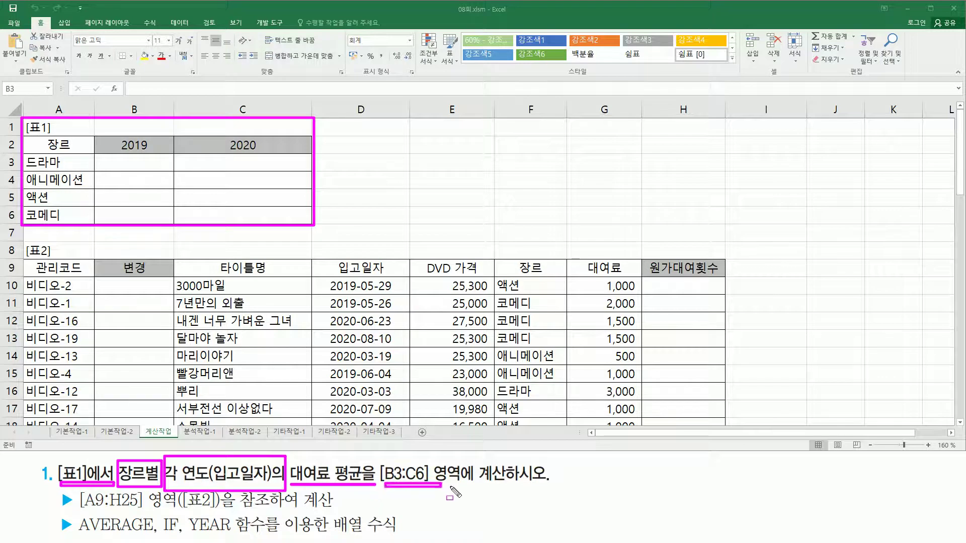
{"action": "mouse_move", "coordinate": [109, 158]}
{"action": "left_mouse_down"}
{"action": "mouse_move", "coordinate": [140, 206]}
{"action": "mouse_move", "coordinate": [268, 220]}
{"action": "left_mouse_up"}
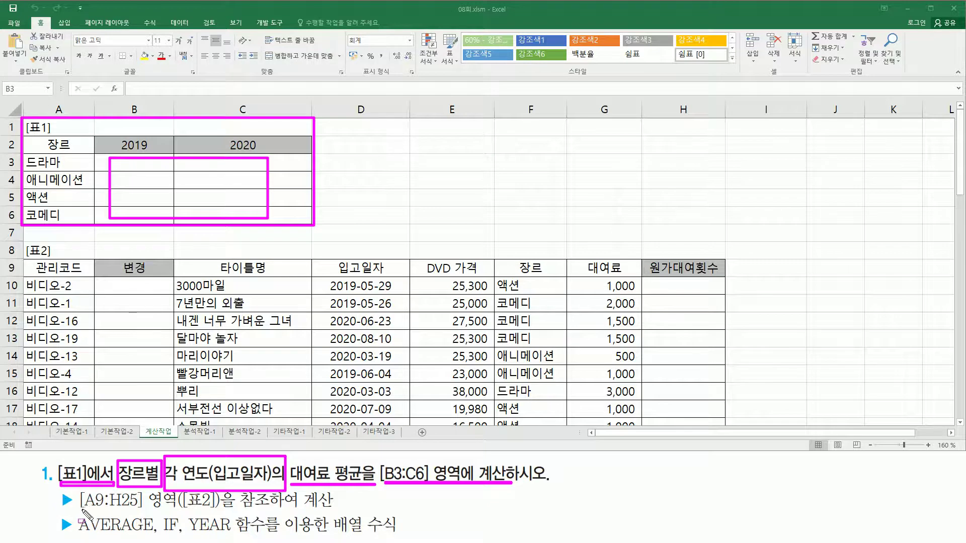
{"action": "left_click_drag", "start_coordinate": [79, 507], "coordinate": [337, 512]}
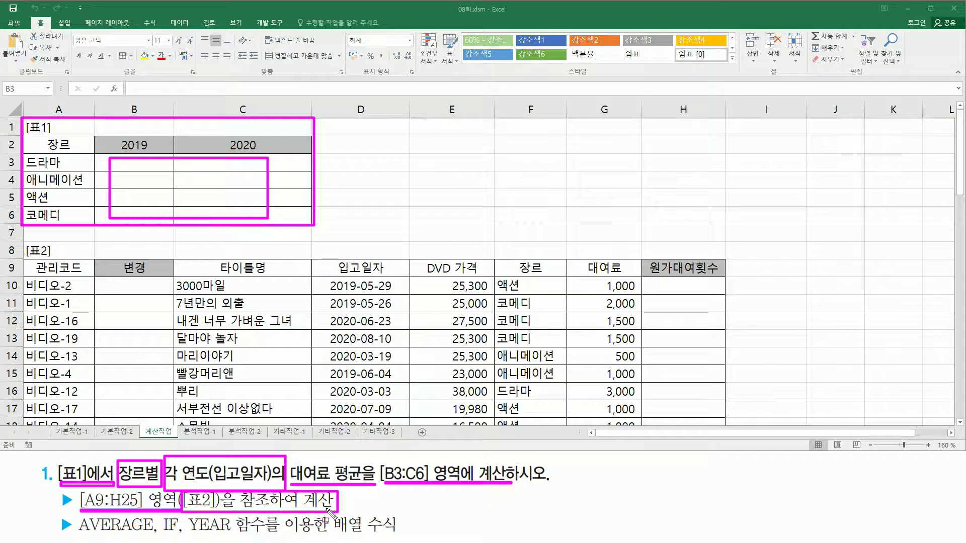
{"action": "mouse_move", "coordinate": [25, 260]}
{"action": "left_mouse_down"}
{"action": "mouse_move", "coordinate": [657, 372]}
{"action": "mouse_move", "coordinate": [724, 422]}
{"action": "left_mouse_up"}
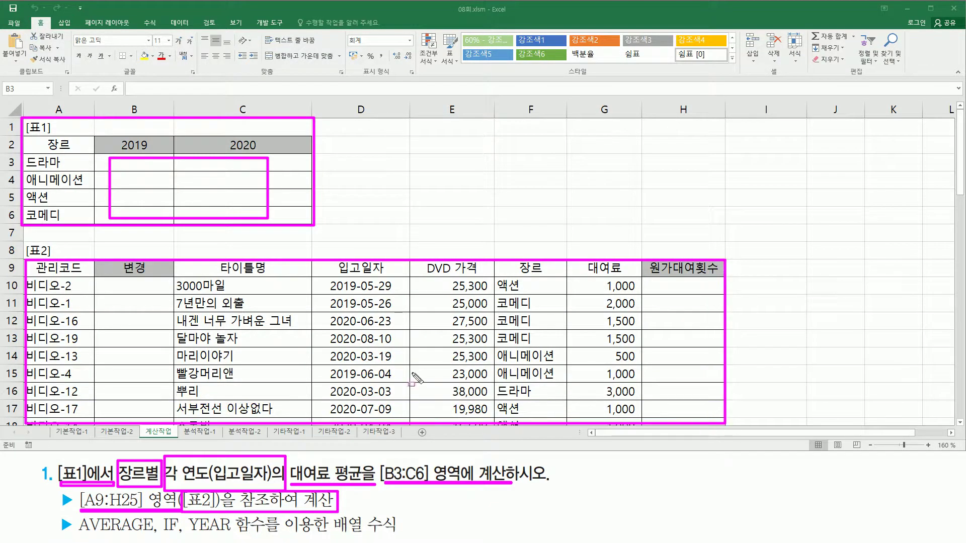
{"action": "left_click_drag", "start_coordinate": [134, 164], "coordinate": [234, 214]}
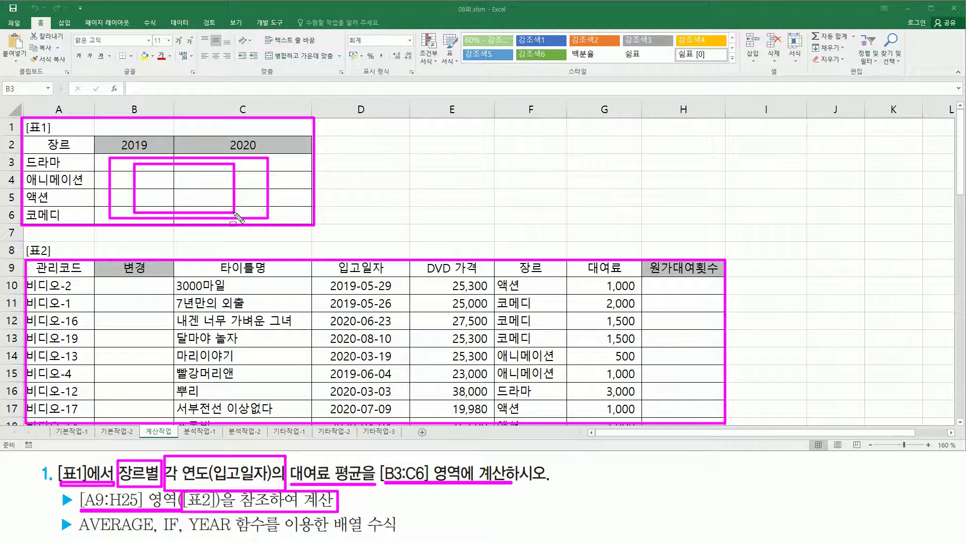
{"action": "key", "text": "Escape"}
{"action": "key", "text": "ctrl+shift+d"}
{"action": "left_click_drag", "start_coordinate": [76, 537], "coordinate": [234, 539]}
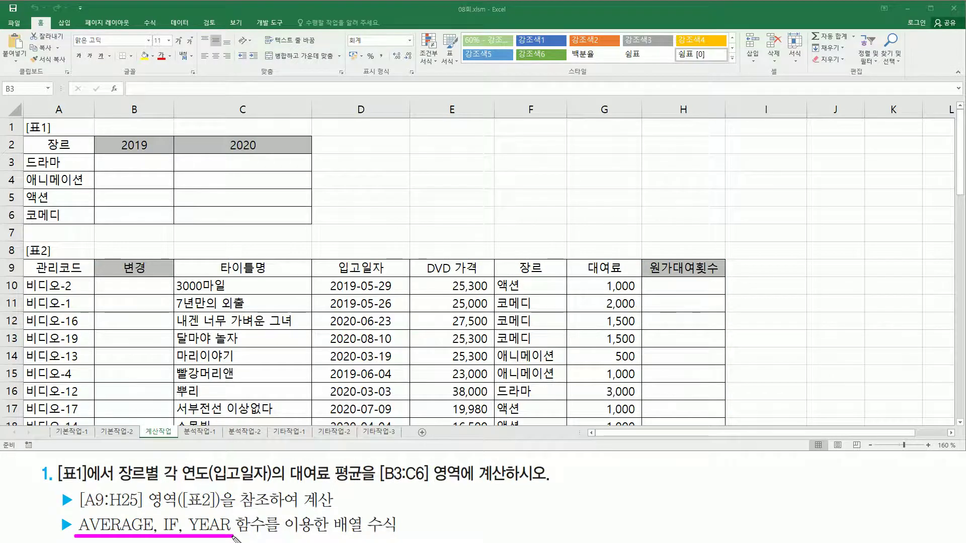
{"action": "mouse_move", "coordinate": [331, 513]}
{"action": "left_mouse_down"}
{"action": "mouse_move", "coordinate": [346, 534]}
{"action": "mouse_move", "coordinate": [403, 540]}
{"action": "left_mouse_up"}
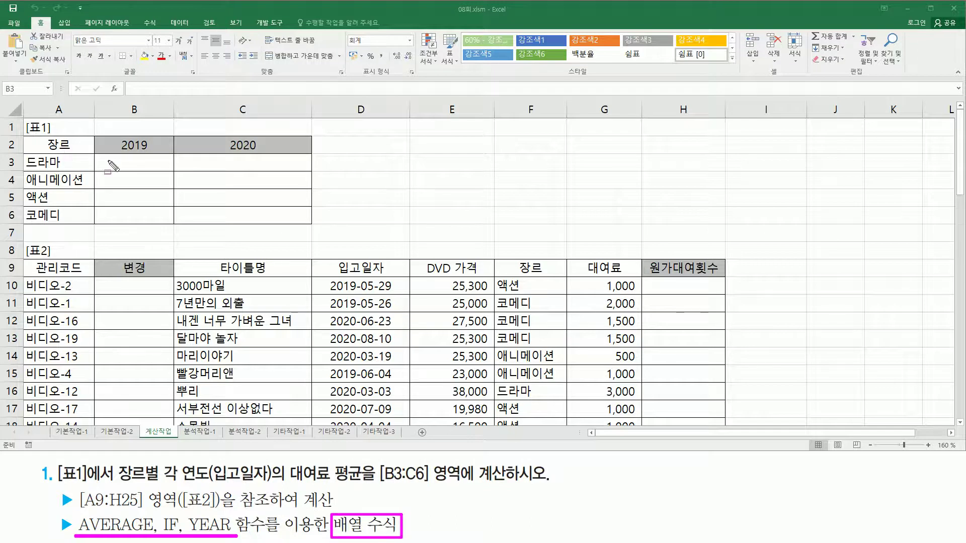
{"action": "left_click_drag", "start_coordinate": [110, 156], "coordinate": [156, 169]}
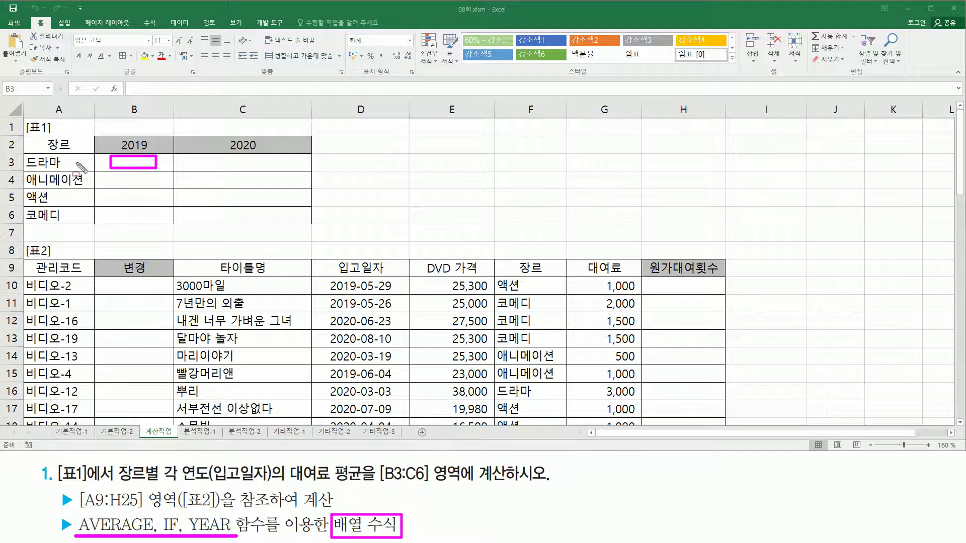
{"action": "left_click_drag", "start_coordinate": [26, 154], "coordinate": [60, 172]}
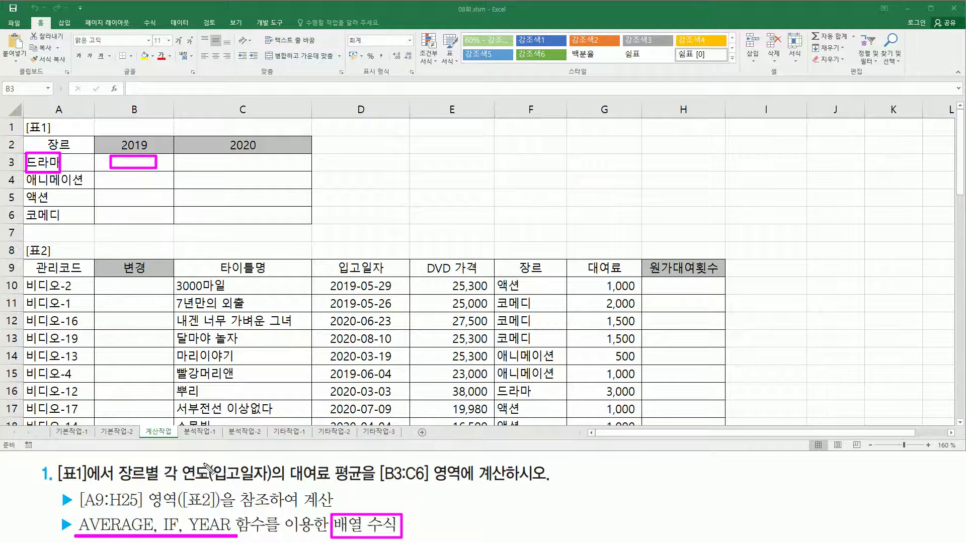
{"action": "left_click_drag", "start_coordinate": [212, 463], "coordinate": [271, 485]}
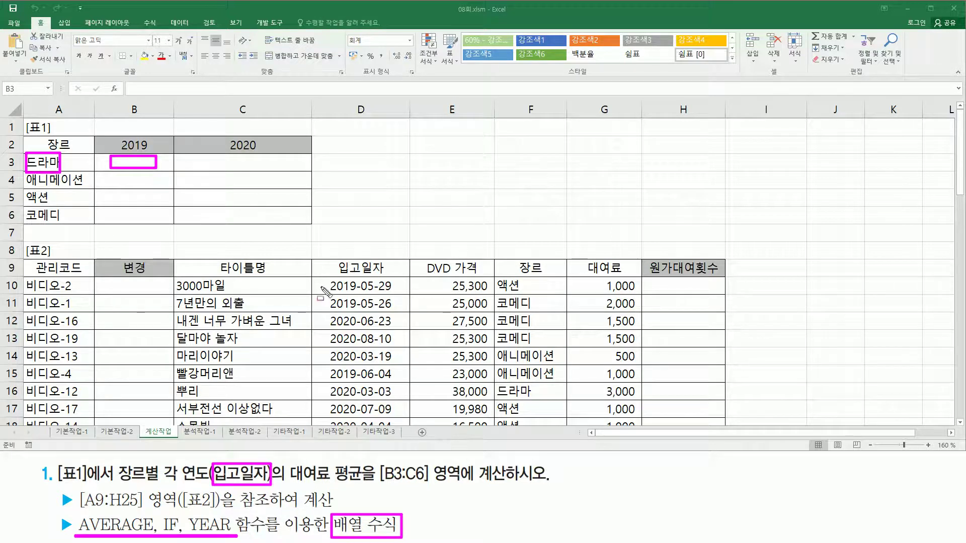
{"action": "mouse_move", "coordinate": [326, 274]}
{"action": "left_mouse_down"}
{"action": "mouse_move", "coordinate": [347, 387]}
{"action": "mouse_move", "coordinate": [398, 424]}
{"action": "left_mouse_up"}
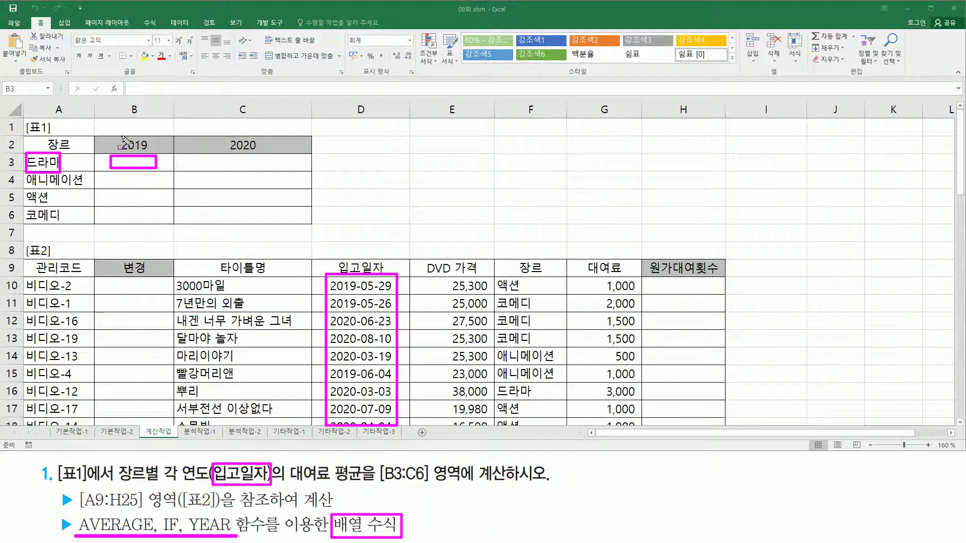
{"action": "left_click_drag", "start_coordinate": [120, 137], "coordinate": [153, 154]}
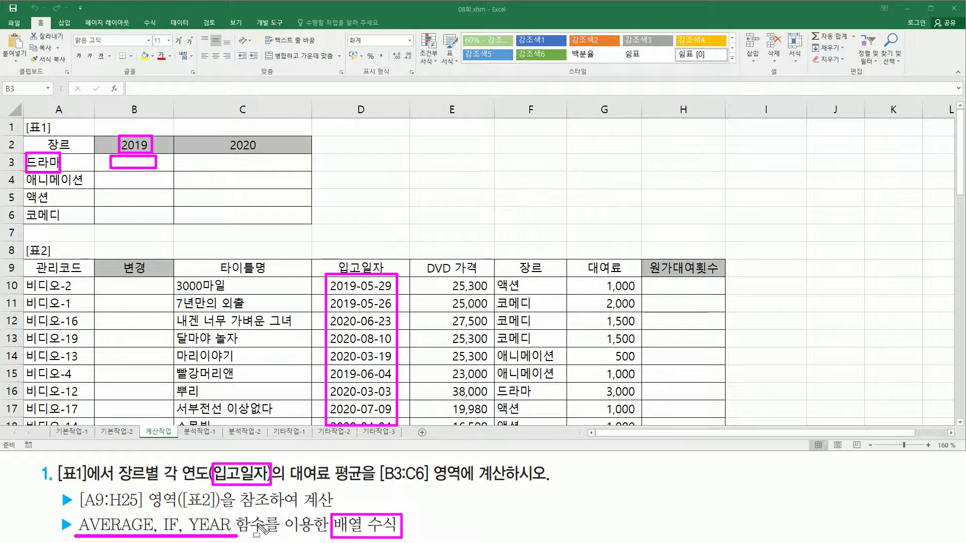
{"action": "mouse_move", "coordinate": [187, 512]}
{"action": "left_mouse_down"}
{"action": "mouse_move", "coordinate": [190, 533]}
{"action": "mouse_move", "coordinate": [231, 533]}
{"action": "left_mouse_up"}
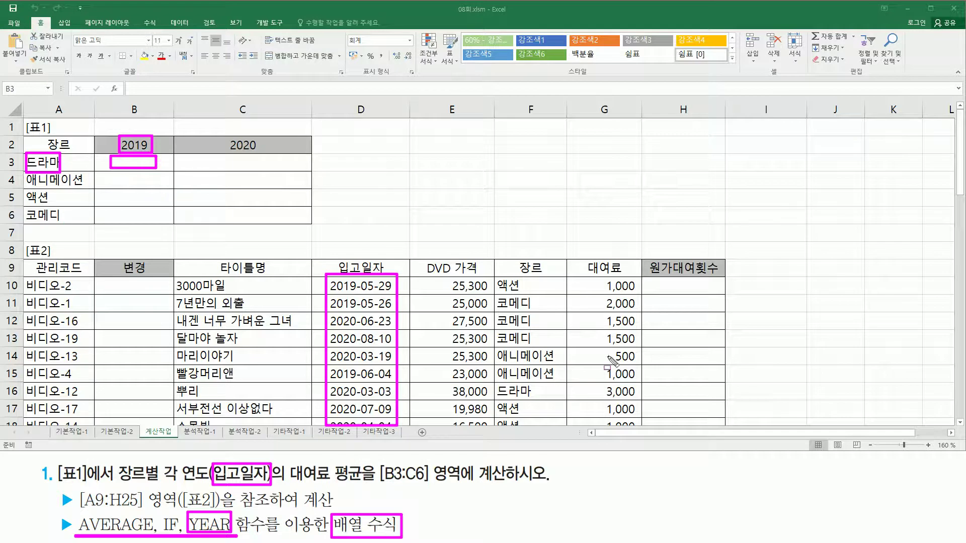
{"action": "left_click_drag", "start_coordinate": [578, 277], "coordinate": [638, 424]}
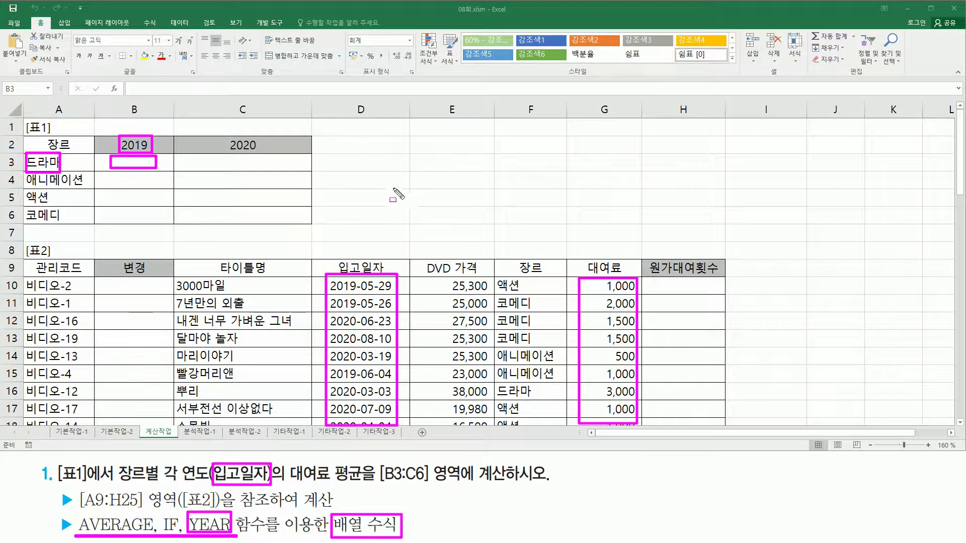
{"action": "key", "text": "Escape"}
- Enter the array formula outline "average( if( (조건) * (조건) , 계산범위 ) )" as a text note in cell E4
{"action": "left_click", "coordinate": [447, 183]}
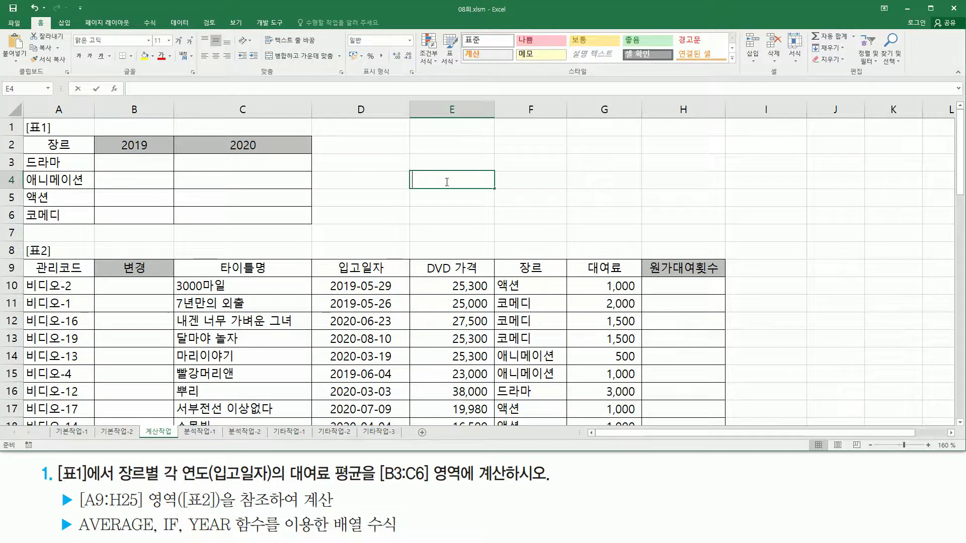
{"action": "type", "text": "average(  if("}
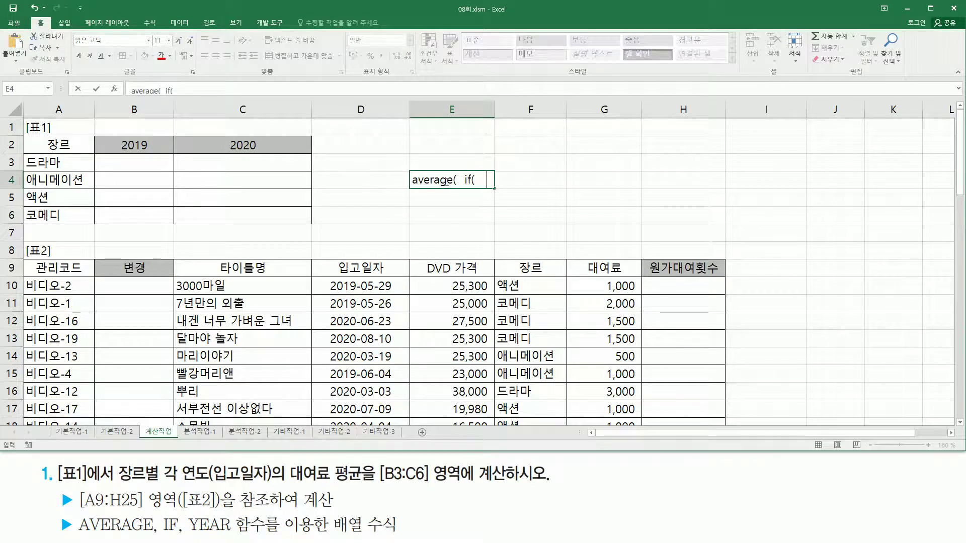
{"action": "type", "text": "   (wh"}
{"action": "key", "text": "BackSpace"}
{"action": "key", "text": "BackSpace"}
{"action": "key", "text": "Hangul"}
{"action": "type", "text": "조건) "}
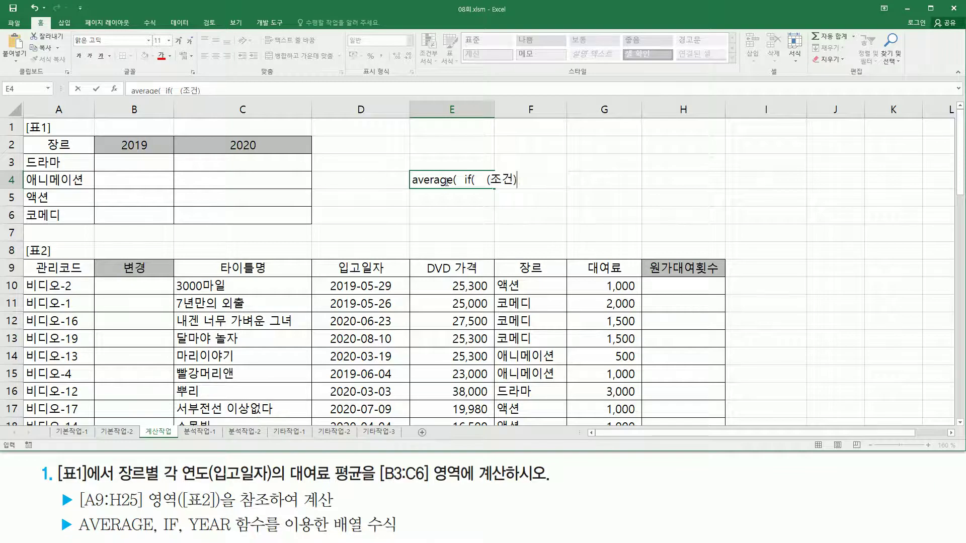
{"action": "type", "text": "* (조건)"}
{"action": "type", "text": " ,"}
{"action": "type", "text": " 계사"}
{"action": "type", "text": "ㄴ범위"}
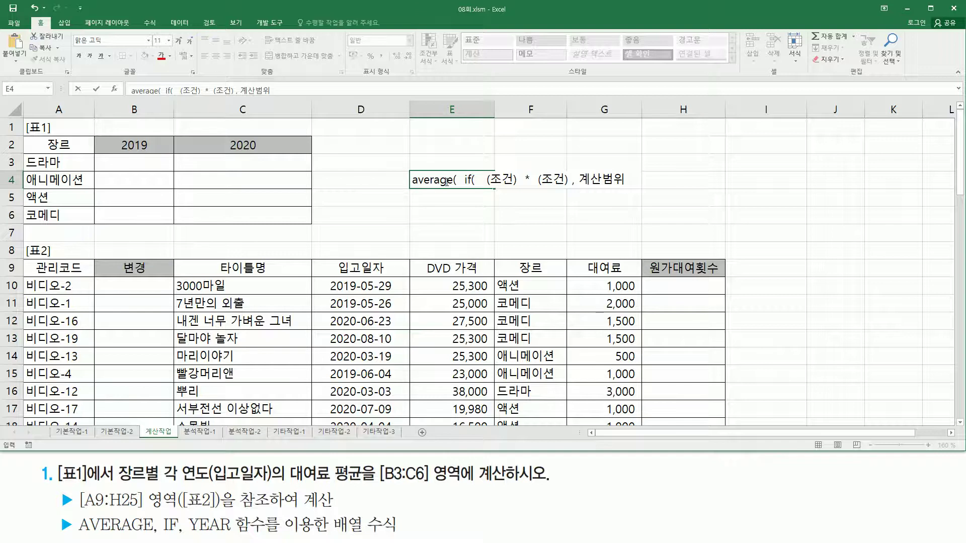
{"action": "type", "text": " ) )"}
{"action": "key", "text": "Return"}
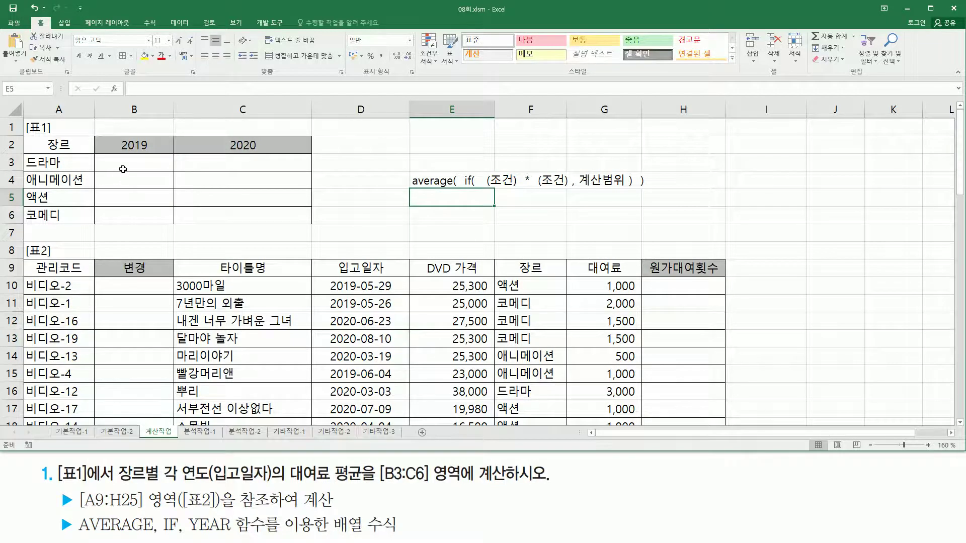
- Start a formula in cell B3 with AVERAGE, nest an IF function inside it, and open a parenthesis for the first condition
{"action": "left_click", "coordinate": [123, 164]}
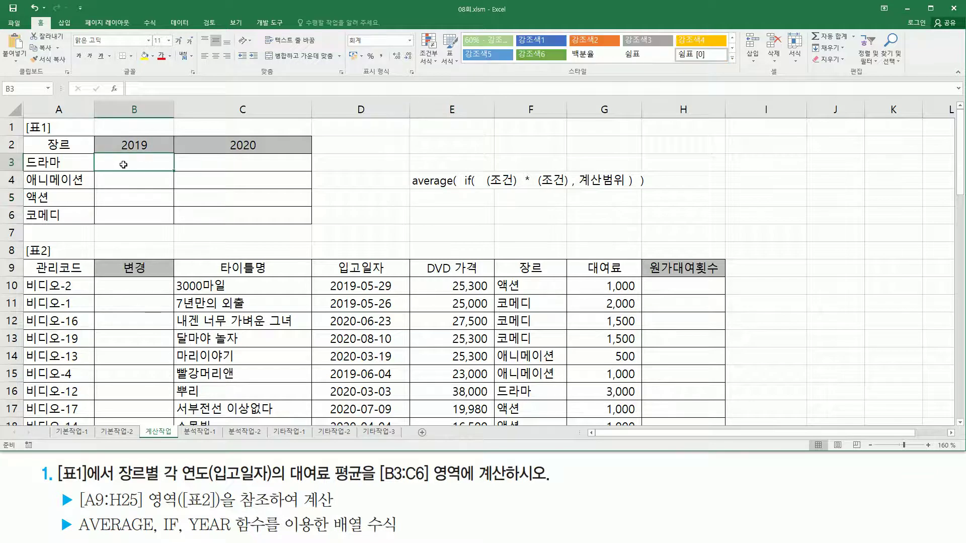
{"action": "type", "text": "="}
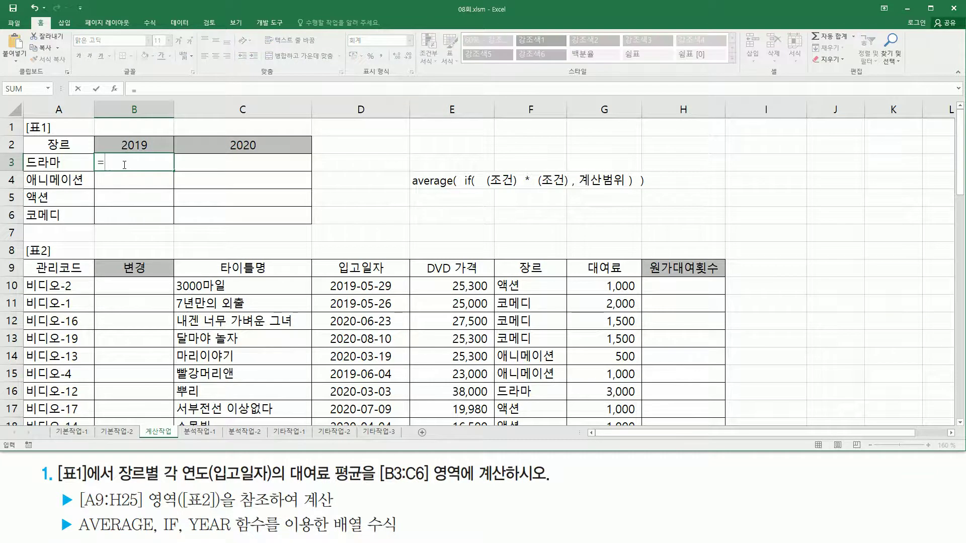
{"action": "type", "text": "avear"}
{"action": "key", "text": "BackSpace"}
{"action": "key", "text": "BackSpace"}
{"action": "type", "text": "r"}
{"action": "key", "text": "Tab"}
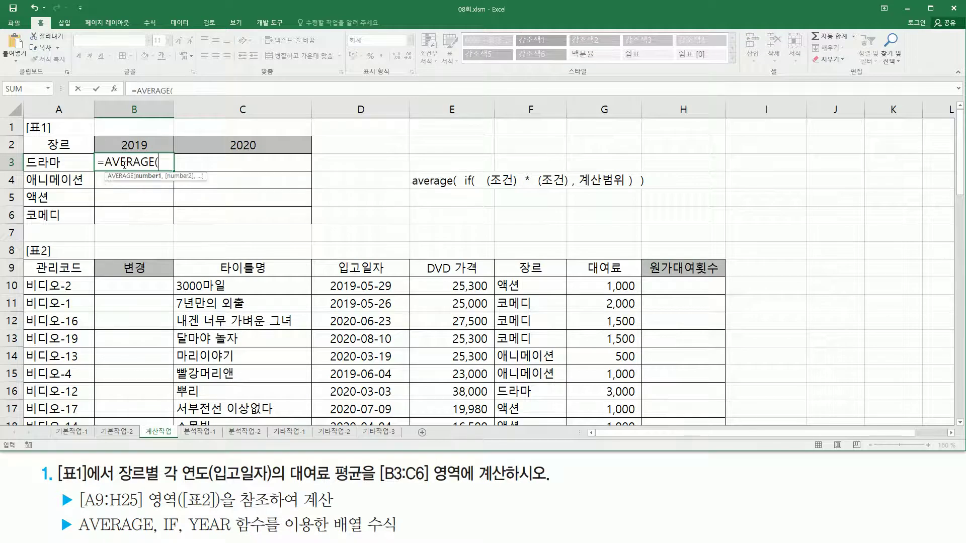
{"action": "type", "text": "if"}
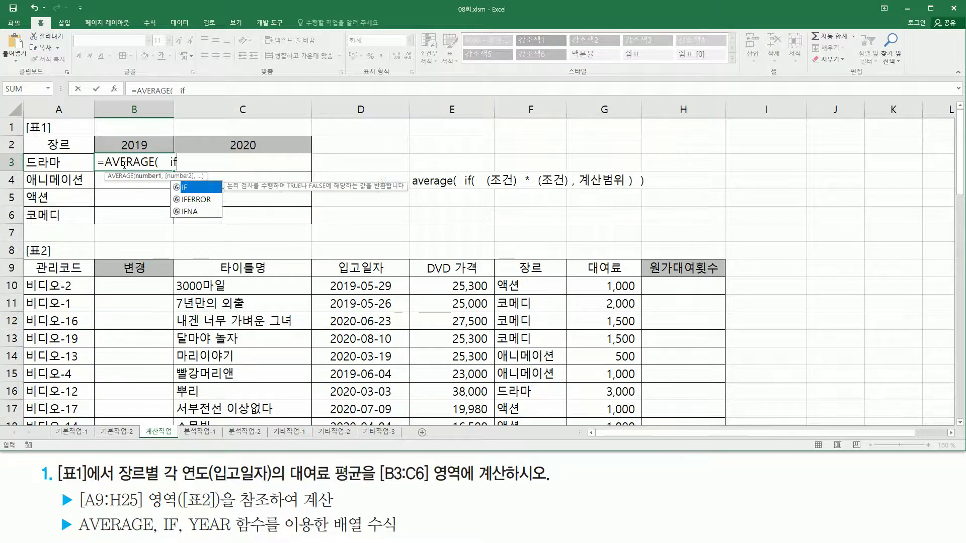
{"action": "type", "text": "(   ("}
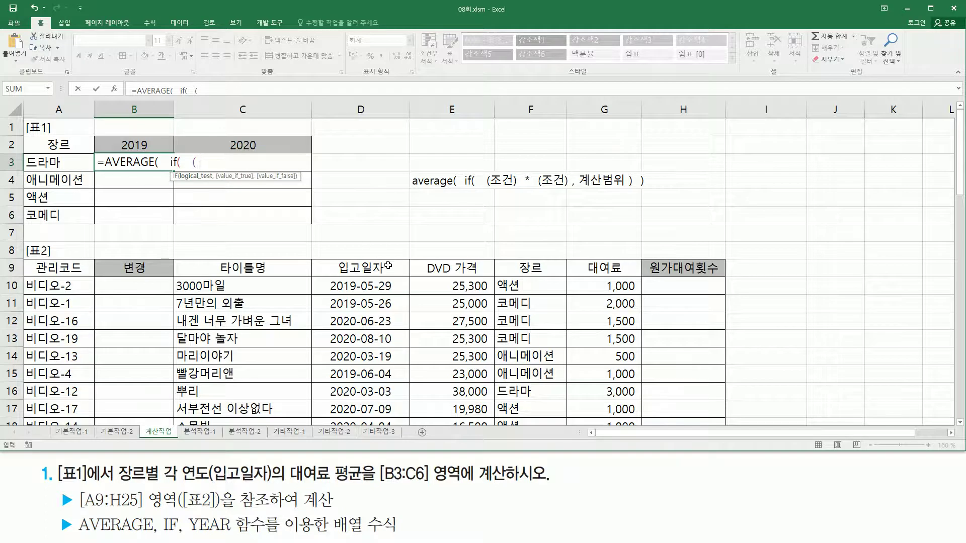
- Add the genre condition (F10:F25=A3) to the IF function and open a second condition multiplied with it
{"action": "left_click_drag", "start_coordinate": [526, 286], "coordinate": [533, 399]}
{"action": "scroll", "coordinate": [333, 306], "scroll_direction": "up", "scroll_amount": 1}
{"action": "scroll", "coordinate": [333, 305], "scroll_direction": "up", "scroll_amount": 2}
{"action": "type", "text": "="}
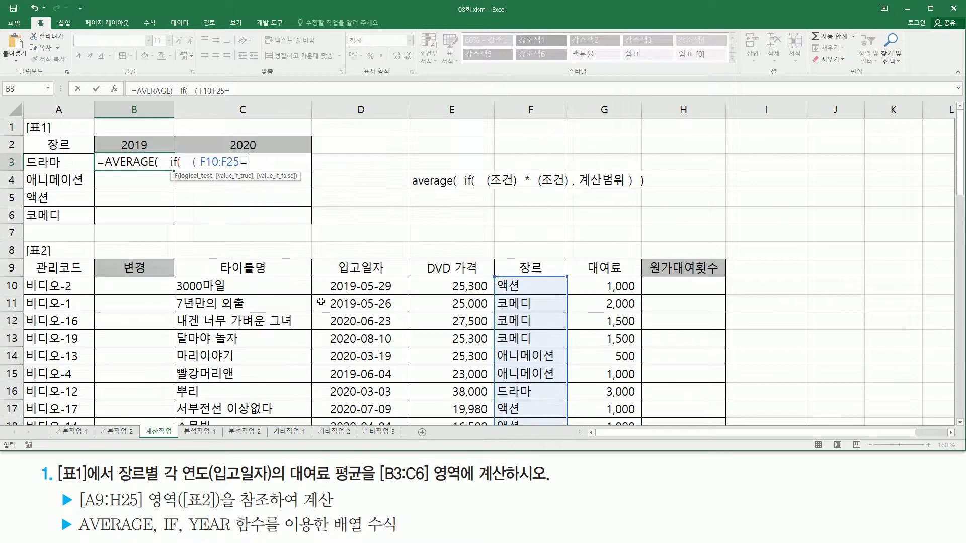
{"action": "left_click", "coordinate": [45, 161]}
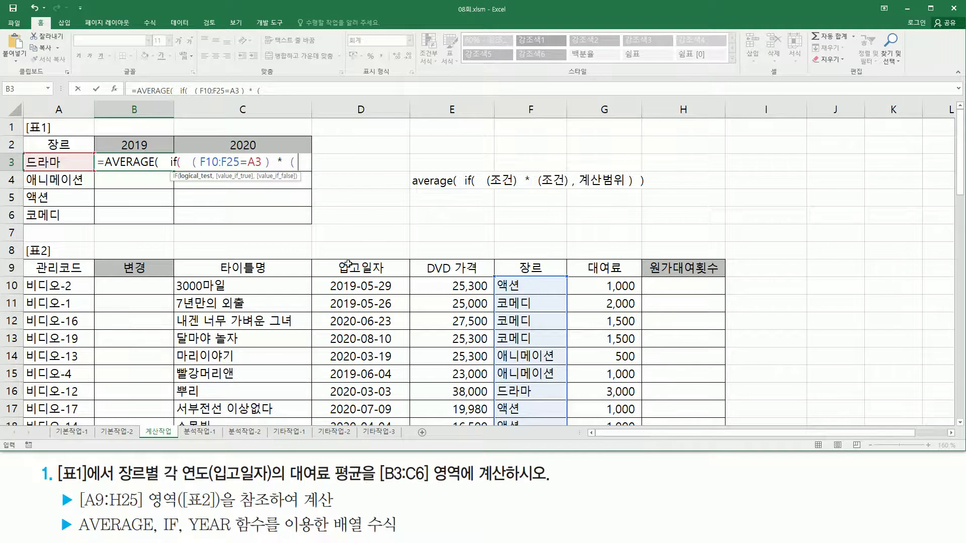
{"action": "left_click_drag", "start_coordinate": [328, 278], "coordinate": [396, 428]}
{"action": "left_click_drag", "start_coordinate": [330, 280], "coordinate": [355, 414]}
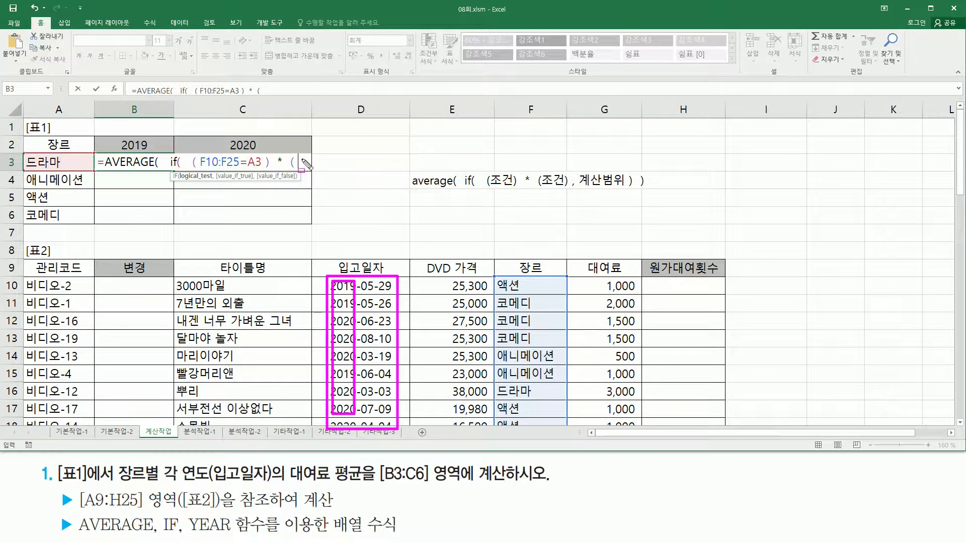
{"action": "key", "text": "Escape"}
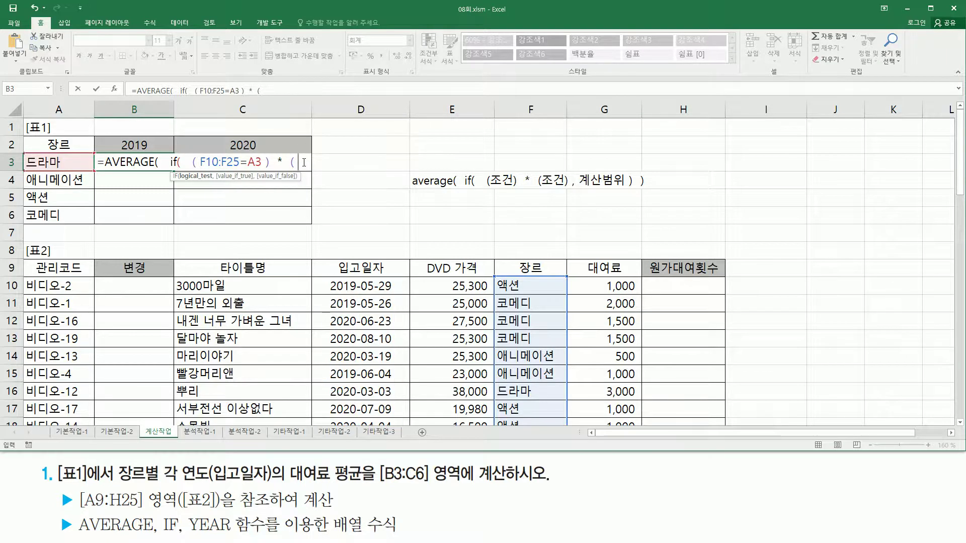
- Fill in the second condition so that the year of the receipt dates matches the header, YEAR(D10:D25)=B2
{"action": "type", "text": "ye"}
{"action": "key", "text": "Tab"}
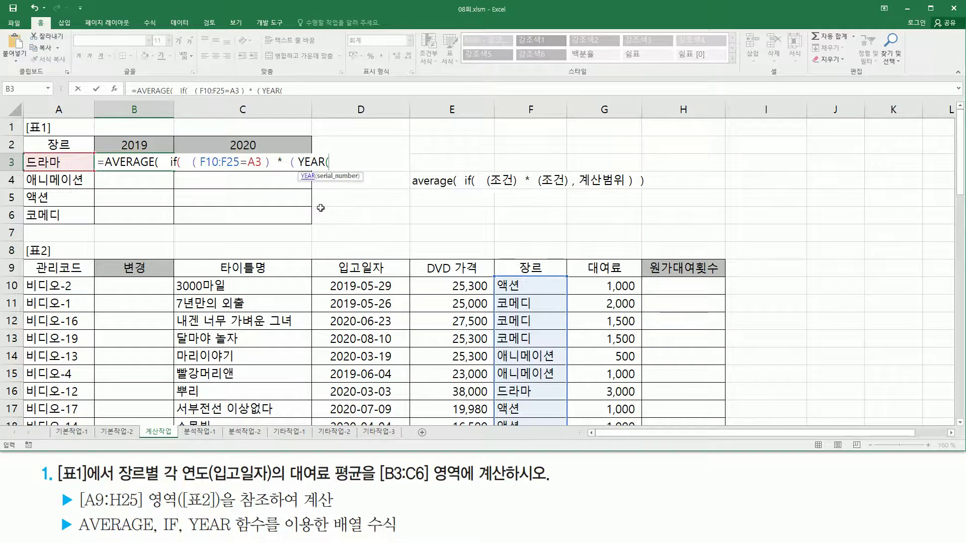
{"action": "left_click_drag", "start_coordinate": [372, 285], "coordinate": [364, 400]}
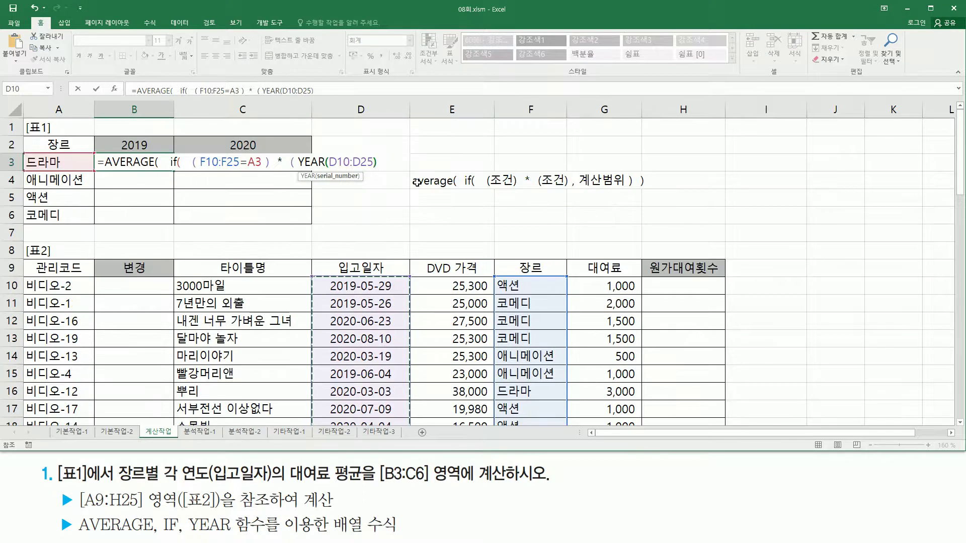
{"action": "type", "text": ")="}
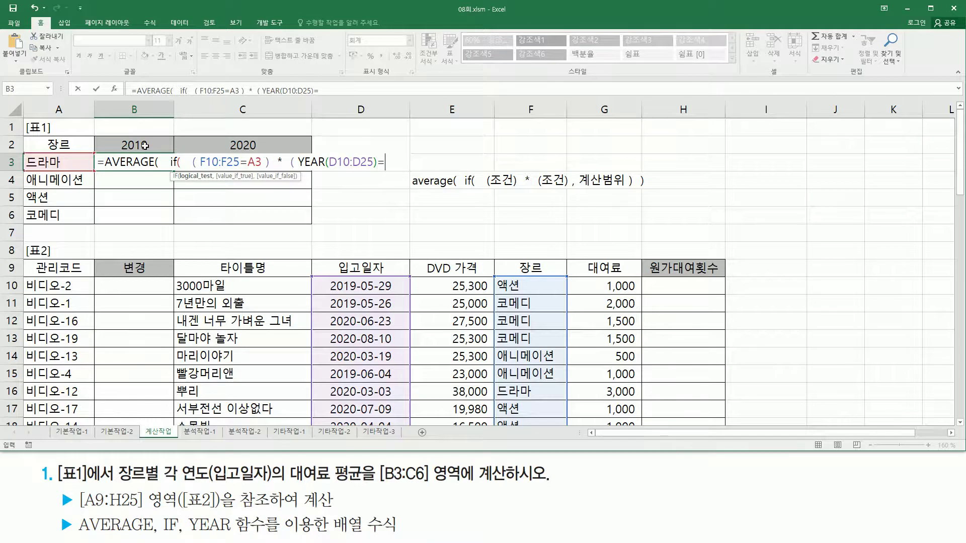
{"action": "left_click", "coordinate": [144, 145]}
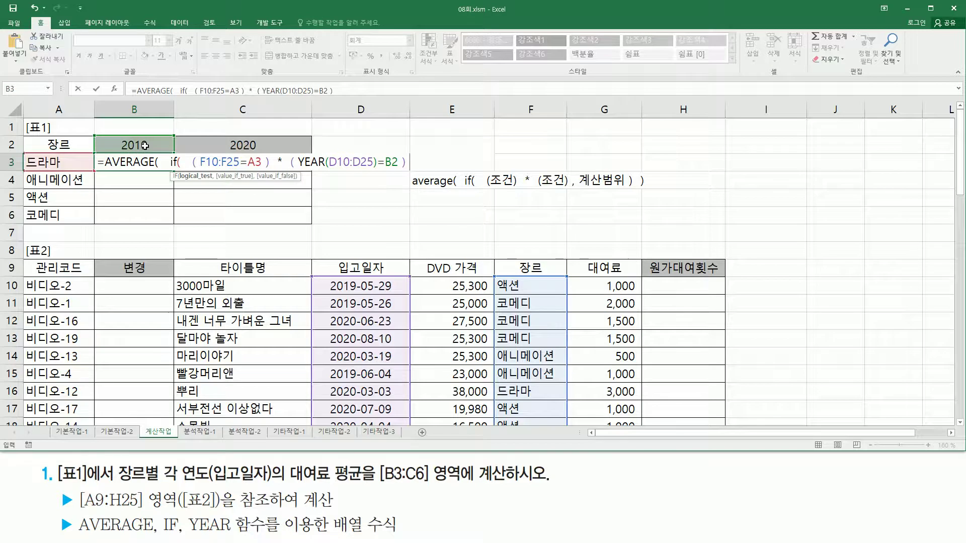
- Add the rental fee range G10:G25 as the IF function's true value and close both the IF and AVERAGE functions
{"action": "type", "text": ",  G10"}
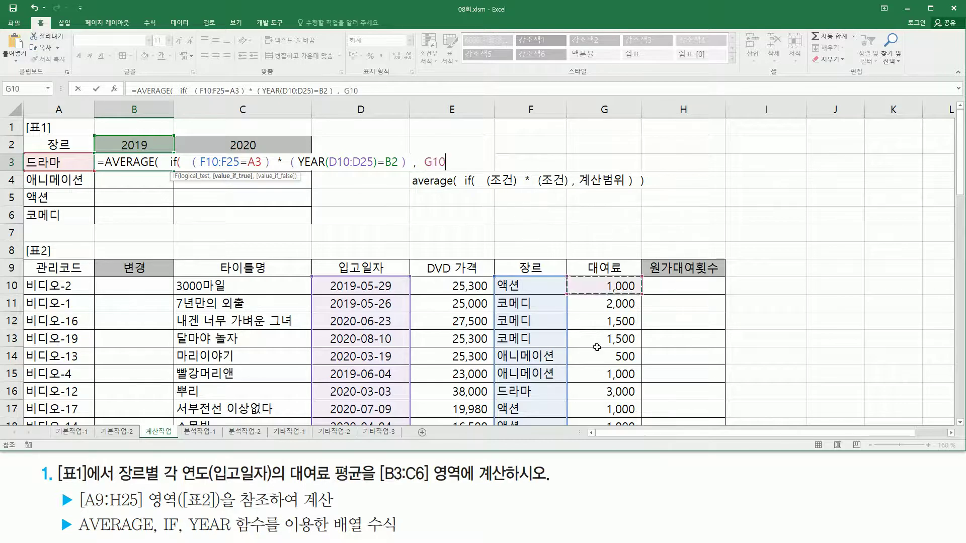
{"action": "left_click_drag", "start_coordinate": [596, 347], "coordinate": [610, 393]}
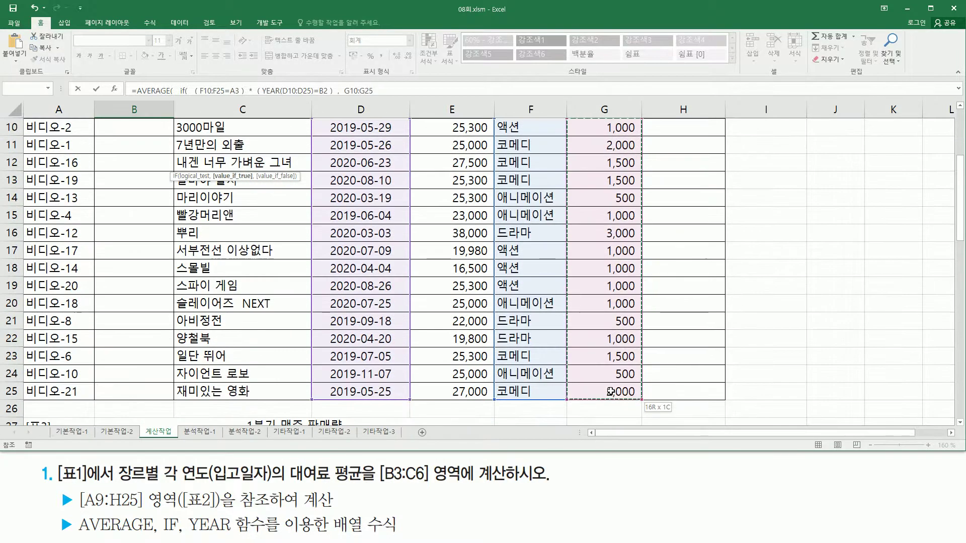
{"action": "scroll", "coordinate": [560, 283], "scroll_direction": "up", "scroll_amount": 3}
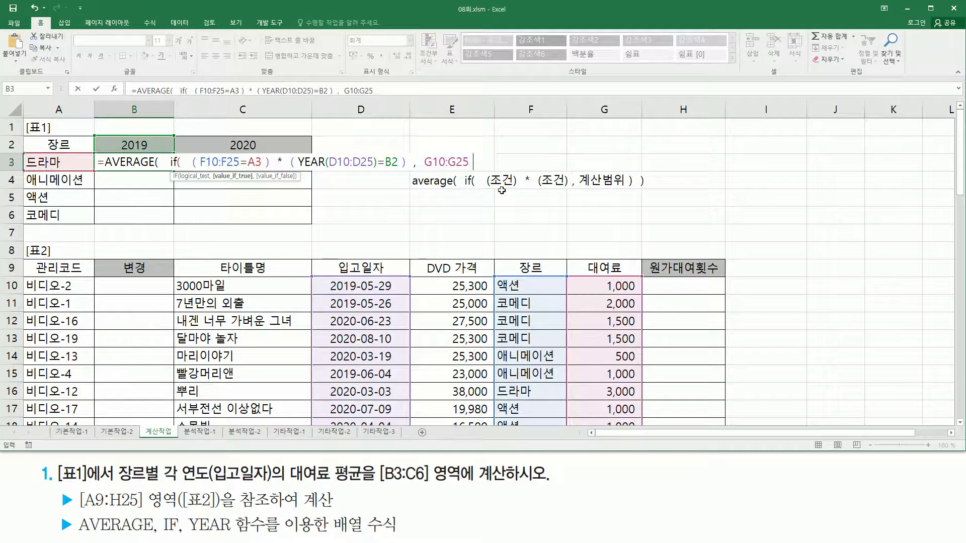
{"action": "type", "text": ")"}
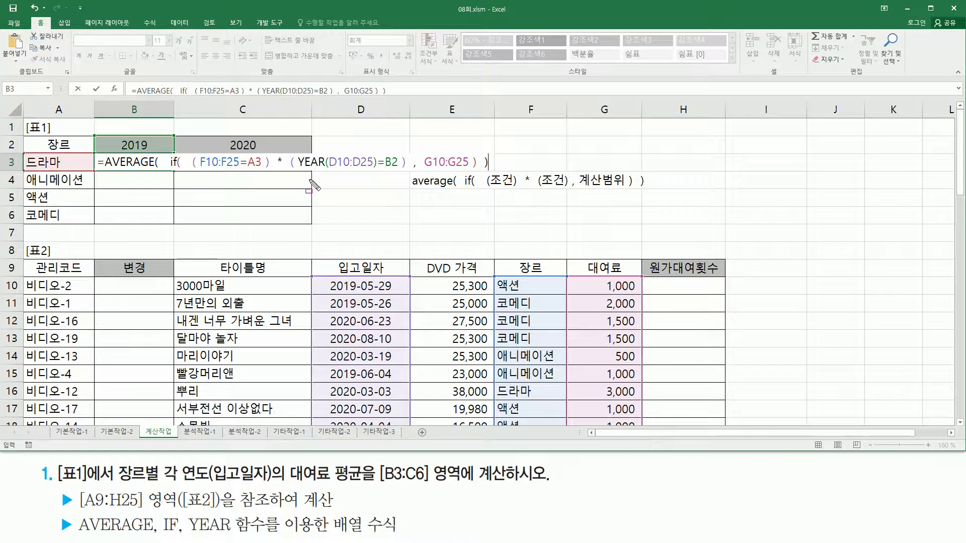
{"action": "mouse_move", "coordinate": [326, 278]}
{"action": "left_mouse_down"}
{"action": "mouse_move", "coordinate": [403, 434]}
{"action": "mouse_move", "coordinate": [398, 426]}
{"action": "left_mouse_up"}
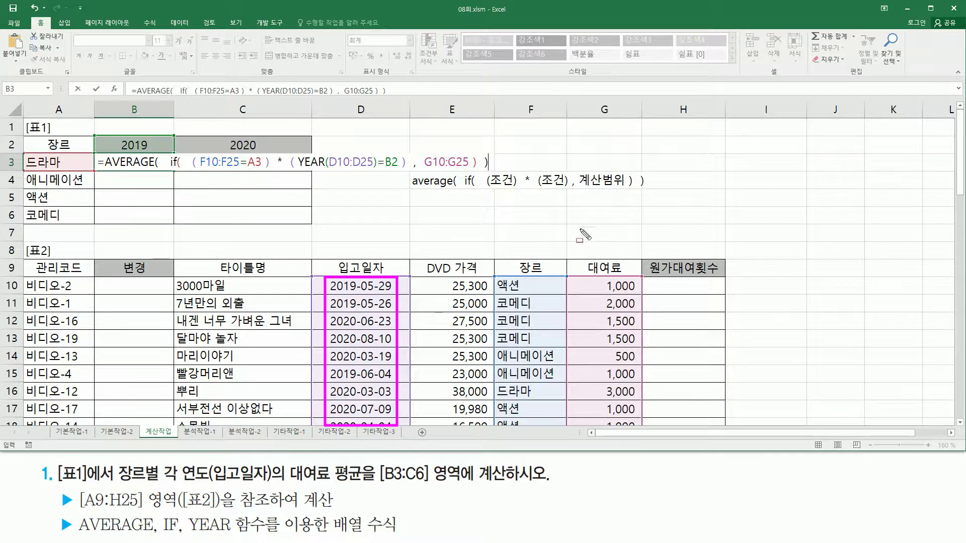
{"action": "mouse_move", "coordinate": [497, 276]}
{"action": "left_mouse_down"}
{"action": "mouse_move", "coordinate": [542, 409]}
{"action": "mouse_move", "coordinate": [559, 425]}
{"action": "left_mouse_up"}
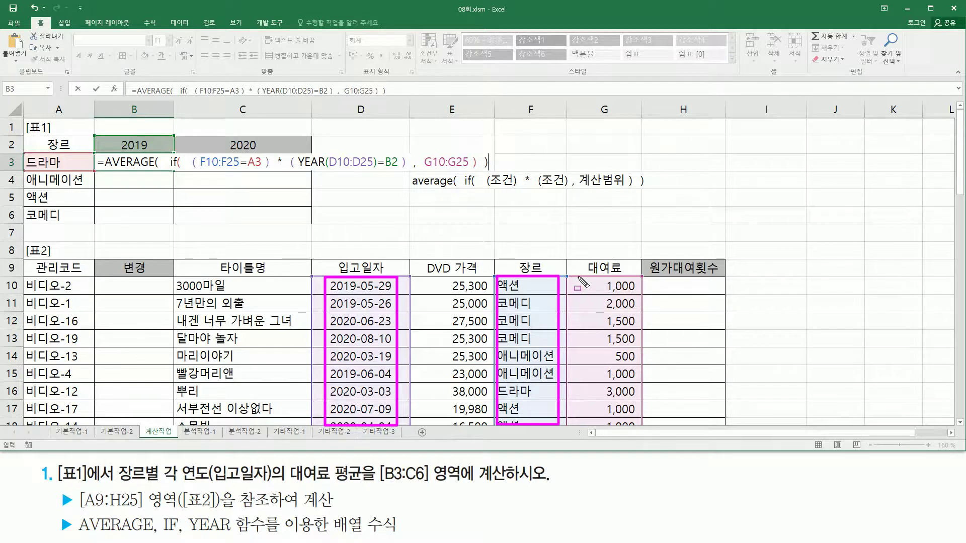
{"action": "left_click_drag", "start_coordinate": [579, 278], "coordinate": [637, 423]}
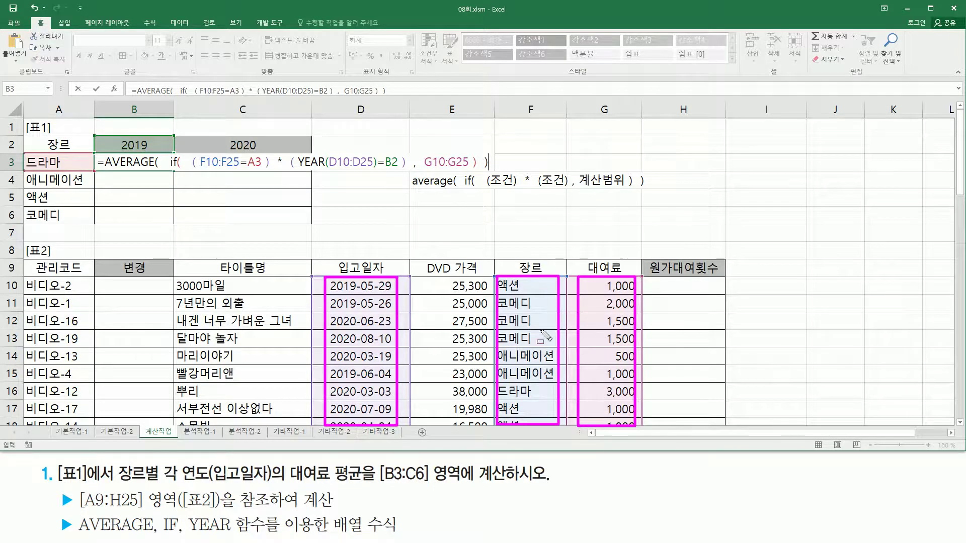
{"action": "key", "text": "Escape"}
- Make the formula's ranges absolute as $F$10:$F$25, $D$10:$D$25 and $G$10:$G$25, and place the cursor in the A3 reference
{"action": "double_click", "coordinate": [219, 162]}
{"action": "key", "text": "F4"}
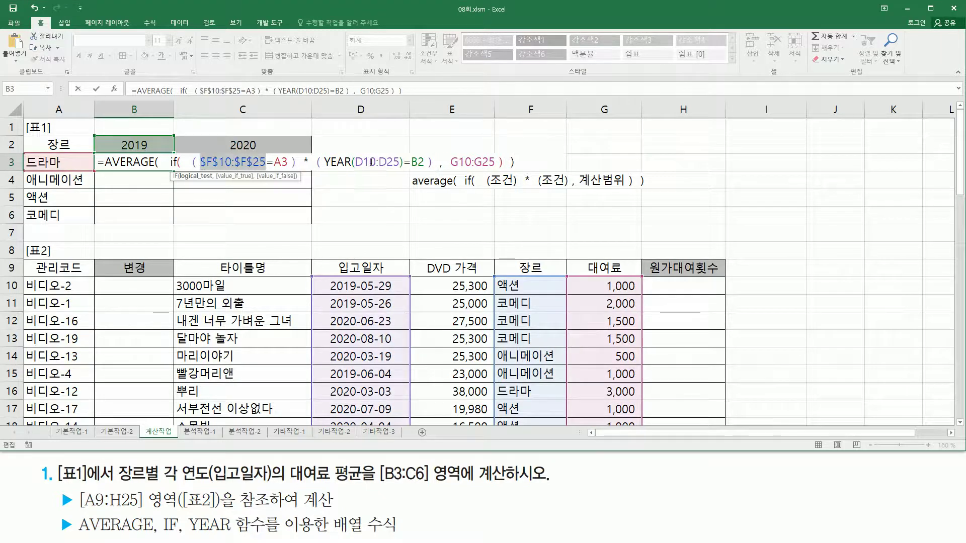
{"action": "double_click", "coordinate": [365, 162]}
{"action": "key", "text": "F4"}
{"action": "left_click_drag", "start_coordinate": [483, 161], "coordinate": [523, 161]}
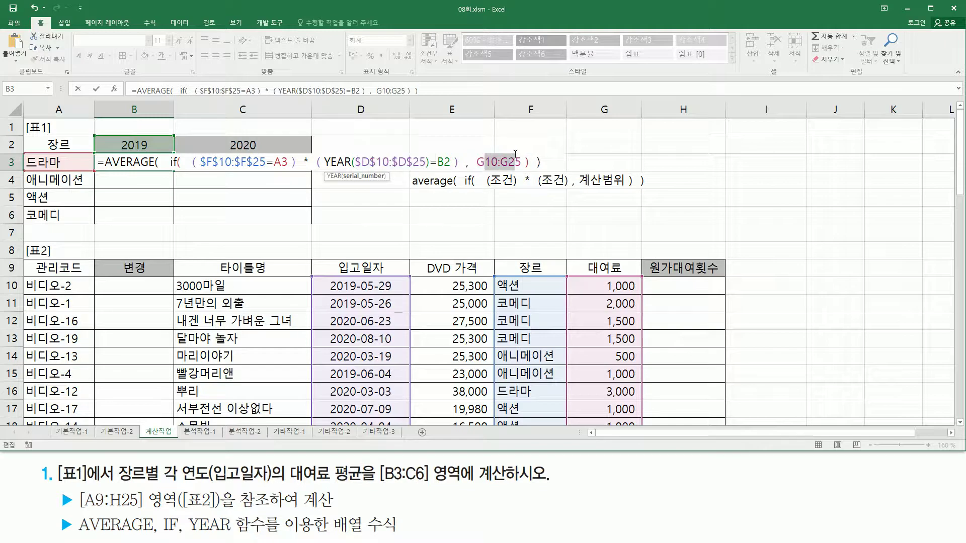
{"action": "key", "text": "F4"}
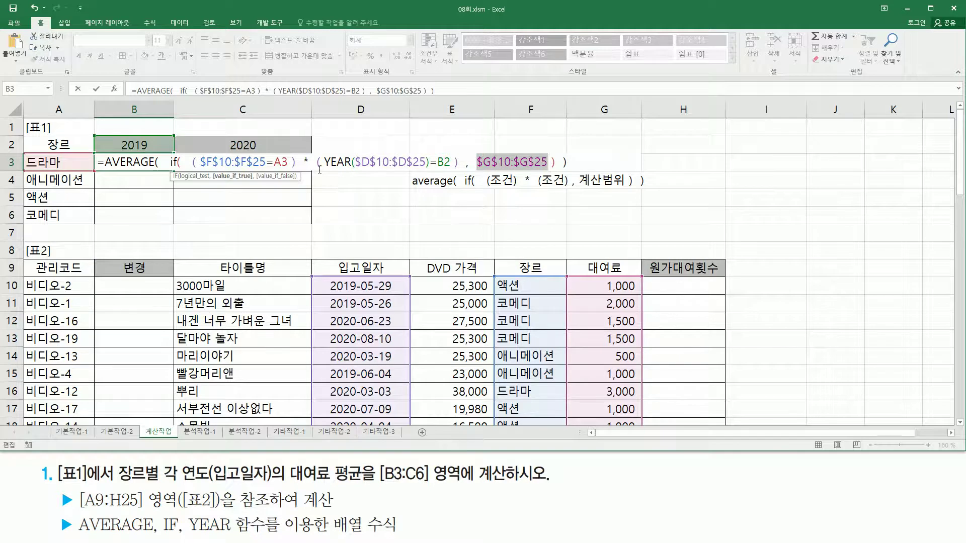
{"action": "left_click", "coordinate": [275, 162]}
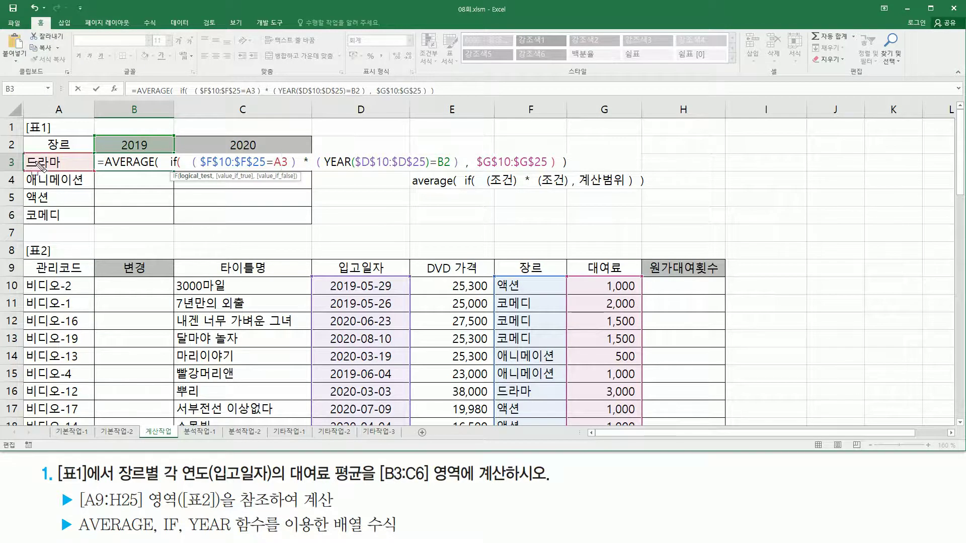
{"action": "left_click_drag", "start_coordinate": [29, 156], "coordinate": [66, 169]}
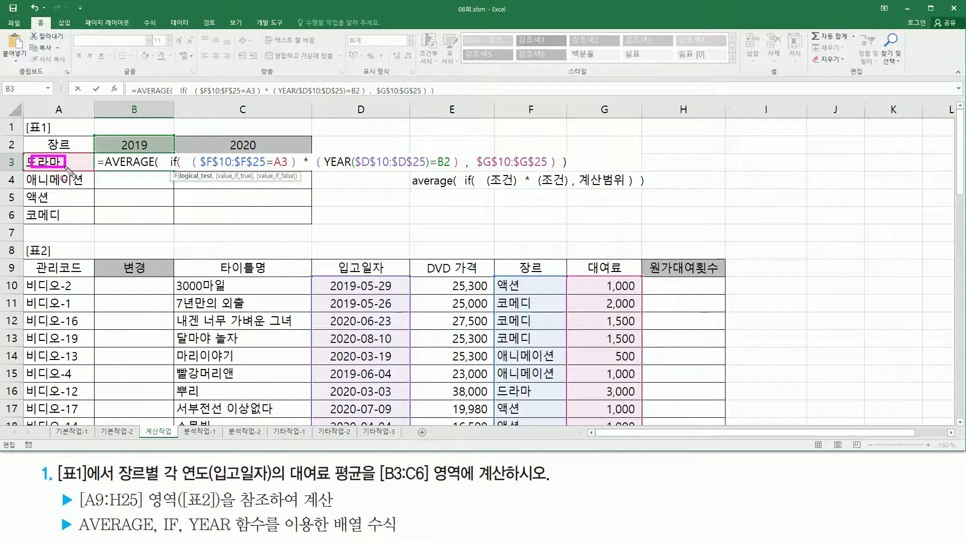
{"action": "mouse_move", "coordinate": [119, 153]}
{"action": "left_mouse_down"}
{"action": "mouse_move", "coordinate": [147, 172]}
{"action": "mouse_move", "coordinate": [132, 187]}
{"action": "mouse_move", "coordinate": [145, 187]}
{"action": "left_mouse_up"}
{"action": "left_click_drag", "start_coordinate": [26, 174], "coordinate": [155, 205]}
{"action": "left_click_drag", "start_coordinate": [28, 191], "coordinate": [55, 201]}
{"action": "mouse_move", "coordinate": [115, 208]}
{"action": "left_mouse_down"}
{"action": "mouse_move", "coordinate": [122, 221]}
{"action": "mouse_move", "coordinate": [149, 222]}
{"action": "left_mouse_up"}
{"action": "mouse_move", "coordinate": [27, 210]}
{"action": "left_mouse_down"}
{"action": "mouse_move", "coordinate": [49, 221]}
{"action": "mouse_move", "coordinate": [68, 216]}
{"action": "left_mouse_up"}
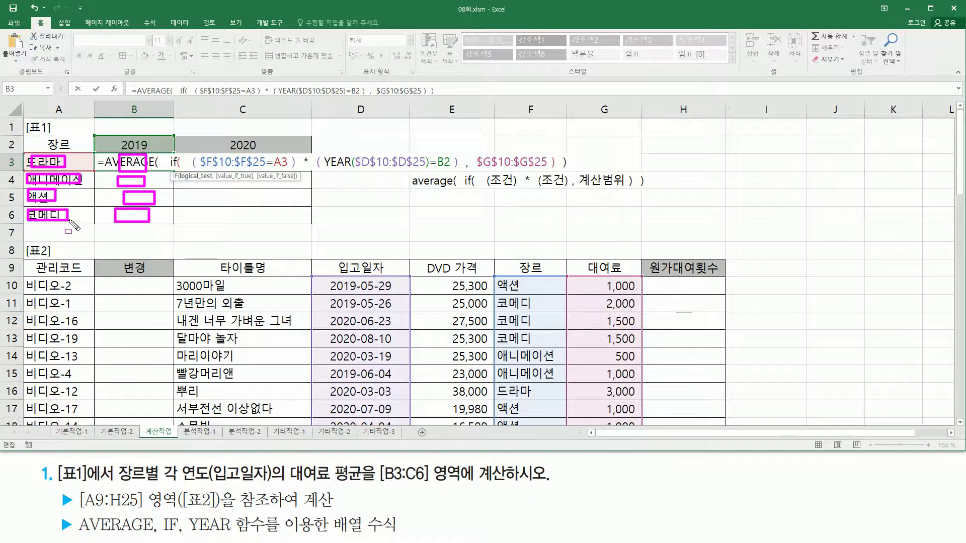
{"action": "left_click_drag", "start_coordinate": [107, 157], "coordinate": [107, 225]}
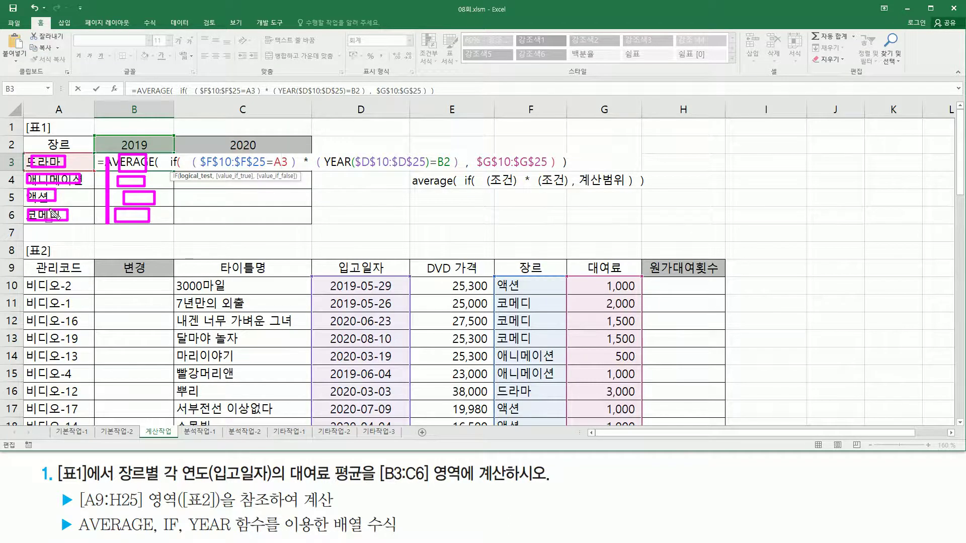
{"action": "key", "text": "Escape"}
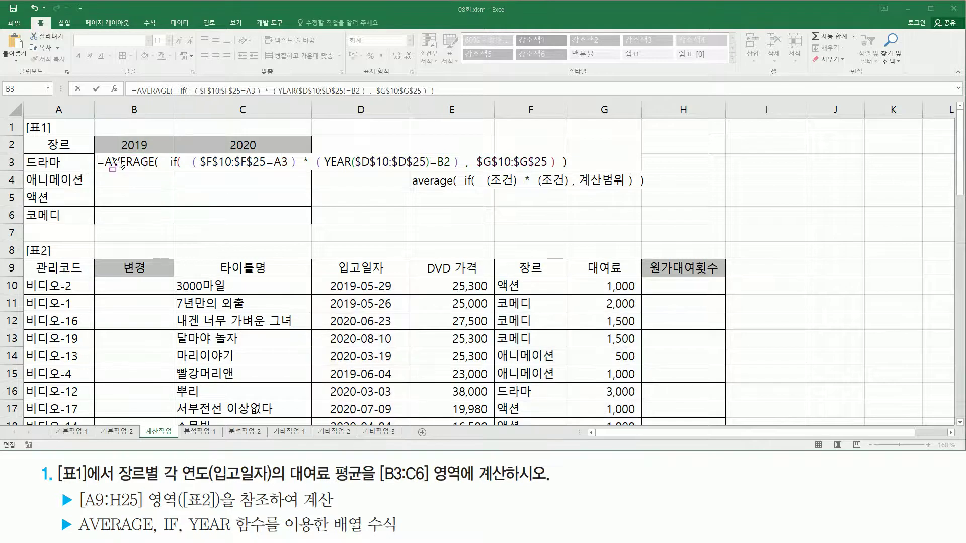
{"action": "left_click_drag", "start_coordinate": [106, 155], "coordinate": [134, 167]}
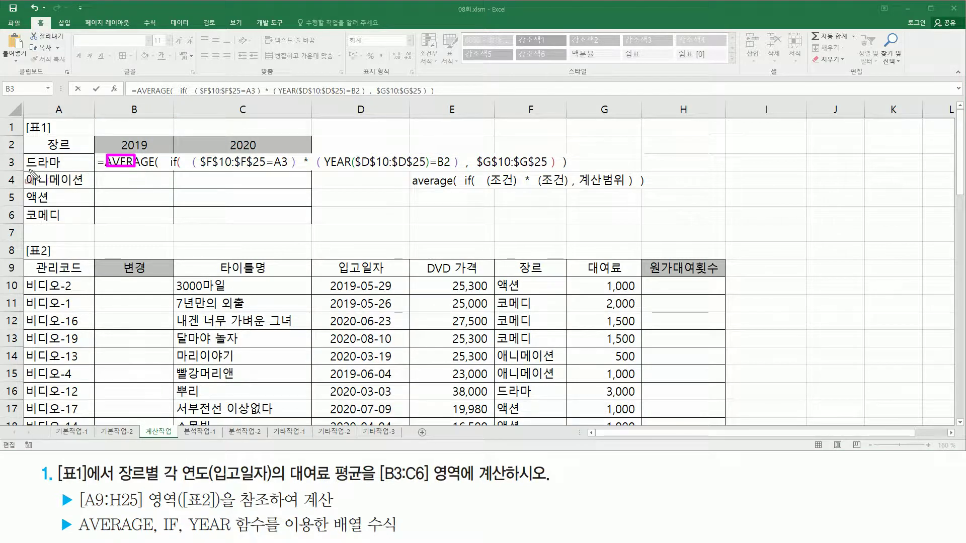
{"action": "mouse_move", "coordinate": [28, 156]}
{"action": "left_mouse_down"}
{"action": "mouse_move", "coordinate": [46, 169]}
{"action": "mouse_move", "coordinate": [60, 157]}
{"action": "left_mouse_up"}
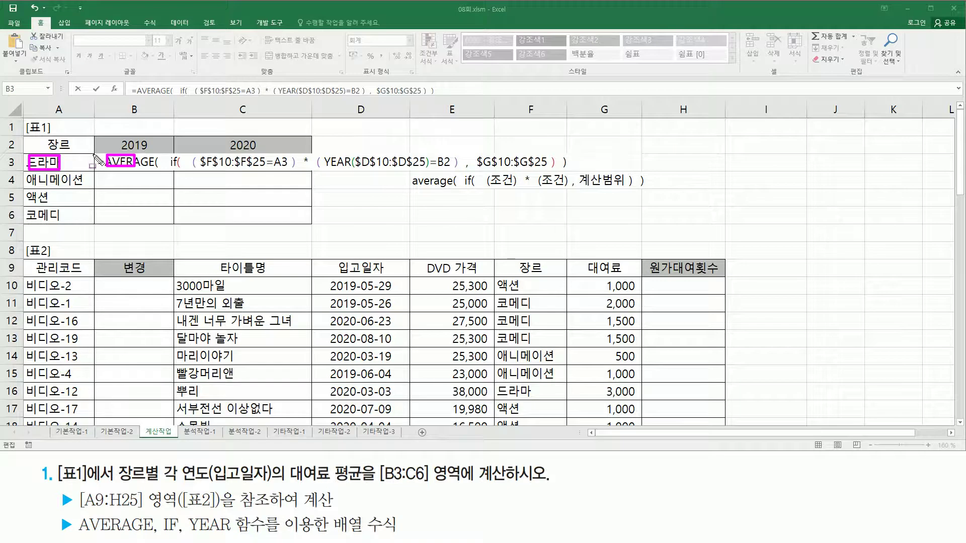
{"action": "left_click_drag", "start_coordinate": [118, 173], "coordinate": [257, 170]}
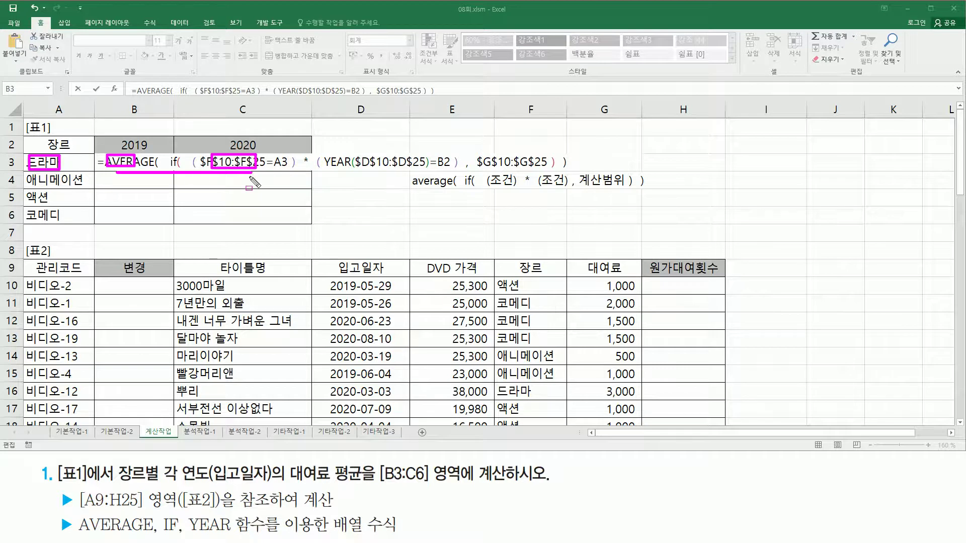
{"action": "key", "text": "Escape"}
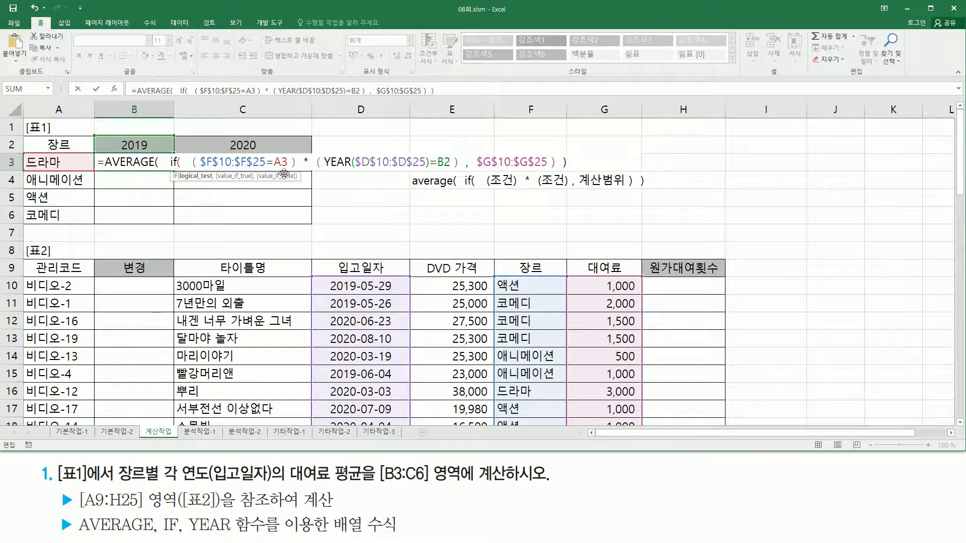
- Lock only the column of the genre reference in the first condition, making it $A3
{"action": "key", "text": "F4"}
{"action": "key", "text": "F4"}
{"action": "key", "text": "F4"}
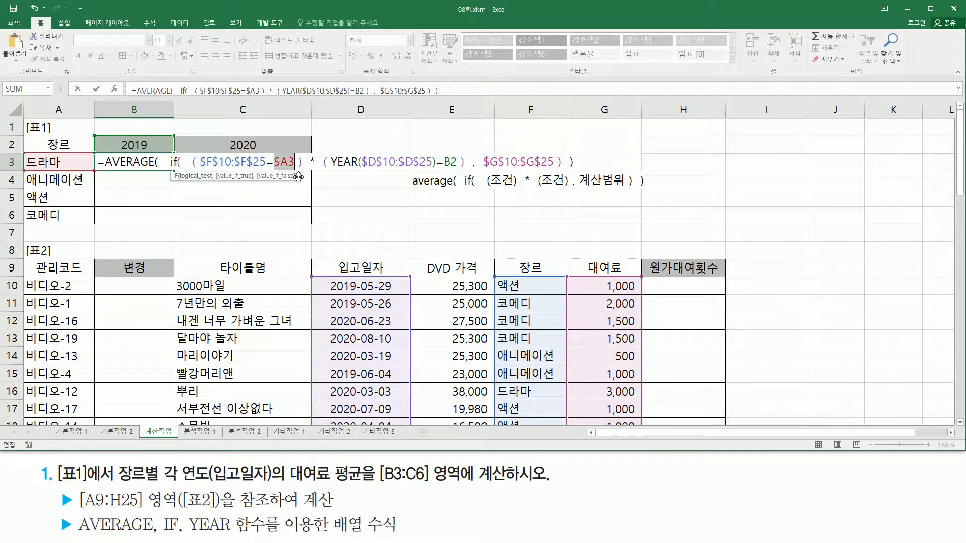
{"action": "mouse_move", "coordinate": [288, 162]}
{"action": "left_mouse_down"}
{"action": "mouse_move", "coordinate": [275, 166]}
{"action": "mouse_move", "coordinate": [294, 162]}
{"action": "left_mouse_up"}
{"action": "left_click", "coordinate": [287, 162]}
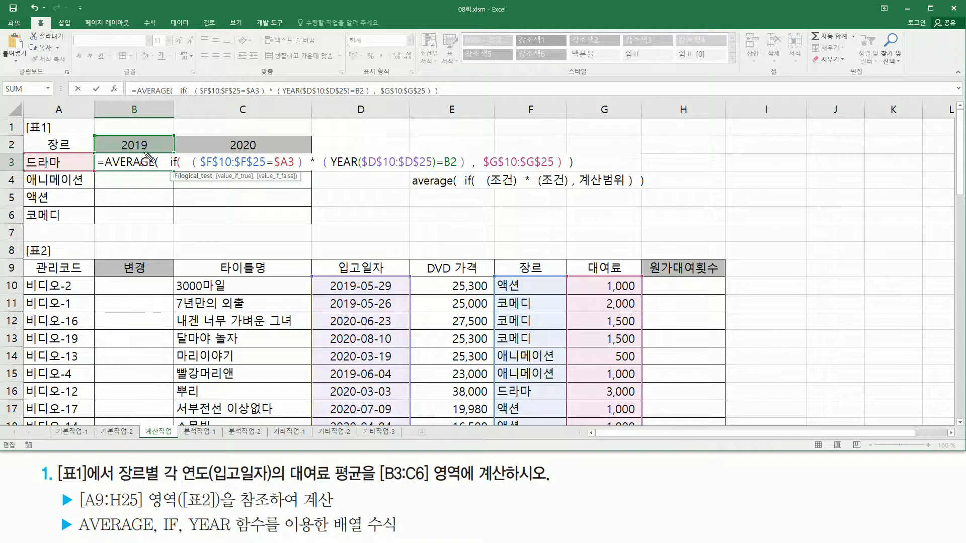
{"action": "left_click_drag", "start_coordinate": [114, 134], "coordinate": [155, 152]}
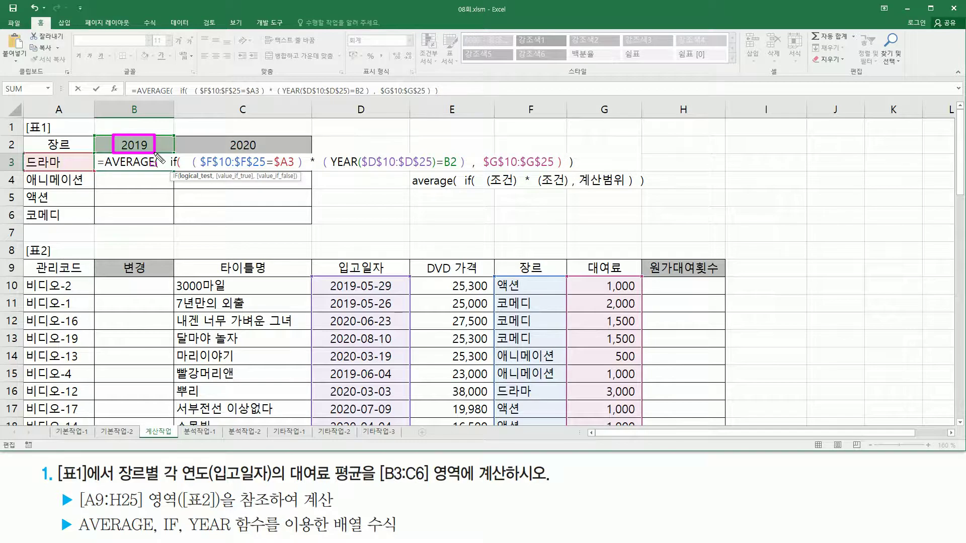
{"action": "mouse_move", "coordinate": [121, 158]}
{"action": "left_mouse_down"}
{"action": "mouse_move", "coordinate": [145, 166]}
{"action": "mouse_move", "coordinate": [134, 224]}
{"action": "mouse_move", "coordinate": [146, 219]}
{"action": "left_mouse_up"}
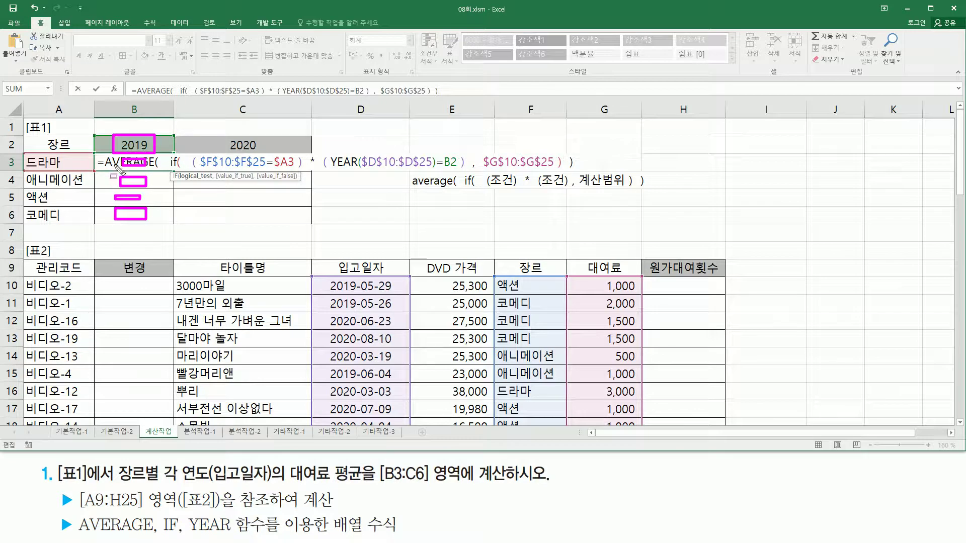
{"action": "left_click_drag", "start_coordinate": [160, 160], "coordinate": [160, 220]}
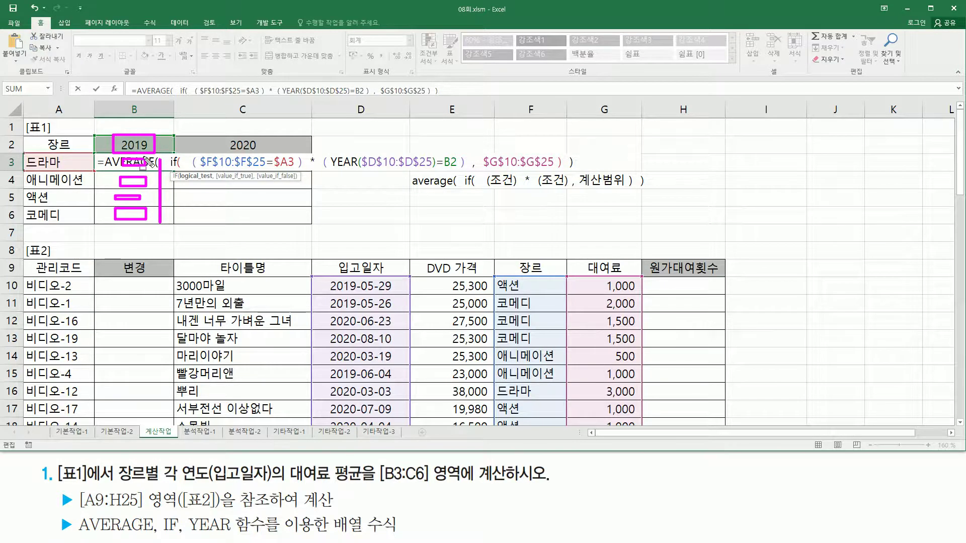
{"action": "key", "text": "e"}
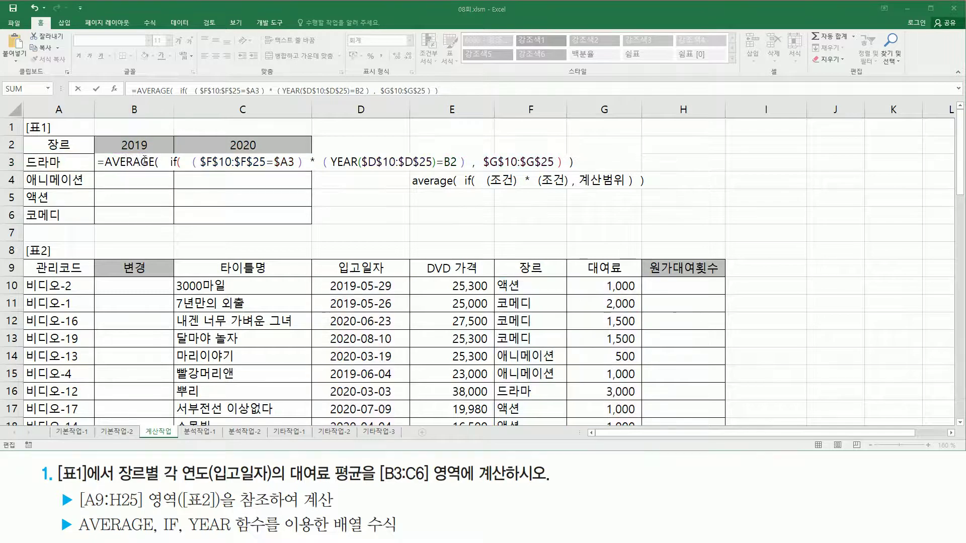
{"action": "mouse_move", "coordinate": [117, 156]}
{"action": "left_mouse_down"}
{"action": "mouse_move", "coordinate": [131, 172]}
{"action": "mouse_move", "coordinate": [154, 171]}
{"action": "left_mouse_up"}
{"action": "mouse_move", "coordinate": [117, 135]}
{"action": "left_mouse_down"}
{"action": "mouse_move", "coordinate": [133, 152]}
{"action": "mouse_move", "coordinate": [151, 152]}
{"action": "left_mouse_up"}
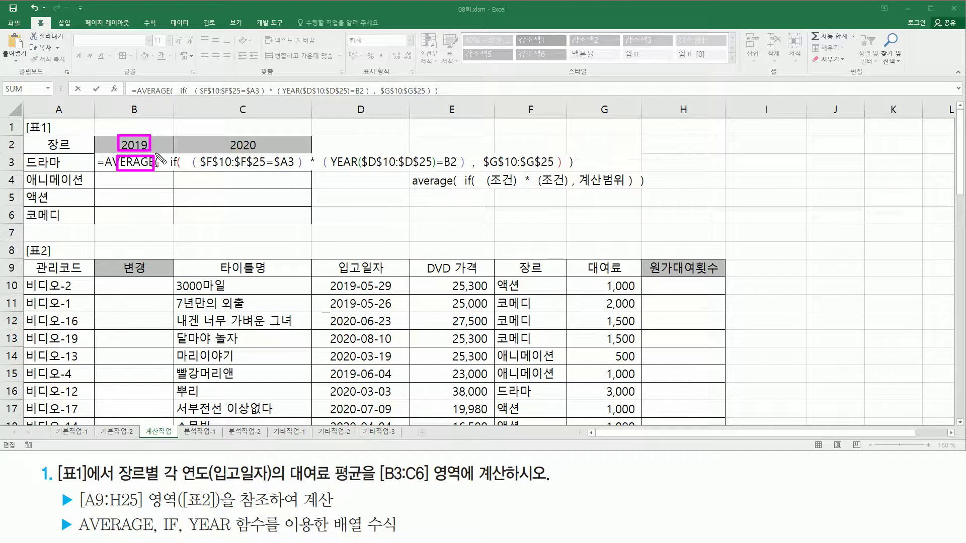
{"action": "mouse_move", "coordinate": [217, 156]}
{"action": "left_mouse_down"}
{"action": "mouse_move", "coordinate": [219, 171]}
{"action": "mouse_move", "coordinate": [276, 172]}
{"action": "left_mouse_up"}
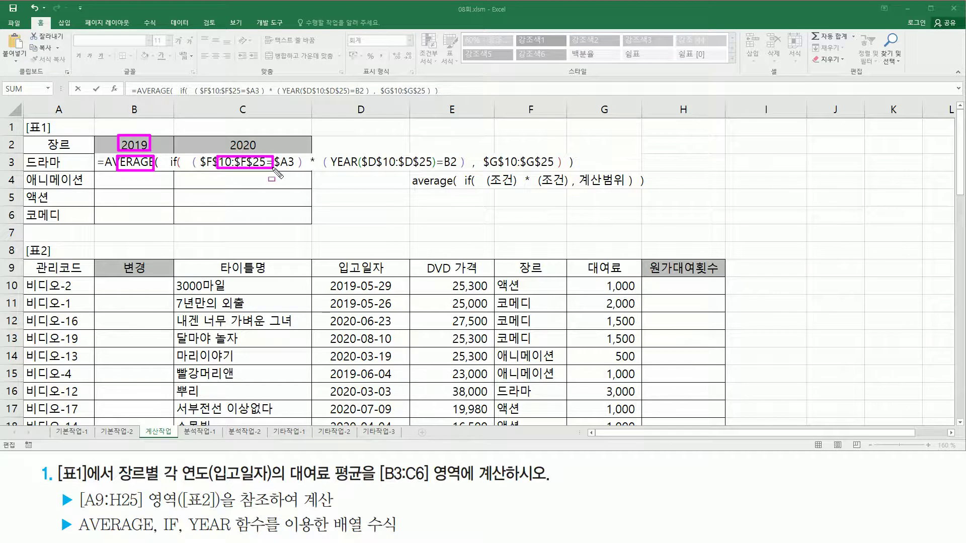
{"action": "mouse_move", "coordinate": [225, 136]}
{"action": "left_mouse_down"}
{"action": "mouse_move", "coordinate": [227, 152]}
{"action": "mouse_move", "coordinate": [262, 153]}
{"action": "left_mouse_up"}
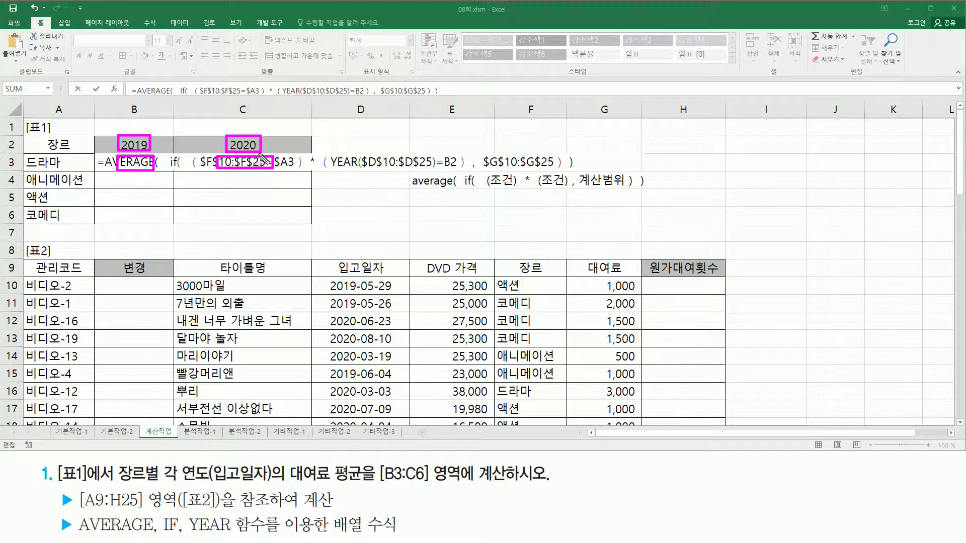
{"action": "left_click_drag", "start_coordinate": [120, 179], "coordinate": [262, 179]}
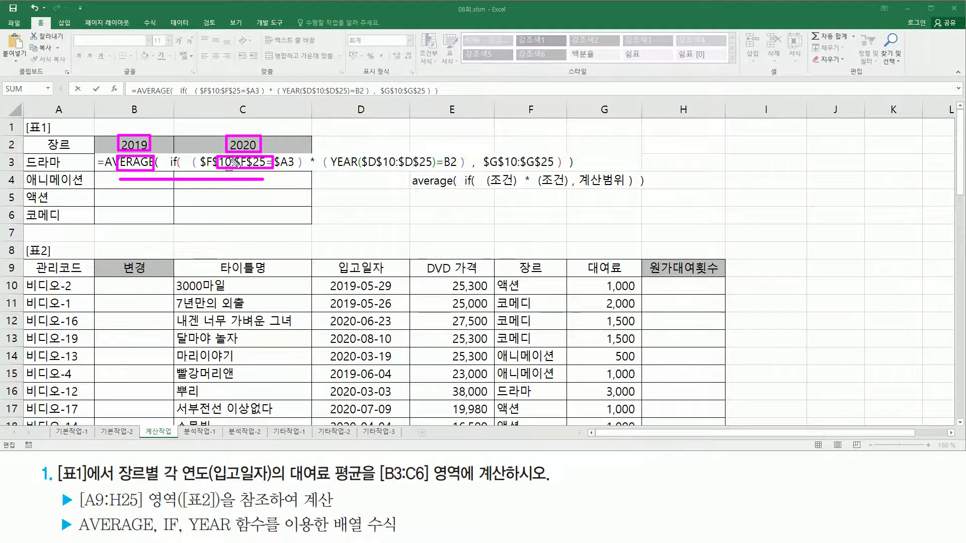
{"action": "key", "text": "Escape"}
- Lock only the row of the year reference in the second condition, making it B$2
{"action": "left_click", "coordinate": [451, 161]}
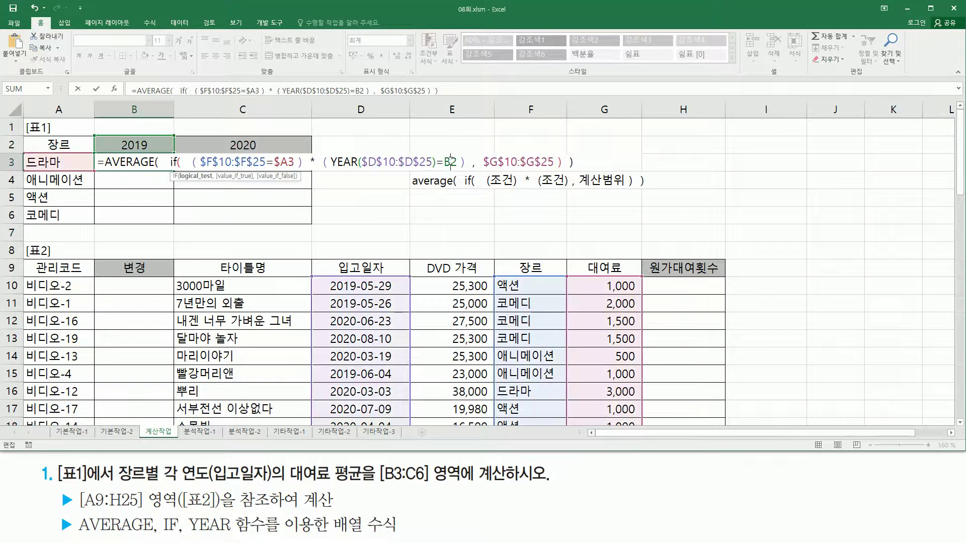
{"action": "key", "text": "F4"}
{"action": "key", "text": "F4"}
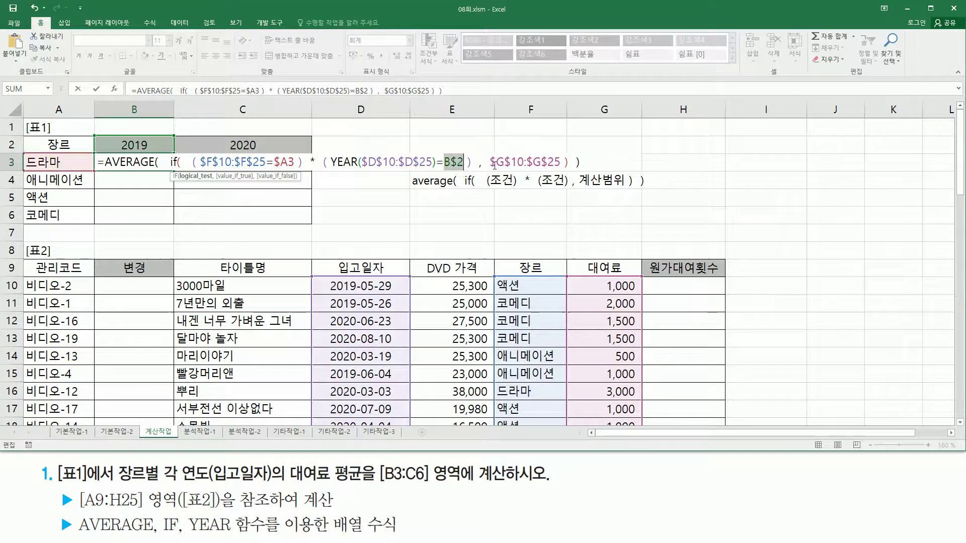
{"action": "left_click", "coordinate": [451, 162]}
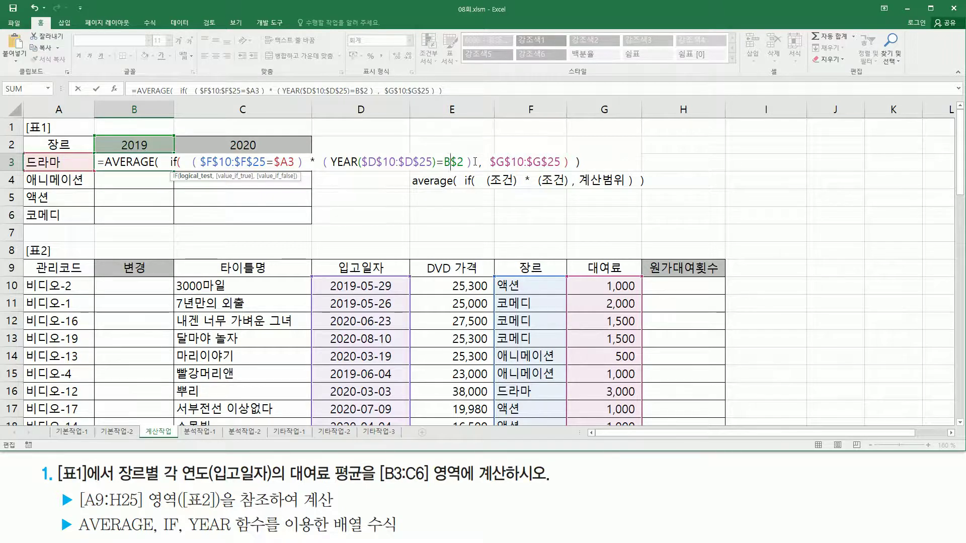
- Enter the B3 formula as an array formula and fill it down and across through B3:C6
{"action": "key", "text": "ctrl+shift+Return"}
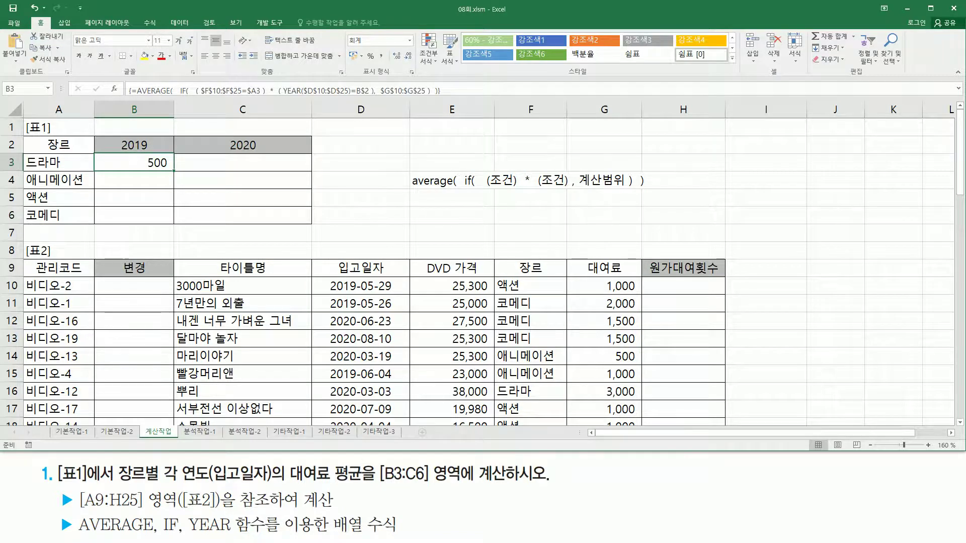
{"action": "left_click_drag", "start_coordinate": [173, 171], "coordinate": [166, 232]}
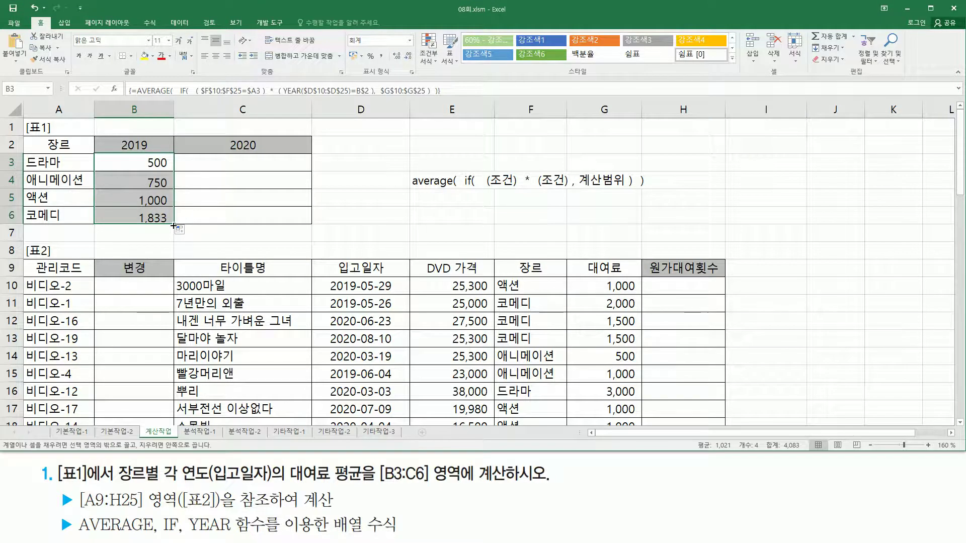
{"action": "left_click_drag", "start_coordinate": [246, 225], "coordinate": [311, 224]}
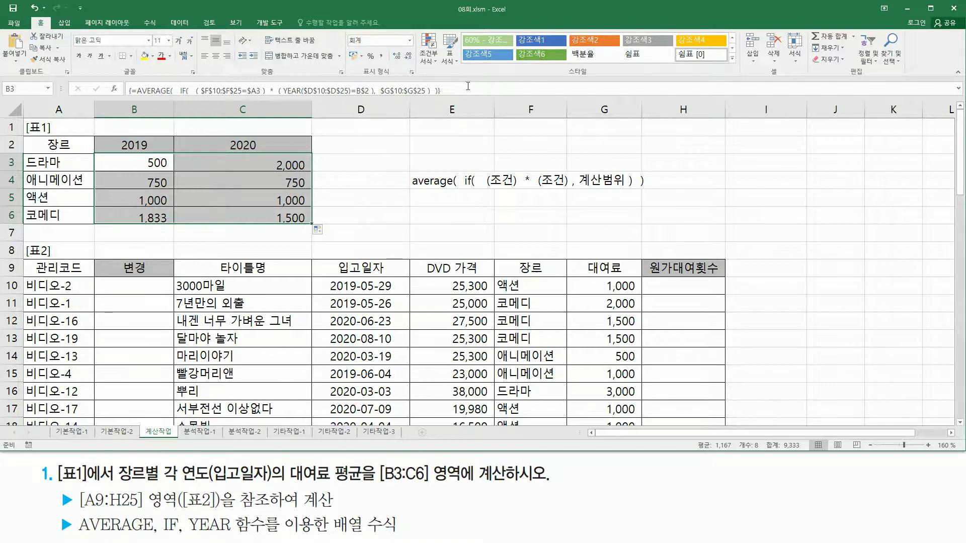
- Write the finished formula as plain text in cell E6: =AVERAGE( IF( ( $F$10:$F$25=$A3 ) * ( YEAR($D$10:$D$25)=B$2 ), $G$10:$G$25 ) )
{"action": "left_click", "coordinate": [434, 214]}
{"action": "type", "text": "'"}
{"action": "type", "text": "=AVERAGE(   IF(   ( $F$10:$F$25=$A3 )  *  ( YEAR($D$10:$D$25)=B$2 ),  $G$10:$G$25 )  )"}
{"action": "key", "text": "Return"}
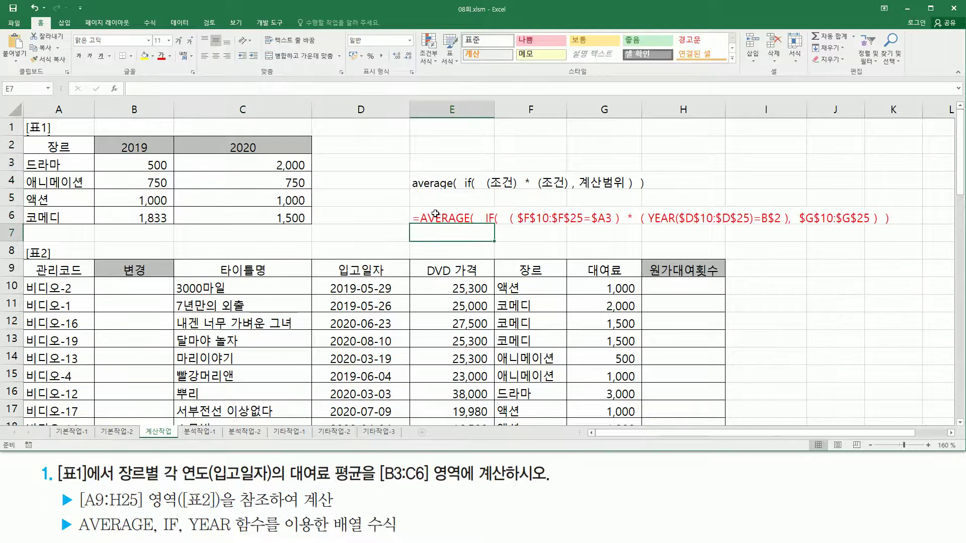
{"action": "left_click", "coordinate": [851, 304]}
{"action": "key", "text": "ctrl+shift+d"}
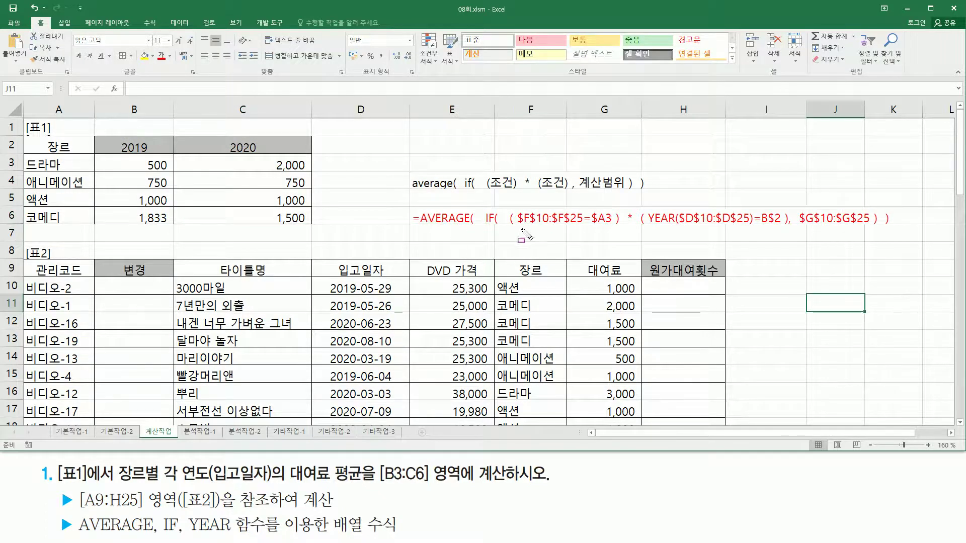
{"action": "mouse_move", "coordinate": [509, 226]}
{"action": "left_mouse_down"}
{"action": "mouse_move", "coordinate": [792, 232]}
{"action": "mouse_move", "coordinate": [793, 219]}
{"action": "mouse_move", "coordinate": [874, 227]}
{"action": "left_mouse_up"}
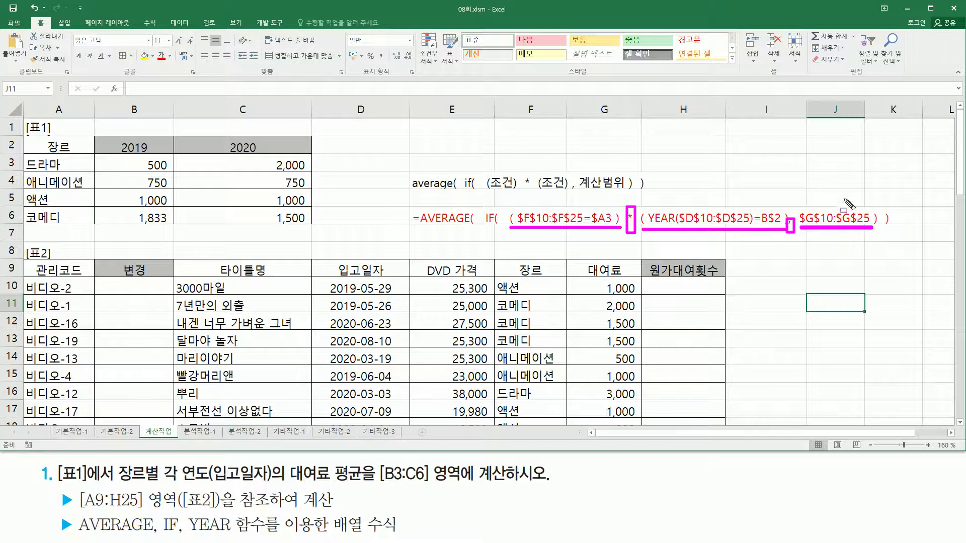
{"action": "key", "text": "Escape"}
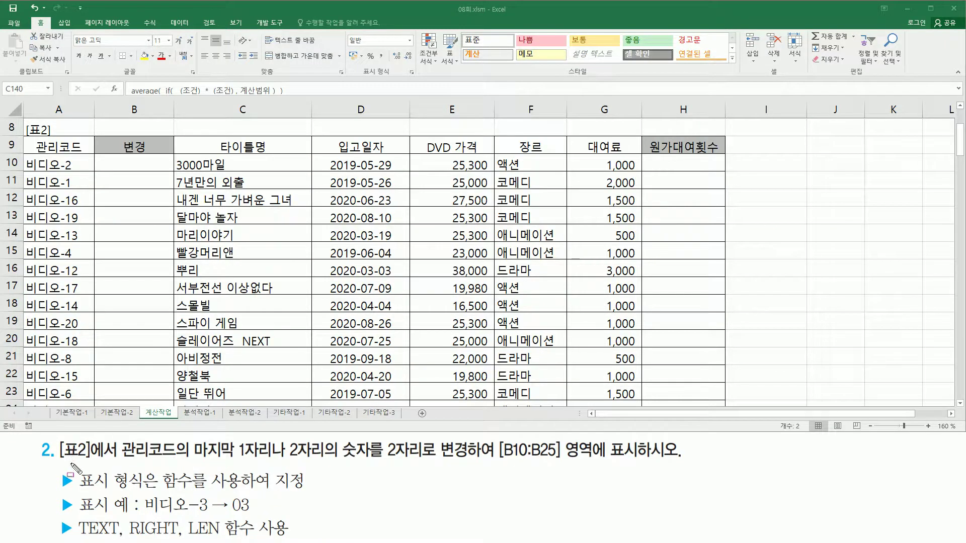
- Read task 2: which table 2 codes, output range B10:B25, two-digit format and TEXT, RIGHT and LEN functions the formula must use
{"action": "left_click_drag", "start_coordinate": [59, 460], "coordinate": [127, 459]}
{"action": "mouse_move", "coordinate": [23, 117]}
{"action": "left_mouse_down"}
{"action": "mouse_move", "coordinate": [689, 307]}
{"action": "mouse_move", "coordinate": [725, 406]}
{"action": "left_mouse_up"}
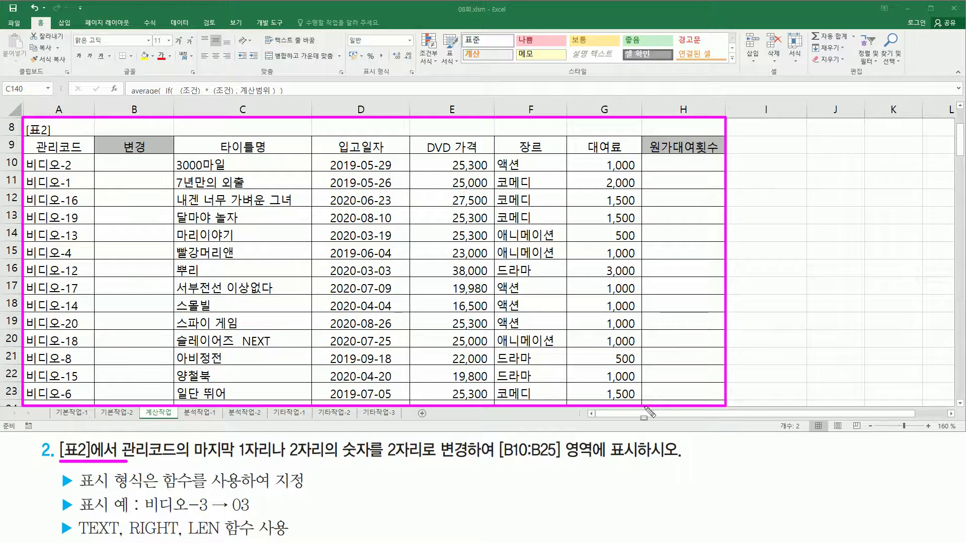
{"action": "mouse_move", "coordinate": [121, 437]}
{"action": "left_mouse_down"}
{"action": "mouse_move", "coordinate": [131, 455]}
{"action": "mouse_move", "coordinate": [176, 461]}
{"action": "left_mouse_up"}
{"action": "left_click_drag", "start_coordinate": [33, 137], "coordinate": [89, 156]}
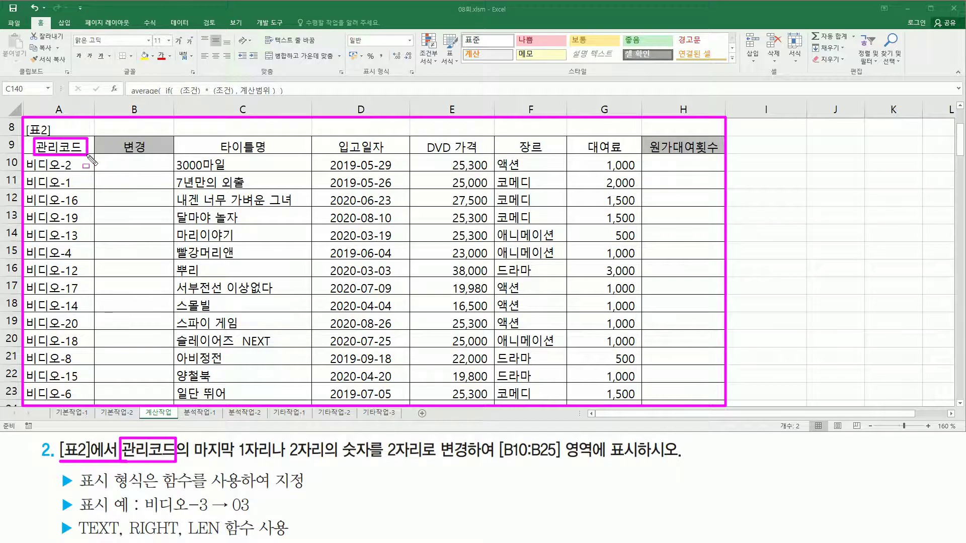
{"action": "mouse_move", "coordinate": [196, 458]}
{"action": "left_mouse_down"}
{"action": "mouse_move", "coordinate": [326, 459]}
{"action": "mouse_move", "coordinate": [371, 442]}
{"action": "mouse_move", "coordinate": [442, 459]}
{"action": "mouse_move", "coordinate": [639, 462]}
{"action": "left_mouse_up"}
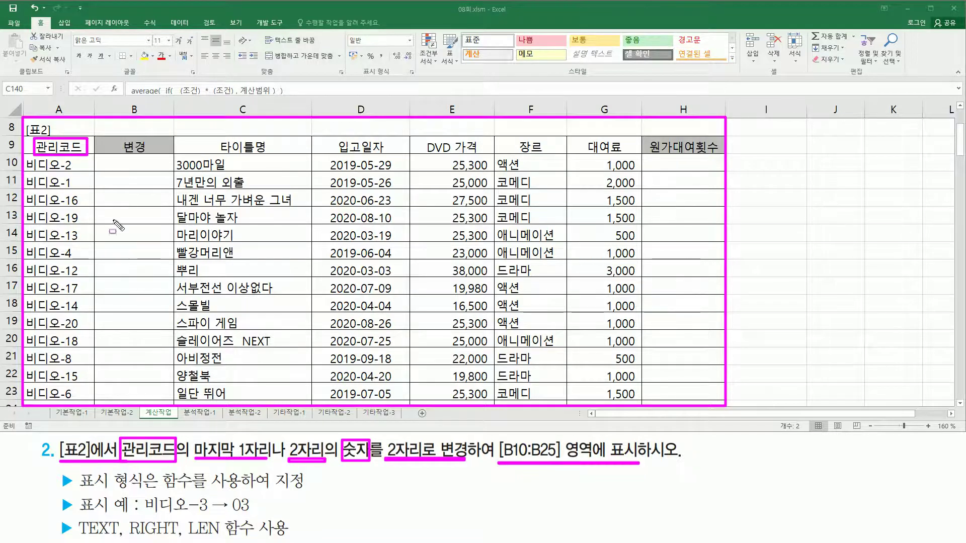
{"action": "mouse_move", "coordinate": [115, 157]}
{"action": "left_mouse_down"}
{"action": "mouse_move", "coordinate": [151, 267]}
{"action": "mouse_move", "coordinate": [165, 398]}
{"action": "left_mouse_up"}
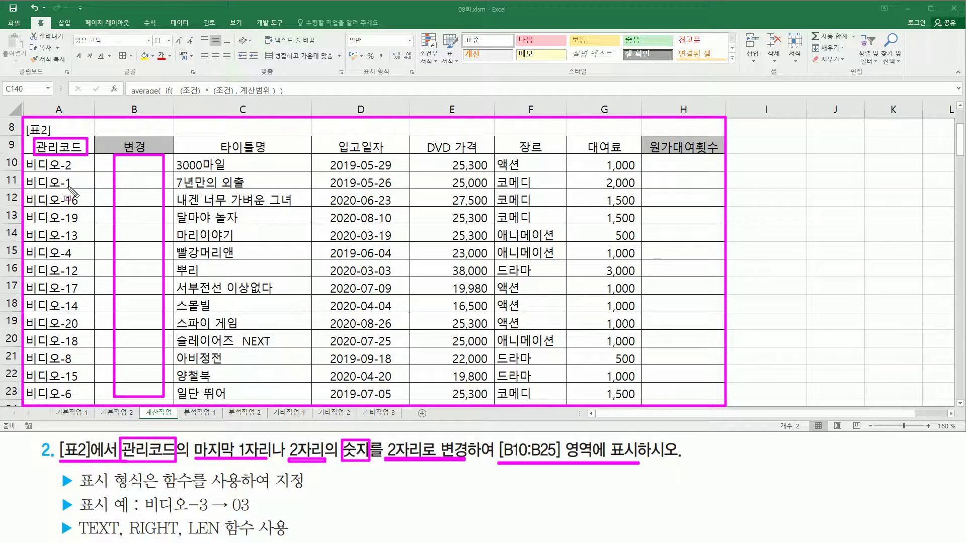
{"action": "mouse_move", "coordinate": [65, 170]}
{"action": "left_mouse_down"}
{"action": "mouse_move", "coordinate": [73, 171]}
{"action": "mouse_move", "coordinate": [78, 206]}
{"action": "left_mouse_up"}
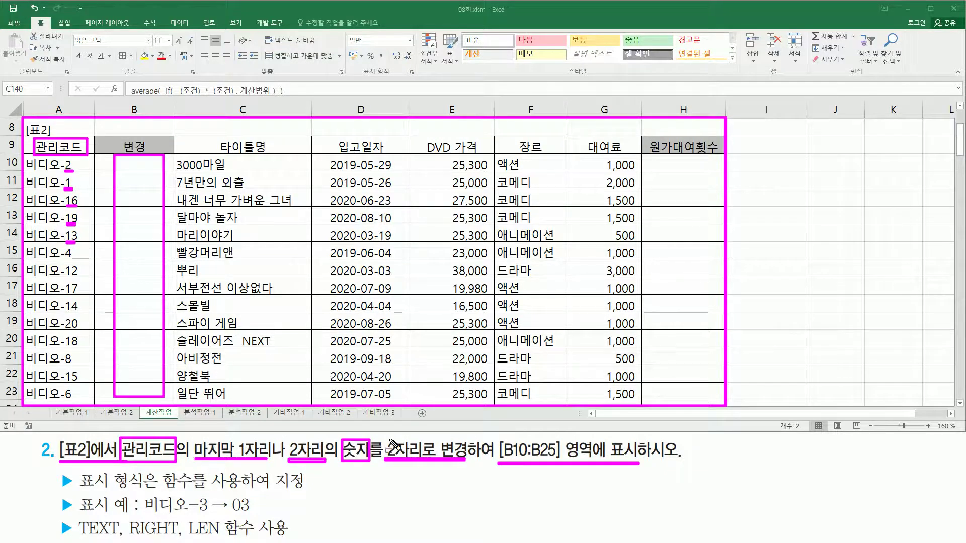
{"action": "mouse_move", "coordinate": [385, 437]}
{"action": "left_mouse_down"}
{"action": "mouse_move", "coordinate": [410, 461]}
{"action": "mouse_move", "coordinate": [472, 466]}
{"action": "left_mouse_up"}
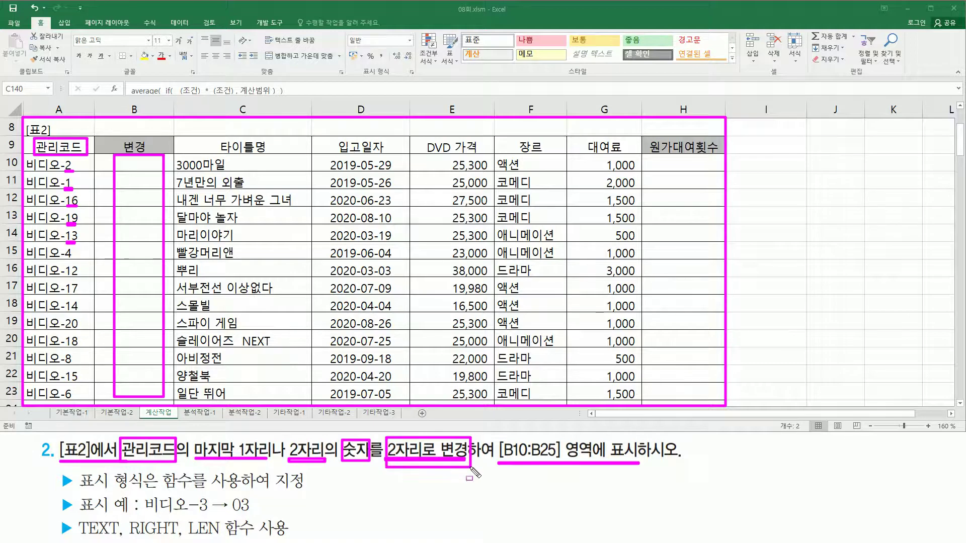
{"action": "mouse_move", "coordinate": [131, 160]}
{"action": "left_mouse_down"}
{"action": "mouse_move", "coordinate": [130, 330]}
{"action": "mouse_move", "coordinate": [146, 394]}
{"action": "left_mouse_up"}
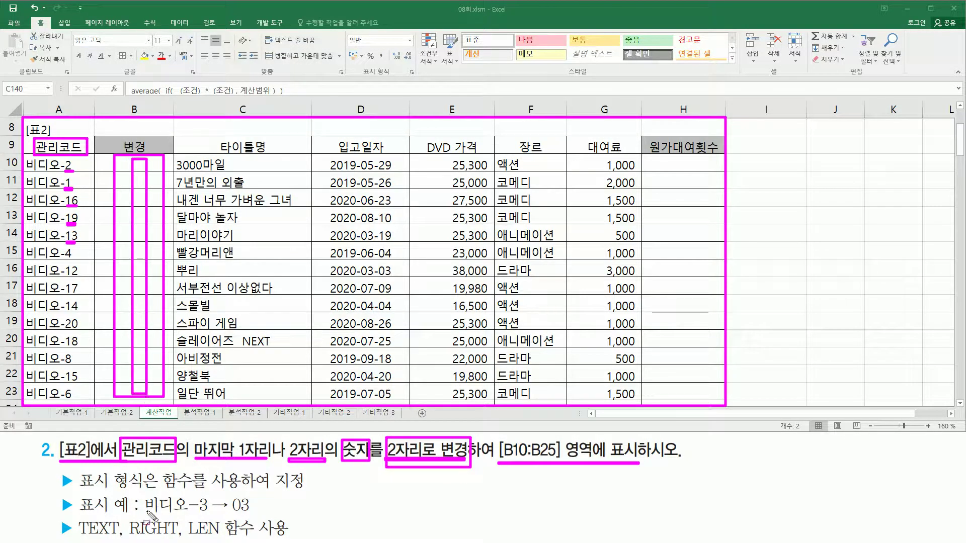
{"action": "mouse_move", "coordinate": [144, 515]}
{"action": "left_mouse_down"}
{"action": "mouse_move", "coordinate": [254, 516]}
{"action": "mouse_move", "coordinate": [231, 500]}
{"action": "left_mouse_up"}
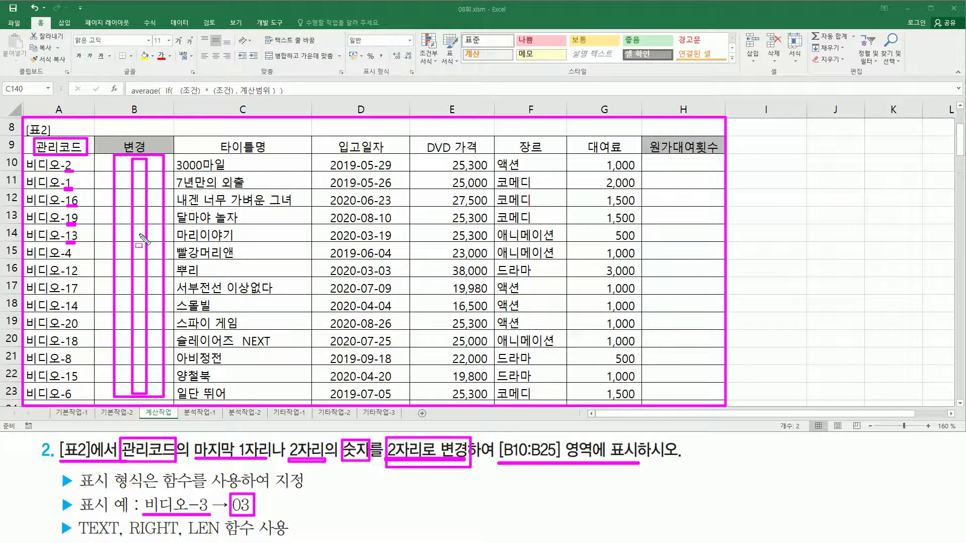
{"action": "mouse_move", "coordinate": [76, 470]}
{"action": "left_mouse_down"}
{"action": "mouse_move", "coordinate": [132, 497]}
{"action": "mouse_move", "coordinate": [304, 493]}
{"action": "left_mouse_up"}
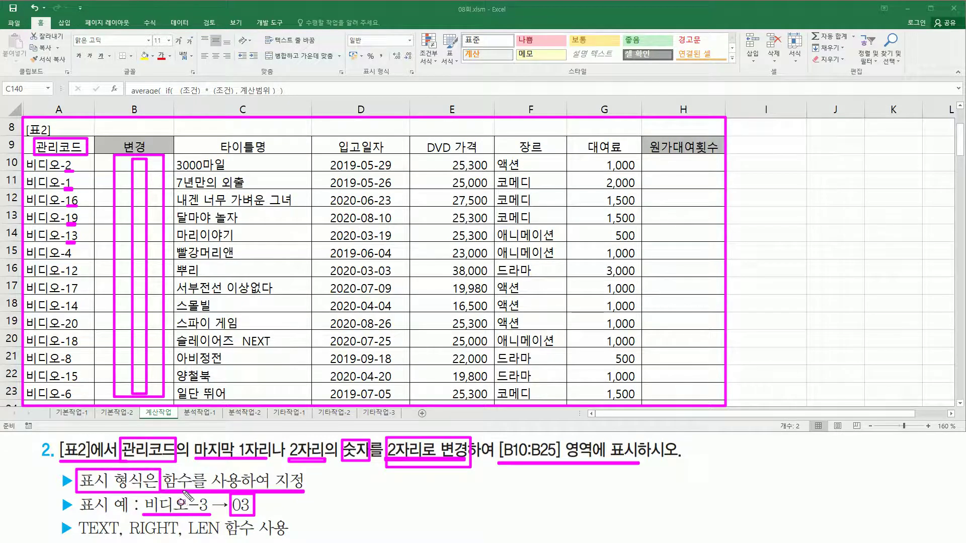
{"action": "mouse_move", "coordinate": [76, 516]}
{"action": "left_mouse_down"}
{"action": "mouse_move", "coordinate": [83, 538]}
{"action": "mouse_move", "coordinate": [120, 537]}
{"action": "left_mouse_up"}
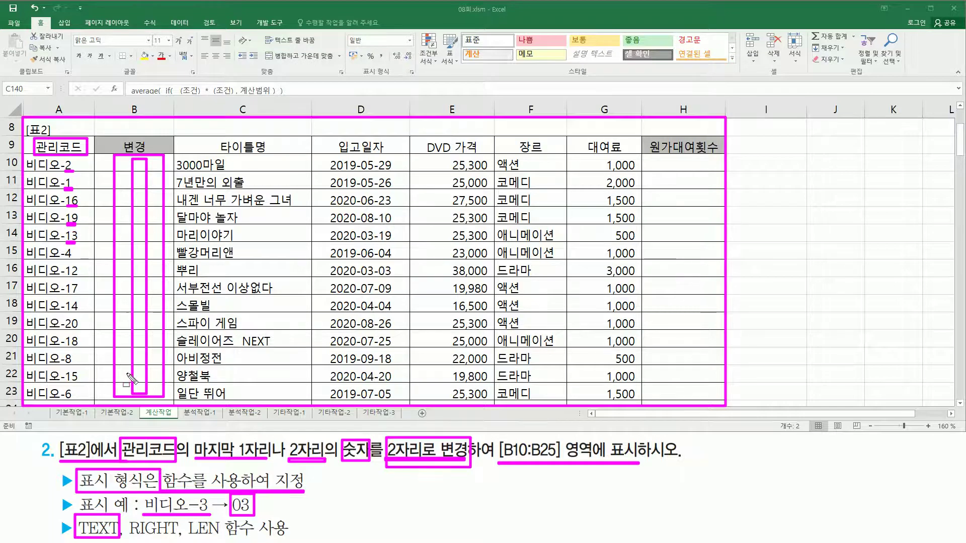
{"action": "left_click_drag", "start_coordinate": [131, 536], "coordinate": [172, 539]}
{"action": "mouse_move", "coordinate": [95, 194]}
{"action": "left_mouse_down"}
{"action": "mouse_move", "coordinate": [115, 234]}
{"action": "mouse_move", "coordinate": [169, 241]}
{"action": "left_mouse_up"}
{"action": "left_click_drag", "start_coordinate": [98, 247], "coordinate": [159, 257]}
{"action": "mouse_move", "coordinate": [98, 265]}
{"action": "left_mouse_down"}
{"action": "mouse_move", "coordinate": [112, 332]}
{"action": "mouse_move", "coordinate": [168, 350]}
{"action": "left_mouse_up"}
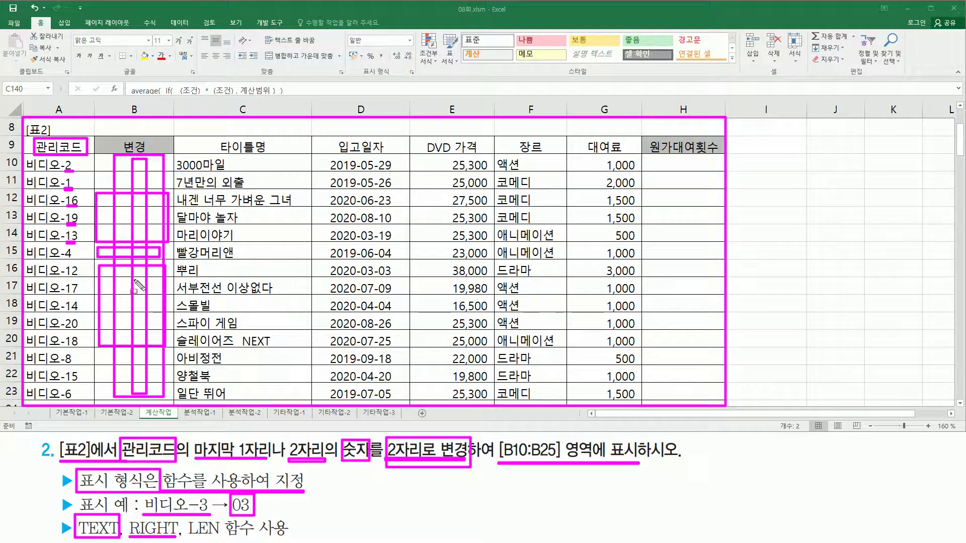
{"action": "key", "text": "Escape"}
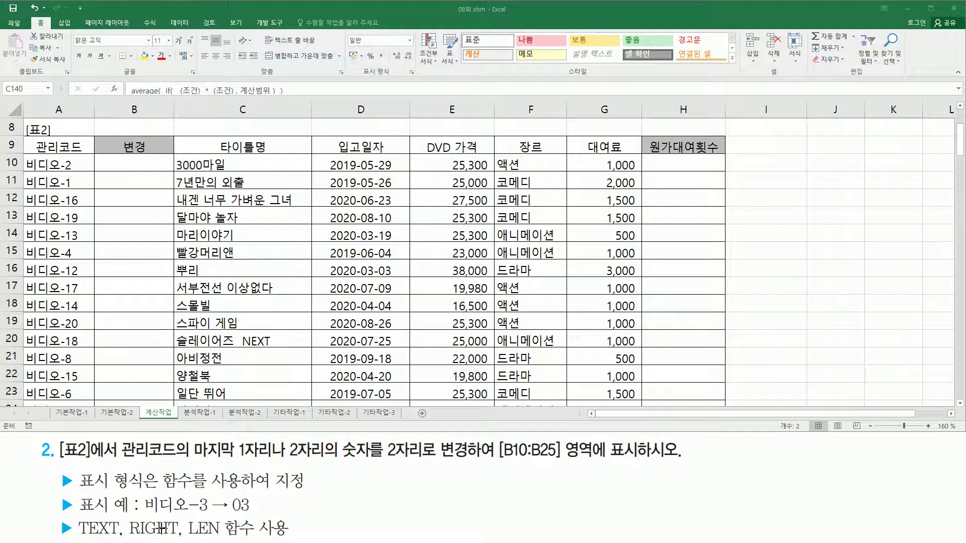
- Compare each management code's trailing digit count with its total length to work out how LEN can supply the character count
{"action": "left_click_drag", "start_coordinate": [185, 515], "coordinate": [227, 540]}
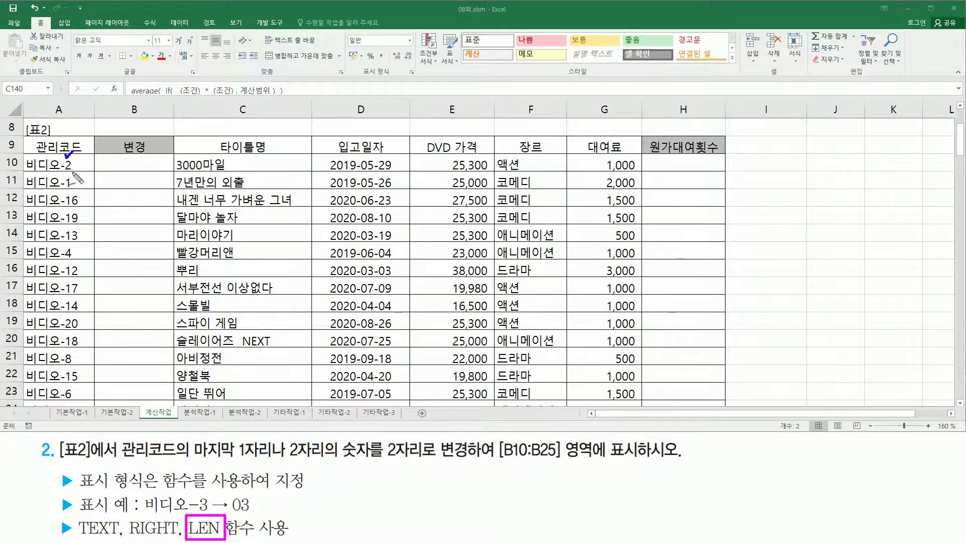
{"action": "left_click_drag", "start_coordinate": [69, 177], "coordinate": [78, 191]}
{"action": "left_click_drag", "start_coordinate": [100, 160], "coordinate": [110, 344]}
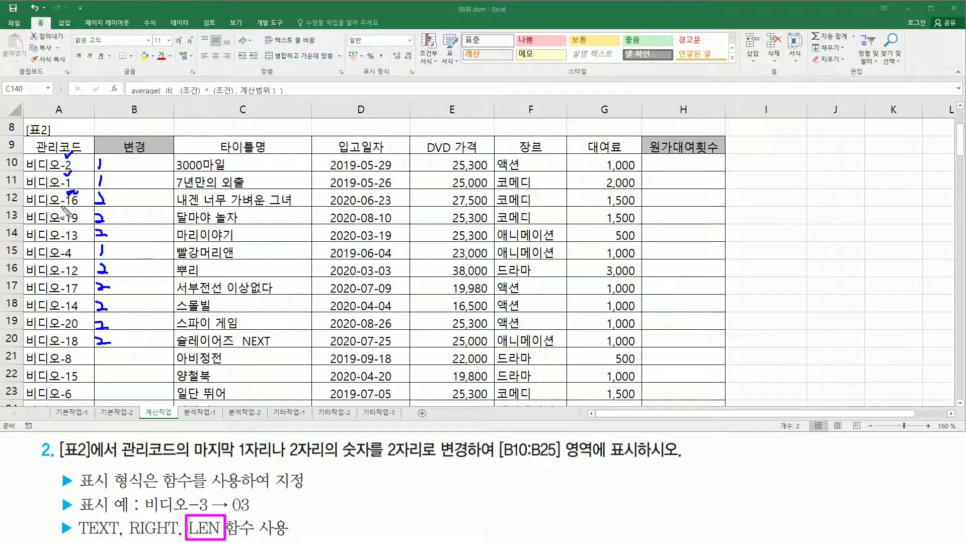
{"action": "left_click_drag", "start_coordinate": [70, 193], "coordinate": [78, 191]}
{"action": "mouse_move", "coordinate": [23, 152]}
{"action": "left_mouse_down"}
{"action": "mouse_move", "coordinate": [77, 359]}
{"action": "mouse_move", "coordinate": [63, 368]}
{"action": "mouse_move", "coordinate": [69, 408]}
{"action": "left_mouse_up"}
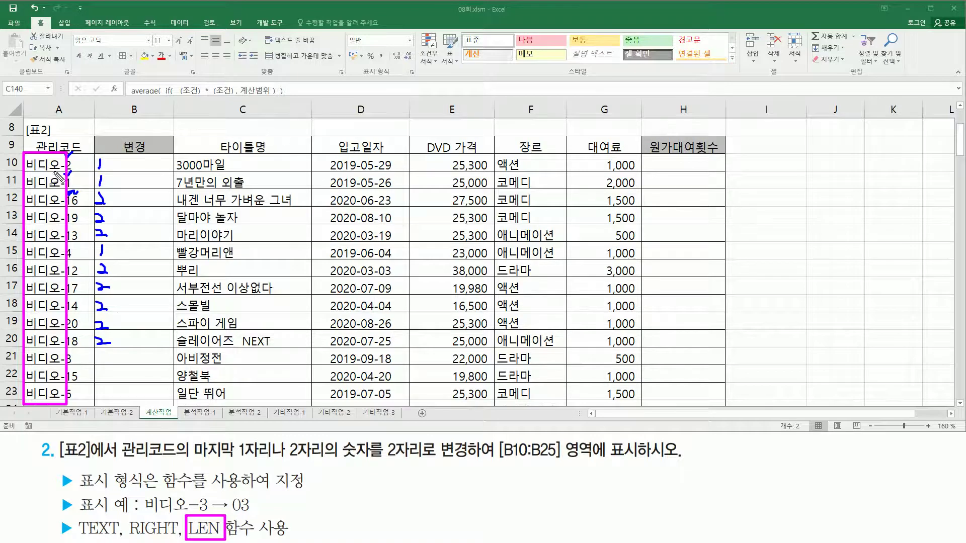
{"action": "mouse_move", "coordinate": [150, 154]}
{"action": "left_mouse_down"}
{"action": "mouse_move", "coordinate": [159, 166]}
{"action": "mouse_move", "coordinate": [146, 170]}
{"action": "mouse_move", "coordinate": [146, 189]}
{"action": "left_mouse_up"}
{"action": "left_click_drag", "start_coordinate": [152, 193], "coordinate": [146, 293]}
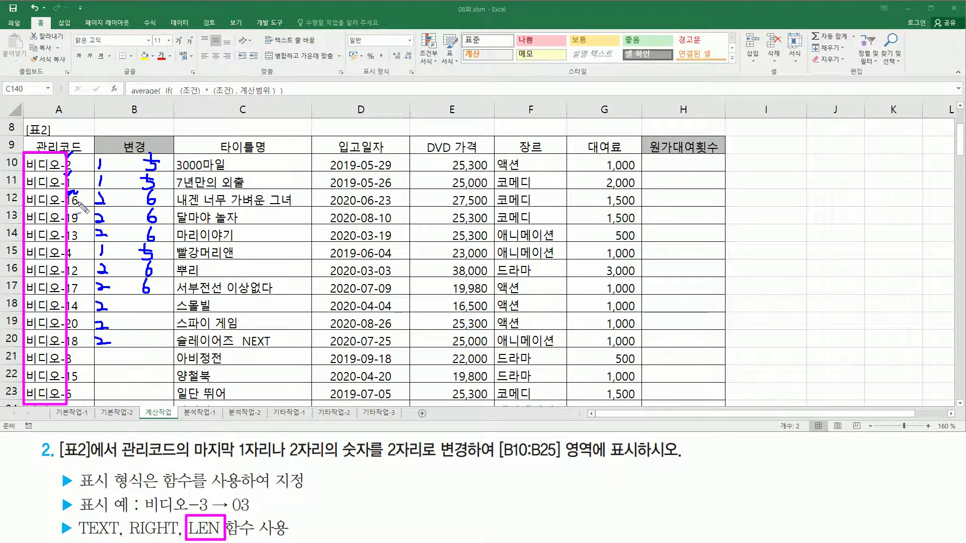
{"action": "left_click_drag", "start_coordinate": [159, 164], "coordinate": [199, 165]}
{"action": "left_click_drag", "start_coordinate": [188, 150], "coordinate": [193, 181]}
{"action": "mouse_move", "coordinate": [110, 168]}
{"action": "left_mouse_down"}
{"action": "mouse_move", "coordinate": [108, 160]}
{"action": "mouse_move", "coordinate": [114, 280]}
{"action": "mouse_move", "coordinate": [101, 290]}
{"action": "left_mouse_up"}
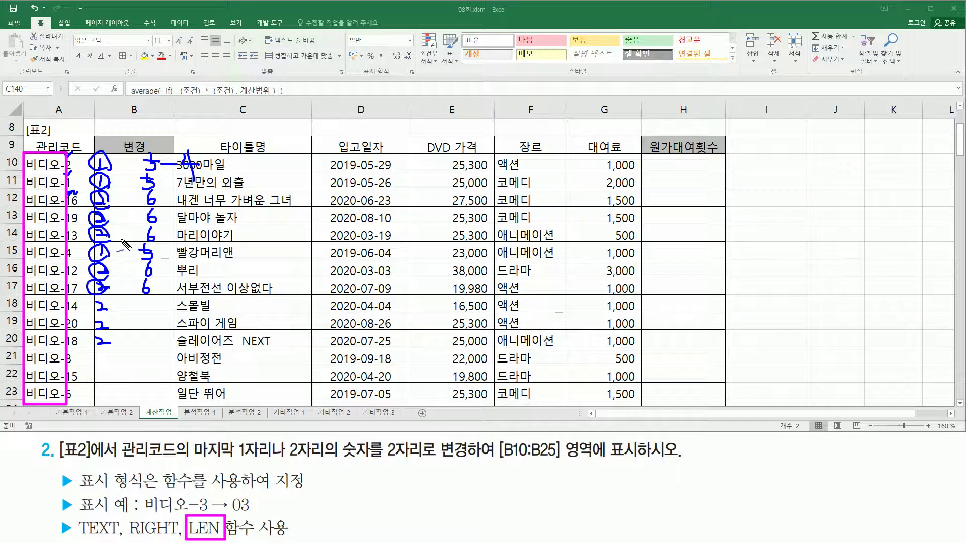
{"action": "key", "text": "Escape"}
- Enter =LEN(A10) in cell B10 and fill it down through B22
{"action": "left_click", "coordinate": [134, 165]}
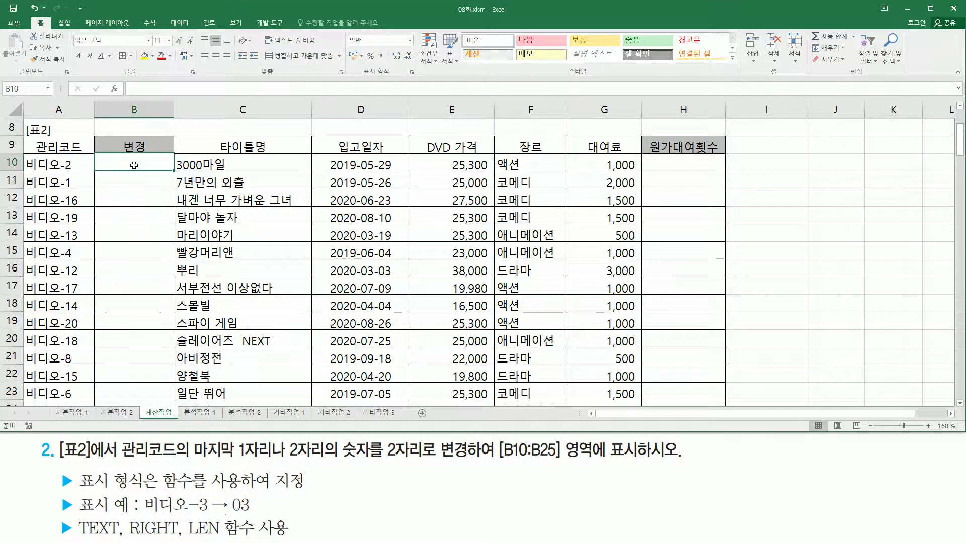
{"action": "type", "text": "=LEN("}
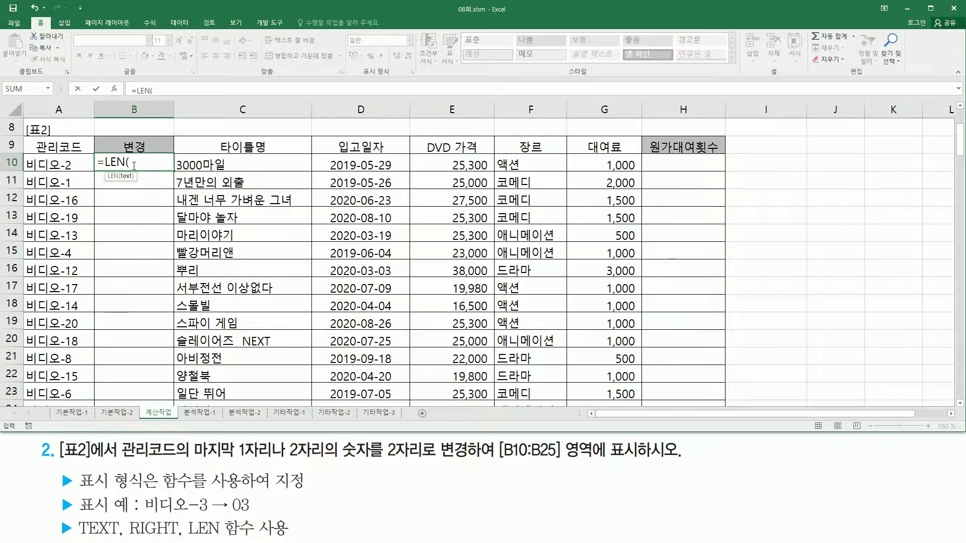
{"action": "left_click", "coordinate": [57, 164]}
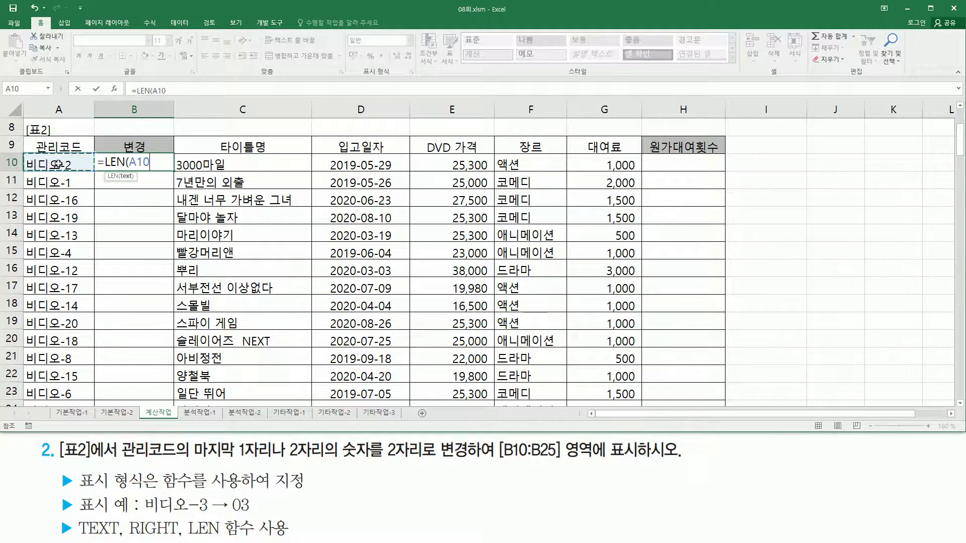
{"action": "type", "text": ")"}
{"action": "key", "text": "Return"}
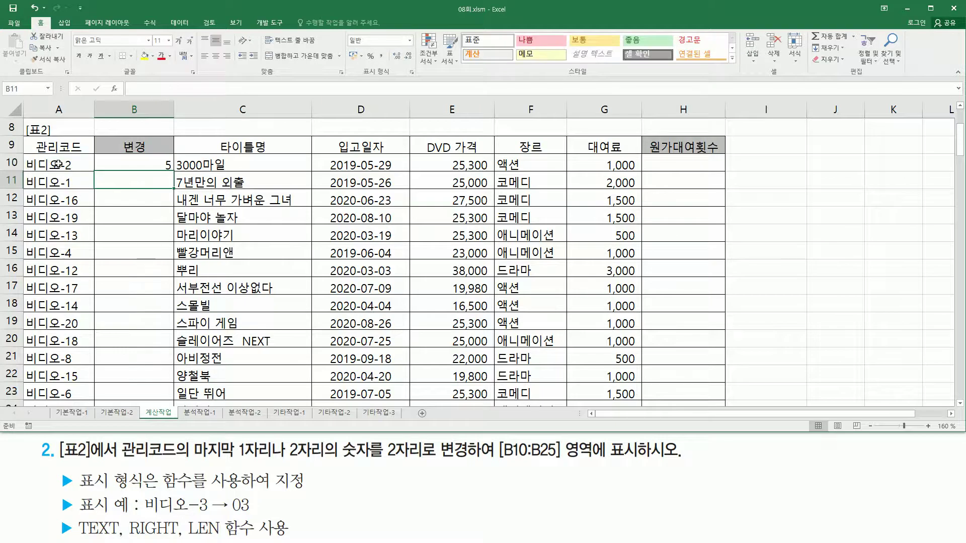
{"action": "left_click", "coordinate": [137, 168]}
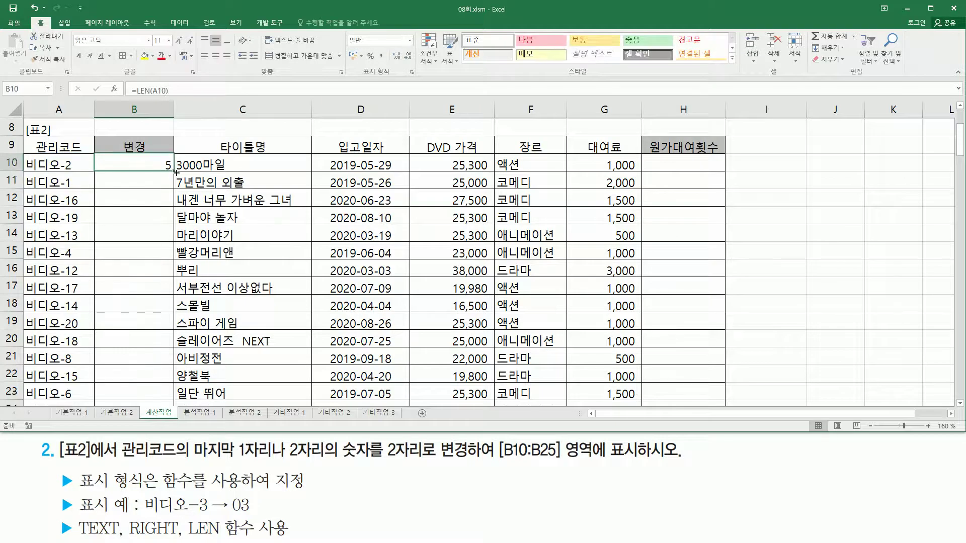
{"action": "left_click_drag", "start_coordinate": [174, 171], "coordinate": [157, 376]}
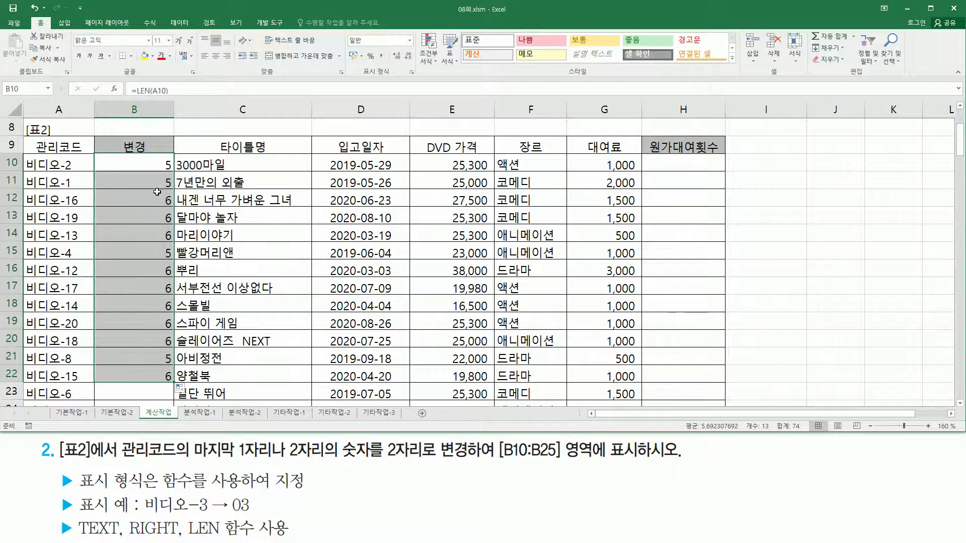
- Subtract 4 from the length in B10, making the formula =LEN(A10)-4, and refill it down through B22
{"action": "left_click", "coordinate": [162, 164]}
{"action": "double_click", "coordinate": [162, 163]}
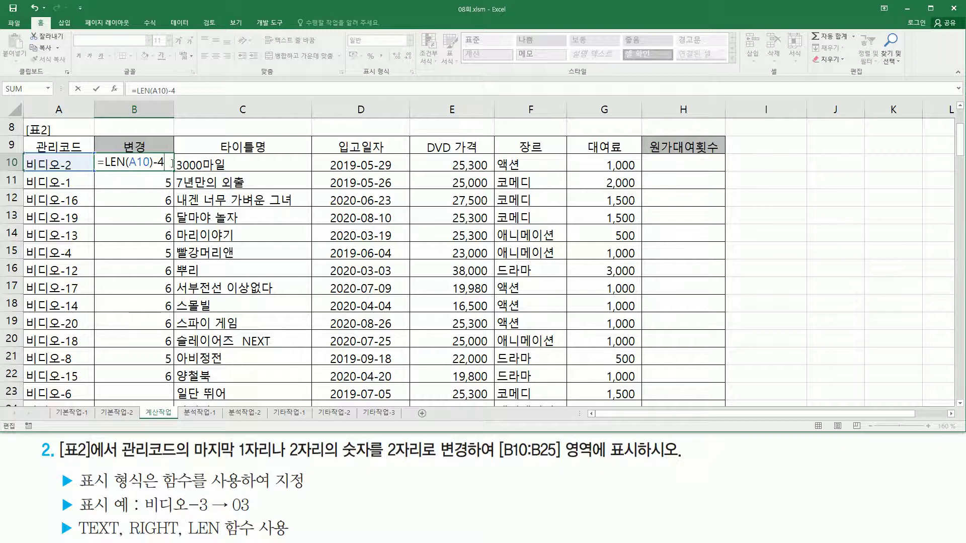
{"action": "key", "text": "ctrl+Return"}
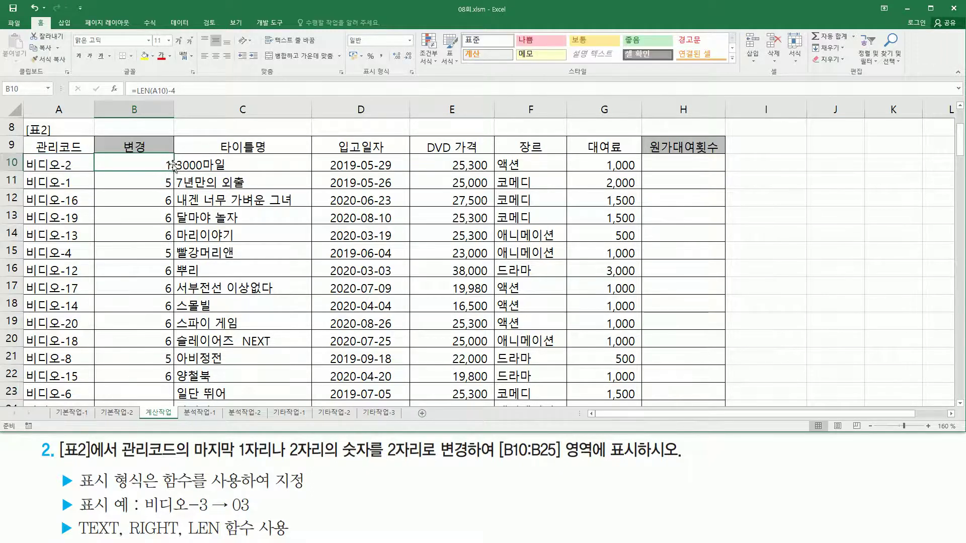
{"action": "left_click_drag", "start_coordinate": [173, 172], "coordinate": [173, 381]}
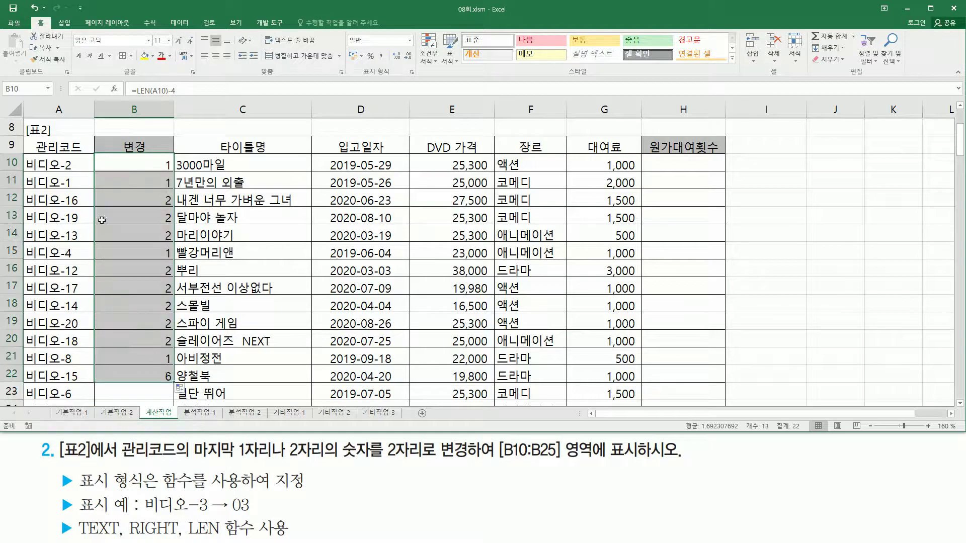
{"action": "mouse_move", "coordinate": [157, 152]}
{"action": "left_mouse_down"}
{"action": "mouse_move", "coordinate": [174, 173]}
{"action": "mouse_move", "coordinate": [157, 191]}
{"action": "mouse_move", "coordinate": [172, 240]}
{"action": "mouse_move", "coordinate": [177, 348]}
{"action": "left_mouse_up"}
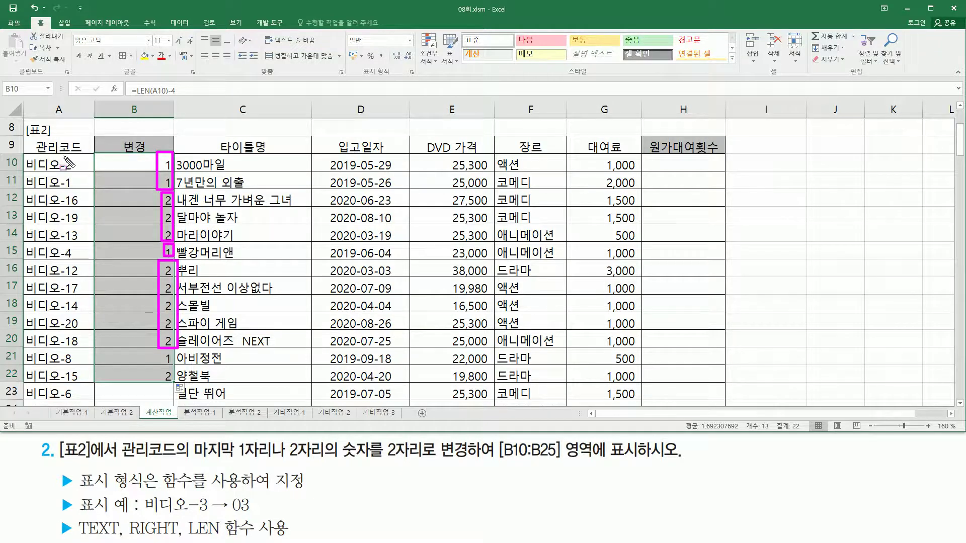
{"action": "left_click_drag", "start_coordinate": [65, 155], "coordinate": [80, 242]}
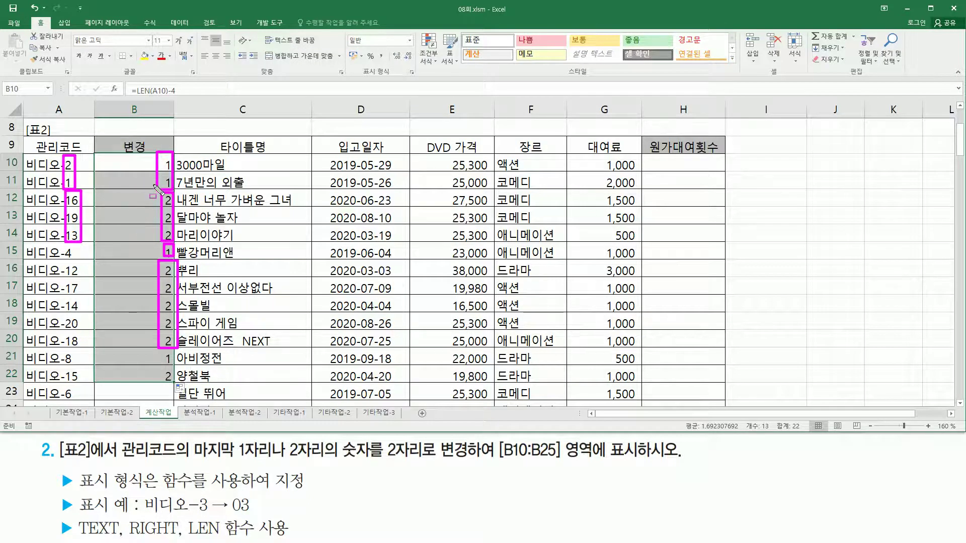
{"action": "key", "text": "Escape"}
- Rebuild the B10 formula with the length expression as RIGHT's character count: =RIGHT( A10 , LEN(A10)-4 )
{"action": "left_click", "coordinate": [132, 165]}
{"action": "double_click", "coordinate": [135, 165]}
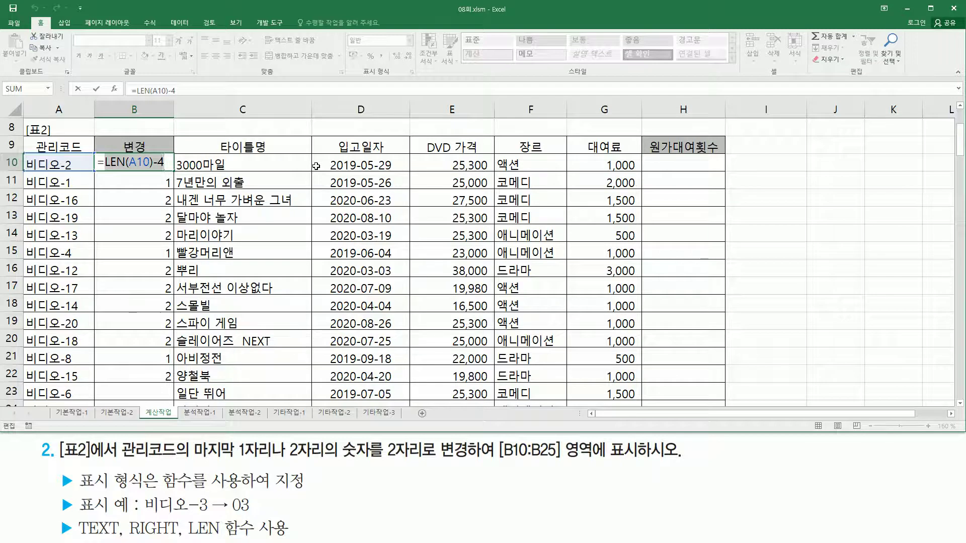
{"action": "key", "text": "BackSpace"}
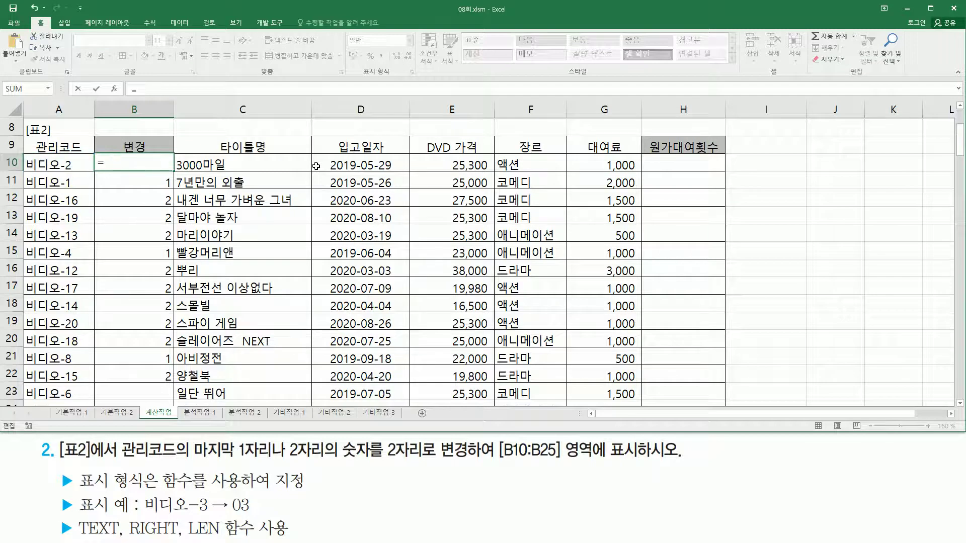
{"action": "type", "text": "rig"}
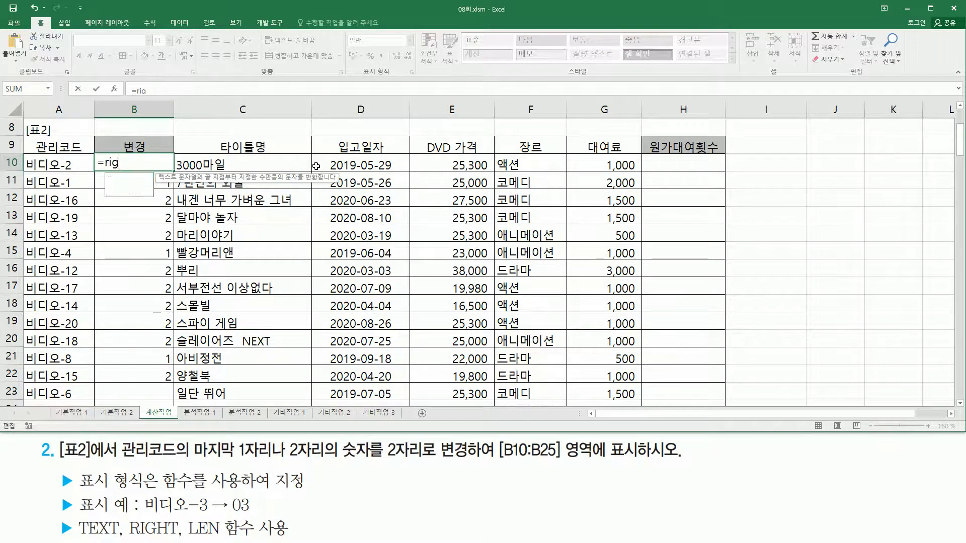
{"action": "type", "text": "h"}
{"action": "key", "text": "Tab"}
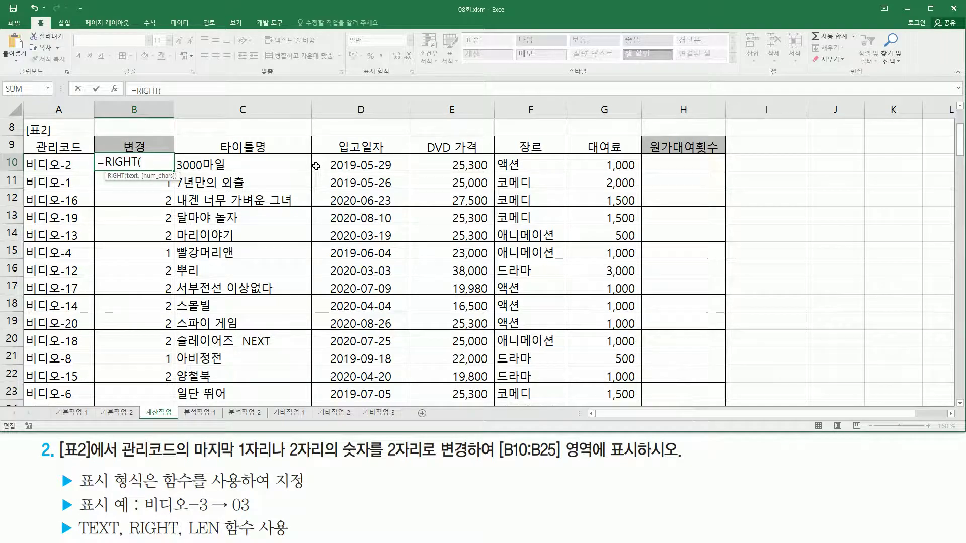
{"action": "key", "text": "Left"}
{"action": "type", "text": ","}
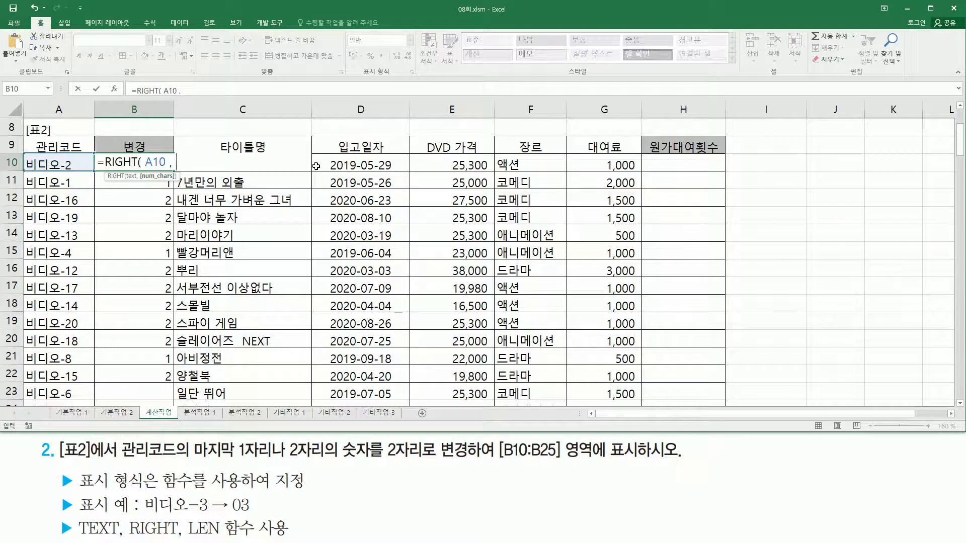
{"action": "type", "text": " LEN(A10)-4"}
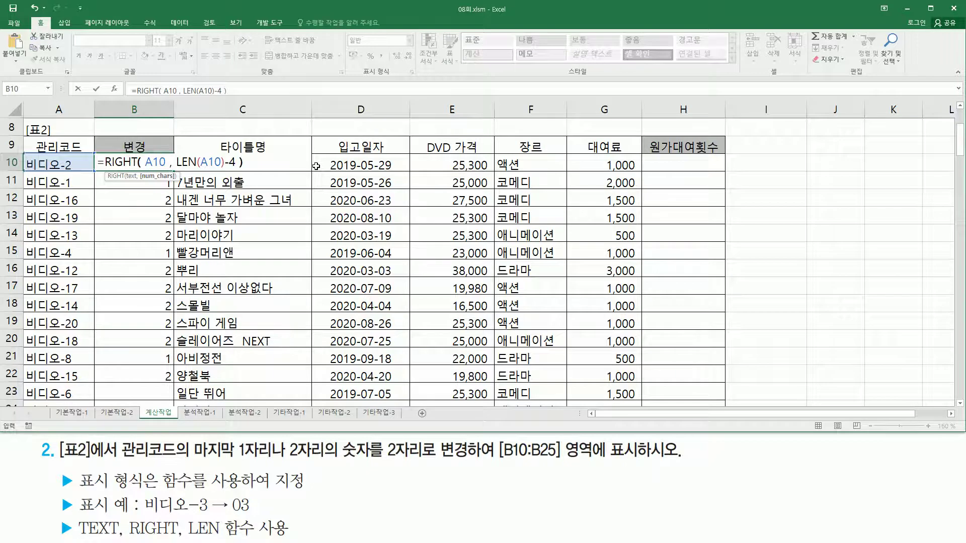
{"action": "key", "text": "Return"}
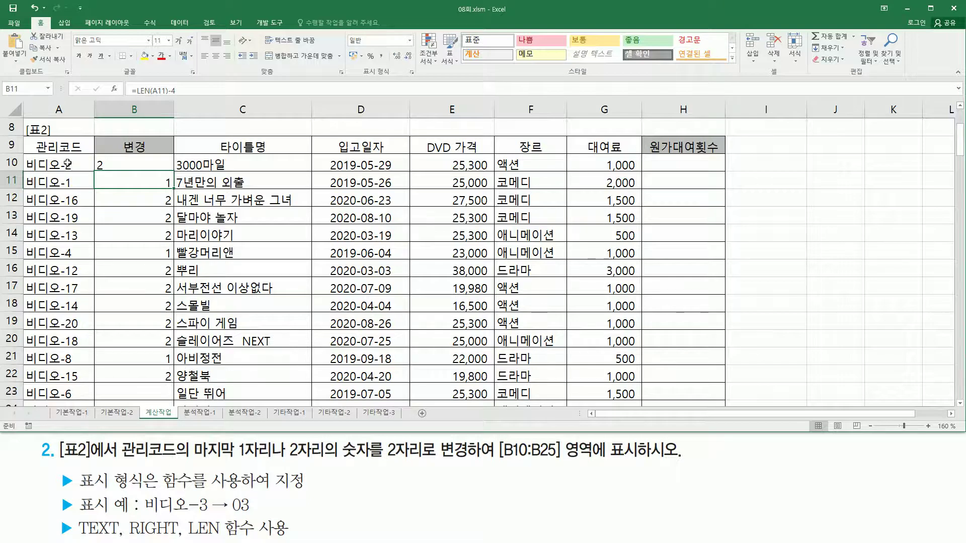
- Fill the RIGHT formula from B10 down through B22 and compare the extracted numbers with the task's two-digit display example
{"action": "left_click", "coordinate": [125, 163]}
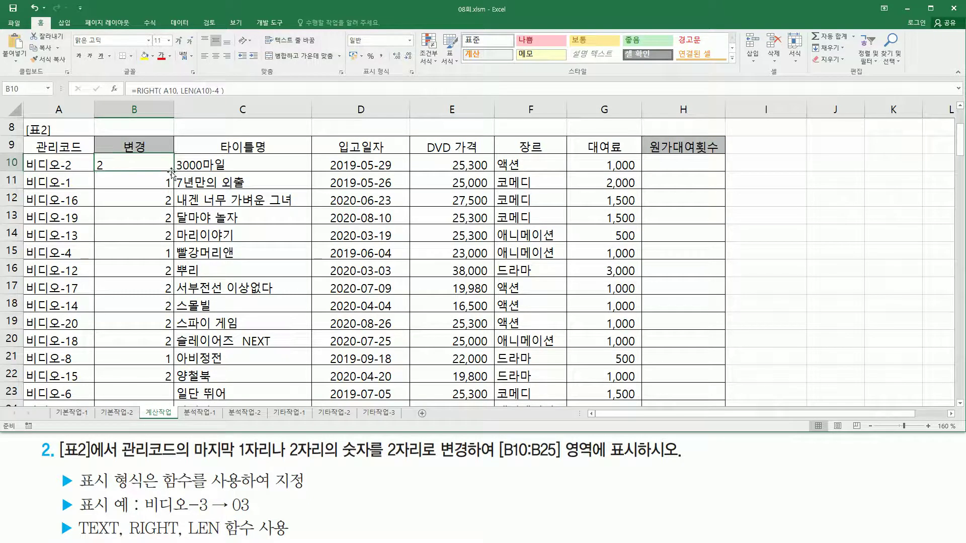
{"action": "left_click_drag", "start_coordinate": [173, 171], "coordinate": [171, 382]}
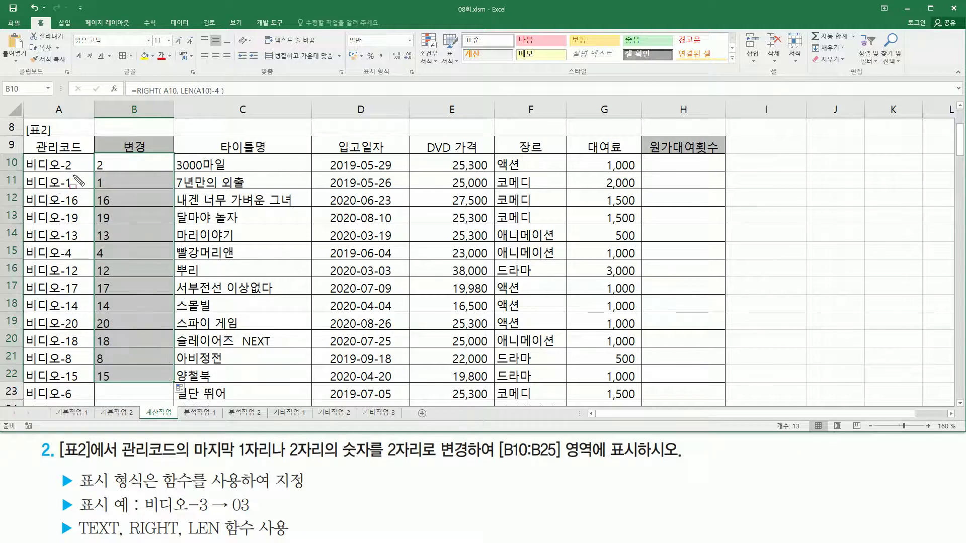
{"action": "left_click_drag", "start_coordinate": [64, 152], "coordinate": [82, 382]}
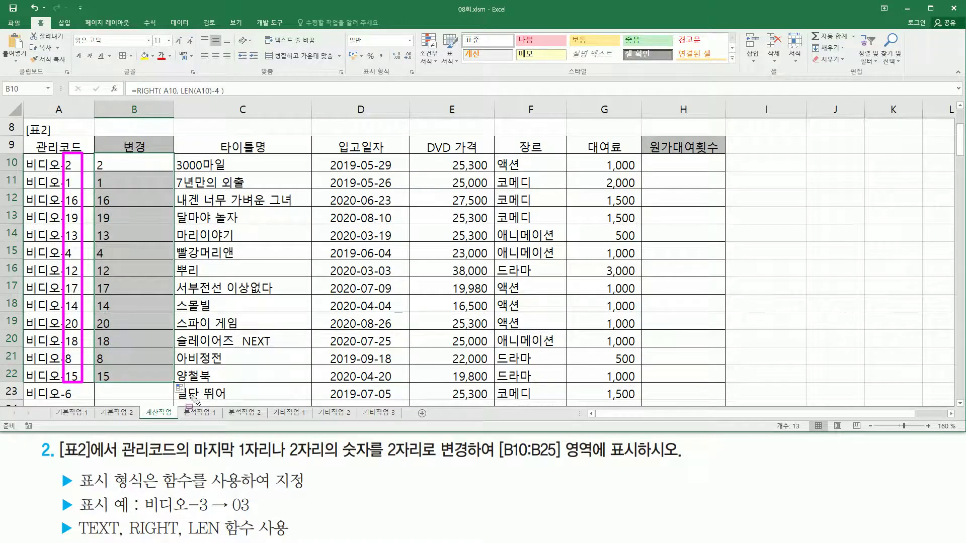
{"action": "mouse_move", "coordinate": [383, 439]}
{"action": "left_mouse_down"}
{"action": "mouse_move", "coordinate": [397, 458]}
{"action": "mouse_move", "coordinate": [466, 465]}
{"action": "left_mouse_up"}
{"action": "left_click_drag", "start_coordinate": [230, 493], "coordinate": [251, 514]}
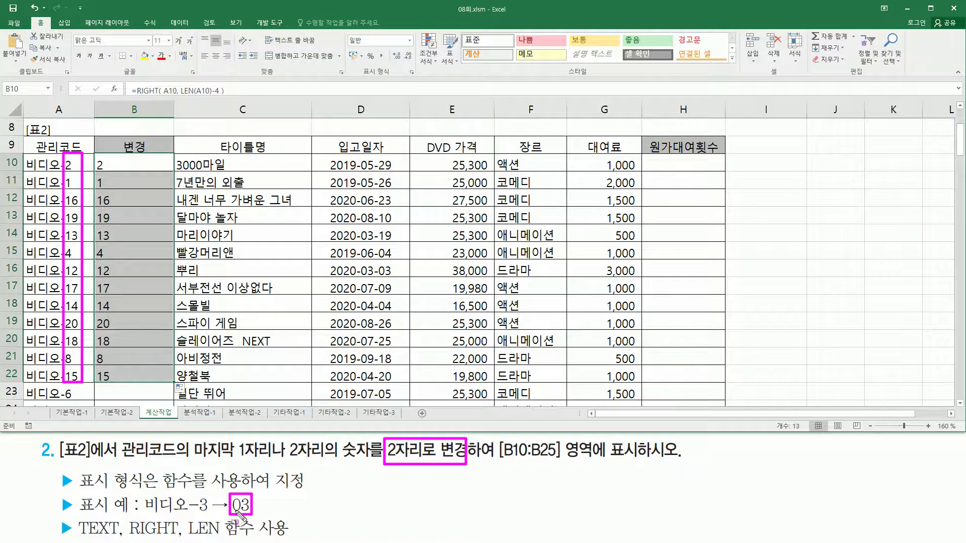
{"action": "left_click_drag", "start_coordinate": [79, 537], "coordinate": [115, 538]}
{"action": "key", "text": "Escape"}
- Wrap the B10 formula in TEXT with the format "00", making =TEXT( RIGHT( A10, LEN(A10)-4 ), "00" )
{"action": "left_click", "coordinate": [125, 164]}
{"action": "double_click", "coordinate": [118, 163]}
{"action": "double_click", "coordinate": [118, 163]}
{"action": "left_click", "coordinate": [104, 165]}
{"action": "type", "text": "te"}
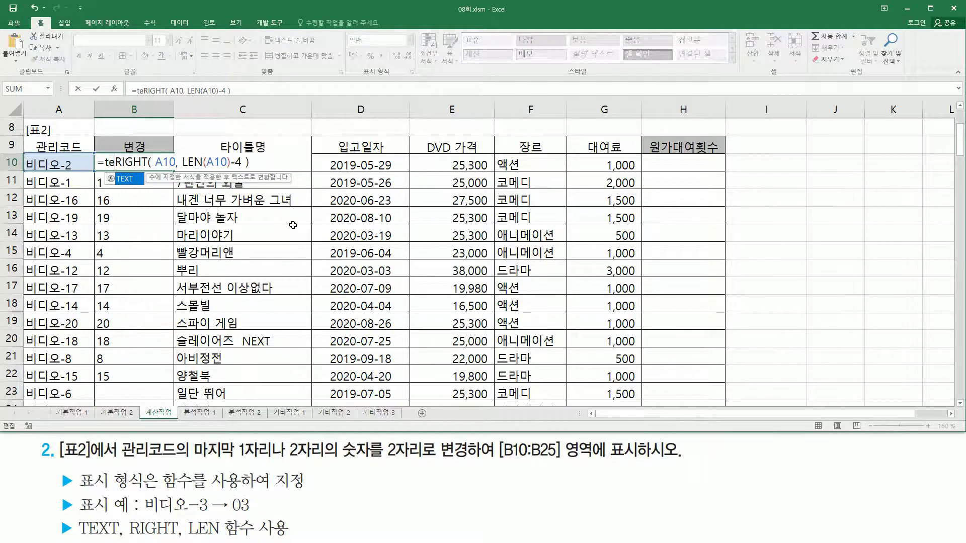
{"action": "key", "text": "Tab"}
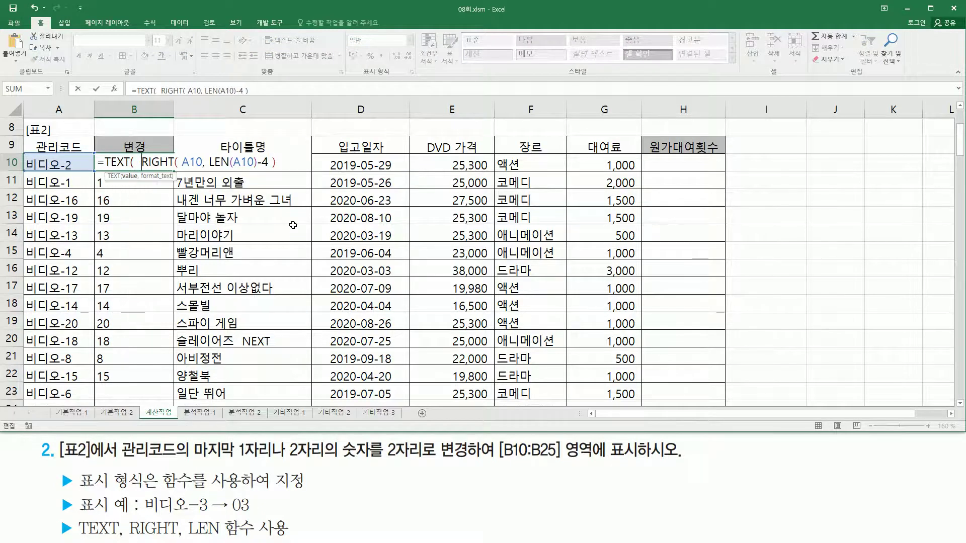
{"action": "key", "text": "End"}
{"action": "type", "text": ","}
{"action": "type", "text": "\"00\" "}
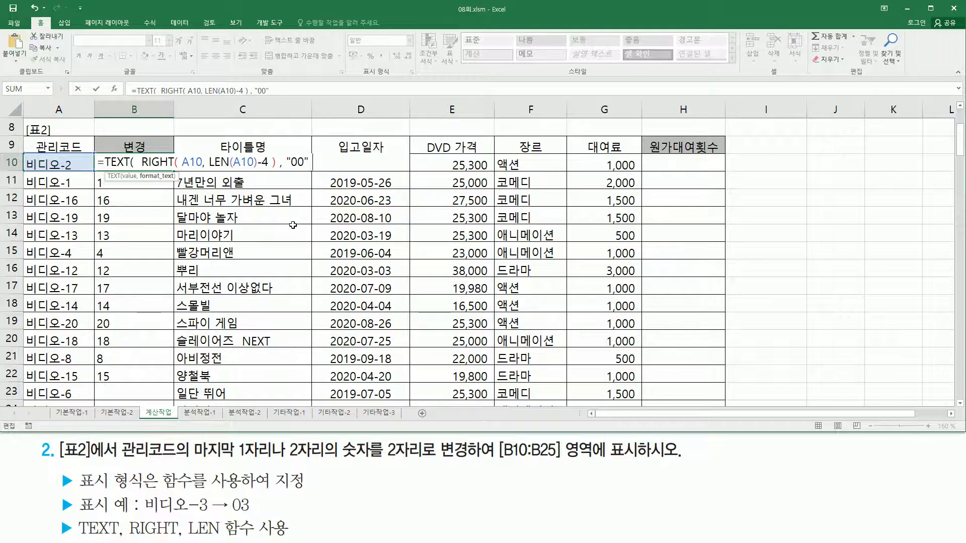
{"action": "type", "text": ")"}
{"action": "key", "text": "Return"}
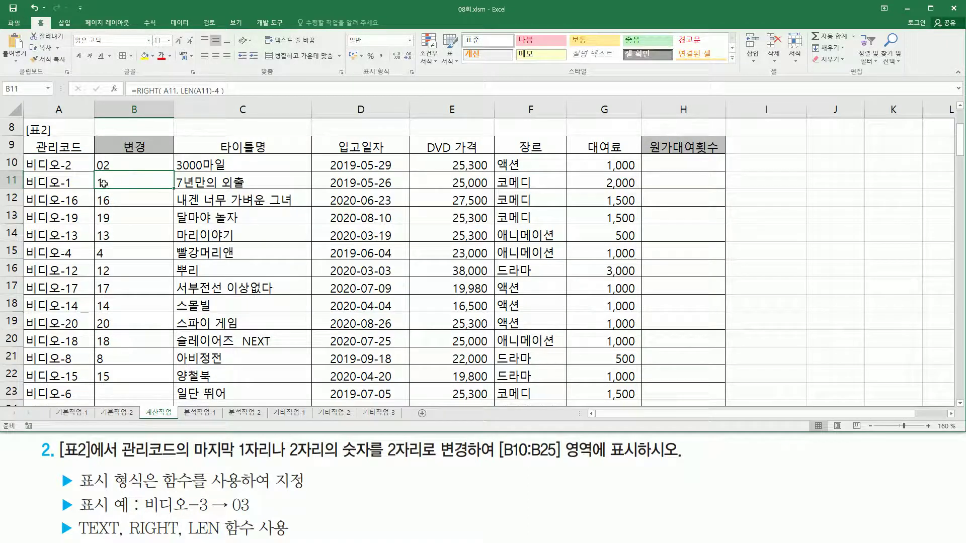
- Fill the TEXT formula from B10 down through B25 and check the converted codes
{"action": "left_click", "coordinate": [110, 166]}
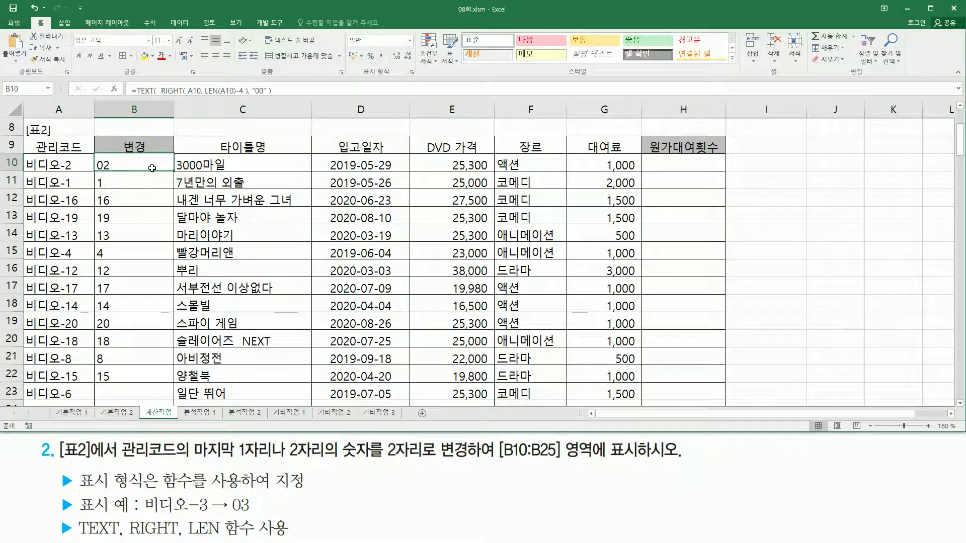
{"action": "mouse_move", "coordinate": [175, 172]}
{"action": "left_mouse_down"}
{"action": "mouse_move", "coordinate": [167, 400]}
{"action": "mouse_move", "coordinate": [166, 383]}
{"action": "left_mouse_up"}
{"action": "scroll", "coordinate": [149, 337], "scroll_direction": "up", "scroll_amount": 3}
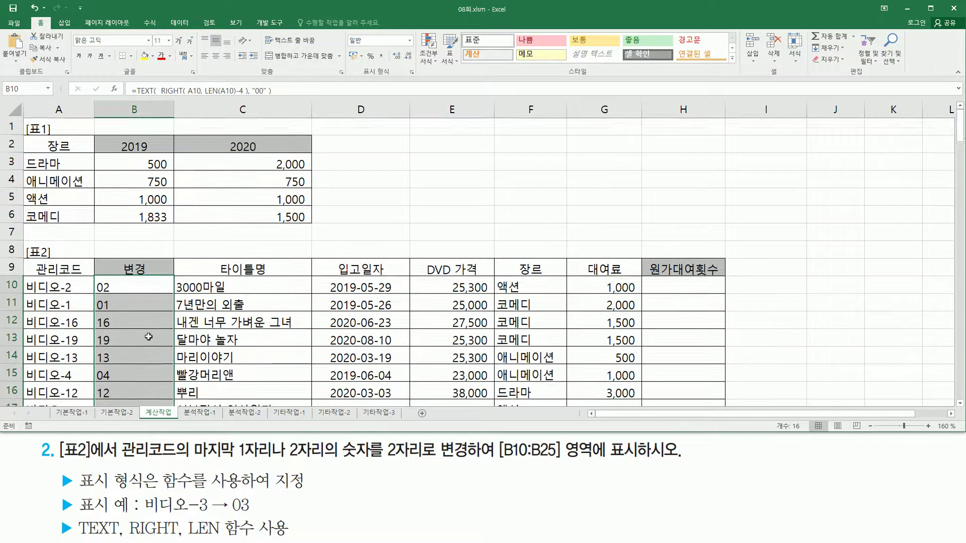
{"action": "scroll", "coordinate": [149, 337], "scroll_direction": "down", "scroll_amount": 3}
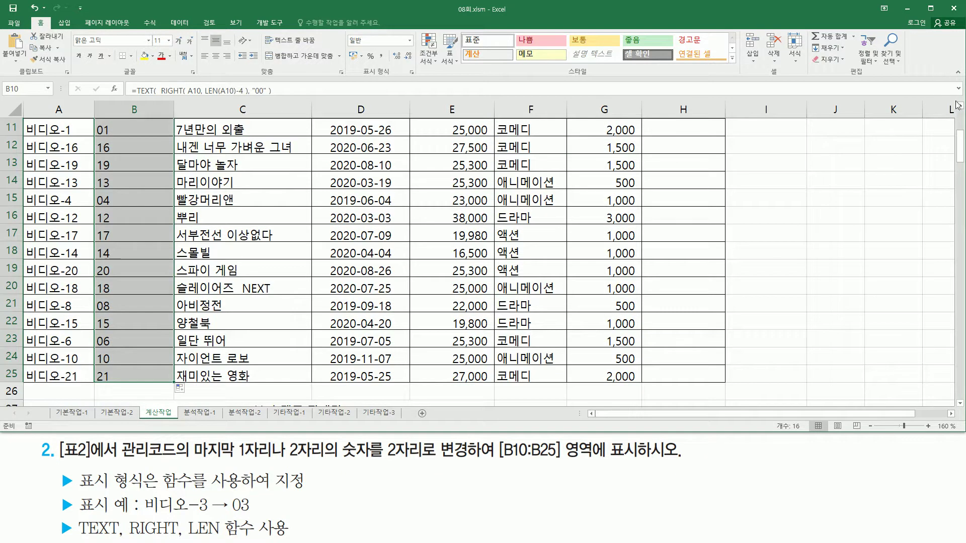
{"action": "scroll", "coordinate": [959, 106], "scroll_direction": "up", "scroll_amount": 1}
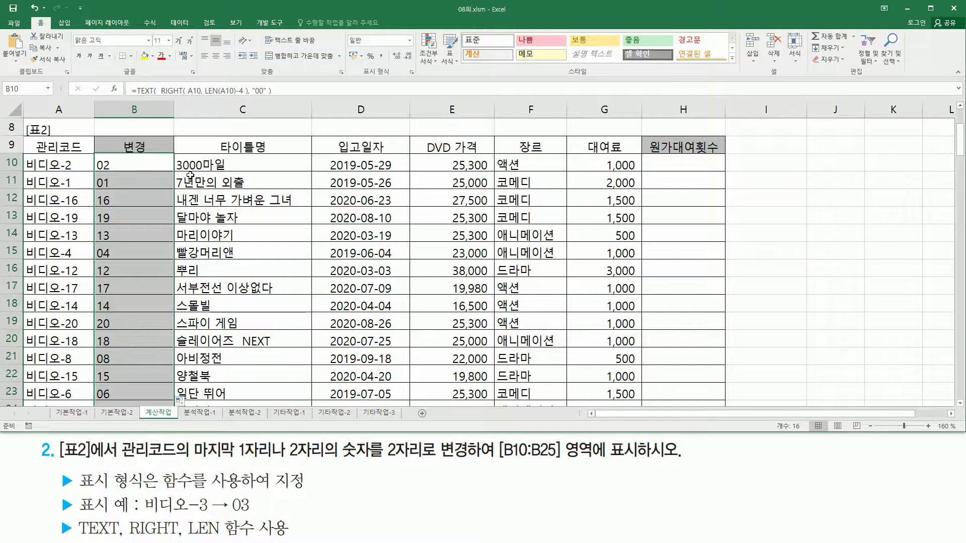
- Record the B10 formula as plain text in cell B8: =TEXT( RIGHT( A10, LEN(A10)-4 ), "00" )
{"action": "left_click", "coordinate": [155, 128]}
{"action": "type", "text": "'"}
{"action": "type", "text": "=TEXT(  RIGHT( A10, LEN(A10)-4 ), \"00\" )"}
{"action": "key", "text": "Return"}
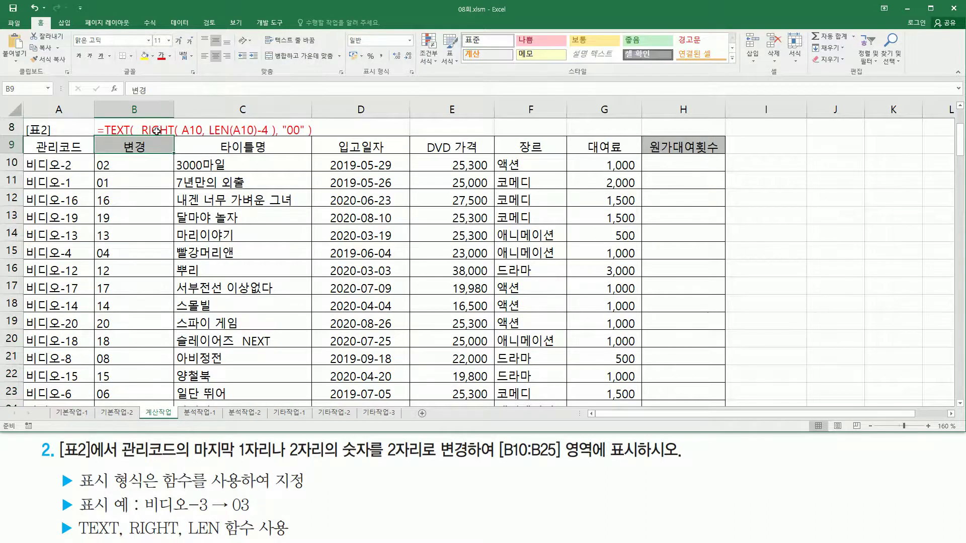
- Review the parts of the formula text in B8: the LEN(A10)-4 count, the RIGHT extraction and the "00" format
{"action": "left_click", "coordinate": [230, 231]}
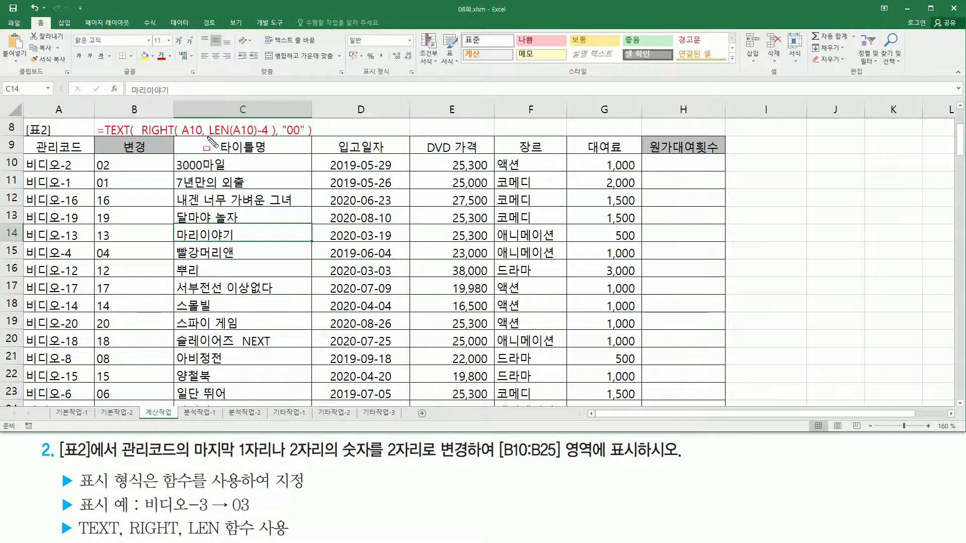
{"action": "left_click_drag", "start_coordinate": [209, 135], "coordinate": [252, 136]}
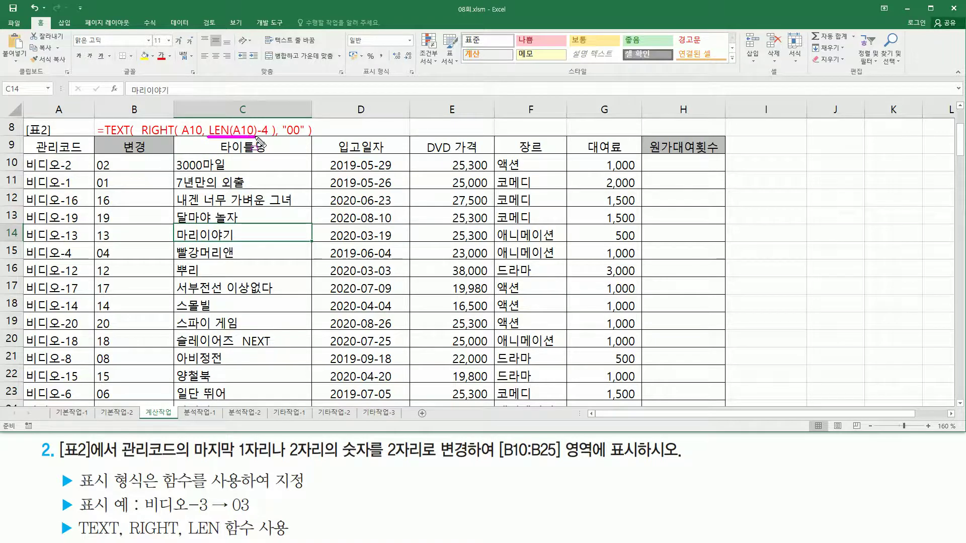
{"action": "left_click_drag", "start_coordinate": [257, 136], "coordinate": [270, 120]}
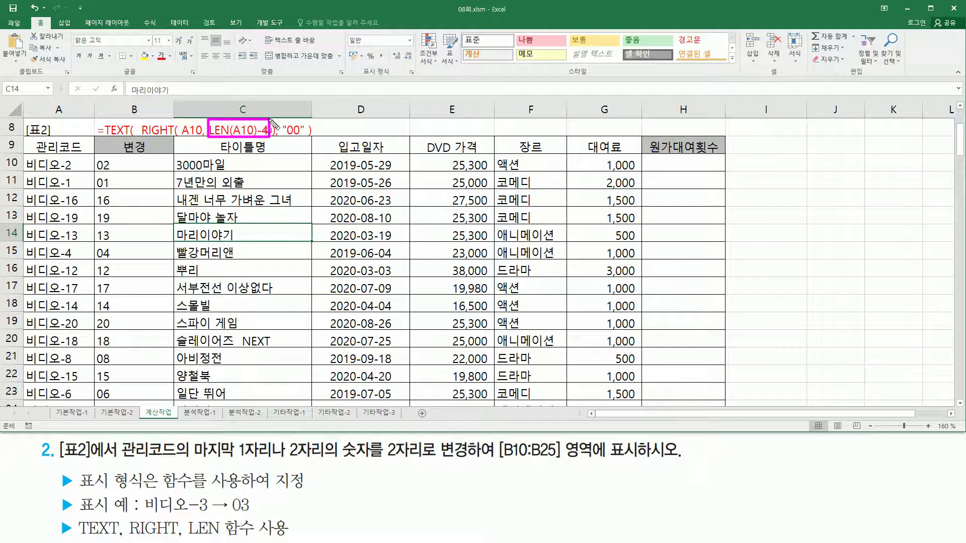
{"action": "left_click_drag", "start_coordinate": [141, 136], "coordinate": [201, 137]}
{"action": "mouse_move", "coordinate": [137, 111]}
{"action": "left_mouse_down"}
{"action": "mouse_move", "coordinate": [275, 145]}
{"action": "mouse_move", "coordinate": [297, 138]}
{"action": "left_mouse_up"}
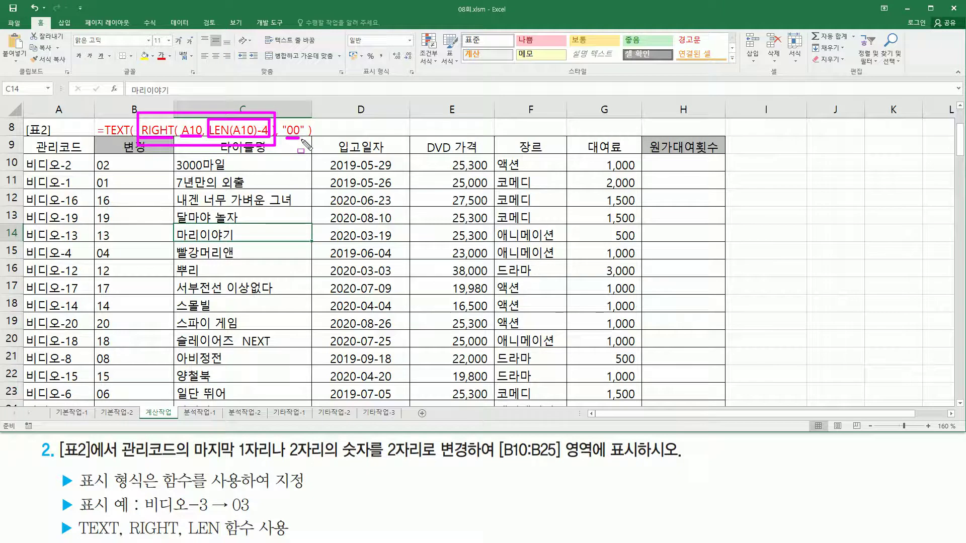
{"action": "key", "text": "Escape"}
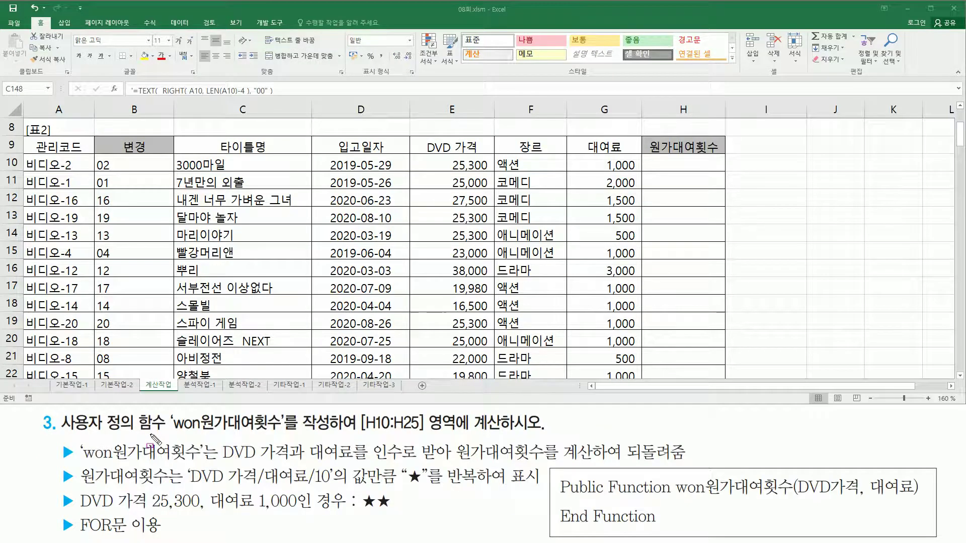
- Examine task 3's requirements for the custom function won원가대여횟수: its target range H10:H25 and its arguments DVD가격 and 대여료
{"action": "mouse_move", "coordinate": [64, 437]}
{"action": "left_mouse_down"}
{"action": "mouse_move", "coordinate": [266, 434]}
{"action": "mouse_move", "coordinate": [289, 431]}
{"action": "mouse_move", "coordinate": [284, 411]}
{"action": "left_mouse_up"}
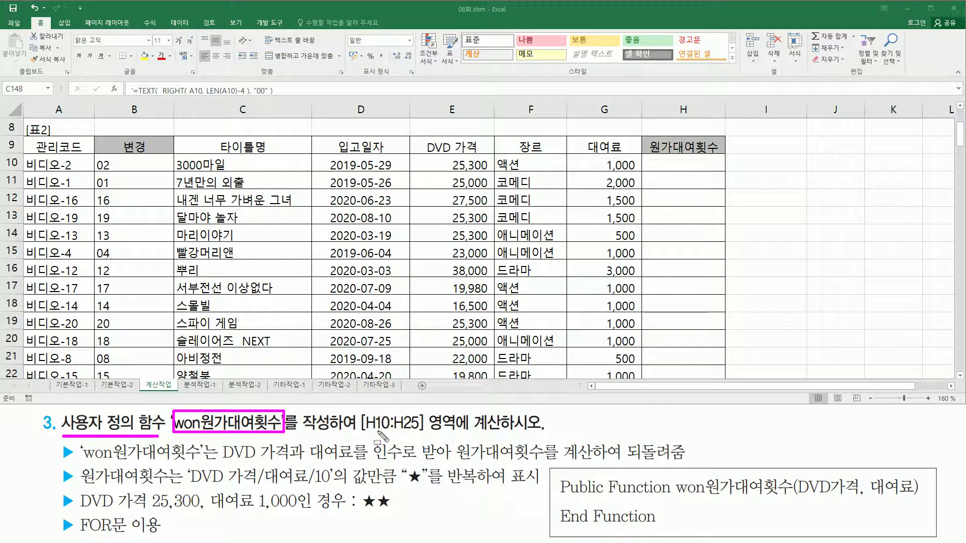
{"action": "left_click_drag", "start_coordinate": [360, 434], "coordinate": [422, 433]}
{"action": "left_click_drag", "start_coordinate": [657, 160], "coordinate": [706, 376]}
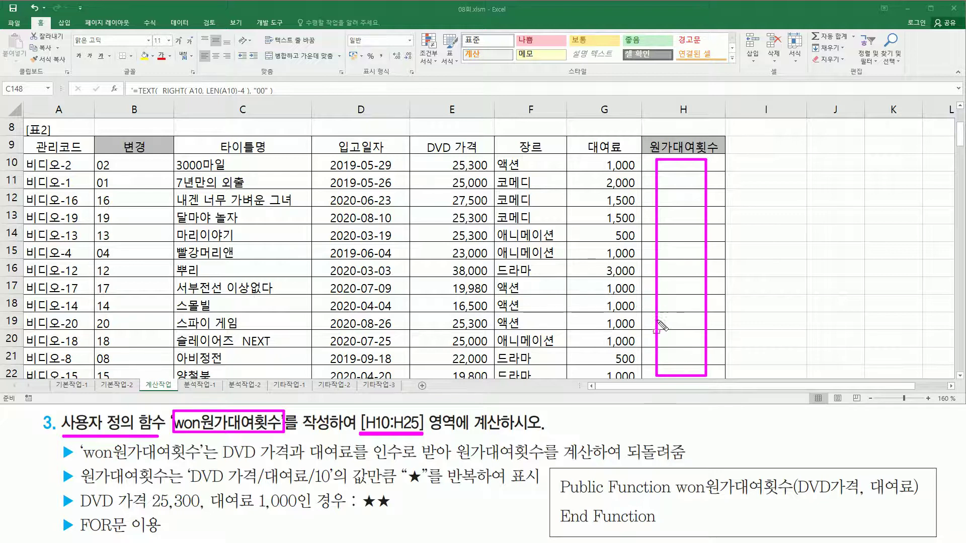
{"action": "mouse_move", "coordinate": [84, 463]}
{"action": "left_mouse_down"}
{"action": "mouse_move", "coordinate": [360, 462]}
{"action": "mouse_move", "coordinate": [359, 473]}
{"action": "left_mouse_up"}
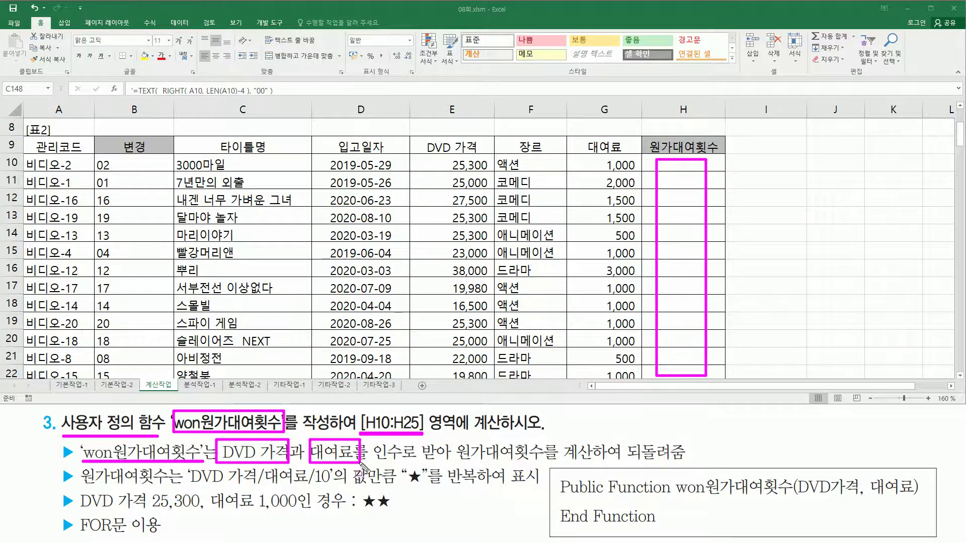
{"action": "mouse_move", "coordinate": [424, 148]}
{"action": "left_mouse_down"}
{"action": "mouse_move", "coordinate": [491, 153]}
{"action": "mouse_move", "coordinate": [425, 152]}
{"action": "left_mouse_up"}
{"action": "mouse_move", "coordinate": [585, 146]}
{"action": "left_mouse_down"}
{"action": "mouse_move", "coordinate": [597, 138]}
{"action": "mouse_move", "coordinate": [598, 147]}
{"action": "mouse_move", "coordinate": [626, 153]}
{"action": "mouse_move", "coordinate": [585, 153]}
{"action": "left_mouse_up"}
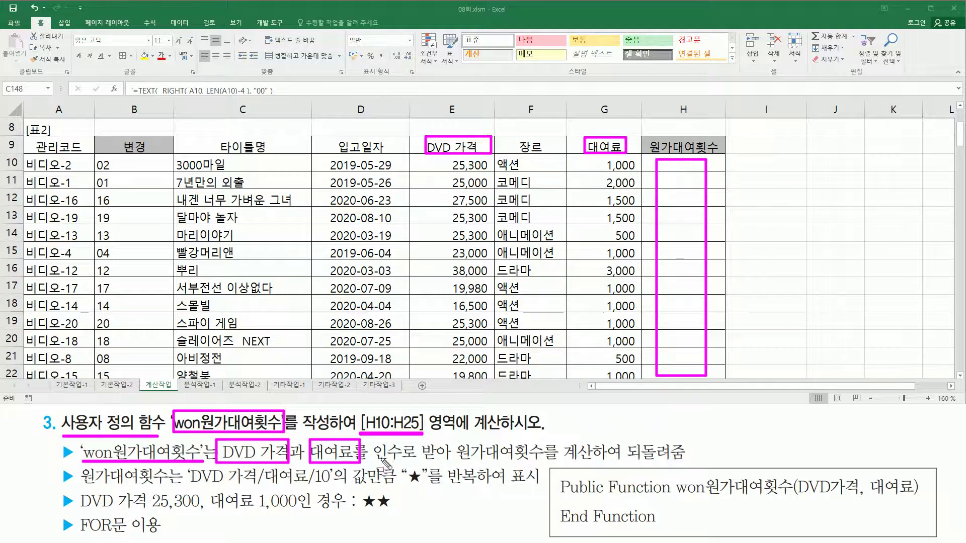
{"action": "left_click_drag", "start_coordinate": [367, 461], "coordinate": [451, 462]}
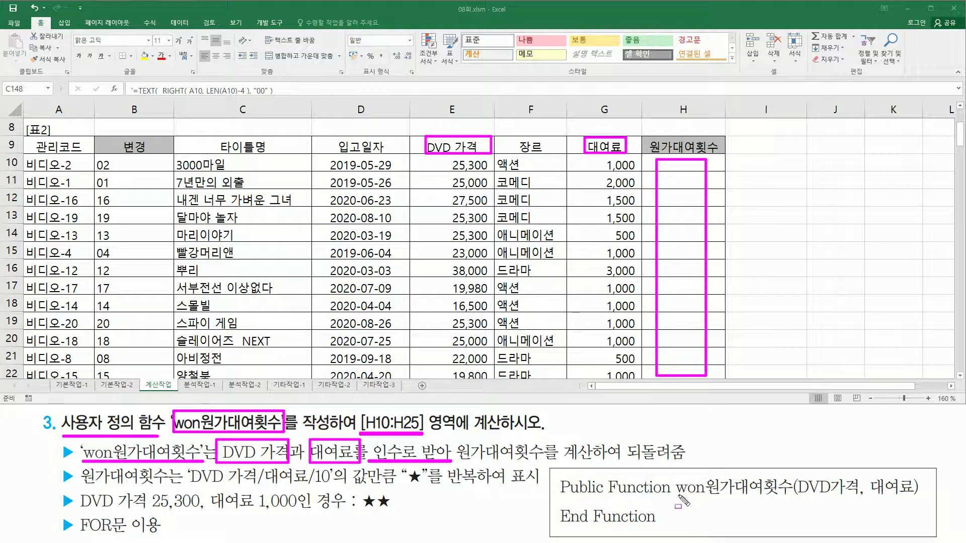
{"action": "left_click_drag", "start_coordinate": [676, 497], "coordinate": [791, 497]}
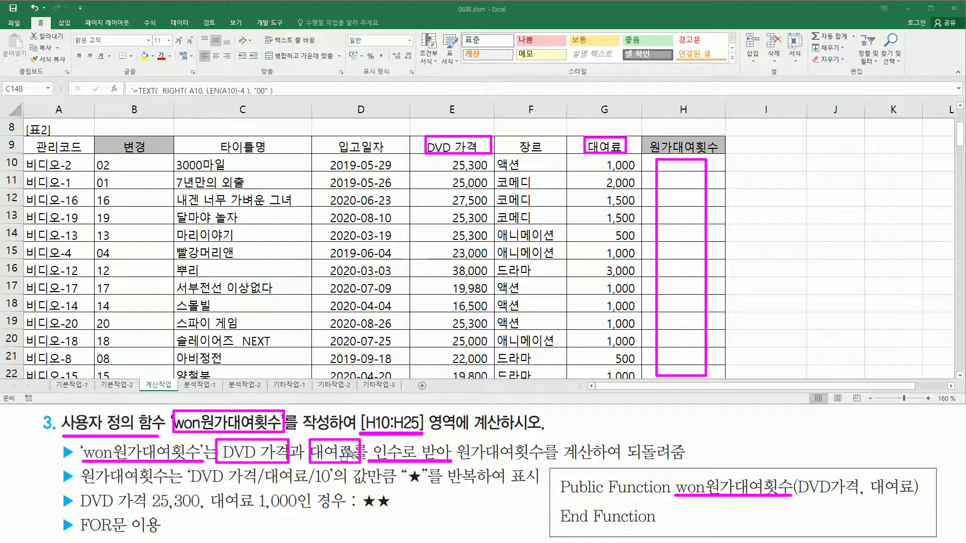
{"action": "left_click_drag", "start_coordinate": [799, 498], "coordinate": [914, 498]}
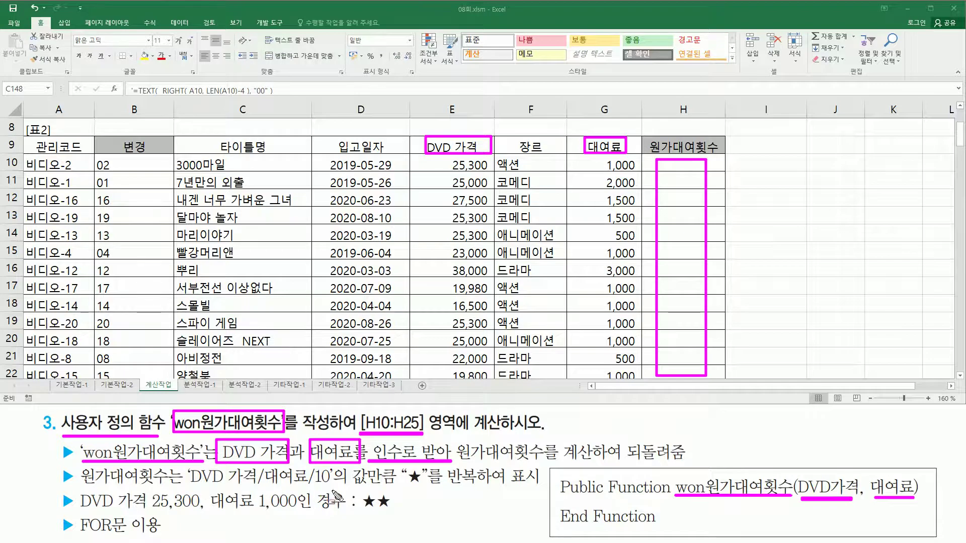
- Study how task 3 repeats "★" by DVD 가격/대여료/10, using the example of 25,300 and 1,000
{"action": "left_click_drag", "start_coordinate": [402, 486], "coordinate": [421, 486]}
{"action": "left_click_drag", "start_coordinate": [151, 512], "coordinate": [192, 512]}
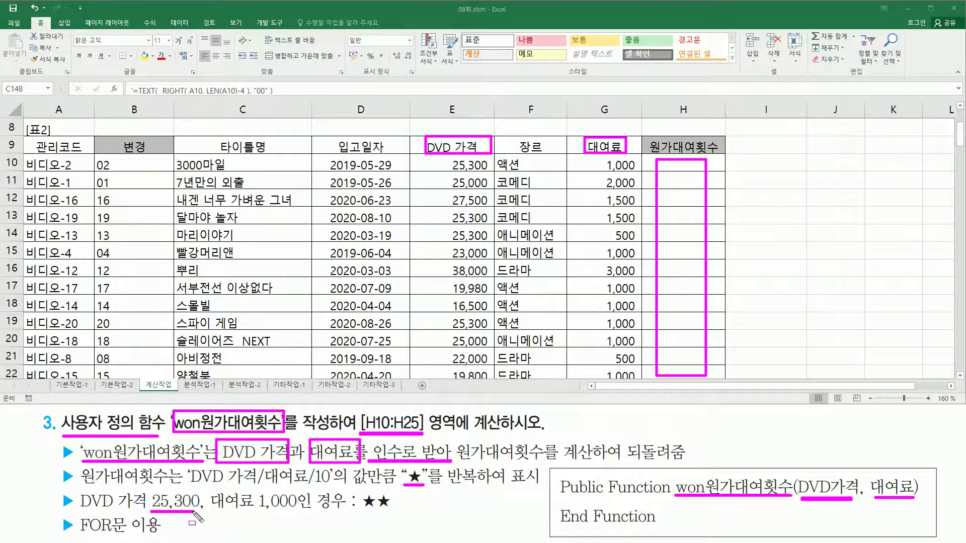
{"action": "left_click_drag", "start_coordinate": [256, 511], "coordinate": [310, 512]}
{"action": "left_click_drag", "start_coordinate": [189, 486], "coordinate": [328, 486]}
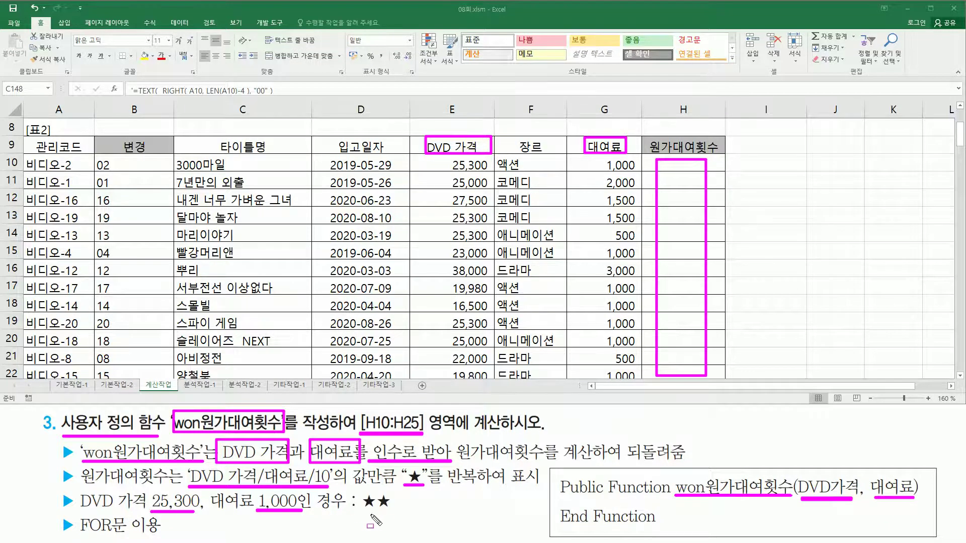
{"action": "left_click_drag", "start_coordinate": [362, 510], "coordinate": [387, 509]}
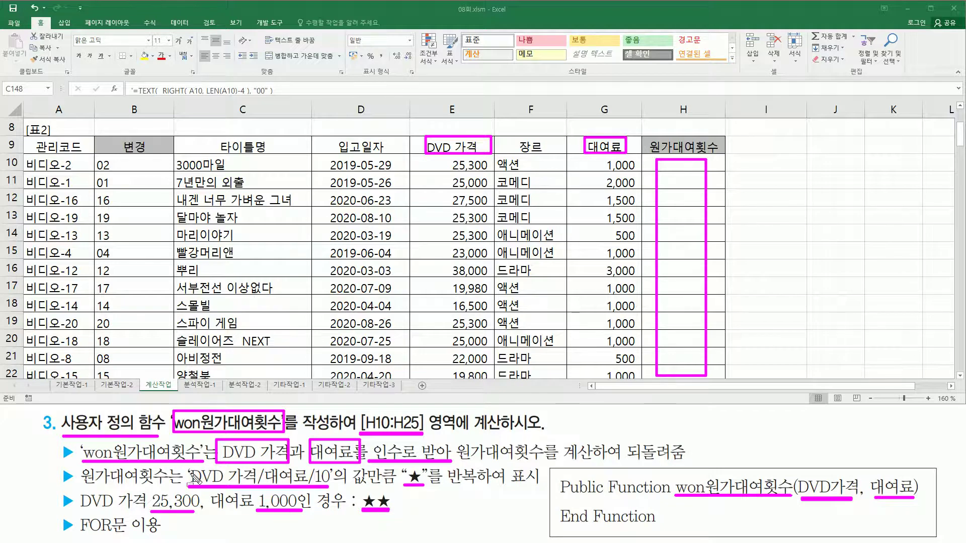
{"action": "left_click_drag", "start_coordinate": [186, 469], "coordinate": [335, 493]}
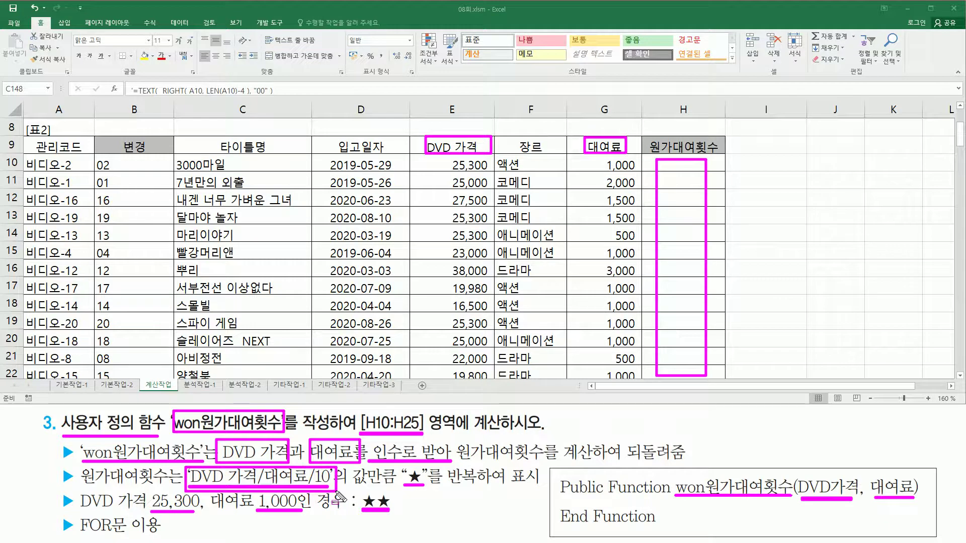
{"action": "key", "text": "Escape"}
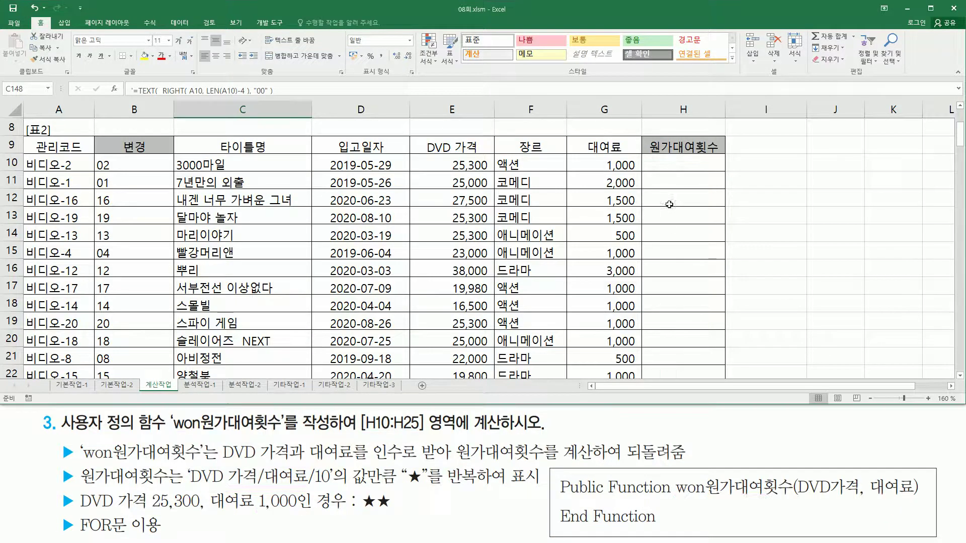
- Enter the trial formula =E10/G10/10 in cell H10 and fill it down through H22
{"action": "left_click", "coordinate": [681, 163]}
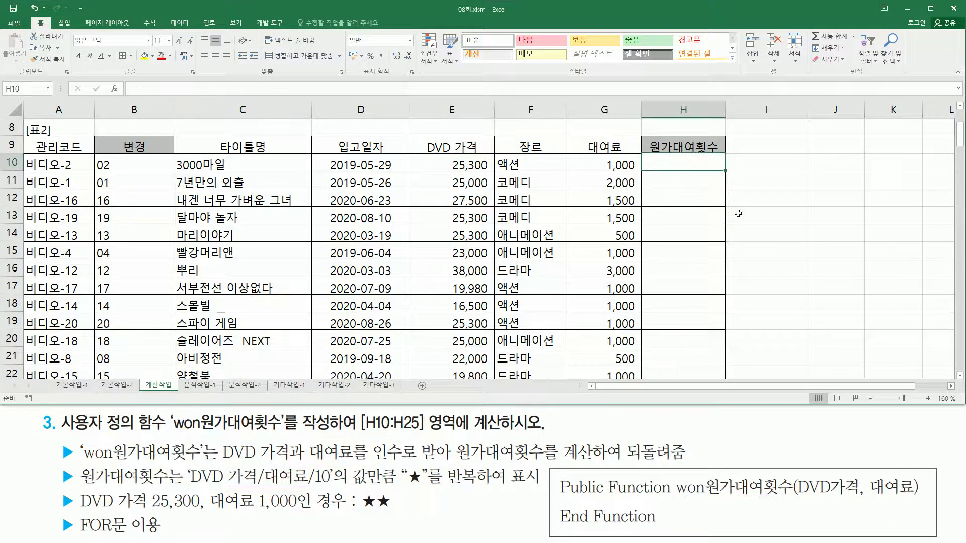
{"action": "type", "text": "="}
{"action": "key", "text": "Left"}
{"action": "key", "text": "Left"}
{"action": "key", "text": "Left"}
{"action": "type", "text": "/"}
{"action": "key", "text": "Left"}
{"action": "type", "text": "/10"}
{"action": "key", "text": "Return"}
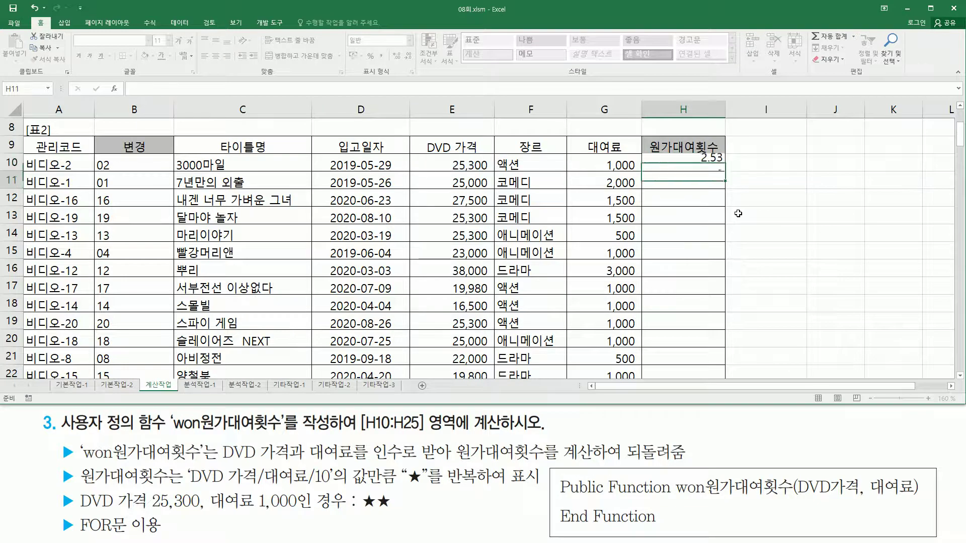
{"action": "left_click", "coordinate": [705, 165]}
{"action": "left_click_drag", "start_coordinate": [719, 172], "coordinate": [725, 375]}
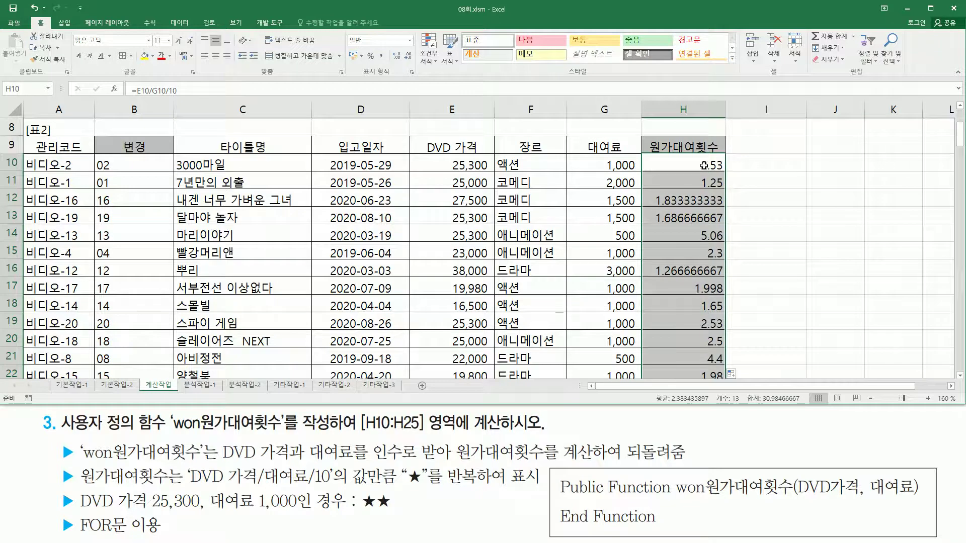
- Examine the quotients in H10:H22 row by row to work out how many stars each one calls for
{"action": "mouse_move", "coordinate": [693, 157]}
{"action": "left_mouse_down"}
{"action": "mouse_move", "coordinate": [727, 170]}
{"action": "mouse_move", "coordinate": [726, 192]}
{"action": "left_mouse_up"}
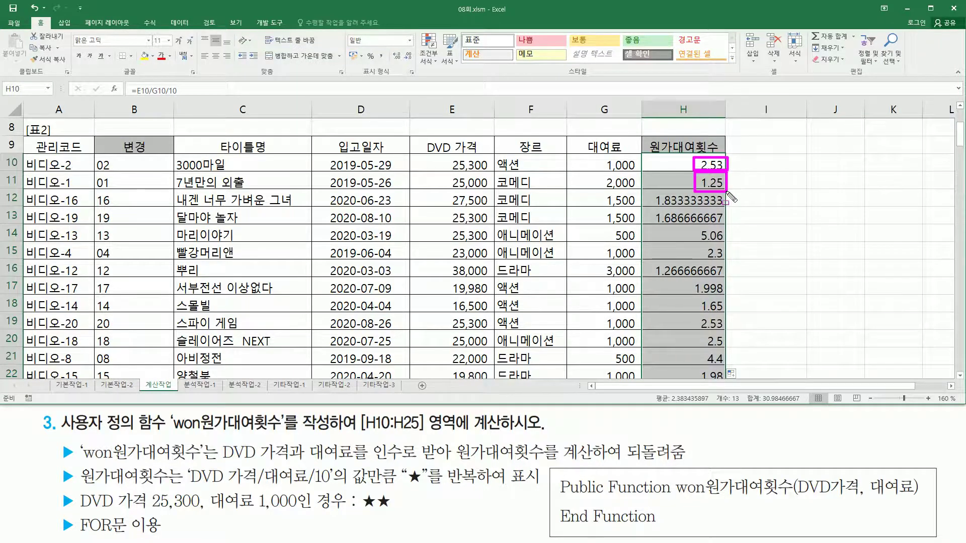
{"action": "mouse_move", "coordinate": [654, 191]}
{"action": "left_mouse_down"}
{"action": "mouse_move", "coordinate": [685, 209]}
{"action": "mouse_move", "coordinate": [716, 209]}
{"action": "left_mouse_up"}
{"action": "mouse_move", "coordinate": [653, 210]}
{"action": "left_mouse_down"}
{"action": "mouse_move", "coordinate": [725, 224]}
{"action": "mouse_move", "coordinate": [723, 259]}
{"action": "mouse_move", "coordinate": [735, 263]}
{"action": "left_mouse_up"}
{"action": "mouse_move", "coordinate": [650, 261]}
{"action": "left_mouse_down"}
{"action": "mouse_move", "coordinate": [662, 275]}
{"action": "mouse_move", "coordinate": [712, 275]}
{"action": "mouse_move", "coordinate": [735, 364]}
{"action": "mouse_move", "coordinate": [717, 376]}
{"action": "mouse_move", "coordinate": [724, 379]}
{"action": "left_mouse_up"}
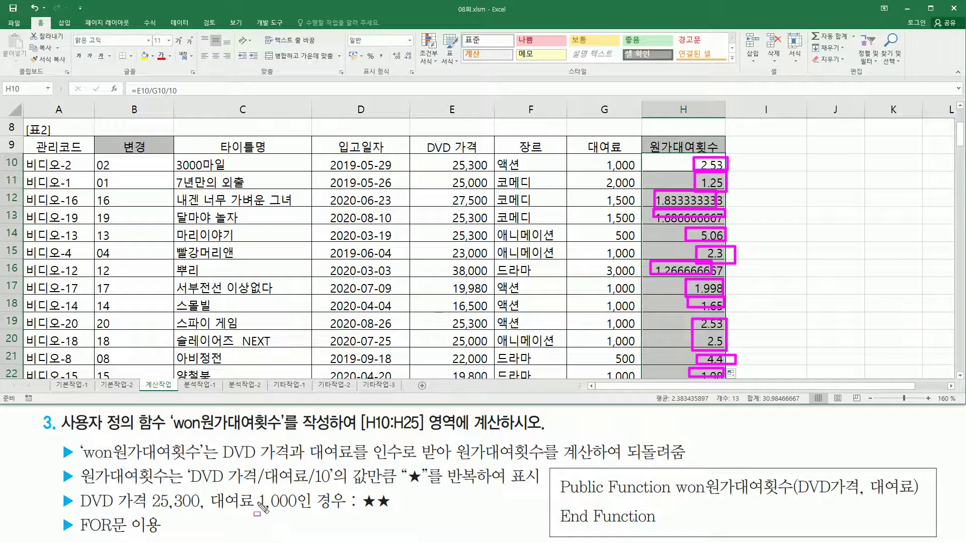
- Open the workbook's Visual Basic editor and insert a new module for the custom function
{"action": "left_click_drag", "start_coordinate": [78, 513], "coordinate": [162, 536]}
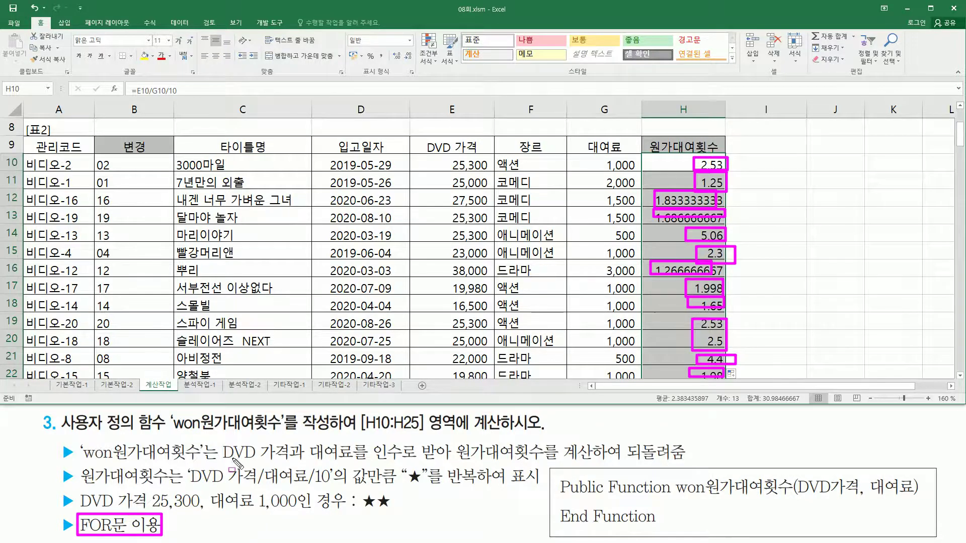
{"action": "key", "text": "Escape"}
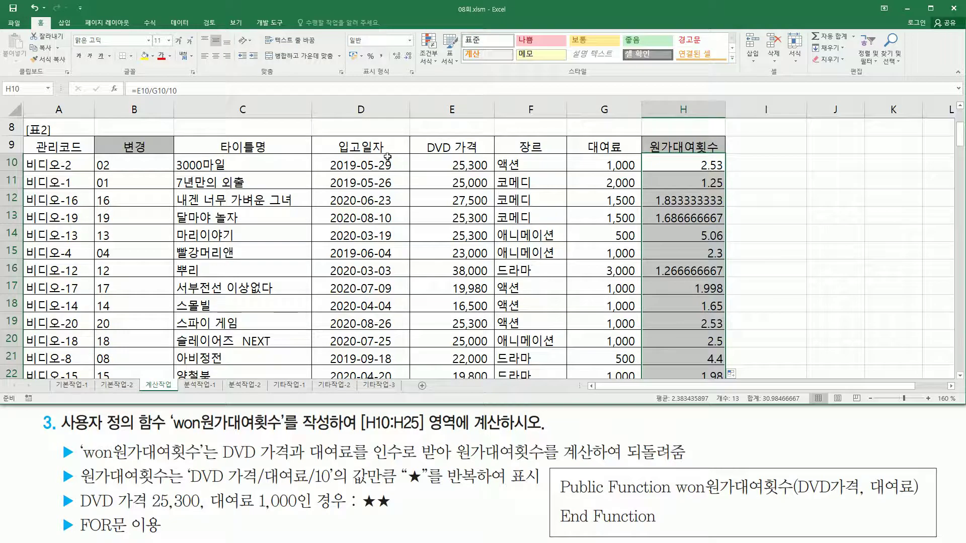
{"action": "key", "text": "alt"}
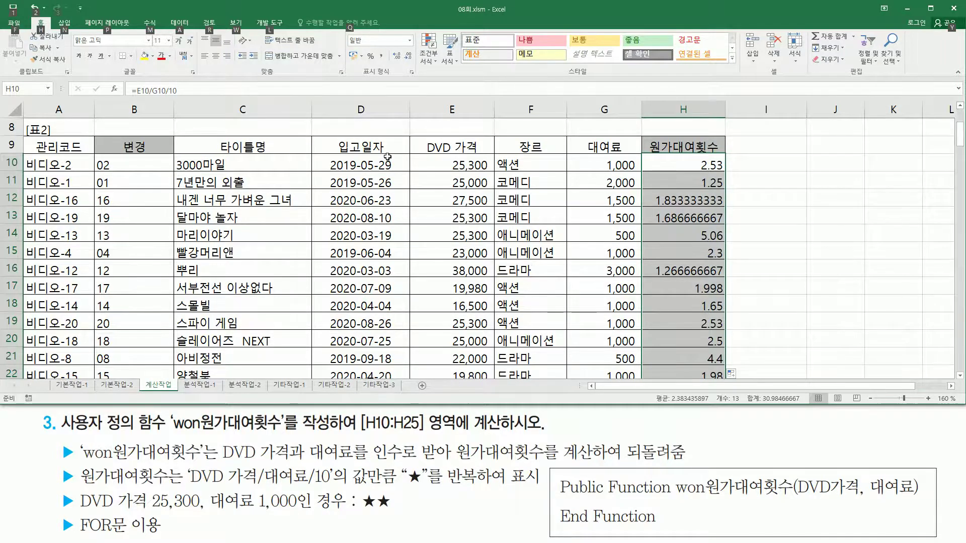
{"action": "key", "text": "alt+F11"}
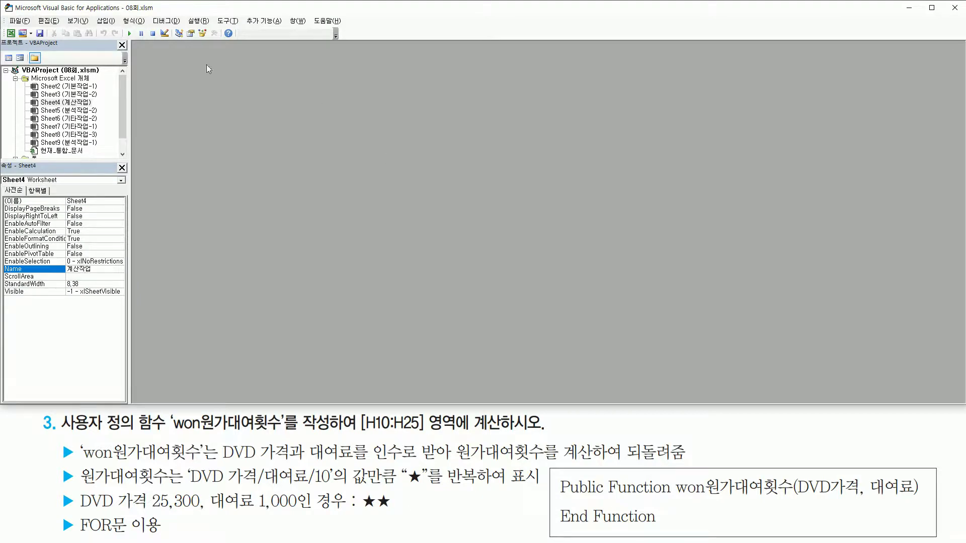
{"action": "left_click", "coordinate": [103, 21]}
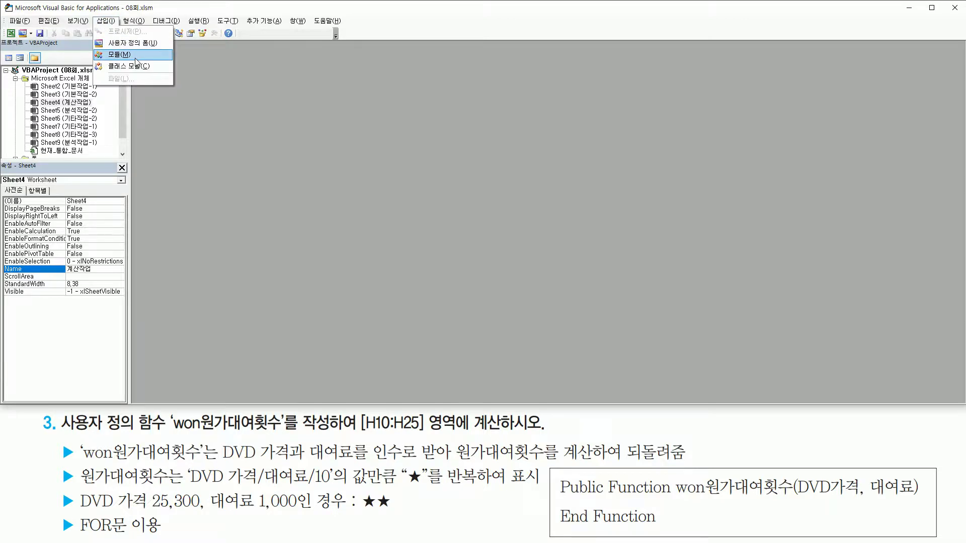
{"action": "left_click", "coordinate": [121, 54]}
{"action": "left_click_drag", "start_coordinate": [265, 312], "coordinate": [253, 395]}
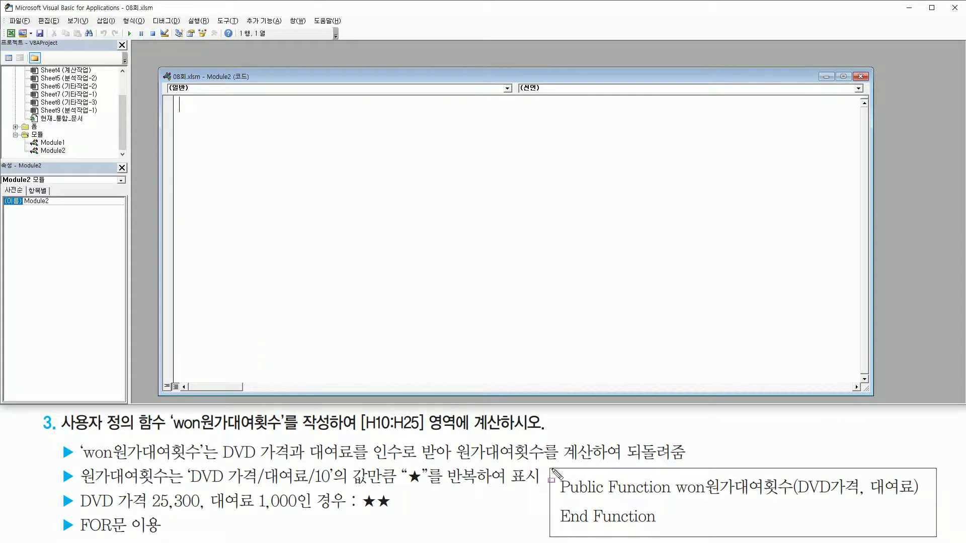
- Declare Public Function won원가대여횟수(DVD가격, 대여료) in the new module, leaving blank lines for its body
{"action": "left_click_drag", "start_coordinate": [551, 466], "coordinate": [940, 539]}
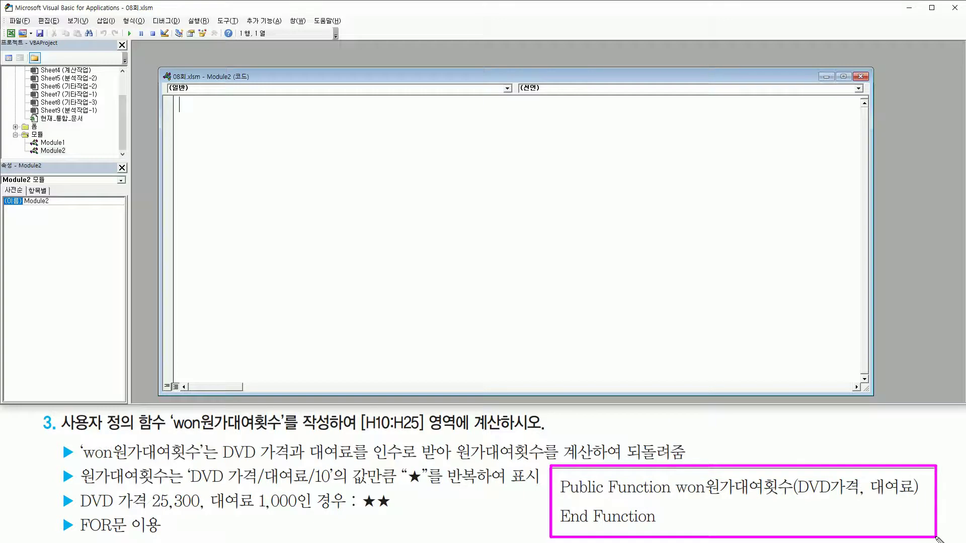
{"action": "key", "text": "Escape"}
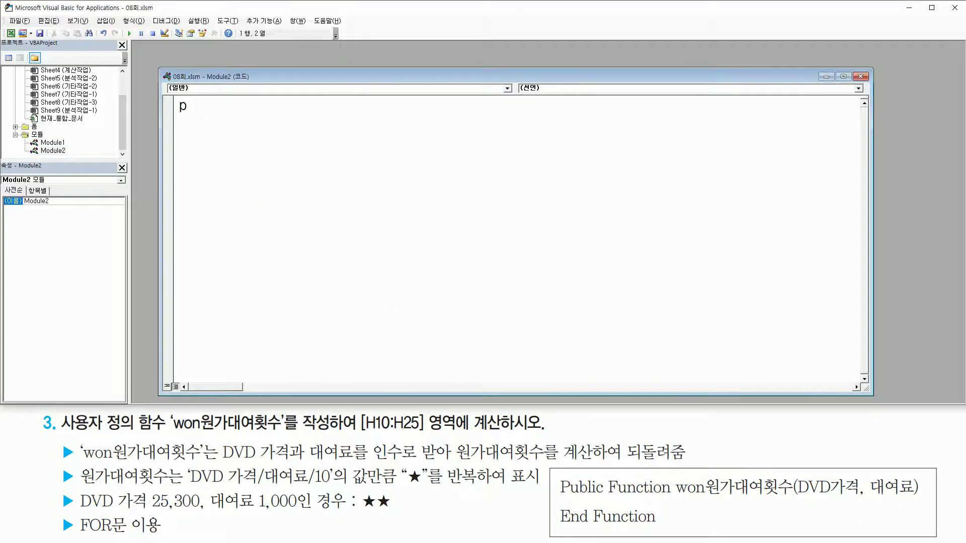
{"action": "type", "text": "blic function"}
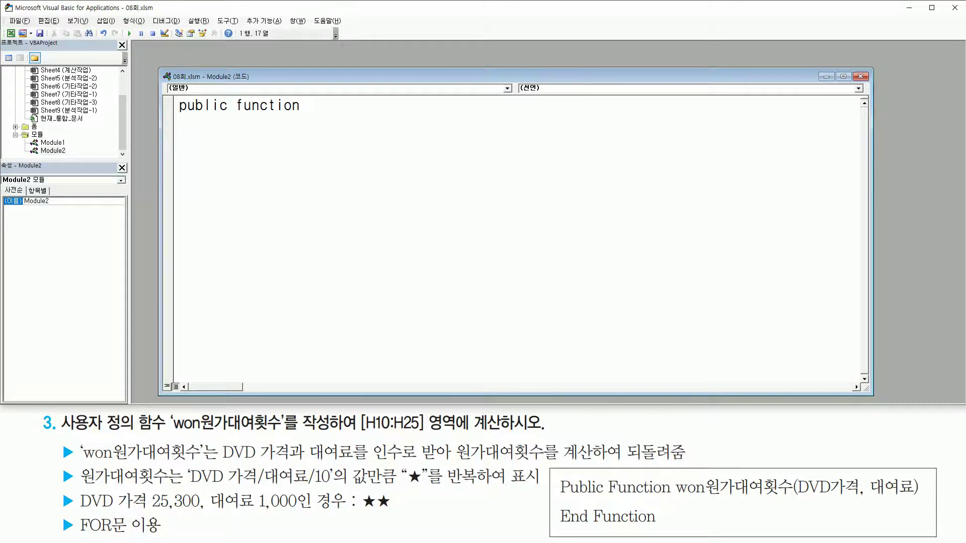
{"action": "type", "text": "원가대여횟수"}
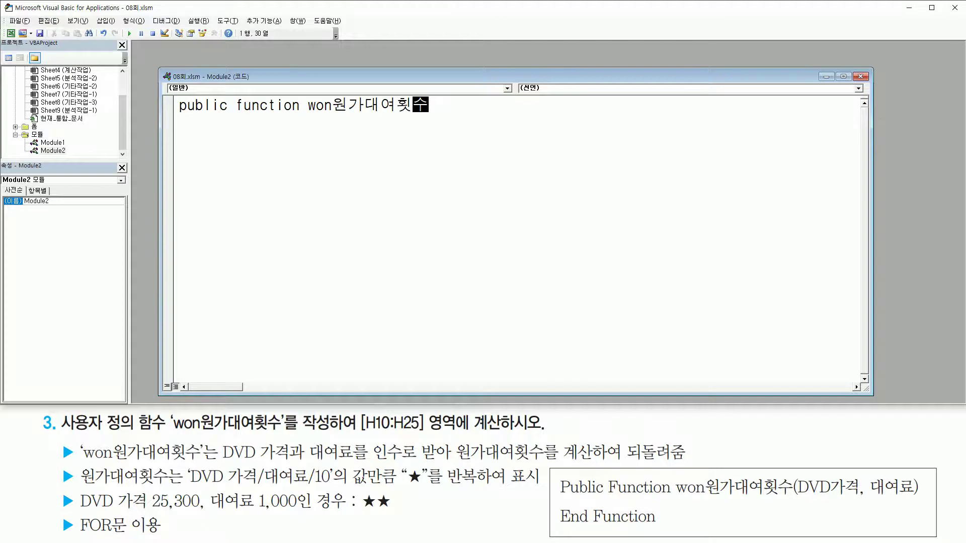
{"action": "type", "text": "("}
{"action": "type", "text": "DVD가겨"}
{"action": "type", "text": ", "}
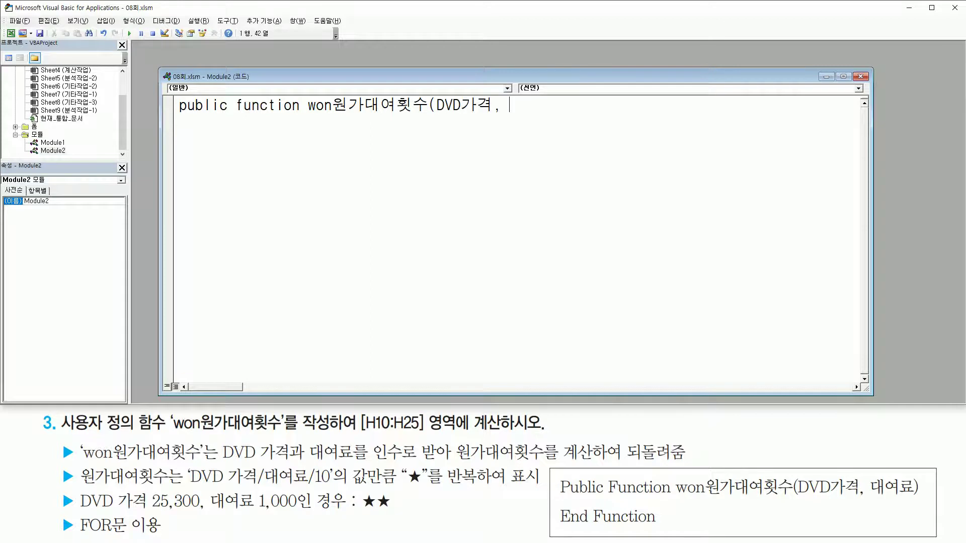
{"action": "type", "text": "대여료)"}
{"action": "key", "text": "Return"}
{"action": "key", "text": "Return"}
{"action": "key", "text": "Return"}
{"action": "key", "text": "Return"}
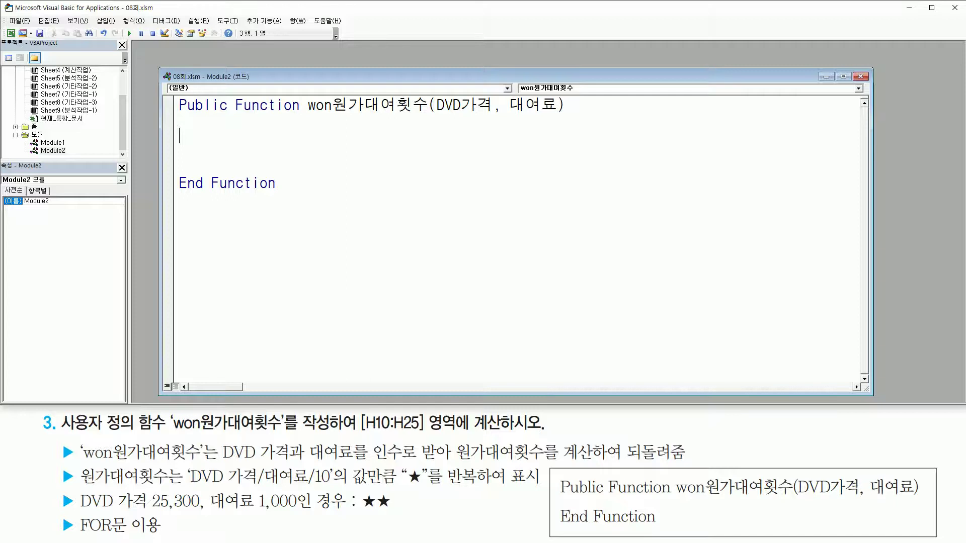
- Write the loop's placeholder header "for 반복변수 = 시작값 to 최종값[step 증가값]" in the function body and dismiss the compile message
{"action": "type", "text": "ㄹfor 바복변ㅅ"}
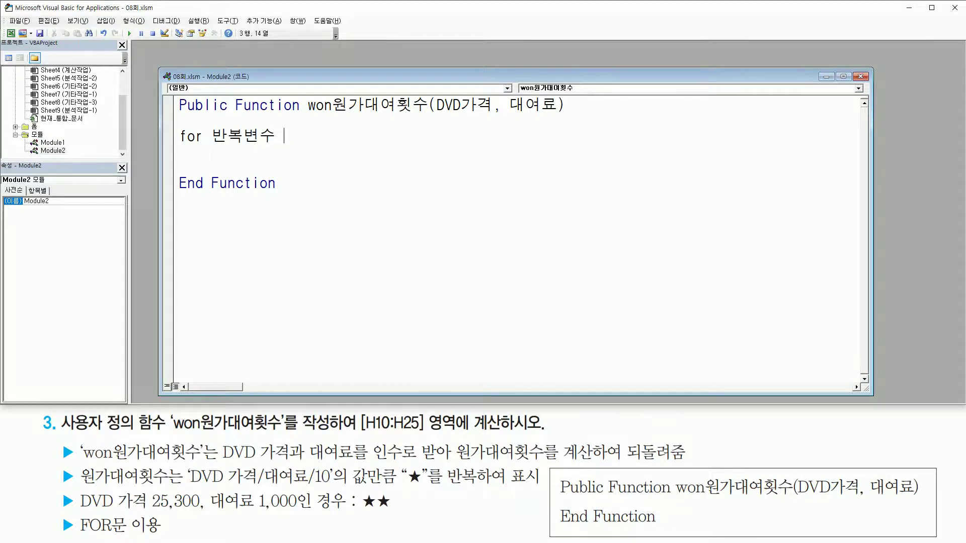
{"action": "type", "text": " = ㅅ"}
{"action": "type", "text": "작값 "}
{"action": "type", "text": "to 최종"}
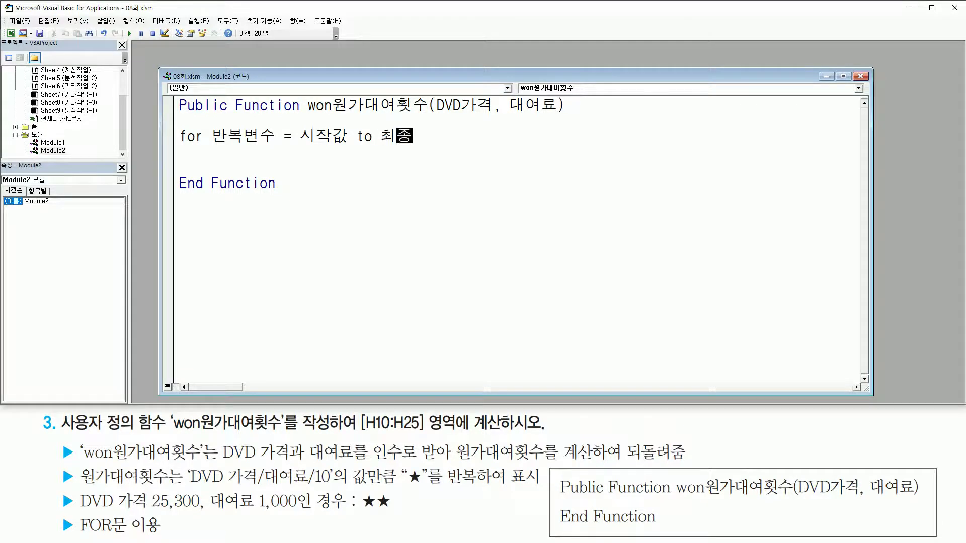
{"action": "type", "text": "값[ste"}
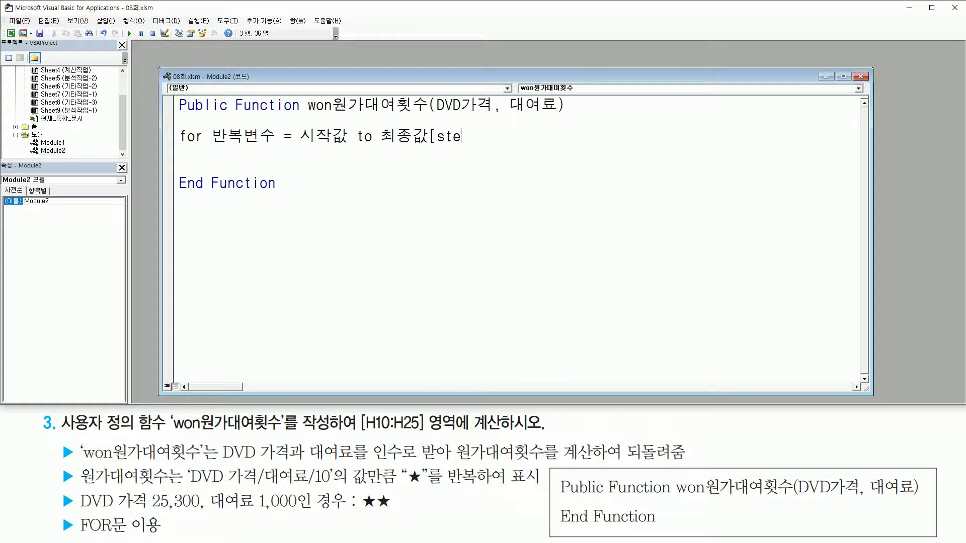
{"action": "type", "text": "p 증가"}
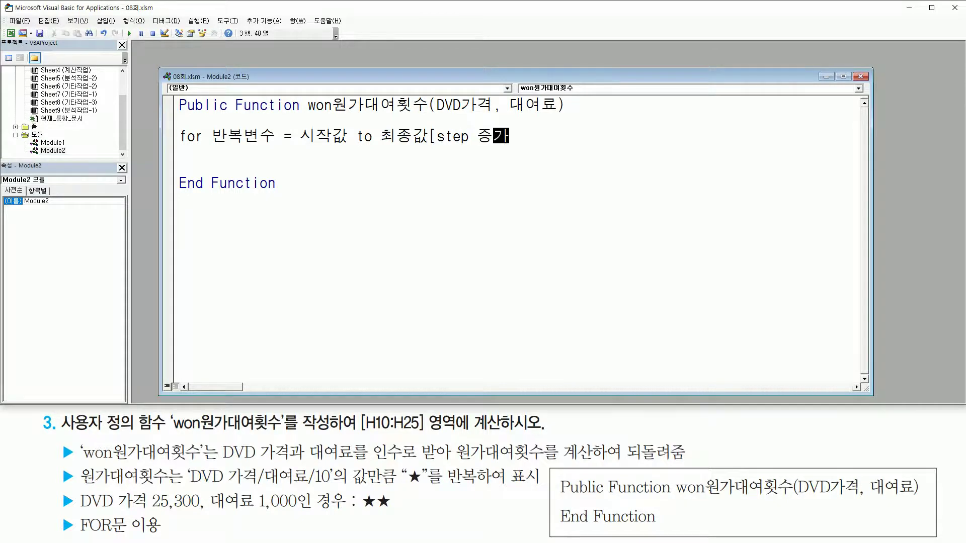
{"action": "type", "text": "값"}
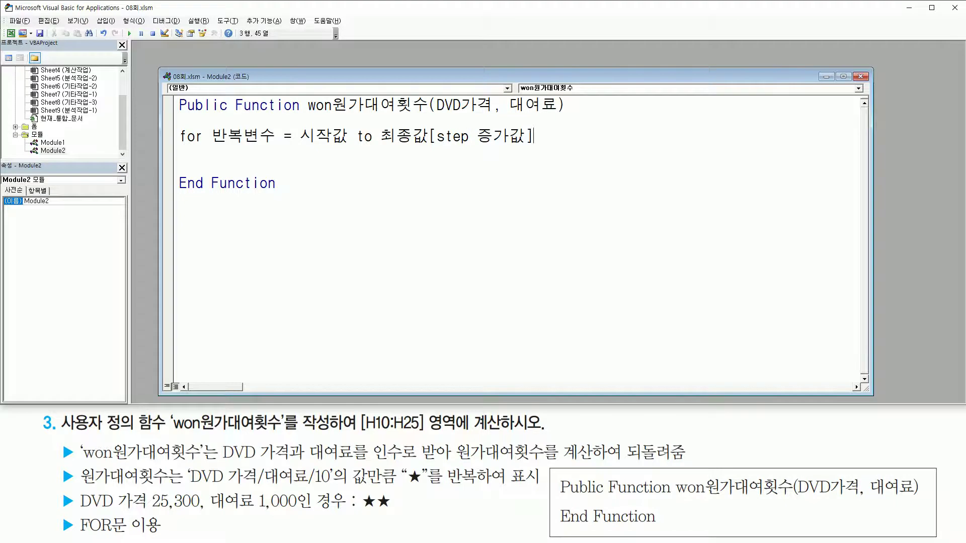
{"action": "key", "text": "Return"}
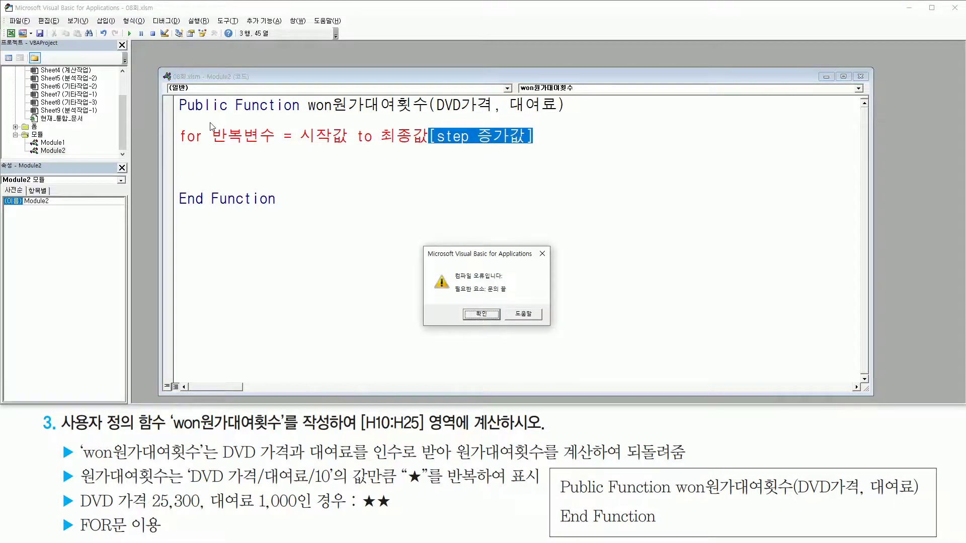
{"action": "key", "text": "Return"}
- Complete the loop outline with the placeholder line 실행문 and the closing line "Next 반복변수"
{"action": "key", "text": "Return"}
{"action": "type", "text": "시ㄹ행ㅎ"}
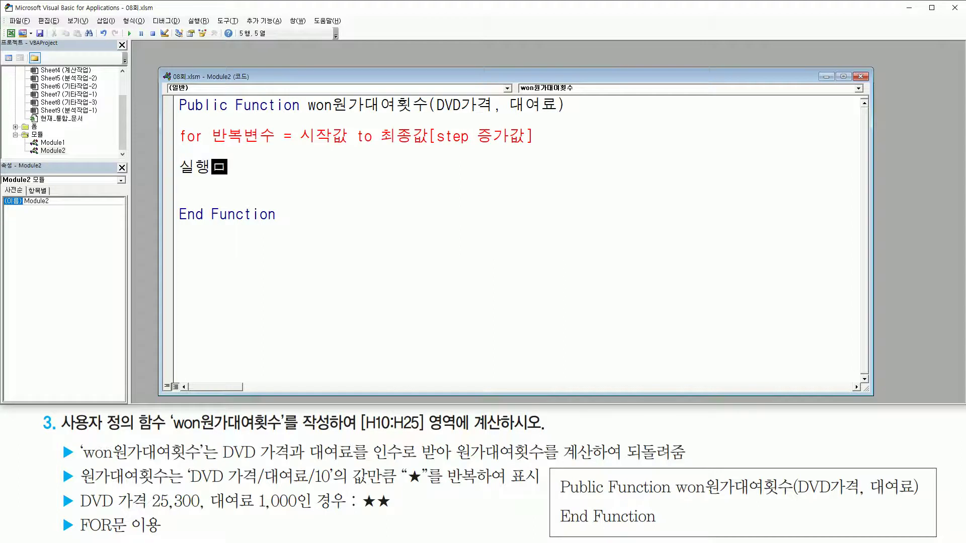
{"action": "key", "text": "Return"}
{"action": "key", "text": "Return"}
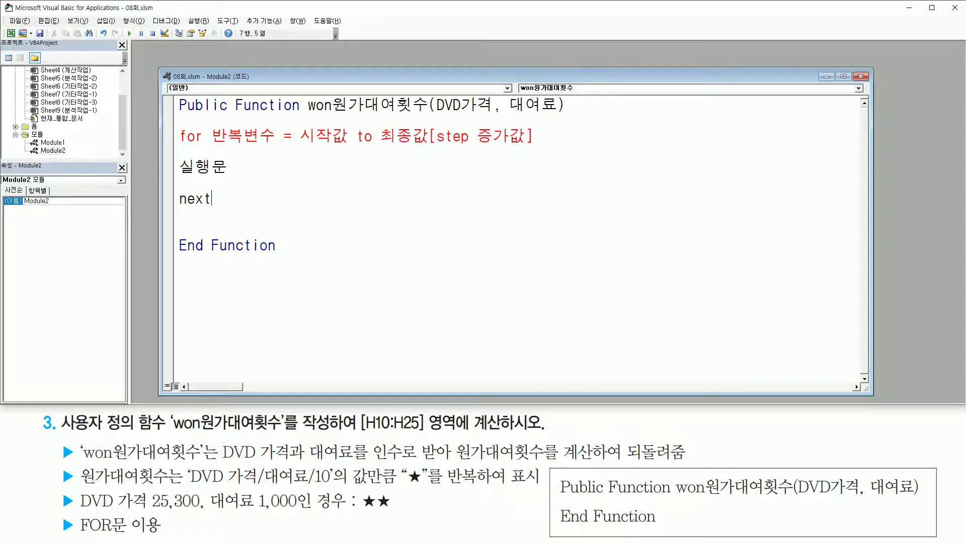
{"action": "type", "text": "next 반복변수"}
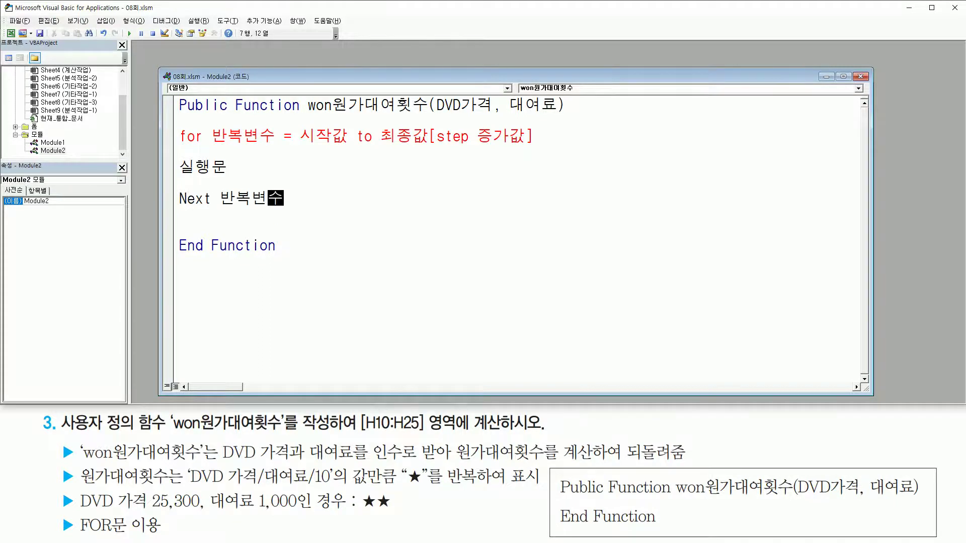
{"action": "key", "text": "Return"}
- Examine the For...Next outline: its loop variable, start value, end value, optional step and the statement it repeats
{"action": "key", "text": "ctrl+2"}
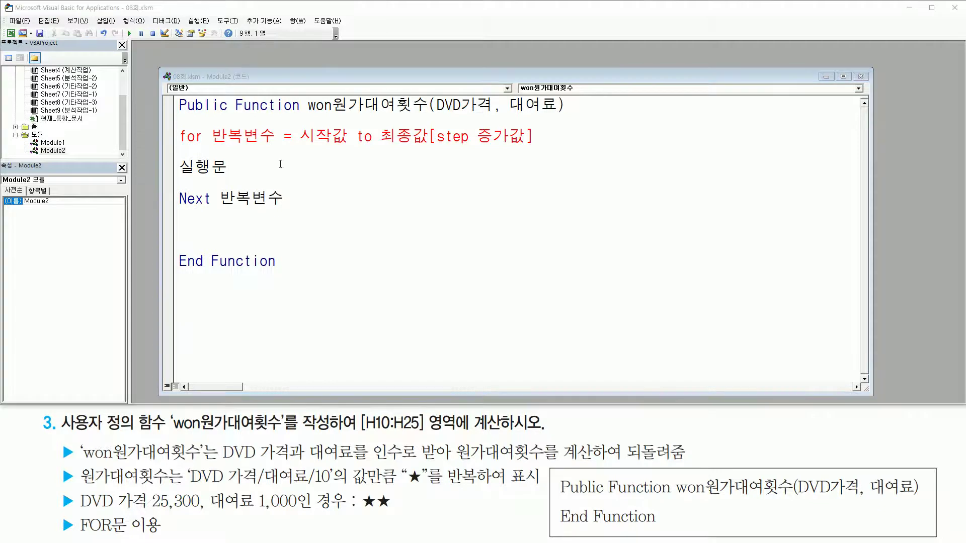
{"action": "left_click_drag", "start_coordinate": [174, 136], "coordinate": [177, 136]}
{"action": "left_click_drag", "start_coordinate": [167, 199], "coordinate": [175, 199]}
{"action": "mouse_move", "coordinate": [176, 152]}
{"action": "left_mouse_down"}
{"action": "mouse_move", "coordinate": [229, 189]}
{"action": "mouse_move", "coordinate": [233, 182]}
{"action": "left_mouse_up"}
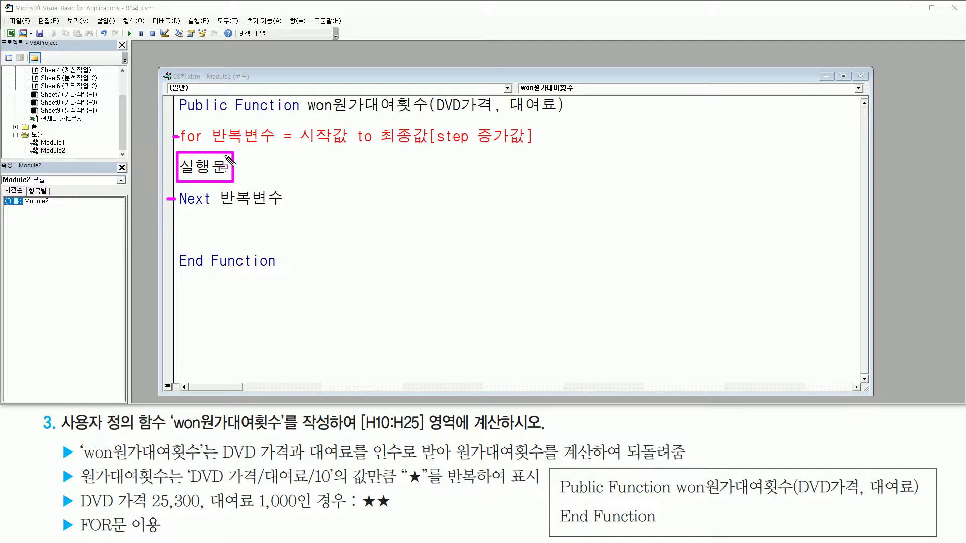
{"action": "left_click_drag", "start_coordinate": [213, 144], "coordinate": [271, 144]}
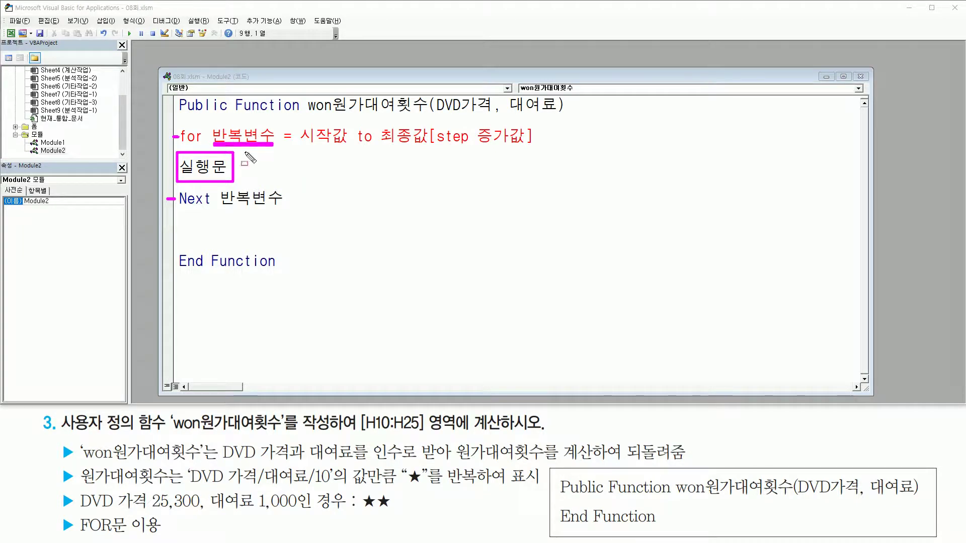
{"action": "left_click_drag", "start_coordinate": [221, 206], "coordinate": [279, 207]}
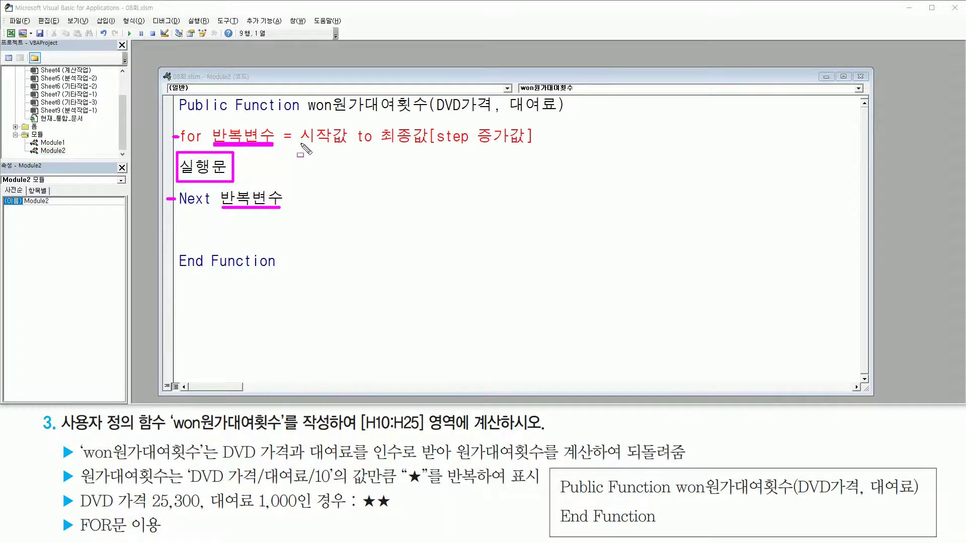
{"action": "left_click_drag", "start_coordinate": [299, 145], "coordinate": [428, 148]}
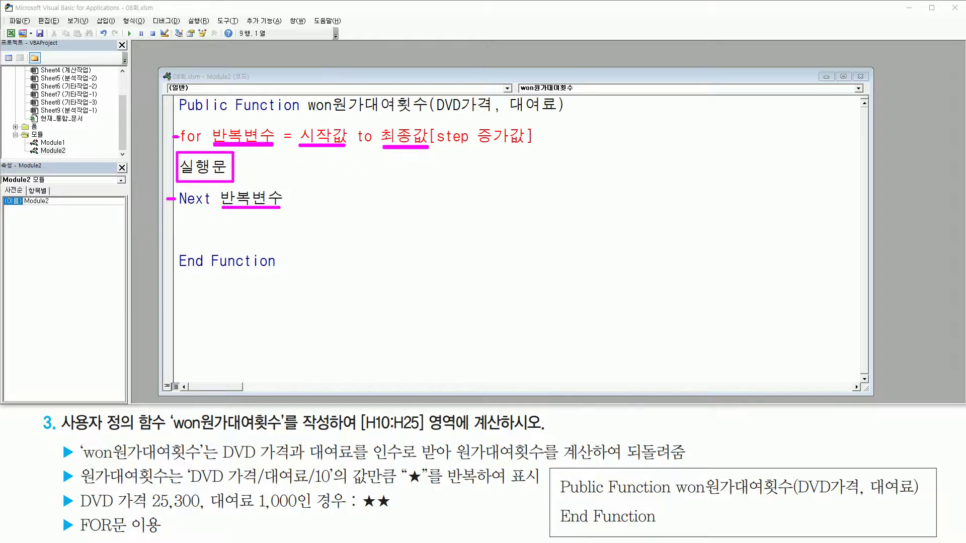
{"action": "left_click_drag", "start_coordinate": [438, 149], "coordinate": [529, 149]}
{"action": "left_click_drag", "start_coordinate": [245, 117], "coordinate": [251, 122]}
{"action": "mouse_move", "coordinate": [252, 190]}
{"action": "left_mouse_down"}
{"action": "mouse_move", "coordinate": [243, 196]}
{"action": "mouse_move", "coordinate": [254, 194]}
{"action": "left_mouse_up"}
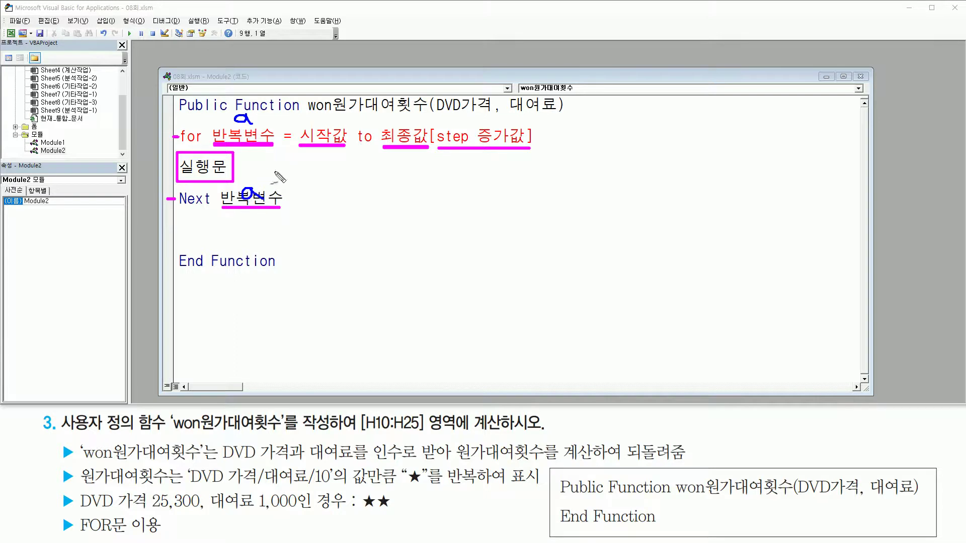
- Trace how variable a counts up in a loop from 1 to 10 and how 실행문 runs each time
{"action": "left_click_drag", "start_coordinate": [326, 114], "coordinate": [325, 122]}
{"action": "mouse_move", "coordinate": [403, 113]}
{"action": "left_mouse_down"}
{"action": "mouse_move", "coordinate": [401, 123]}
{"action": "mouse_move", "coordinate": [412, 114]}
{"action": "mouse_move", "coordinate": [358, 120]}
{"action": "mouse_move", "coordinate": [372, 116]}
{"action": "left_mouse_up"}
{"action": "left_click_drag", "start_coordinate": [503, 193], "coordinate": [510, 204]}
{"action": "left_click_drag", "start_coordinate": [504, 238], "coordinate": [502, 233]}
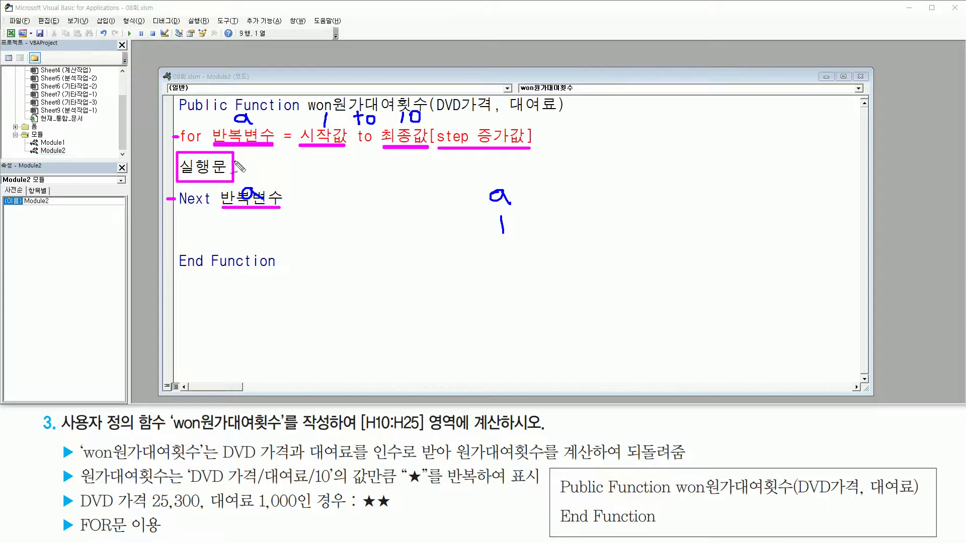
{"action": "left_click_drag", "start_coordinate": [235, 160], "coordinate": [251, 151]}
{"action": "mouse_move", "coordinate": [496, 246]}
{"action": "left_mouse_down"}
{"action": "mouse_move", "coordinate": [495, 256]}
{"action": "mouse_move", "coordinate": [518, 257]}
{"action": "left_mouse_up"}
{"action": "left_click_drag", "start_coordinate": [249, 161], "coordinate": [268, 155]}
{"action": "mouse_move", "coordinate": [499, 270]}
{"action": "left_mouse_down"}
{"action": "mouse_move", "coordinate": [517, 297]}
{"action": "mouse_move", "coordinate": [508, 309]}
{"action": "mouse_move", "coordinate": [519, 309]}
{"action": "mouse_move", "coordinate": [505, 326]}
{"action": "left_mouse_up"}
{"action": "left_click", "coordinate": [507, 335]}
{"action": "left_click", "coordinate": [507, 342]}
{"action": "left_click", "coordinate": [507, 349]}
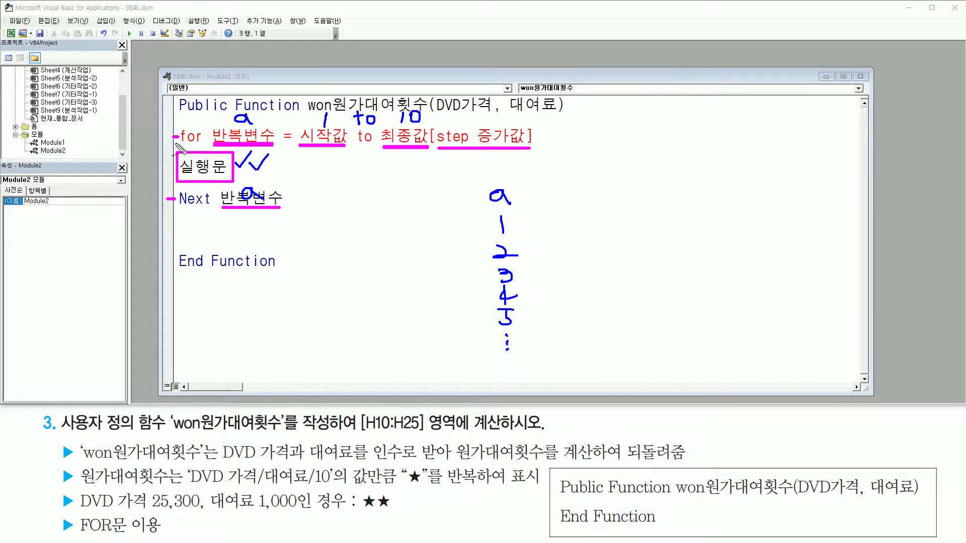
- Trace the same 1 to 10 loop with a step of 2, checking its values against the end value
{"action": "mouse_move", "coordinate": [219, 175]}
{"action": "left_mouse_down"}
{"action": "mouse_move", "coordinate": [183, 185]}
{"action": "mouse_move", "coordinate": [227, 155]}
{"action": "mouse_move", "coordinate": [224, 187]}
{"action": "mouse_move", "coordinate": [203, 187]}
{"action": "left_mouse_up"}
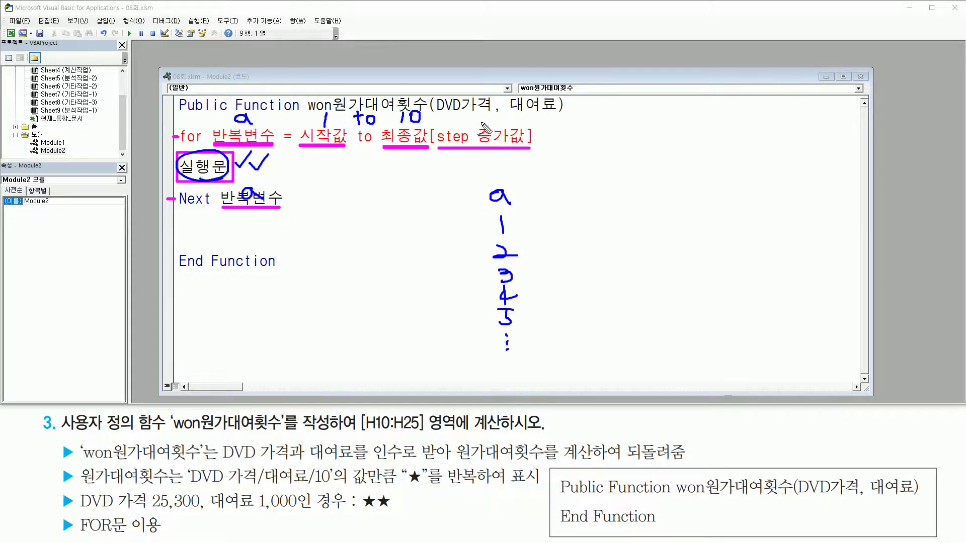
{"action": "mouse_move", "coordinate": [470, 119]}
{"action": "left_mouse_down"}
{"action": "mouse_move", "coordinate": [471, 130]}
{"action": "mouse_move", "coordinate": [495, 126]}
{"action": "left_mouse_up"}
{"action": "mouse_move", "coordinate": [562, 211]}
{"action": "left_mouse_down"}
{"action": "mouse_move", "coordinate": [572, 251]}
{"action": "mouse_move", "coordinate": [559, 259]}
{"action": "mouse_move", "coordinate": [573, 285]}
{"action": "left_mouse_up"}
{"action": "left_click_drag", "start_coordinate": [565, 297], "coordinate": [586, 355]}
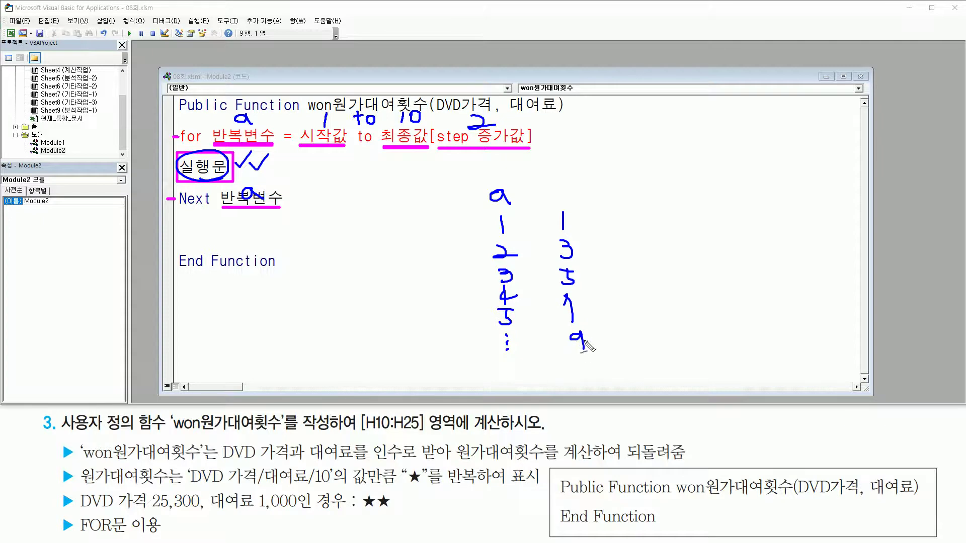
{"action": "mouse_move", "coordinate": [575, 360]}
{"action": "left_mouse_down"}
{"action": "mouse_move", "coordinate": [585, 377]}
{"action": "mouse_move", "coordinate": [573, 384]}
{"action": "mouse_move", "coordinate": [596, 360]}
{"action": "left_mouse_up"}
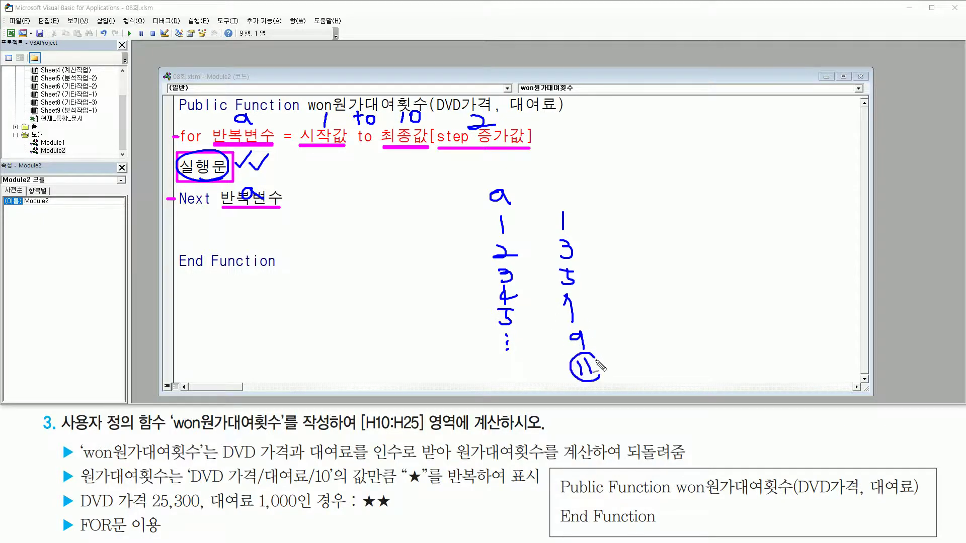
{"action": "left_click_drag", "start_coordinate": [428, 121], "coordinate": [423, 132]}
- Examine when the 1 to 10 loop stops if the step is omitted, comparing the variable with the end value
{"action": "mouse_move", "coordinate": [487, 112]}
{"action": "left_mouse_down"}
{"action": "mouse_move", "coordinate": [467, 131]}
{"action": "mouse_move", "coordinate": [494, 129]}
{"action": "left_mouse_up"}
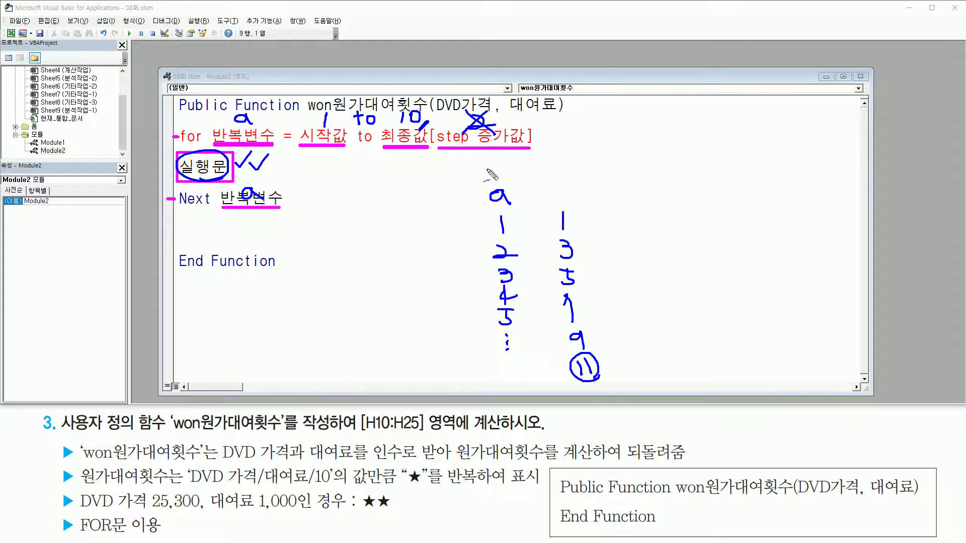
{"action": "left_click", "coordinate": [507, 347]}
{"action": "left_click_drag", "start_coordinate": [516, 355], "coordinate": [515, 356]}
{"action": "left_click_drag", "start_coordinate": [396, 125], "coordinate": [428, 123]}
{"action": "left_click_drag", "start_coordinate": [270, 164], "coordinate": [292, 155]}
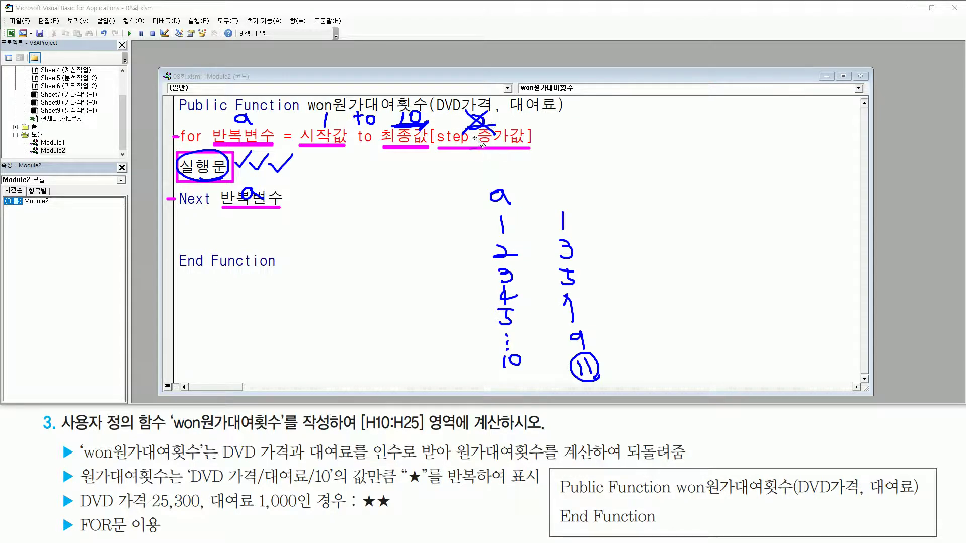
{"action": "left_click_drag", "start_coordinate": [510, 373], "coordinate": [517, 382]}
{"action": "left_click_drag", "start_coordinate": [427, 121], "coordinate": [422, 127]}
{"action": "key", "text": "Escape"}
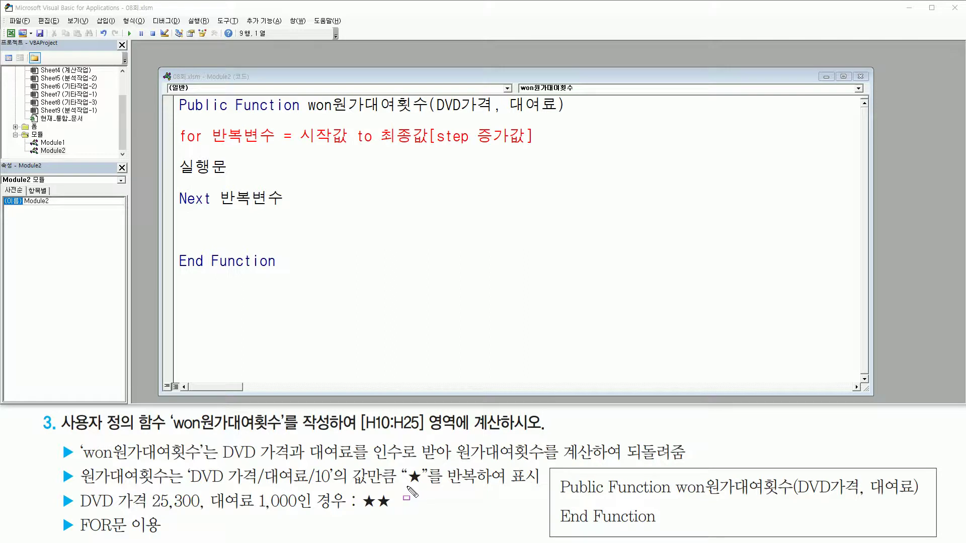
- Match the task's ★ repetition and its DVD 가격/대여료/10 count to the loop outline's 실행문 and end value
{"action": "mouse_move", "coordinate": [404, 488]}
{"action": "left_mouse_down"}
{"action": "mouse_move", "coordinate": [502, 490]}
{"action": "mouse_move", "coordinate": [484, 464]}
{"action": "left_mouse_up"}
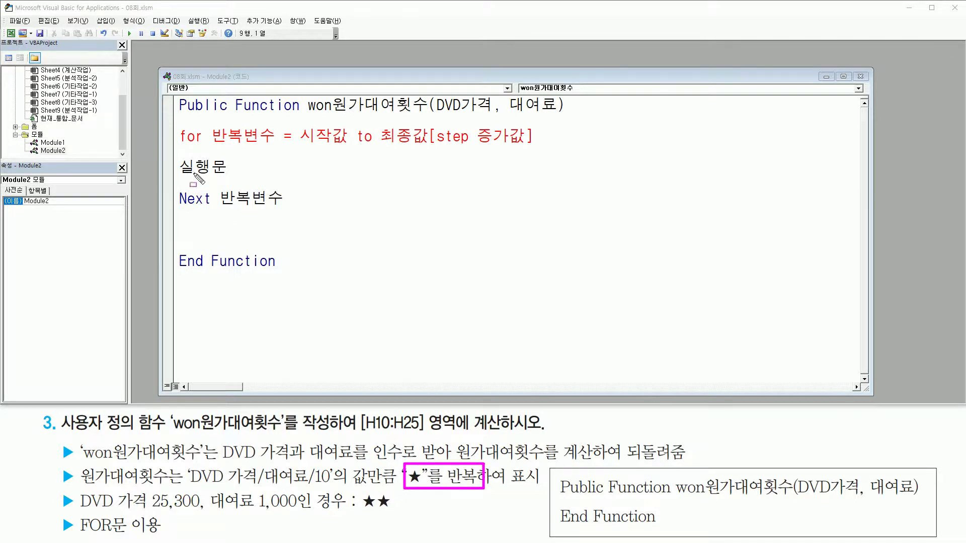
{"action": "left_click_drag", "start_coordinate": [181, 159], "coordinate": [243, 172]}
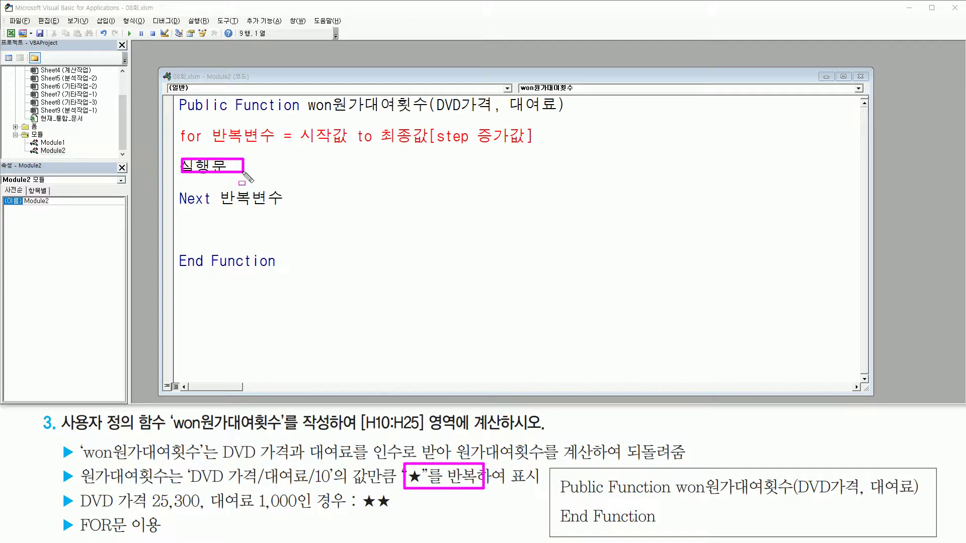
{"action": "mouse_move", "coordinate": [189, 487]}
{"action": "left_mouse_down"}
{"action": "mouse_move", "coordinate": [339, 489]}
{"action": "mouse_move", "coordinate": [339, 466]}
{"action": "left_mouse_up"}
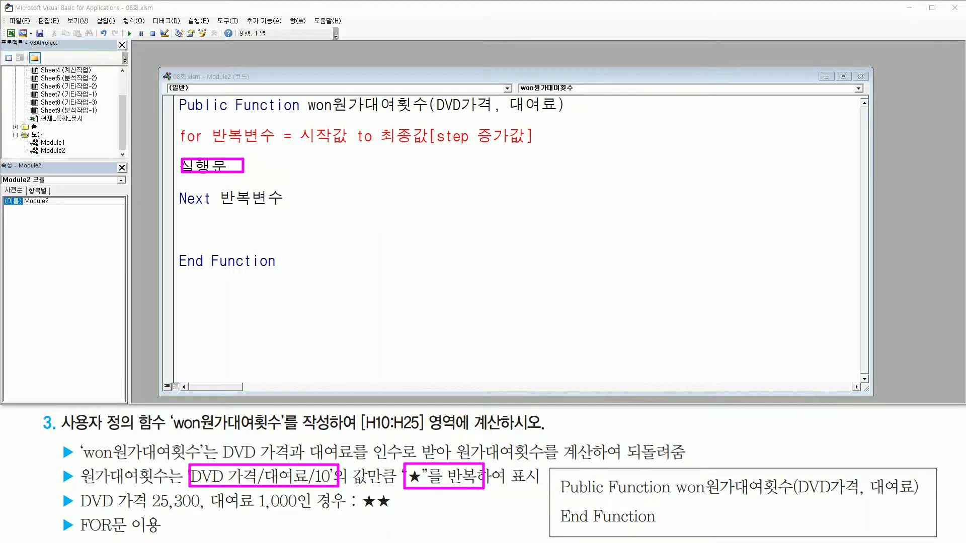
{"action": "left_click_drag", "start_coordinate": [387, 127], "coordinate": [397, 143]}
{"action": "left_click_drag", "start_coordinate": [375, 126], "coordinate": [396, 125]}
{"action": "mouse_move", "coordinate": [229, 171]}
{"action": "left_mouse_down"}
{"action": "mouse_move", "coordinate": [202, 183]}
{"action": "mouse_move", "coordinate": [229, 151]}
{"action": "mouse_move", "coordinate": [183, 169]}
{"action": "mouse_move", "coordinate": [244, 173]}
{"action": "left_mouse_up"}
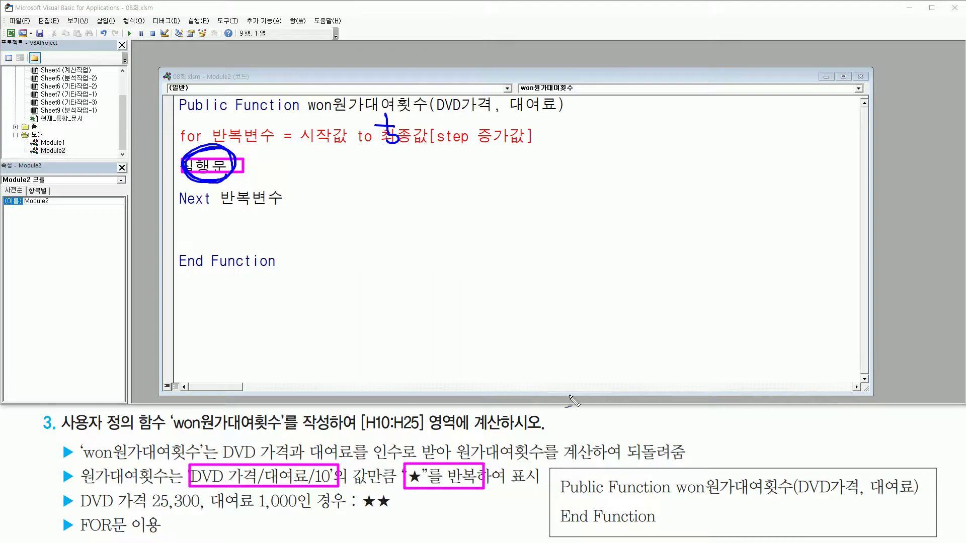
{"action": "key", "text": "Escape"}
- Replace the 반복변수 placeholder with a in both the For line and the Next line
{"action": "left_click", "coordinate": [228, 157]}
{"action": "left_click_drag", "start_coordinate": [211, 136], "coordinate": [276, 137]}
{"action": "type", "text": "ㅁ"}
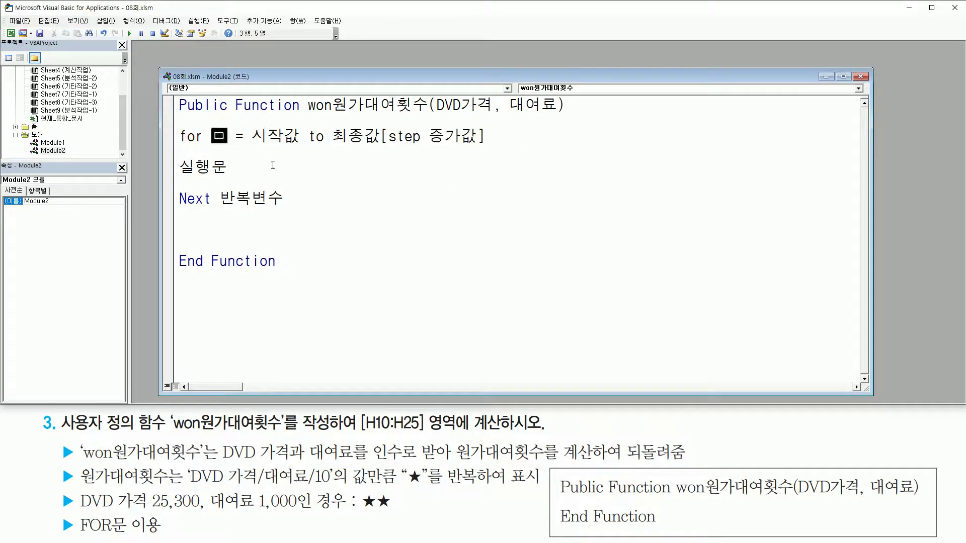
{"action": "key", "text": "BackSpace"}
{"action": "key", "text": "Hangul"}
{"action": "type", "text": "a"}
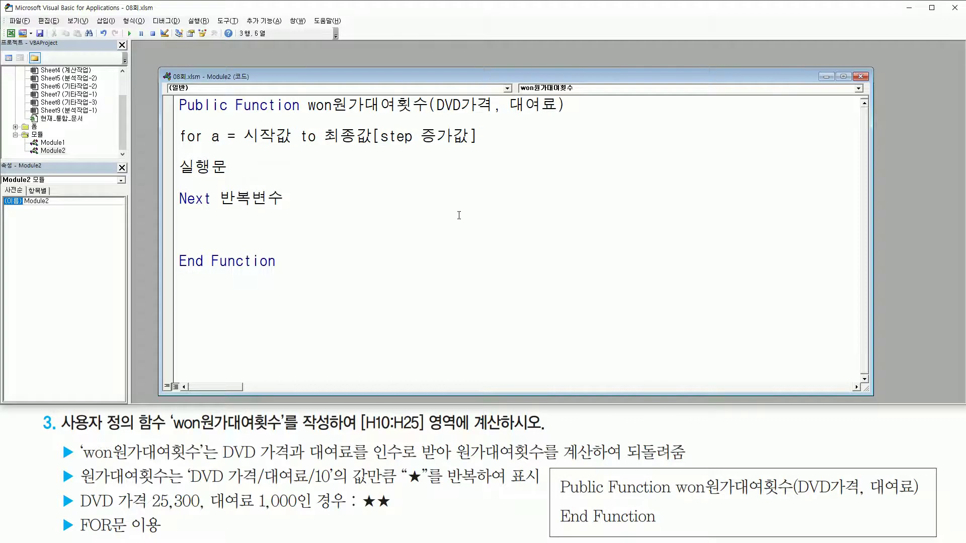
{"action": "left_click", "coordinate": [276, 206]}
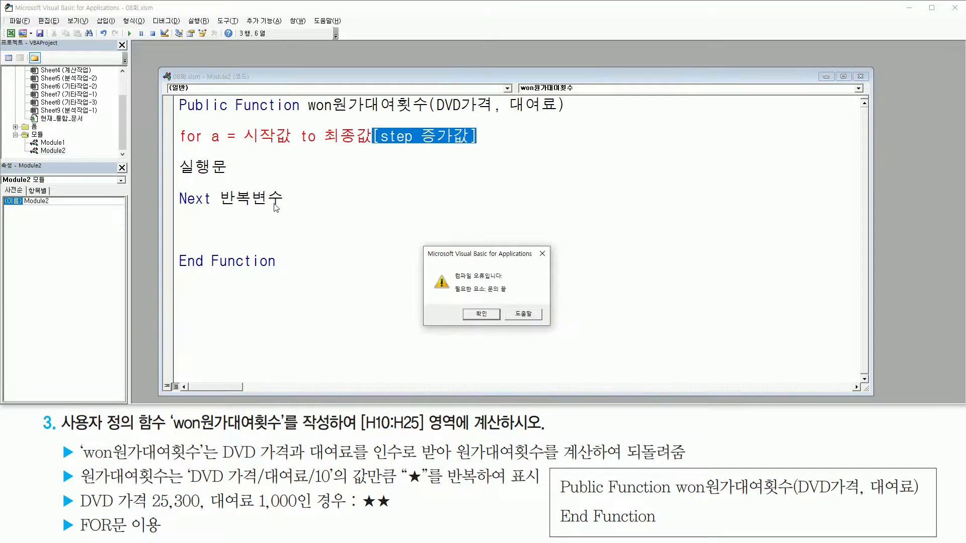
{"action": "left_click", "coordinate": [481, 314]}
{"action": "left_click_drag", "start_coordinate": [220, 199], "coordinate": [280, 207]}
{"action": "type", "text": "a"}
- Make the For loop run from 1 to DVD가격/대여료/10, leaving out the optional step
{"action": "left_click_drag", "start_coordinate": [248, 137], "coordinate": [290, 138]}
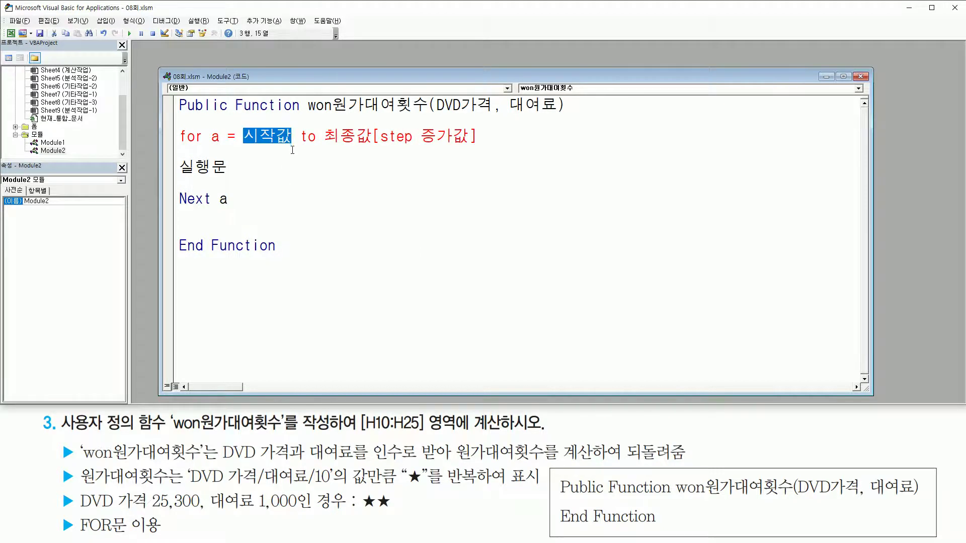
{"action": "type", "text": "1"}
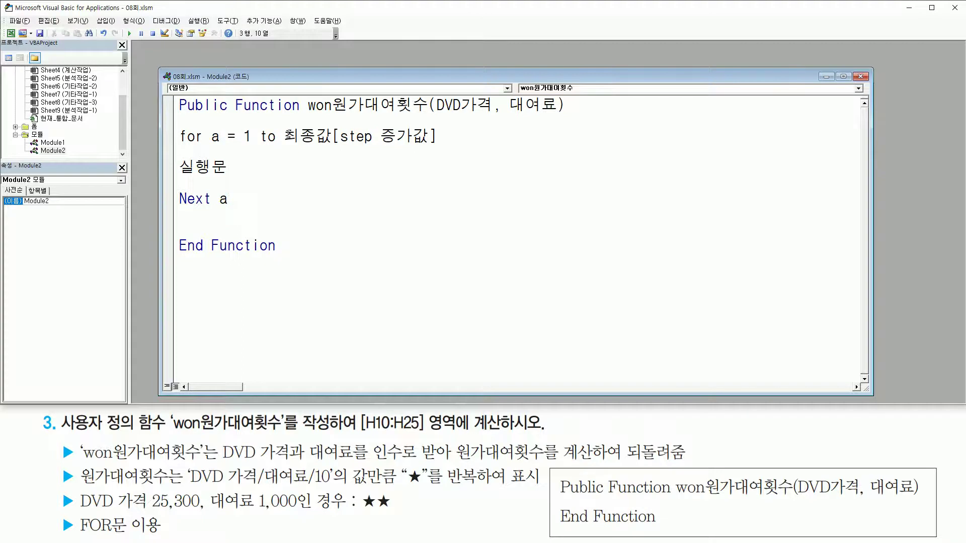
{"action": "left_click_drag", "start_coordinate": [284, 137], "coordinate": [449, 145]}
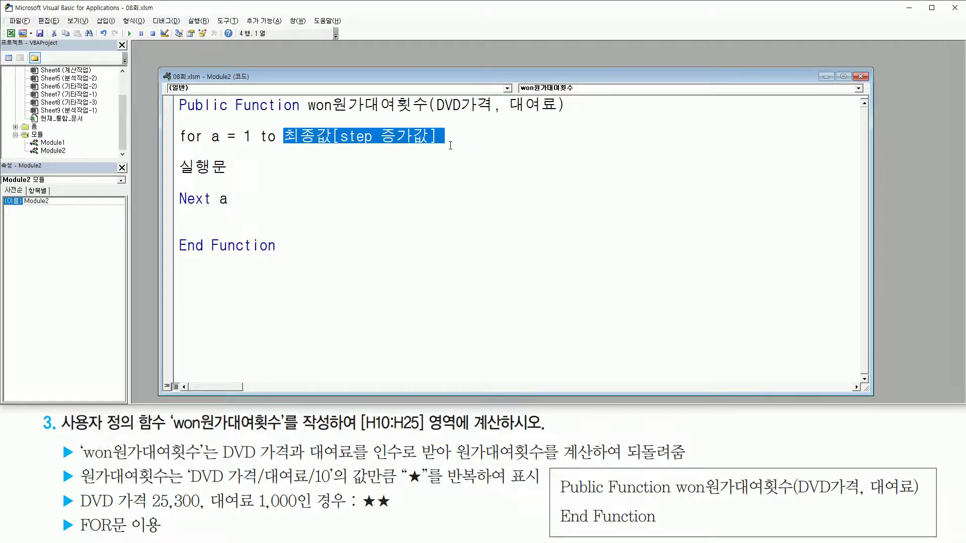
{"action": "type", "text": "DVD가격"}
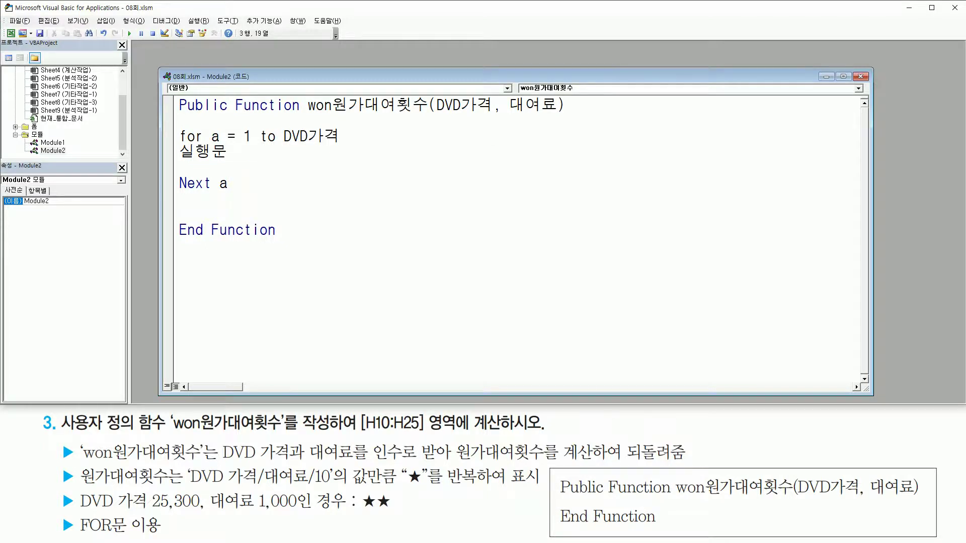
{"action": "type", "text": "/대여료/10"}
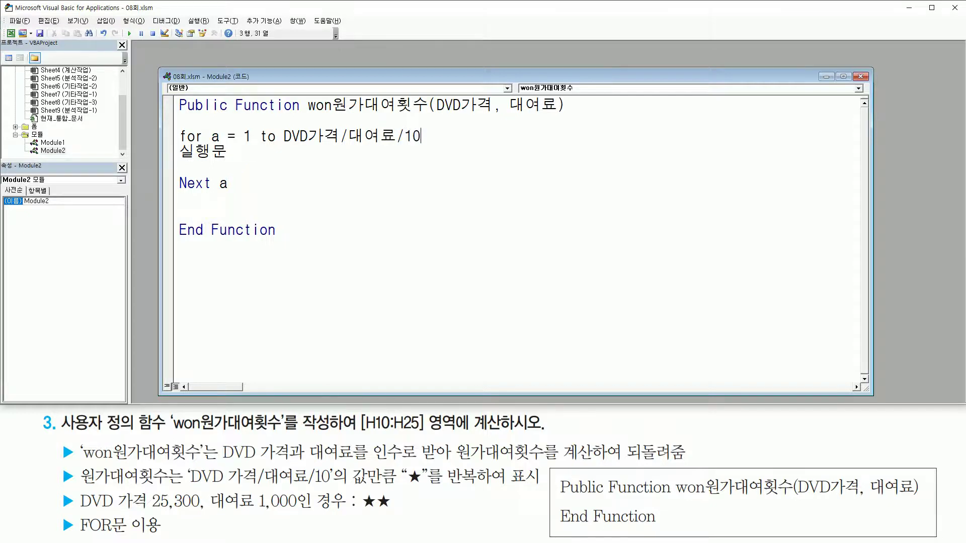
- Work out the loop's end value for the task's example of DVD 가격 25,300 and 대여료 1,000
{"action": "left_click_drag", "start_coordinate": [281, 145], "coordinate": [424, 144]}
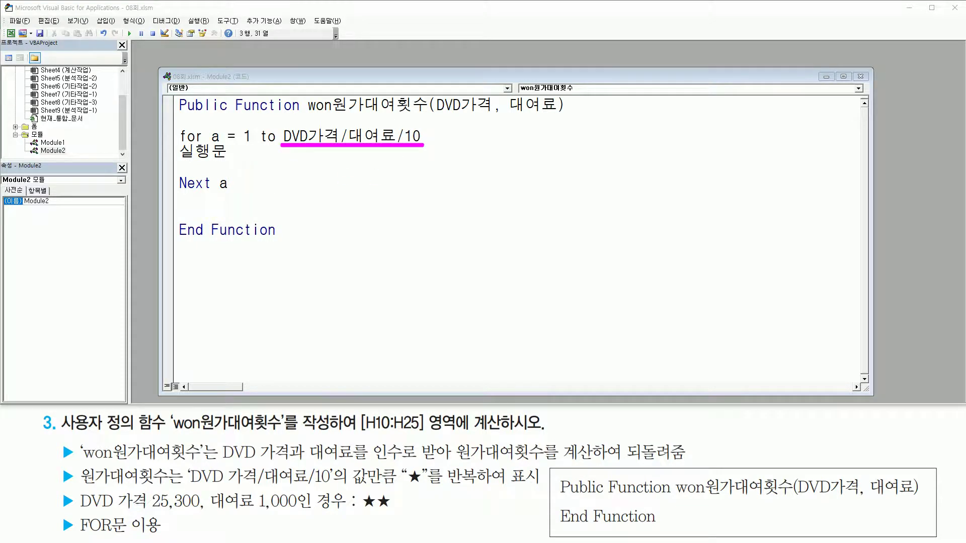
{"action": "mouse_move", "coordinate": [80, 503]}
{"action": "left_mouse_down"}
{"action": "mouse_move", "coordinate": [65, 516]}
{"action": "mouse_move", "coordinate": [52, 501]}
{"action": "mouse_move", "coordinate": [75, 498]}
{"action": "left_mouse_up"}
{"action": "mouse_move", "coordinate": [347, 118]}
{"action": "left_mouse_down"}
{"action": "mouse_move", "coordinate": [400, 126]}
{"action": "mouse_move", "coordinate": [415, 115]}
{"action": "mouse_move", "coordinate": [411, 128]}
{"action": "left_mouse_up"}
{"action": "left_click_drag", "start_coordinate": [411, 179], "coordinate": [418, 177]}
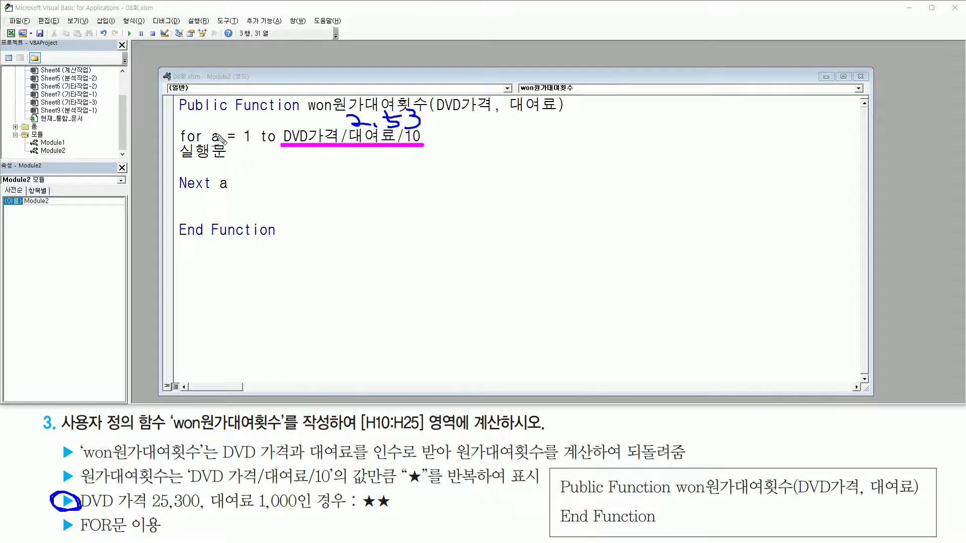
- Trace variable a from 1 against the example's end value and compare the runs of 실행문 with the expected stars
{"action": "left_click_drag", "start_coordinate": [490, 208], "coordinate": [495, 250]}
{"action": "left_click", "coordinate": [490, 232]}
{"action": "mouse_move", "coordinate": [182, 160]}
{"action": "left_mouse_down"}
{"action": "mouse_move", "coordinate": [226, 151]}
{"action": "mouse_move", "coordinate": [199, 145]}
{"action": "mouse_move", "coordinate": [188, 164]}
{"action": "mouse_move", "coordinate": [214, 166]}
{"action": "left_mouse_up"}
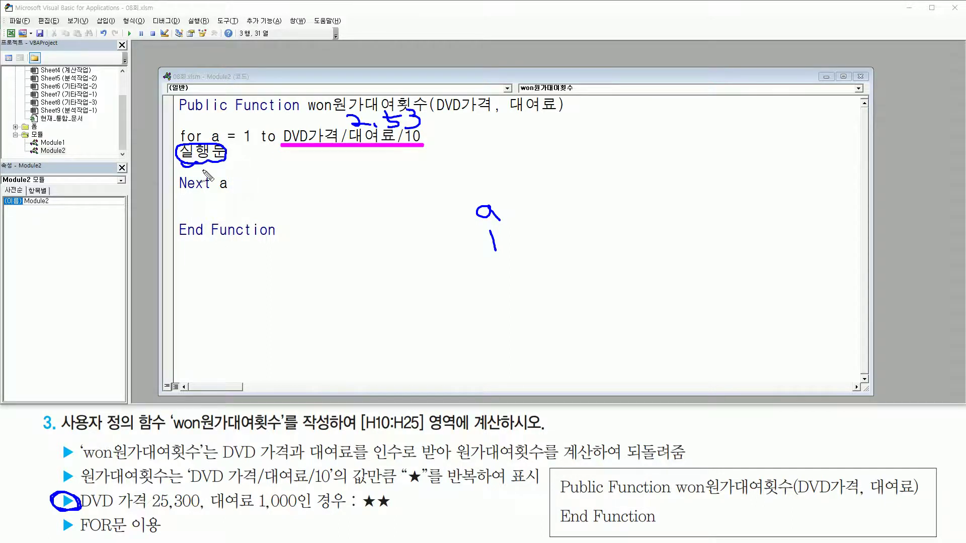
{"action": "left_click", "coordinate": [172, 186]}
{"action": "left_click_drag", "start_coordinate": [494, 266], "coordinate": [518, 276]}
{"action": "mouse_move", "coordinate": [231, 149]}
{"action": "left_mouse_down"}
{"action": "mouse_move", "coordinate": [234, 157]}
{"action": "mouse_move", "coordinate": [241, 149]}
{"action": "left_mouse_up"}
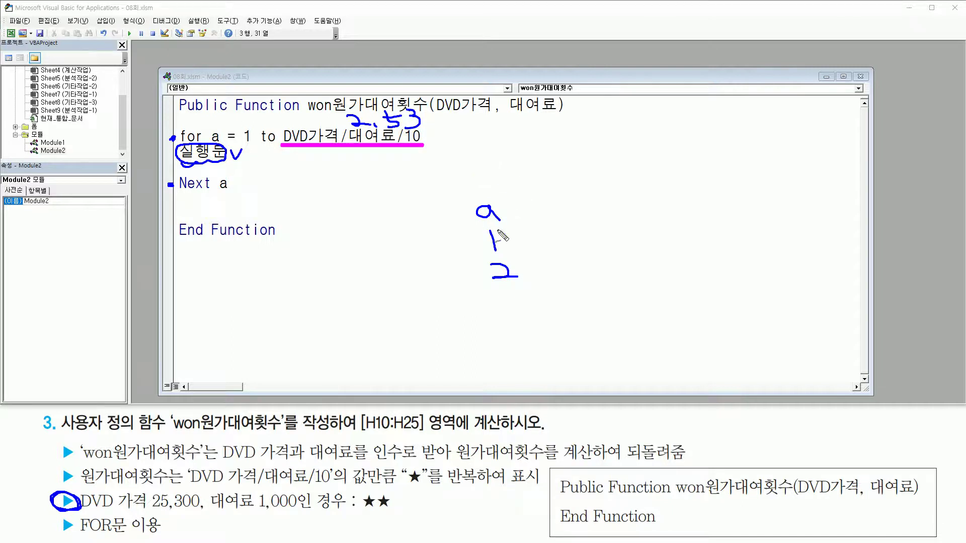
{"action": "mouse_move", "coordinate": [503, 298]}
{"action": "left_mouse_down"}
{"action": "mouse_move", "coordinate": [514, 310]}
{"action": "mouse_move", "coordinate": [501, 317]}
{"action": "mouse_move", "coordinate": [523, 320]}
{"action": "left_mouse_up"}
{"action": "mouse_move", "coordinate": [352, 138]}
{"action": "left_mouse_down"}
{"action": "mouse_move", "coordinate": [429, 129]}
{"action": "mouse_move", "coordinate": [395, 136]}
{"action": "mouse_move", "coordinate": [417, 135]}
{"action": "left_mouse_up"}
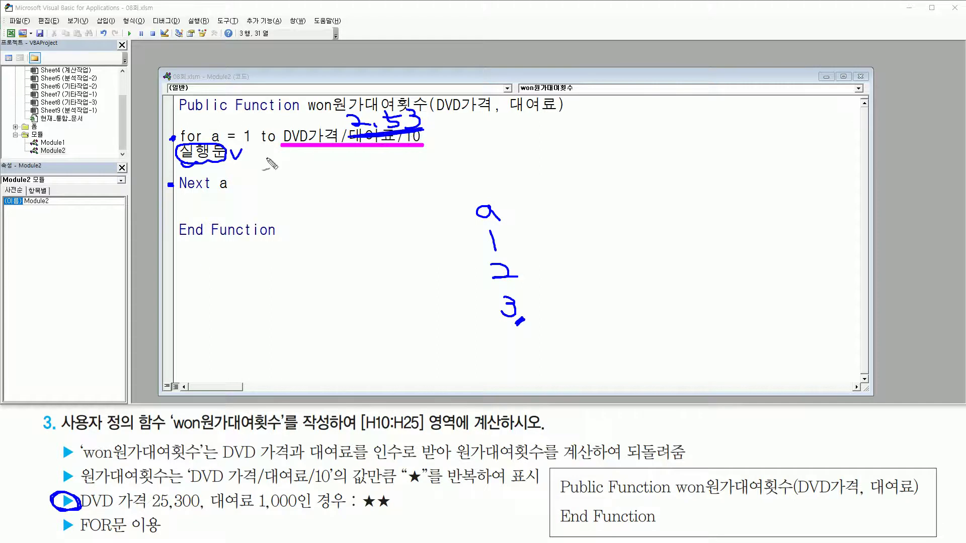
{"action": "left_click_drag", "start_coordinate": [363, 485], "coordinate": [387, 482]}
{"action": "left_click_drag", "start_coordinate": [360, 511], "coordinate": [369, 509]}
{"action": "key", "text": "Escape"}
- Replace the 실행문 placeholder with the start of an assignment to the function name, won원가대여횟수 =
{"action": "left_click_drag", "start_coordinate": [180, 151], "coordinate": [228, 156]}
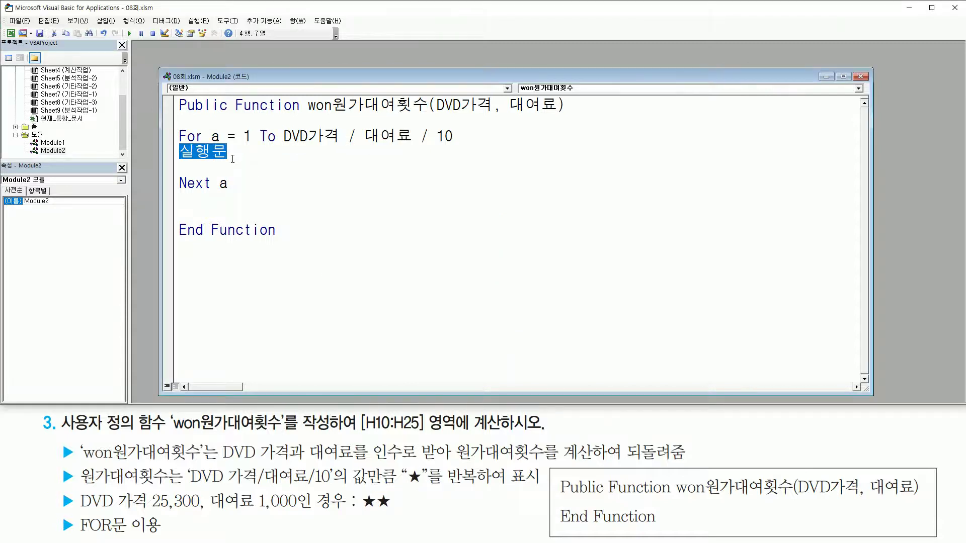
{"action": "key", "text": "Return"}
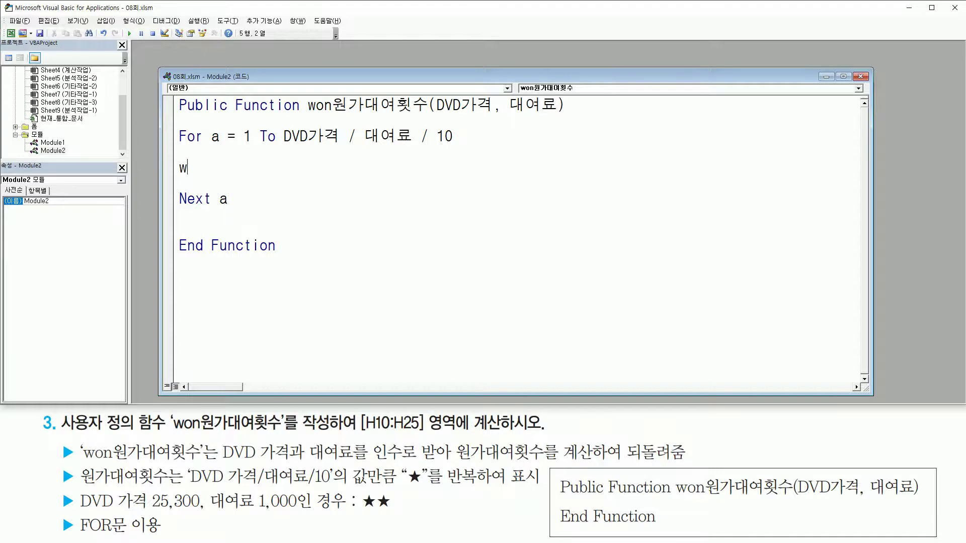
{"action": "type", "text": "won원가대여ㅛ"}
{"action": "key", "text": "BackSpace"}
{"action": "type", "text": "여횟수 "}
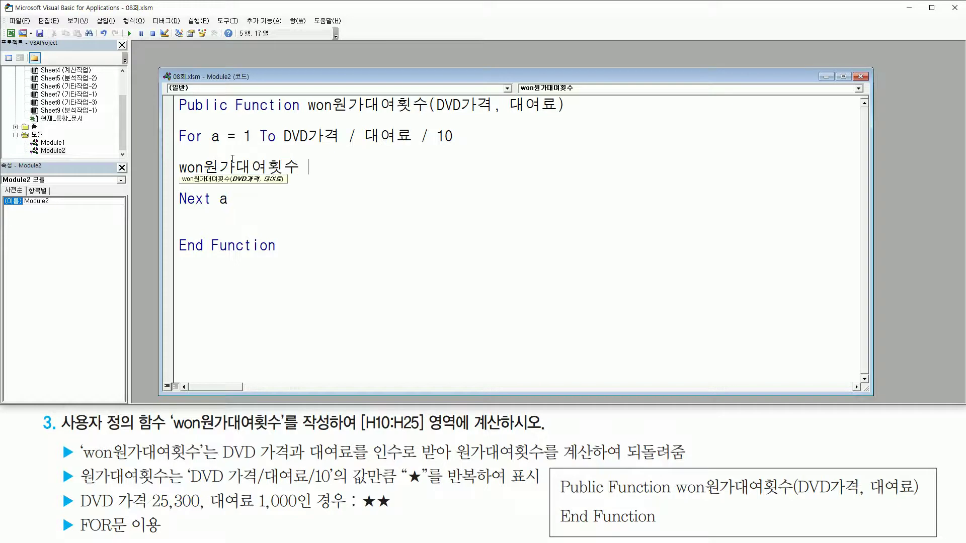
{"action": "type", "text": " ="}
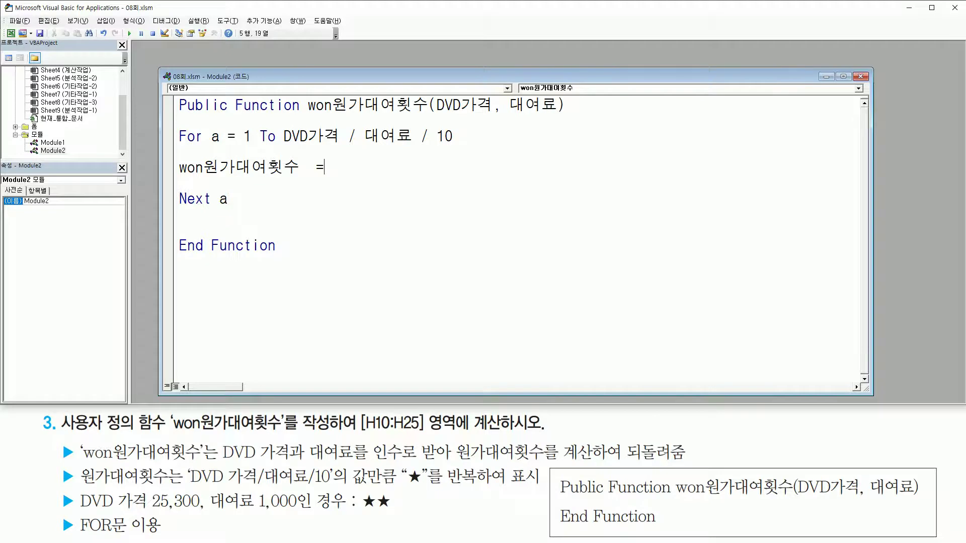
- Complete the assignment's right-hand side with won원가대여횟수 & "★"
{"action": "key", "text": "shift+Home"}
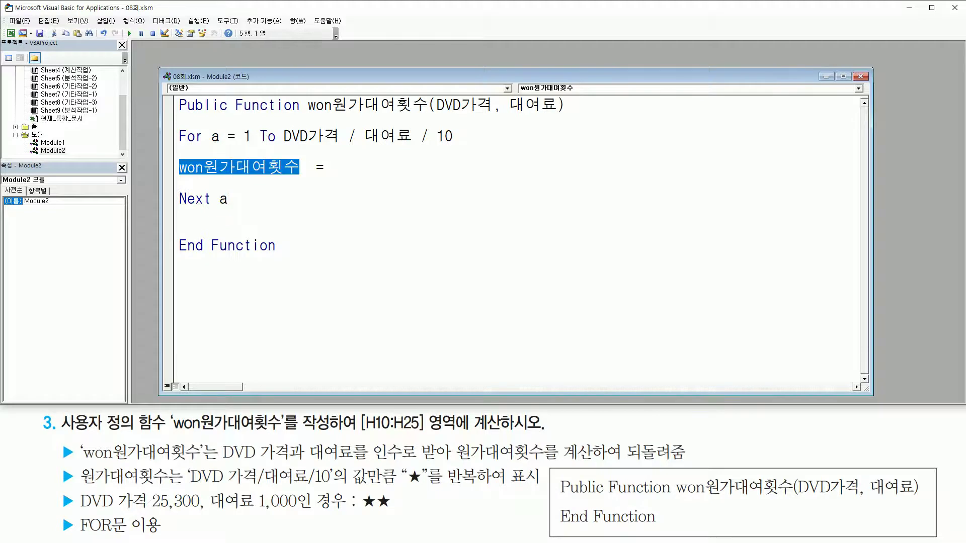
{"action": "key", "text": "ctrl+c"}
{"action": "key", "text": "End"}
{"action": "key", "text": "ctrl+v"}
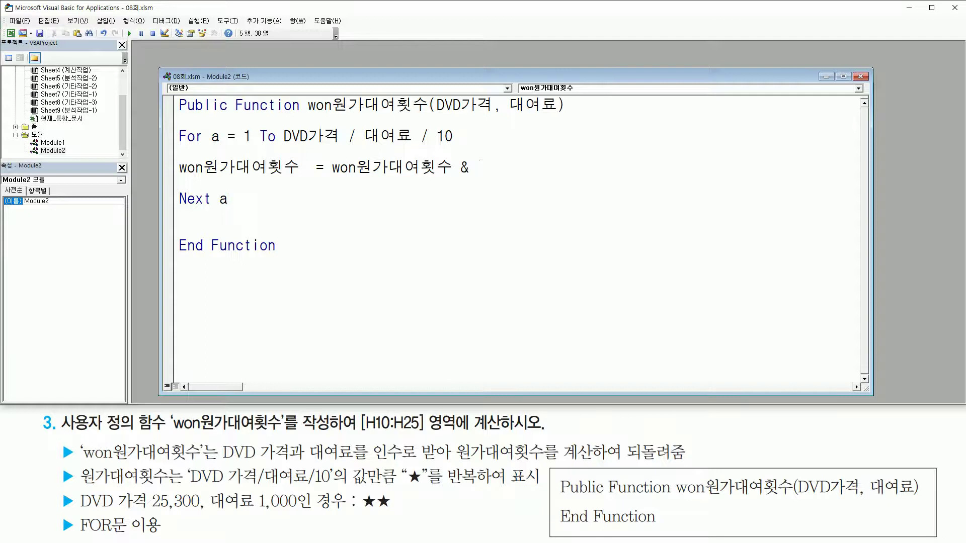
{"action": "type", "text": "ㅁ"}
{"action": "key", "text": "Hangul_Hanja"}
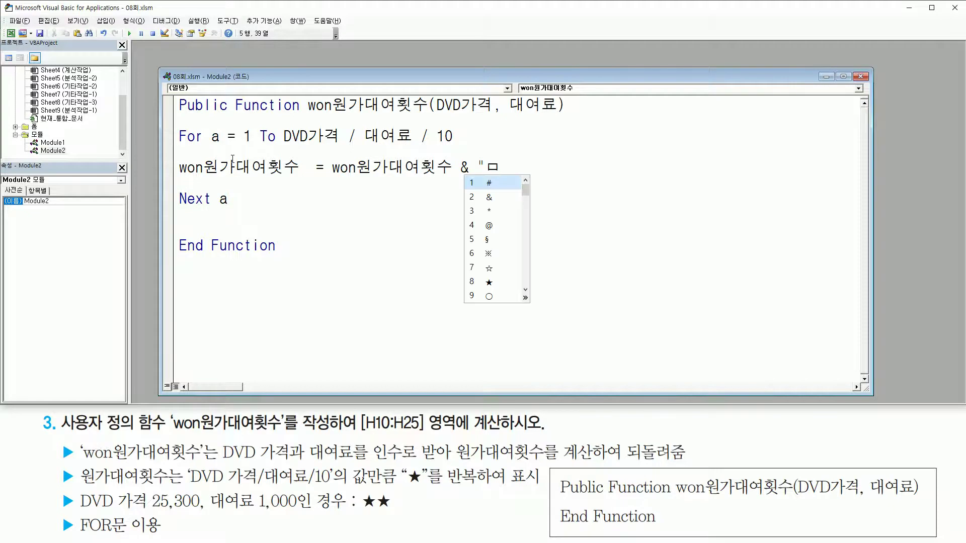
{"action": "key", "text": "8"}
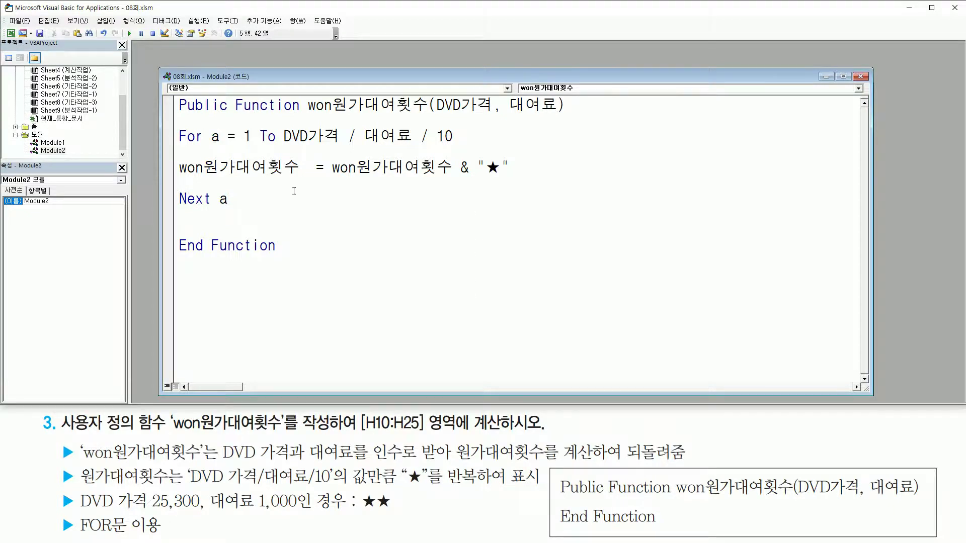
- Examine how the assignment joins the existing won원가대여횟수 value with "★" and stores it back in won원가대여횟수
{"action": "left_click_drag", "start_coordinate": [331, 175], "coordinate": [450, 176]}
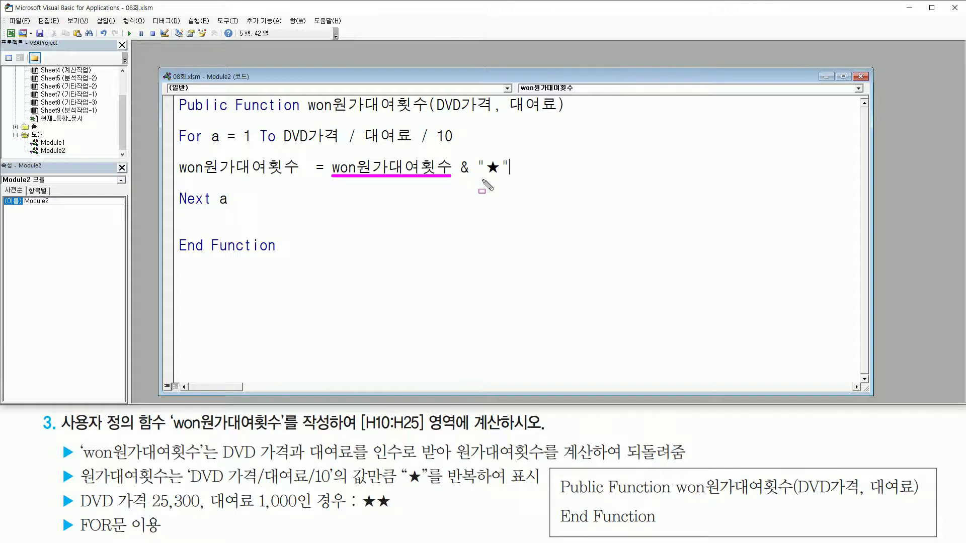
{"action": "left_click_drag", "start_coordinate": [482, 180], "coordinate": [498, 180]}
{"action": "mouse_move", "coordinate": [331, 157]}
{"action": "left_mouse_down"}
{"action": "mouse_move", "coordinate": [329, 171]}
{"action": "mouse_move", "coordinate": [453, 176]}
{"action": "left_mouse_up"}
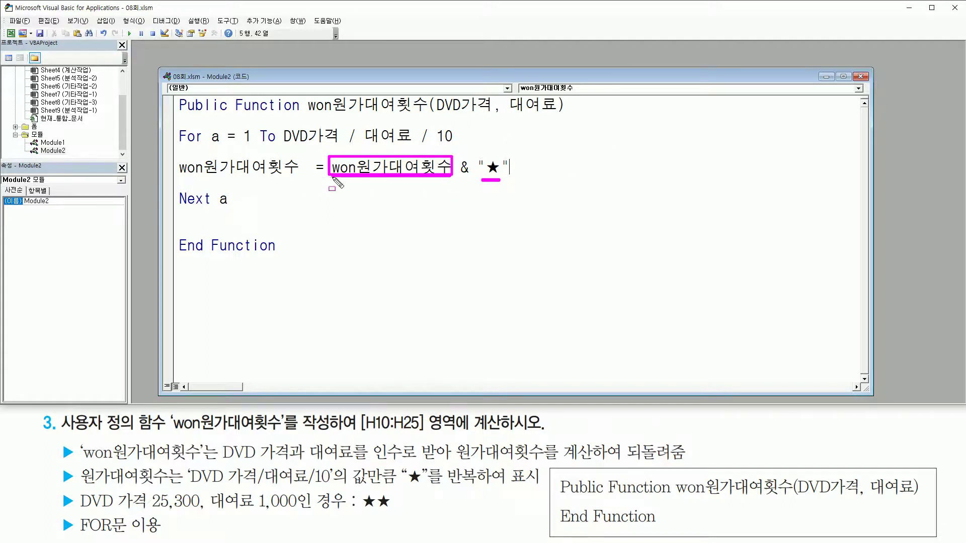
{"action": "mouse_move", "coordinate": [328, 147]}
{"action": "left_mouse_down"}
{"action": "mouse_move", "coordinate": [346, 185]}
{"action": "mouse_move", "coordinate": [512, 191]}
{"action": "left_mouse_up"}
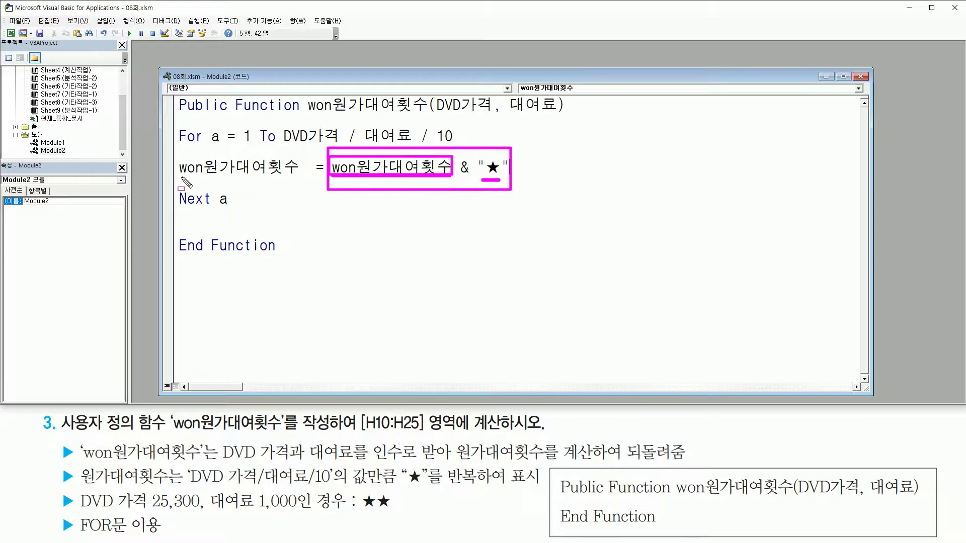
{"action": "left_click_drag", "start_coordinate": [180, 175], "coordinate": [300, 176]}
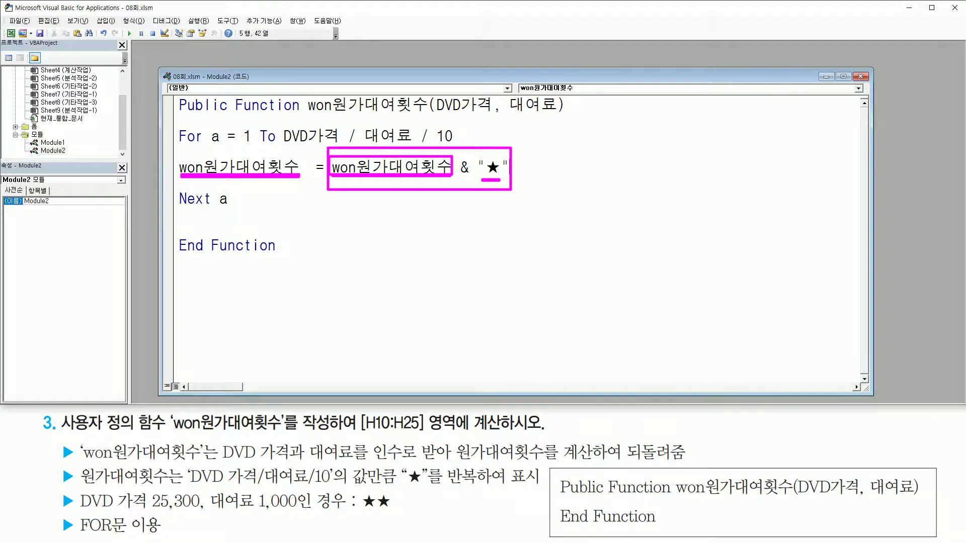
- Trace how each repetition of the assignment adds another ★ to won원가대여횟수
{"action": "mouse_move", "coordinate": [354, 221]}
{"action": "left_mouse_down"}
{"action": "mouse_move", "coordinate": [363, 207]}
{"action": "mouse_move", "coordinate": [354, 222]}
{"action": "left_mouse_up"}
{"action": "left_click_drag", "start_coordinate": [335, 178], "coordinate": [343, 173]}
{"action": "left_click_drag", "start_coordinate": [377, 219], "coordinate": [373, 224]}
{"action": "left_click_drag", "start_coordinate": [378, 219], "coordinate": [375, 225]}
{"action": "left_click_drag", "start_coordinate": [452, 177], "coordinate": [475, 176]}
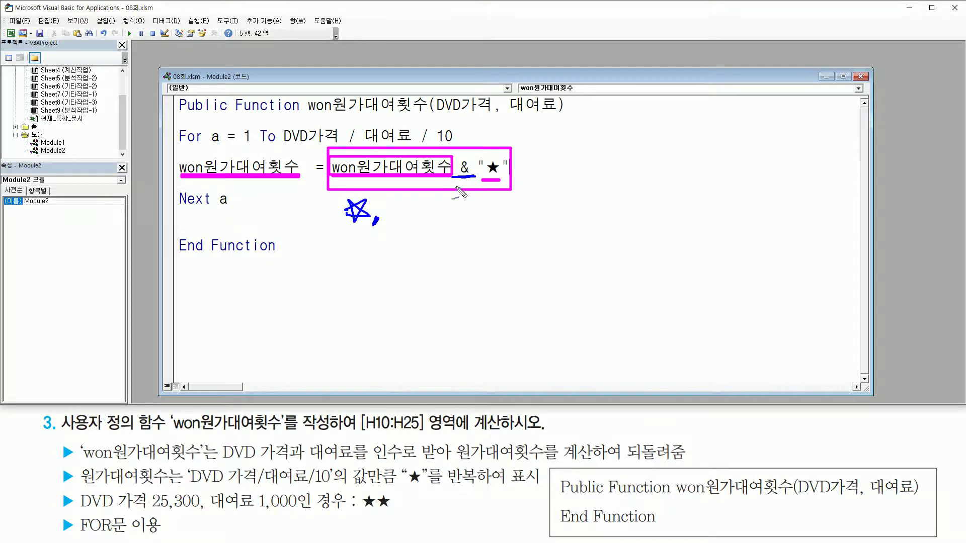
{"action": "left_click_drag", "start_coordinate": [386, 216], "coordinate": [403, 209]}
{"action": "mouse_move", "coordinate": [333, 157]}
{"action": "left_mouse_down"}
{"action": "mouse_move", "coordinate": [306, 148]}
{"action": "mouse_move", "coordinate": [281, 154]}
{"action": "mouse_move", "coordinate": [289, 158]}
{"action": "left_mouse_up"}
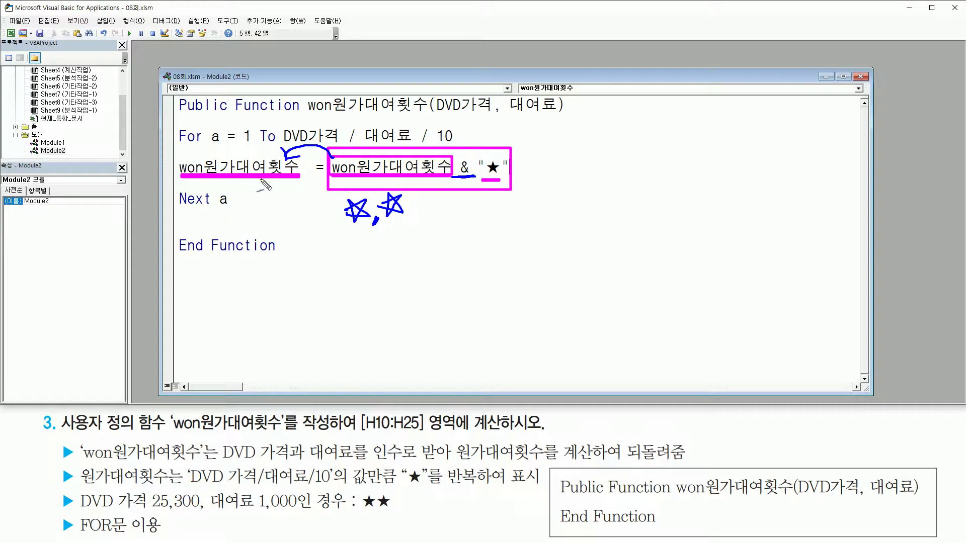
{"action": "left_click_drag", "start_coordinate": [351, 226], "coordinate": [411, 218]}
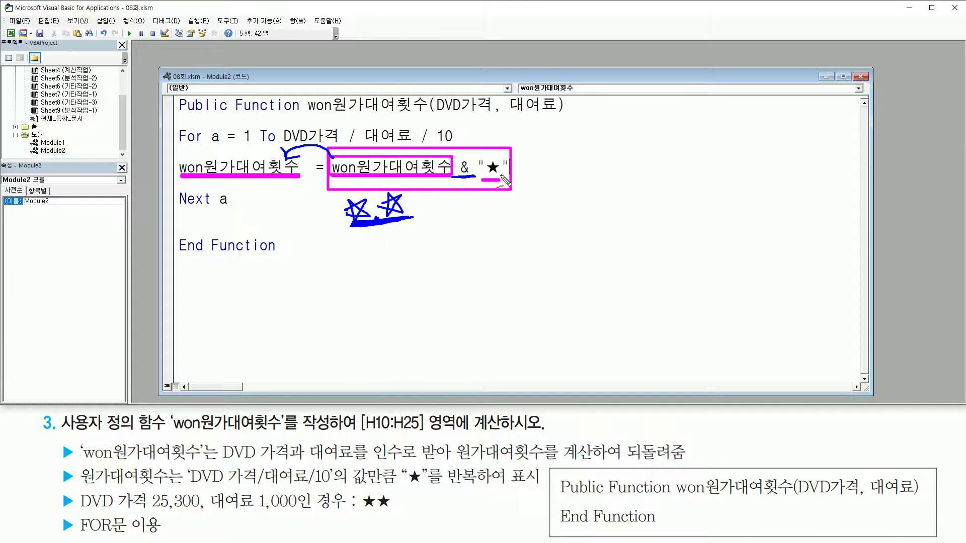
{"action": "mouse_move", "coordinate": [420, 210]}
{"action": "left_mouse_down"}
{"action": "mouse_move", "coordinate": [417, 189]}
{"action": "mouse_move", "coordinate": [410, 200]}
{"action": "left_mouse_up"}
{"action": "mouse_move", "coordinate": [553, 166]}
{"action": "left_mouse_down"}
{"action": "mouse_move", "coordinate": [522, 166]}
{"action": "mouse_move", "coordinate": [532, 174]}
{"action": "left_mouse_up"}
{"action": "key", "text": "Escape"}
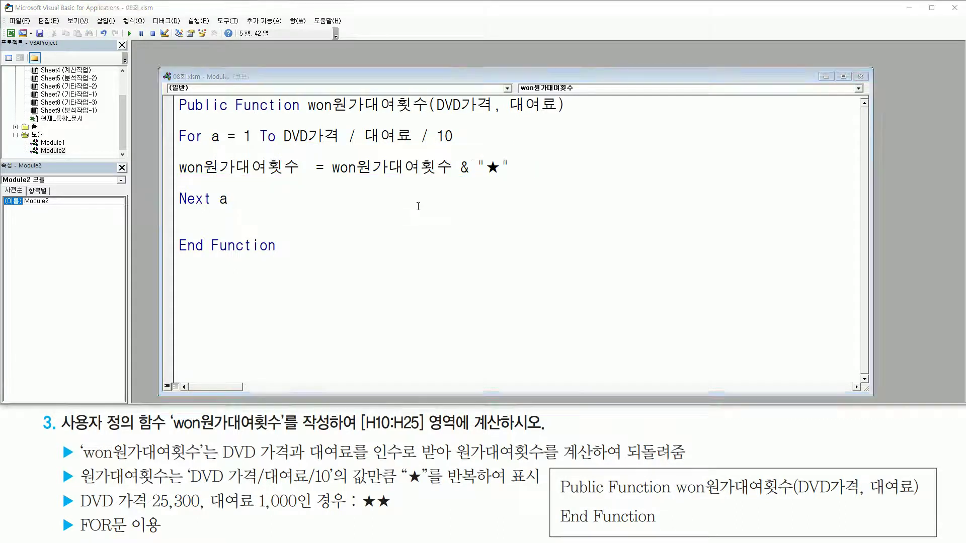
- Review the finished For loop's variable a, its matching Next line, its start value and its end value
{"action": "left_click", "coordinate": [367, 222]}
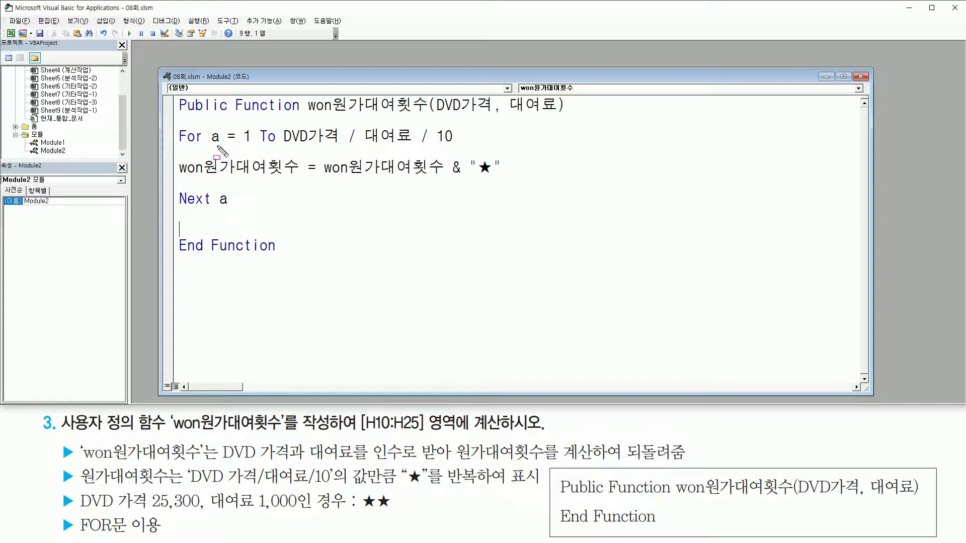
{"action": "left_click_drag", "start_coordinate": [208, 145], "coordinate": [221, 145]}
{"action": "left_click_drag", "start_coordinate": [217, 207], "coordinate": [227, 207]}
{"action": "left_click_drag", "start_coordinate": [242, 145], "coordinate": [250, 146]}
{"action": "mouse_move", "coordinate": [280, 146]}
{"action": "left_mouse_down"}
{"action": "mouse_move", "coordinate": [463, 169]}
{"action": "mouse_move", "coordinate": [468, 122]}
{"action": "mouse_move", "coordinate": [456, 125]}
{"action": "left_mouse_up"}
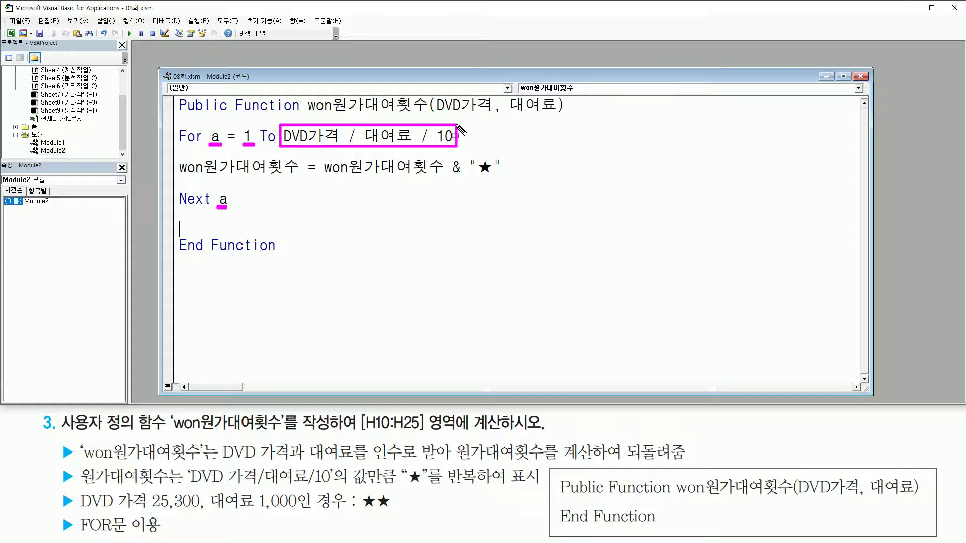
- Review the won원가대여횟수 assignment that the For loop repeats
{"action": "left_click_drag", "start_coordinate": [177, 153], "coordinate": [519, 186]}
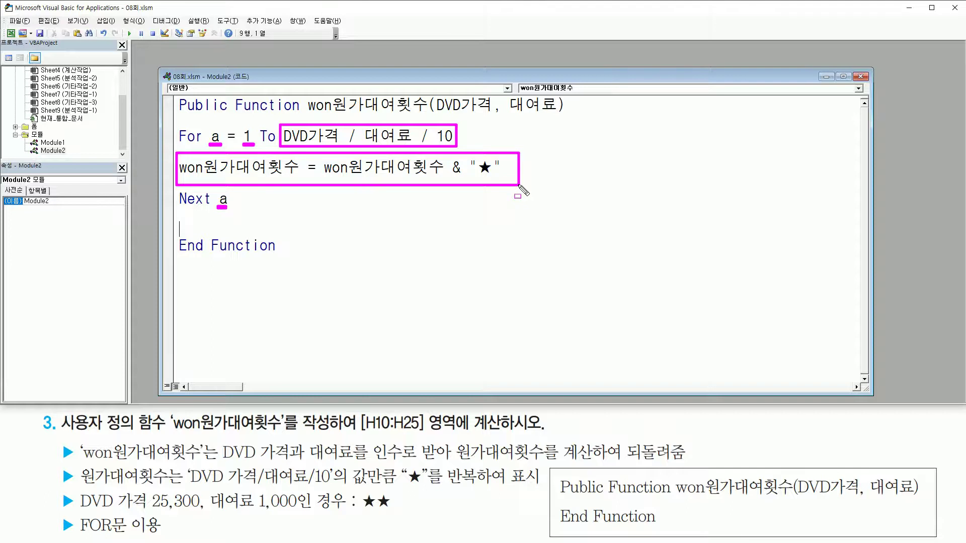
{"action": "key", "text": "Escape"}
{"action": "left_click", "coordinate": [418, 201]}
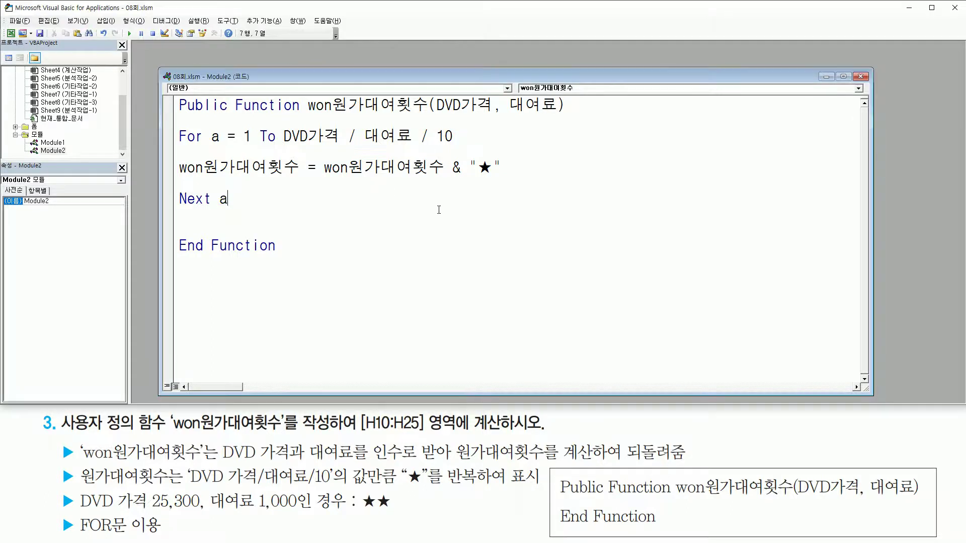
- Switch from the VBA editor back to the Excel 계산작업 sheet and clear the existing formula in H10
{"action": "key", "text": "ctrl+2"}
{"action": "left_click_drag", "start_coordinate": [2, 25], "coordinate": [23, 43]}
{"action": "key", "text": "Escape"}
{"action": "left_click", "coordinate": [10, 33]}
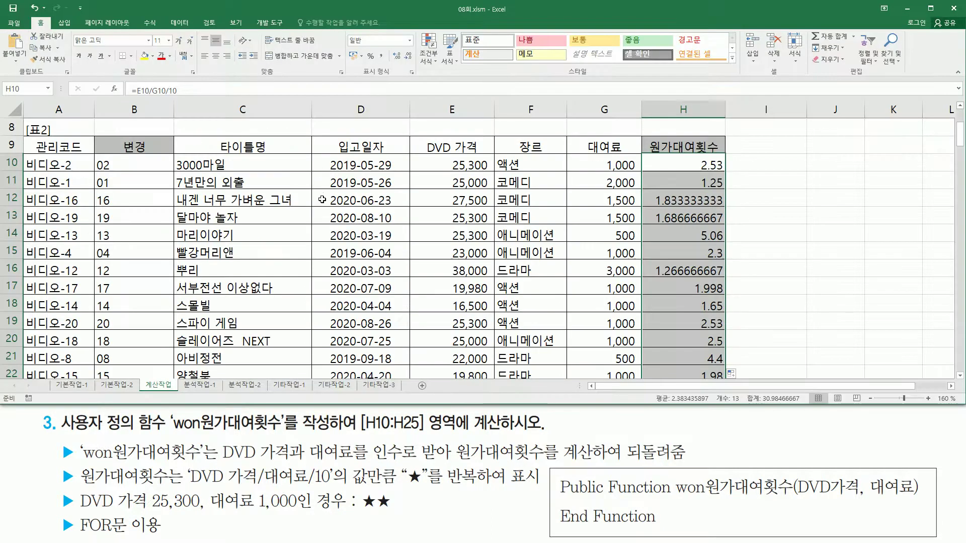
{"action": "left_click", "coordinate": [685, 163]}
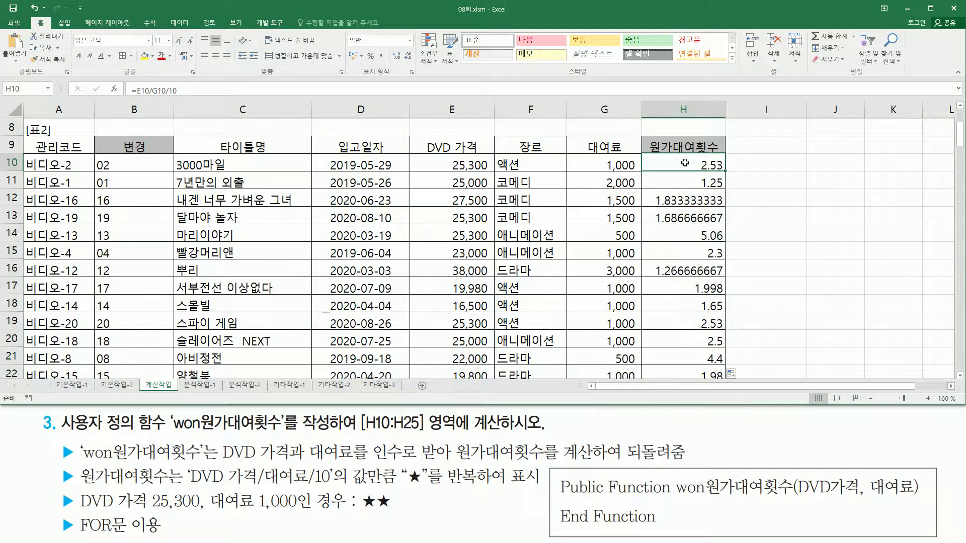
{"action": "key", "text": "Delete"}
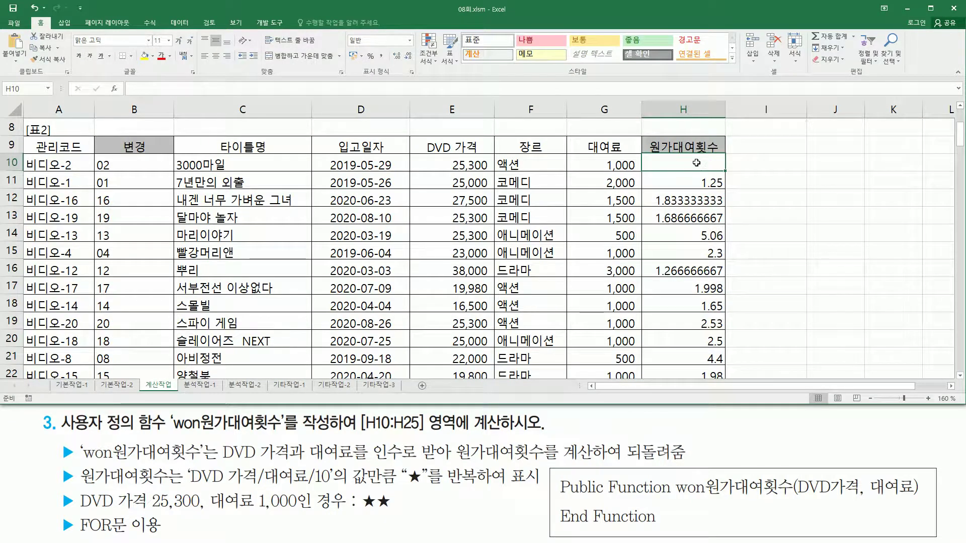
- Insert the won원가대여횟수 function from the 사용자 정의 category into H10
{"action": "left_click", "coordinate": [113, 88]}
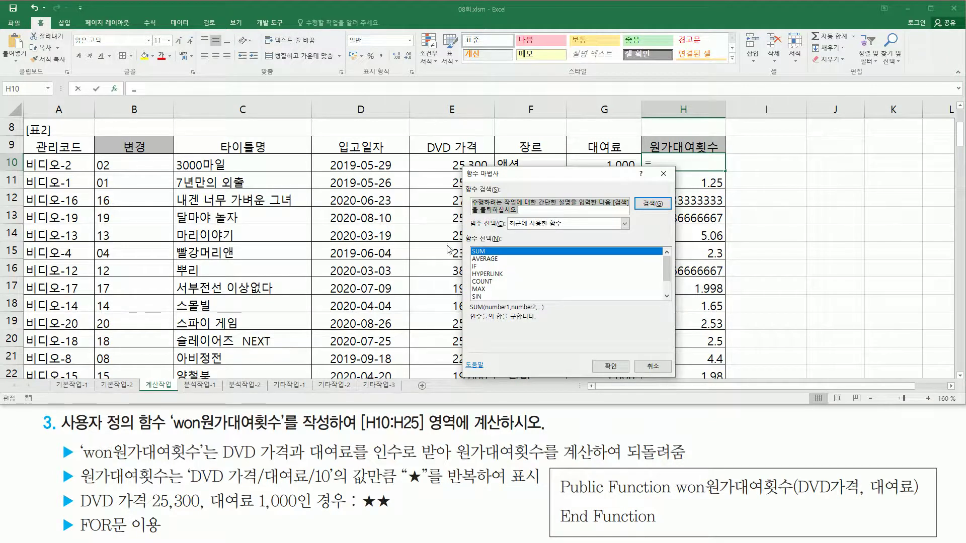
{"action": "left_click_drag", "start_coordinate": [478, 228], "coordinate": [506, 234]}
{"action": "left_click", "coordinate": [523, 224]}
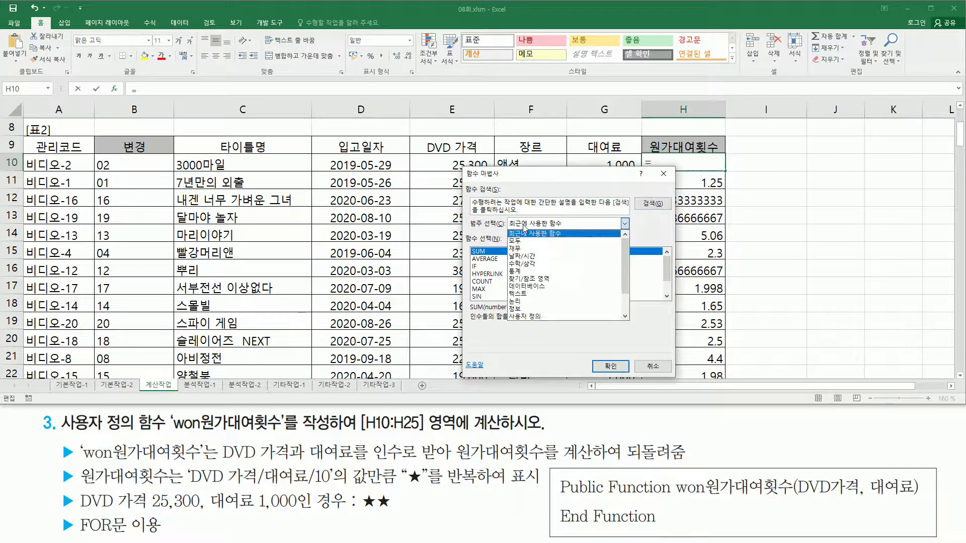
{"action": "left_click", "coordinate": [529, 316]}
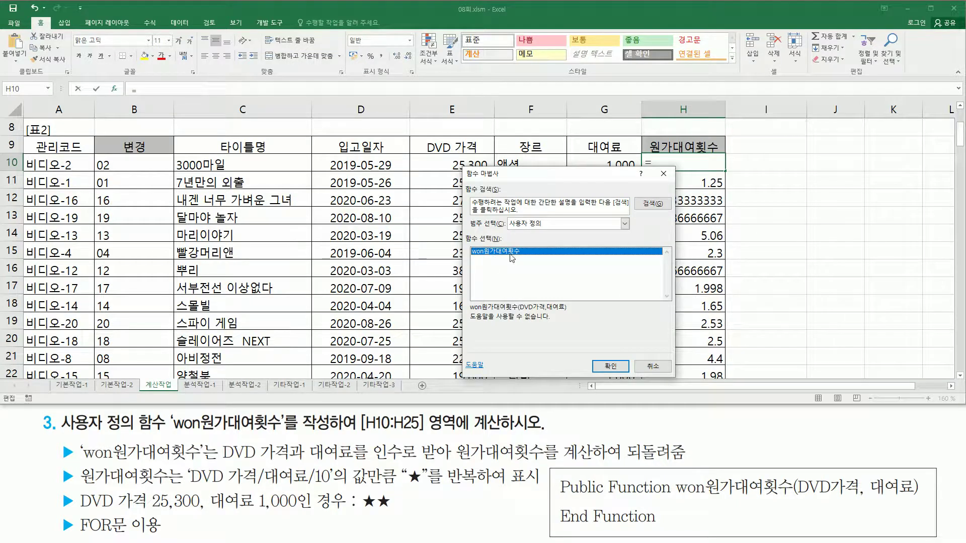
{"action": "left_click", "coordinate": [610, 365]}
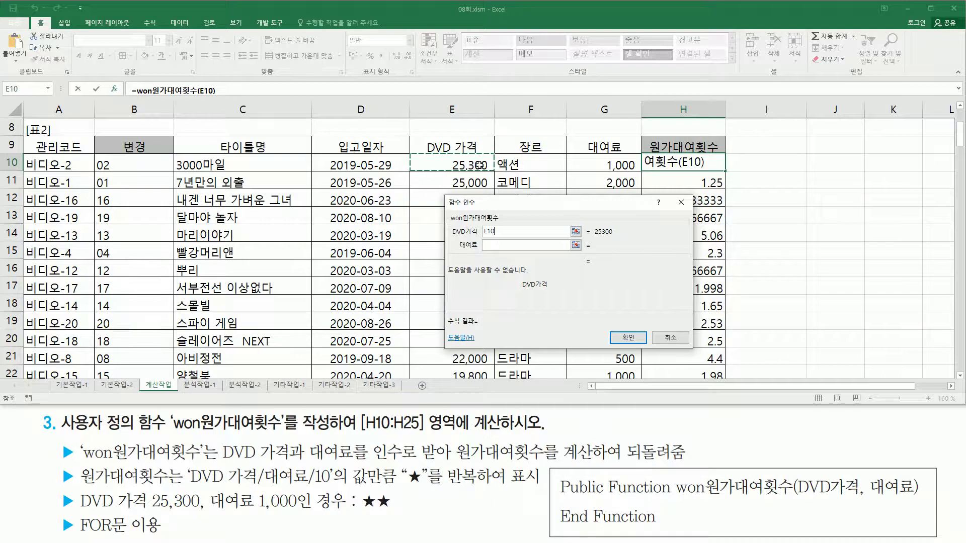
- Set the function's DVD가격 argument to E10 and its 대여료 argument to G10, and enter the formula
{"action": "left_click", "coordinate": [492, 245]}
{"action": "left_click", "coordinate": [598, 166]}
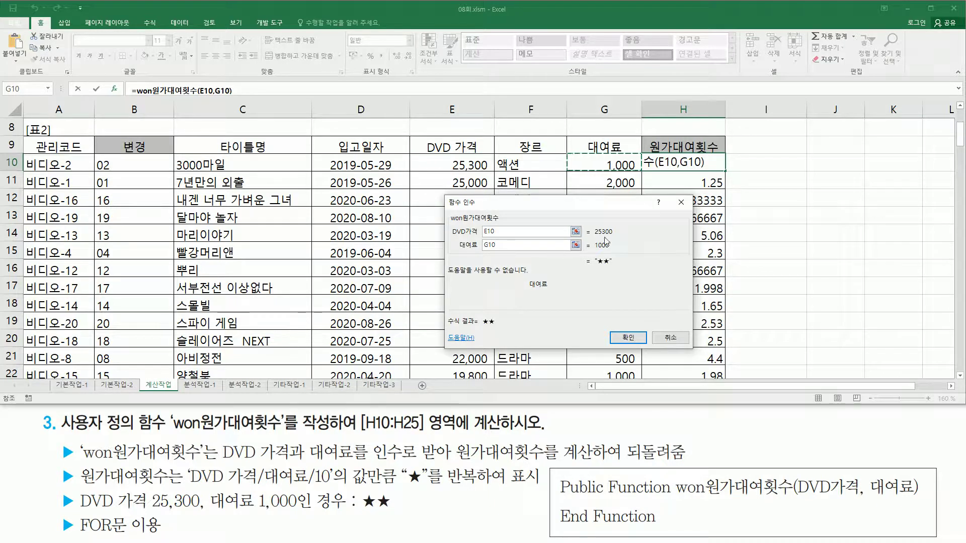
{"action": "left_click", "coordinate": [628, 339]}
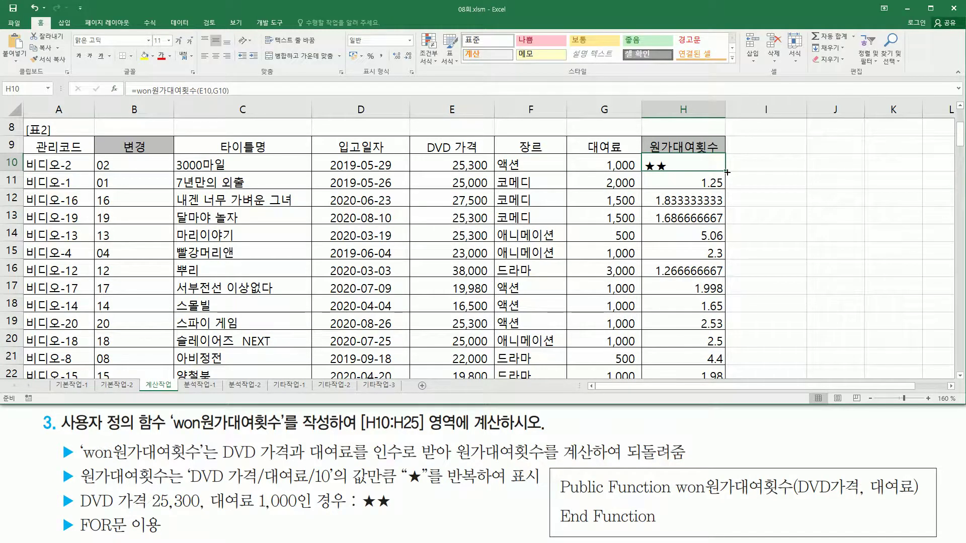
- Fill the won원가대여횟수 formula from H10 down through H25
{"action": "left_click_drag", "start_coordinate": [726, 184], "coordinate": [719, 340]}
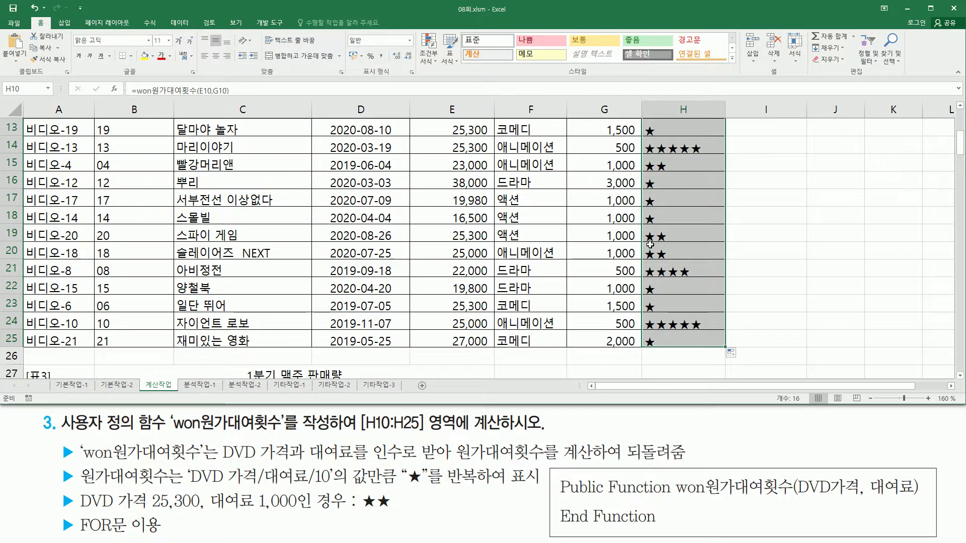
{"action": "left_click", "coordinate": [960, 106]}
{"action": "left_click", "coordinate": [959, 105]}
{"action": "left_click", "coordinate": [960, 106]}
{"action": "left_click", "coordinate": [960, 106]}
{"action": "left_click", "coordinate": [959, 106]}
{"action": "left_click", "coordinate": [719, 170]}
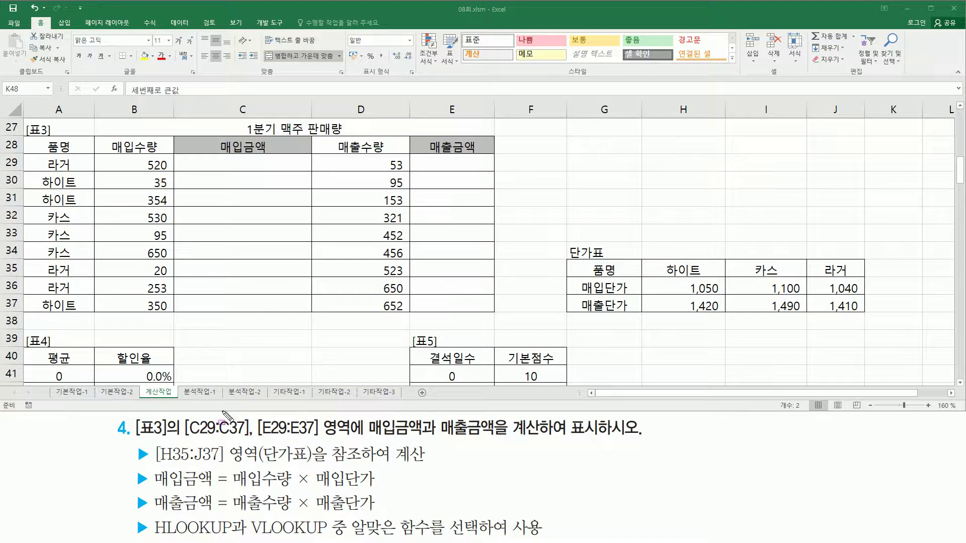
- Examine task 4's target ranges C29:C37 and E29:E37 in 표3 and the 단가표 they must reference
{"action": "left_click_drag", "start_coordinate": [136, 436], "coordinate": [167, 436]}
{"action": "mouse_move", "coordinate": [23, 118]}
{"action": "left_mouse_down"}
{"action": "mouse_move", "coordinate": [375, 311]}
{"action": "mouse_move", "coordinate": [498, 316]}
{"action": "left_mouse_up"}
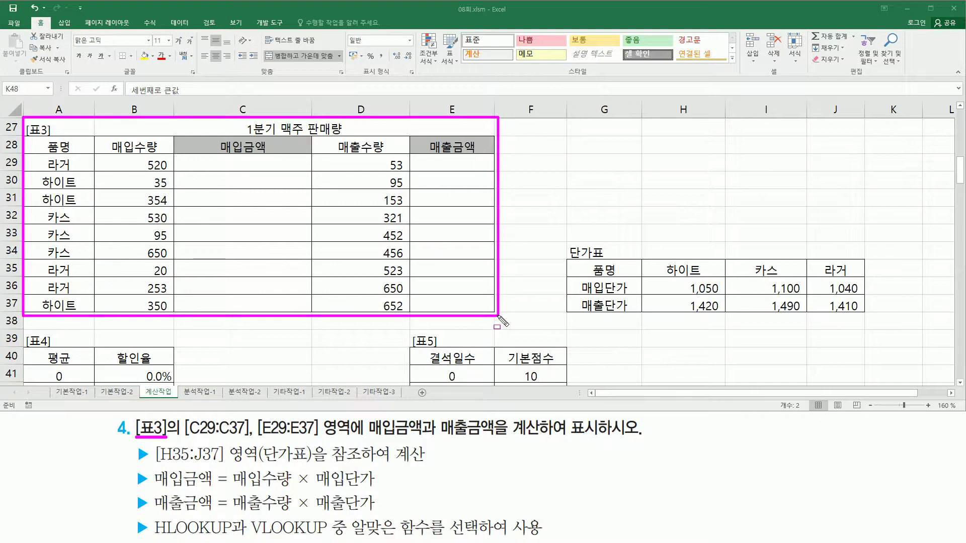
{"action": "left_click_drag", "start_coordinate": [188, 436], "coordinate": [239, 437]}
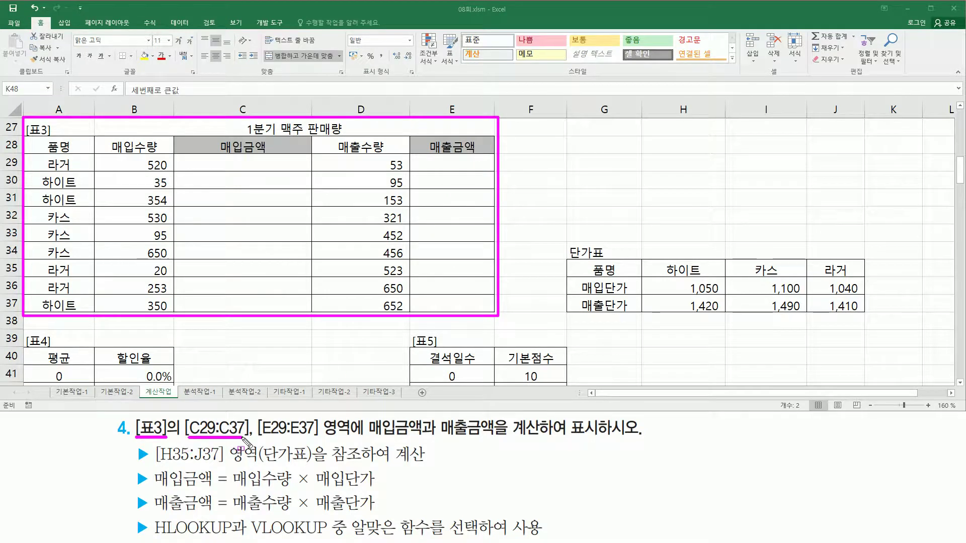
{"action": "mouse_move", "coordinate": [207, 159]}
{"action": "left_mouse_down"}
{"action": "mouse_move", "coordinate": [245, 244]}
{"action": "mouse_move", "coordinate": [301, 308]}
{"action": "mouse_move", "coordinate": [290, 308]}
{"action": "left_mouse_up"}
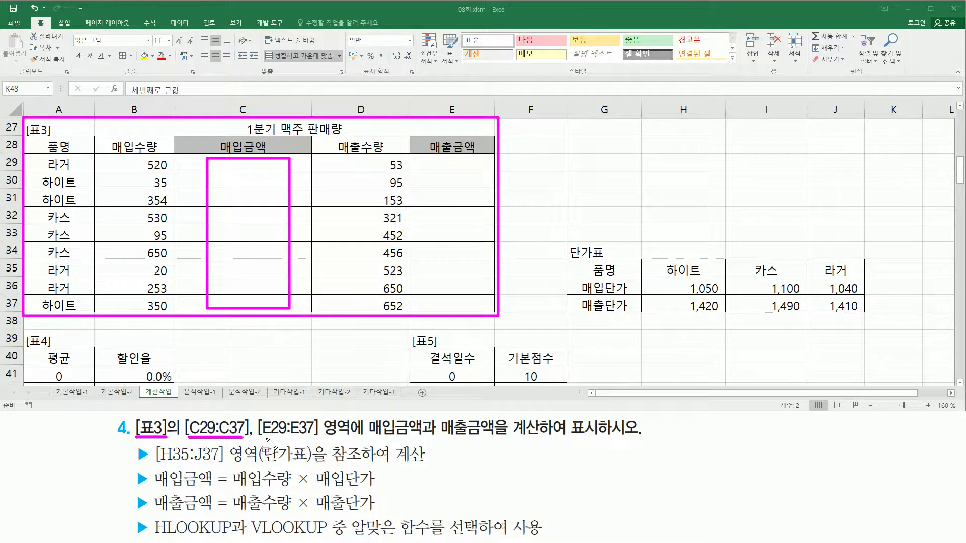
{"action": "left_click_drag", "start_coordinate": [260, 437], "coordinate": [317, 437]}
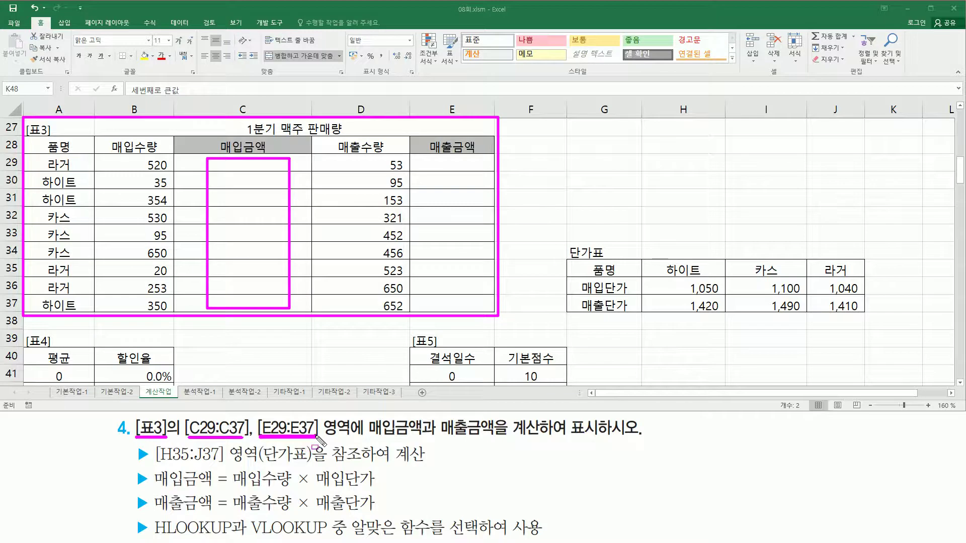
{"action": "left_click_drag", "start_coordinate": [427, 159], "coordinate": [480, 309]}
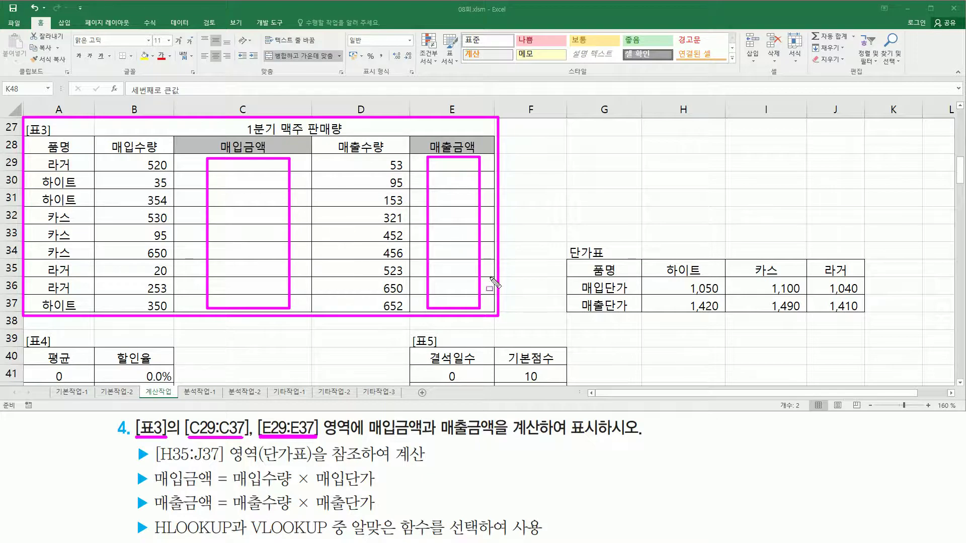
{"action": "left_click_drag", "start_coordinate": [367, 436], "coordinate": [503, 436]}
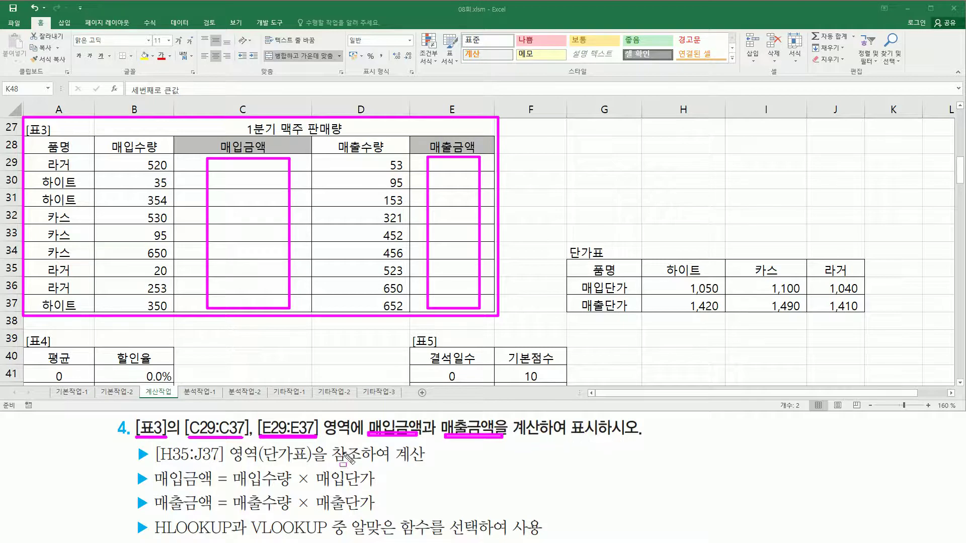
{"action": "mouse_move", "coordinate": [155, 464]}
{"action": "left_mouse_down"}
{"action": "mouse_move", "coordinate": [398, 466]}
{"action": "mouse_move", "coordinate": [432, 452]}
{"action": "left_mouse_up"}
{"action": "mouse_move", "coordinate": [567, 241]}
{"action": "left_mouse_down"}
{"action": "mouse_move", "coordinate": [573, 301]}
{"action": "mouse_move", "coordinate": [835, 329]}
{"action": "mouse_move", "coordinate": [872, 320]}
{"action": "left_mouse_up"}
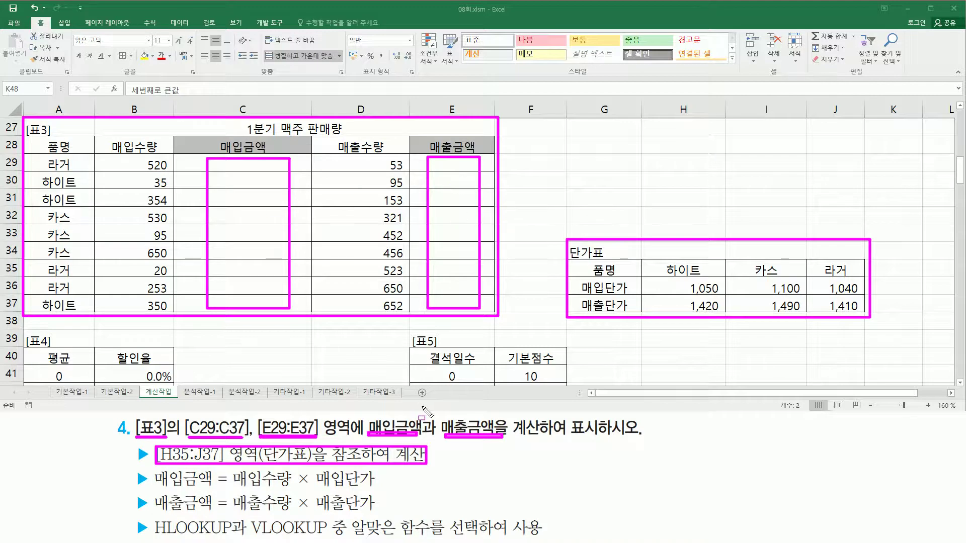
{"action": "key", "text": "e"}
- Trace how 매입금액 is calculated from the 매입수량 column and the 매입단가 row of 단가표
{"action": "left_click_drag", "start_coordinate": [152, 467], "coordinate": [215, 488]}
{"action": "left_click_drag", "start_coordinate": [215, 156], "coordinate": [290, 320]}
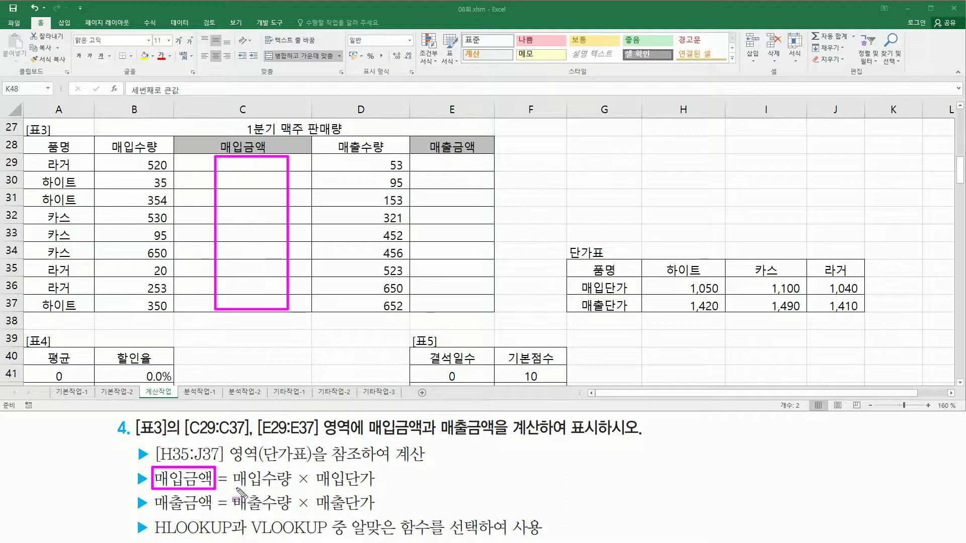
{"action": "left_click_drag", "start_coordinate": [233, 486], "coordinate": [375, 486]}
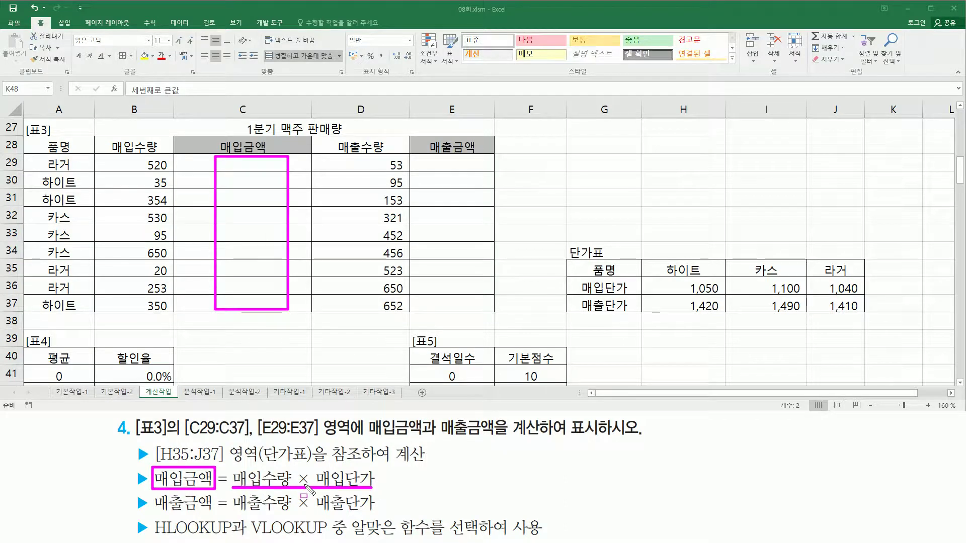
{"action": "mouse_move", "coordinate": [145, 155]}
{"action": "left_mouse_down"}
{"action": "mouse_move", "coordinate": [146, 232]}
{"action": "mouse_move", "coordinate": [166, 310]}
{"action": "left_mouse_up"}
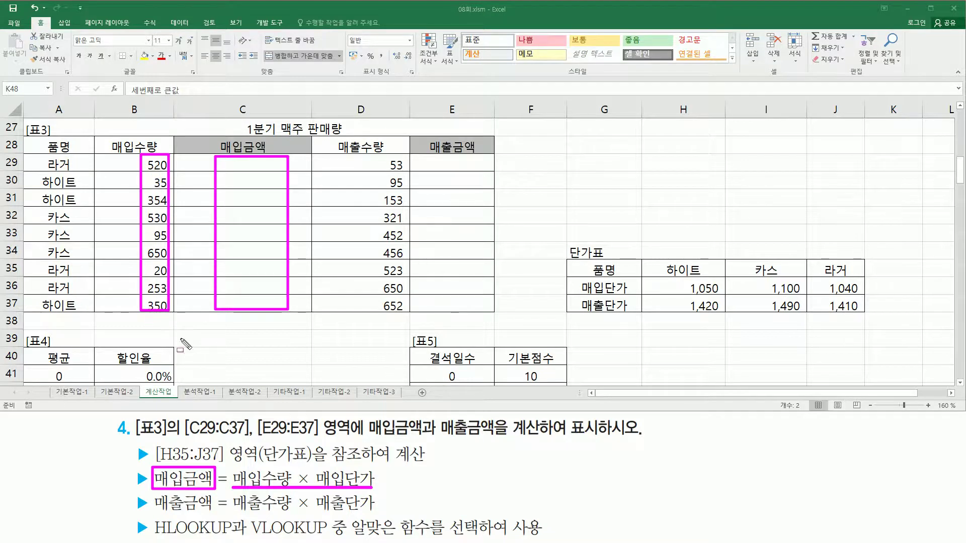
{"action": "left_click_drag", "start_coordinate": [314, 466], "coordinate": [377, 489]}
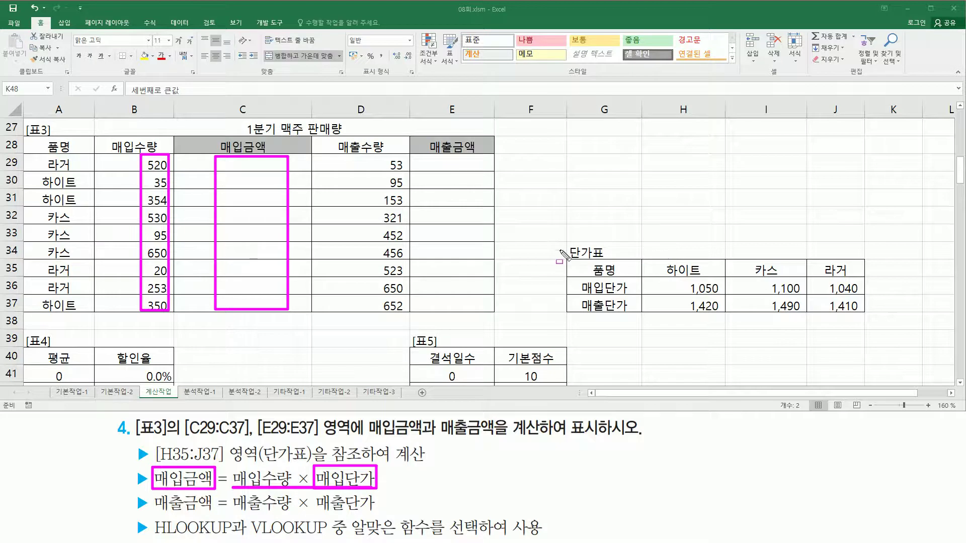
{"action": "mouse_move", "coordinate": [564, 239]}
{"action": "left_mouse_down"}
{"action": "mouse_move", "coordinate": [746, 313]}
{"action": "mouse_move", "coordinate": [869, 320]}
{"action": "left_mouse_up"}
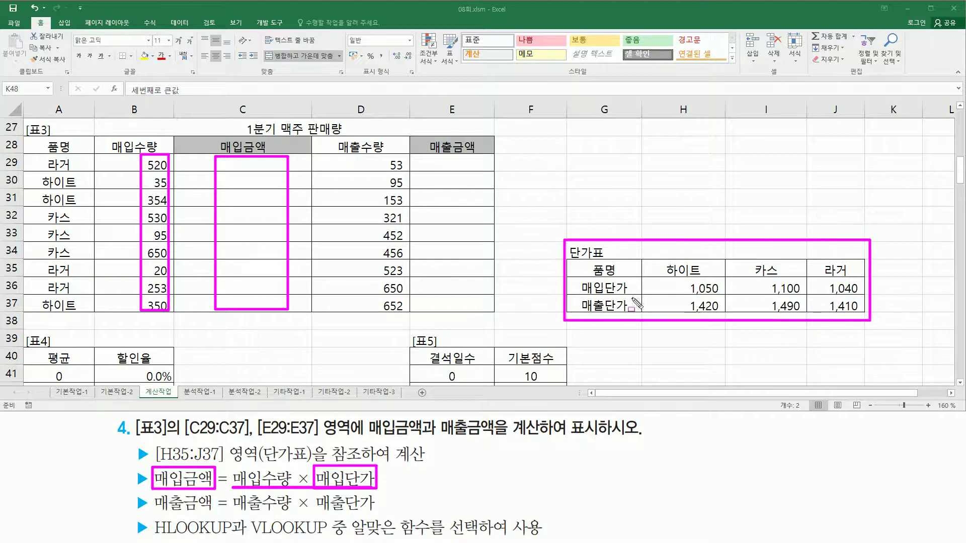
{"action": "mouse_move", "coordinate": [576, 279]}
{"action": "left_mouse_down"}
{"action": "mouse_move", "coordinate": [586, 289]}
{"action": "mouse_move", "coordinate": [861, 296]}
{"action": "left_mouse_up"}
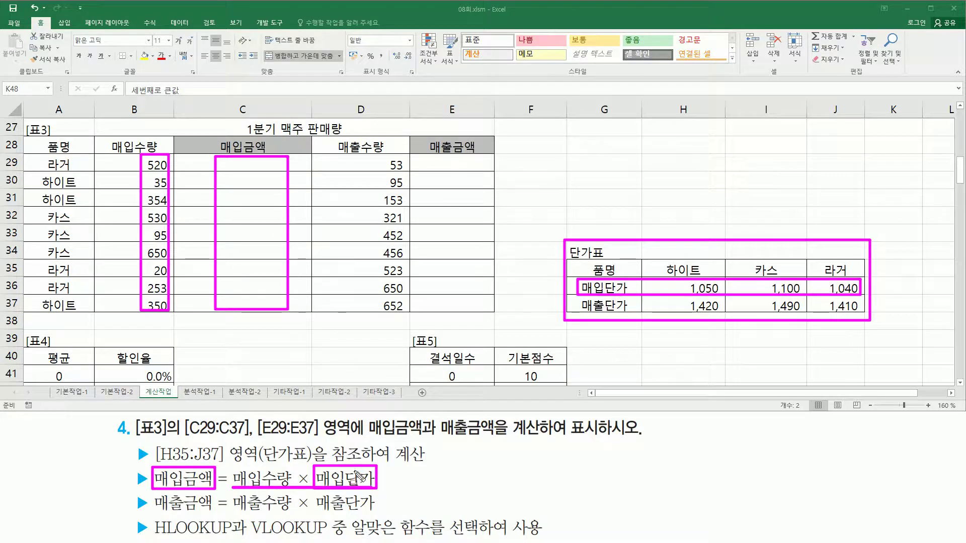
{"action": "mouse_move", "coordinate": [232, 160]}
{"action": "left_mouse_down"}
{"action": "mouse_move", "coordinate": [243, 261]}
{"action": "mouse_move", "coordinate": [266, 301]}
{"action": "left_mouse_up"}
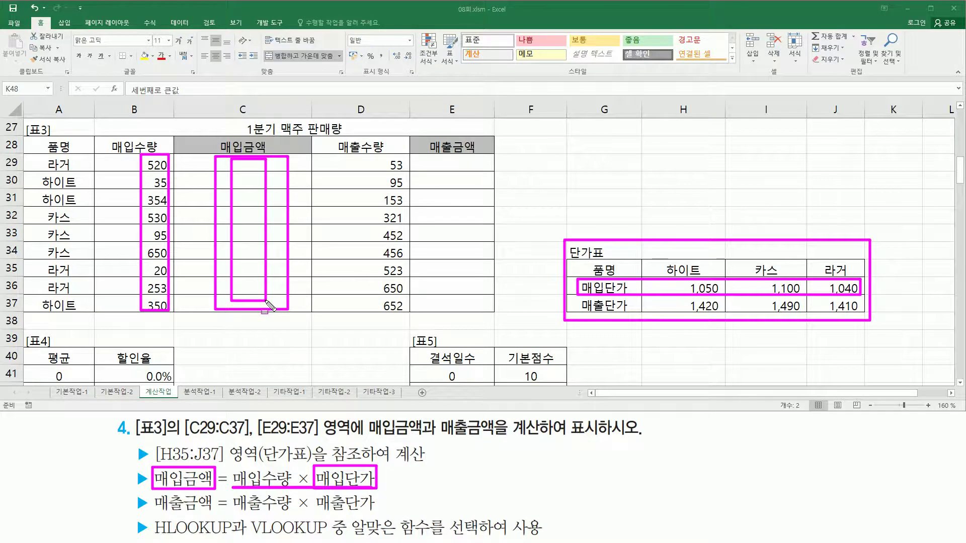
{"action": "key", "text": "Escape"}
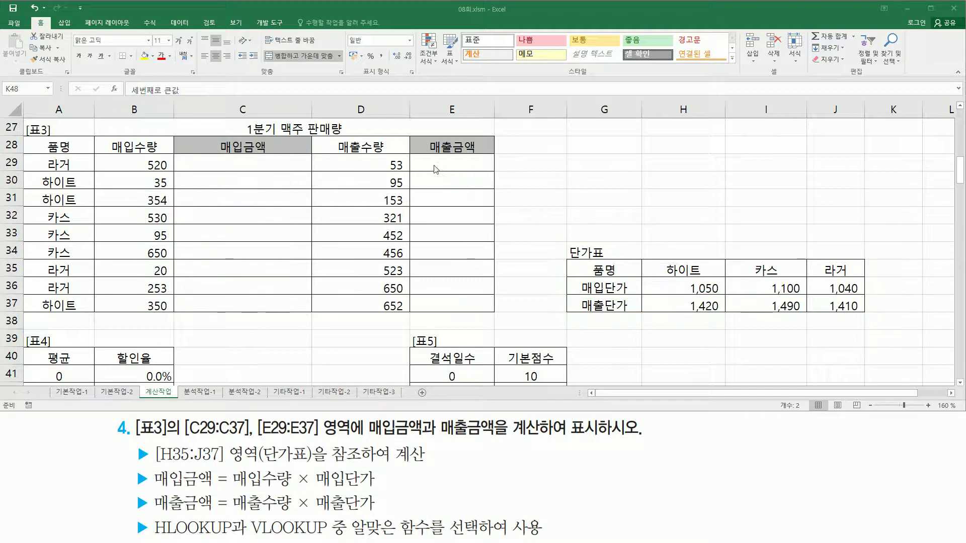
- Trace how 매출금액 is calculated from the 매출수량 column and the 매출단가 row of 단가표
{"action": "left_click_drag", "start_coordinate": [431, 160], "coordinate": [473, 309]}
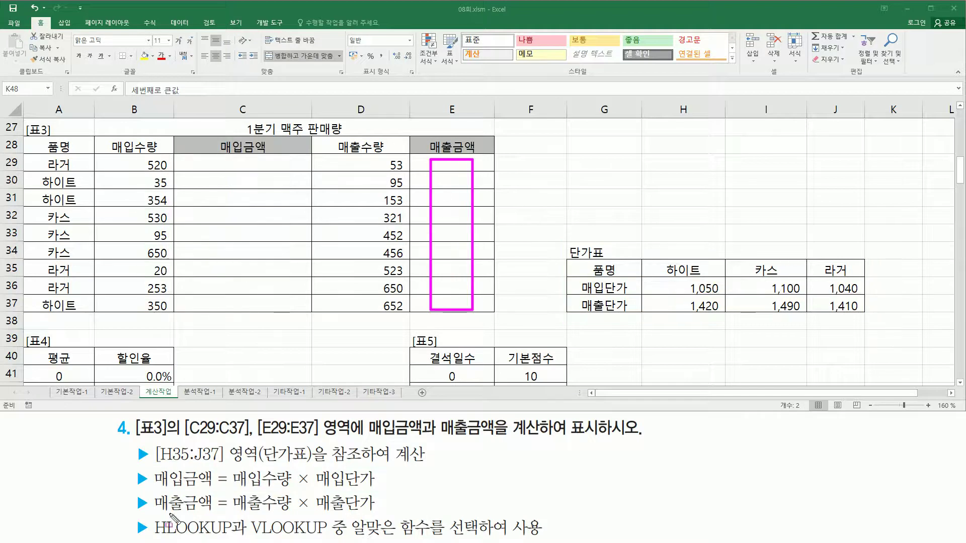
{"action": "mouse_move", "coordinate": [161, 515]}
{"action": "left_mouse_down"}
{"action": "mouse_move", "coordinate": [321, 513]}
{"action": "mouse_move", "coordinate": [297, 514]}
{"action": "left_mouse_up"}
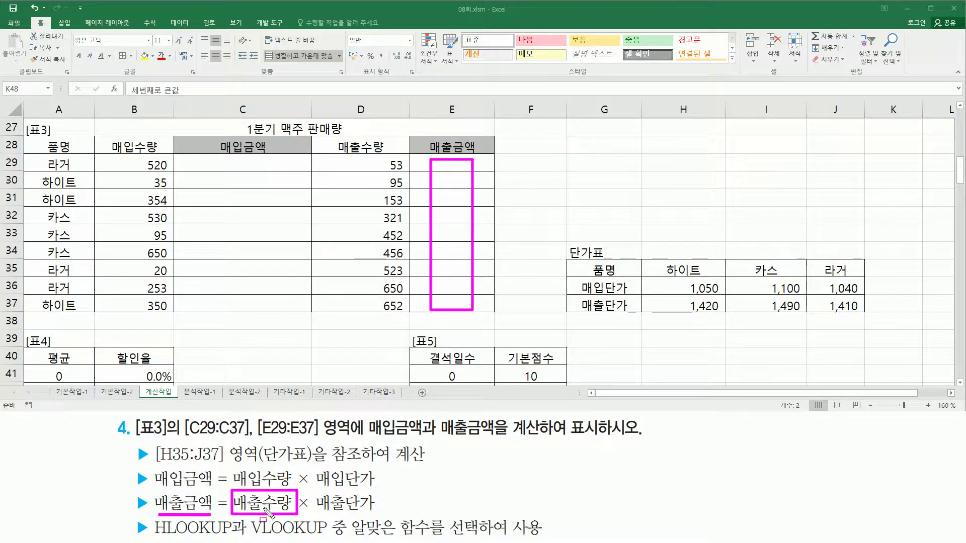
{"action": "mouse_move", "coordinate": [376, 158]}
{"action": "left_mouse_down"}
{"action": "mouse_move", "coordinate": [403, 334]}
{"action": "mouse_move", "coordinate": [406, 314]}
{"action": "left_mouse_up"}
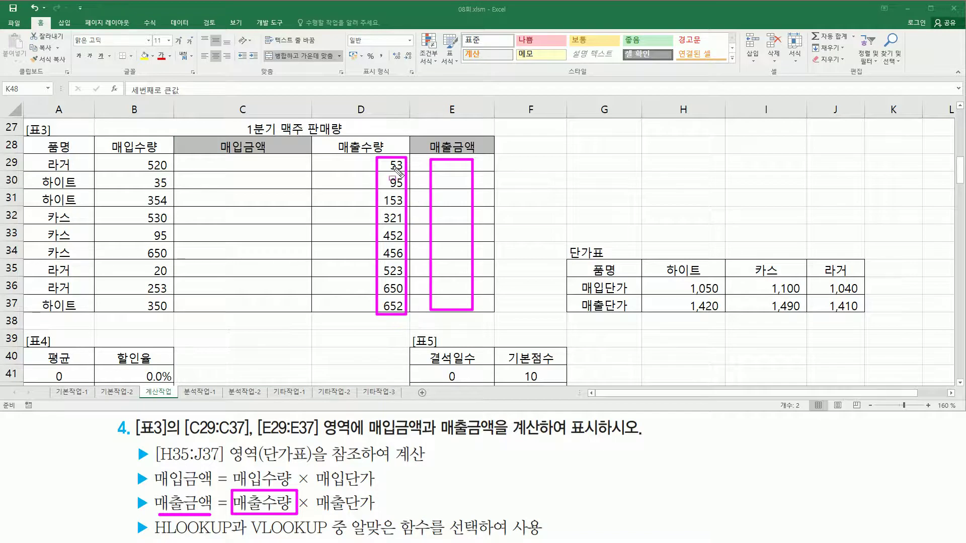
{"action": "left_click_drag", "start_coordinate": [312, 513], "coordinate": [375, 514]}
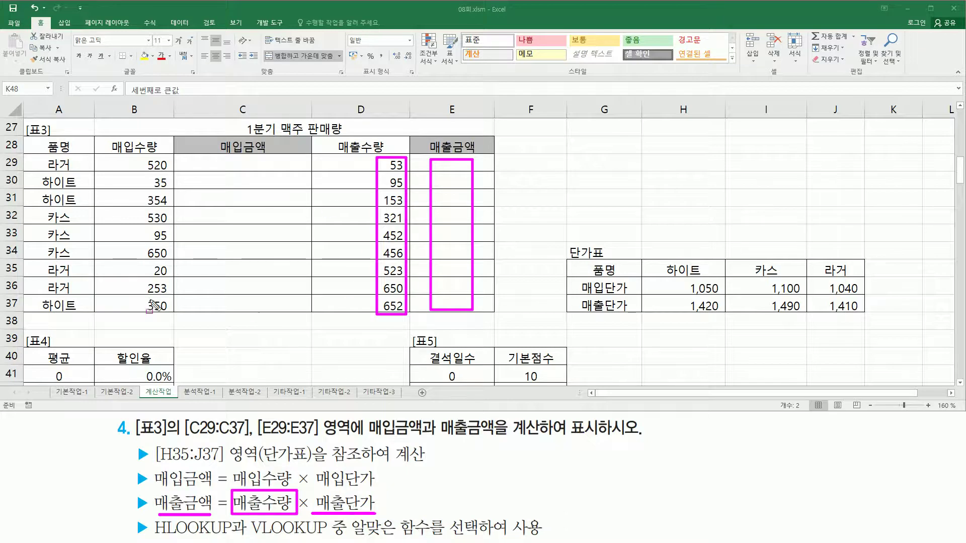
{"action": "mouse_move", "coordinate": [564, 241]}
{"action": "left_mouse_down"}
{"action": "mouse_move", "coordinate": [636, 308]}
{"action": "mouse_move", "coordinate": [875, 319]}
{"action": "left_mouse_up"}
{"action": "left_click_drag", "start_coordinate": [577, 298], "coordinate": [859, 313]}
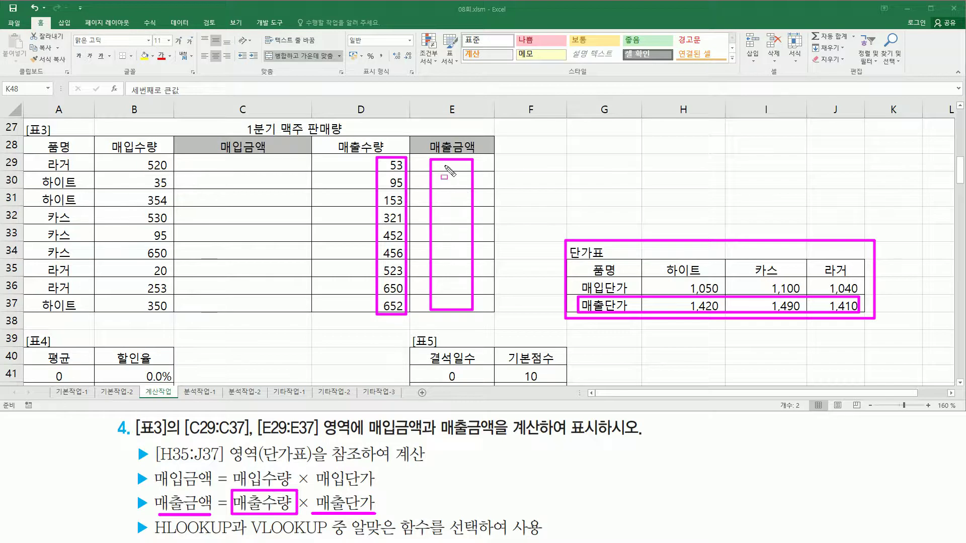
{"action": "key", "text": "Escape"}
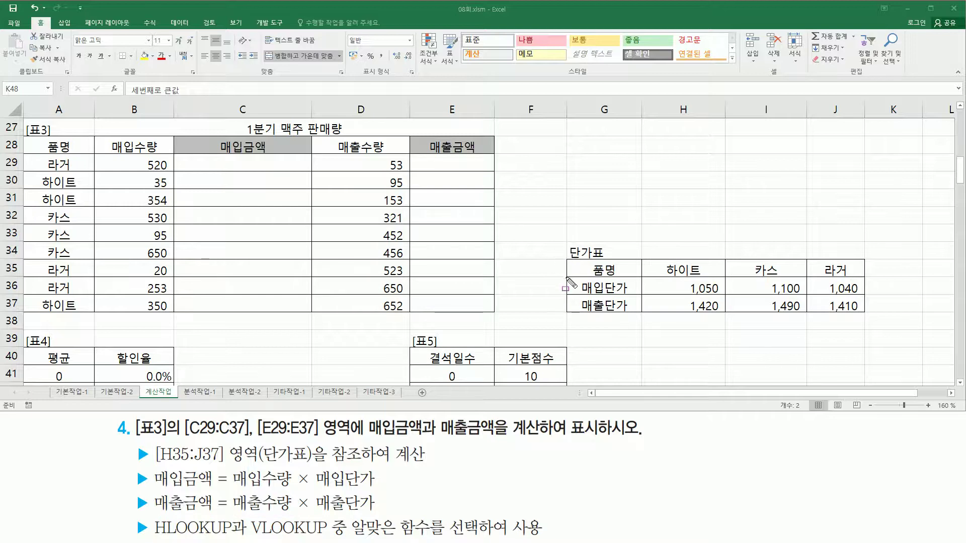
- Examine how 단가표 lays out its product names and prices to choose between HLOOKUP and VLOOKUP
{"action": "mouse_move", "coordinate": [572, 288]}
{"action": "left_mouse_down"}
{"action": "mouse_move", "coordinate": [619, 296]}
{"action": "mouse_move", "coordinate": [863, 288]}
{"action": "left_mouse_up"}
{"action": "left_click_drag", "start_coordinate": [576, 305], "coordinate": [875, 305]}
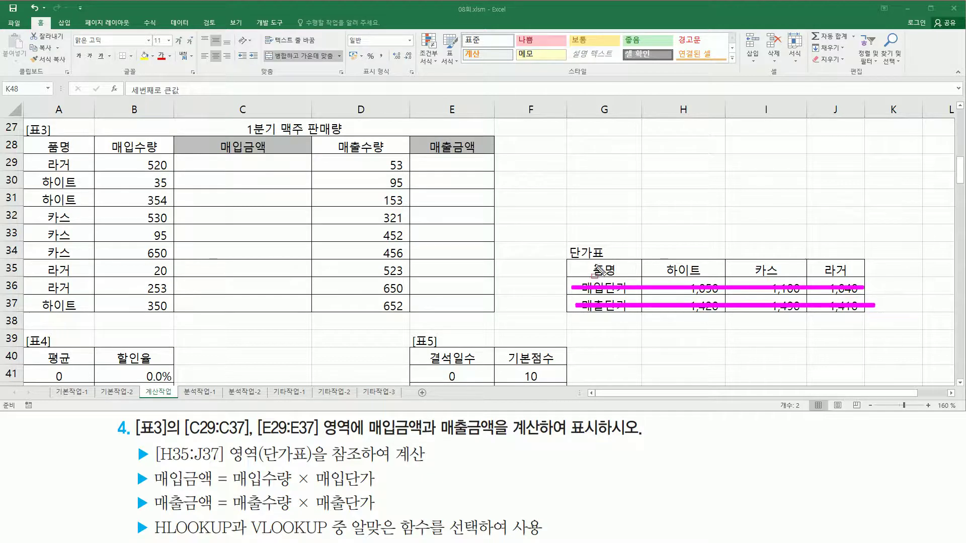
{"action": "left_click_drag", "start_coordinate": [581, 267], "coordinate": [870, 267]}
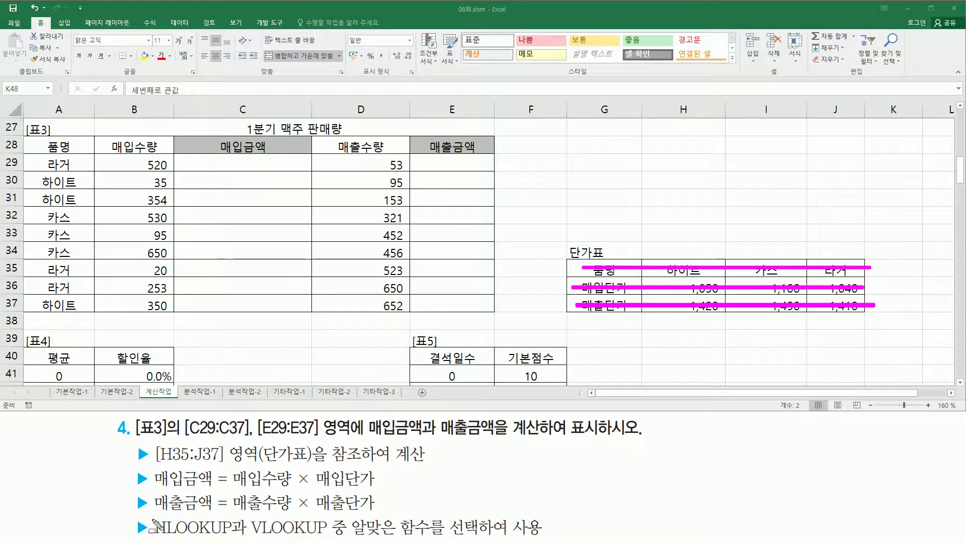
{"action": "mouse_move", "coordinate": [153, 518]}
{"action": "left_mouse_down"}
{"action": "mouse_move", "coordinate": [167, 536]}
{"action": "mouse_move", "coordinate": [234, 537]}
{"action": "left_mouse_up"}
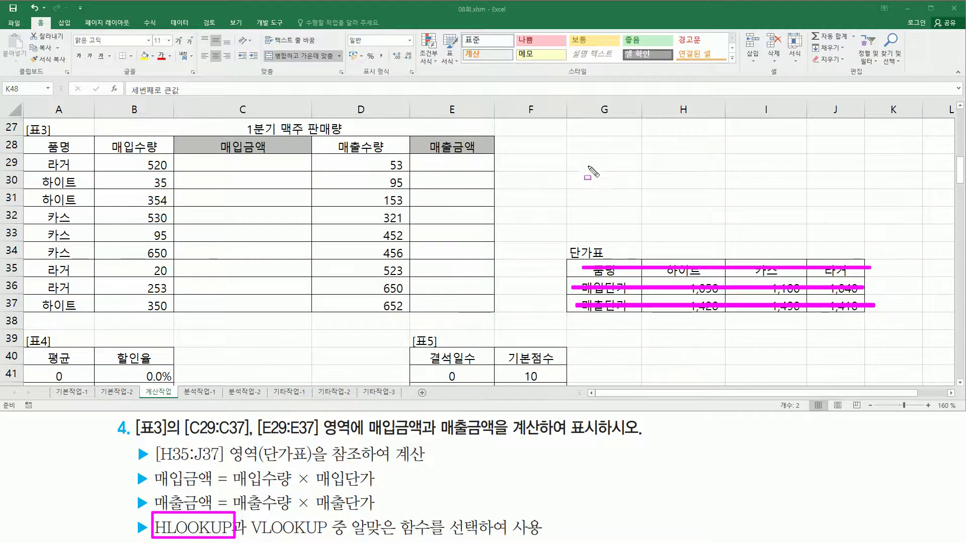
{"action": "key", "text": "Escape"}
{"action": "mouse_move", "coordinate": [644, 276]}
{"action": "left_mouse_down"}
{"action": "mouse_move", "coordinate": [714, 311]}
{"action": "mouse_move", "coordinate": [865, 313]}
{"action": "left_mouse_up"}
{"action": "mouse_move", "coordinate": [662, 260]}
{"action": "left_mouse_down"}
{"action": "mouse_move", "coordinate": [732, 281]}
{"action": "mouse_move", "coordinate": [854, 275]}
{"action": "left_mouse_up"}
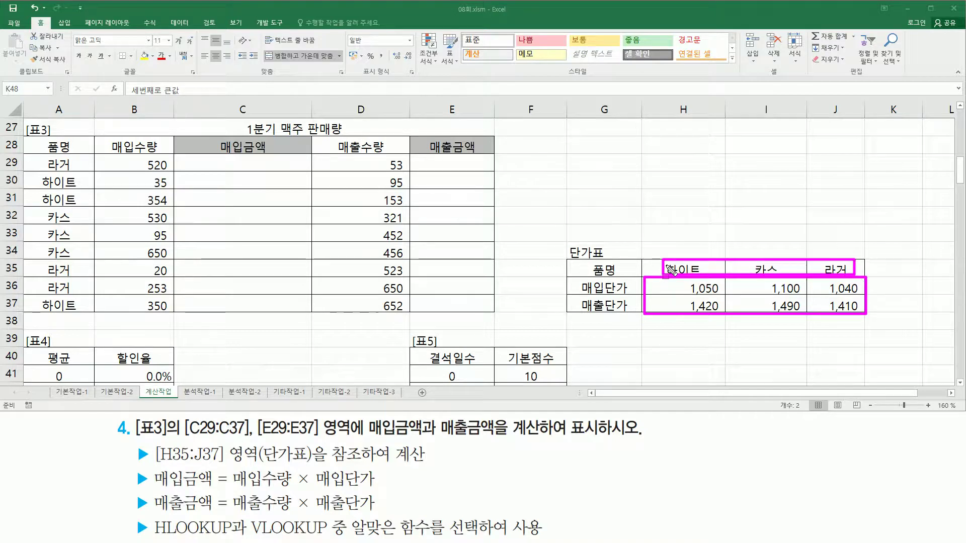
{"action": "key", "text": "Escape"}
- Enter the syntax note "hlookup( 찾을값 , 참조범위 $ , 행번호 , 옵션 )" in G28
{"action": "left_click", "coordinate": [596, 142]}
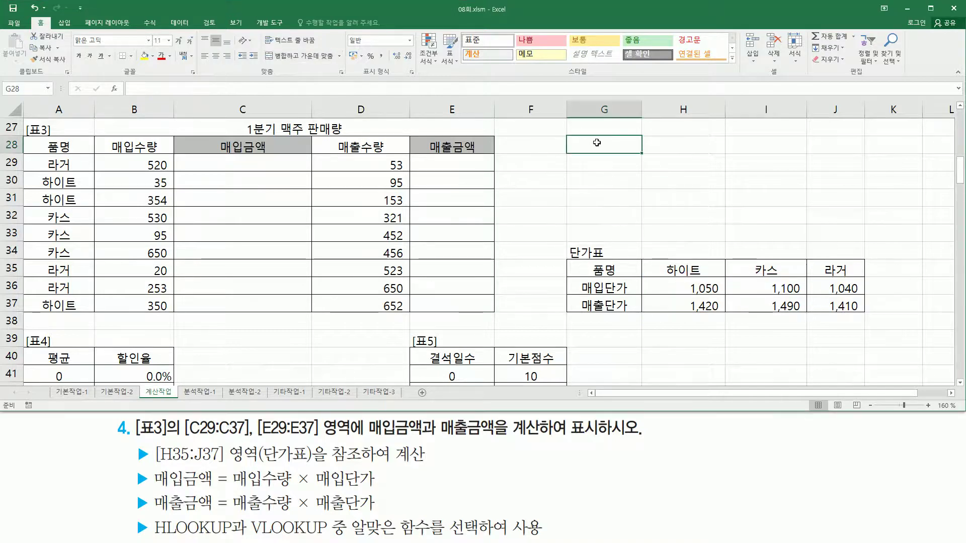
{"action": "type", "text": "ㅚㅐ"}
{"action": "key", "text": "BackSpace"}
{"action": "key", "text": "BackSpace"}
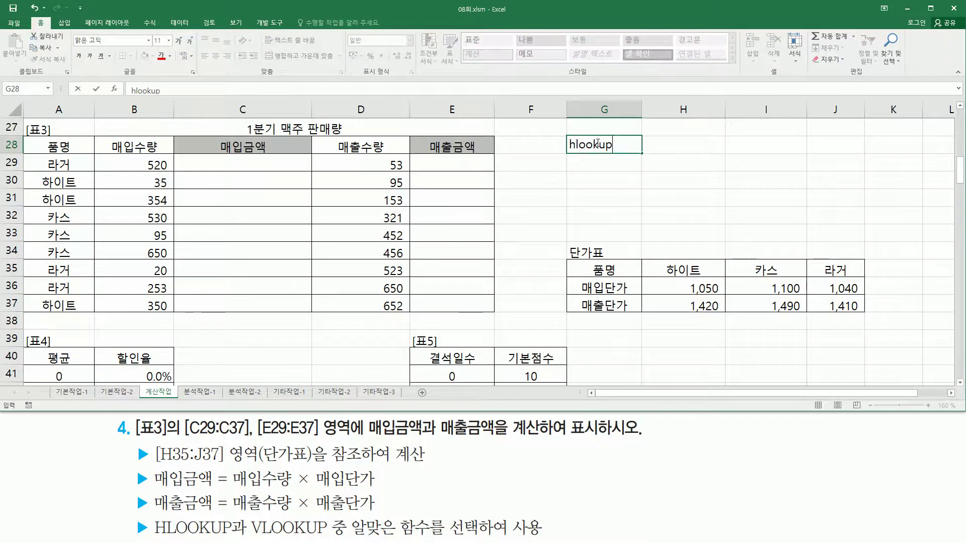
{"action": "type", "text": "hlookup( 찾"}
{"action": "type", "text": "을값 "}
{"action": "type", "text": ", 참조범"}
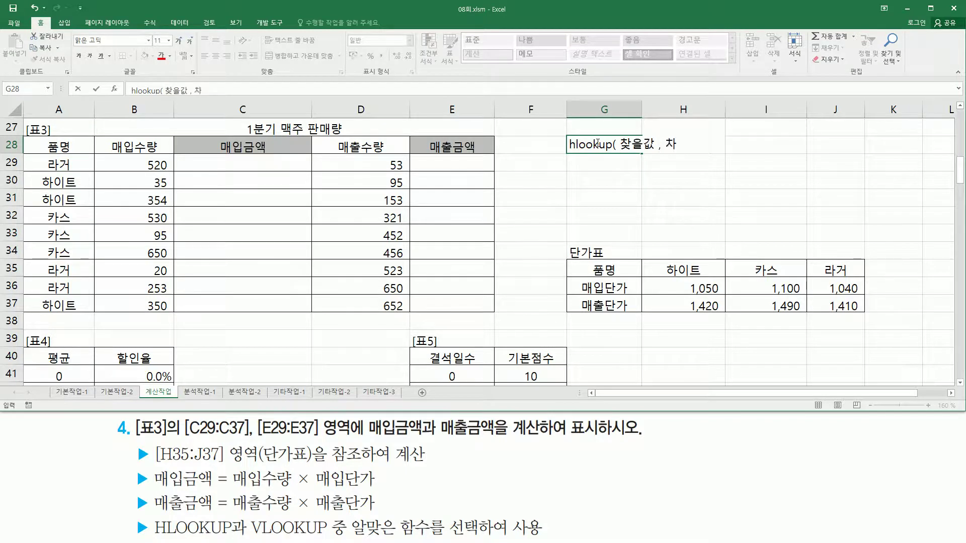
{"action": "type", "text": "위"}
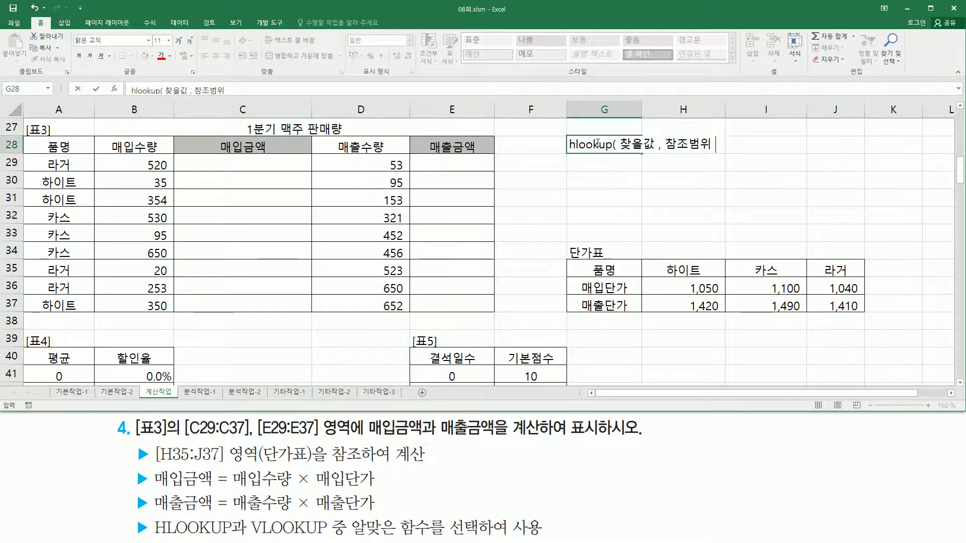
{"action": "mouse_move", "coordinate": [644, 260]}
{"action": "left_mouse_down"}
{"action": "mouse_move", "coordinate": [757, 312]}
{"action": "mouse_move", "coordinate": [865, 314]}
{"action": "left_mouse_up"}
{"action": "mouse_move", "coordinate": [218, 158]}
{"action": "left_mouse_down"}
{"action": "mouse_move", "coordinate": [267, 157]}
{"action": "mouse_move", "coordinate": [269, 182]}
{"action": "left_mouse_up"}
{"action": "mouse_move", "coordinate": [217, 196]}
{"action": "left_mouse_down"}
{"action": "mouse_move", "coordinate": [270, 208]}
{"action": "mouse_move", "coordinate": [258, 229]}
{"action": "left_mouse_up"}
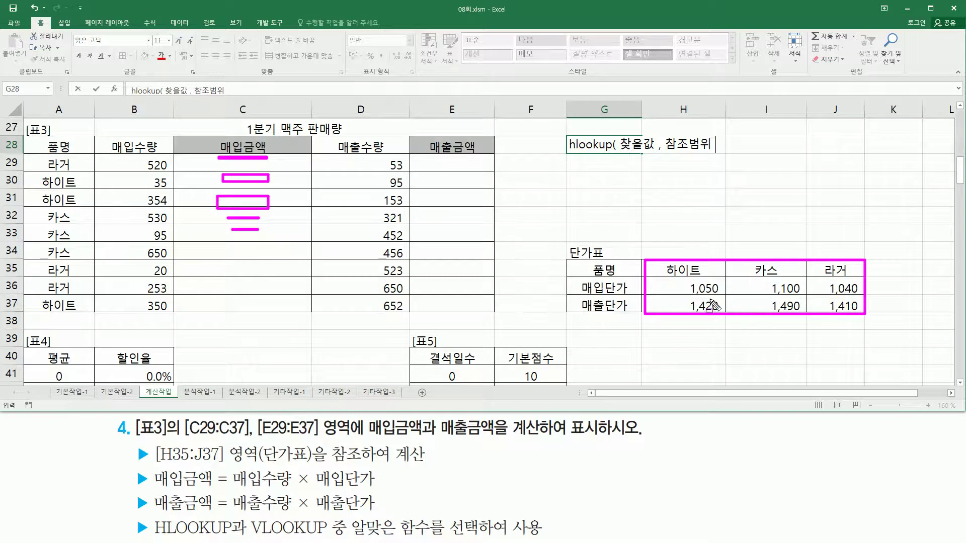
{"action": "key", "text": "Escape"}
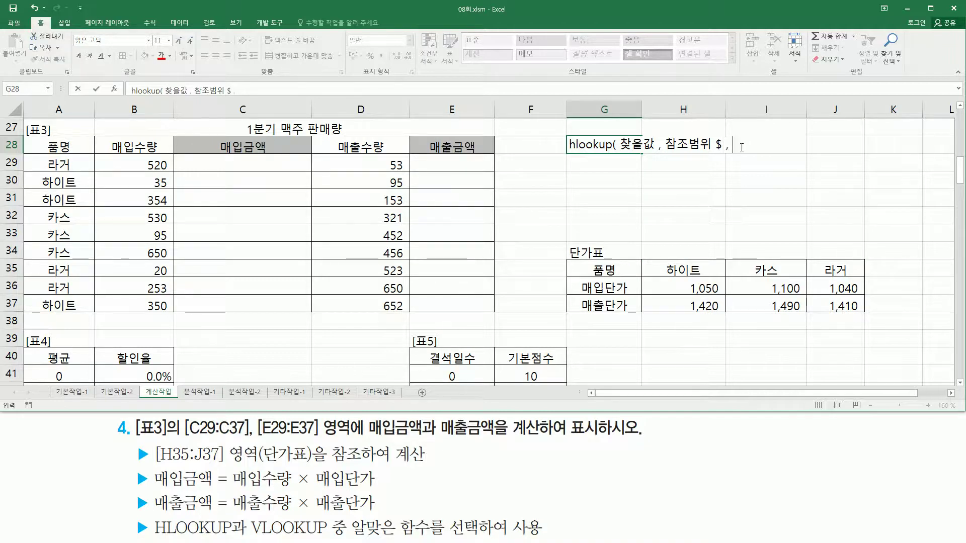
{"action": "type", "text": ", 행번호 , 옵션"}
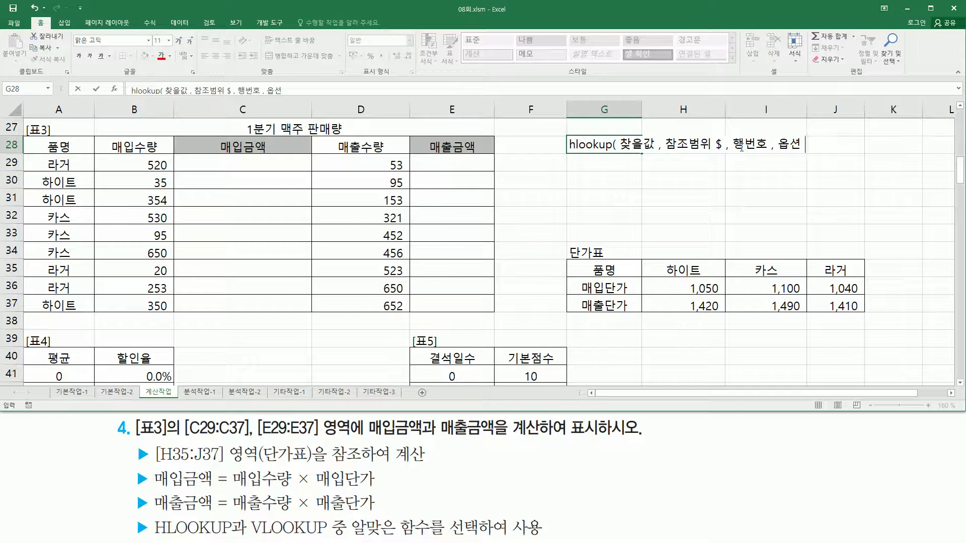
{"action": "key", "text": "Return"}
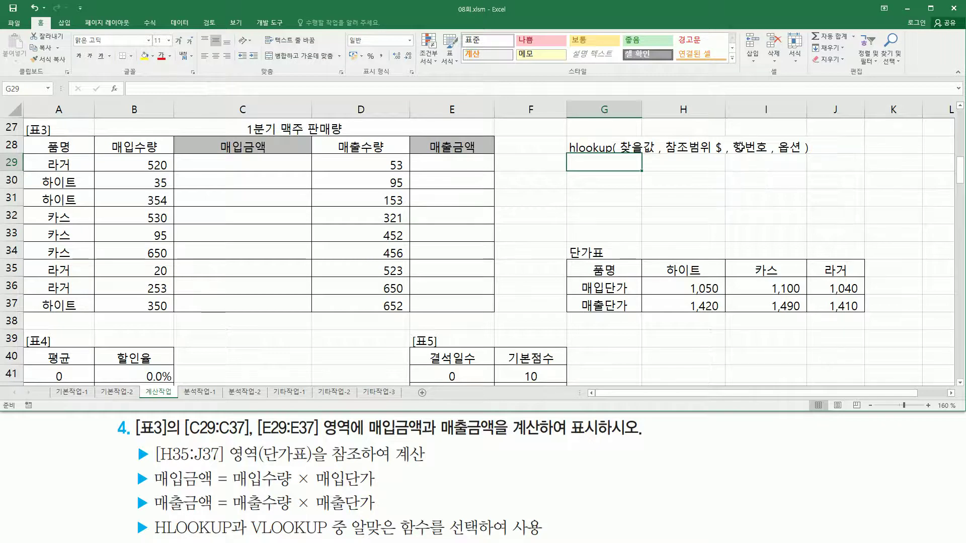
- Write the option note "true(생략) - 근사값" in G29, below the syntax note
{"action": "type", "text": "tr"}
{"action": "type", "text": "ue(ㅅ"}
{"action": "type", "text": "략) -"}
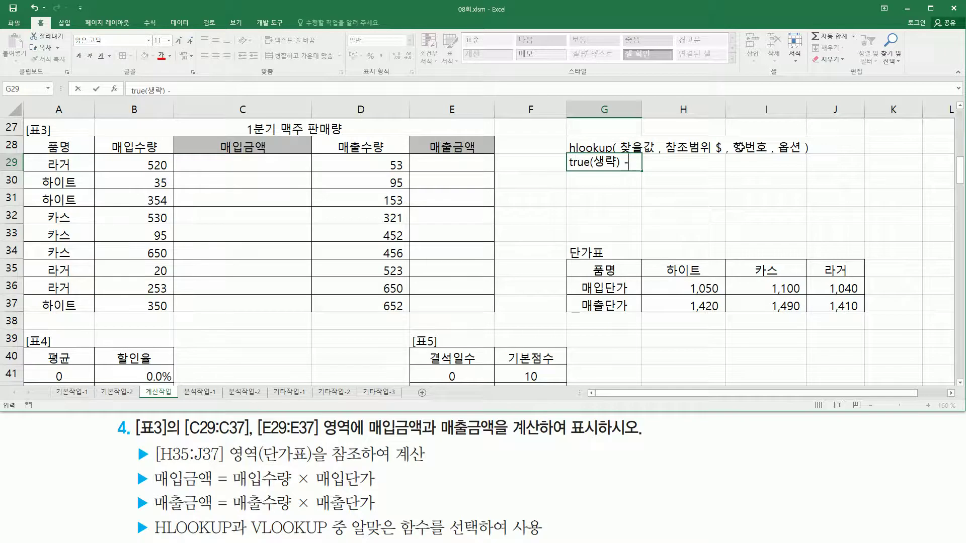
{"action": "left_click_drag", "start_coordinate": [620, 155], "coordinate": [725, 153]}
{"action": "key", "text": "Escape"}
{"action": "type", "text": "ㄱㅡㄴㅅㅏㄱㅏㅂㅅ"}
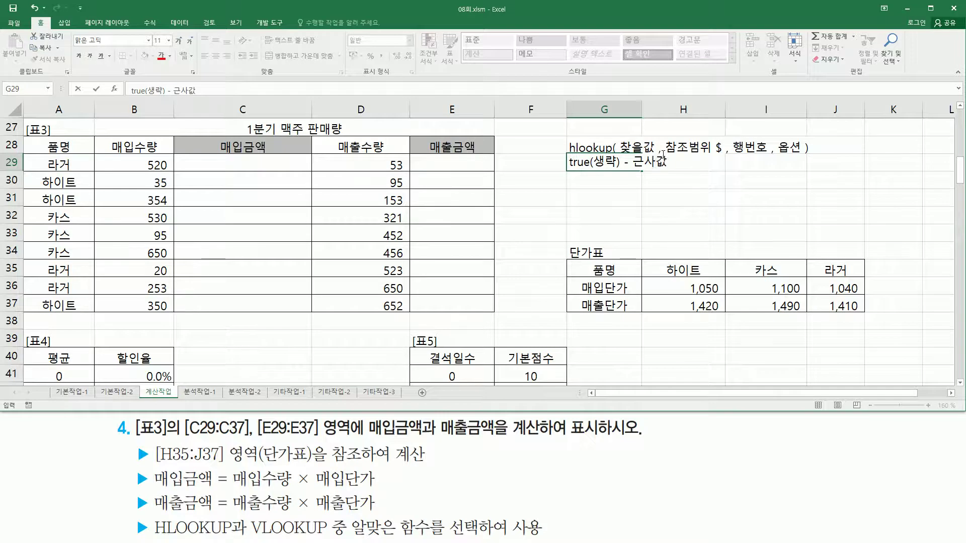
- Add the second option note "false - 정확하게 일치하는 값" in I29
{"action": "key", "text": "Right"}
{"action": "key", "text": "Right"}
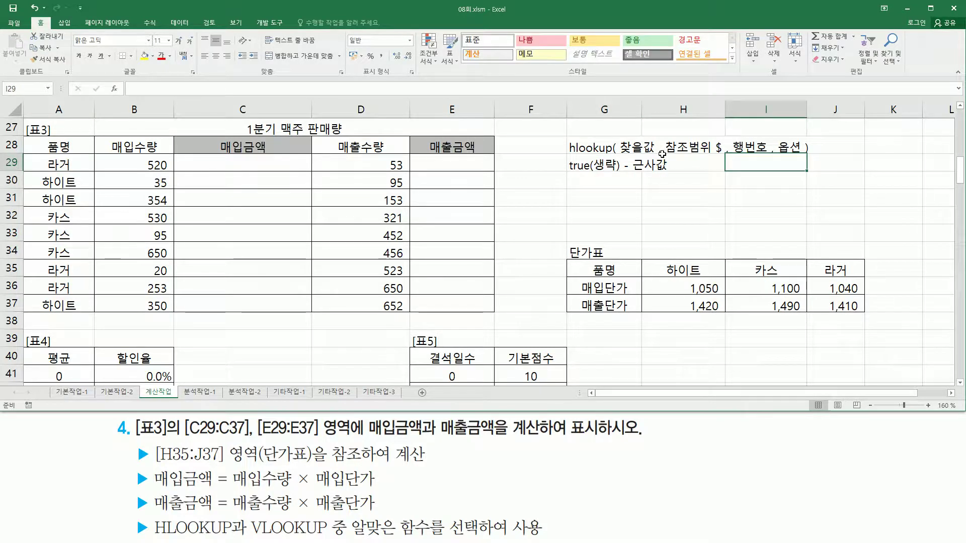
{"action": "type", "text": "false -"}
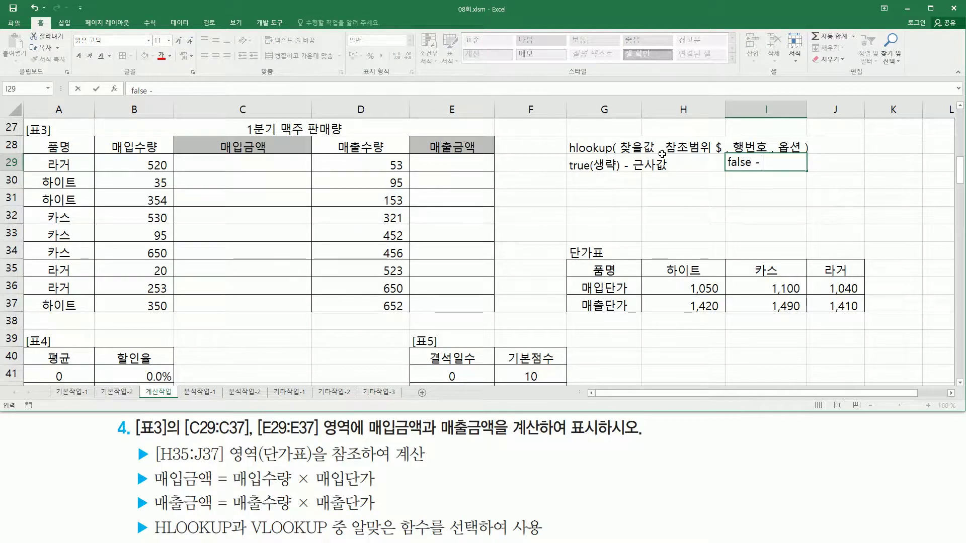
{"action": "mouse_move", "coordinate": [620, 158]}
{"action": "left_mouse_down"}
{"action": "mouse_move", "coordinate": [659, 137]}
{"action": "mouse_move", "coordinate": [693, 155]}
{"action": "mouse_move", "coordinate": [722, 155]}
{"action": "left_mouse_up"}
{"action": "key", "text": "Escape"}
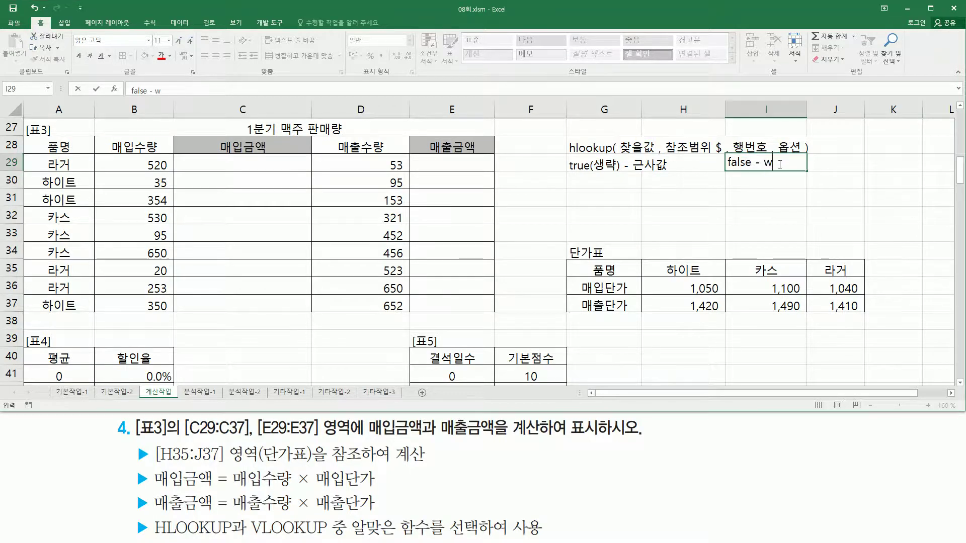
{"action": "key", "text": "BackSpace"}
{"action": "type", "text": "정"}
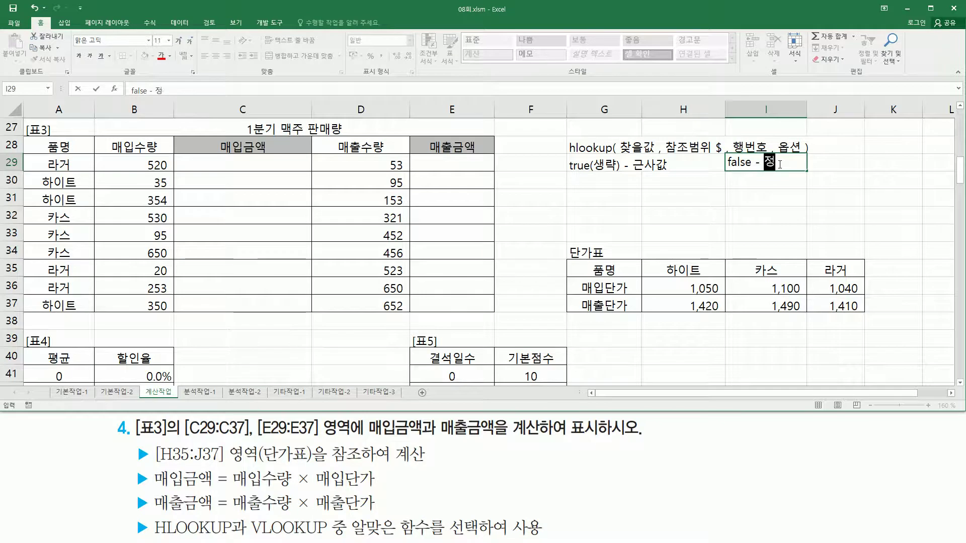
{"action": "type", "text": "확하게 일치"}
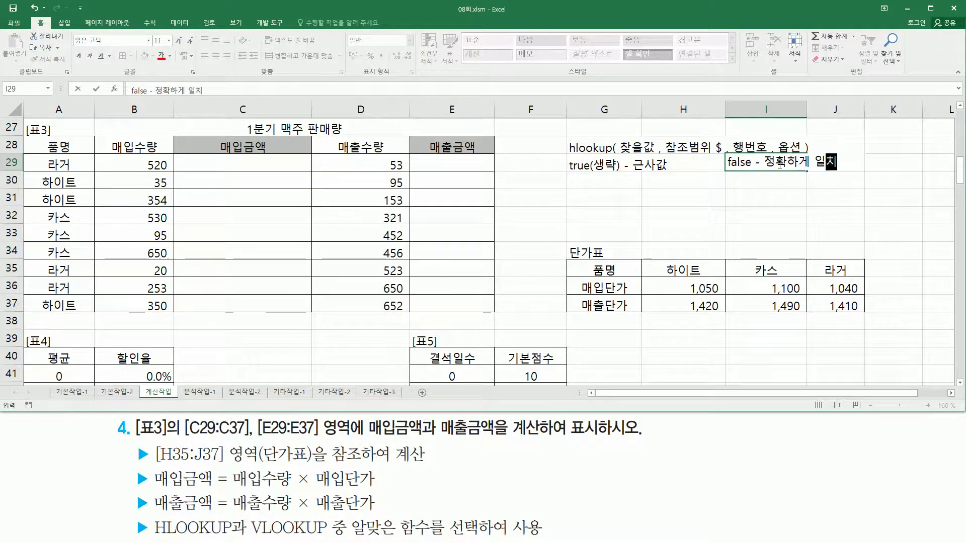
{"action": "type", "text": "하는 ㄱ"}
{"action": "type", "text": "값"}
{"action": "key", "text": "Return"}
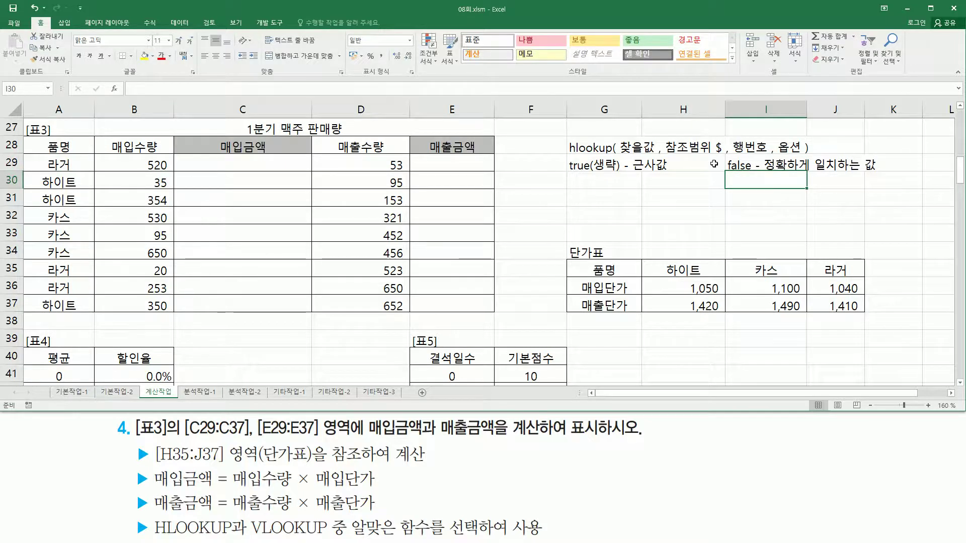
- Match the HLOOKUP arguments 찾을값, 참조범위 and 옵션 to A29, 단가표's H35:J37 and false
{"action": "mouse_move", "coordinate": [643, 261]}
{"action": "left_mouse_down"}
{"action": "mouse_move", "coordinate": [645, 284]}
{"action": "mouse_move", "coordinate": [878, 318]}
{"action": "mouse_move", "coordinate": [869, 317]}
{"action": "left_mouse_up"}
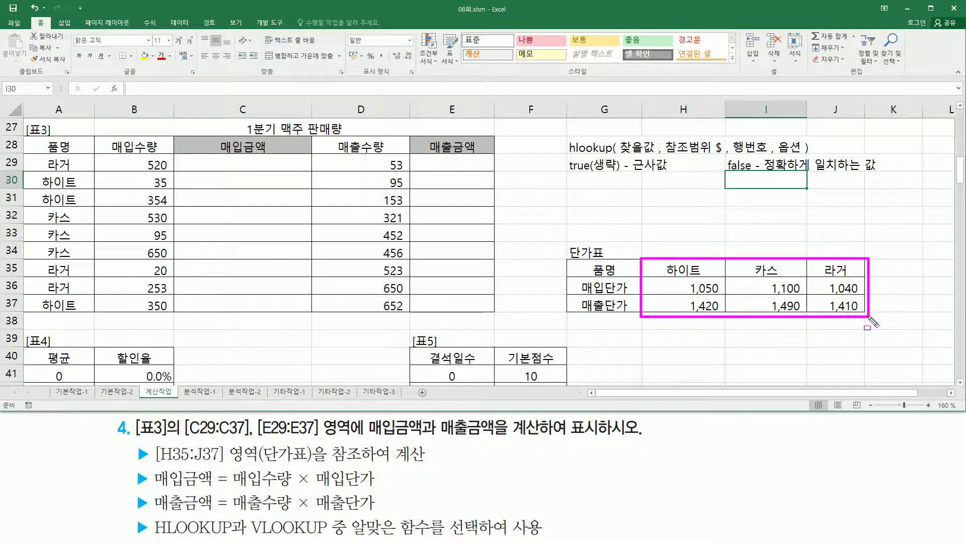
{"action": "left_click_drag", "start_coordinate": [39, 156], "coordinate": [77, 173]}
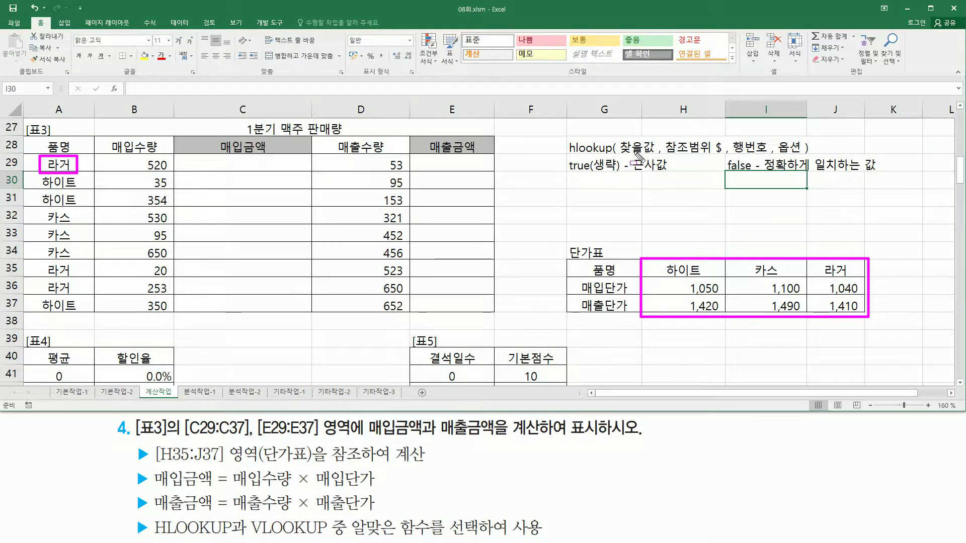
{"action": "left_click_drag", "start_coordinate": [621, 156], "coordinate": [723, 154]}
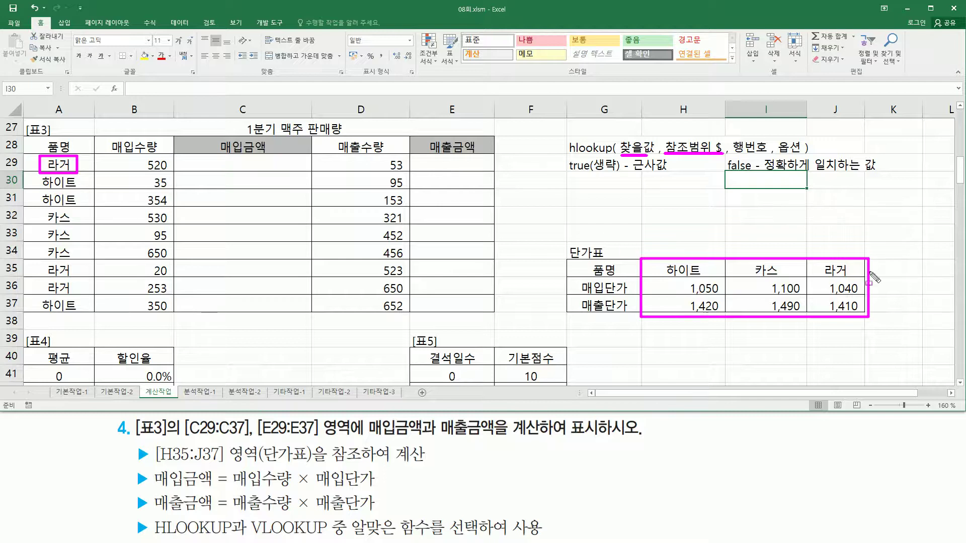
{"action": "left_click_drag", "start_coordinate": [768, 171], "coordinate": [877, 171]}
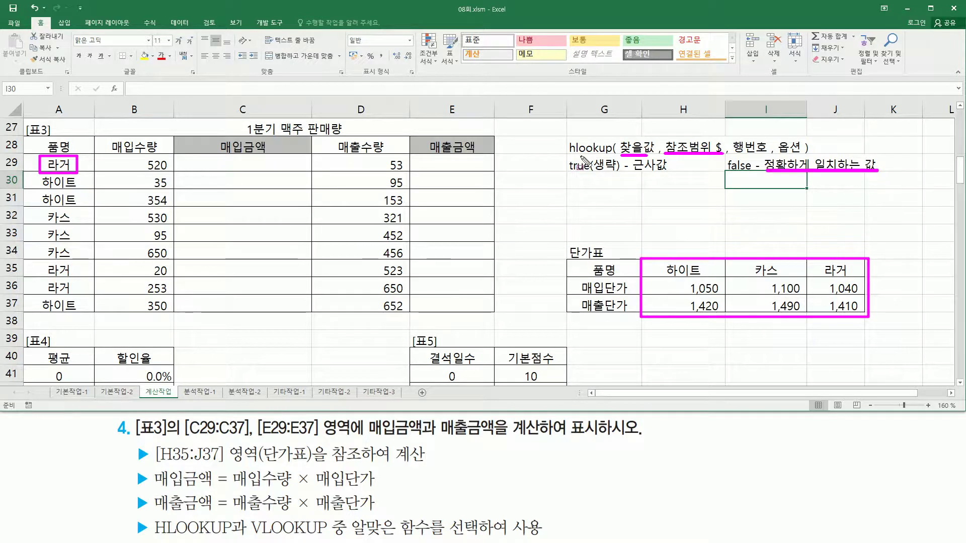
{"action": "left_click_drag", "start_coordinate": [779, 152], "coordinate": [803, 152]}
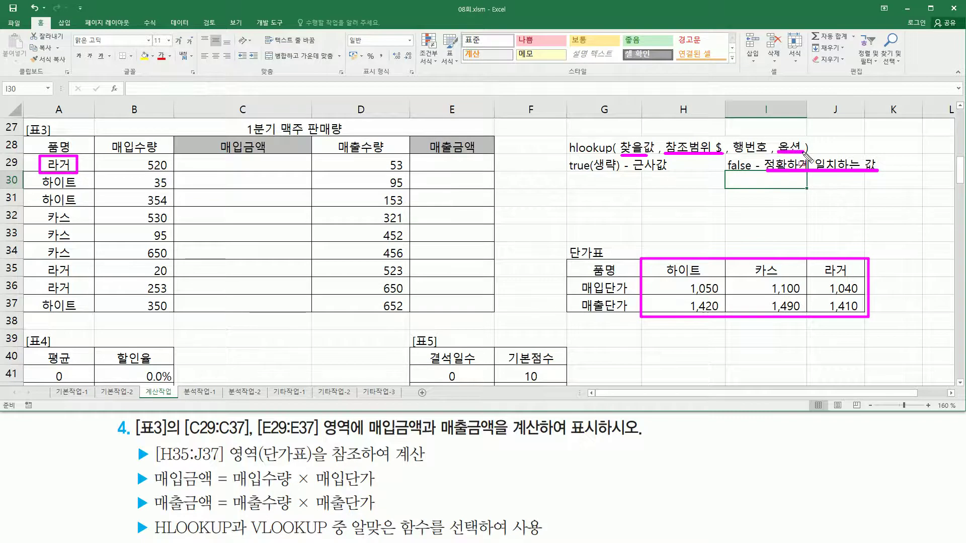
{"action": "left_click_drag", "start_coordinate": [723, 158], "coordinate": [754, 177]}
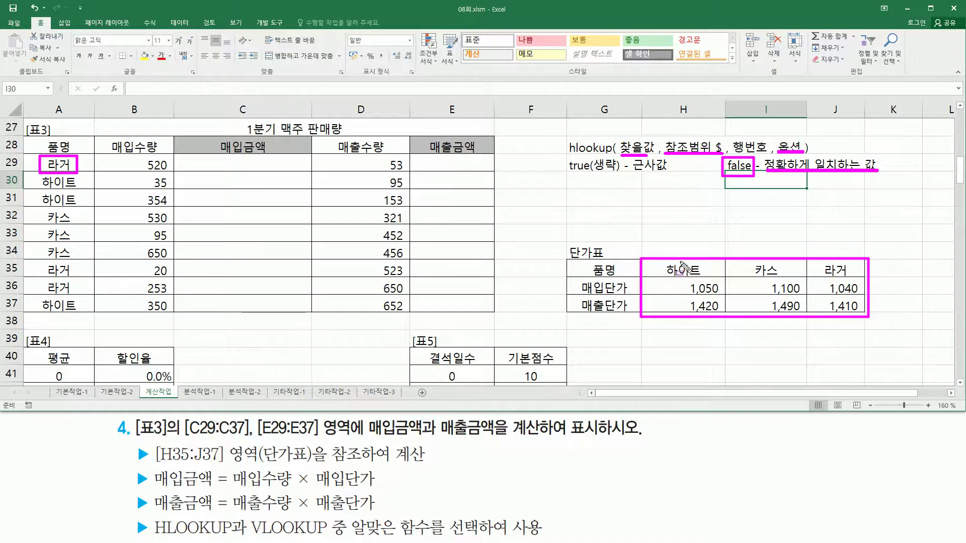
- Count the rows of H35:J37 to determine the 행번호 of 매입단가 for the 매입금액 lookup
{"action": "mouse_move", "coordinate": [212, 149]}
{"action": "left_mouse_down"}
{"action": "mouse_move", "coordinate": [222, 132]}
{"action": "mouse_move", "coordinate": [274, 154]}
{"action": "left_mouse_up"}
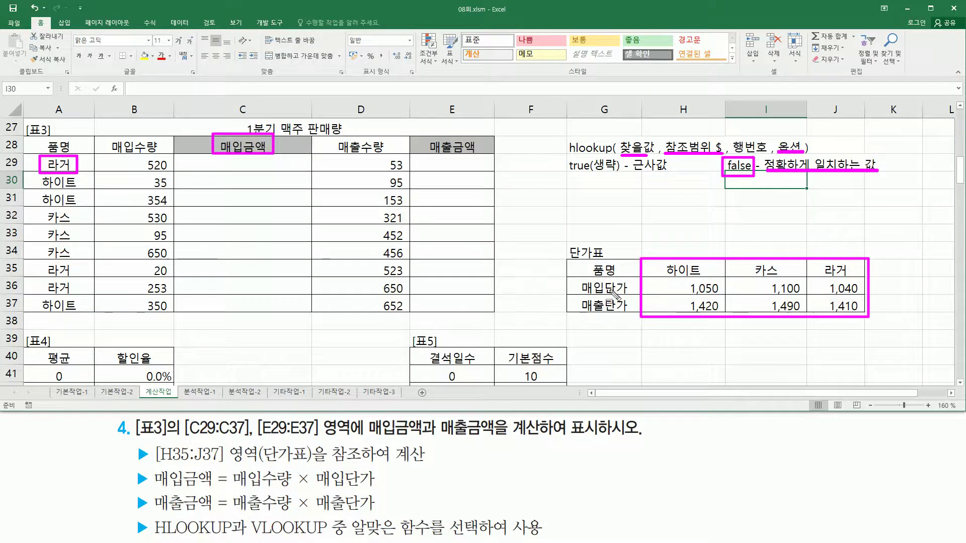
{"action": "left_click_drag", "start_coordinate": [629, 288], "coordinate": [654, 289]}
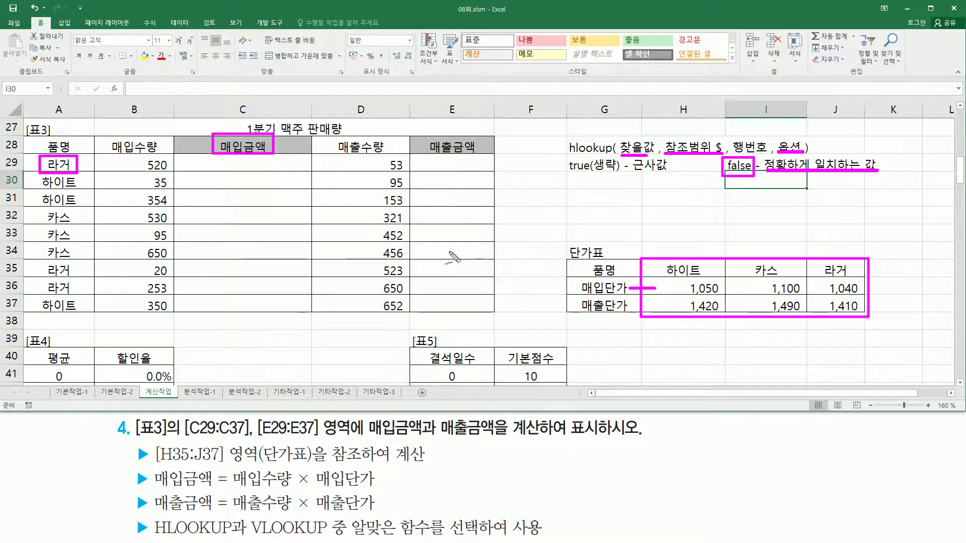
{"action": "mouse_move", "coordinate": [650, 264]}
{"action": "left_mouse_down"}
{"action": "mouse_move", "coordinate": [652, 288]}
{"action": "mouse_move", "coordinate": [662, 288]}
{"action": "mouse_move", "coordinate": [654, 316]}
{"action": "left_mouse_up"}
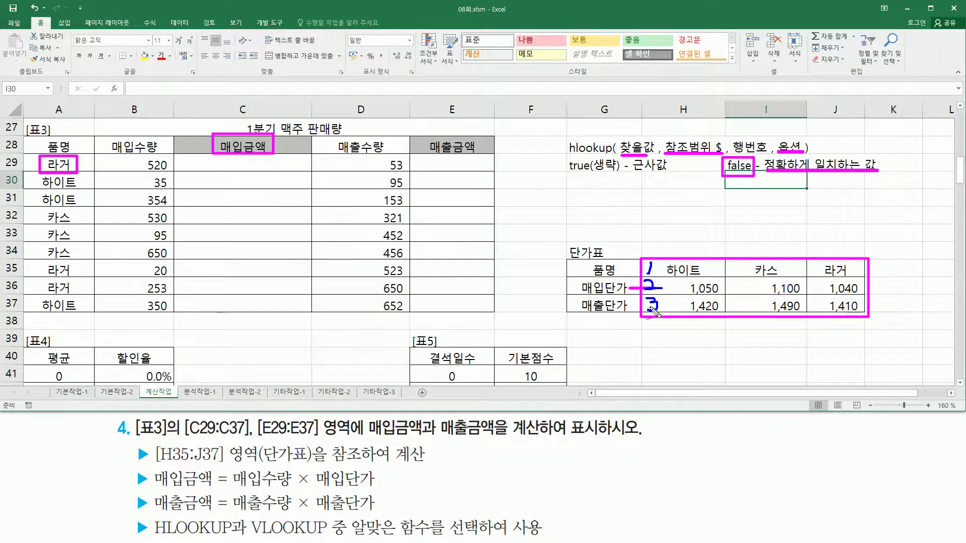
{"action": "left_click_drag", "start_coordinate": [583, 292], "coordinate": [625, 289]}
{"action": "left_click_drag", "start_coordinate": [742, 134], "coordinate": [761, 144]}
{"action": "key", "text": "Escape"}
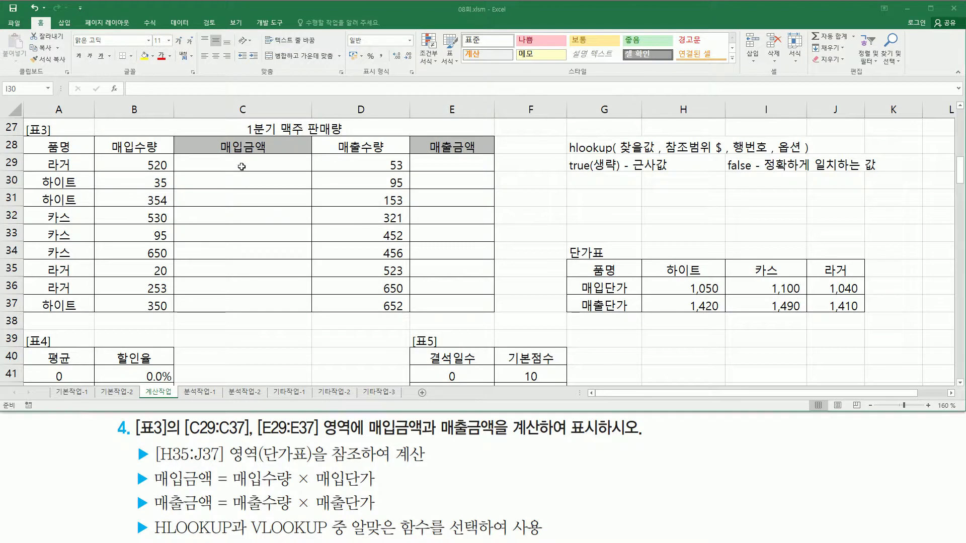
- Enter =HLOOKUP(A29, $H$35:$J$37, 2, false) in C29 to look up the 매입단가 of the 품명
{"action": "left_click", "coordinate": [242, 164]}
{"action": "type", "text": "="}
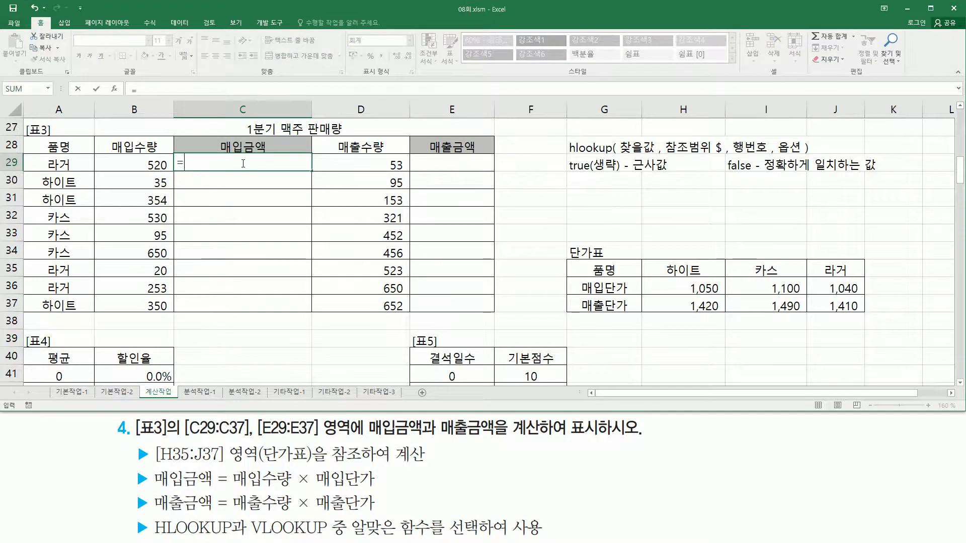
{"action": "type", "text": "hlook"}
{"action": "key", "text": "Tab"}
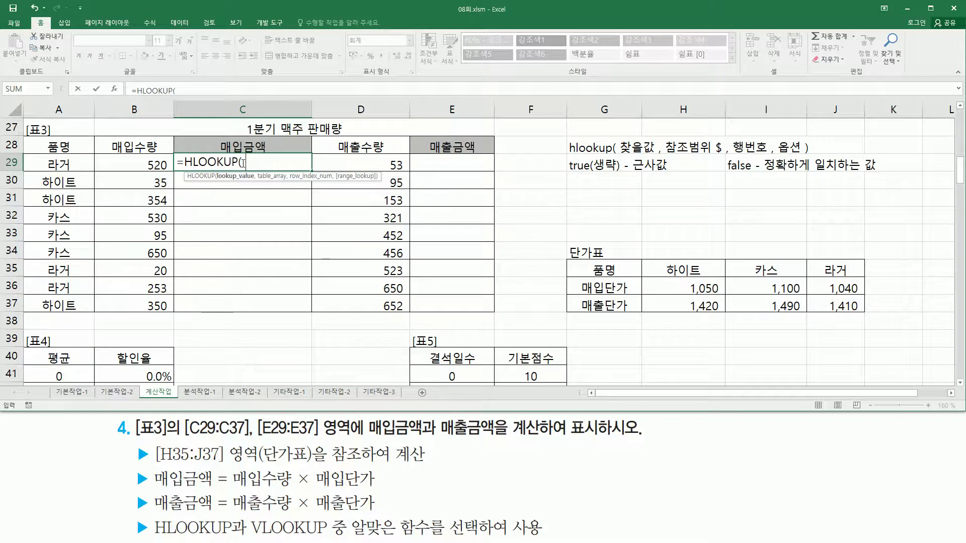
{"action": "key", "text": "Left"}
{"action": "key", "text": "Left"}
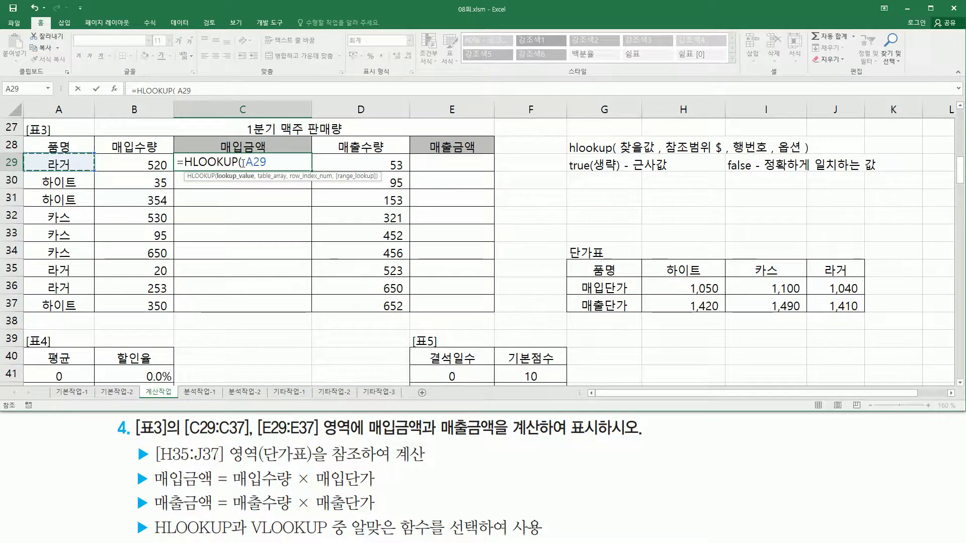
{"action": "type", "text": ","}
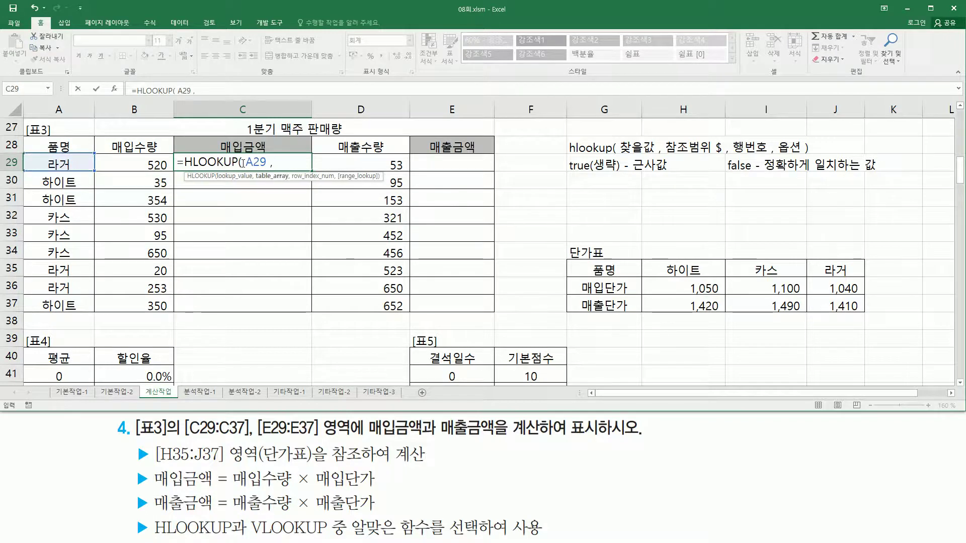
{"action": "left_click_drag", "start_coordinate": [685, 267], "coordinate": [824, 313]}
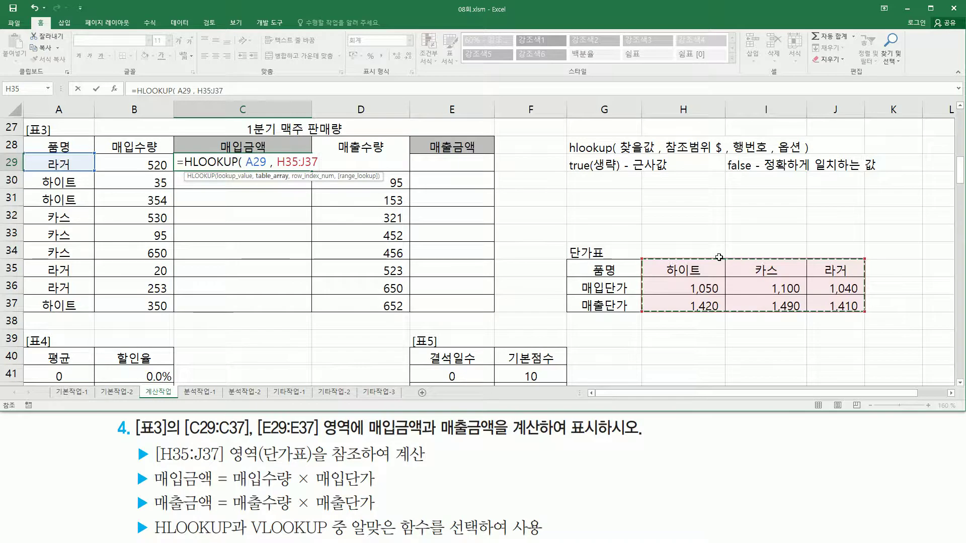
{"action": "key", "text": "F4"}
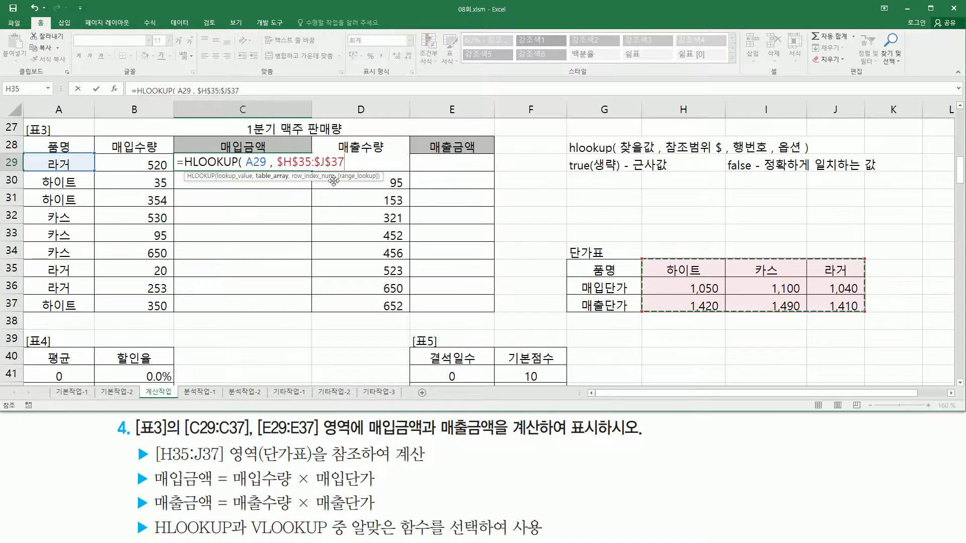
{"action": "type", "text": ","}
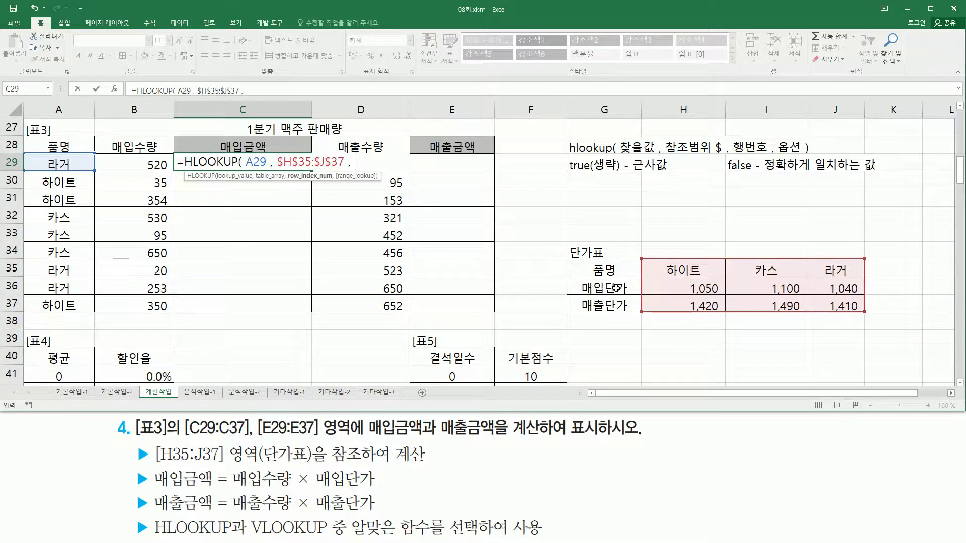
{"action": "type", "text": "2 , "}
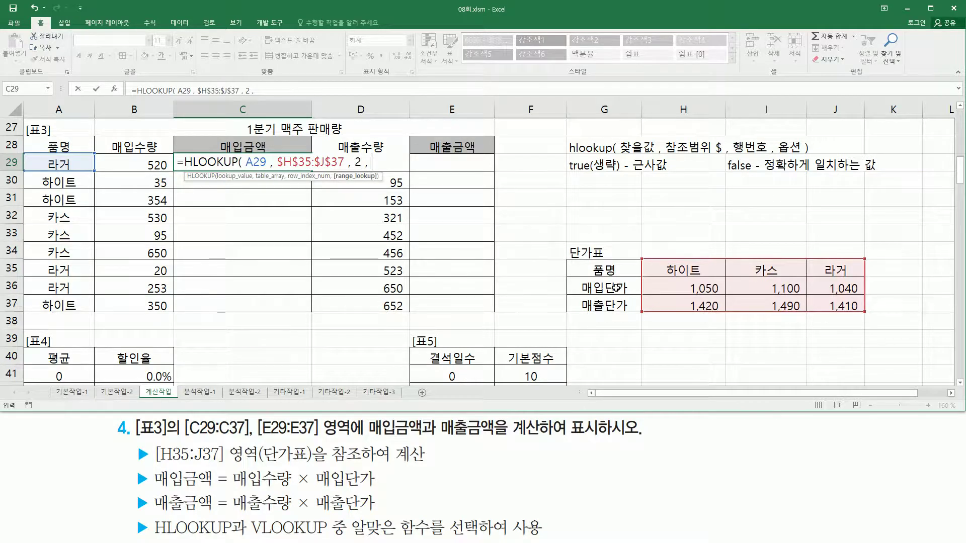
{"action": "type", "text": "false"}
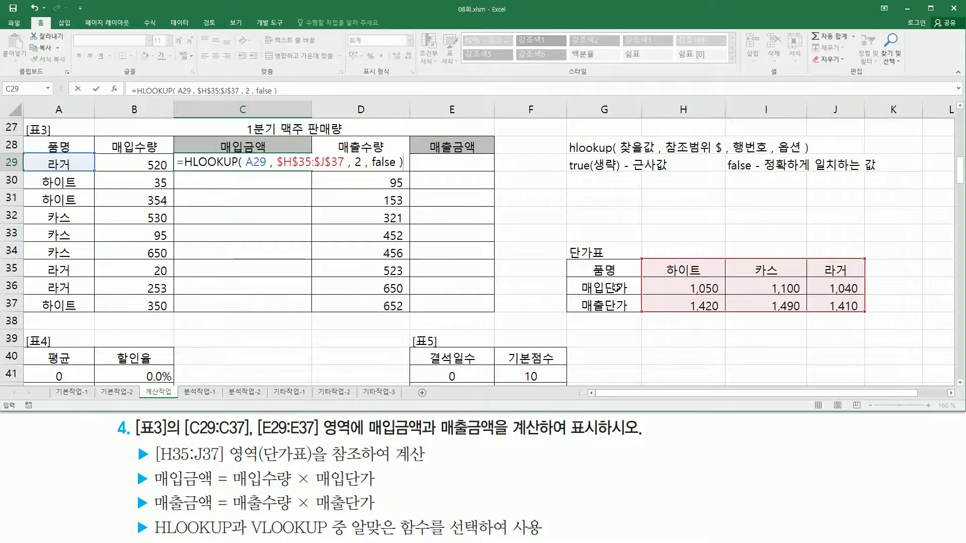
{"action": "key", "text": "Return"}
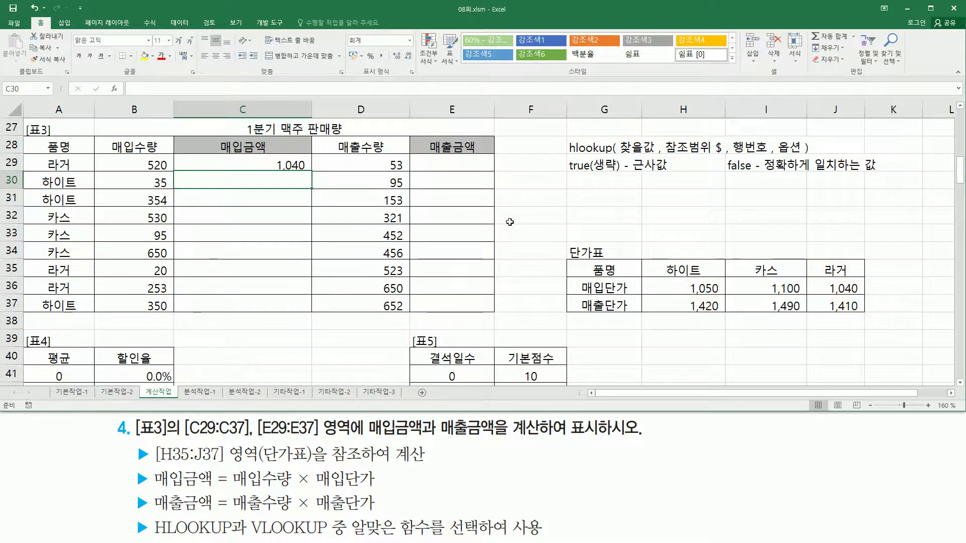
- Compare C29 with 라거's 매입단가 in 단가표 and fill the lookup formula down to C37
{"action": "left_click_drag", "start_coordinate": [828, 279], "coordinate": [867, 295]}
{"action": "mouse_move", "coordinate": [258, 154]}
{"action": "left_mouse_down"}
{"action": "mouse_move", "coordinate": [314, 171]}
{"action": "mouse_move", "coordinate": [312, 310]}
{"action": "mouse_move", "coordinate": [298, 304]}
{"action": "left_mouse_up"}
{"action": "key", "text": "Escape"}
{"action": "left_click", "coordinate": [305, 168]}
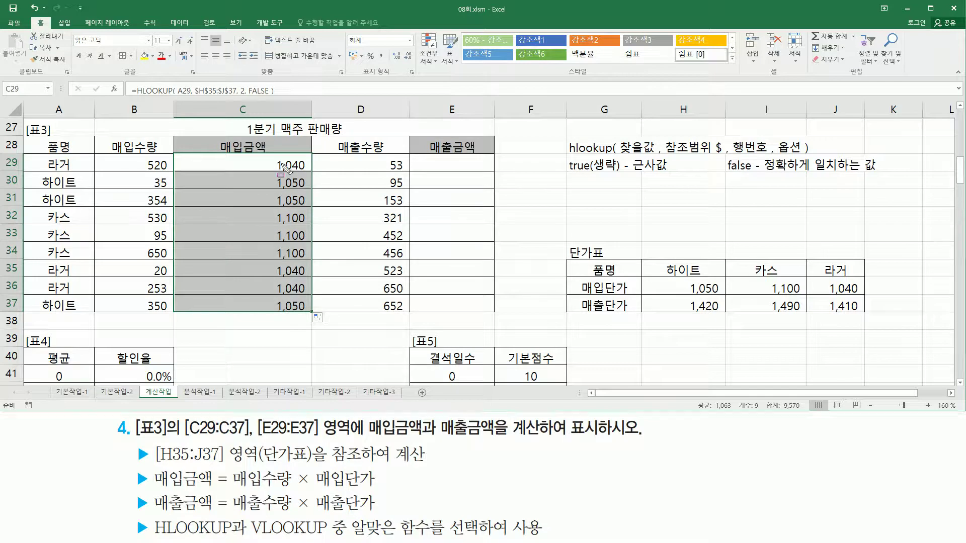
- Check C29:C37 against 단가표's 매입단가 row and review the rule 매입금액 = 매입수량 × 매입단가
{"action": "left_click_drag", "start_coordinate": [272, 154], "coordinate": [312, 319]}
{"action": "left_click_drag", "start_coordinate": [651, 276], "coordinate": [862, 296]}
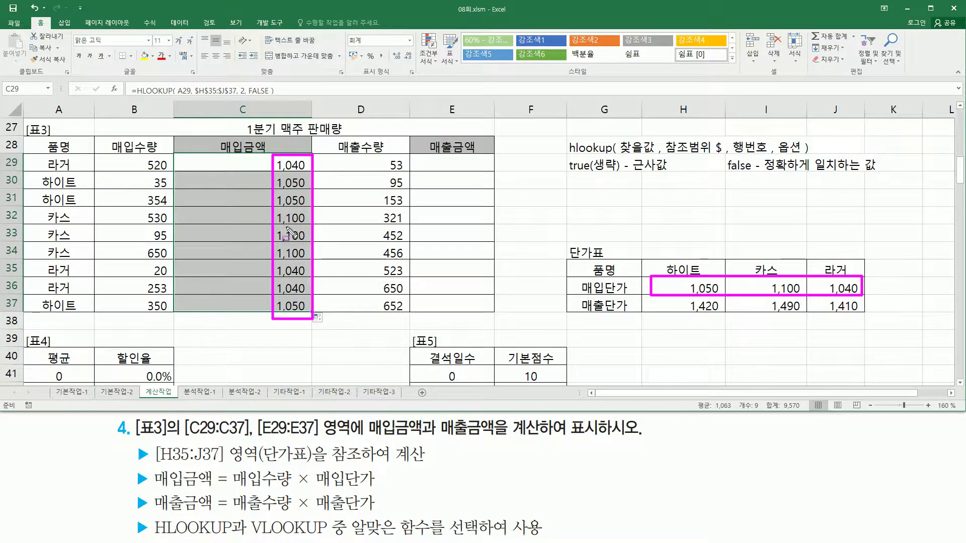
{"action": "left_click_drag", "start_coordinate": [154, 487], "coordinate": [210, 488]}
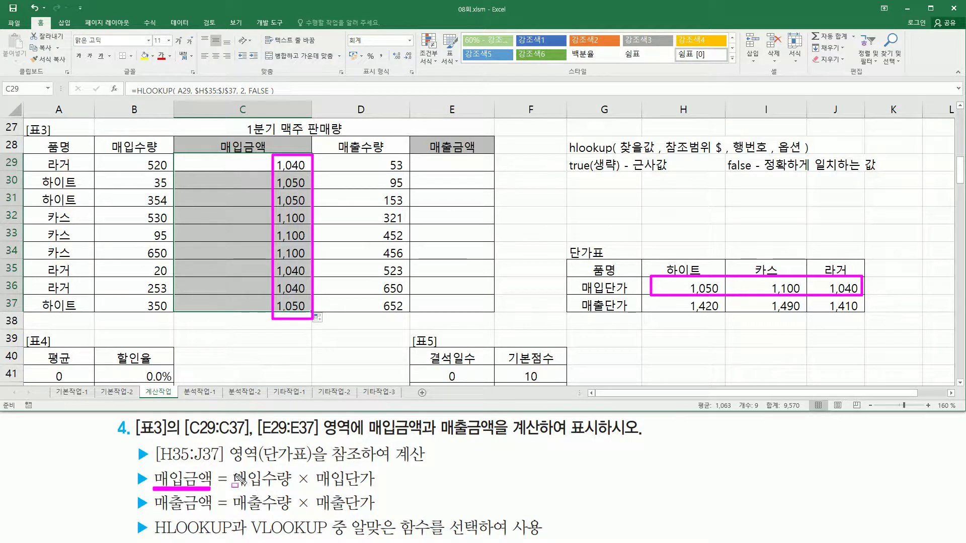
{"action": "mouse_move", "coordinate": [229, 466]}
{"action": "left_mouse_down"}
{"action": "mouse_move", "coordinate": [259, 489]}
{"action": "mouse_move", "coordinate": [312, 488]}
{"action": "left_mouse_up"}
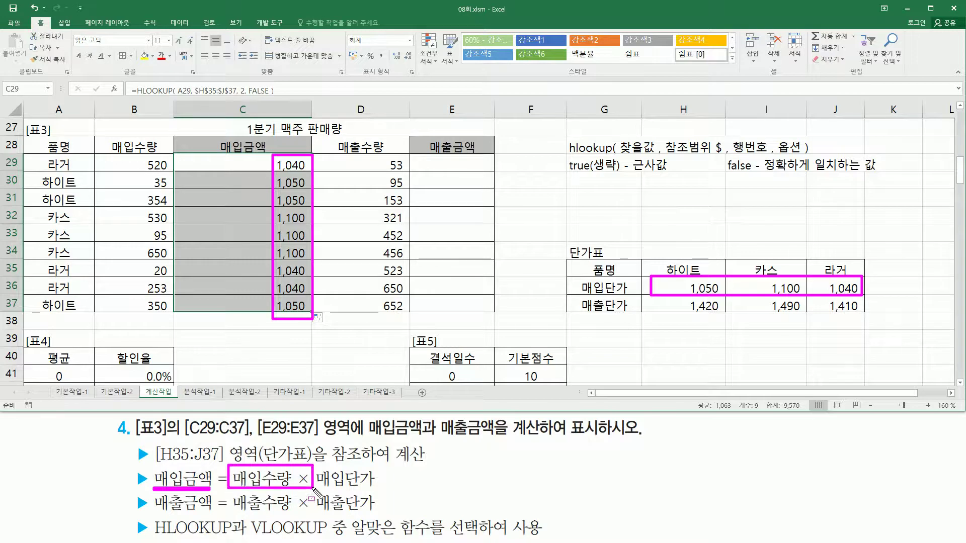
{"action": "key", "text": "Escape"}
- Multiply the HLOOKUP in C29 by the 매입수량 in B29 and fill the formula down to C37
{"action": "left_click", "coordinate": [230, 160]}
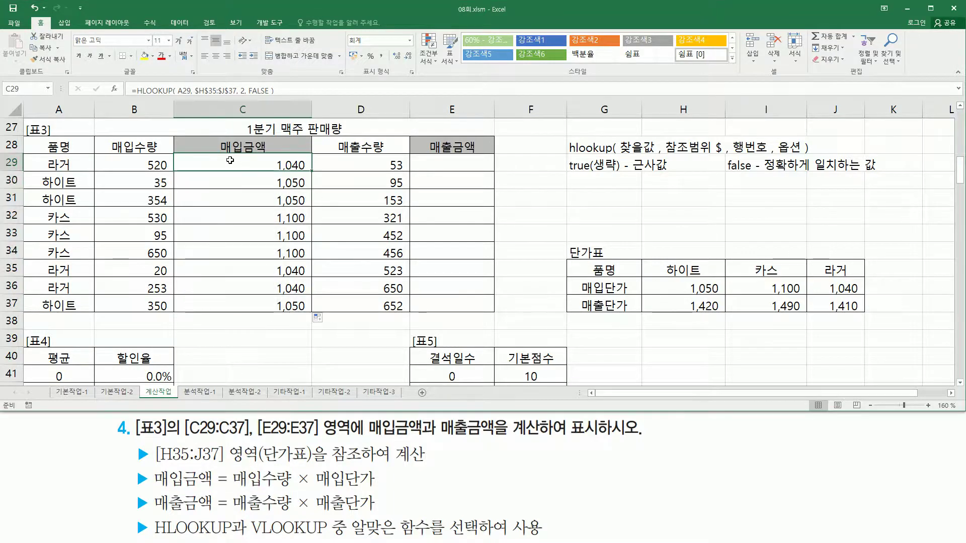
{"action": "double_click", "coordinate": [230, 160]}
{"action": "left_click", "coordinate": [129, 163]}
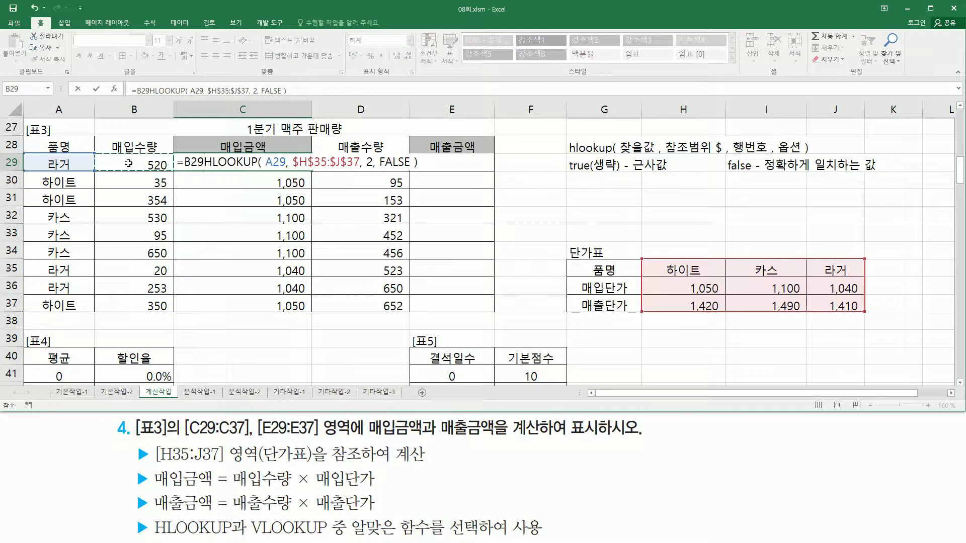
{"action": "type", "text": "*"}
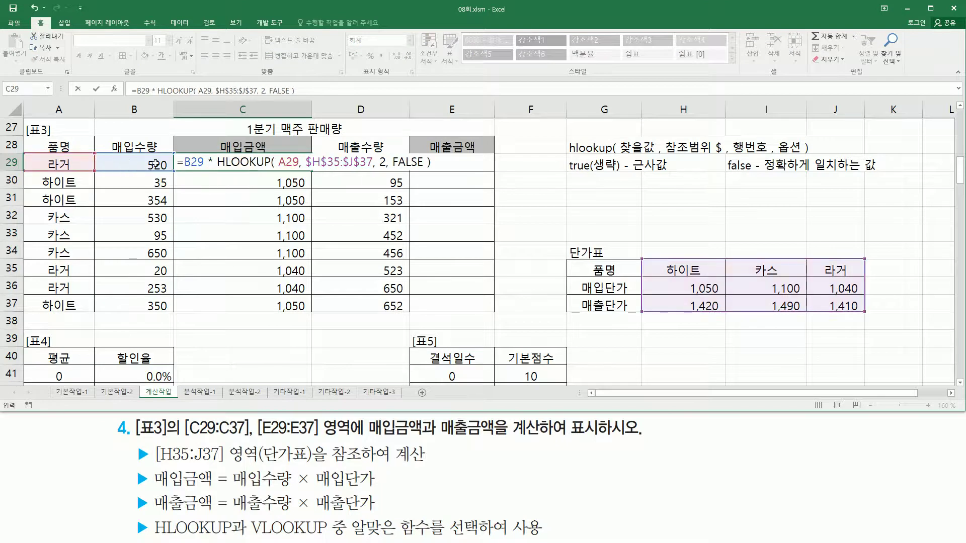
{"action": "left_click_drag", "start_coordinate": [182, 168], "coordinate": [433, 170]}
{"action": "key", "text": "Escape"}
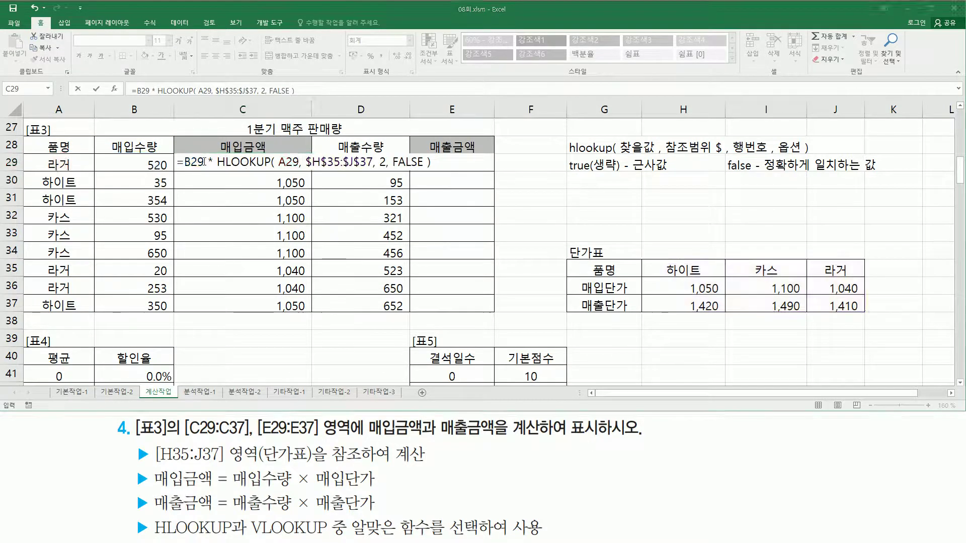
{"action": "key", "text": "Return"}
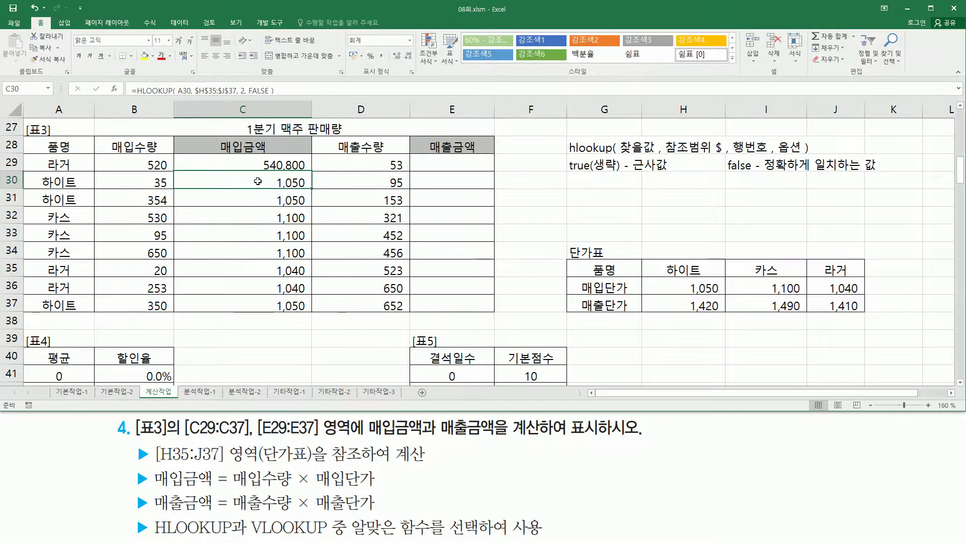
{"action": "left_click", "coordinate": [294, 165]}
{"action": "left_click_drag", "start_coordinate": [312, 171], "coordinate": [312, 311]}
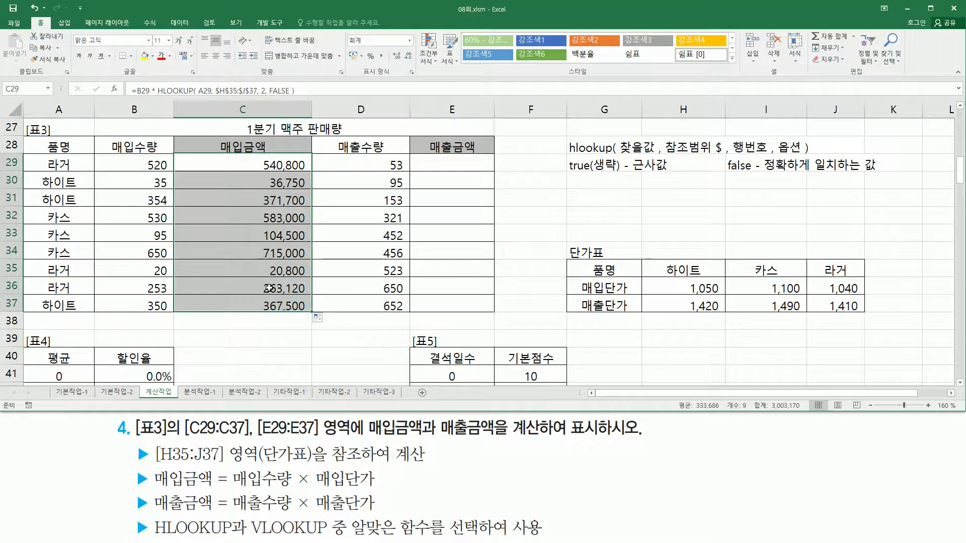
- Enter =HLOOKUP(A29, $H$35:$J$37, 3, false) in E29 to look up the 매출단가 of the 품명
{"action": "left_click", "coordinate": [444, 159]}
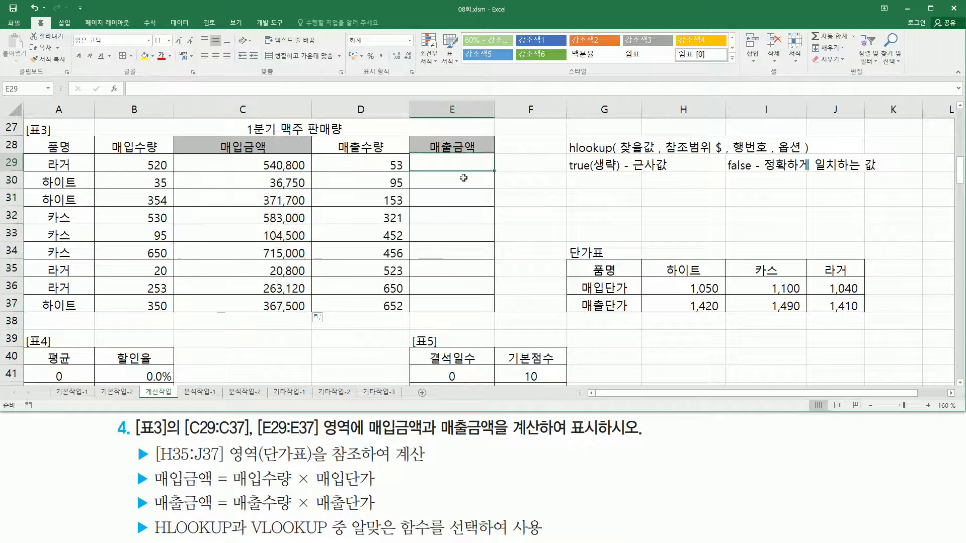
{"action": "type", "text": "="}
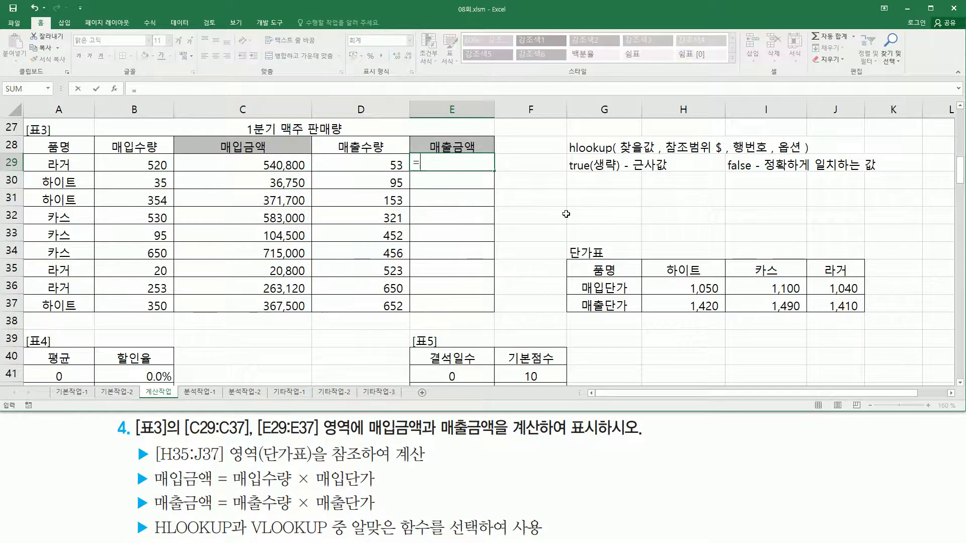
{"action": "type", "text": "hloo"}
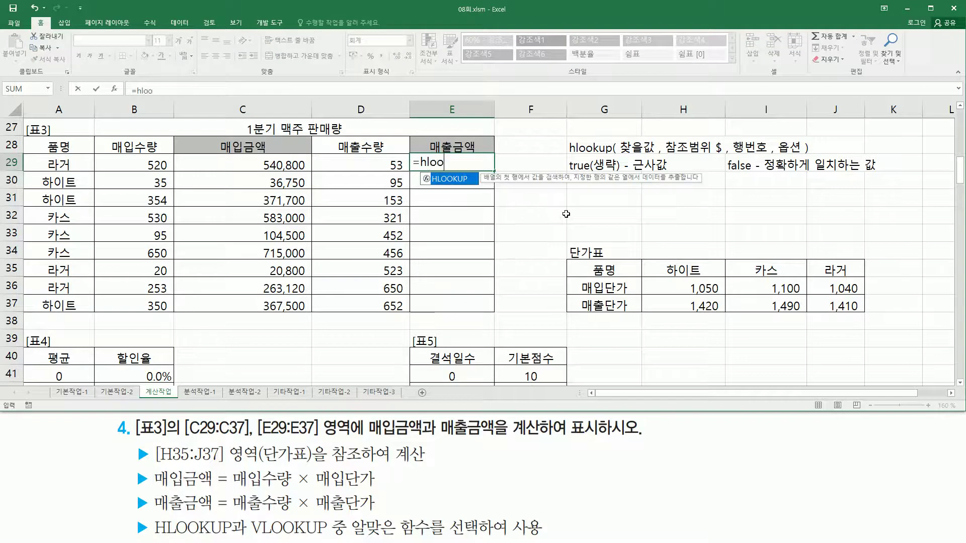
{"action": "key", "text": "Tab"}
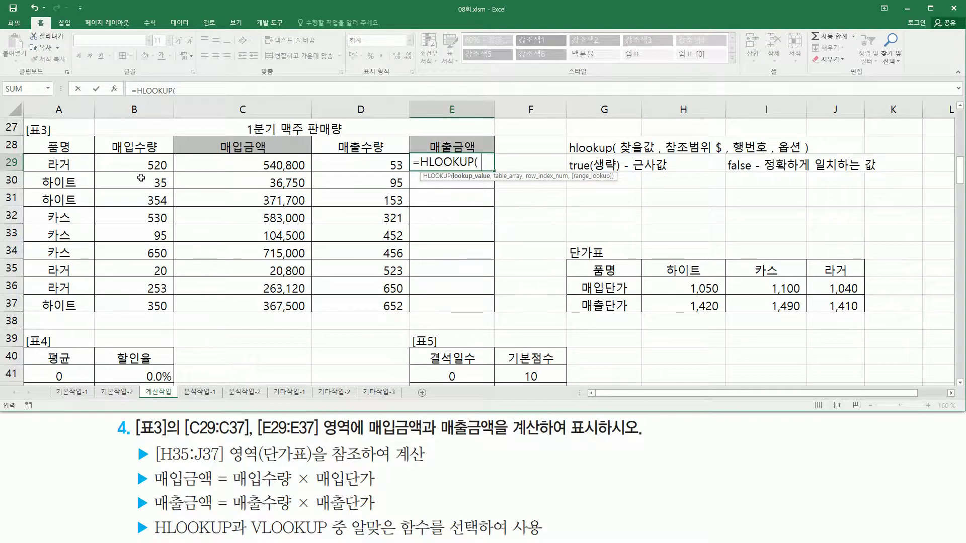
{"action": "left_click", "coordinate": [67, 163]}
{"action": "type", "text": ","}
{"action": "left_click_drag", "start_coordinate": [675, 262], "coordinate": [819, 299]}
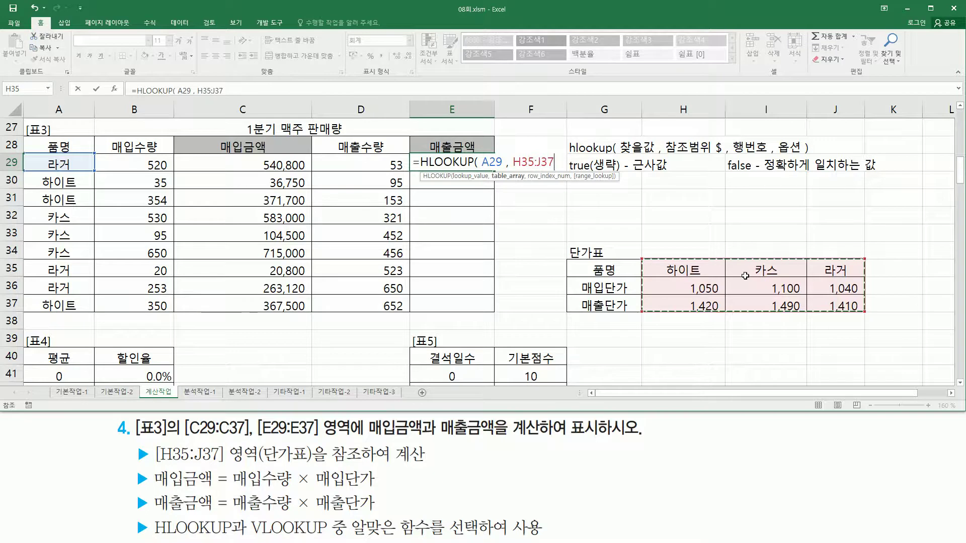
{"action": "key", "text": "F4"}
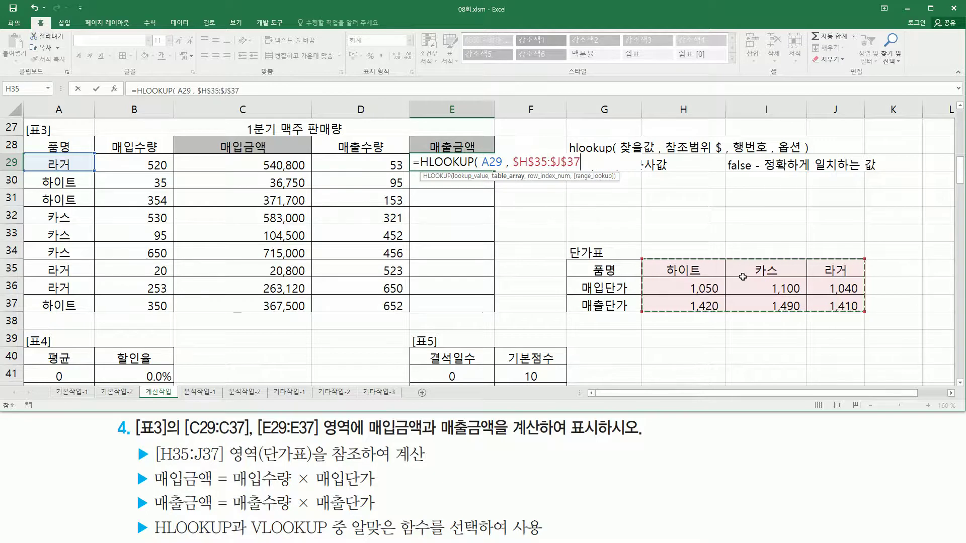
{"action": "type", "text": ", "}
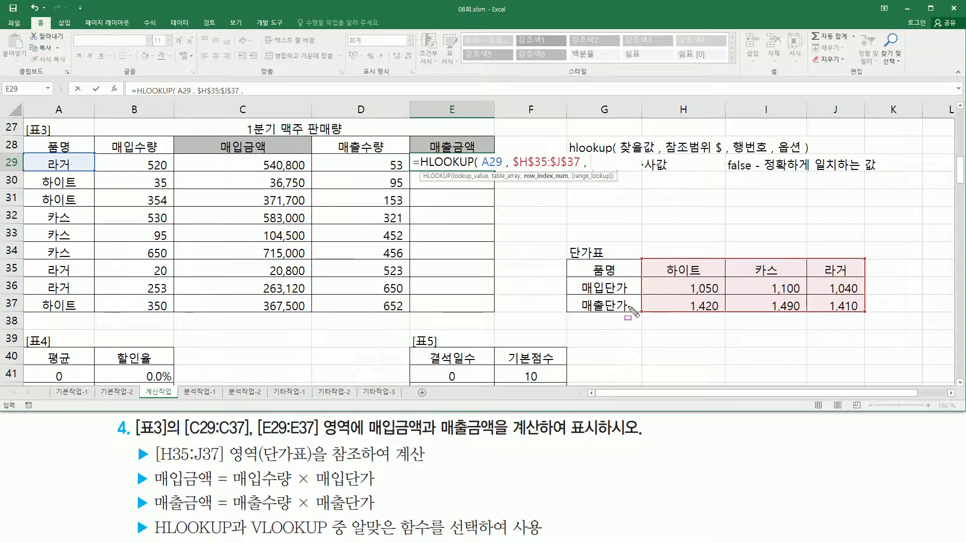
{"action": "type", "text": "3 , false"}
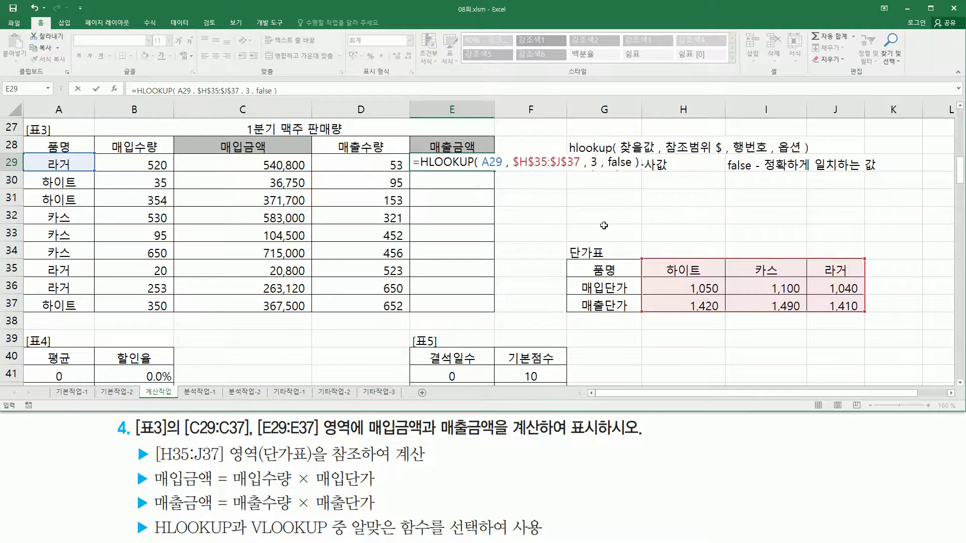
{"action": "key", "text": "Return"}
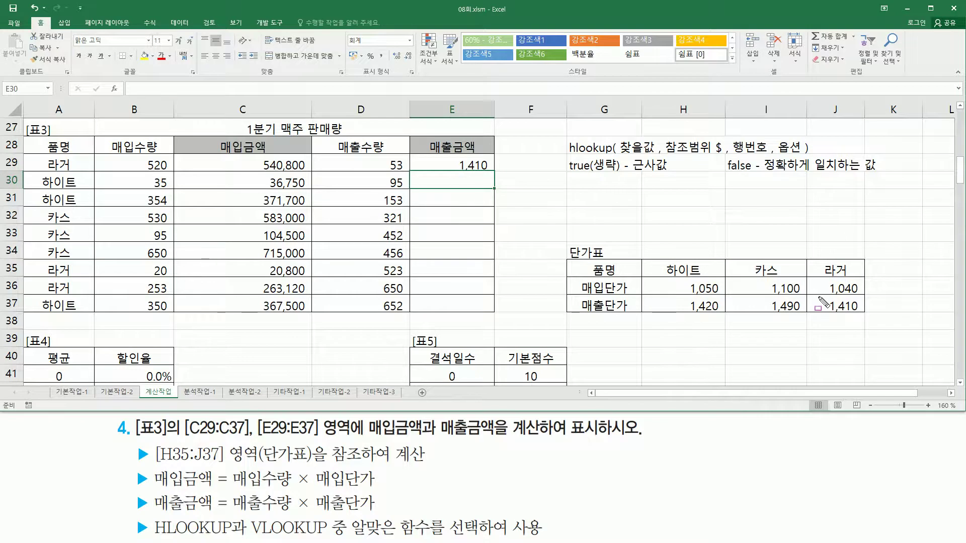
- Check E29 against 라거's 매출단가 in J37 and fill the lookup formula down to E37
{"action": "left_click_drag", "start_coordinate": [817, 298], "coordinate": [864, 313]}
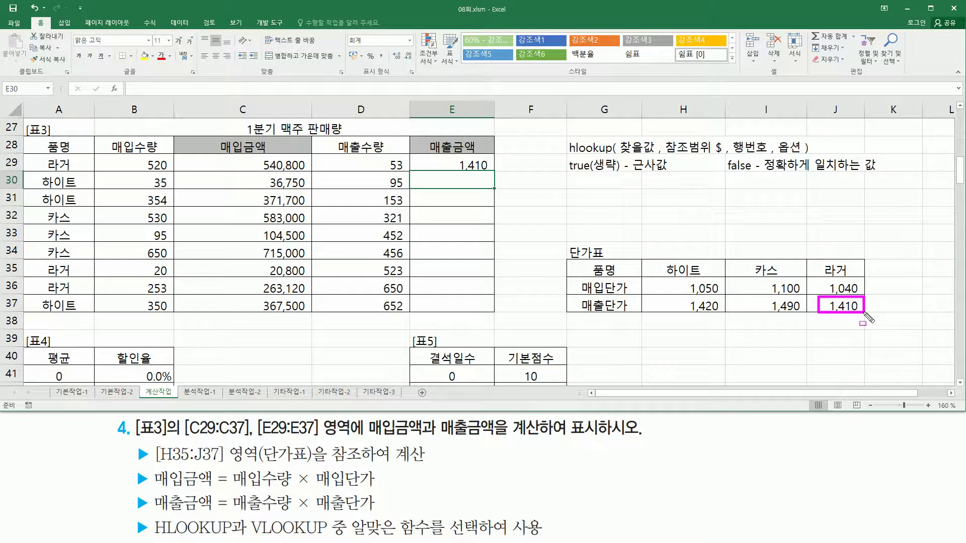
{"action": "key", "text": "Escape"}
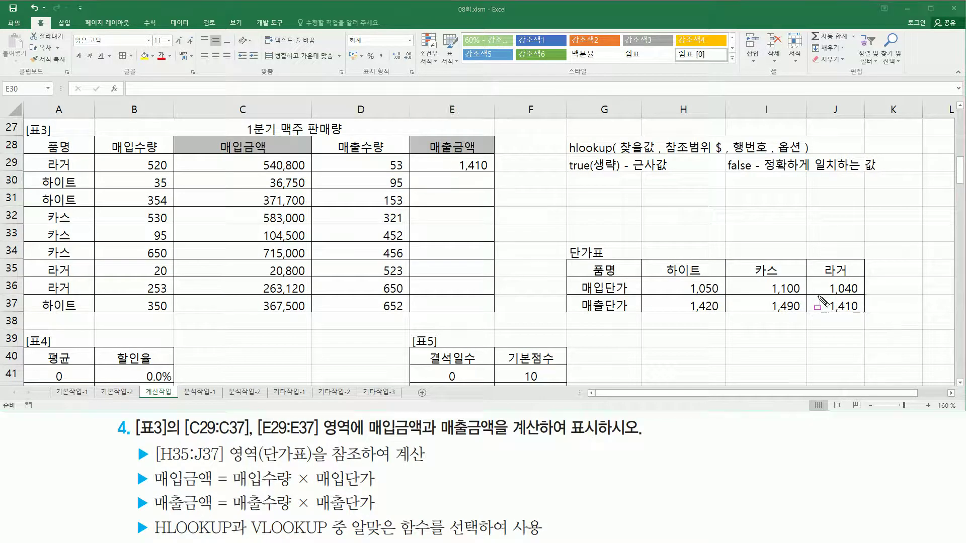
{"action": "left_click_drag", "start_coordinate": [818, 298], "coordinate": [866, 317]}
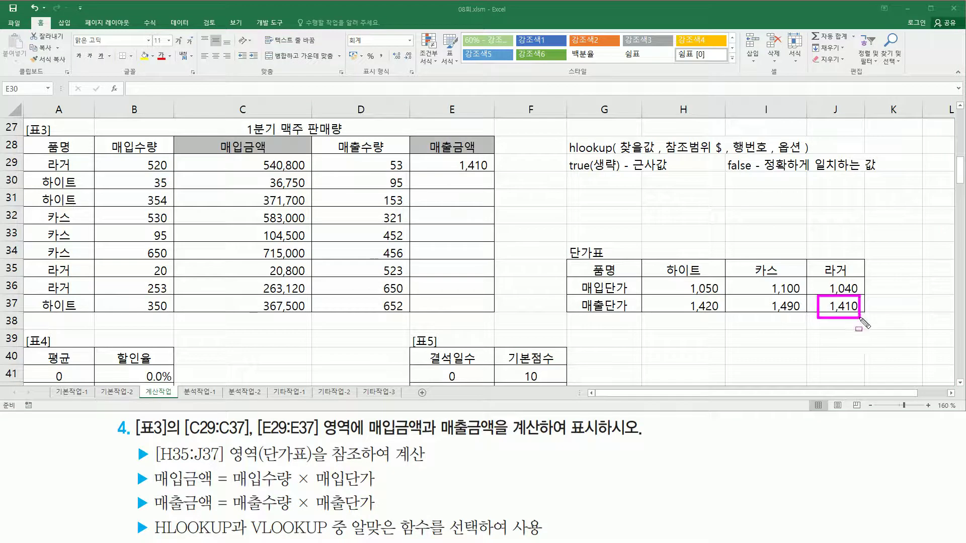
{"action": "left_click_drag", "start_coordinate": [454, 172], "coordinate": [492, 172]}
{"action": "key", "text": "Escape"}
{"action": "left_click", "coordinate": [492, 171]}
{"action": "left_click_drag", "start_coordinate": [493, 171], "coordinate": [495, 305]}
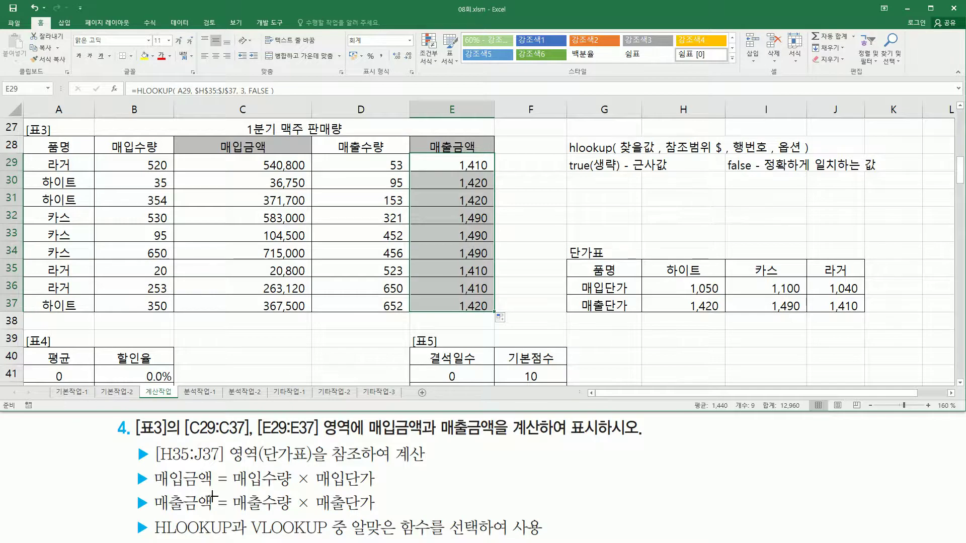
- Review the task rule 매출금액 = 매출수량 × 매출단가 for the missing quantity factor
{"action": "left_click_drag", "start_coordinate": [154, 510], "coordinate": [210, 510]}
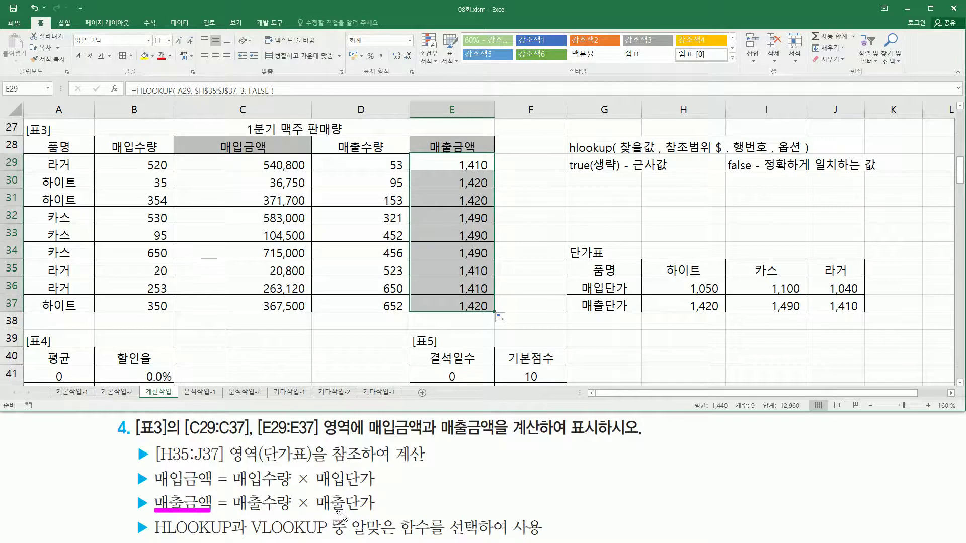
{"action": "left_click_drag", "start_coordinate": [317, 513], "coordinate": [373, 513]}
{"action": "left_click_drag", "start_coordinate": [229, 490], "coordinate": [315, 513]}
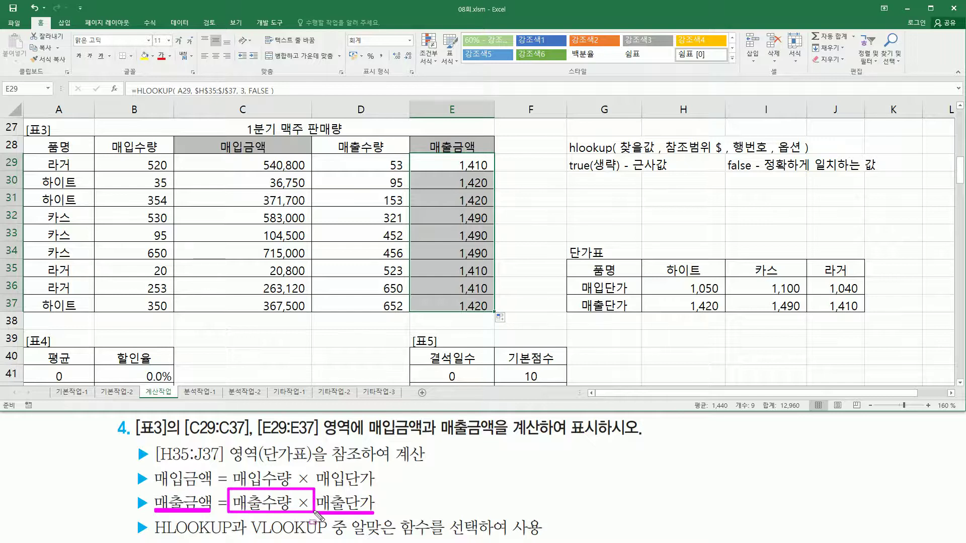
- Multiply the HLOOKUP in E29 by the 매출수량 in D29 and fill the formula down to E37
{"action": "key", "text": "Escape"}
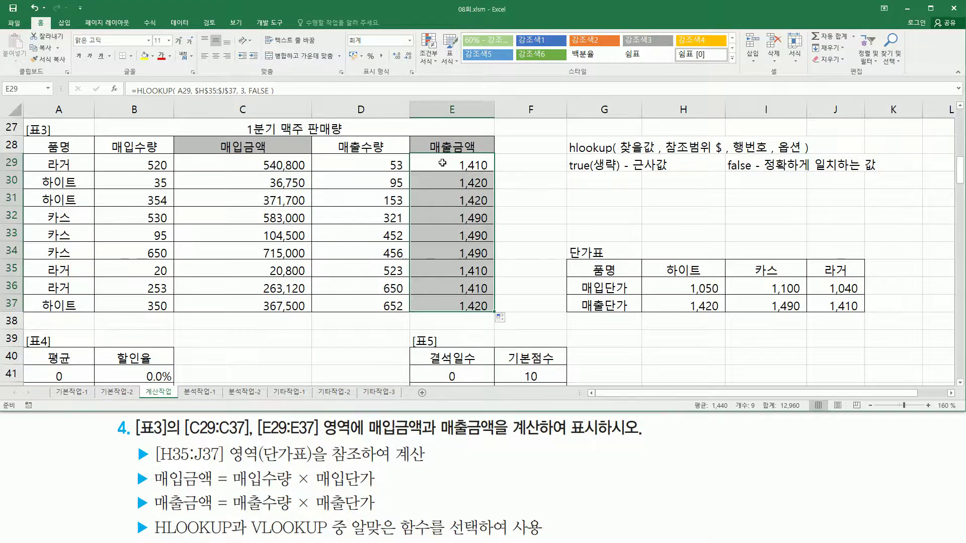
{"action": "double_click", "coordinate": [438, 167]}
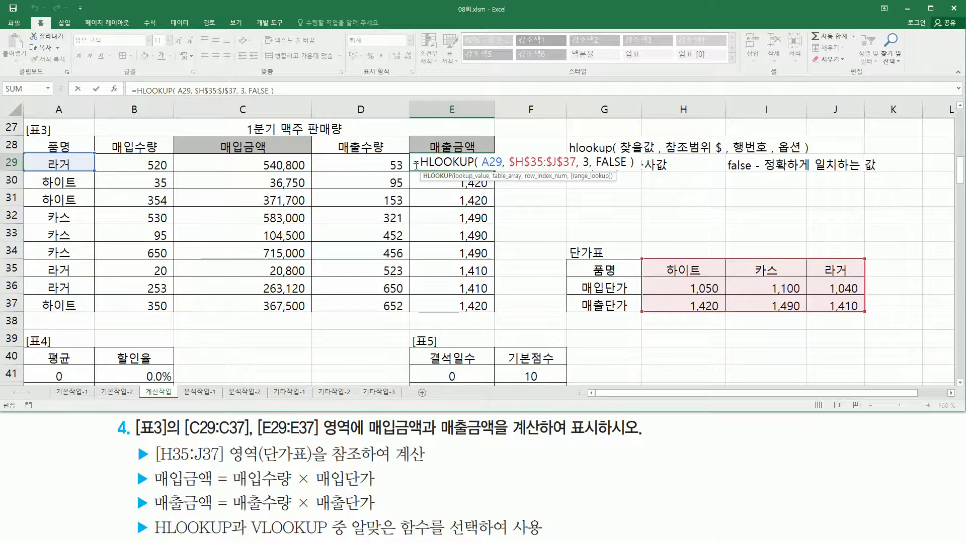
{"action": "left_click", "coordinate": [415, 165]}
{"action": "left_click", "coordinate": [377, 163]}
{"action": "type", "text": "*"}
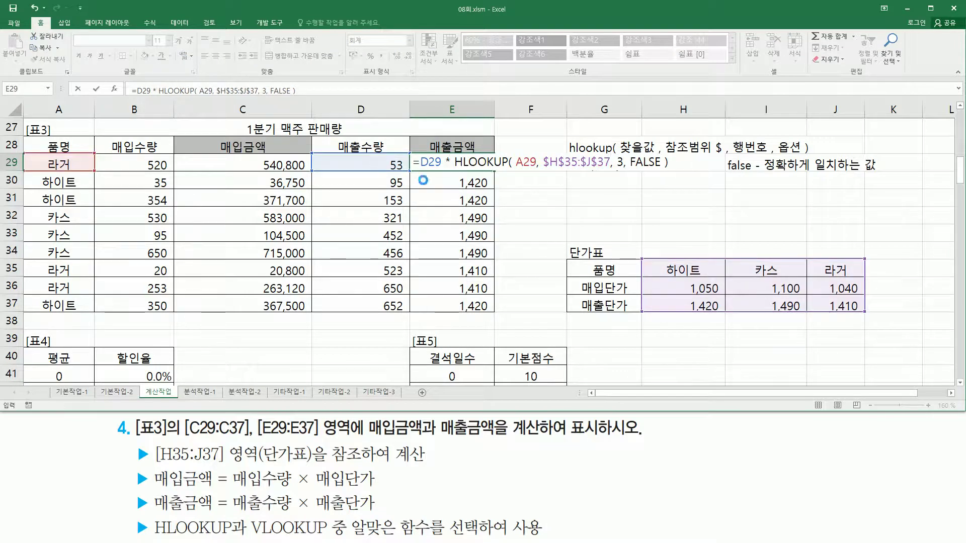
{"action": "left_click_drag", "start_coordinate": [419, 172], "coordinate": [667, 171]}
{"action": "key", "text": "Escape"}
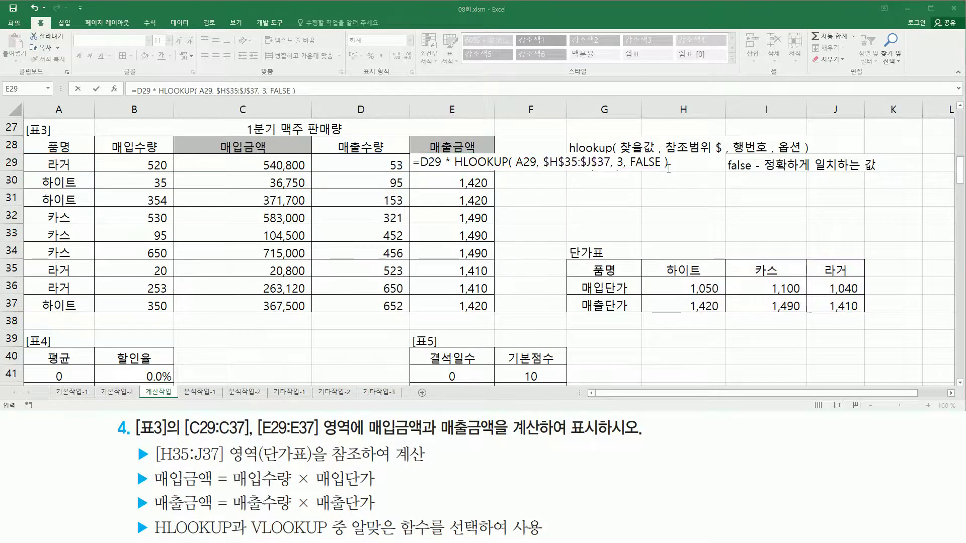
{"action": "key", "text": "Return"}
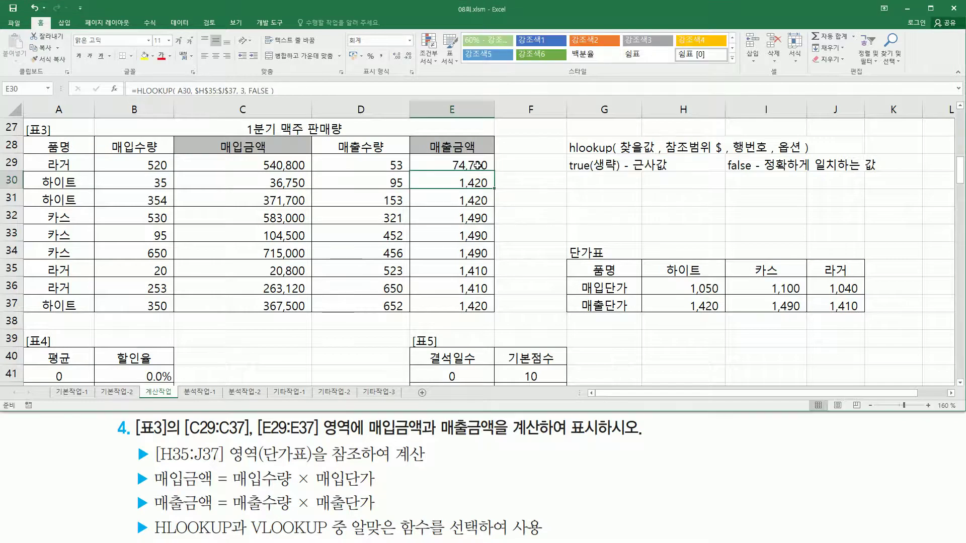
{"action": "left_click", "coordinate": [478, 165]}
{"action": "left_click_drag", "start_coordinate": [496, 172], "coordinate": [495, 308]}
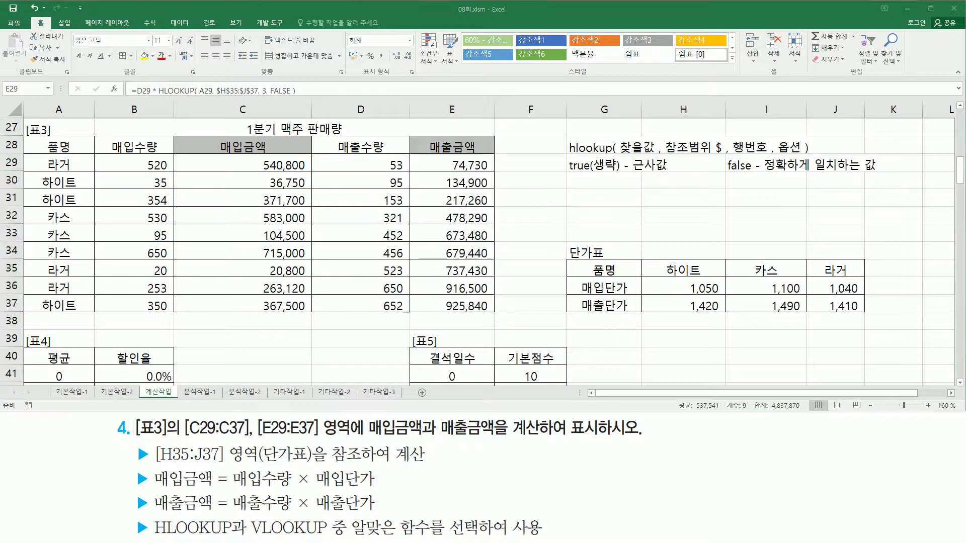
- Write the 매입금액 formula =B29 * HLOOKUP( A29, $H$35:$J$37, 2, FALSE ) as visible text in G31
{"action": "left_click", "coordinate": [605, 197]}
{"action": "double_click", "coordinate": [605, 196]}
{"action": "type", "text": "=B29 * HLOOKUP( A29, $H$35:$J$37, 2, FALSE )"}
{"action": "key", "text": "Return"}
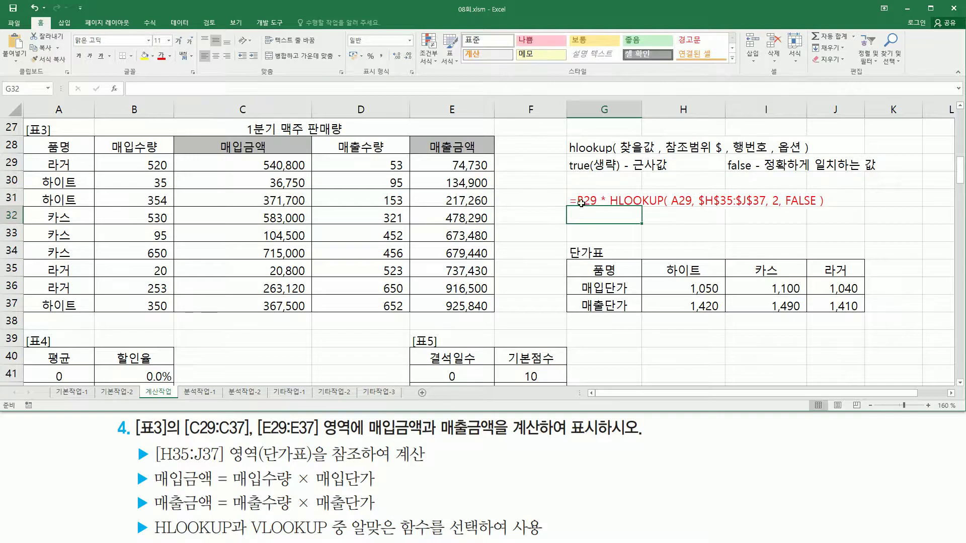
- Write the 매출금액 formula =D29 * HLOOKUP( A29, $H$35:$J$37, 3, FALSE ) as visible text in G32
{"action": "left_click", "coordinate": [589, 201]}
{"action": "left_click", "coordinate": [591, 215]}
{"action": "double_click", "coordinate": [590, 216]}
{"action": "type", "text": "=D29 * HLOOKUP( A29, $H$35:$J$37, 3, FALSE )"}
{"action": "key", "text": "Return"}
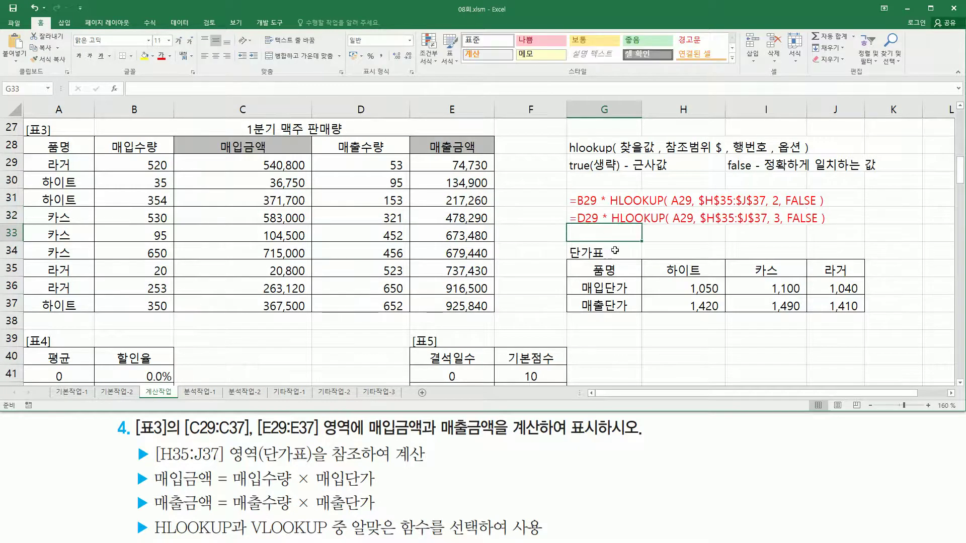
{"action": "left_click", "coordinate": [711, 249]}
{"action": "left_click", "coordinate": [720, 346]}
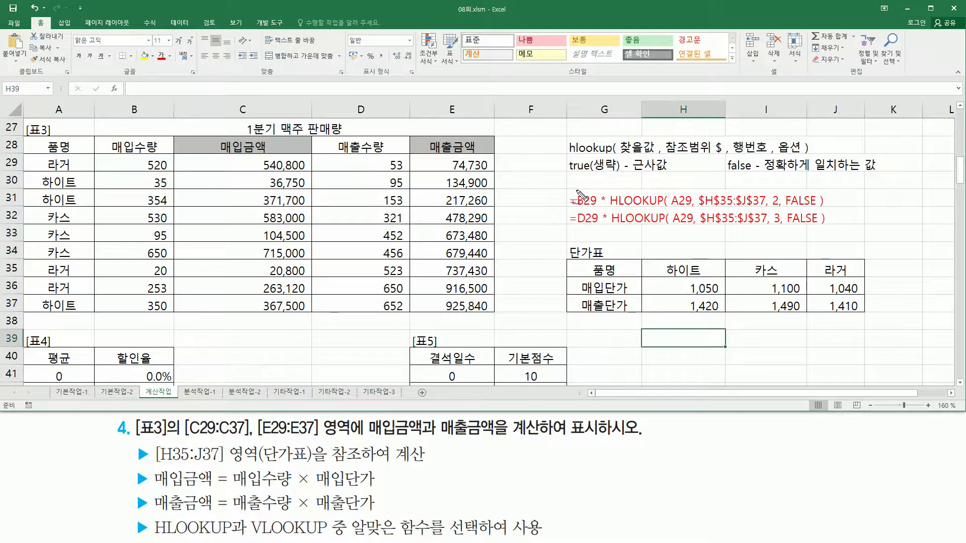
- Compare the quantity factors and the HLOOKUP parts of the two formulas written in G31 and G32
{"action": "mouse_move", "coordinate": [576, 189]}
{"action": "left_mouse_down"}
{"action": "mouse_move", "coordinate": [610, 231]}
{"action": "mouse_move", "coordinate": [813, 205]}
{"action": "left_mouse_up"}
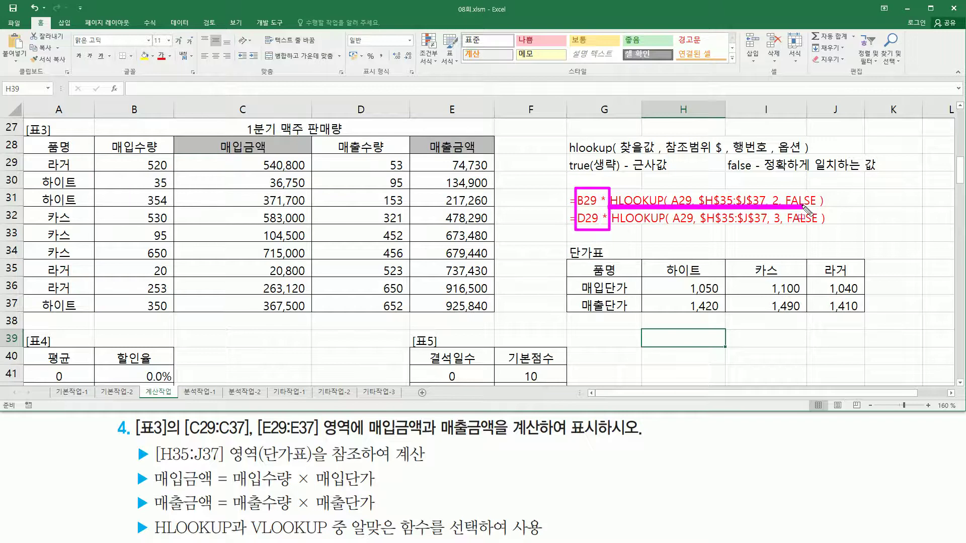
{"action": "left_click_drag", "start_coordinate": [612, 224], "coordinate": [817, 224]}
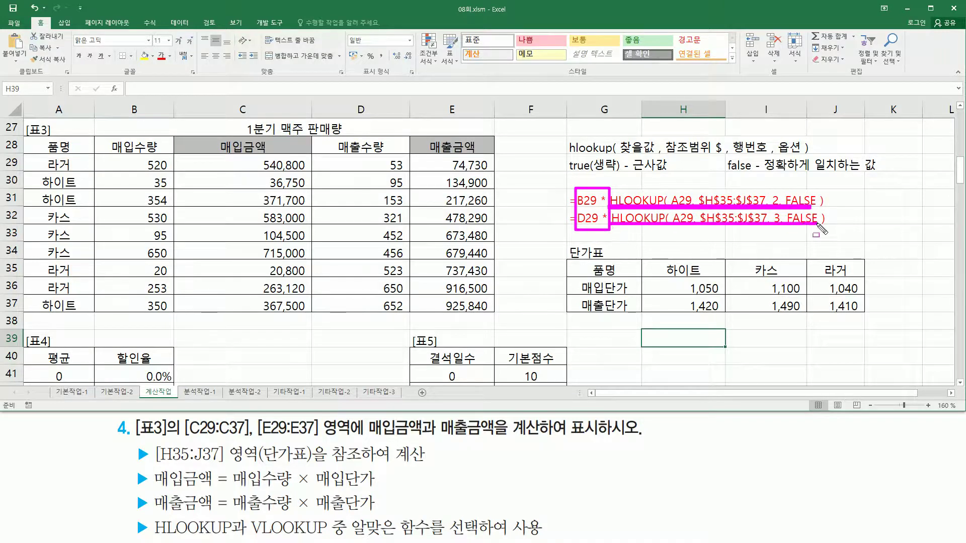
{"action": "key", "text": "Escape"}
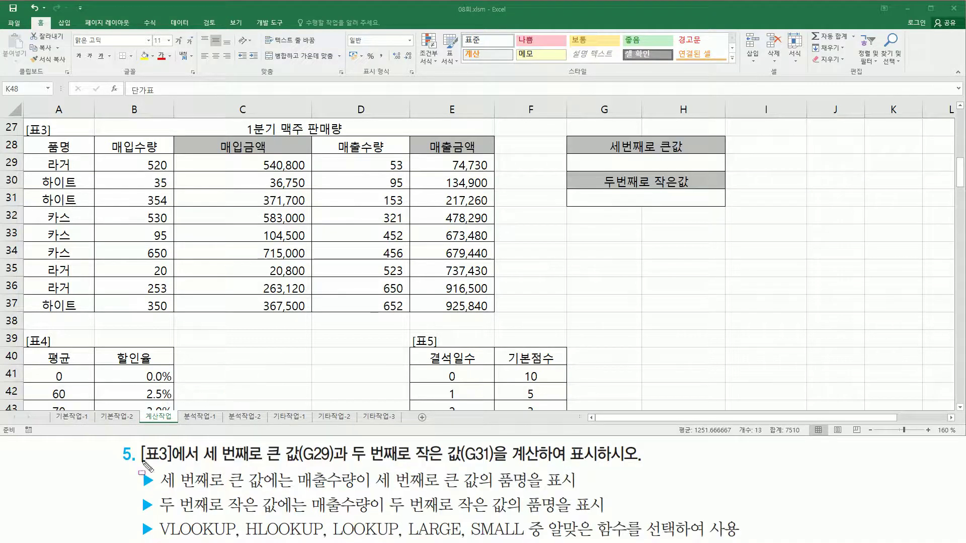
- Review task 5's rules for G29 and G31 against the 매출수량 and 품명 columns of [표3], including the functions allowed
{"action": "mouse_move", "coordinate": [141, 442]}
{"action": "left_mouse_down"}
{"action": "mouse_move", "coordinate": [143, 455]}
{"action": "mouse_move", "coordinate": [200, 467]}
{"action": "left_mouse_up"}
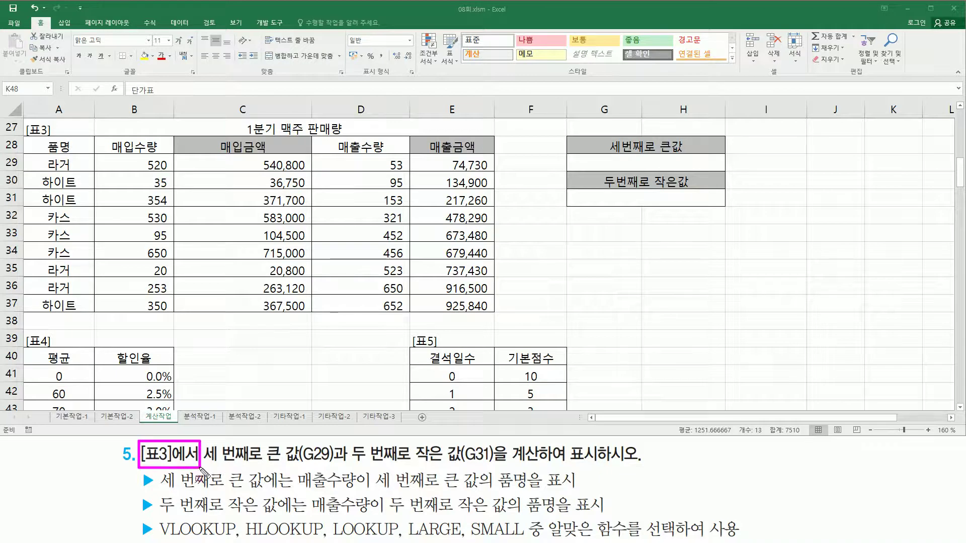
{"action": "mouse_move", "coordinate": [22, 120]}
{"action": "left_mouse_down"}
{"action": "mouse_move", "coordinate": [32, 204]}
{"action": "mouse_move", "coordinate": [483, 325]}
{"action": "mouse_move", "coordinate": [500, 319]}
{"action": "left_mouse_up"}
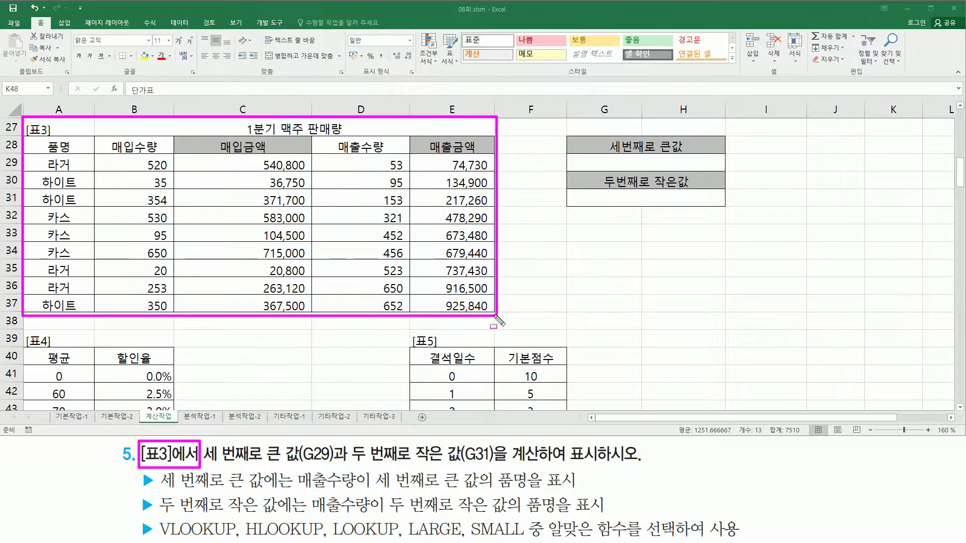
{"action": "left_click_drag", "start_coordinate": [206, 461], "coordinate": [495, 463]}
{"action": "key", "text": "Escape"}
{"action": "mouse_move", "coordinate": [610, 155]}
{"action": "left_mouse_down"}
{"action": "mouse_move", "coordinate": [623, 167]}
{"action": "mouse_move", "coordinate": [693, 169]}
{"action": "left_mouse_up"}
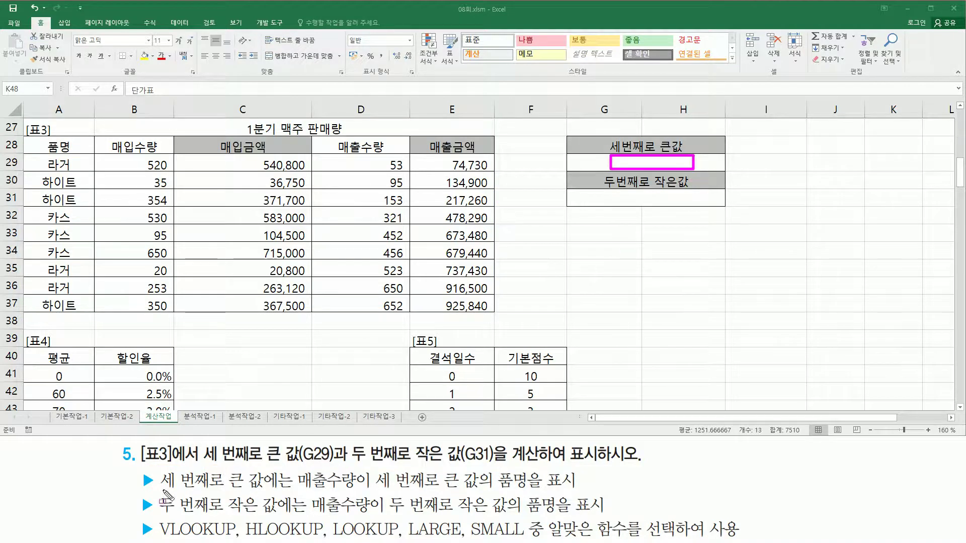
{"action": "mouse_move", "coordinate": [160, 492]}
{"action": "left_mouse_down"}
{"action": "mouse_move", "coordinate": [277, 500]}
{"action": "mouse_move", "coordinate": [267, 471]}
{"action": "mouse_move", "coordinate": [370, 489]}
{"action": "mouse_move", "coordinate": [528, 494]}
{"action": "left_mouse_up"}
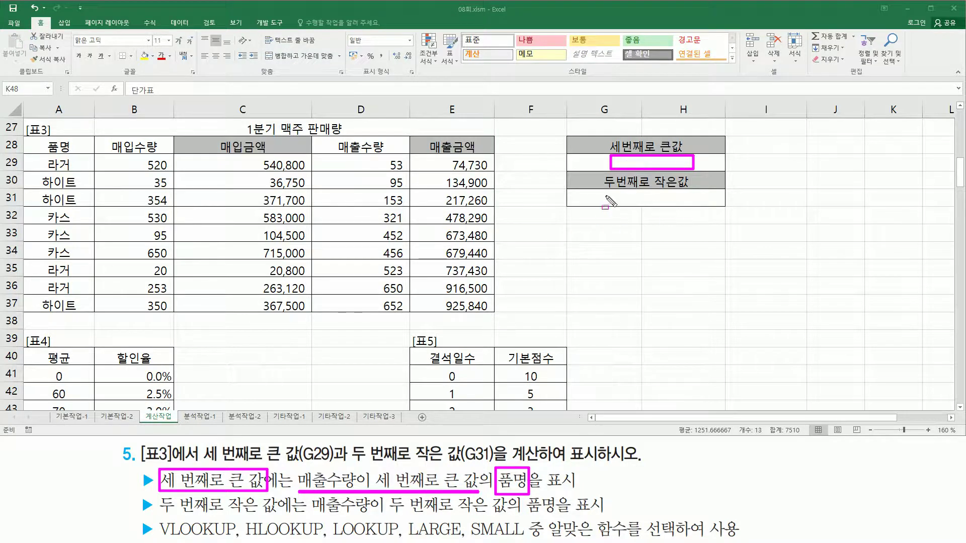
{"action": "left_click_drag", "start_coordinate": [601, 192], "coordinate": [693, 207]}
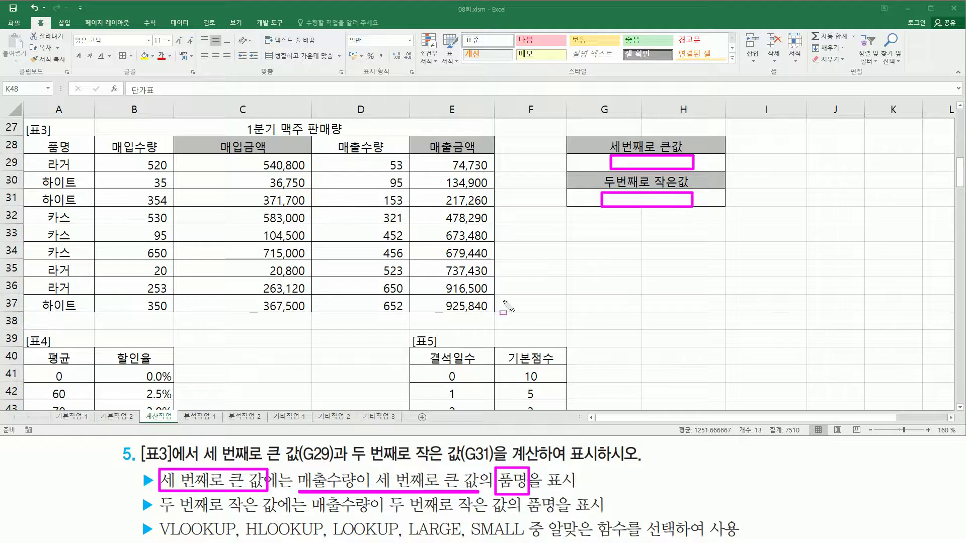
{"action": "mouse_move", "coordinate": [276, 517]}
{"action": "left_mouse_down"}
{"action": "mouse_move", "coordinate": [281, 494]}
{"action": "mouse_move", "coordinate": [339, 515]}
{"action": "mouse_move", "coordinate": [561, 519]}
{"action": "left_mouse_up"}
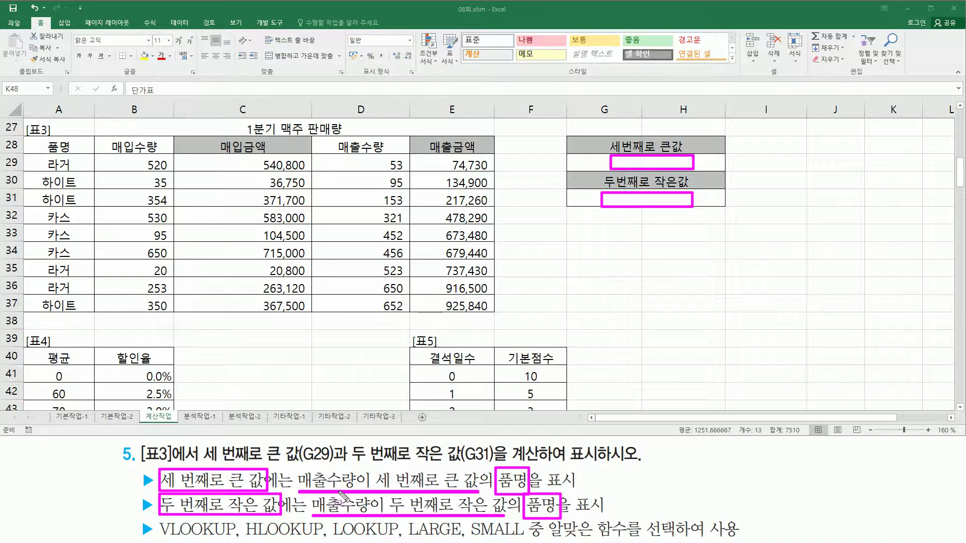
{"action": "left_click_drag", "start_coordinate": [377, 154], "coordinate": [407, 315]}
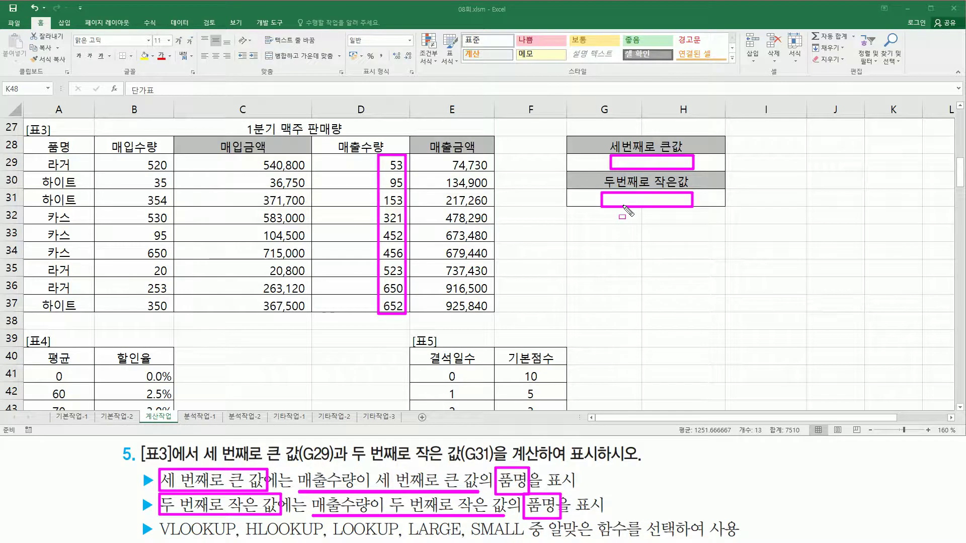
{"action": "left_click_drag", "start_coordinate": [36, 157], "coordinate": [86, 313]}
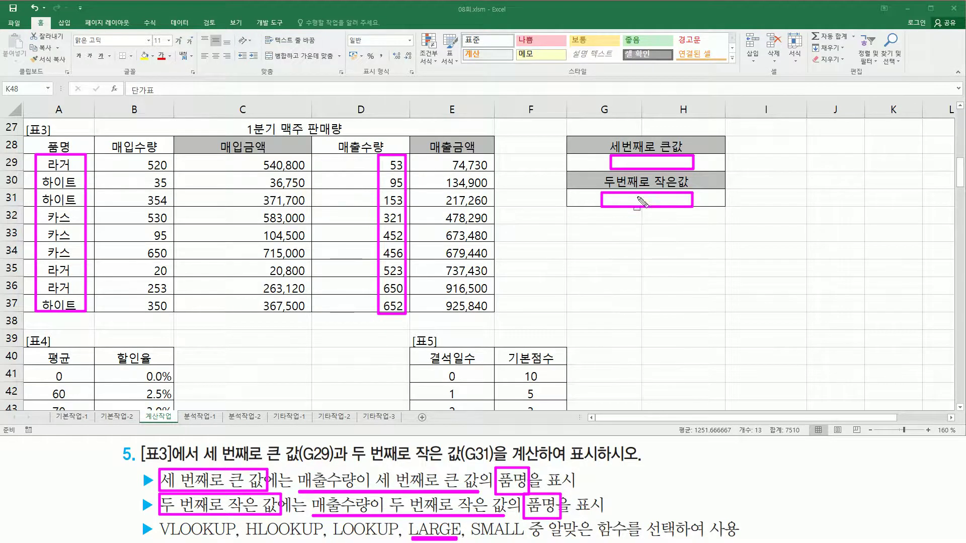
- Enter a LARGE formula in G29 that returns the third-largest 매출수량 from D29:D37
{"action": "left_click_drag", "start_coordinate": [472, 539], "coordinate": [526, 538]}
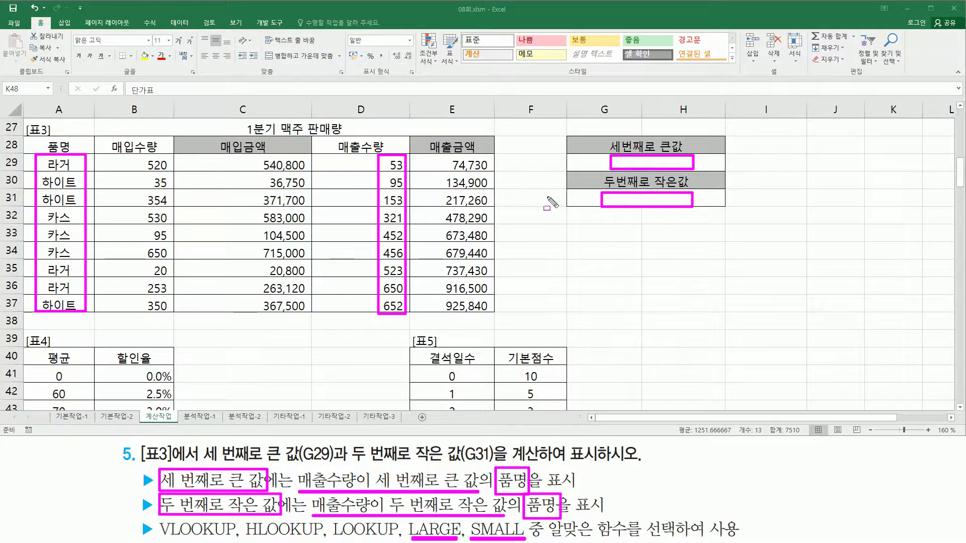
{"action": "key", "text": "Escape"}
{"action": "left_click", "coordinate": [634, 164]}
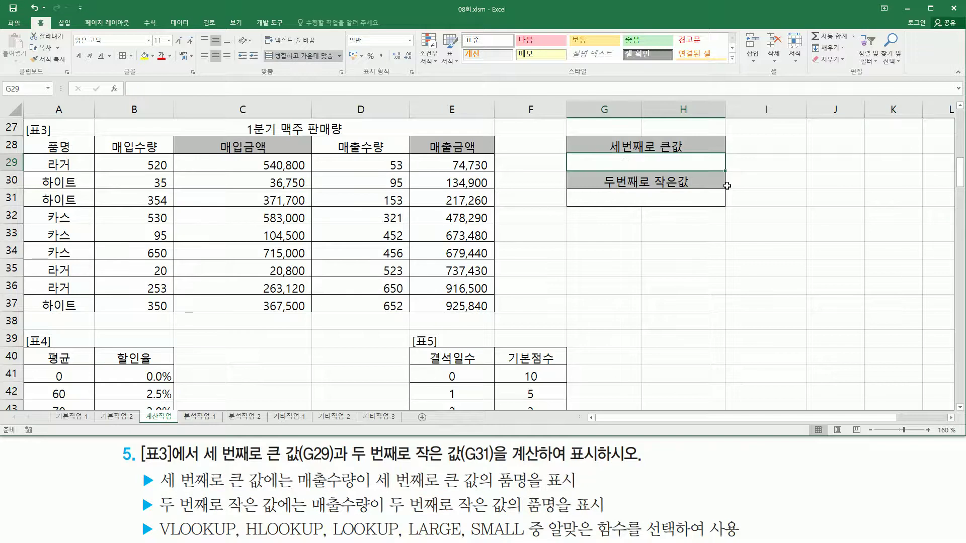
{"action": "type", "text": "=la"}
{"action": "key", "text": "Tab"}
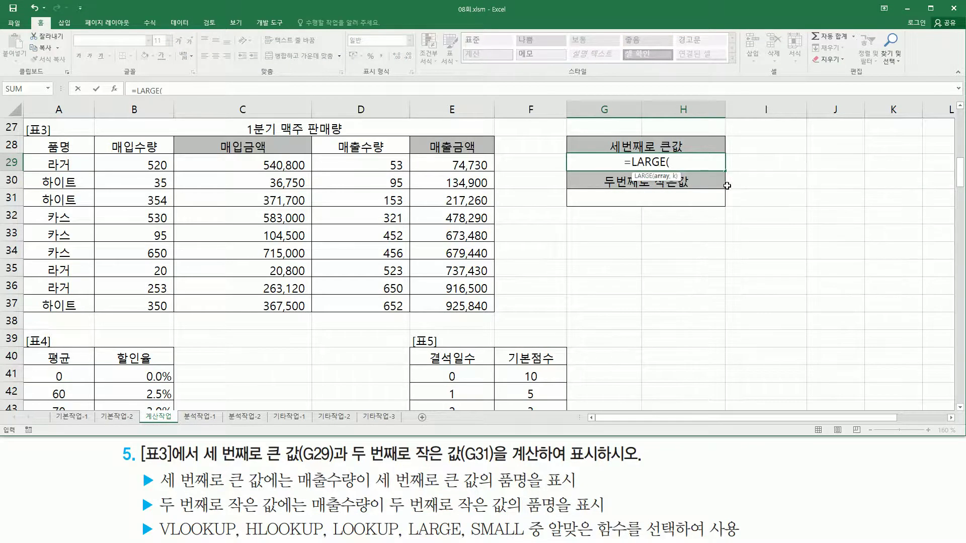
{"action": "left_click_drag", "start_coordinate": [396, 164], "coordinate": [396, 334]}
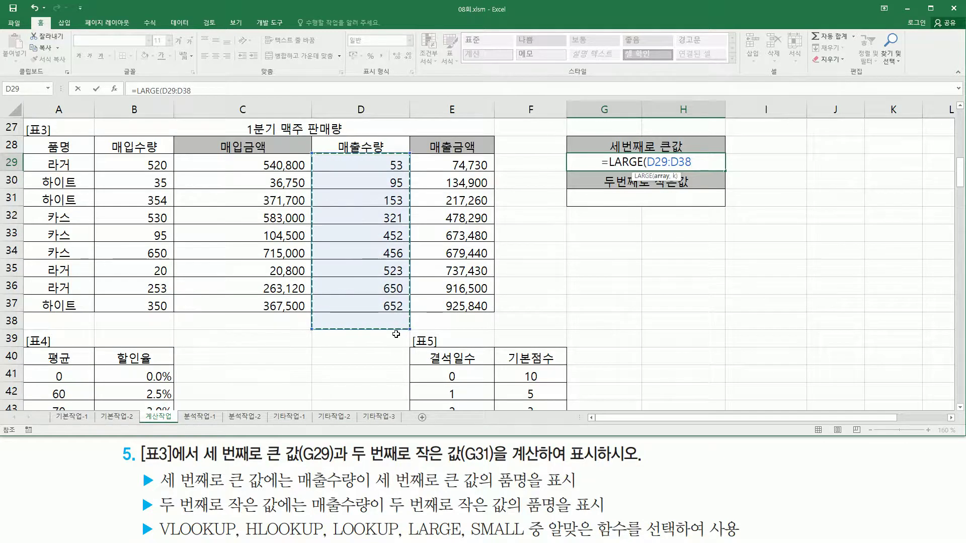
{"action": "left_click_drag", "start_coordinate": [392, 166], "coordinate": [380, 304]}
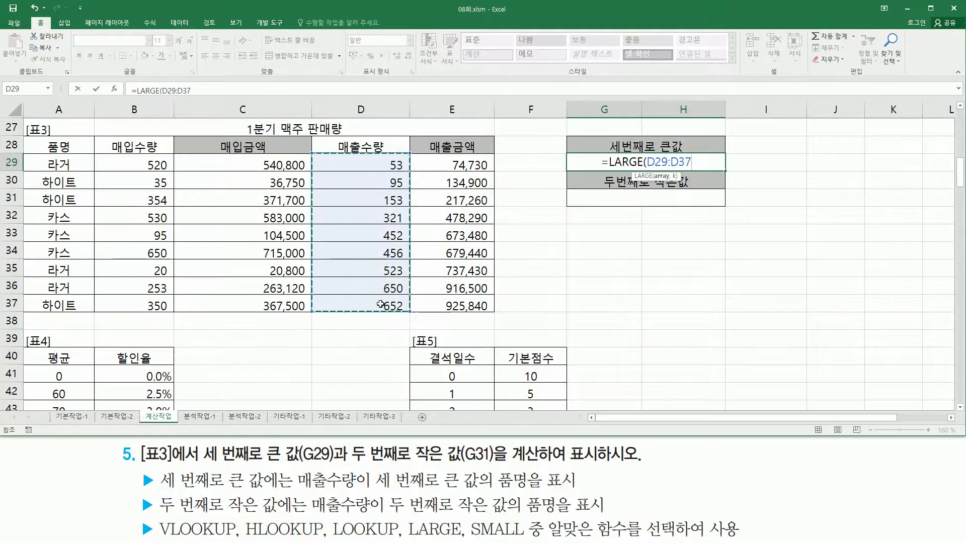
{"action": "type", "text": ", "}
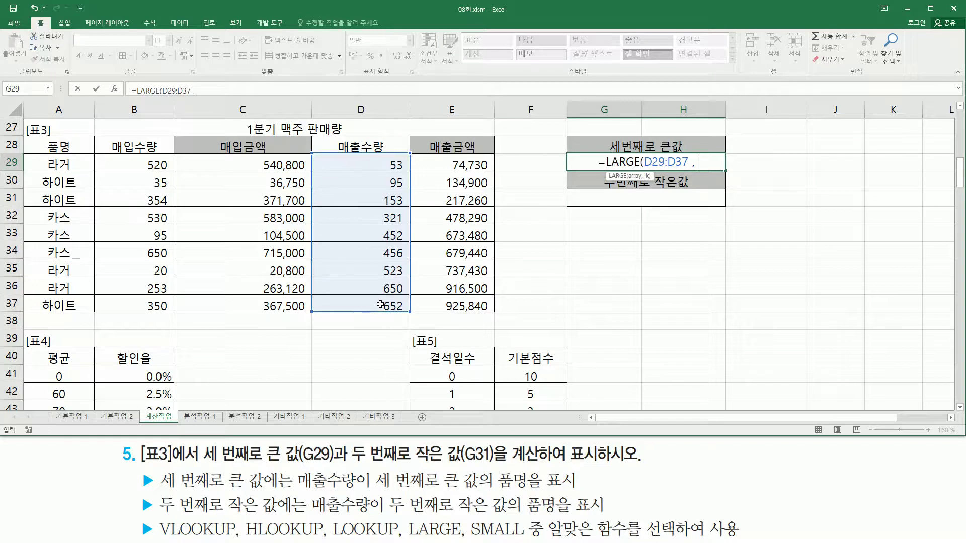
{"action": "type", "text": "3"}
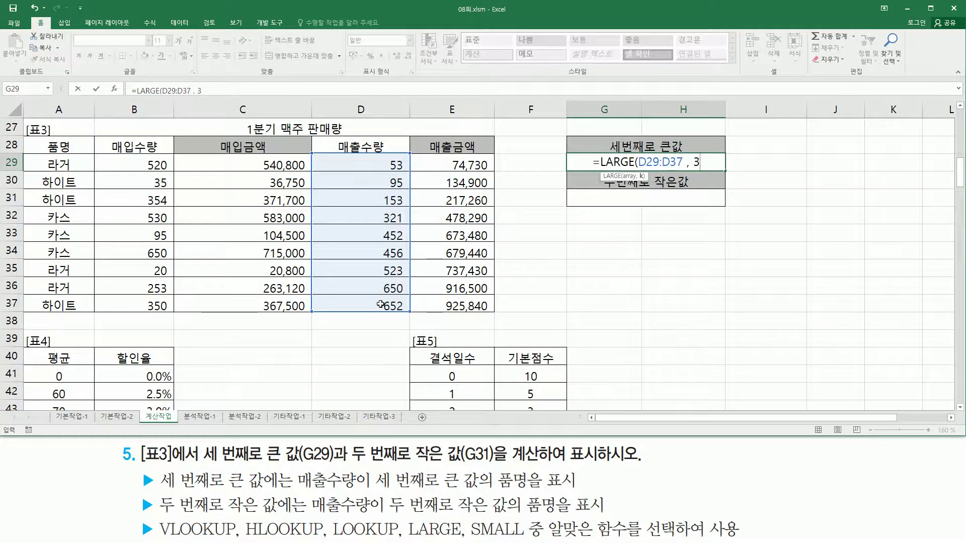
{"action": "type", "text": " )"}
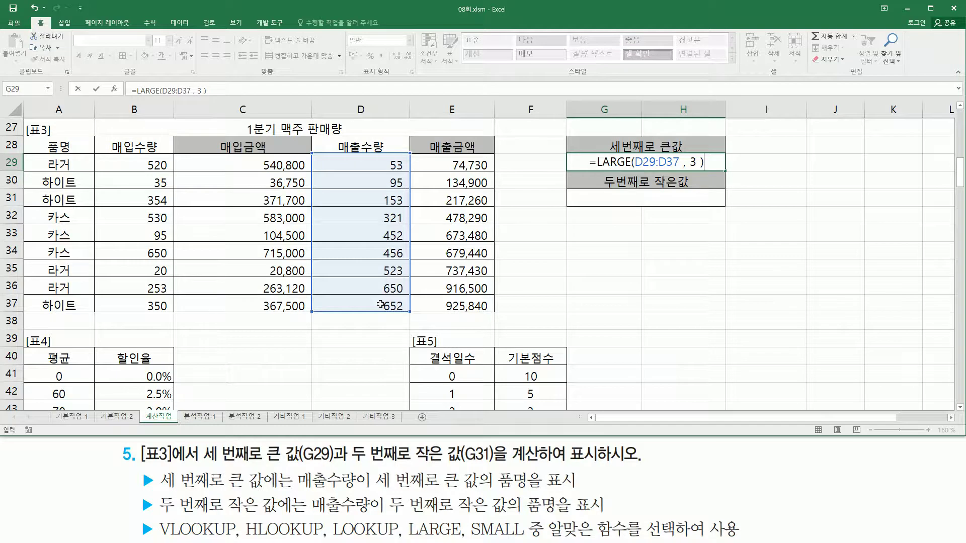
{"action": "key", "text": "ctrl+Return"}
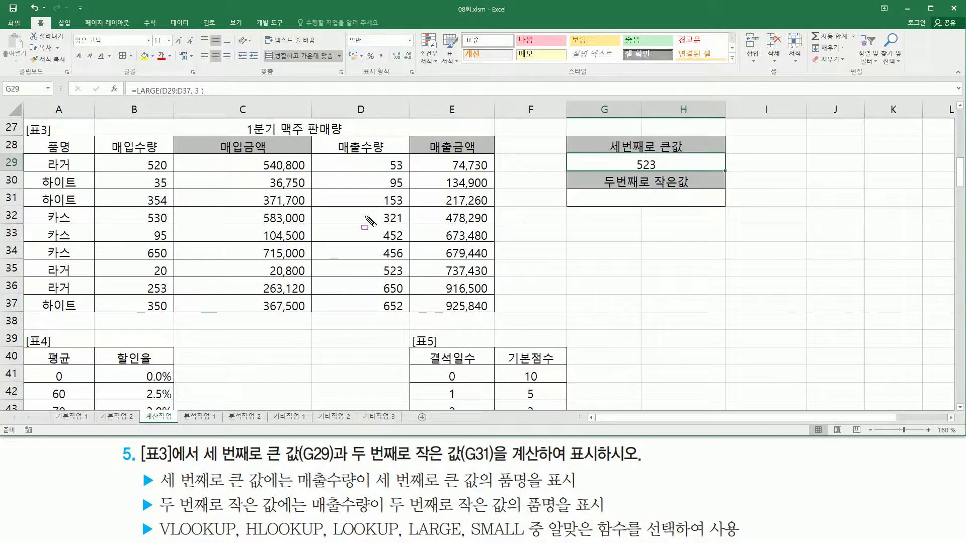
{"action": "mouse_move", "coordinate": [368, 155]}
{"action": "left_mouse_down"}
{"action": "mouse_move", "coordinate": [377, 258]}
{"action": "mouse_move", "coordinate": [416, 320]}
{"action": "mouse_move", "coordinate": [414, 288]}
{"action": "left_mouse_up"}
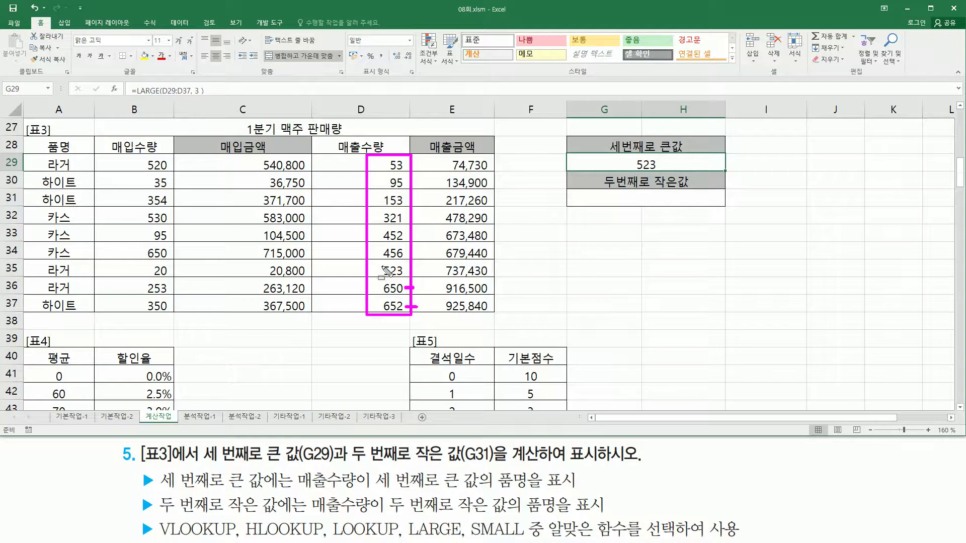
{"action": "left_click_drag", "start_coordinate": [377, 261], "coordinate": [411, 284]}
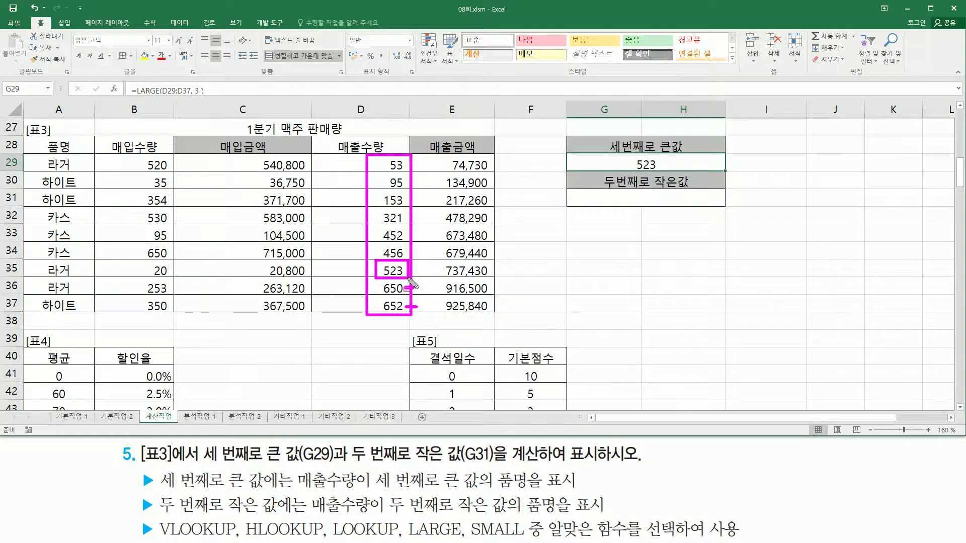
{"action": "key", "text": "Escape"}
- Enter a SMALL formula in G31 that returns the second-smallest 매출수량 from D29:D37
{"action": "left_click", "coordinate": [649, 197]}
{"action": "type", "text": "="}
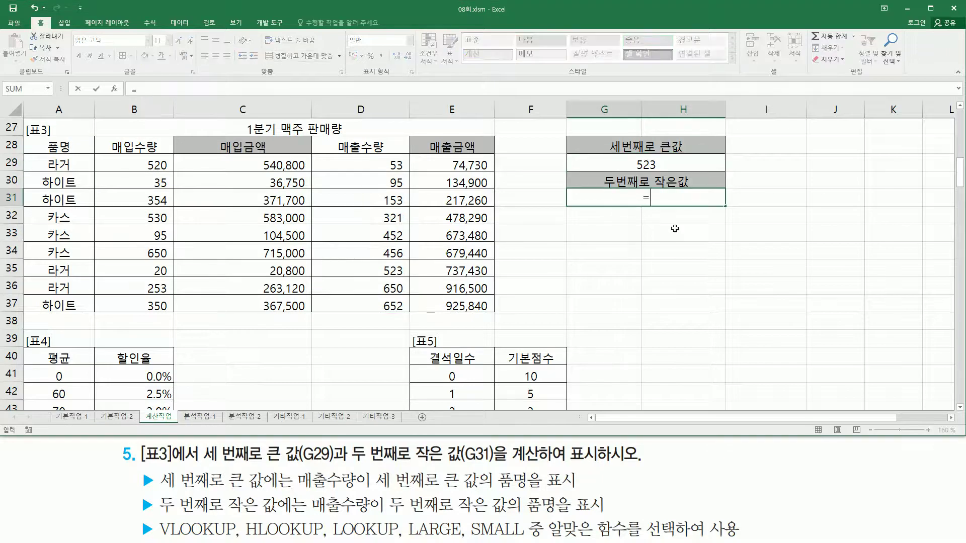
{"action": "type", "text": "SMALL("}
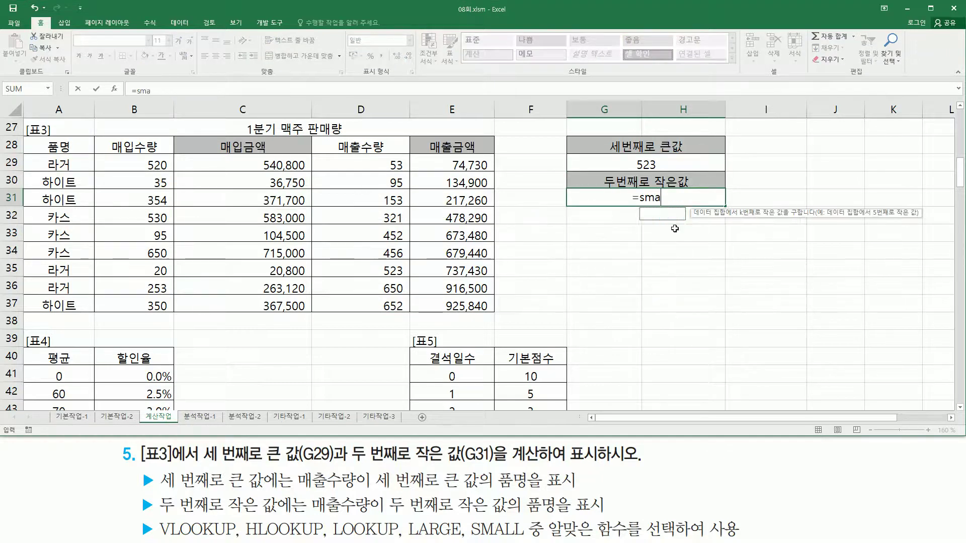
{"action": "left_click_drag", "start_coordinate": [383, 161], "coordinate": [391, 305]}
{"action": "type", "text": ","}
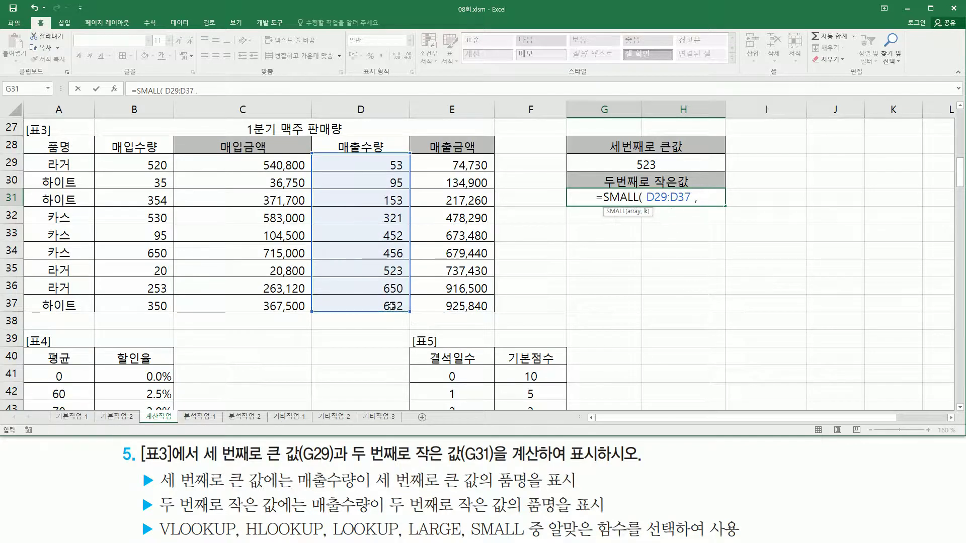
{"action": "type", "text": " 2"}
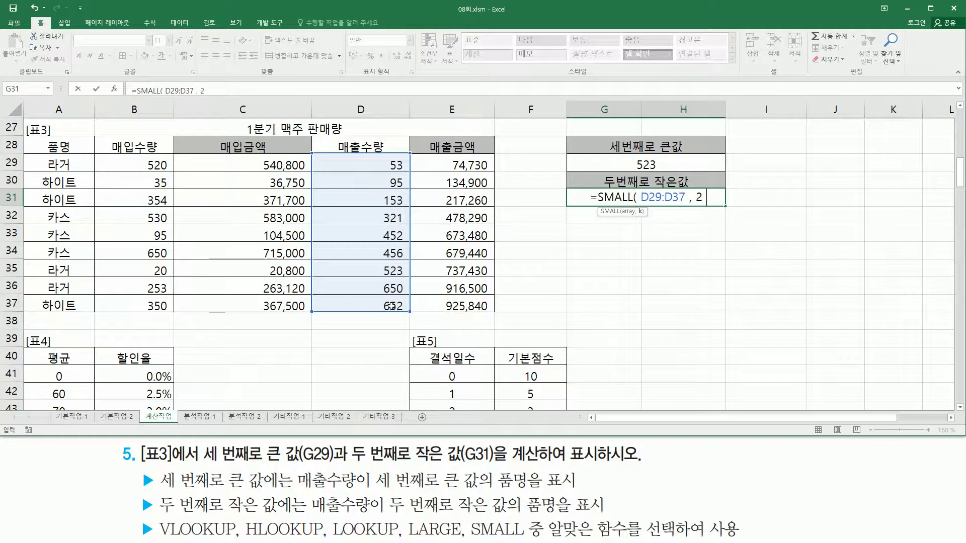
{"action": "type", "text": " )"}
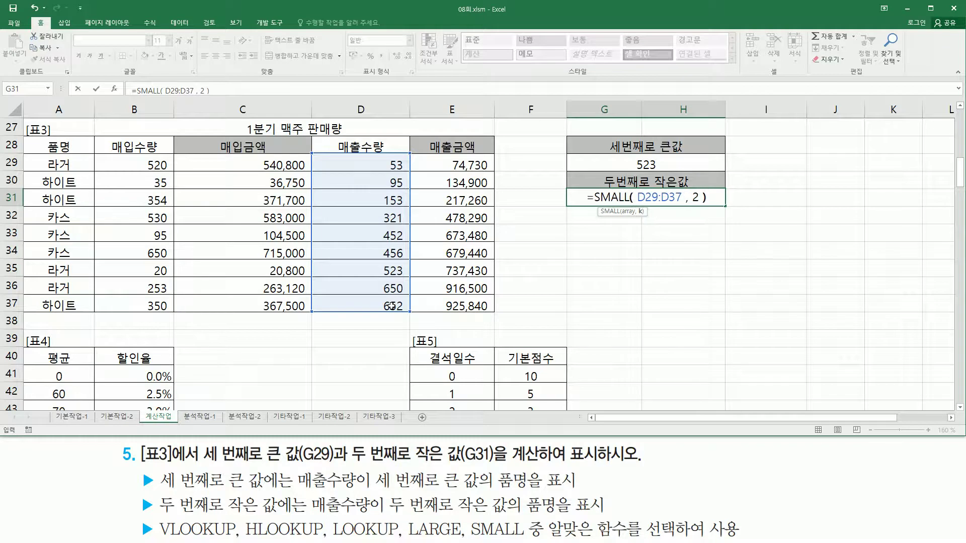
{"action": "key", "text": "Return"}
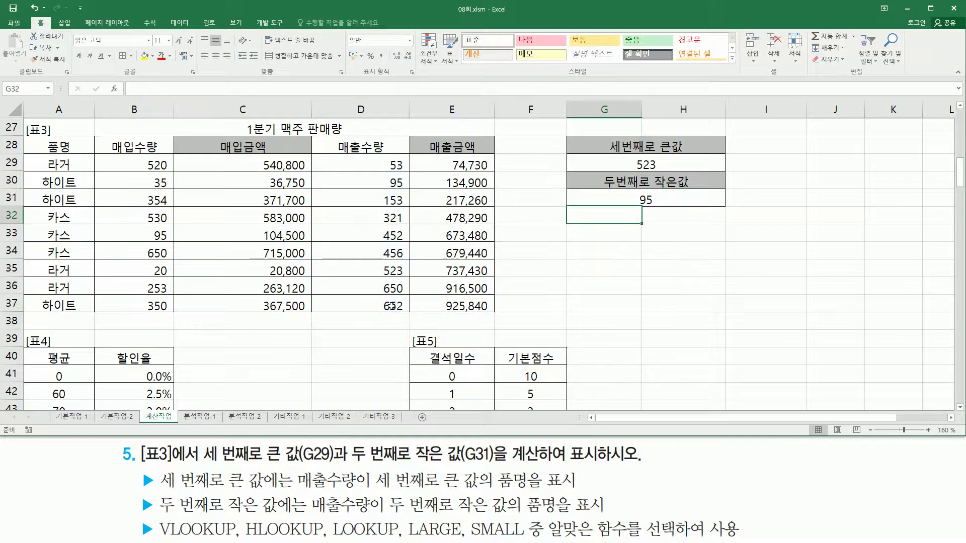
- Compare the results in G29 and G31 with the 매출수량 column and the matching 품명 entries in [표3]
{"action": "left_click", "coordinate": [653, 201]}
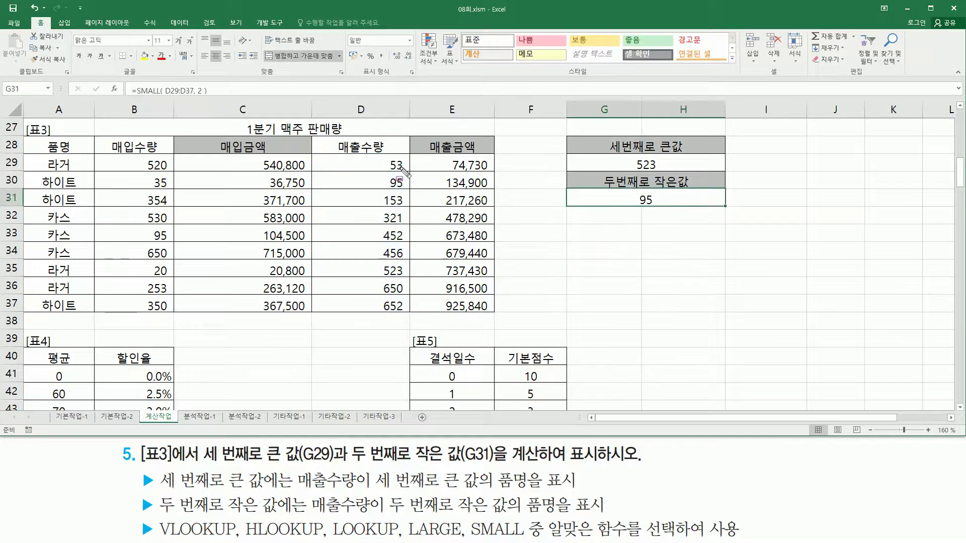
{"action": "mouse_move", "coordinate": [375, 151]}
{"action": "left_mouse_down"}
{"action": "mouse_move", "coordinate": [390, 259]}
{"action": "mouse_move", "coordinate": [412, 314]}
{"action": "left_mouse_up"}
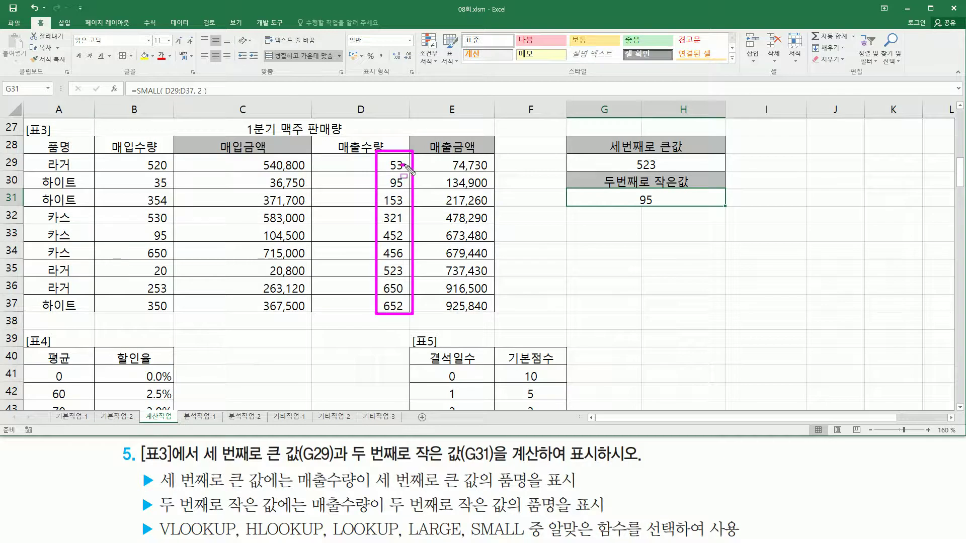
{"action": "left_click_drag", "start_coordinate": [386, 174], "coordinate": [406, 191]}
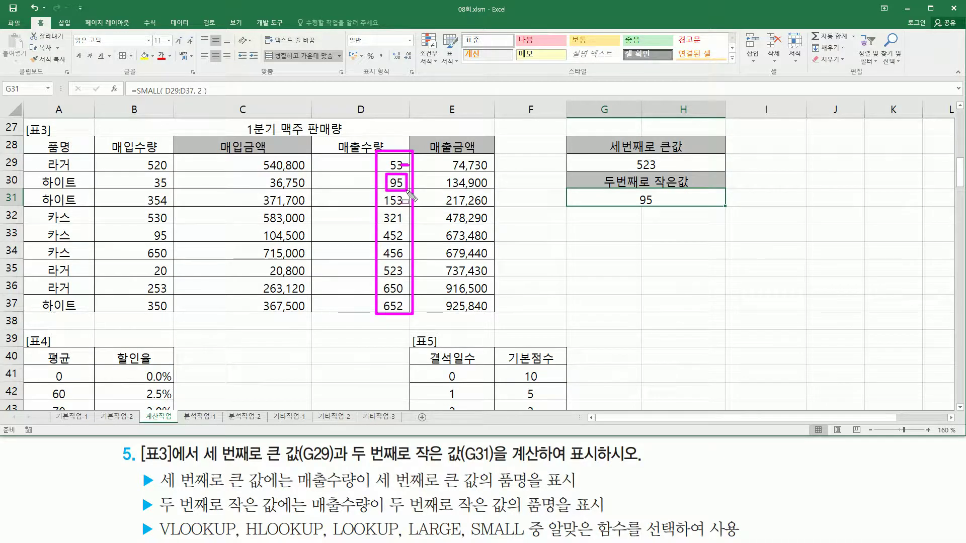
{"action": "key", "text": "Escape"}
{"action": "mouse_move", "coordinate": [631, 154]}
{"action": "left_mouse_down"}
{"action": "mouse_move", "coordinate": [656, 175]}
{"action": "mouse_move", "coordinate": [652, 207]}
{"action": "left_mouse_up"}
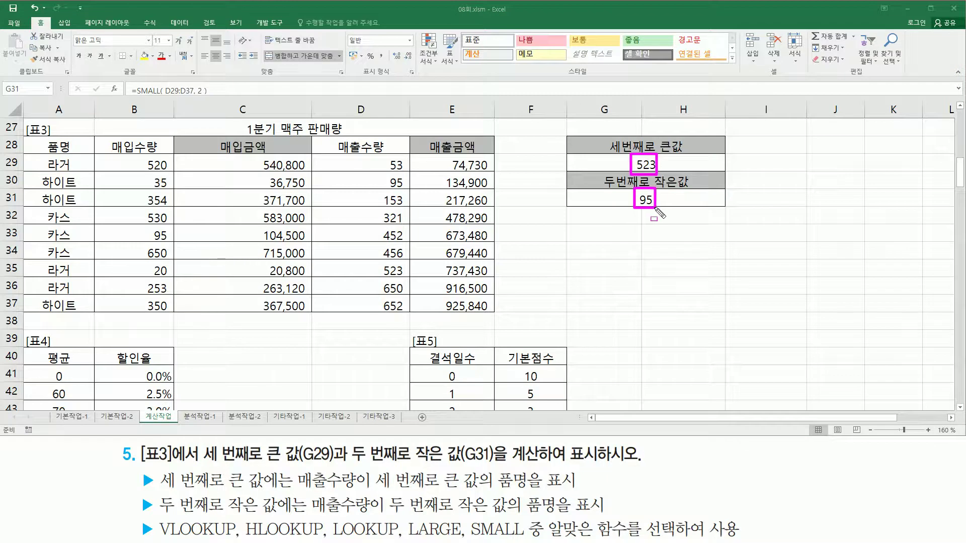
{"action": "mouse_move", "coordinate": [382, 173]}
{"action": "left_mouse_down"}
{"action": "mouse_move", "coordinate": [405, 187]}
{"action": "mouse_move", "coordinate": [398, 194]}
{"action": "left_mouse_up"}
{"action": "left_click_drag", "start_coordinate": [377, 260], "coordinate": [409, 282]}
{"action": "left_click_drag", "start_coordinate": [39, 261], "coordinate": [82, 276]}
{"action": "left_click_drag", "start_coordinate": [42, 175], "coordinate": [75, 189]}
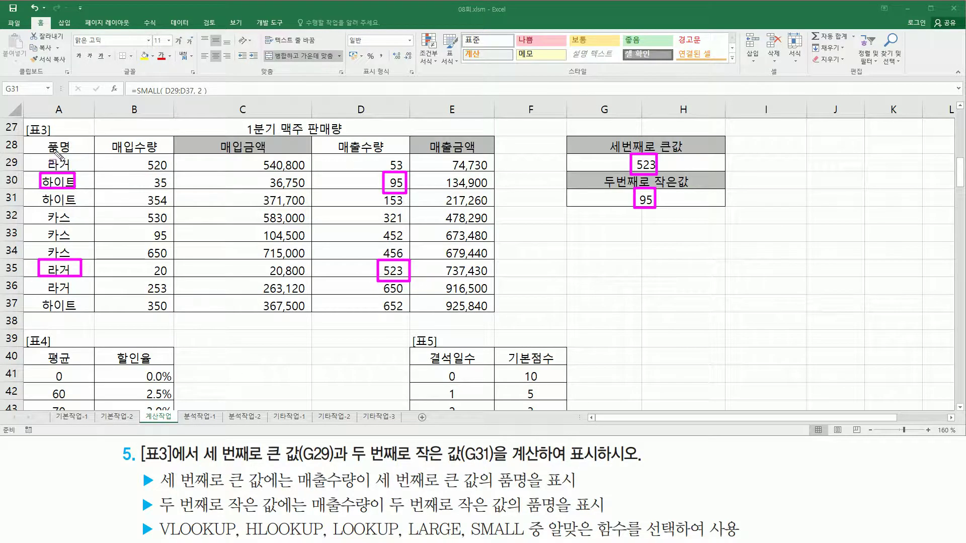
- Examine the column order of [표3] to see where a VLOOKUP range can start for 매출수량 lookups
{"action": "mouse_move", "coordinate": [25, 135]}
{"action": "left_mouse_down"}
{"action": "mouse_move", "coordinate": [324, 301]}
{"action": "mouse_move", "coordinate": [498, 310]}
{"action": "left_mouse_up"}
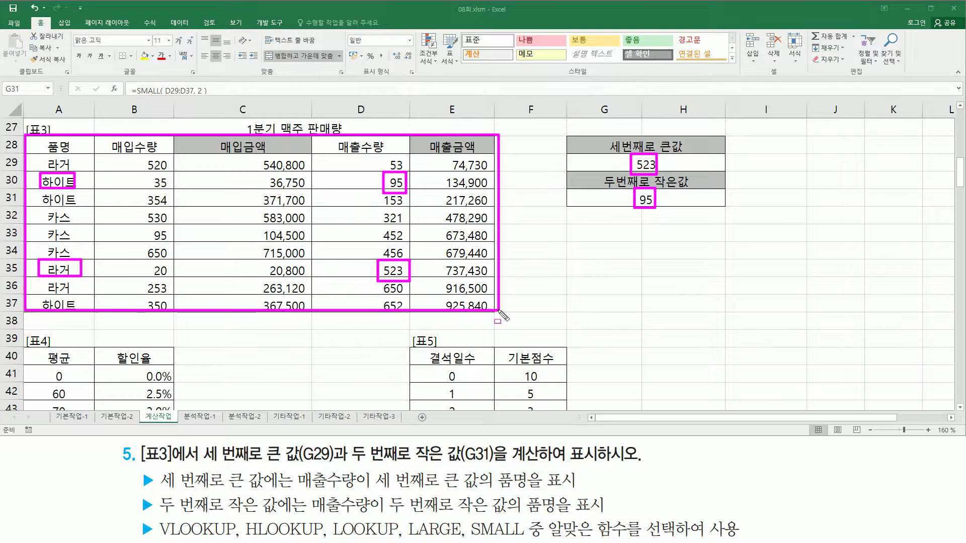
{"action": "left_click_drag", "start_coordinate": [78, 123], "coordinate": [78, 309]}
{"action": "left_click_drag", "start_coordinate": [140, 123], "coordinate": [140, 305]}
{"action": "left_click_drag", "start_coordinate": [254, 111], "coordinate": [255, 292]}
{"action": "left_click_drag", "start_coordinate": [369, 117], "coordinate": [369, 299]}
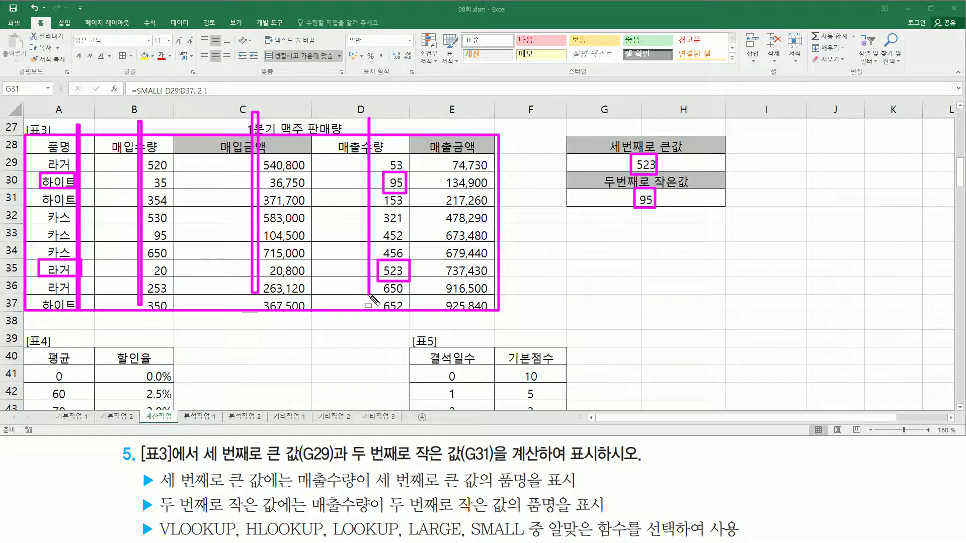
{"action": "left_click_drag", "start_coordinate": [451, 123], "coordinate": [451, 309]}
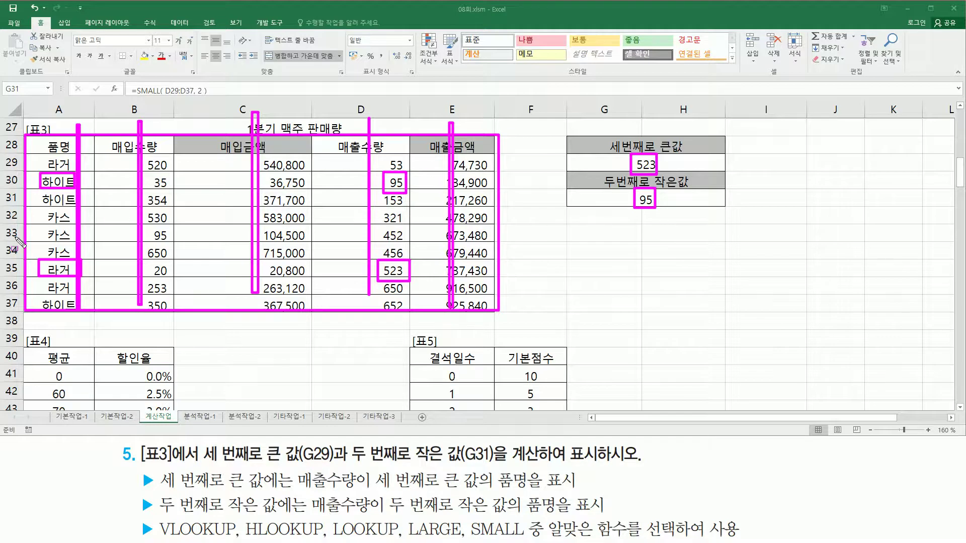
{"action": "mouse_move", "coordinate": [154, 521]}
{"action": "left_mouse_down"}
{"action": "mouse_move", "coordinate": [236, 528]}
{"action": "mouse_move", "coordinate": [238, 540]}
{"action": "left_mouse_up"}
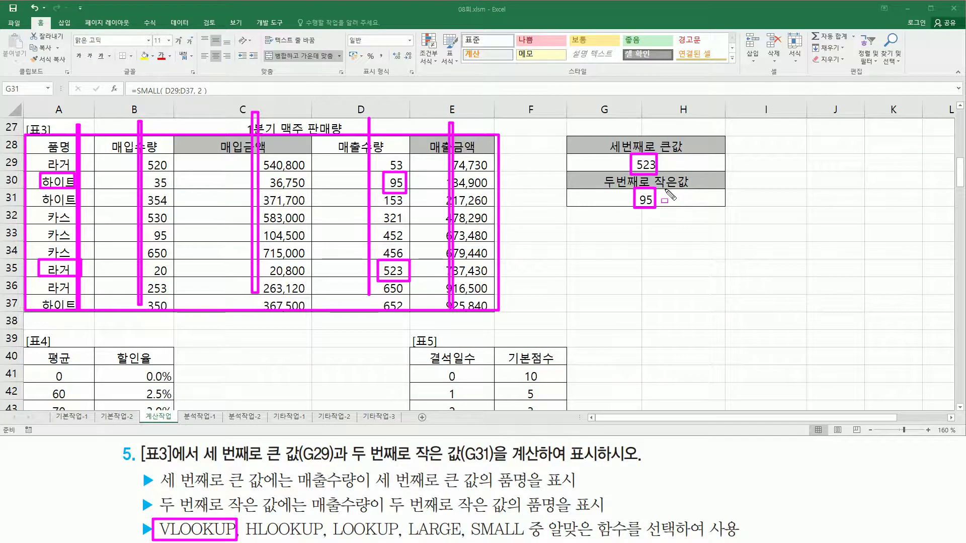
{"action": "key", "text": "Escape"}
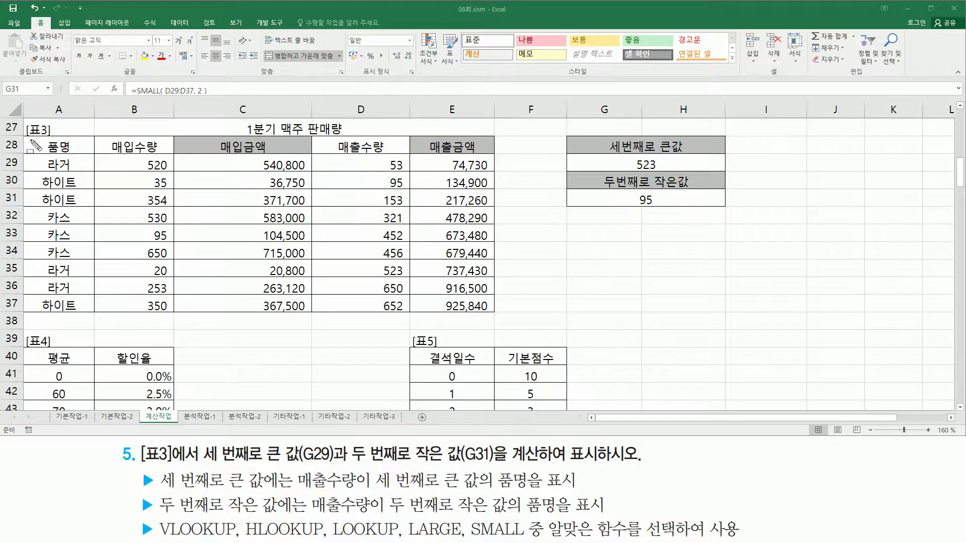
{"action": "left_click_drag", "start_coordinate": [29, 140], "coordinate": [492, 310]}
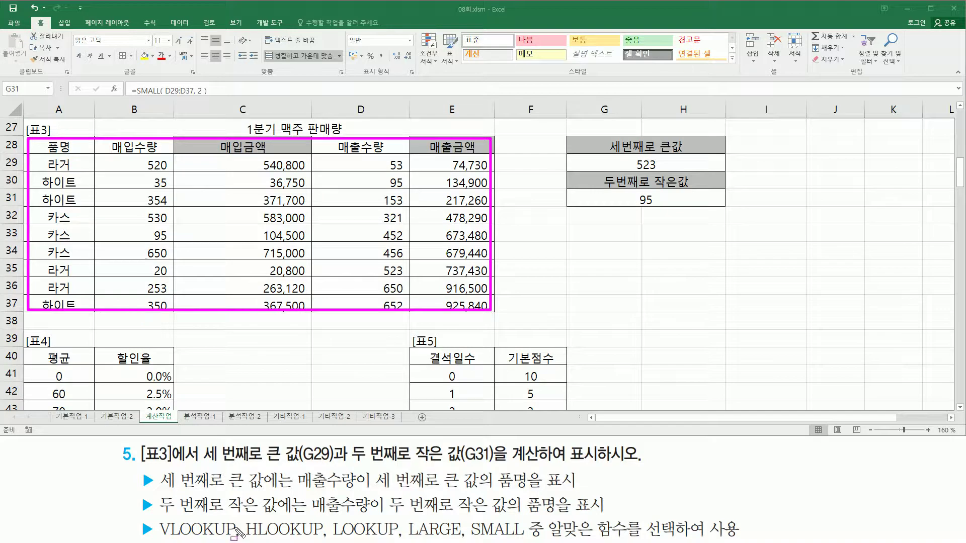
{"action": "mouse_move", "coordinate": [633, 157]}
{"action": "left_mouse_down"}
{"action": "mouse_move", "coordinate": [662, 171]}
{"action": "mouse_move", "coordinate": [654, 205]}
{"action": "left_mouse_up"}
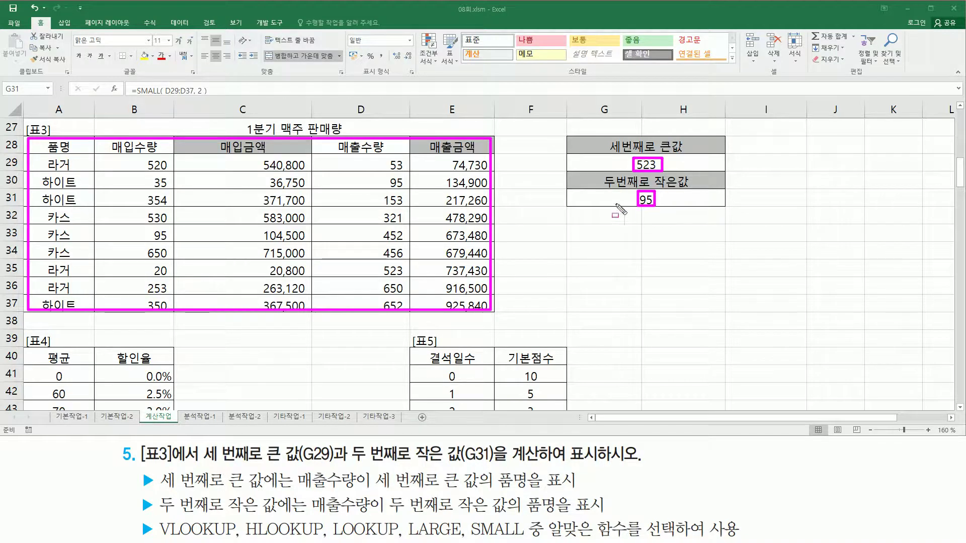
{"action": "mouse_move", "coordinate": [381, 156]}
{"action": "left_mouse_down"}
{"action": "mouse_move", "coordinate": [392, 250]}
{"action": "mouse_move", "coordinate": [418, 321]}
{"action": "mouse_move", "coordinate": [407, 307]}
{"action": "left_mouse_up"}
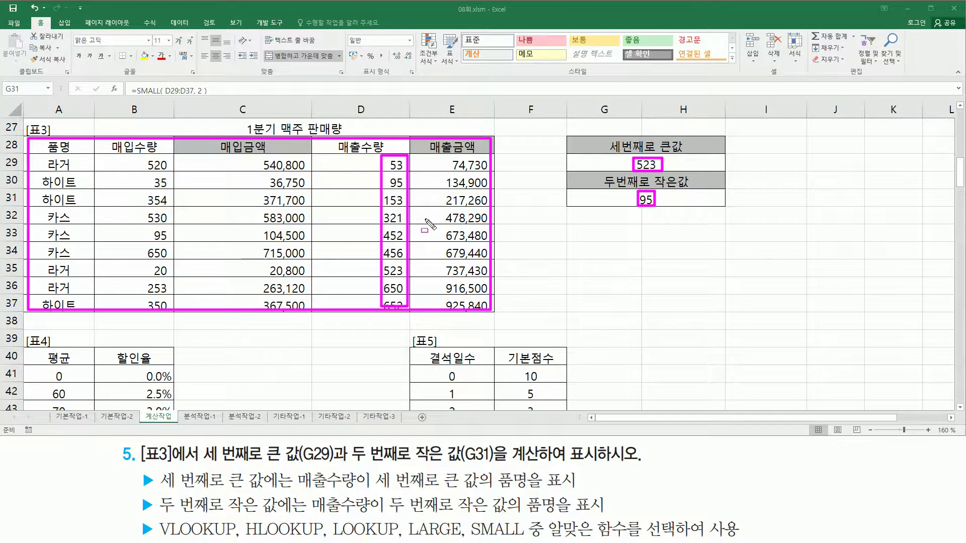
{"action": "key", "text": "Escape"}
- Build a helper table by copying the 매출수량 column D28:D37 to G33 and the 품명 column A28:A37 to H33
{"action": "left_click_drag", "start_coordinate": [360, 147], "coordinate": [375, 305]}
{"action": "key", "text": "ctrl+c"}
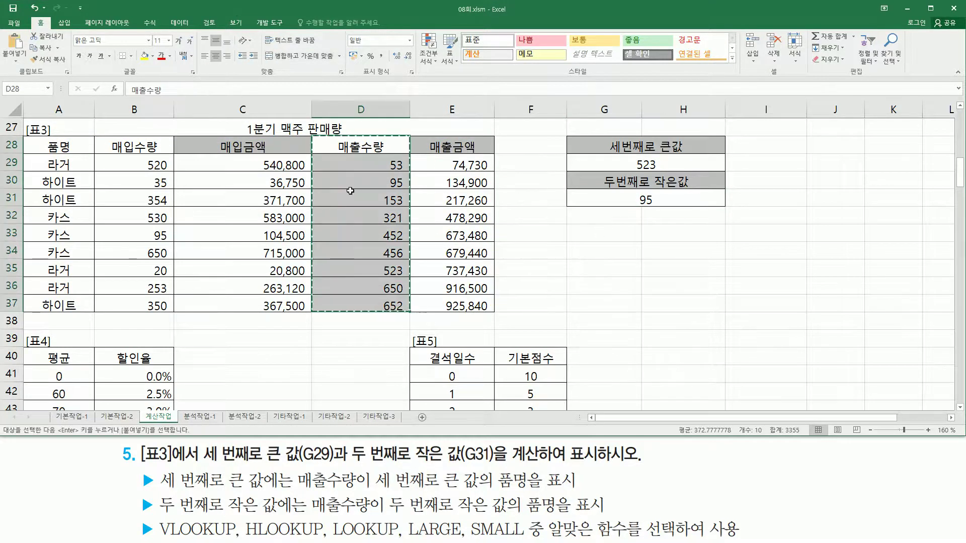
{"action": "left_click", "coordinate": [592, 234]}
{"action": "key", "text": "ctrl+v"}
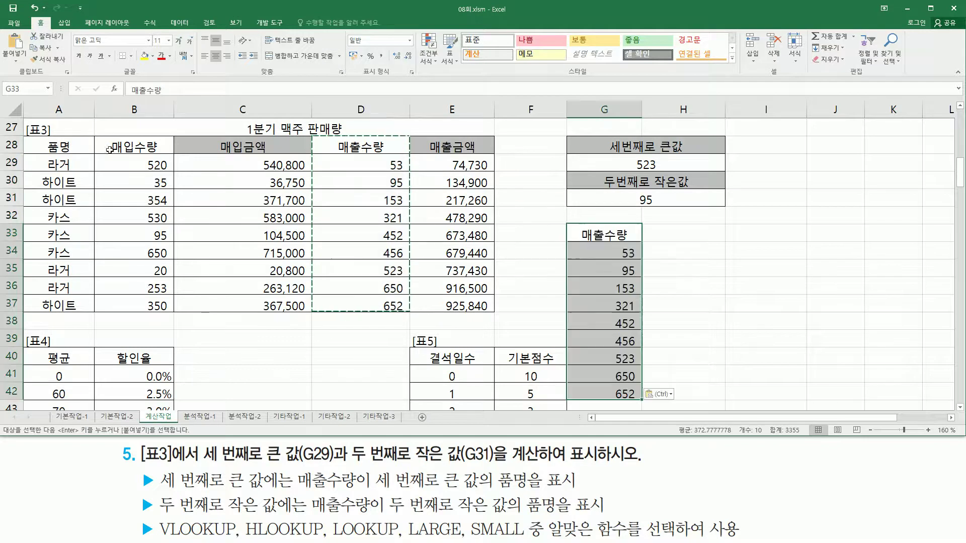
{"action": "left_click_drag", "start_coordinate": [63, 151], "coordinate": [60, 305]}
{"action": "key", "text": "ctrl+c"}
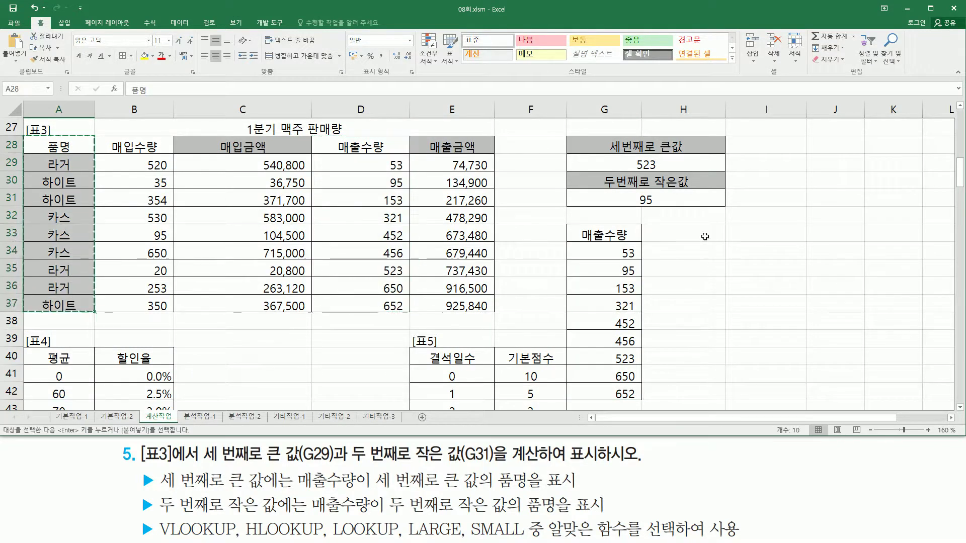
{"action": "left_click", "coordinate": [681, 236]}
{"action": "key", "text": "ctrl+v"}
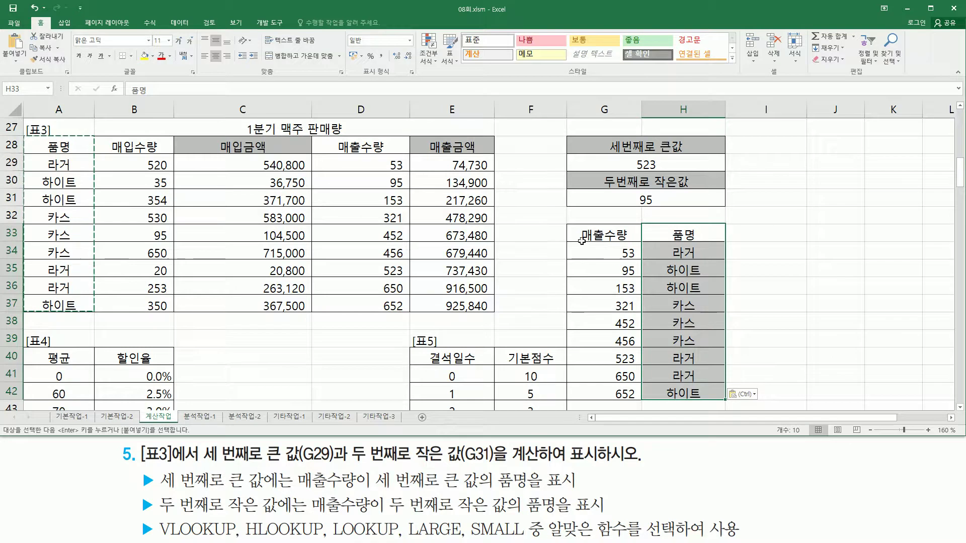
{"action": "left_click", "coordinate": [550, 238]}
{"action": "mouse_move", "coordinate": [571, 242]}
{"action": "left_mouse_down"}
{"action": "mouse_move", "coordinate": [588, 308]}
{"action": "mouse_move", "coordinate": [722, 400]}
{"action": "left_mouse_up"}
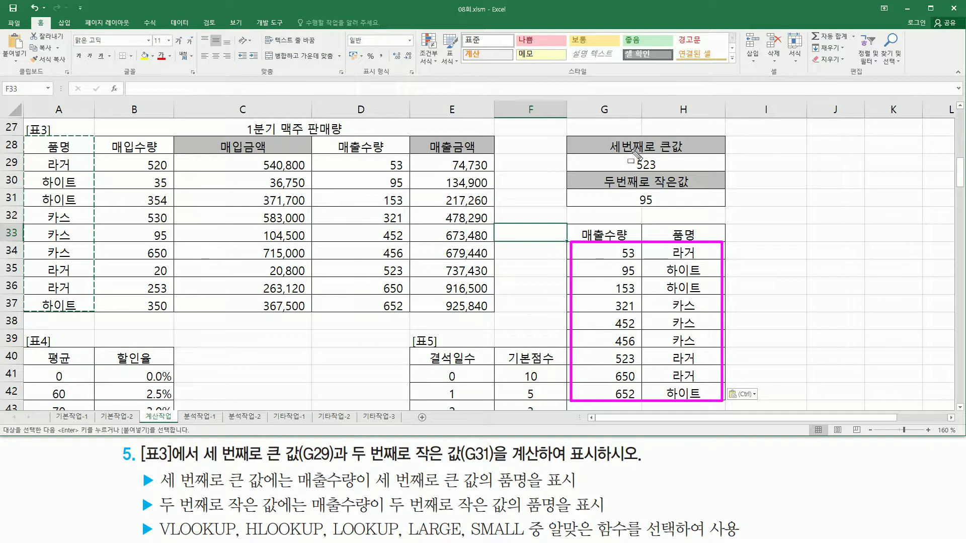
- Compare the G29 result with the helper table's 매출수량 and 품명 columns and with the matching columns in [표3]
{"action": "left_click_drag", "start_coordinate": [630, 157], "coordinate": [666, 171]}
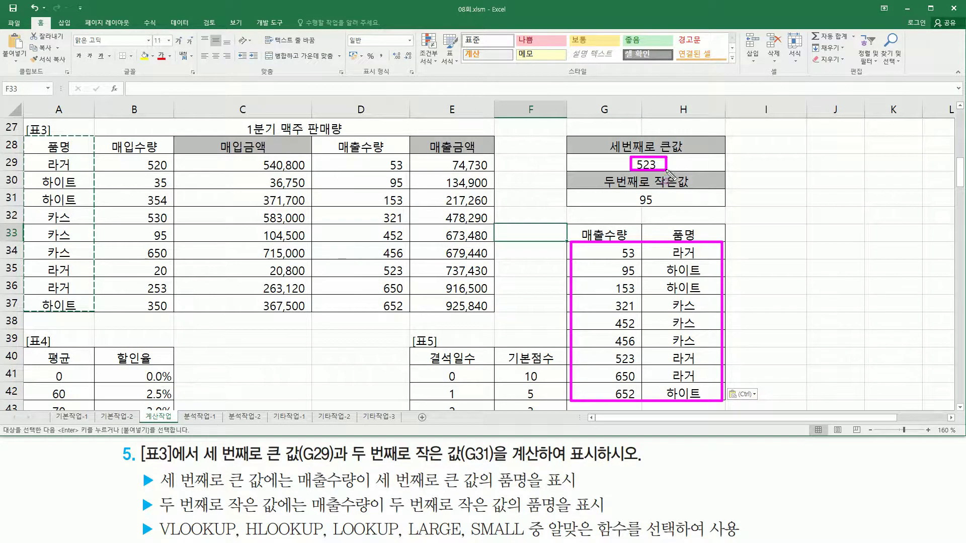
{"action": "left_click_drag", "start_coordinate": [684, 245], "coordinate": [683, 402]}
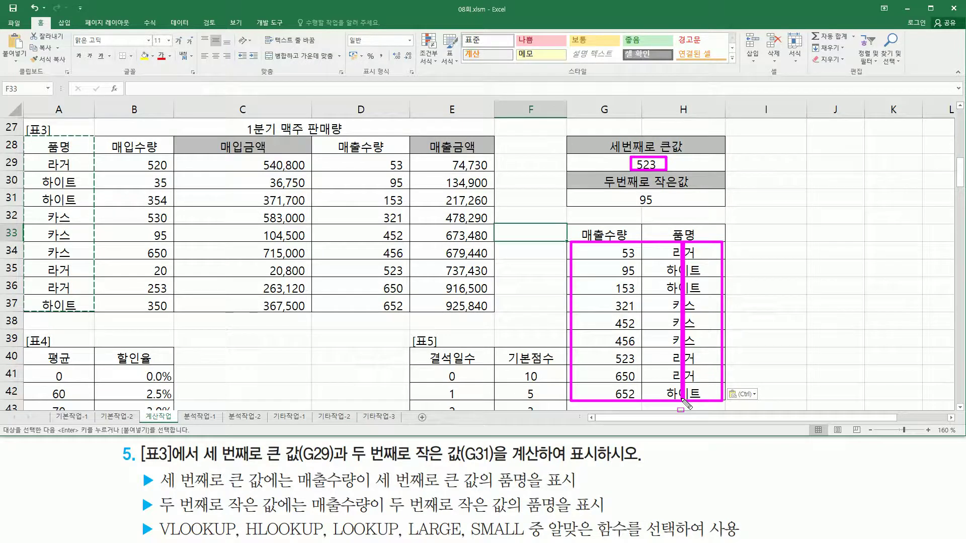
{"action": "left_click_drag", "start_coordinate": [699, 287], "coordinate": [684, 244]}
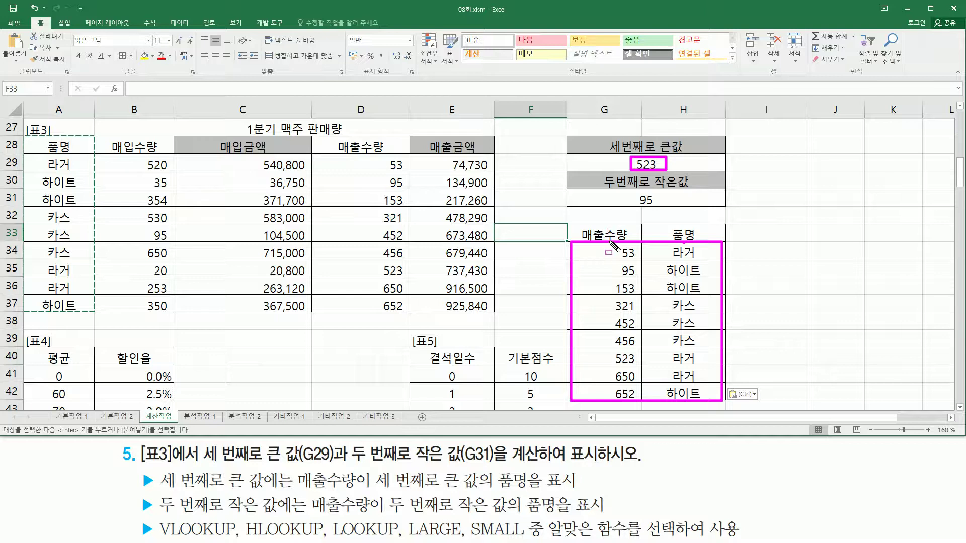
{"action": "left_click_drag", "start_coordinate": [609, 243], "coordinate": [609, 406]}
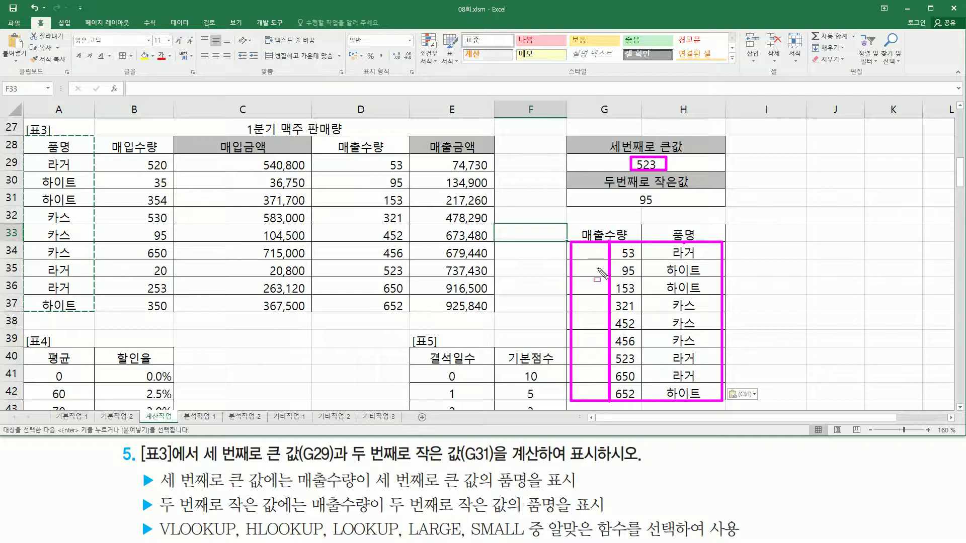
{"action": "mouse_move", "coordinate": [632, 165]}
{"action": "left_mouse_down"}
{"action": "mouse_move", "coordinate": [659, 159]}
{"action": "mouse_move", "coordinate": [660, 171]}
{"action": "left_mouse_up"}
{"action": "left_click_drag", "start_coordinate": [610, 244], "coordinate": [610, 401]}
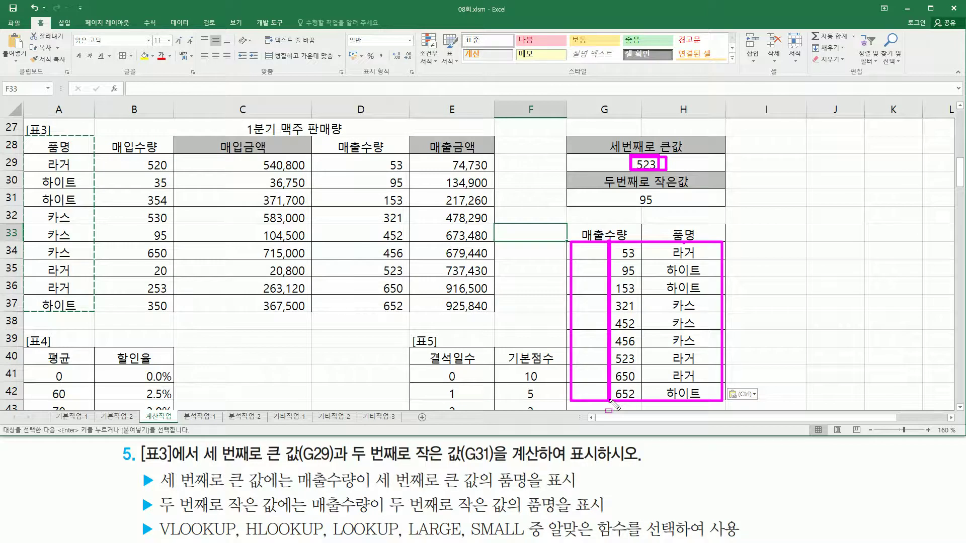
{"action": "mouse_move", "coordinate": [381, 157]}
{"action": "left_mouse_down"}
{"action": "mouse_move", "coordinate": [395, 277]}
{"action": "mouse_move", "coordinate": [383, 314]}
{"action": "mouse_move", "coordinate": [407, 317]}
{"action": "left_mouse_up"}
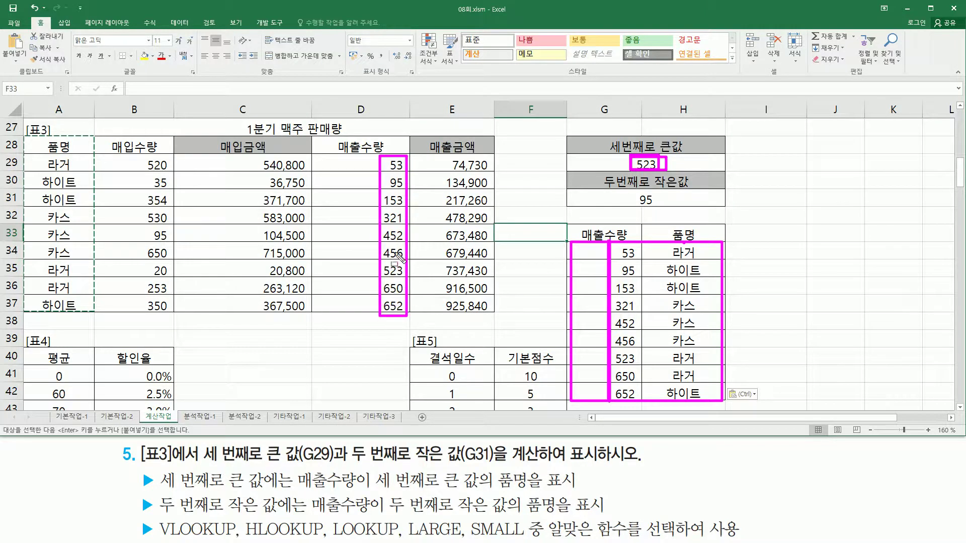
{"action": "mouse_move", "coordinate": [43, 155]}
{"action": "left_mouse_down"}
{"action": "mouse_move", "coordinate": [88, 318]}
{"action": "mouse_move", "coordinate": [80, 317]}
{"action": "left_mouse_up"}
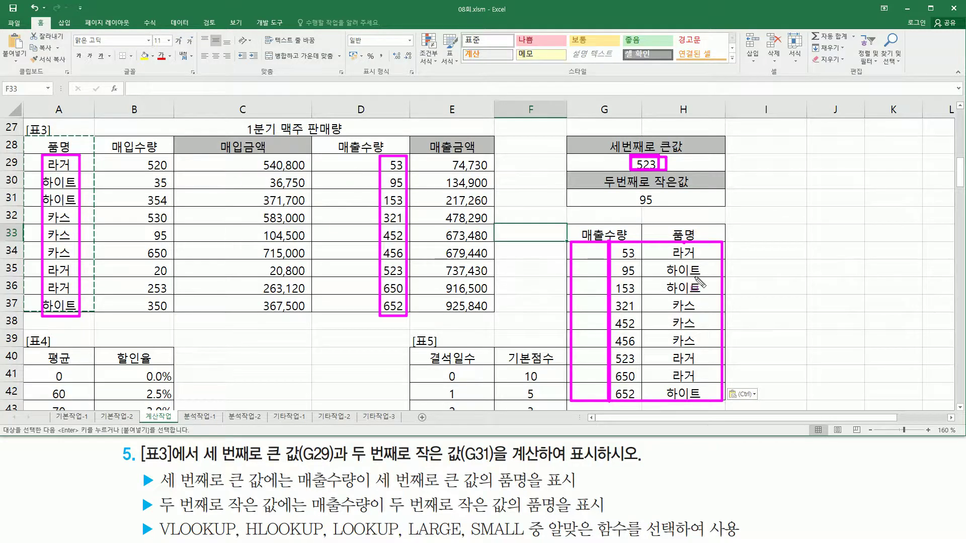
{"action": "key", "text": "Escape"}
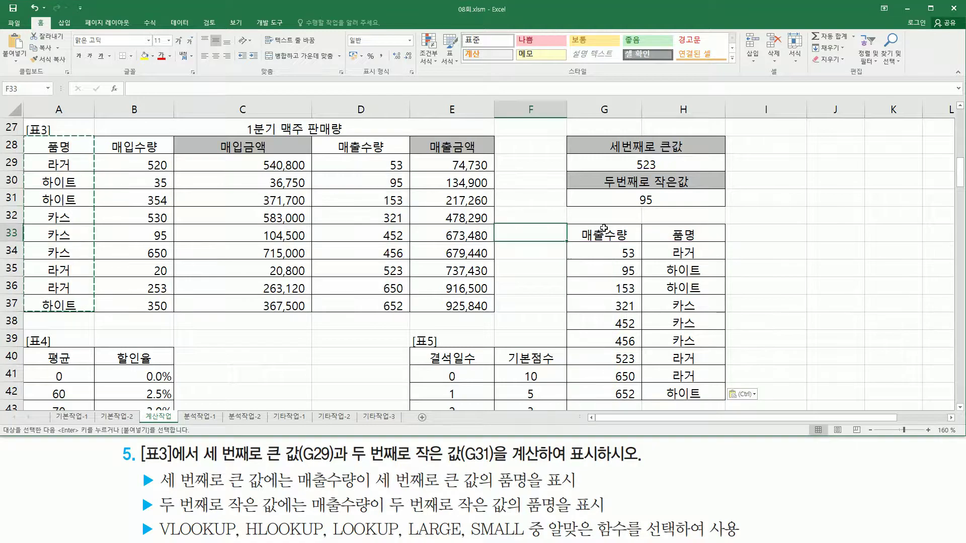
- Undo both pastes of the 매출수량 and 품명 helper columns at G33 and H33
{"action": "key", "text": "ctrl+z"}
{"action": "key", "text": "ctrl+z"}
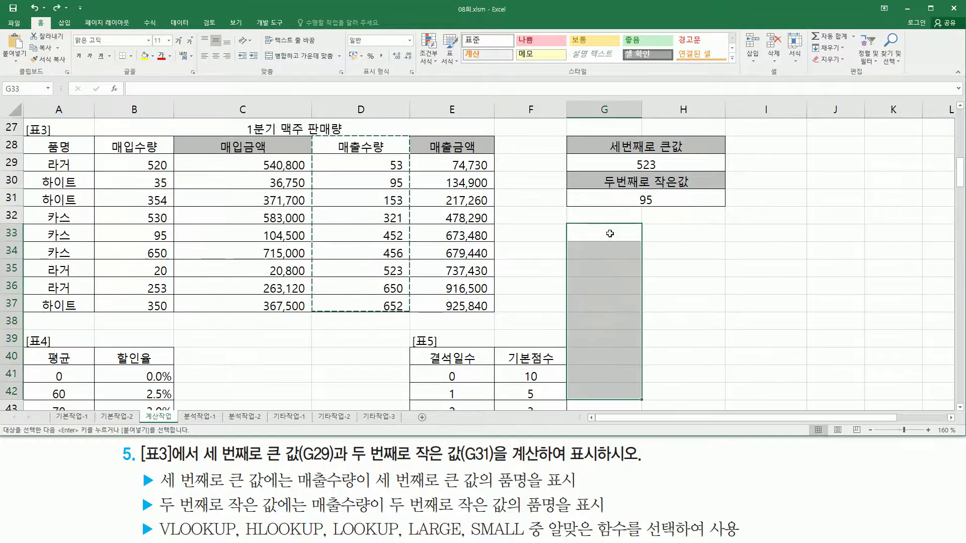
{"action": "left_click", "coordinate": [508, 226]}
- Write the LOOKUP syntax note "lookup( 찾을값 , 범위1 , 범위2 )" in G33 and review its arguments
{"action": "mouse_move", "coordinate": [328, 514]}
{"action": "left_mouse_down"}
{"action": "mouse_move", "coordinate": [332, 535]}
{"action": "mouse_move", "coordinate": [403, 541]}
{"action": "left_mouse_up"}
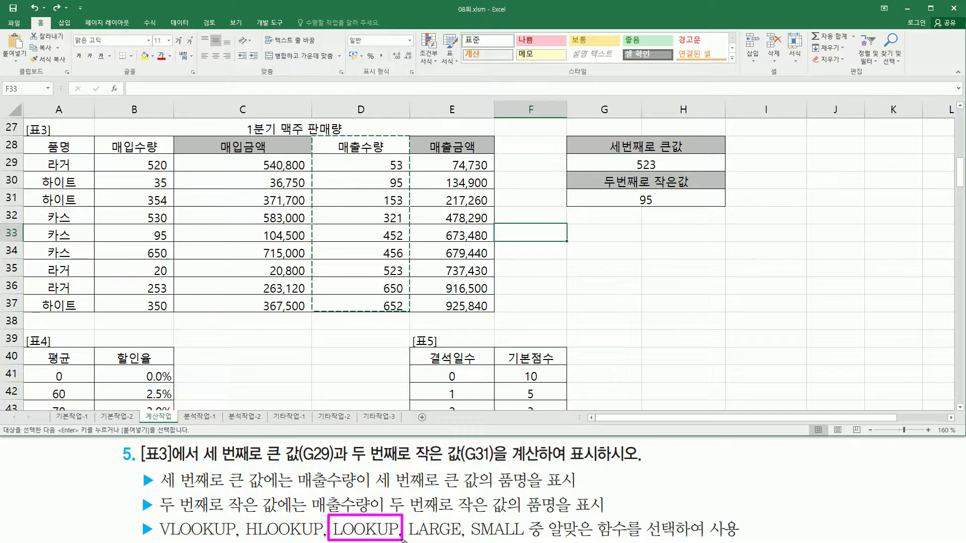
{"action": "left_click", "coordinate": [586, 234]}
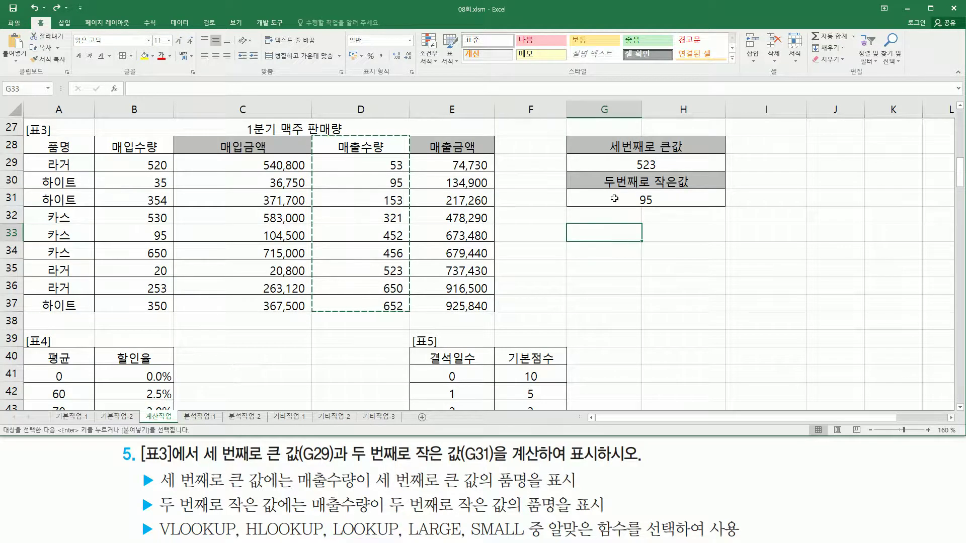
{"action": "type", "text": "lookup"}
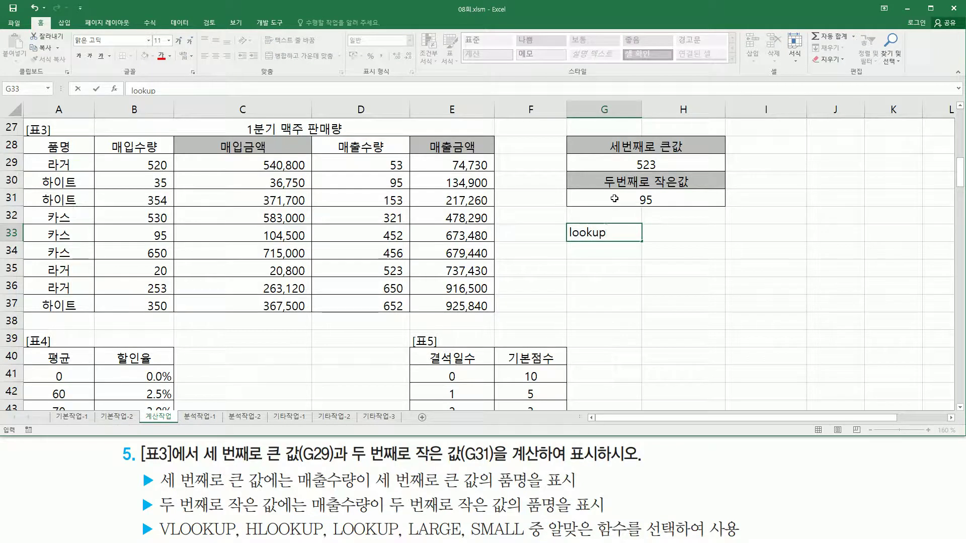
{"action": "type", "text": "( ㅊ"}
{"action": "type", "text": "을값 "}
{"action": "type", "text": ", 범위1"}
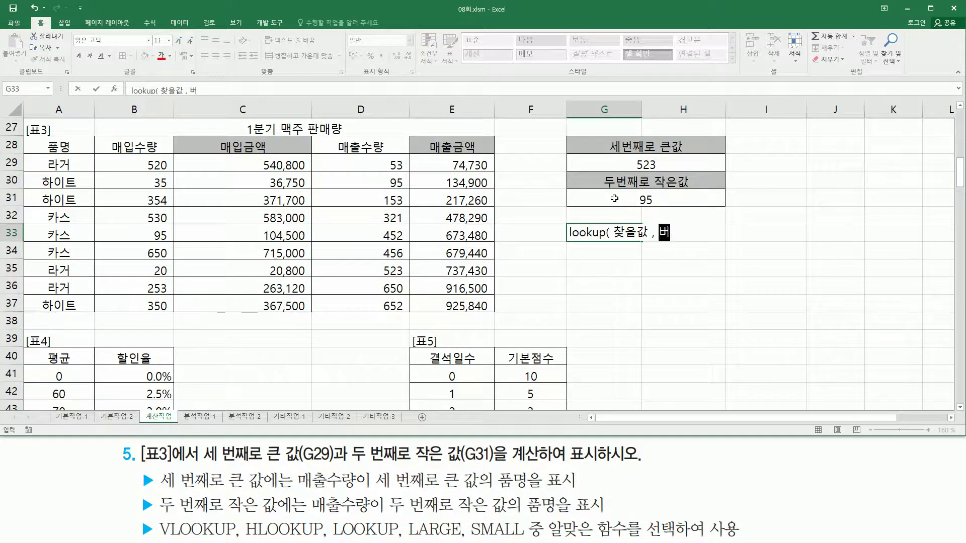
{"action": "type", "text": " , 범ㅇ3"}
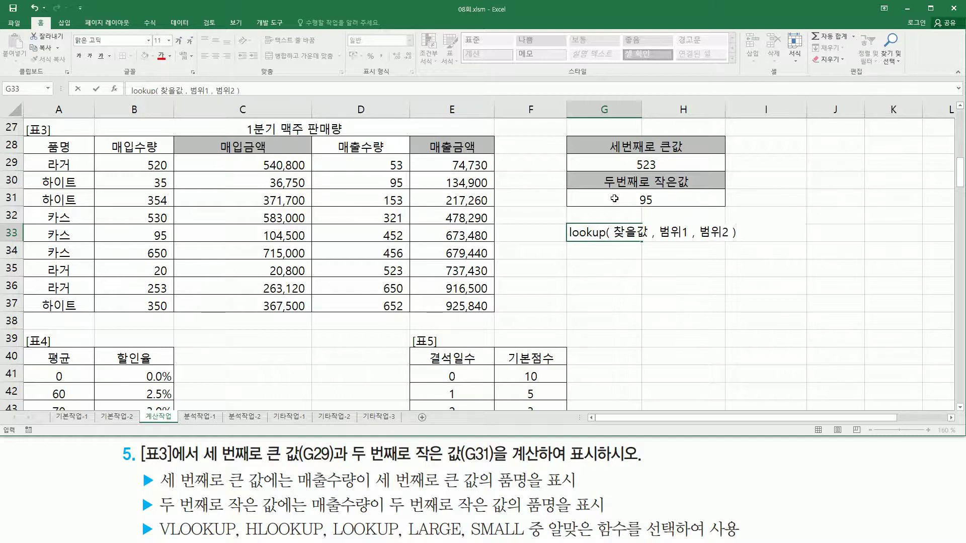
{"action": "key", "text": "Return"}
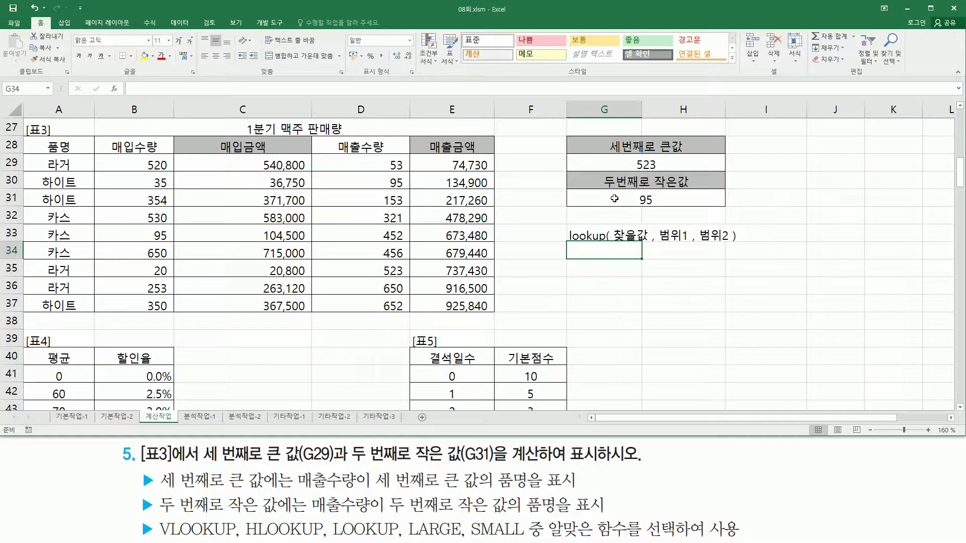
{"action": "left_click_drag", "start_coordinate": [614, 243], "coordinate": [692, 248]}
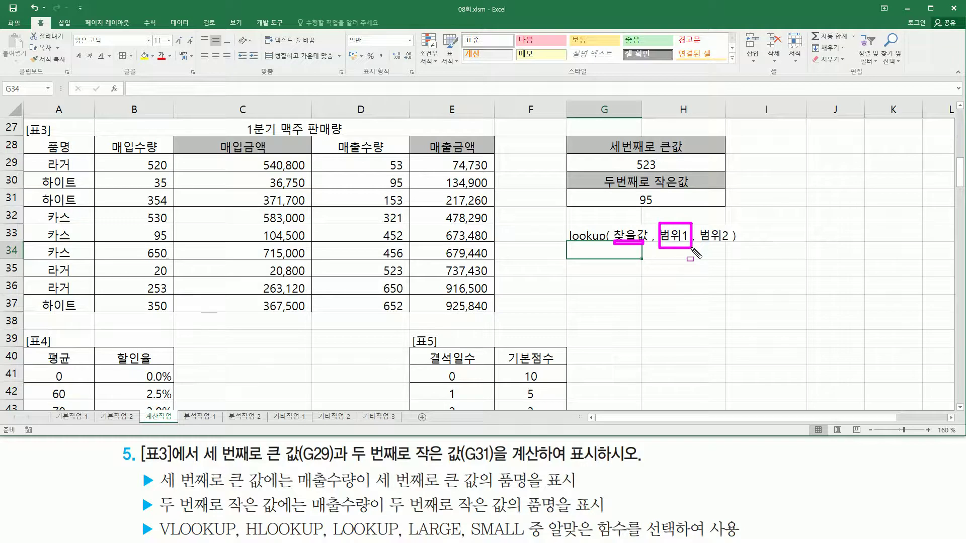
{"action": "mouse_move", "coordinate": [699, 223]}
{"action": "left_mouse_down"}
{"action": "mouse_move", "coordinate": [731, 241]}
{"action": "mouse_move", "coordinate": [732, 255]}
{"action": "left_mouse_up"}
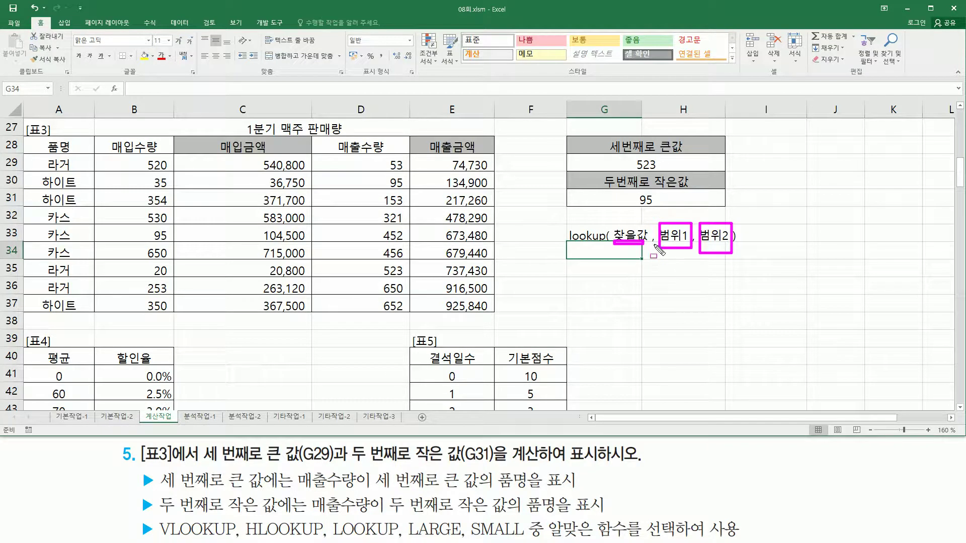
{"action": "key", "text": "Escape"}
- Nest the LARGE(D29:D37, 3) expression in G29 inside a LOOKUP function as its lookup value
{"action": "double_click", "coordinate": [629, 164]}
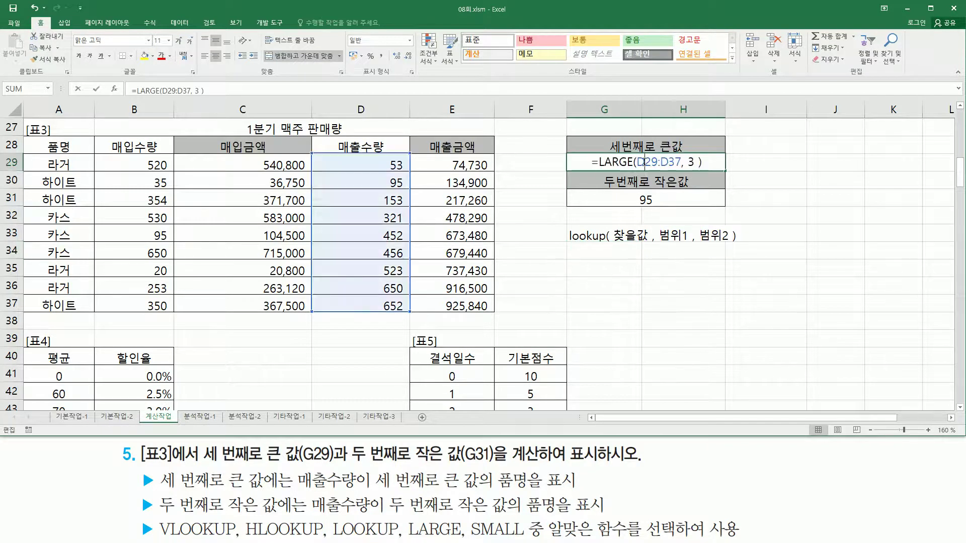
{"action": "left_click_drag", "start_coordinate": [706, 162], "coordinate": [825, 162]}
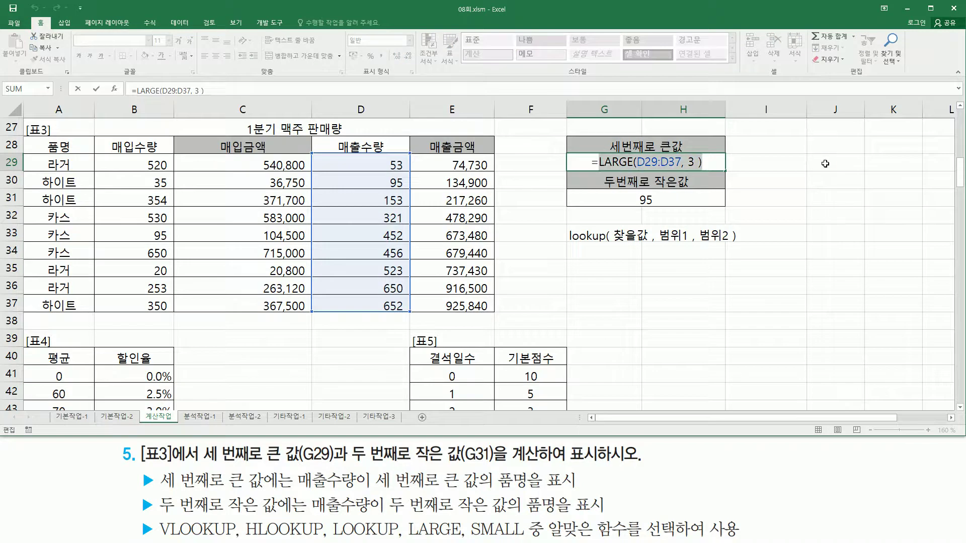
{"action": "key", "text": "BackSpace"}
{"action": "type", "text": "ㅣㅐ"}
{"action": "key", "text": "BackSpace"}
{"action": "type", "text": "loo"}
{"action": "key", "text": "Tab"}
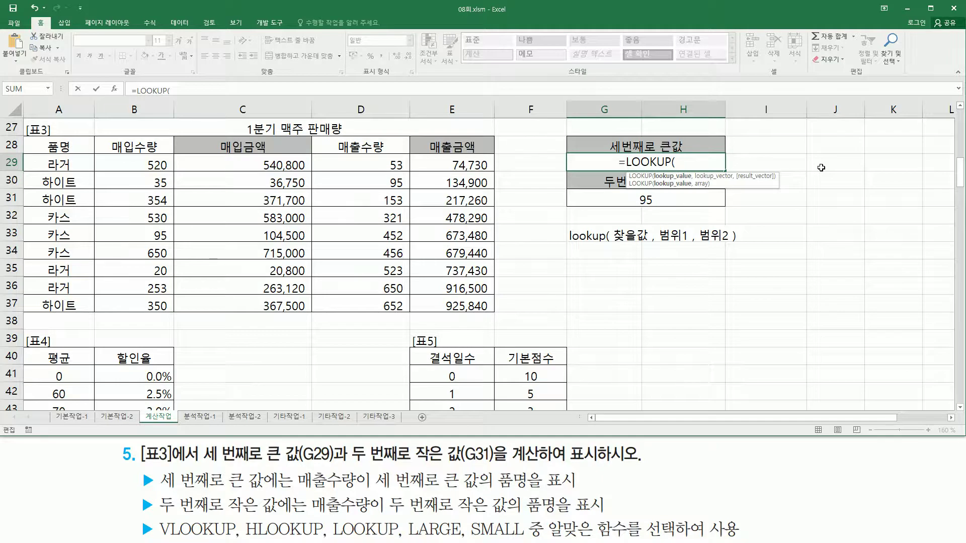
{"action": "type", "text": "LARGE(D29:D37, 3 )"}
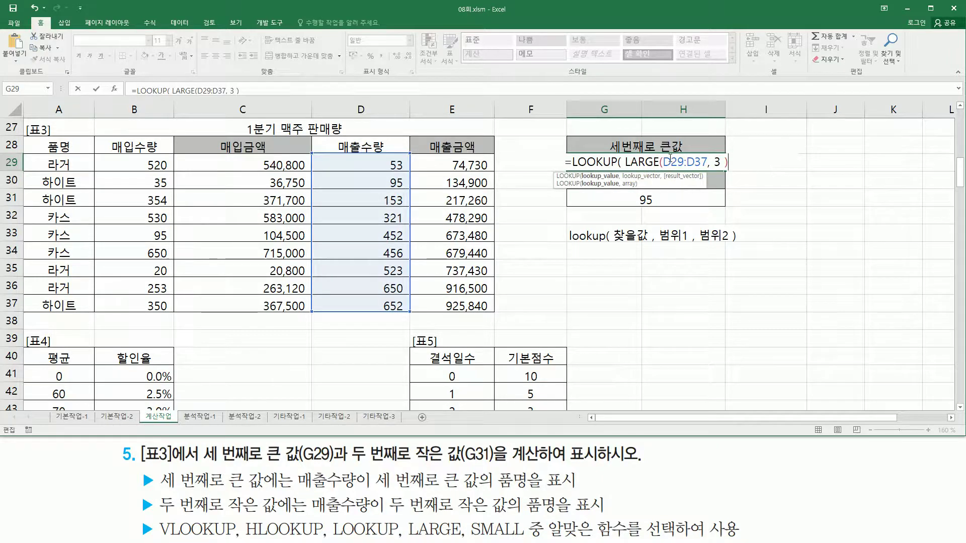
{"action": "left_click", "coordinate": [664, 162]}
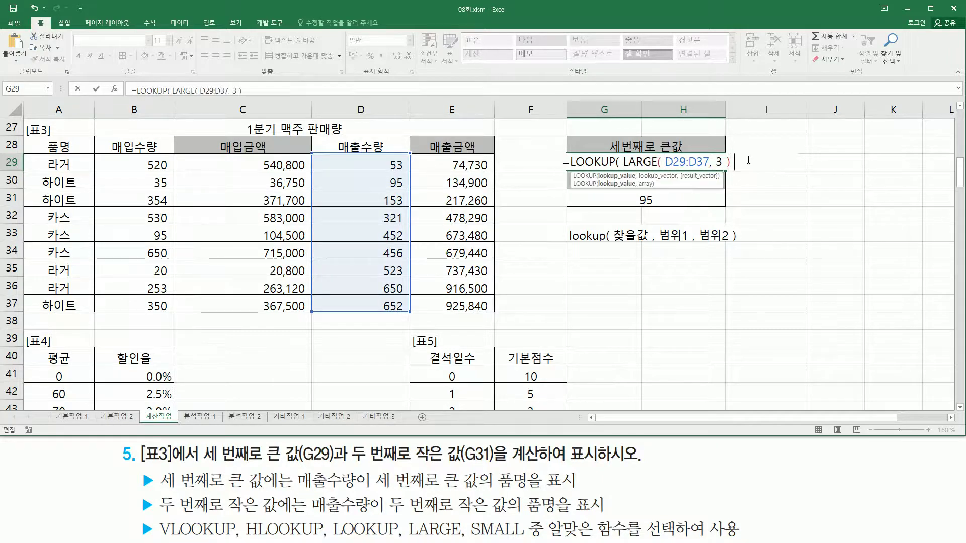
- Complete the G29 LOOKUP formula with lookup range D29:D37 and result range A29:A37
{"action": "type", "text": ","}
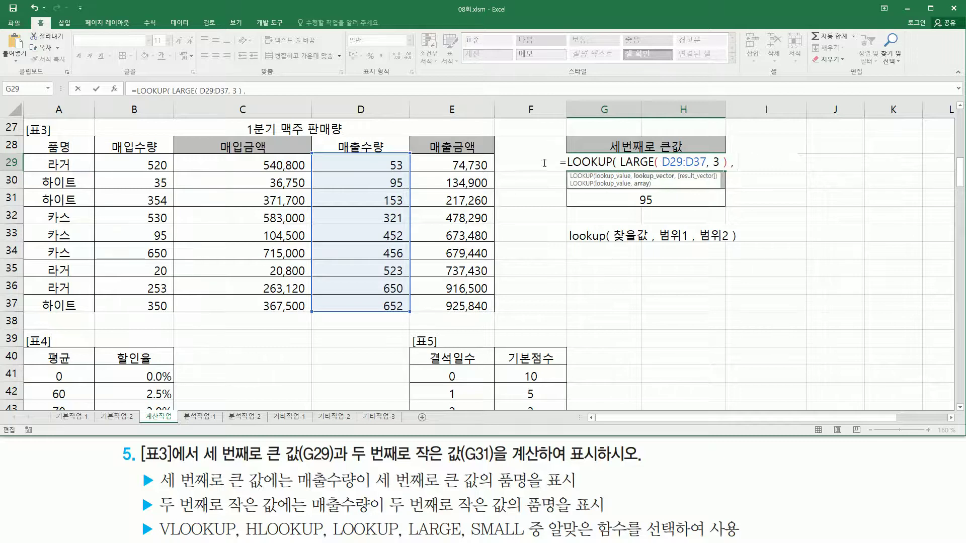
{"action": "left_click_drag", "start_coordinate": [373, 161], "coordinate": [376, 304]}
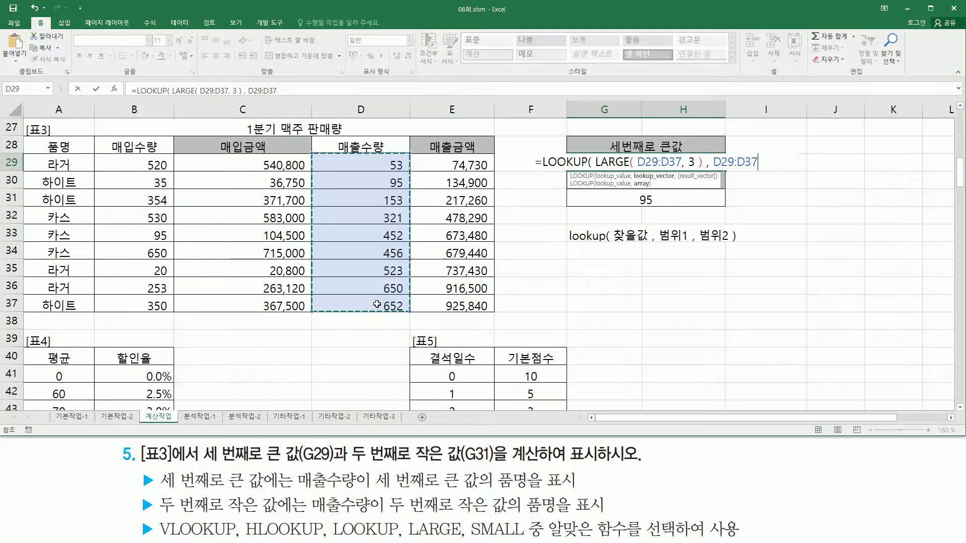
{"action": "type", "text": ","}
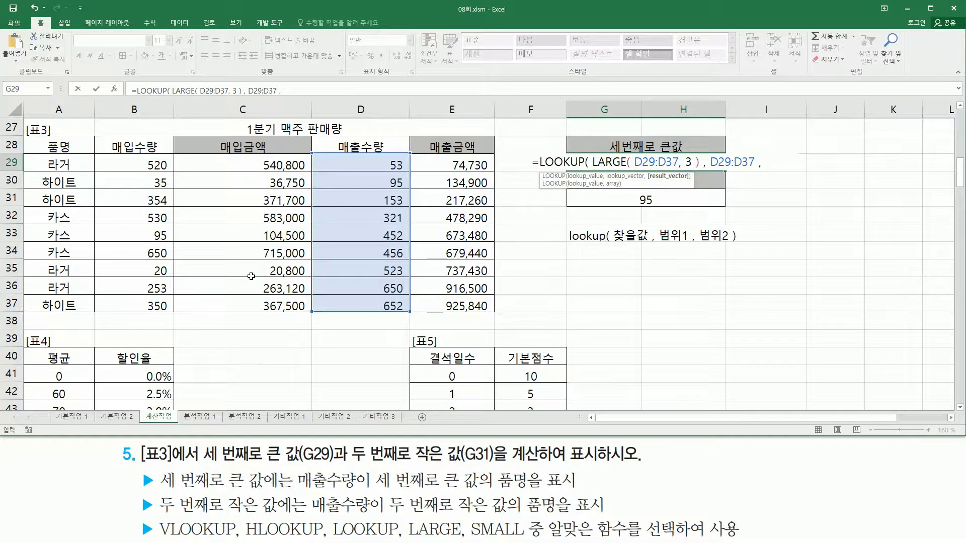
{"action": "left_click_drag", "start_coordinate": [62, 162], "coordinate": [63, 304]}
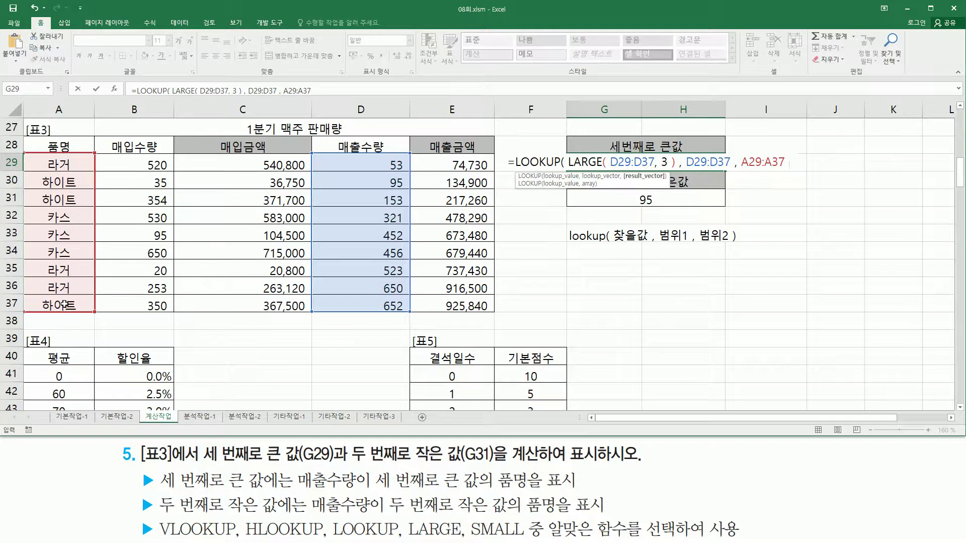
{"action": "type", "text": ")"}
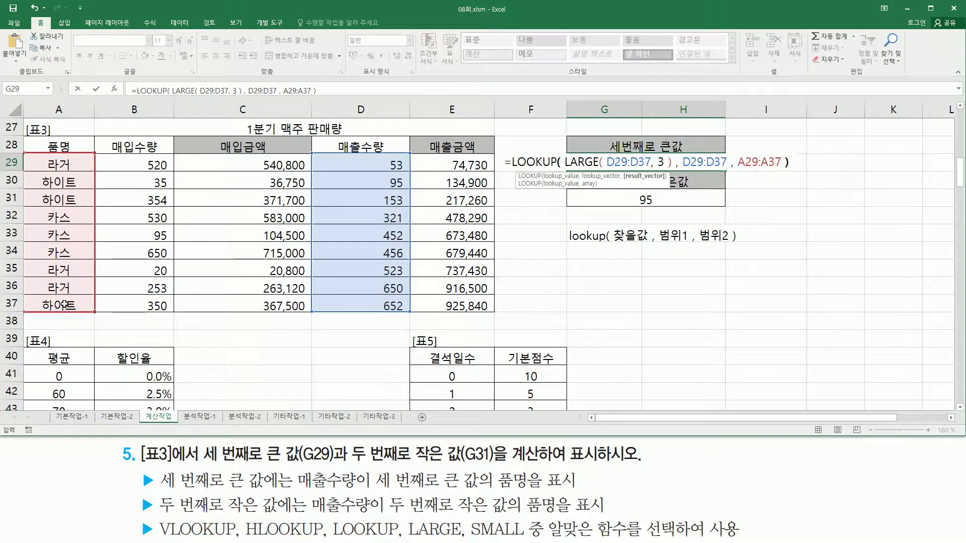
{"action": "key", "text": "Return"}
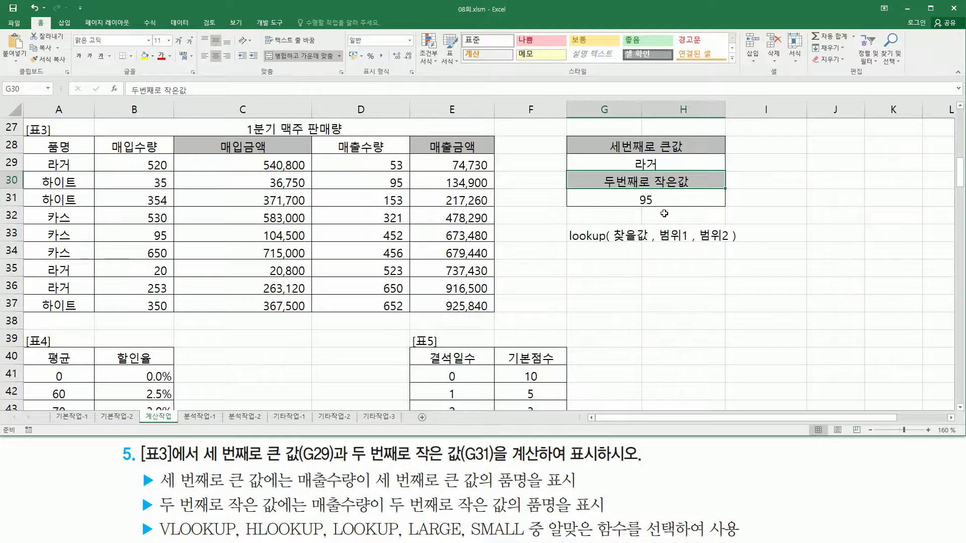
- Nest the SMALL(D29:D37, 2) expression in G31 inside a LOOKUP function as its lookup value
{"action": "left_click", "coordinate": [657, 199]}
{"action": "double_click", "coordinate": [617, 202]}
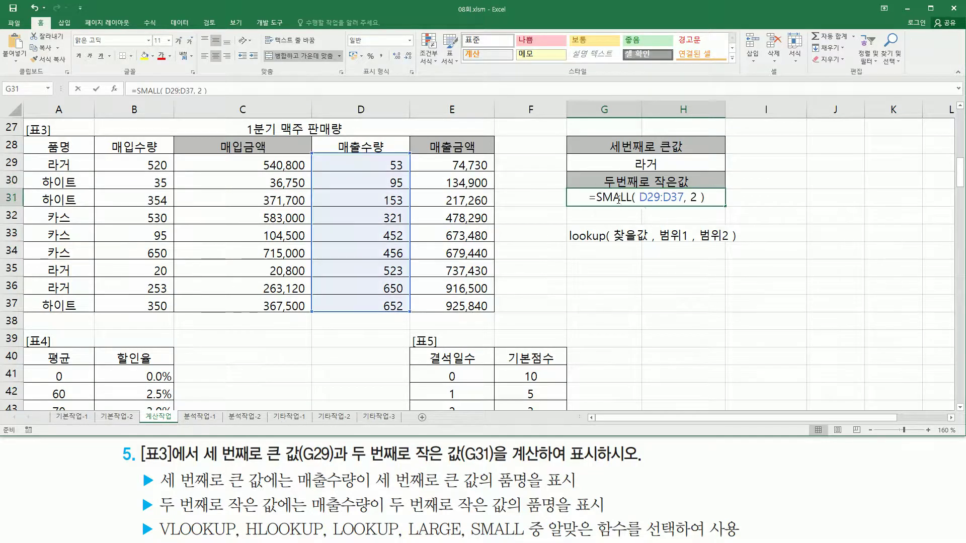
{"action": "left_click", "coordinate": [596, 196]}
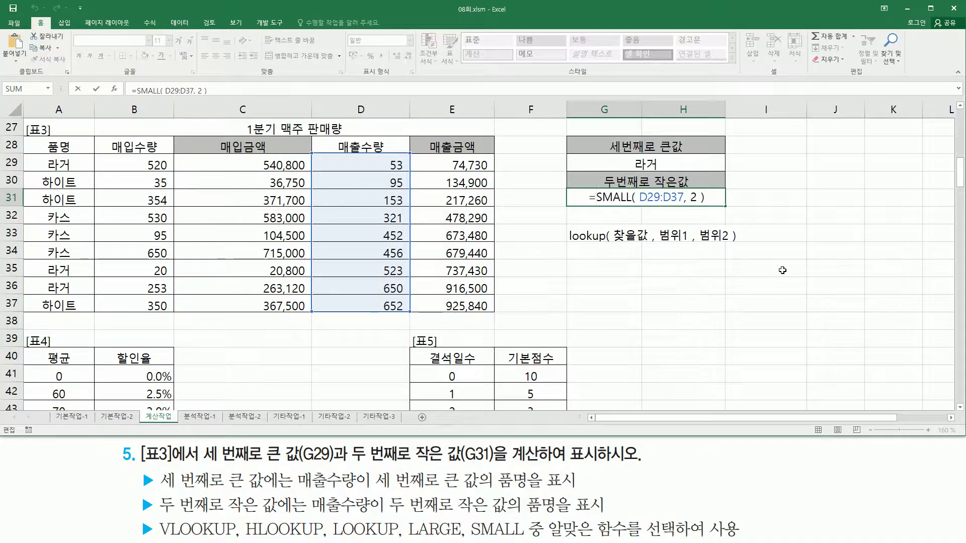
{"action": "type", "text": "LOOKUP("}
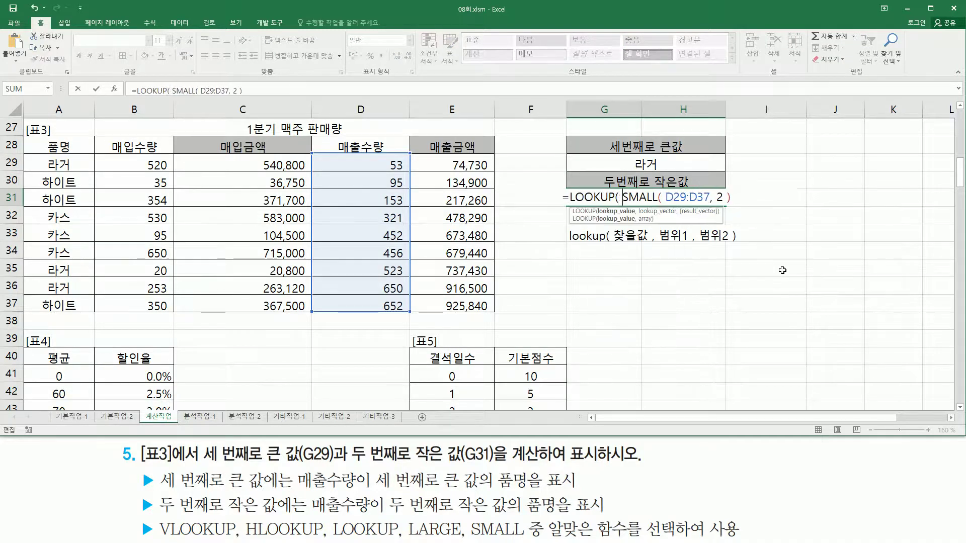
{"action": "key", "text": "End"}
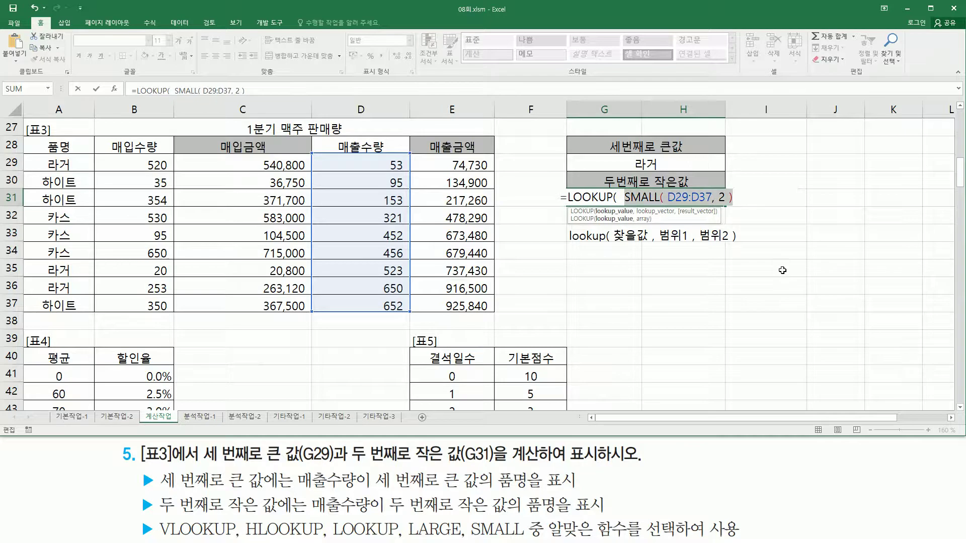
- Complete the G31 LOOKUP formula with lookup range D29:D37 and result range A29:A37
{"action": "type", "text": ","}
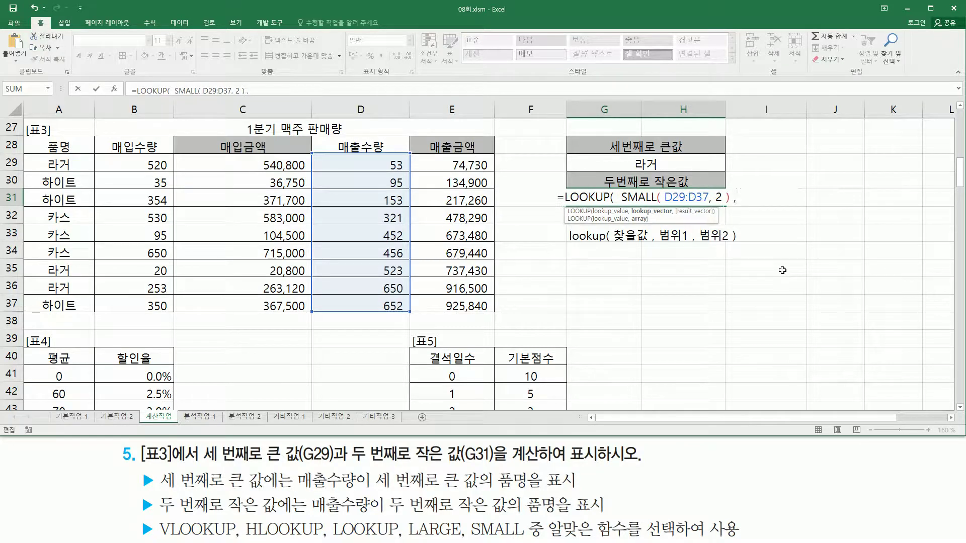
{"action": "left_click_drag", "start_coordinate": [384, 162], "coordinate": [383, 307]}
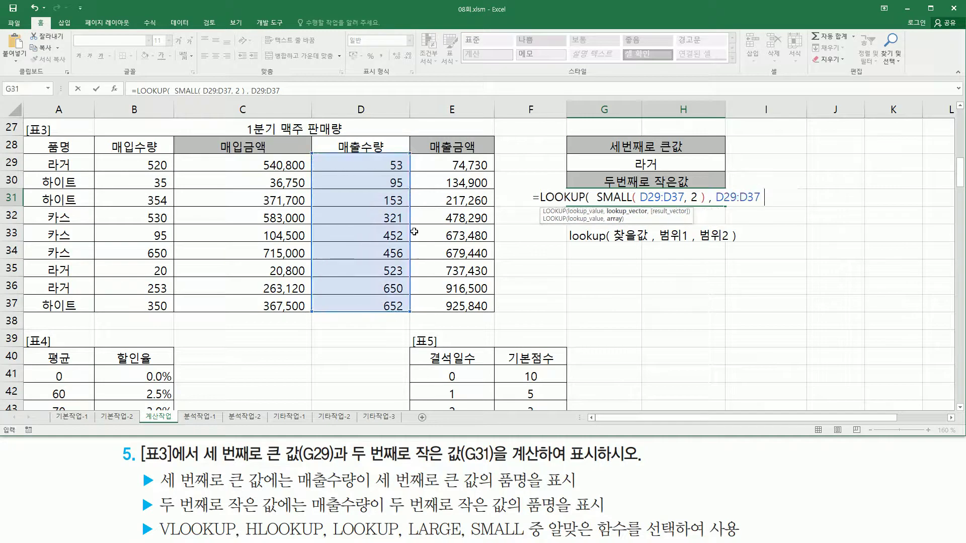
{"action": "type", "text": ","}
{"action": "left_click_drag", "start_coordinate": [67, 162], "coordinate": [65, 305]}
{"action": "type", "text": ")"}
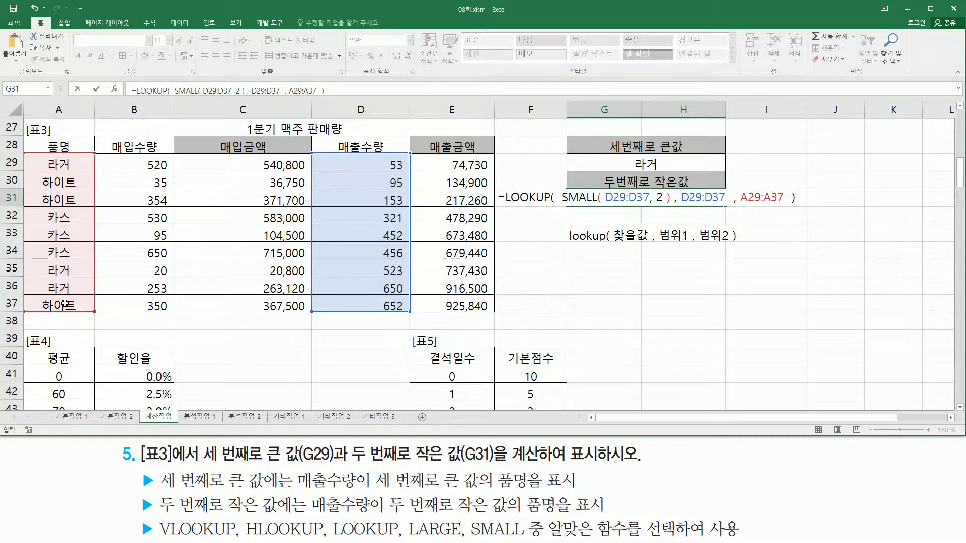
{"action": "key", "text": "Return"}
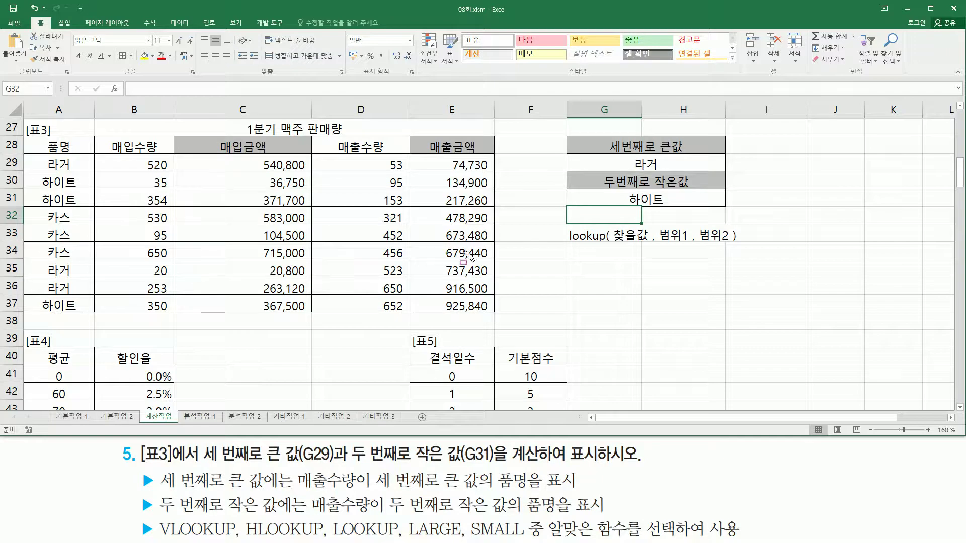
- Check the product names in G29 and G31 against the matching sales quantities in columns A and D of [표3]
{"action": "left_click_drag", "start_coordinate": [381, 262], "coordinate": [407, 280]}
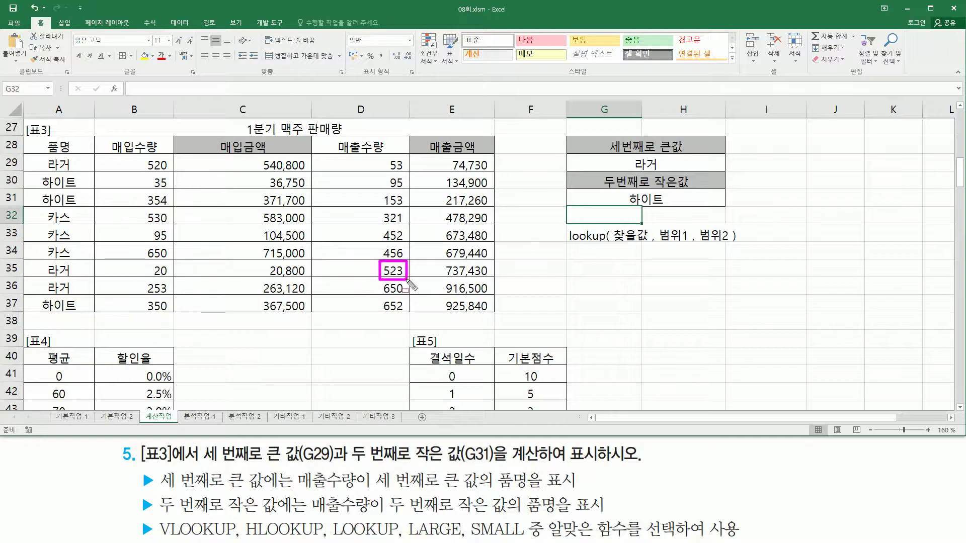
{"action": "left_click_drag", "start_coordinate": [384, 174], "coordinate": [407, 193]}
{"action": "left_click_drag", "start_coordinate": [37, 191], "coordinate": [80, 191]}
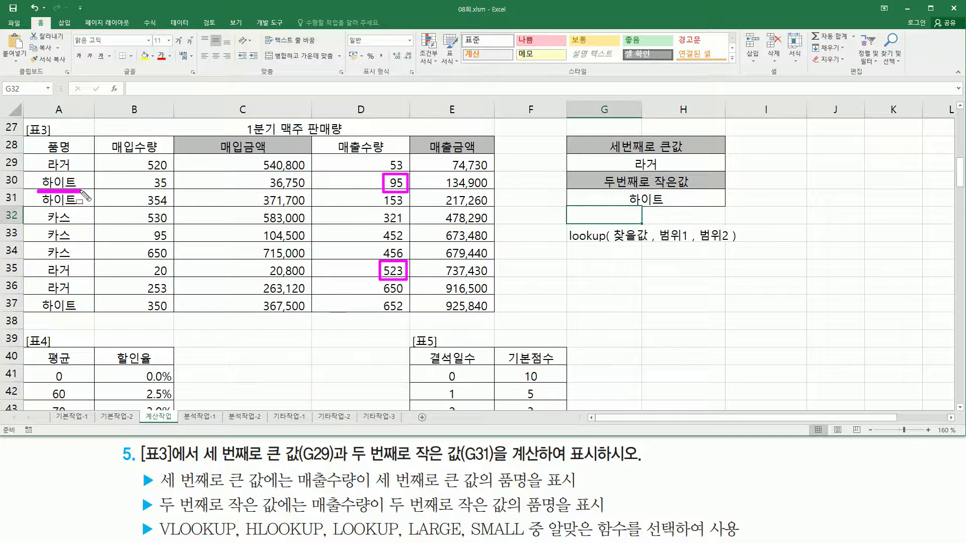
{"action": "left_click_drag", "start_coordinate": [43, 277], "coordinate": [72, 277]}
{"action": "mouse_move", "coordinate": [631, 155]}
{"action": "left_mouse_down"}
{"action": "mouse_move", "coordinate": [653, 167]}
{"action": "mouse_move", "coordinate": [661, 205]}
{"action": "left_mouse_up"}
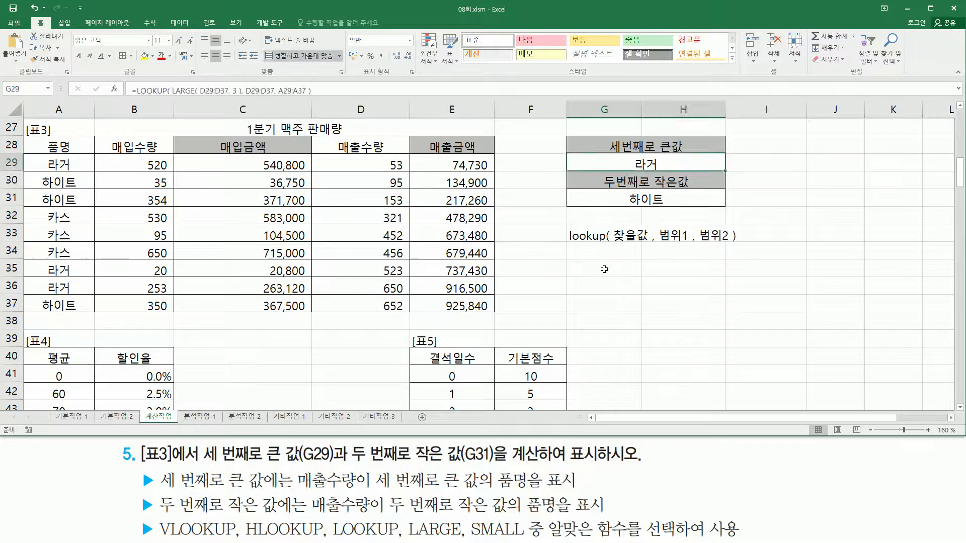
- Record =LOOKUP( LARGE( D29:D37, 3 ), D29:D37, A29:A37 ) and its SMALL( D29:D37, 2 ) counterpart as text notes in G35 and G36
{"action": "left_click", "coordinate": [604, 269]}
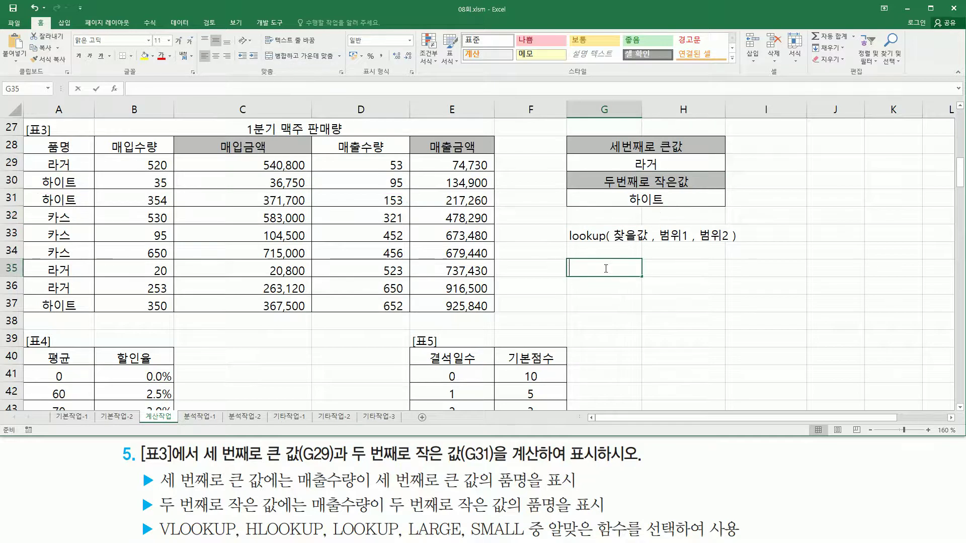
{"action": "type", "text": "=LOOKUP( LARGE( D29:D37, 3 ), D29:D37, A29:A37 )"}
{"action": "key", "text": "Return"}
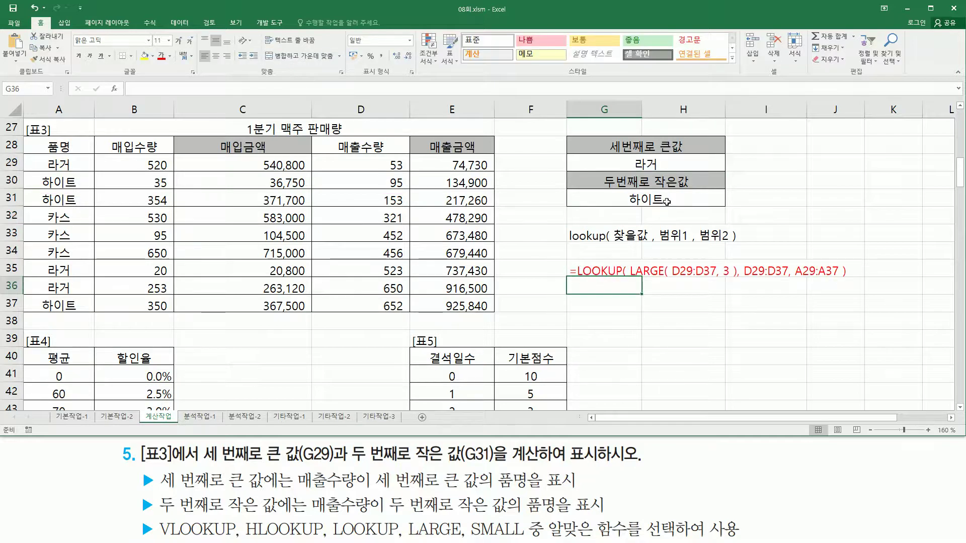
{"action": "type", "text": "=LOOKUP(  SMALL( D29:D37, 2 ), D29:D37, A29:A37  )"}
{"action": "key", "text": "Return"}
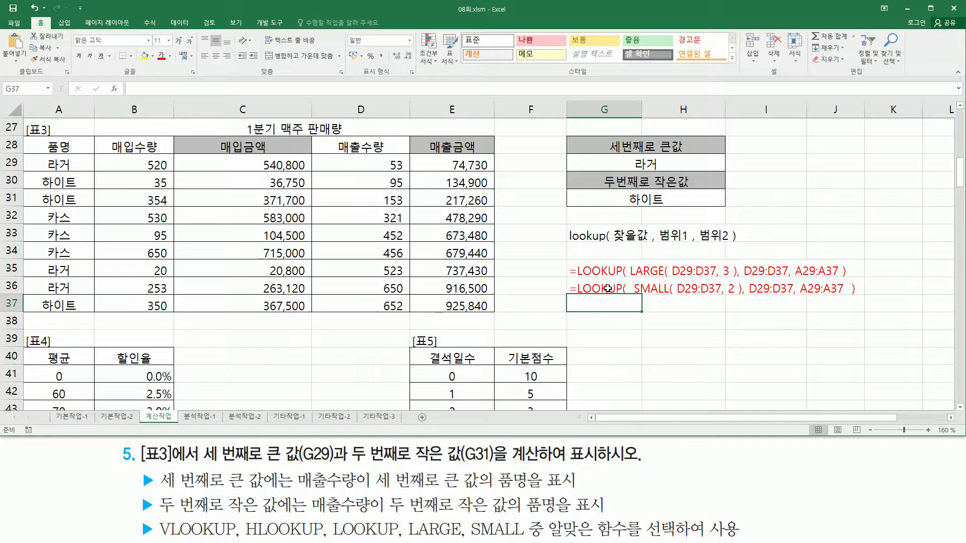
{"action": "left_click", "coordinate": [657, 344]}
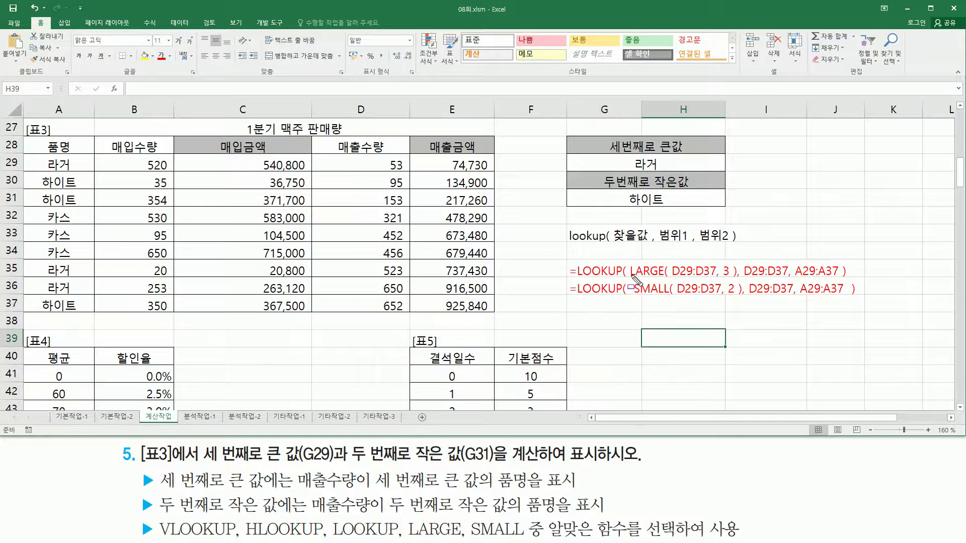
- Review the lookup value, lookup range and result range of both formula notes against the sales quantity and product name columns
{"action": "left_click_drag", "start_coordinate": [630, 277], "coordinate": [729, 278]}
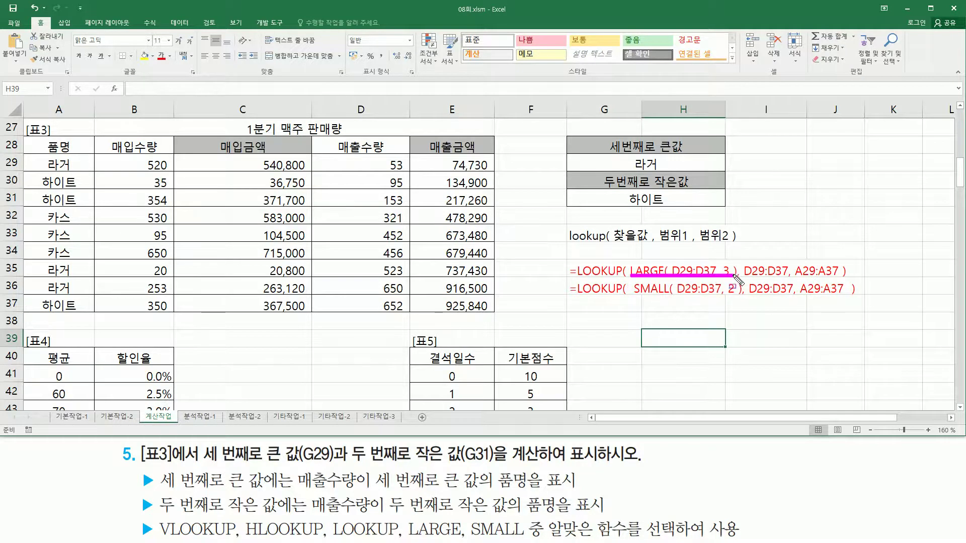
{"action": "left_click_drag", "start_coordinate": [637, 297], "coordinate": [741, 299]}
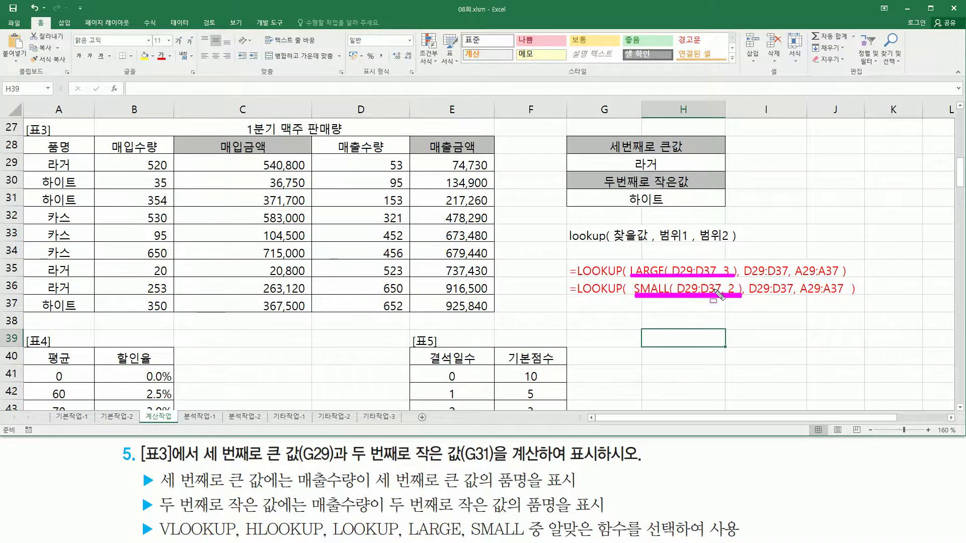
{"action": "left_click_drag", "start_coordinate": [749, 256], "coordinate": [786, 305]}
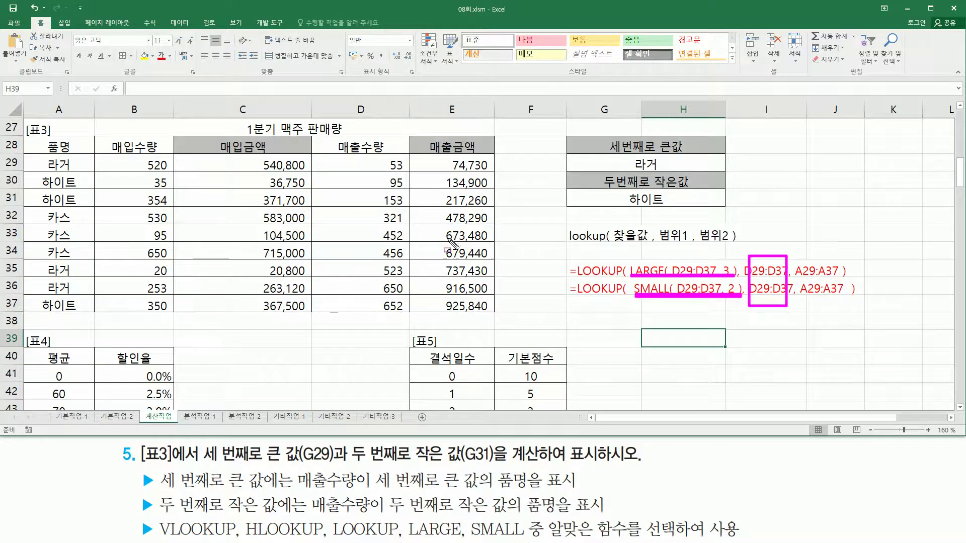
{"action": "left_click_drag", "start_coordinate": [373, 154], "coordinate": [406, 312]}
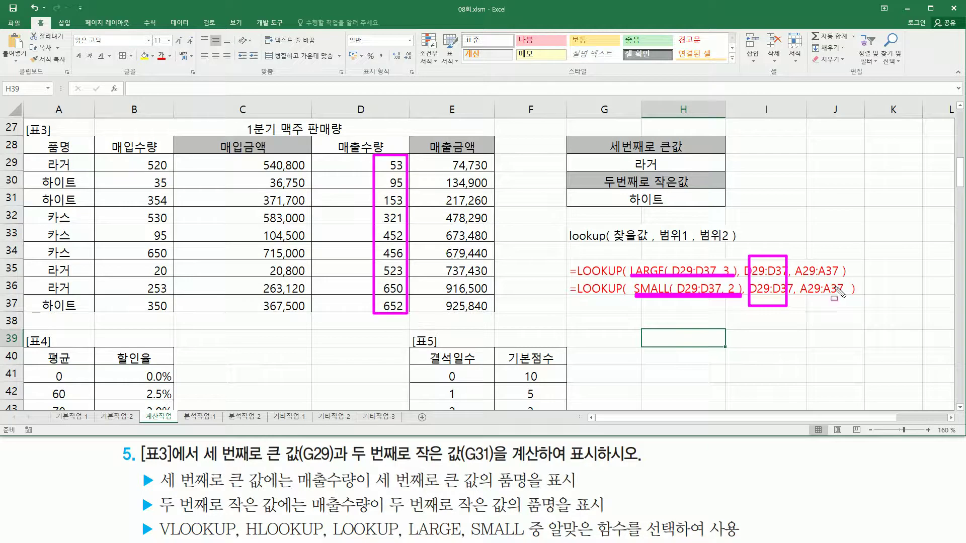
{"action": "left_click_drag", "start_coordinate": [803, 255], "coordinate": [836, 304]}
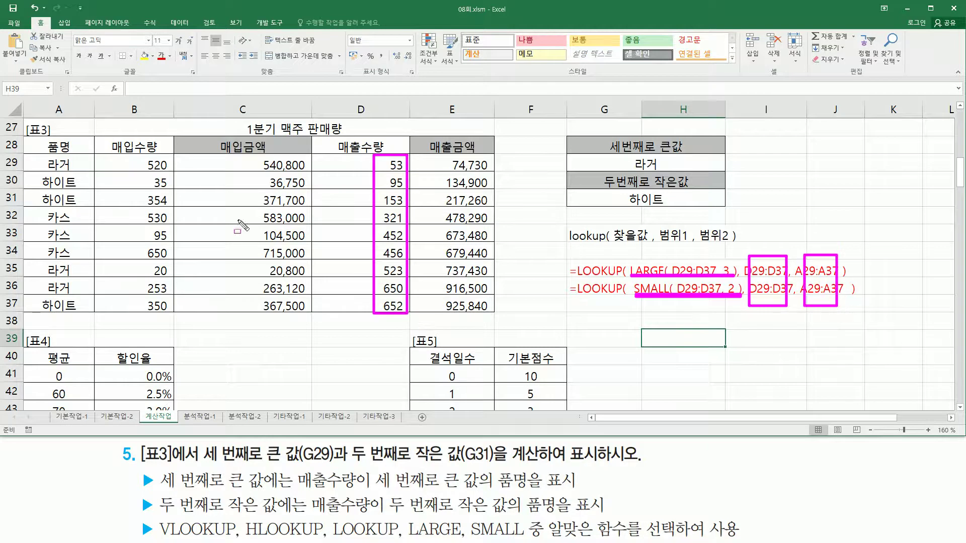
{"action": "left_click_drag", "start_coordinate": [35, 156], "coordinate": [86, 310]}
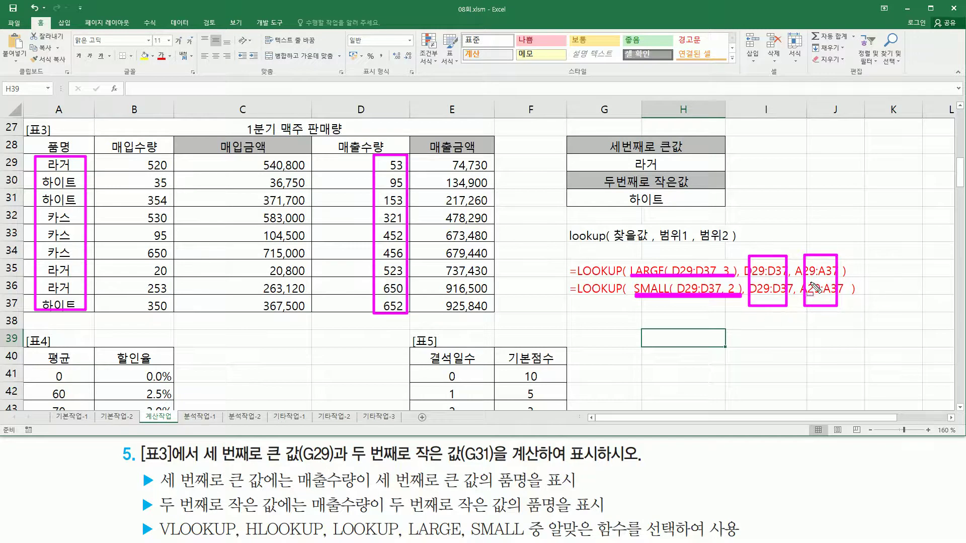
{"action": "key", "text": "Escape"}
{"action": "left_click", "coordinate": [529, 301]}
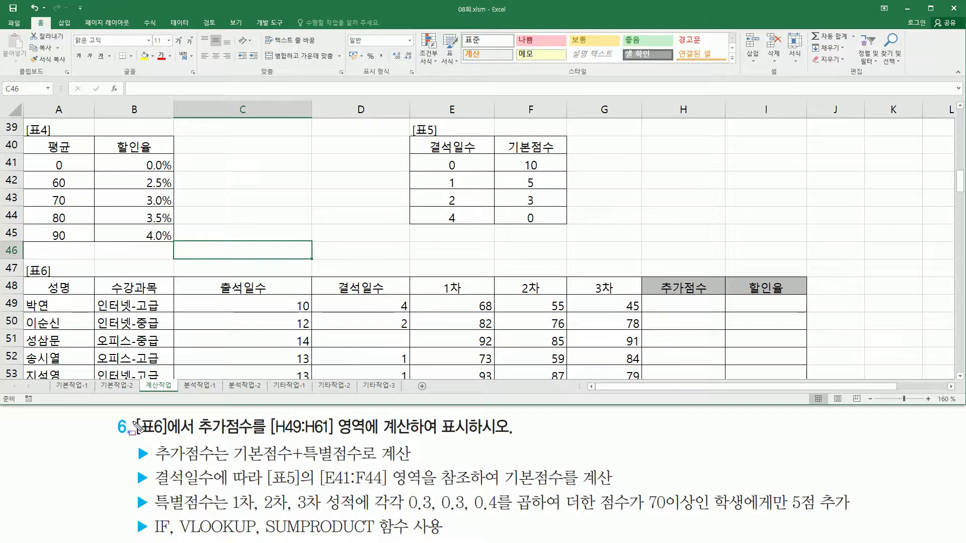
- Read the task 6 requirements for the 추가점수 range H49:H61 and examine the [표6] data and [표5] basic score table
{"action": "left_click_drag", "start_coordinate": [134, 414], "coordinate": [200, 439]}
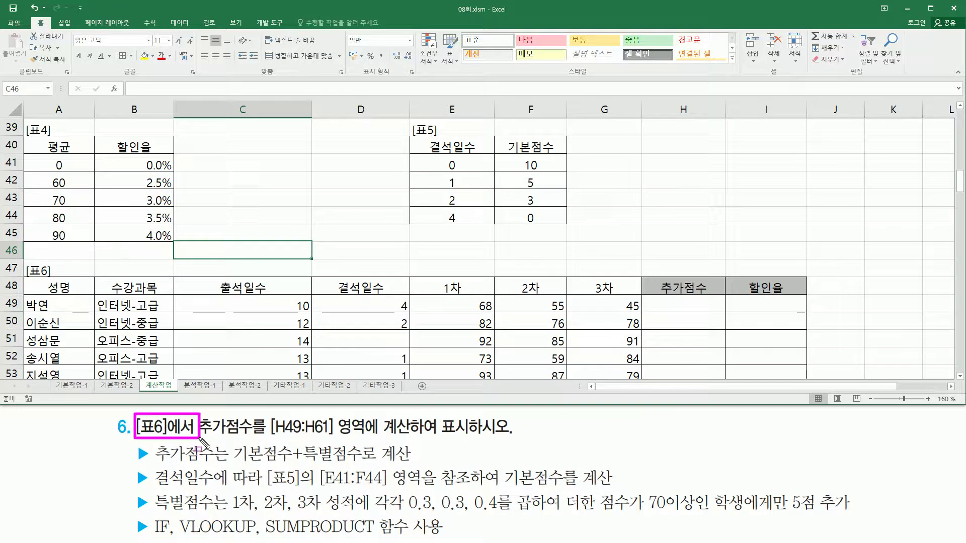
{"action": "mouse_move", "coordinate": [22, 260]}
{"action": "left_mouse_down"}
{"action": "mouse_move", "coordinate": [661, 320]}
{"action": "mouse_move", "coordinate": [811, 357]}
{"action": "mouse_move", "coordinate": [807, 378]}
{"action": "left_mouse_up"}
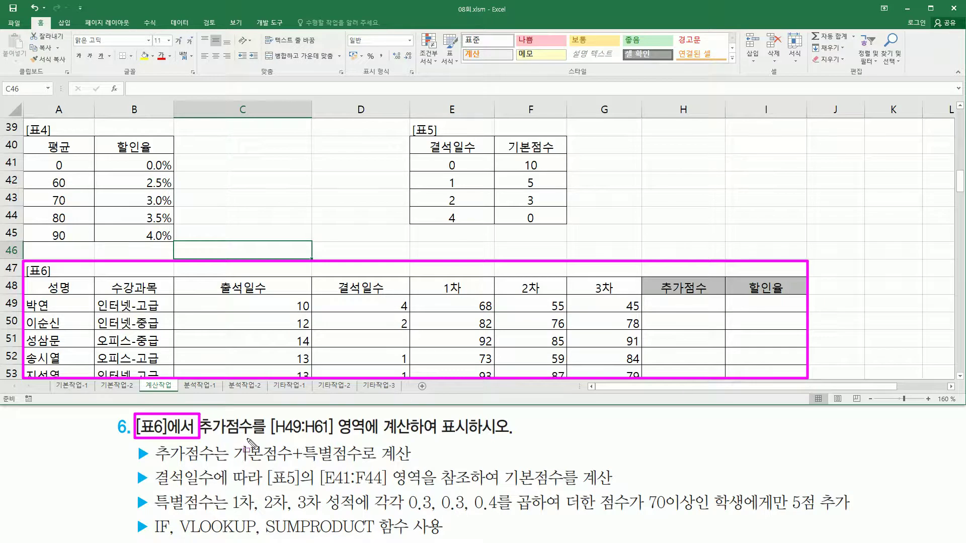
{"action": "mouse_move", "coordinate": [268, 440]}
{"action": "left_mouse_down"}
{"action": "mouse_move", "coordinate": [410, 442]}
{"action": "mouse_move", "coordinate": [413, 423]}
{"action": "left_mouse_up"}
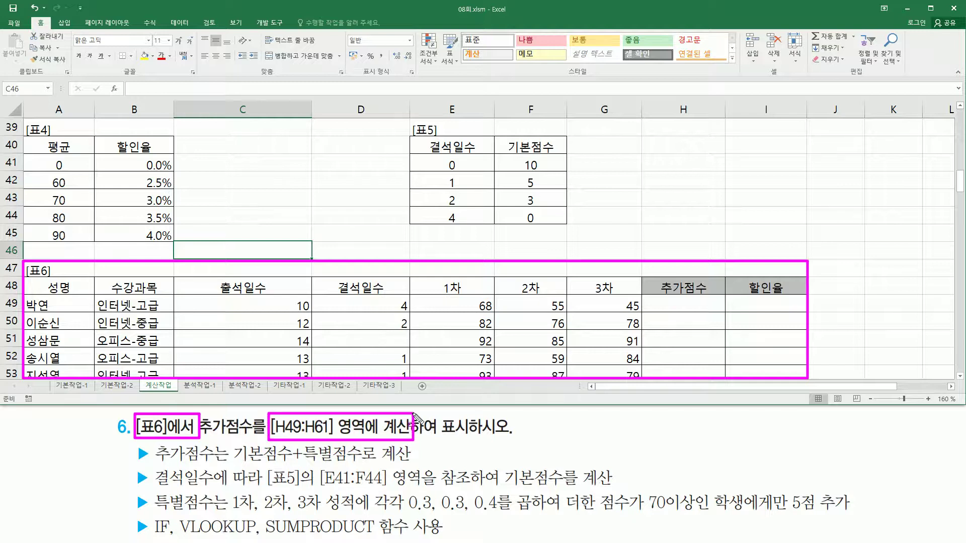
{"action": "left_click_drag", "start_coordinate": [657, 298], "coordinate": [708, 374]}
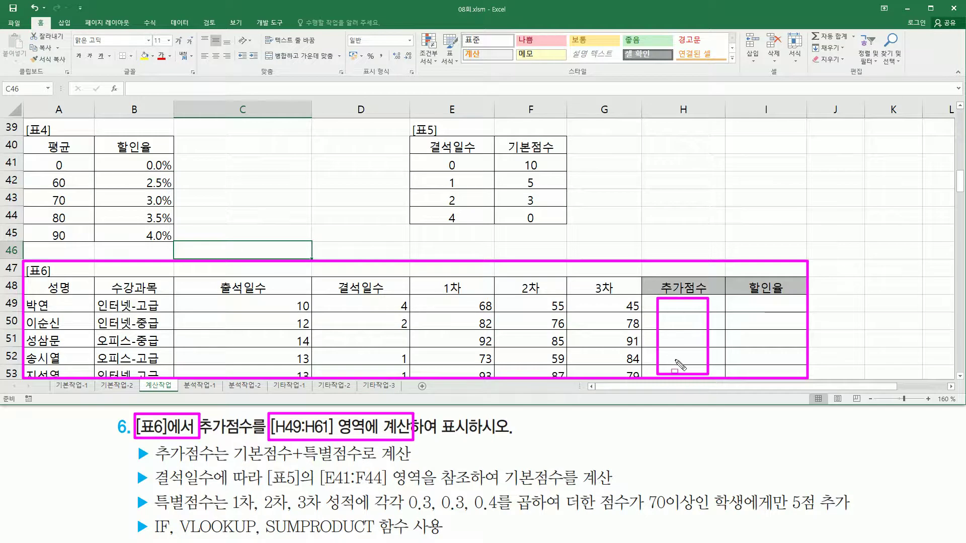
{"action": "left_click_drag", "start_coordinate": [157, 465], "coordinate": [363, 468]}
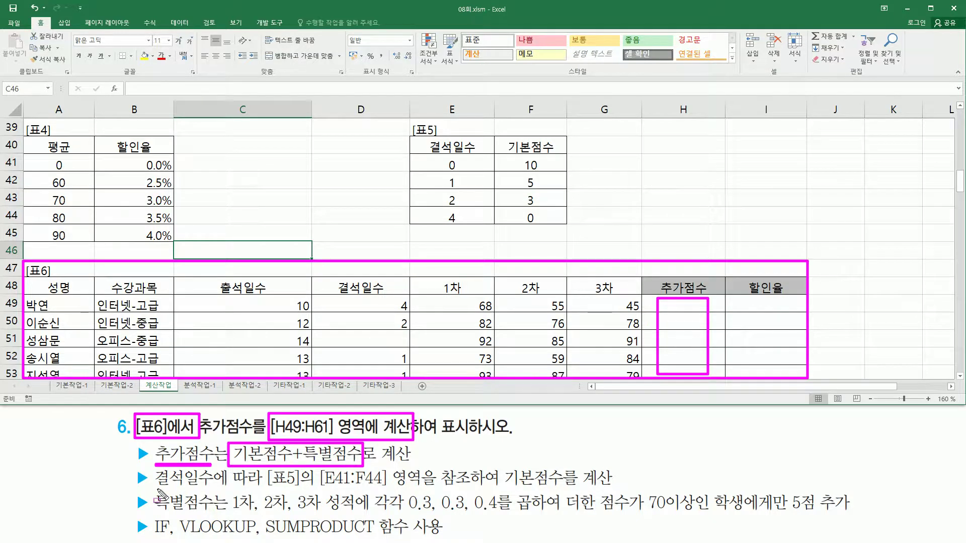
{"action": "left_click_drag", "start_coordinate": [156, 488], "coordinate": [471, 491]}
{"action": "left_click_drag", "start_coordinate": [502, 464], "coordinate": [623, 489]}
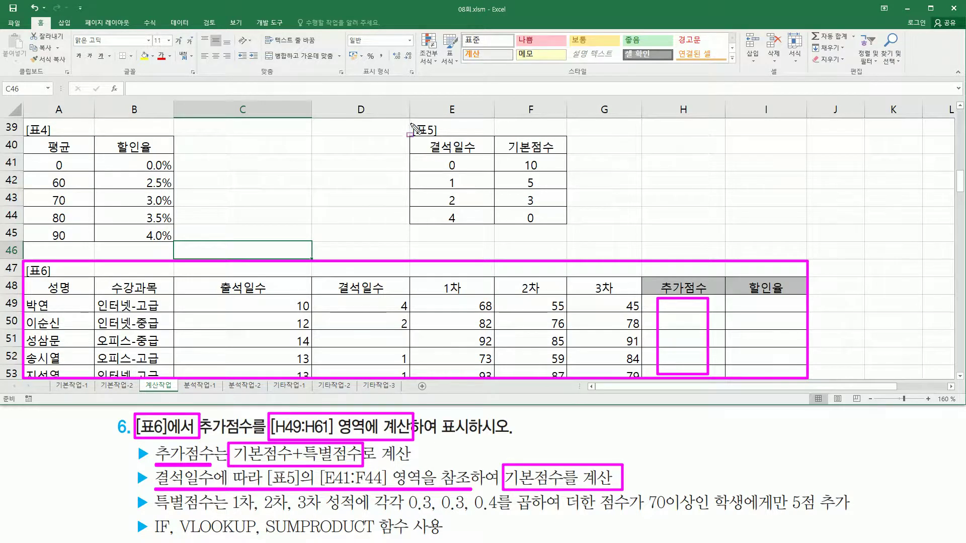
{"action": "left_click_drag", "start_coordinate": [407, 122], "coordinate": [570, 225]}
{"action": "left_click_drag", "start_coordinate": [519, 157], "coordinate": [544, 222]}
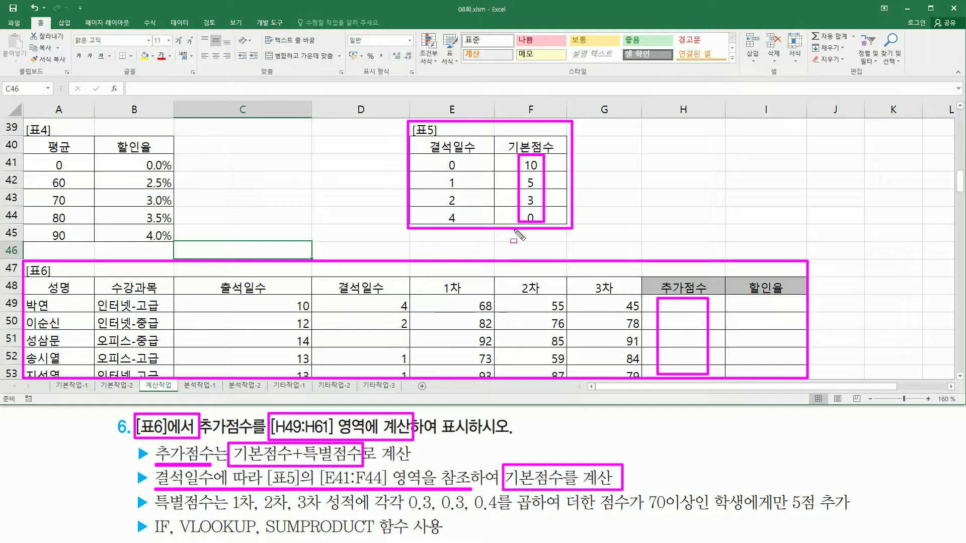
{"action": "key", "text": "Escape"}
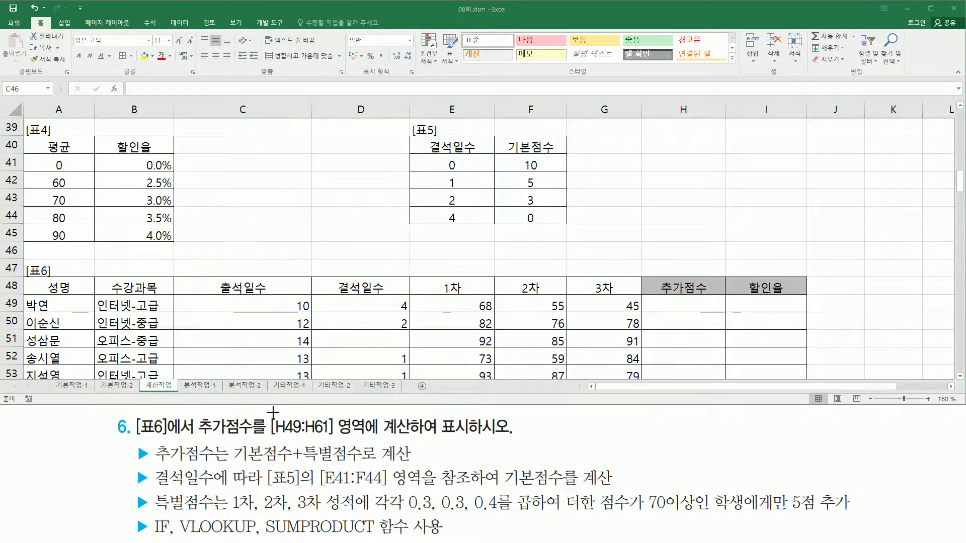
- Examine how the [표5] range E41:F44 is laid out in columns for a VLOOKUP of the basic score
{"action": "left_click", "coordinate": [686, 304]}
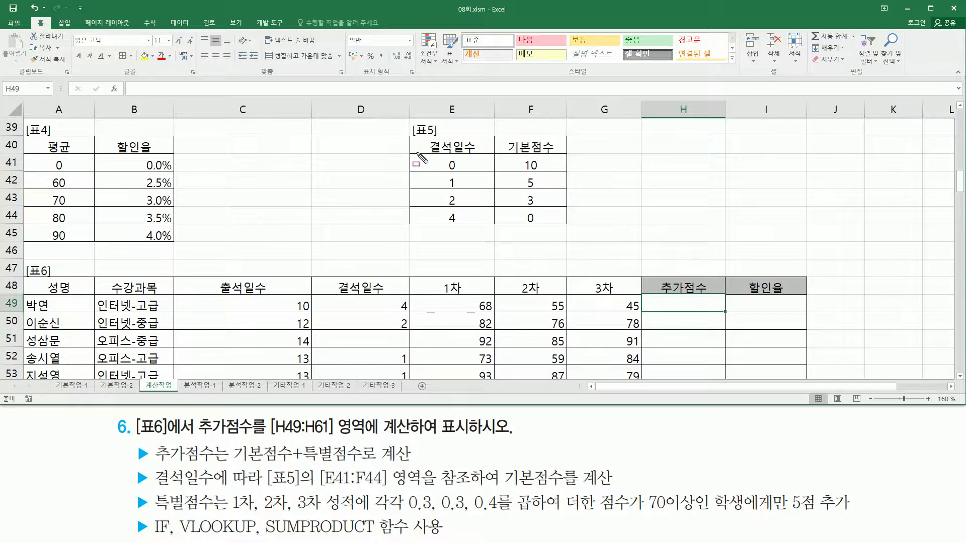
{"action": "left_click_drag", "start_coordinate": [412, 153], "coordinate": [567, 229]}
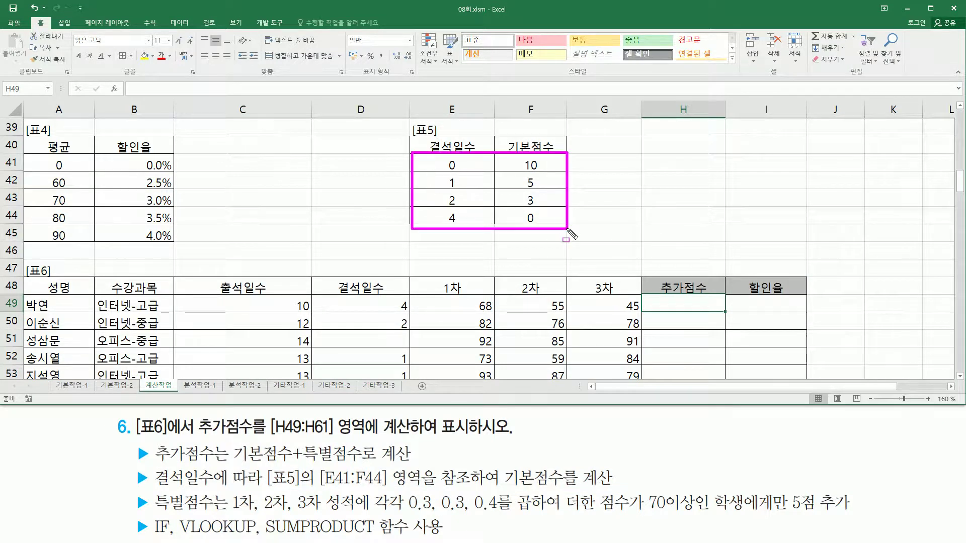
{"action": "left_click_drag", "start_coordinate": [453, 130], "coordinate": [453, 221]}
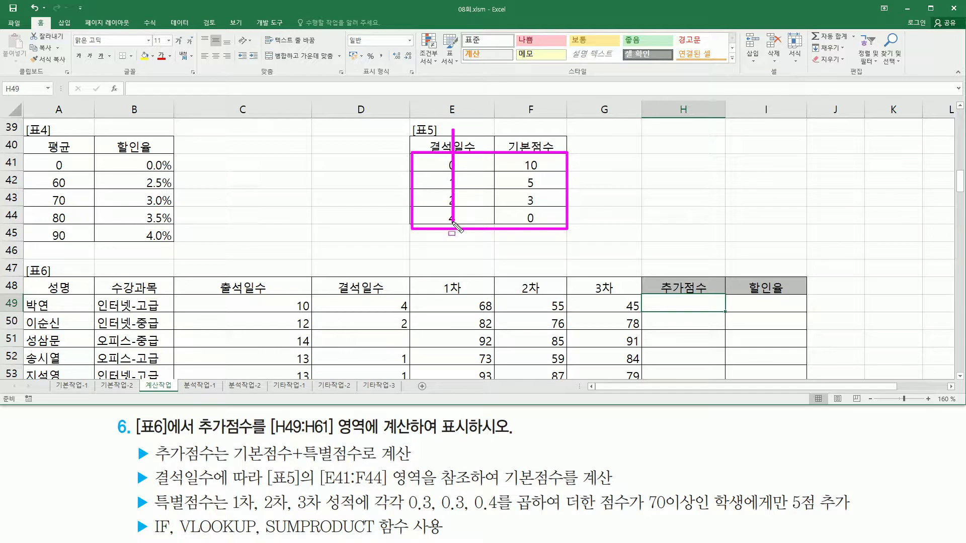
{"action": "left_click_drag", "start_coordinate": [531, 134], "coordinate": [531, 215]}
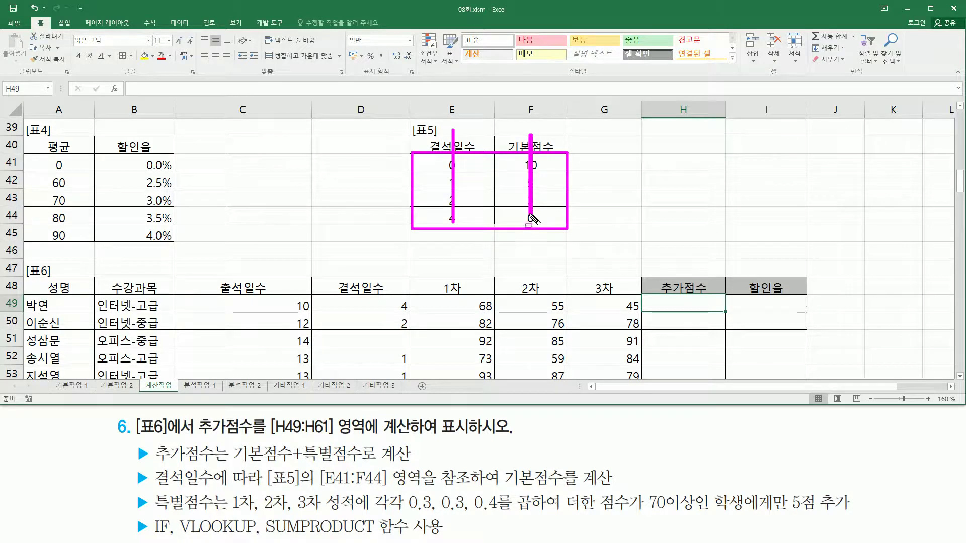
{"action": "left_click_drag", "start_coordinate": [178, 534], "coordinate": [257, 534]}
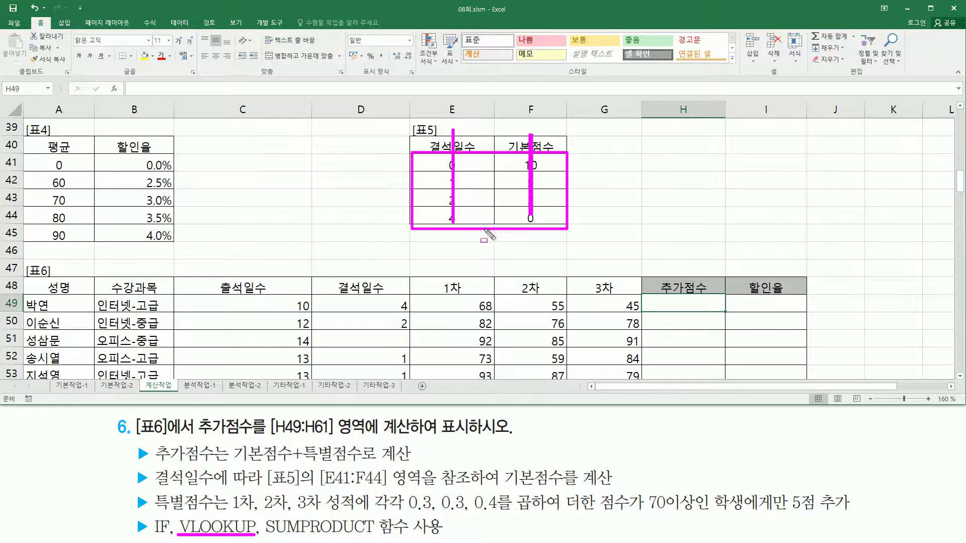
{"action": "key", "text": "Escape"}
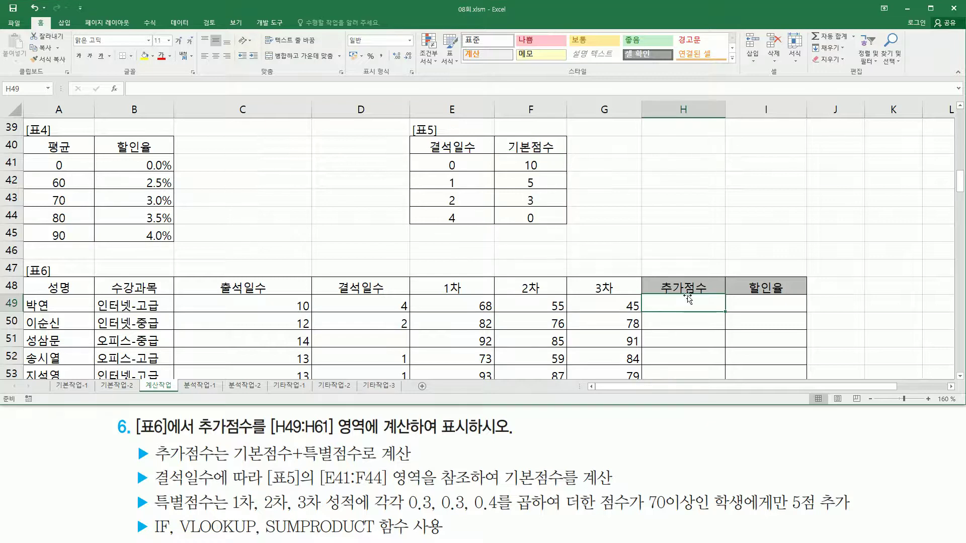
- Start a VLOOKUP formula in H49 with D49 as the lookup value and $E$41:$F$44 as the absolute table range
{"action": "type", "text": "="}
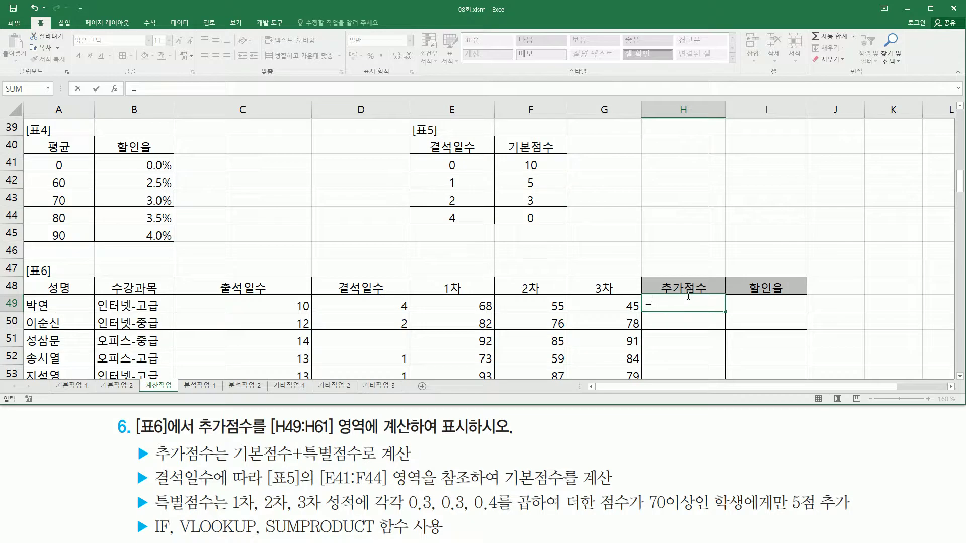
{"action": "type", "text": "vl"}
{"action": "key", "text": "Tab"}
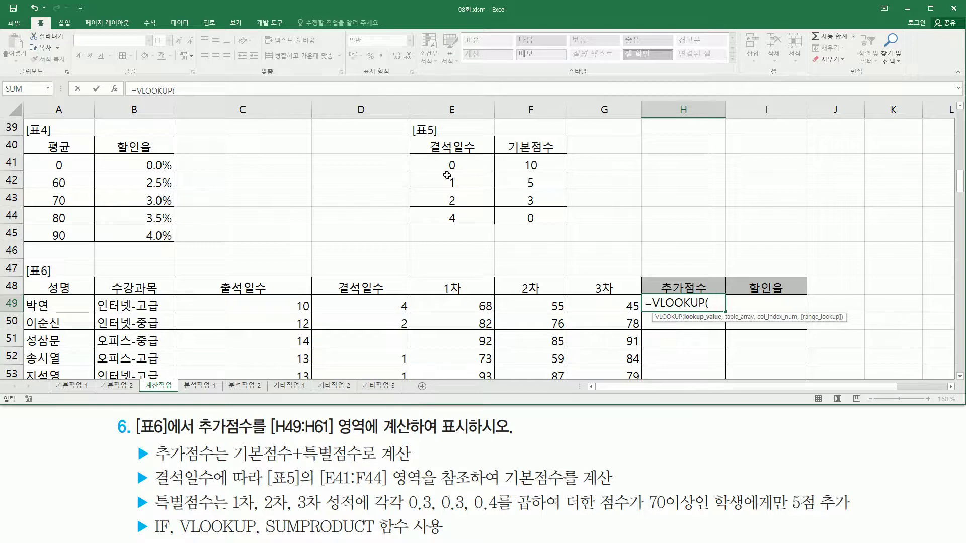
{"action": "left_click", "coordinate": [384, 308]}
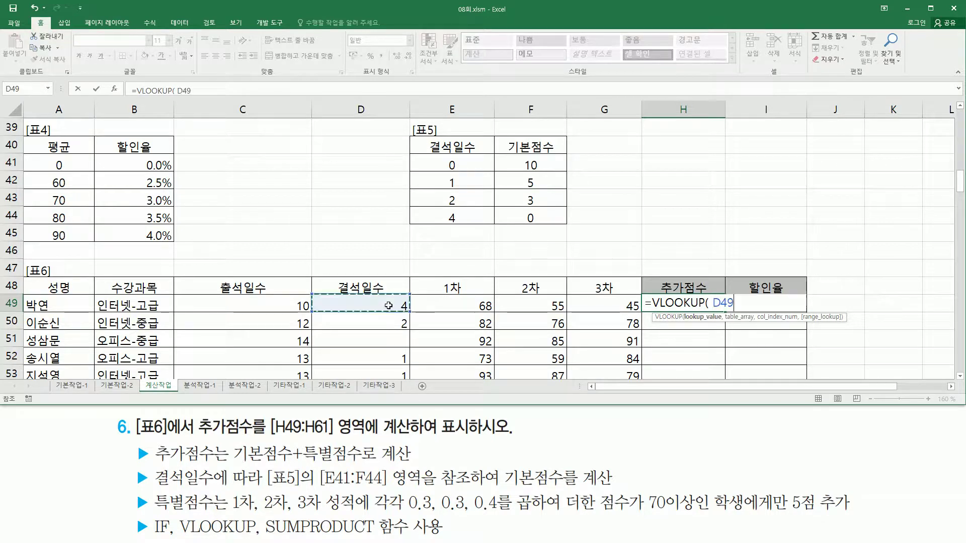
{"action": "type", "text": ","}
{"action": "left_click_drag", "start_coordinate": [452, 165], "coordinate": [538, 216]}
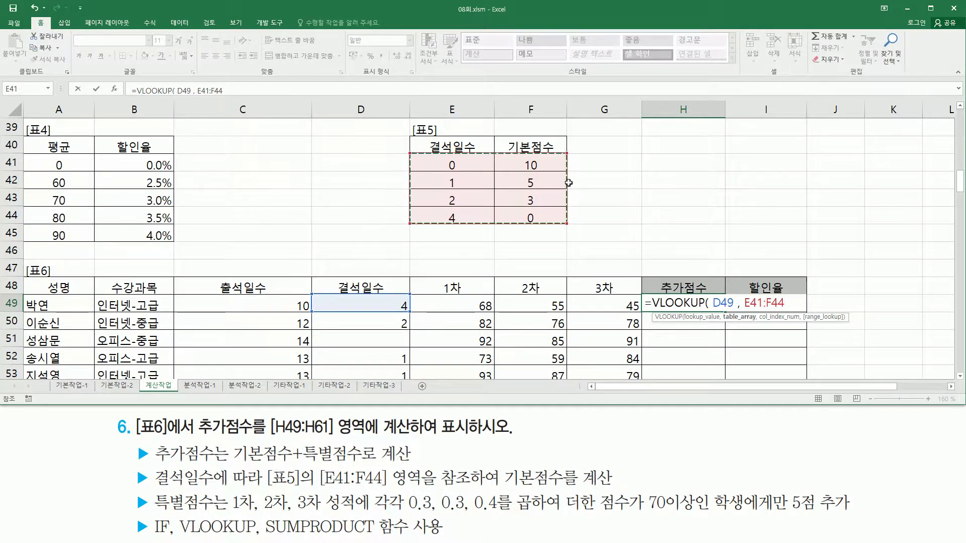
{"action": "key", "text": "F4"}
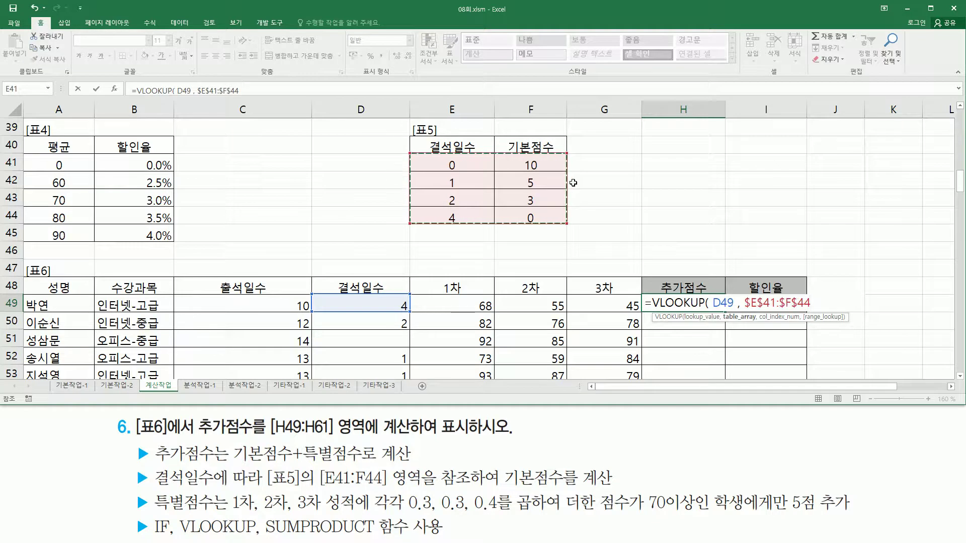
{"action": "type", "text": ","}
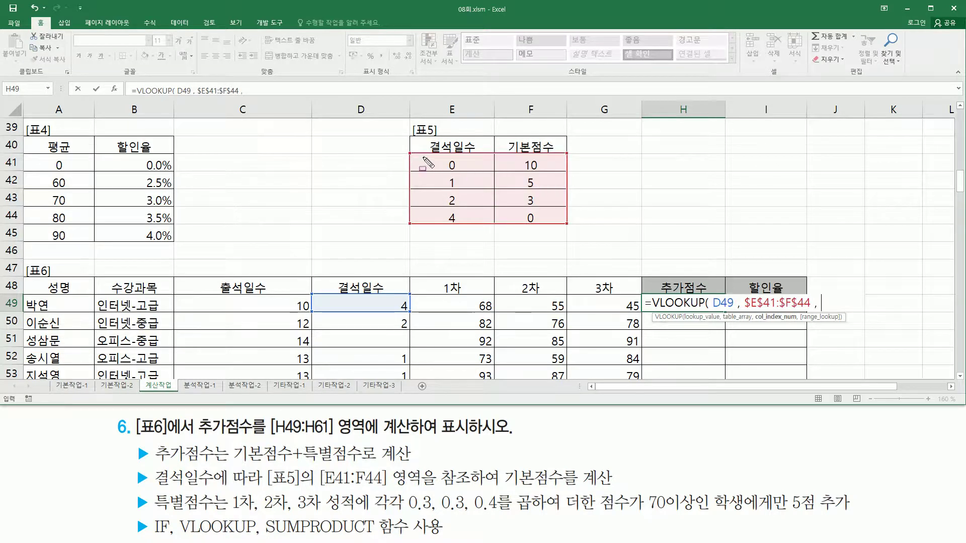
- Finish the H49 formula with column index 2 and no range_lookup argument, as =VLOOKUP( D49, $E$41:$F$44, 2 )
{"action": "left_click_drag", "start_coordinate": [418, 151], "coordinate": [571, 227]}
{"action": "left_click_drag", "start_coordinate": [382, 294], "coordinate": [417, 314]}
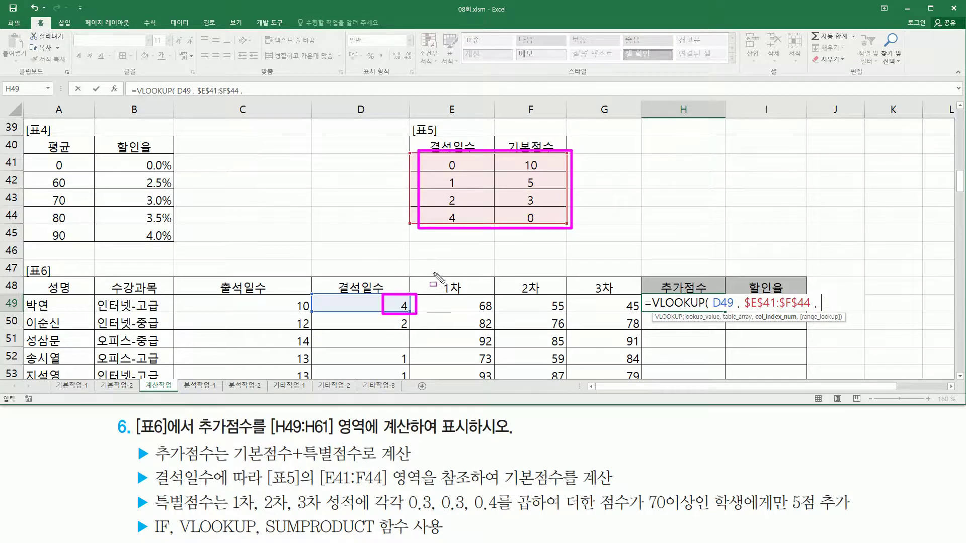
{"action": "left_click_drag", "start_coordinate": [533, 136], "coordinate": [532, 225]}
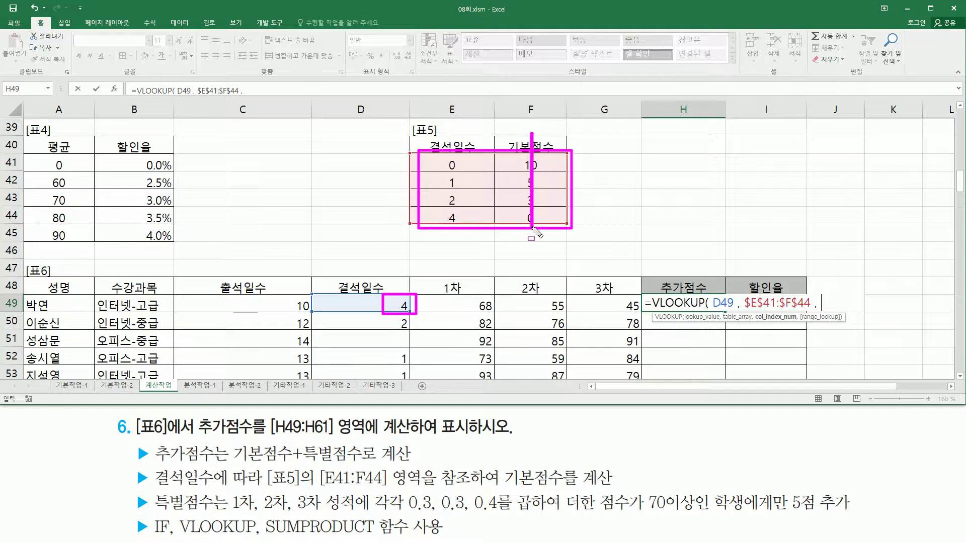
{"action": "key", "text": "Escape"}
{"action": "type", "text": "2 ,"}
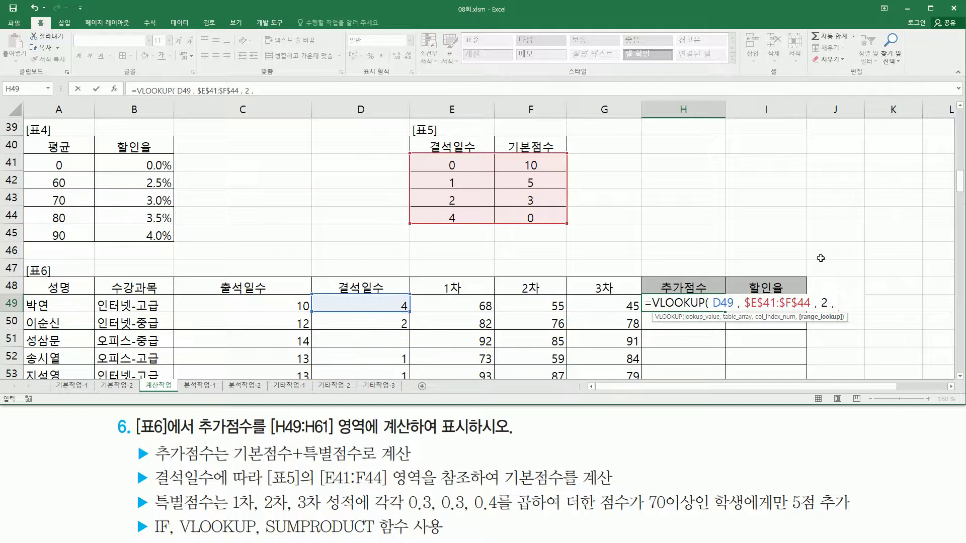
{"action": "key", "text": "BackSpace"}
{"action": "key", "text": "BackSpace"}
{"action": "key", "text": "BackSpace"}
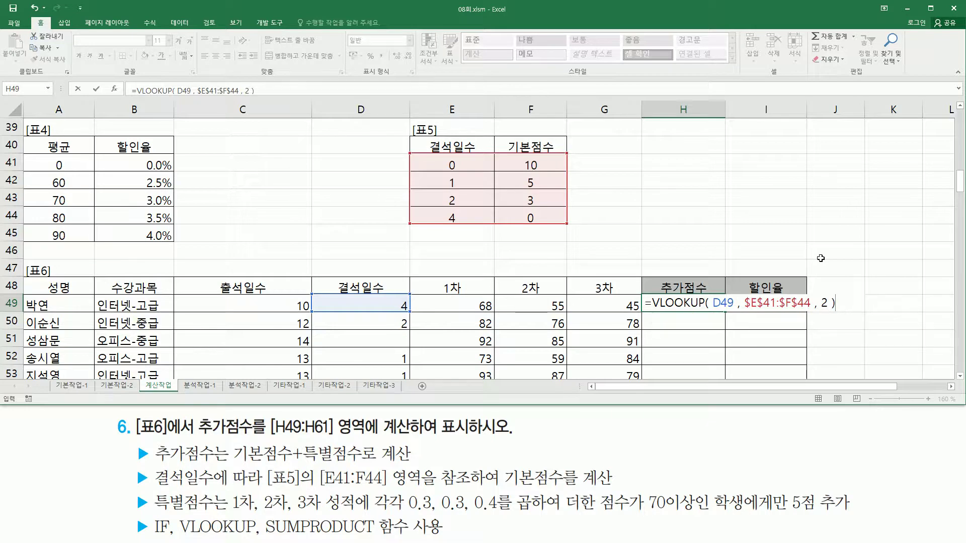
{"action": "key", "text": "Return"}
- Compare H49 with the matching [표5] row and fill its formula down through H61
{"action": "left_click", "coordinate": [704, 302]}
{"action": "left_click_drag", "start_coordinate": [396, 300], "coordinate": [416, 312]}
{"action": "left_click_drag", "start_coordinate": [444, 224], "coordinate": [536, 230]}
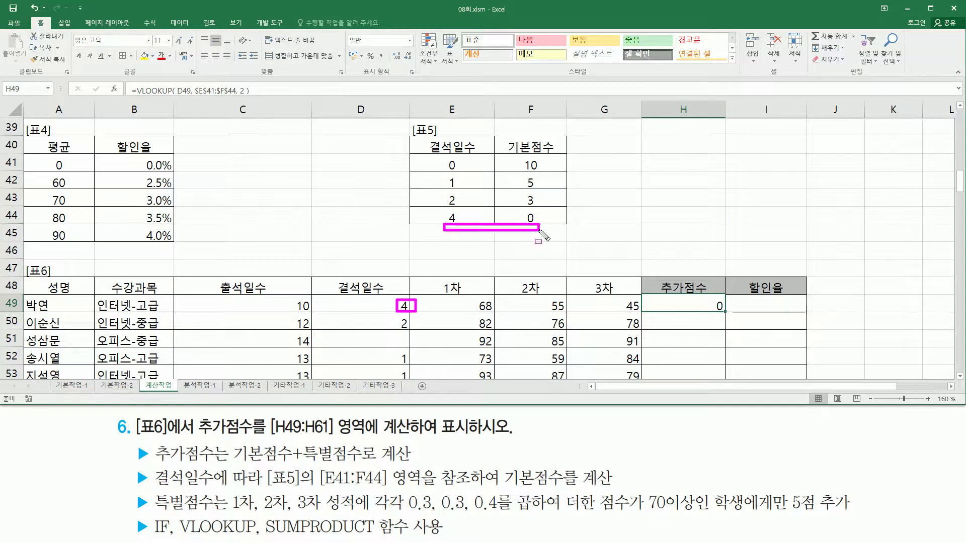
{"action": "key", "text": "Escape"}
{"action": "left_click_drag", "start_coordinate": [725, 312], "coordinate": [722, 335]}
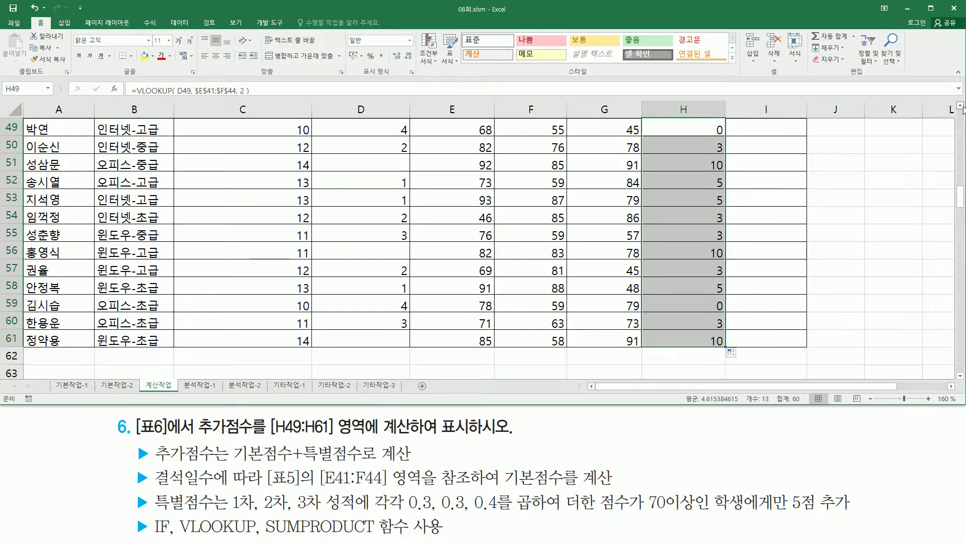
- Check the basic scores in H50:H53 against the 결석일수 values and the matching [표5] rows
{"action": "scroll", "coordinate": [960, 109], "scroll_direction": "up", "scroll_amount": 4}
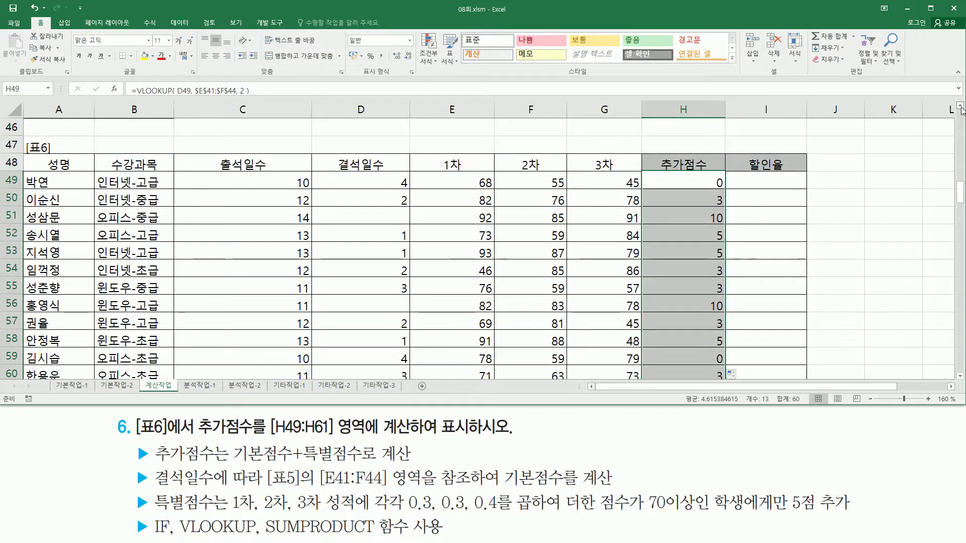
{"action": "scroll", "coordinate": [961, 108], "scroll_direction": "up", "scroll_amount": 4}
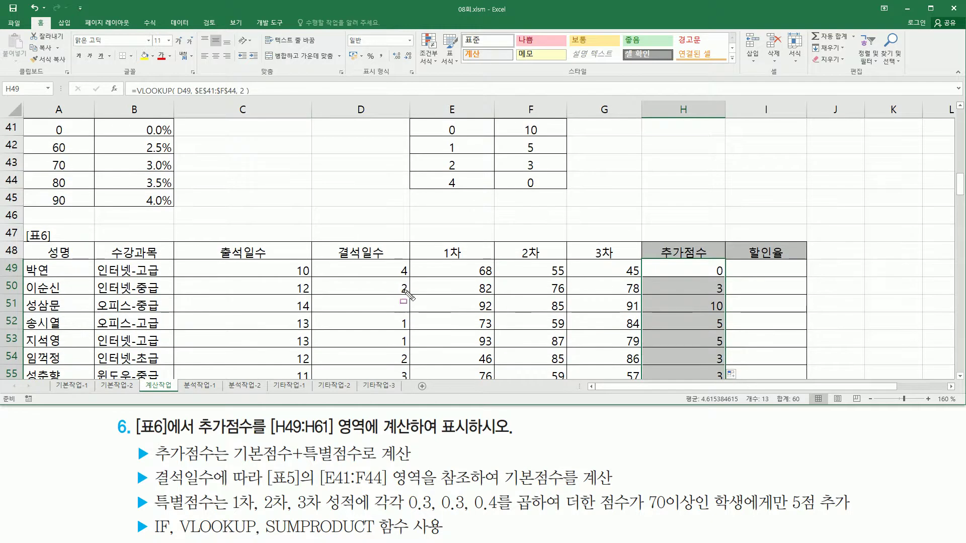
{"action": "left_click_drag", "start_coordinate": [401, 278], "coordinate": [415, 296]}
{"action": "left_click_drag", "start_coordinate": [713, 282], "coordinate": [731, 295]}
{"action": "left_click_drag", "start_coordinate": [446, 170], "coordinate": [558, 170]}
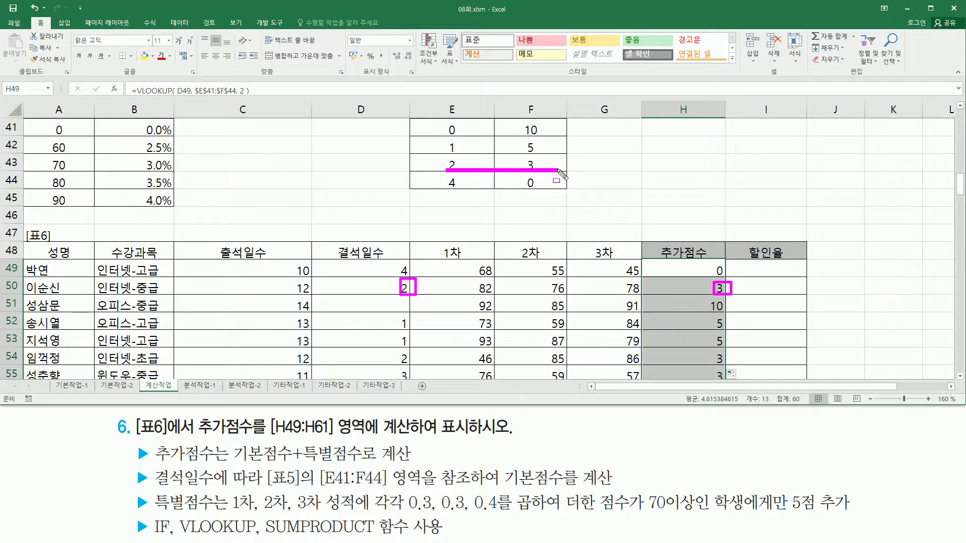
{"action": "left_click_drag", "start_coordinate": [394, 295], "coordinate": [418, 312]}
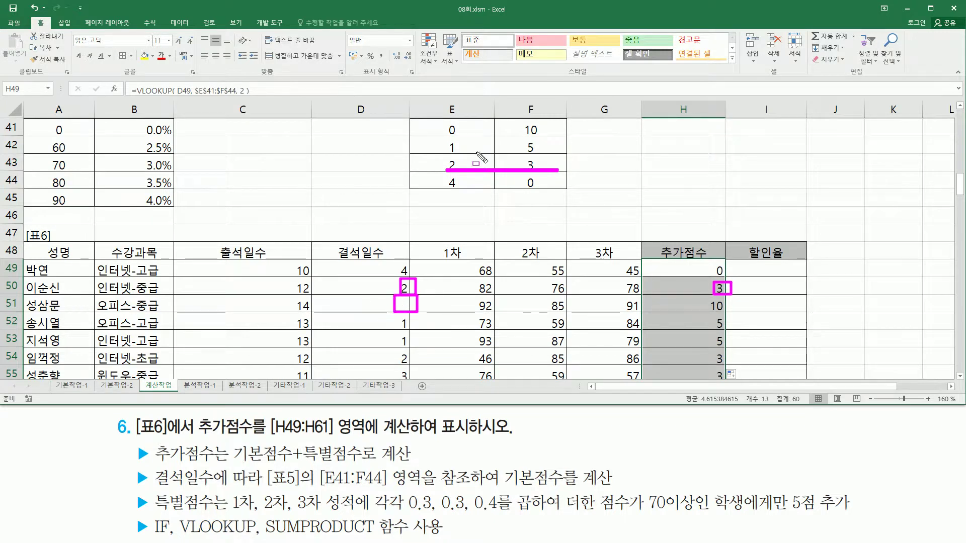
{"action": "left_click_drag", "start_coordinate": [442, 135], "coordinate": [551, 135]}
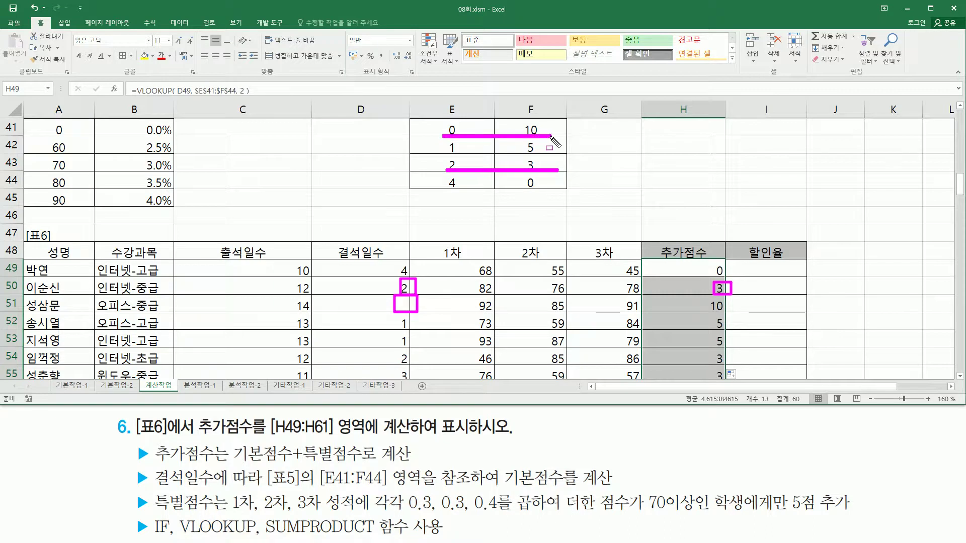
{"action": "left_click_drag", "start_coordinate": [706, 311], "coordinate": [727, 311]}
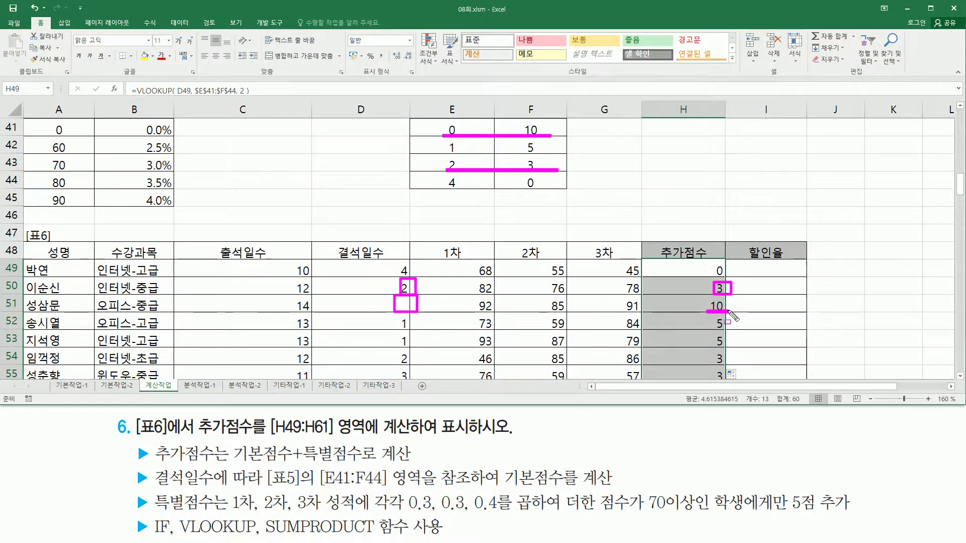
{"action": "left_click_drag", "start_coordinate": [394, 316], "coordinate": [416, 346]}
{"action": "mouse_move", "coordinate": [710, 317]}
{"action": "left_mouse_down"}
{"action": "mouse_move", "coordinate": [729, 347]}
{"action": "mouse_move", "coordinate": [727, 316]}
{"action": "left_mouse_up"}
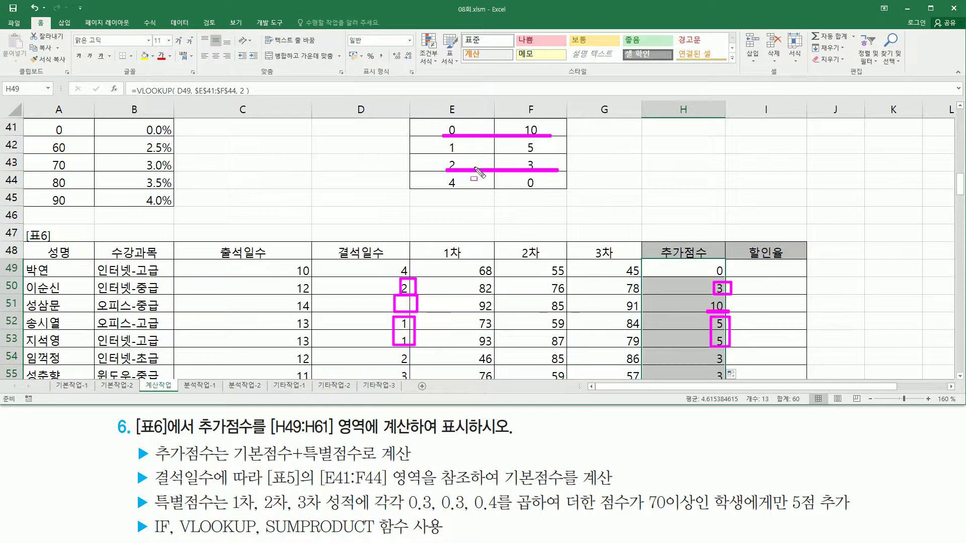
{"action": "left_click_drag", "start_coordinate": [445, 154], "coordinate": [544, 158]}
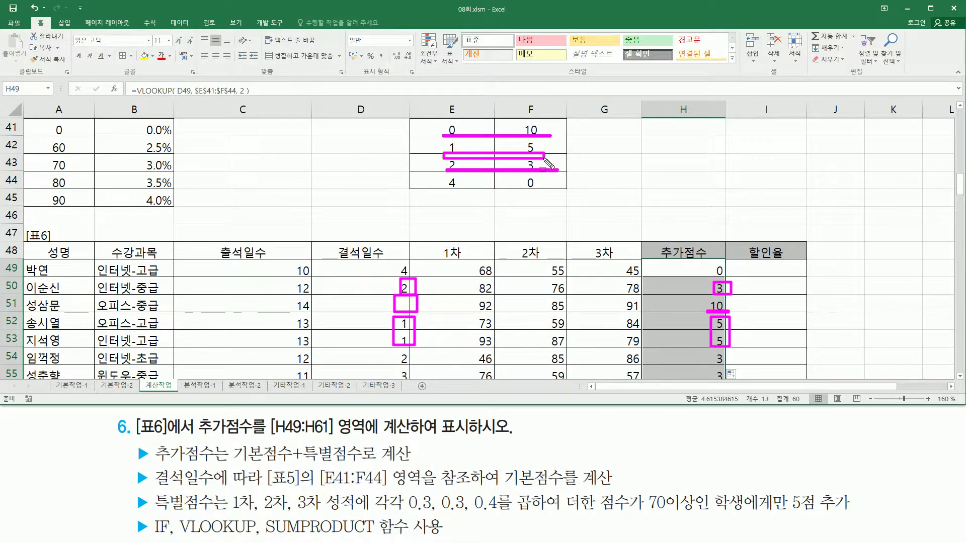
{"action": "key", "text": "Escape"}
- Cut the VLOOKUP expression out of H49 without its equals sign and leave the cell empty
{"action": "left_click", "coordinate": [666, 269]}
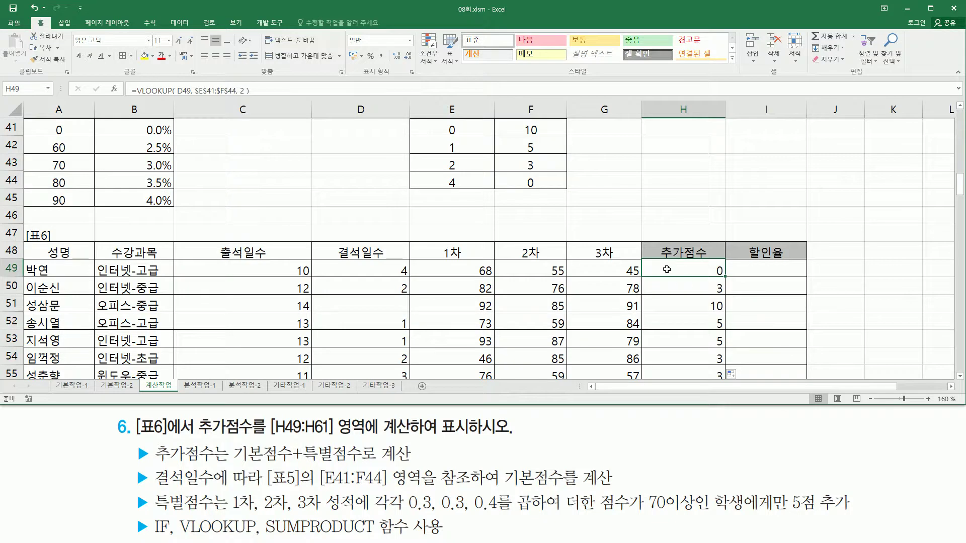
{"action": "mouse_move", "coordinate": [233, 460]}
{"action": "left_mouse_down"}
{"action": "mouse_move", "coordinate": [342, 465]}
{"action": "mouse_move", "coordinate": [363, 445]}
{"action": "mouse_move", "coordinate": [292, 439]}
{"action": "left_mouse_up"}
{"action": "key", "text": "Escape"}
{"action": "double_click", "coordinate": [673, 267]}
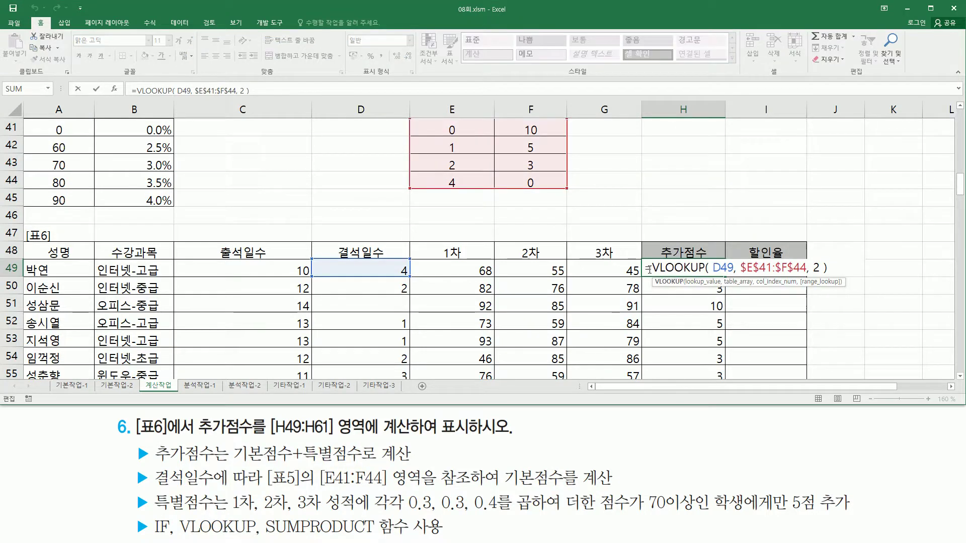
{"action": "left_click_drag", "start_coordinate": [653, 268], "coordinate": [932, 269]}
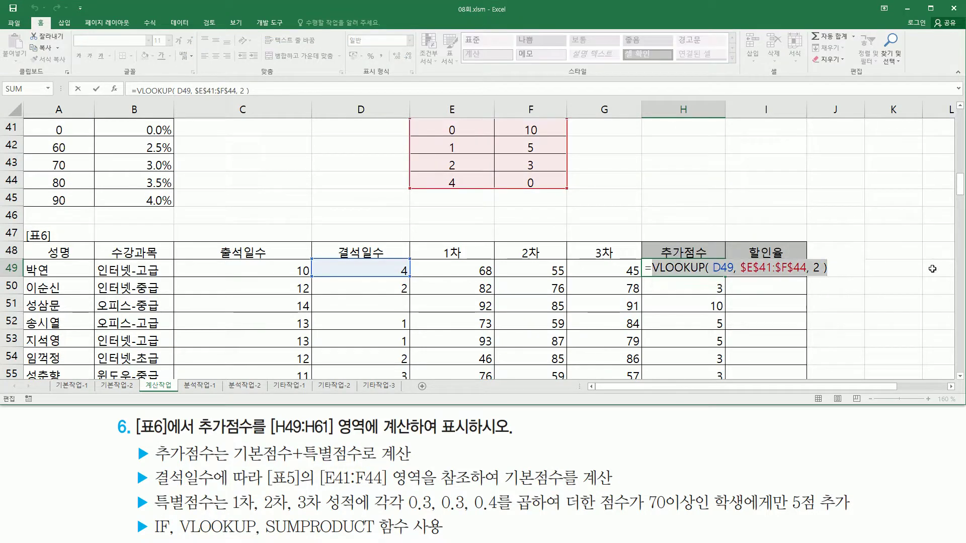
{"action": "key", "text": "BackSpace"}
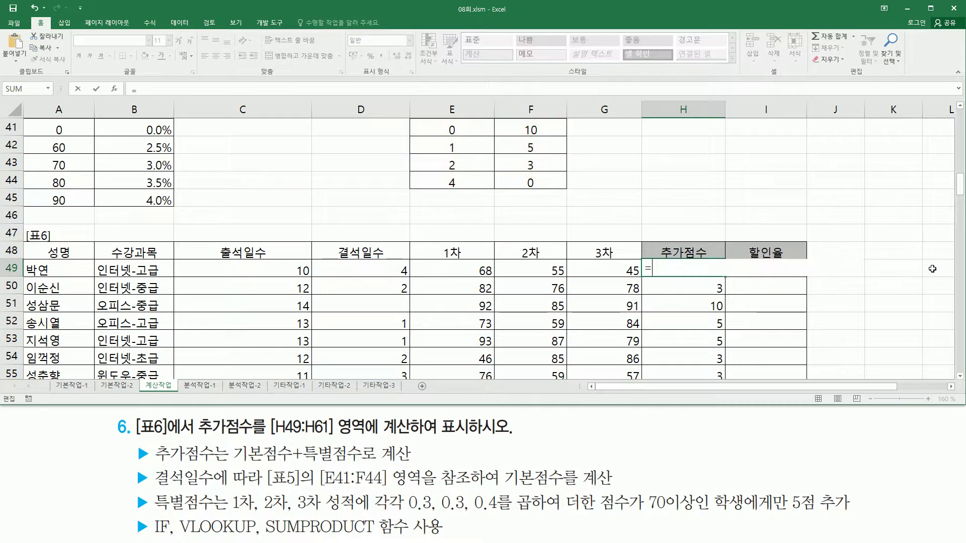
{"action": "key", "text": "BackSpace"}
{"action": "key", "text": "Return"}
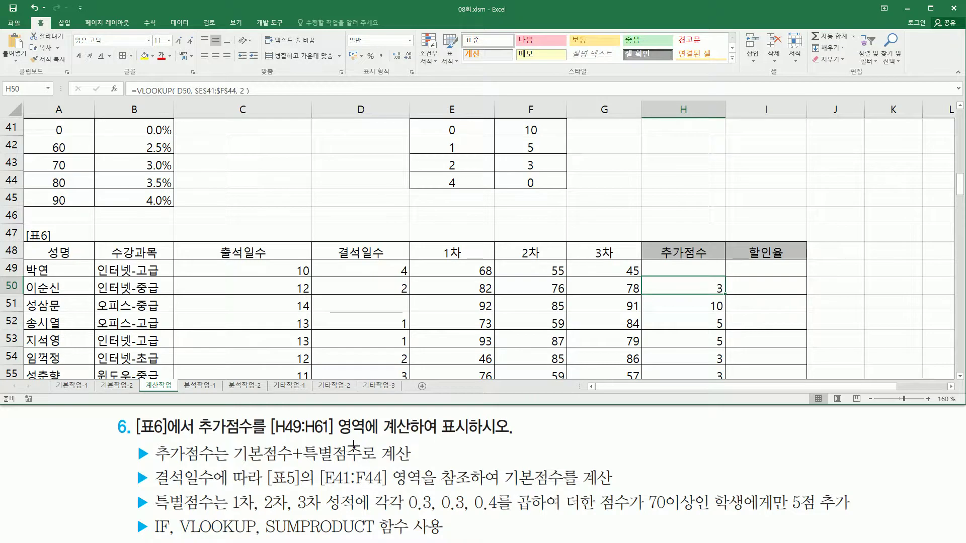
- Read the 특별점수 condition on the 1차, 2차 and 3차 scores, its weights and threshold, and the SUMPRODUCT requirement
{"action": "mouse_move", "coordinate": [156, 511]}
{"action": "left_mouse_down"}
{"action": "mouse_move", "coordinate": [358, 513]}
{"action": "mouse_move", "coordinate": [358, 492]}
{"action": "left_mouse_up"}
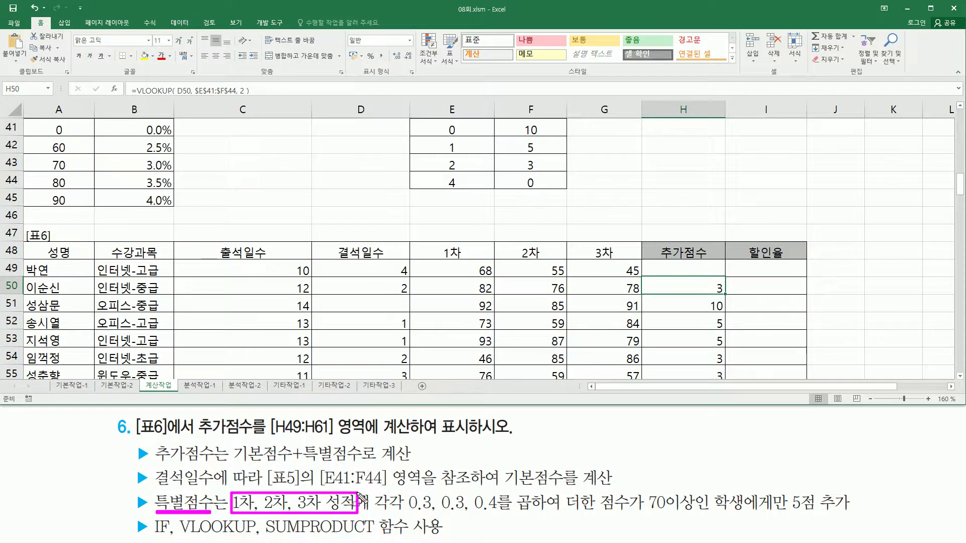
{"action": "left_click_drag", "start_coordinate": [436, 244], "coordinate": [622, 259]}
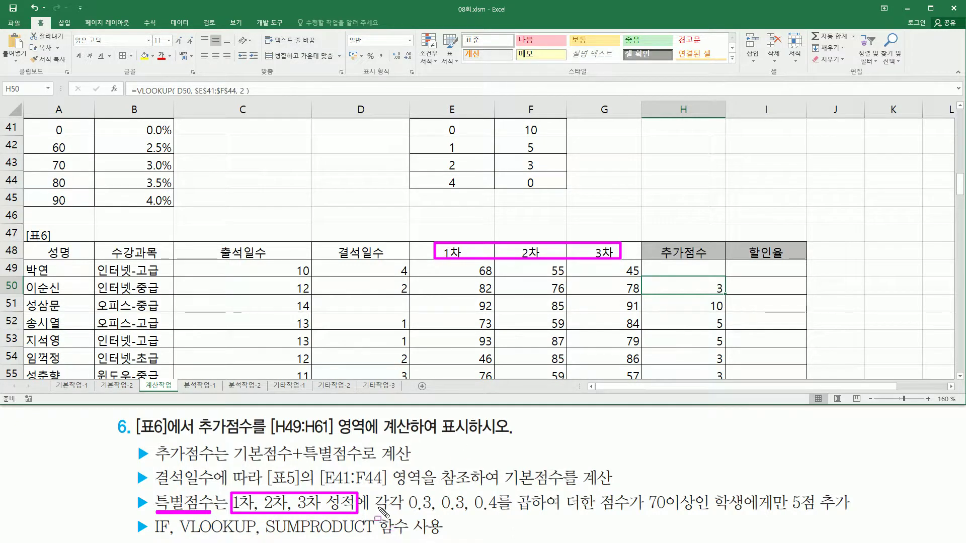
{"action": "mouse_move", "coordinate": [406, 516]}
{"action": "left_mouse_down"}
{"action": "mouse_move", "coordinate": [640, 517]}
{"action": "mouse_move", "coordinate": [602, 521]}
{"action": "left_mouse_up"}
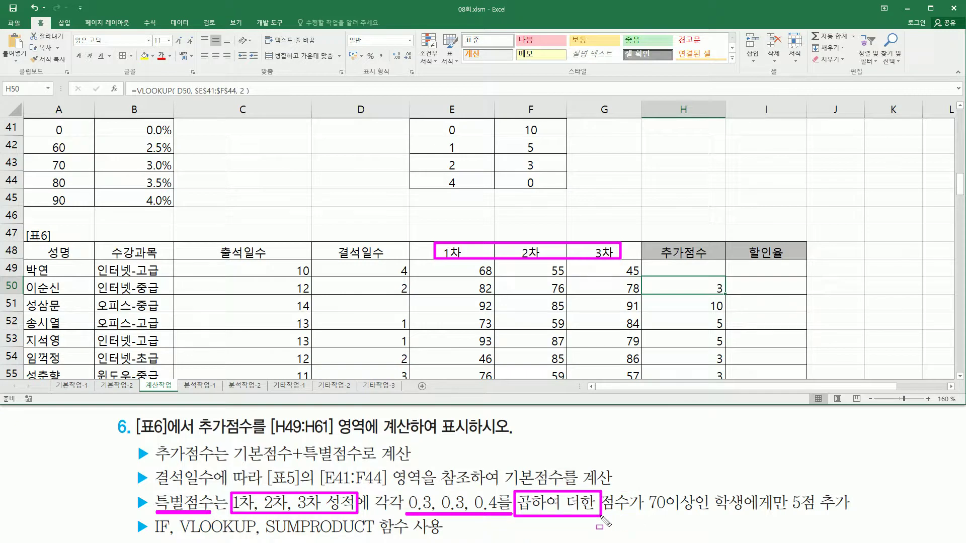
{"action": "left_click_drag", "start_coordinate": [638, 512], "coordinate": [699, 512]}
{"action": "mouse_move", "coordinate": [789, 489]}
{"action": "left_mouse_down"}
{"action": "mouse_move", "coordinate": [800, 509]}
{"action": "mouse_move", "coordinate": [860, 515]}
{"action": "left_mouse_up"}
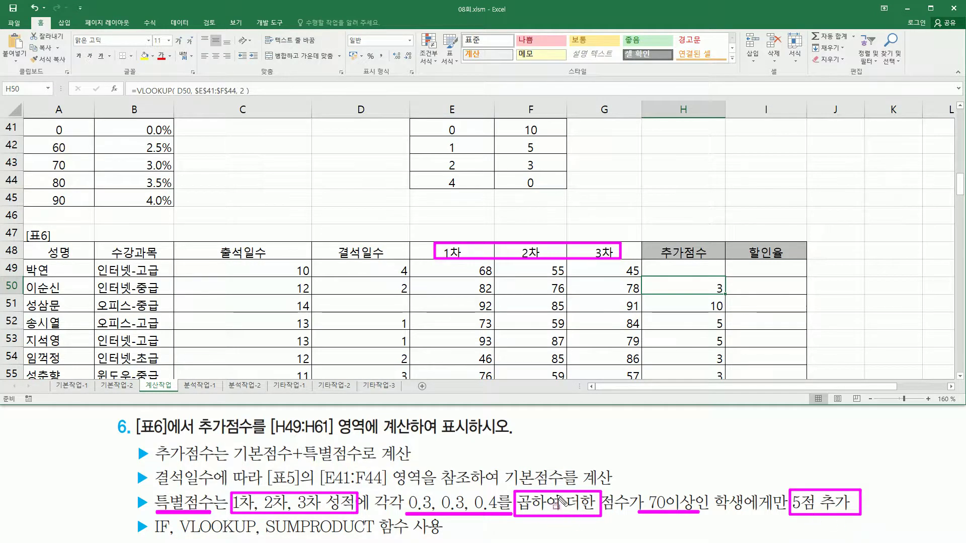
{"action": "left_click_drag", "start_coordinate": [270, 537], "coordinate": [380, 537]}
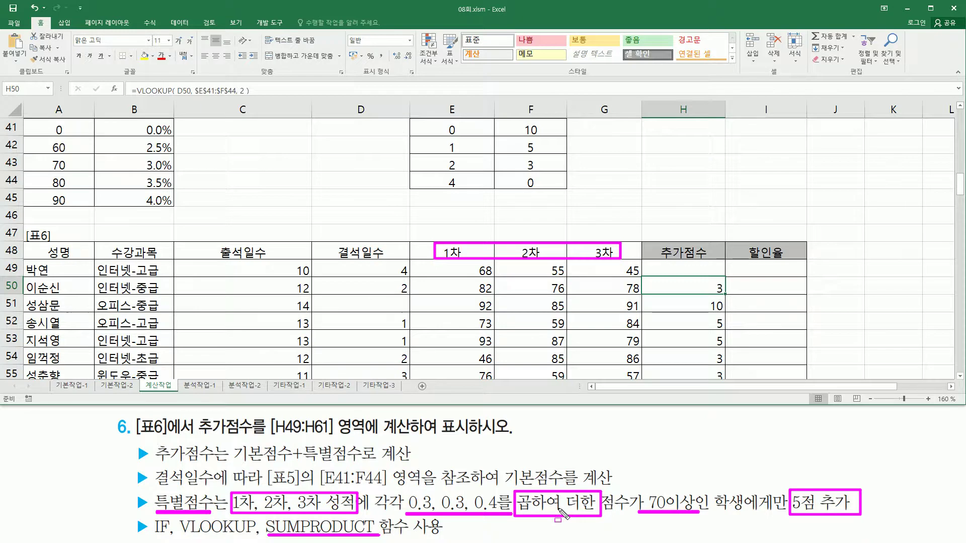
{"action": "key", "text": "Escape"}
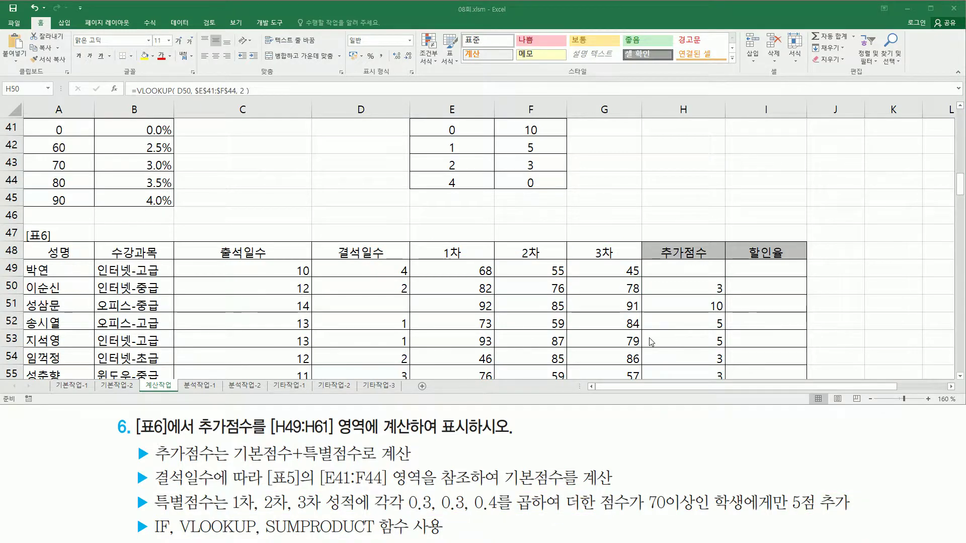
- Write the syntax note "sumproduct( 배열1 , 배열2 )" as text in H42
{"action": "double_click", "coordinate": [691, 146]}
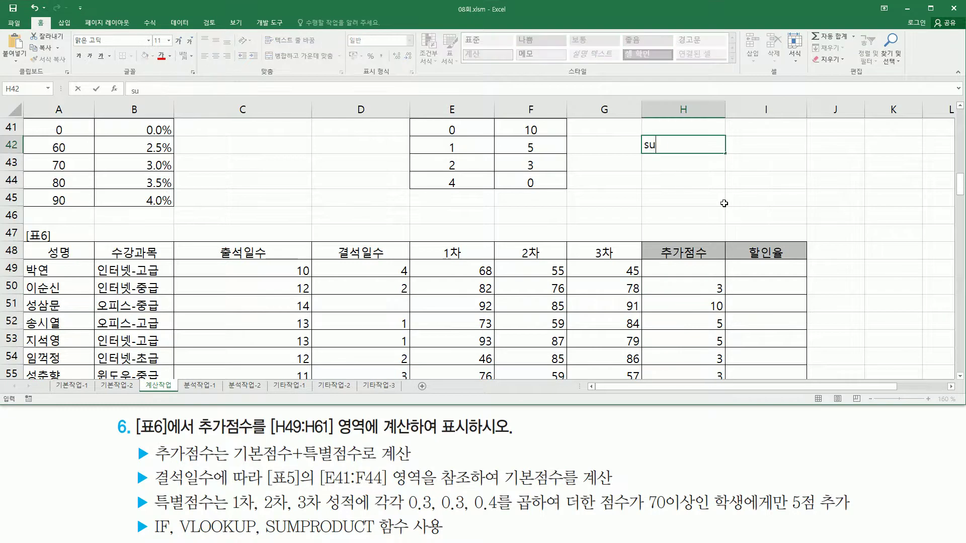
{"action": "type", "text": "sumproduct"}
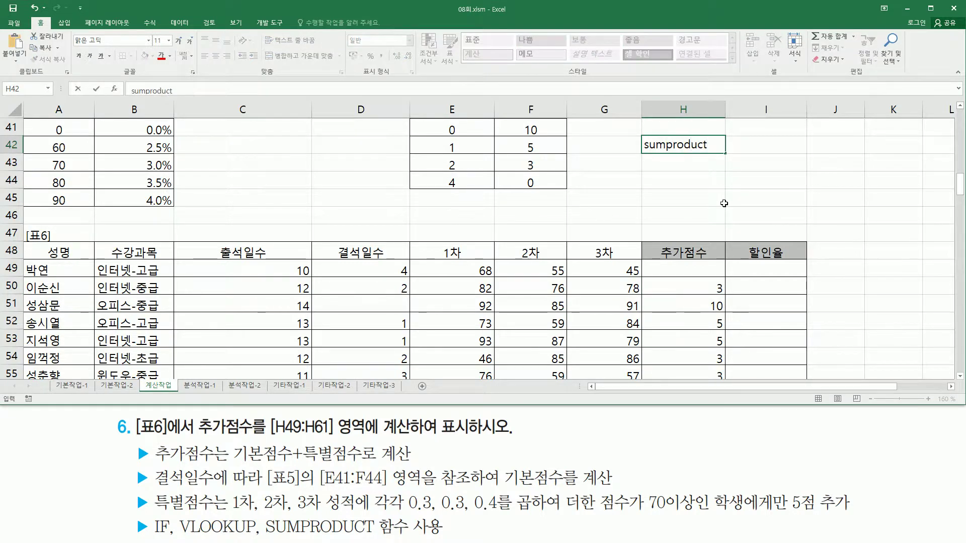
{"action": "type", "text": "(ㅂ"}
{"action": "type", "text": "열1"}
{"action": "type", "text": " , 배여"}
{"action": "type", "text": "2"}
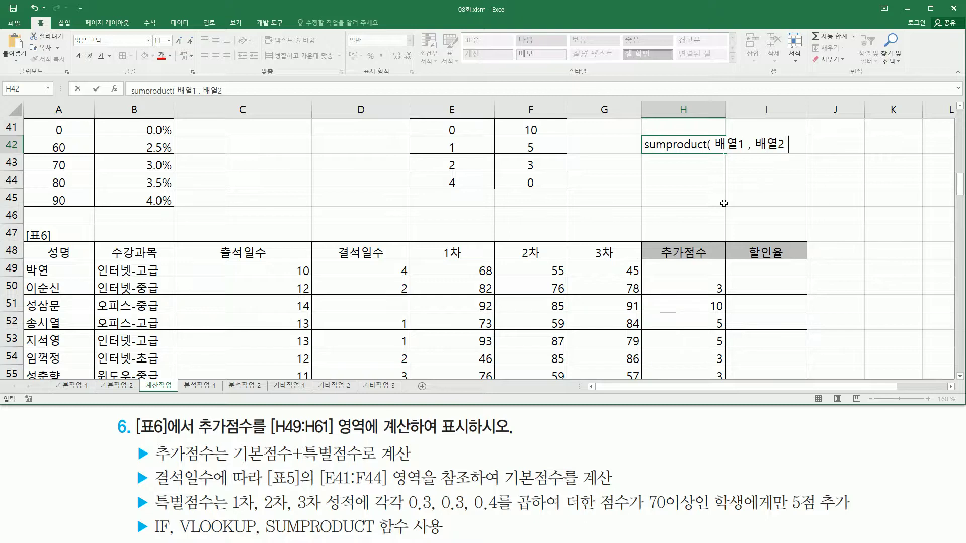
{"action": "key", "text": "Return"}
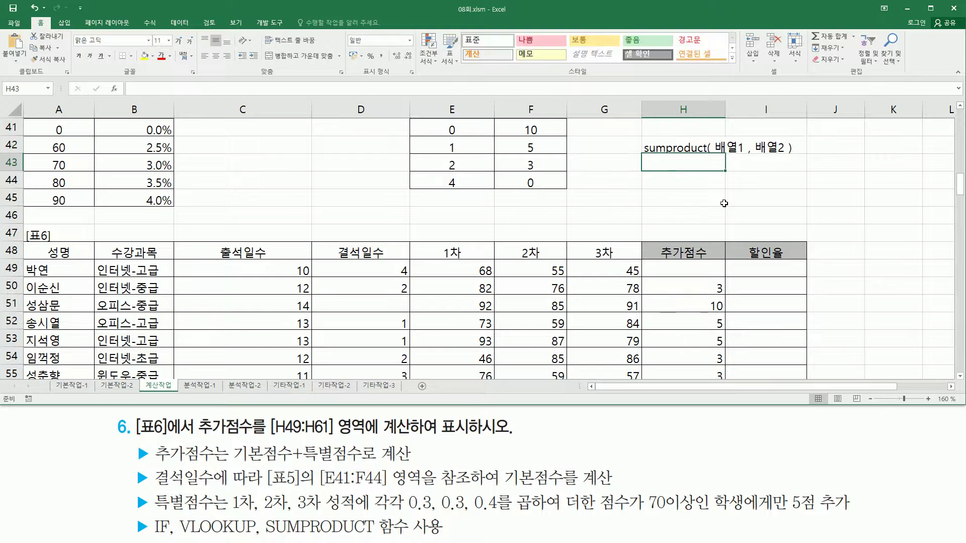
- Match SUMPRODUCT's two array arguments to the scores in E49:G49 and the weights 0.3, 0.3, 0.4 in the task
{"action": "mouse_move", "coordinate": [720, 136]}
{"action": "left_mouse_down"}
{"action": "mouse_move", "coordinate": [744, 161]}
{"action": "mouse_move", "coordinate": [786, 159]}
{"action": "left_mouse_up"}
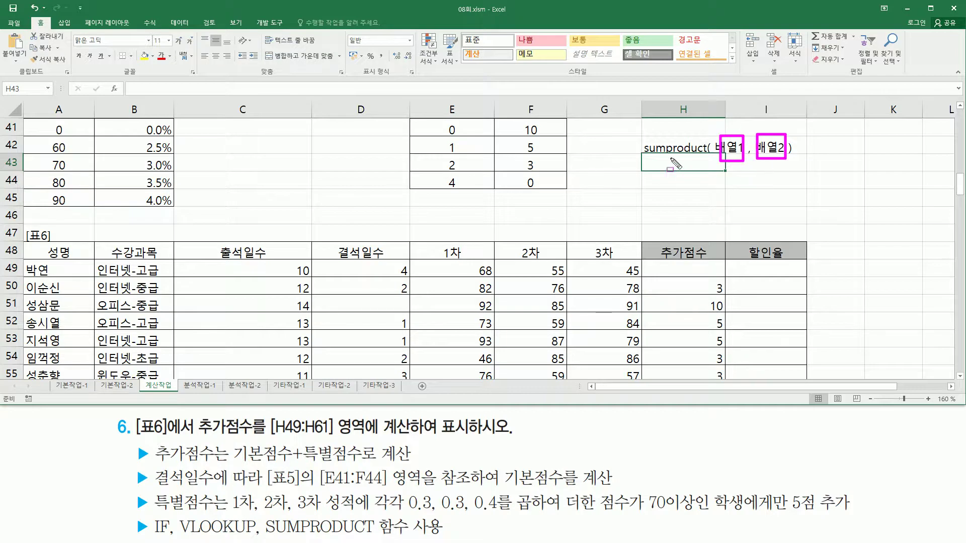
{"action": "left_click_drag", "start_coordinate": [644, 151], "coordinate": [797, 161]}
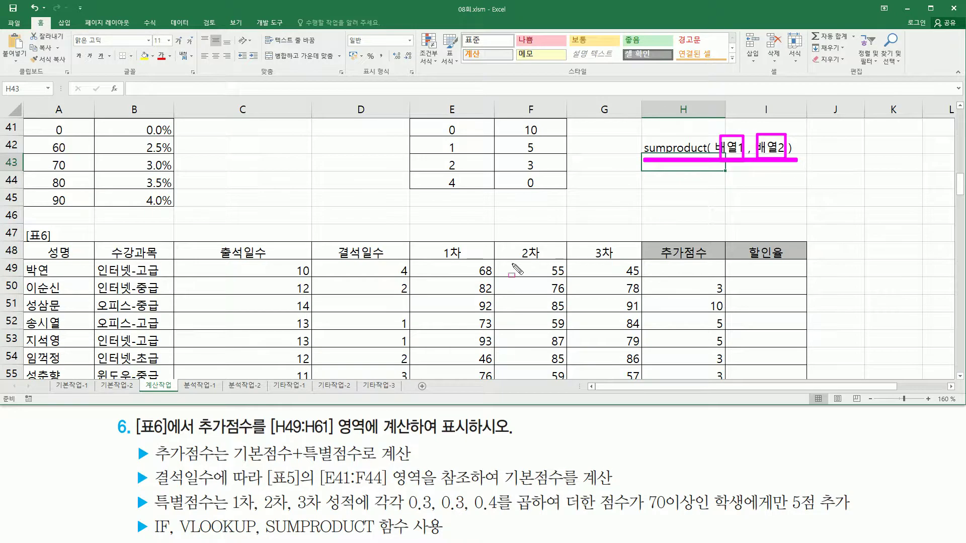
{"action": "left_click_drag", "start_coordinate": [442, 259], "coordinate": [641, 279]}
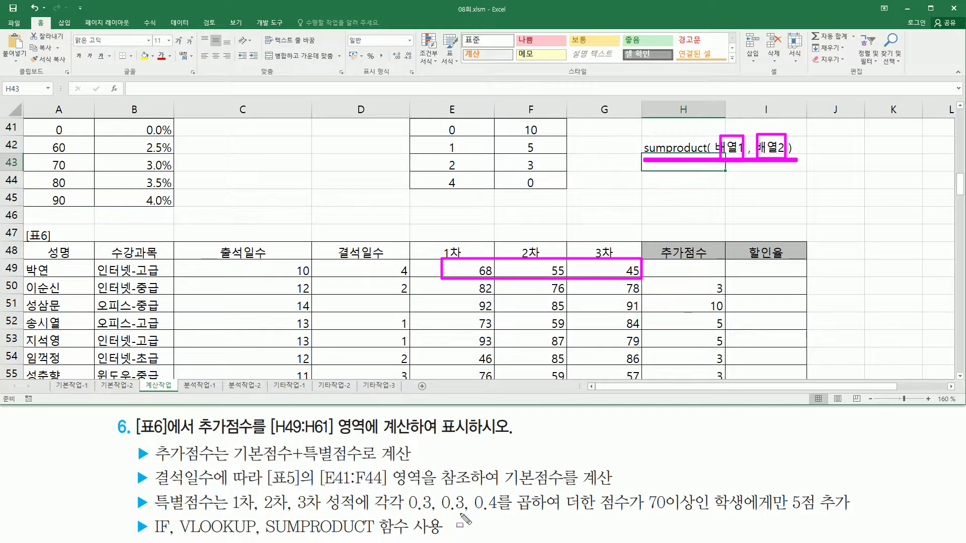
{"action": "left_click_drag", "start_coordinate": [408, 515], "coordinate": [505, 516]}
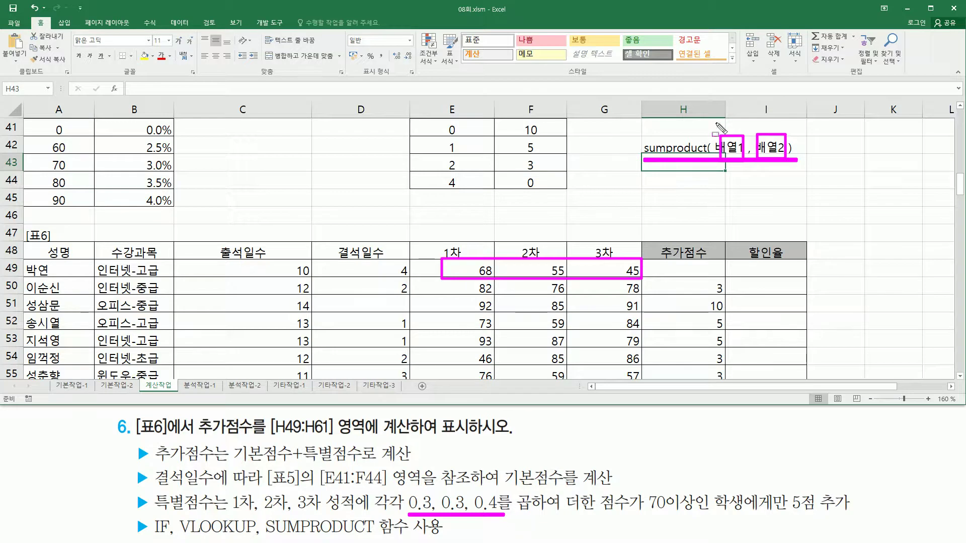
{"action": "mouse_move", "coordinate": [469, 274]}
{"action": "left_mouse_down"}
{"action": "mouse_move", "coordinate": [646, 286]}
{"action": "mouse_move", "coordinate": [642, 279]}
{"action": "left_mouse_up"}
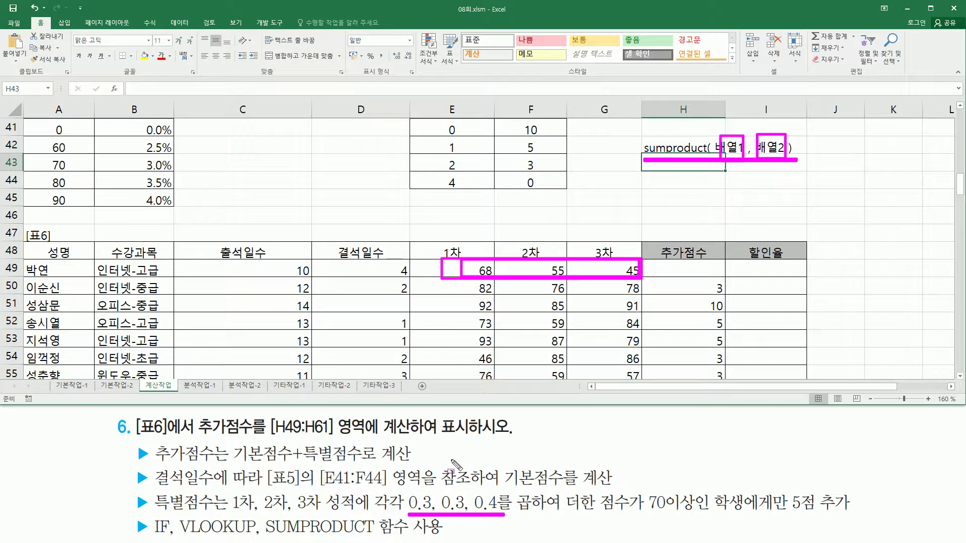
{"action": "mouse_move", "coordinate": [411, 491]}
{"action": "left_mouse_down"}
{"action": "mouse_move", "coordinate": [418, 516]}
{"action": "mouse_move", "coordinate": [502, 517]}
{"action": "left_mouse_up"}
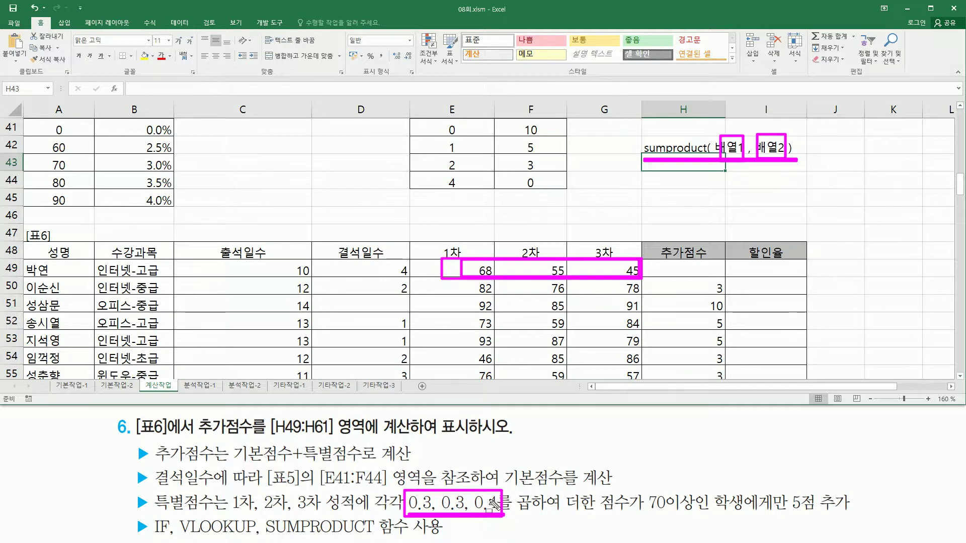
{"action": "key", "text": "Escape"}
- Write the comma-separated weight array "{ 0.3 , 0.3 , 0.4 }" as text in H43, below the SUMPRODUCT syntax note
{"action": "left_click", "coordinate": [687, 170]}
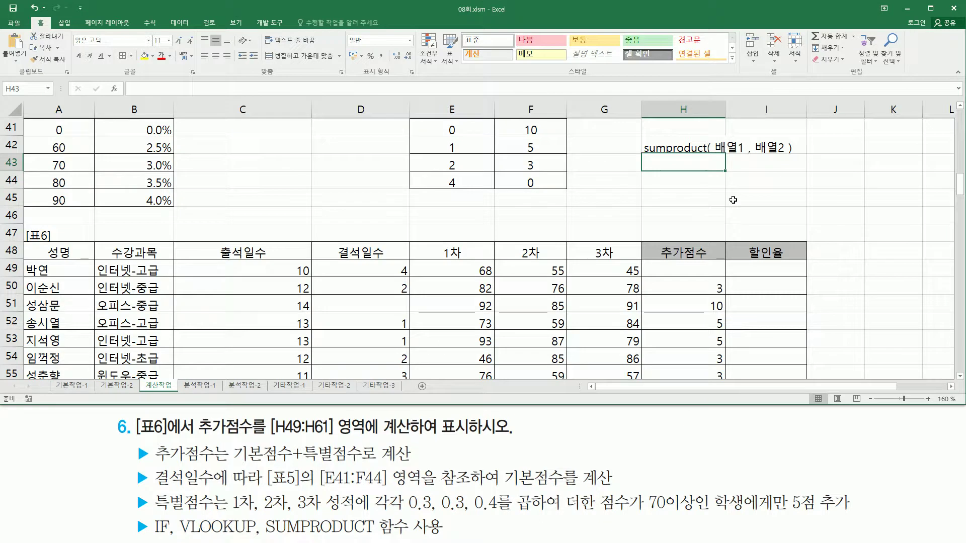
{"action": "type", "text": "{"}
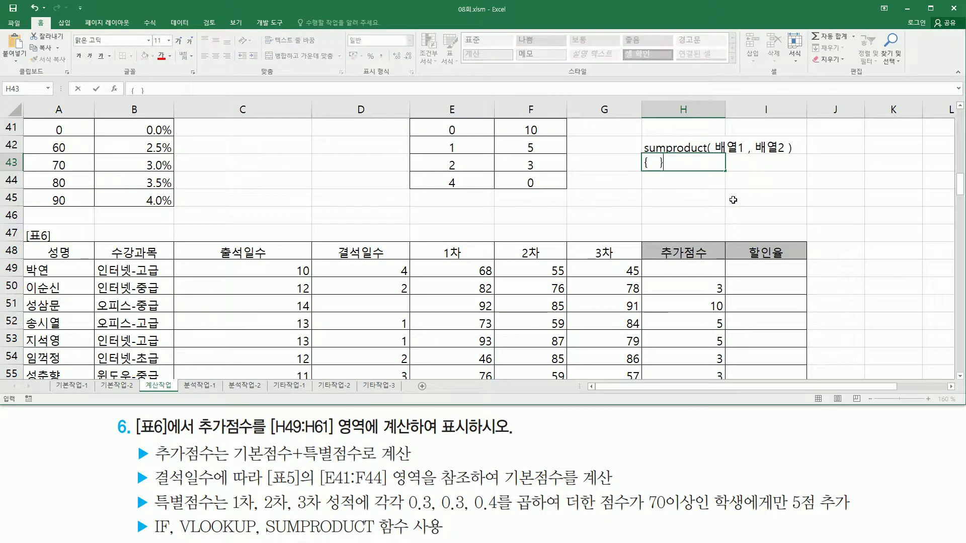
{"action": "key", "text": "Left"}
{"action": "key", "text": "Right"}
{"action": "key", "text": "F2"}
{"action": "type", "text": "0."}
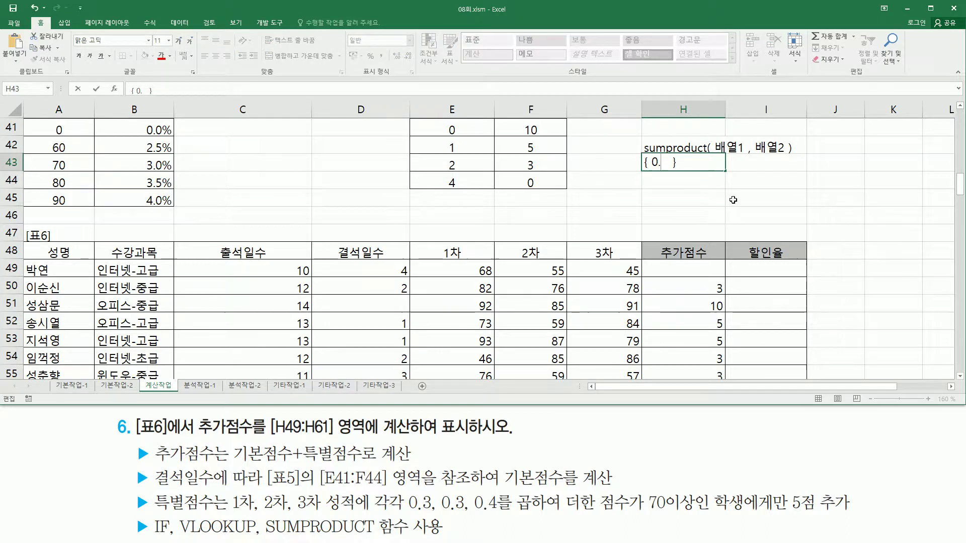
{"action": "type", "text": "63"}
{"action": "type", "text": "3"}
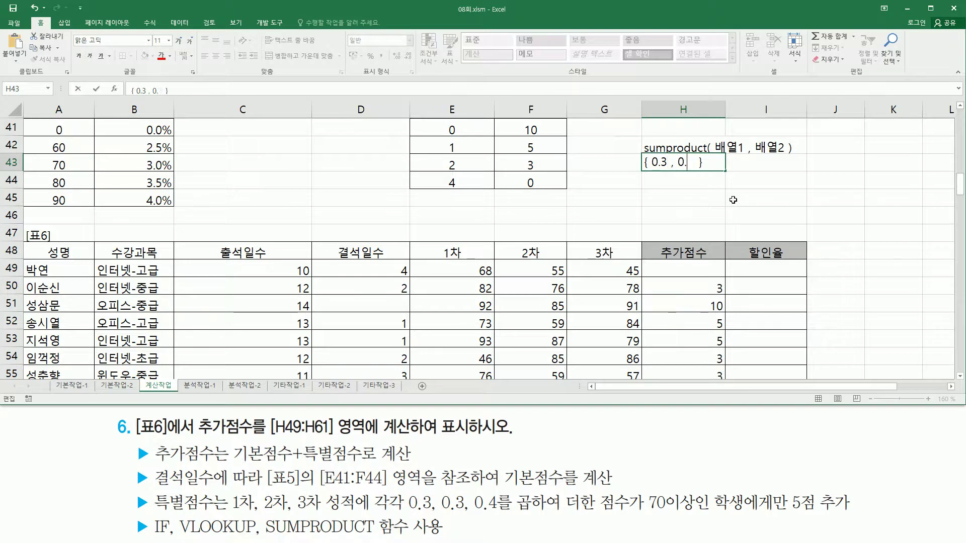
{"action": "type", "text": " , 0."}
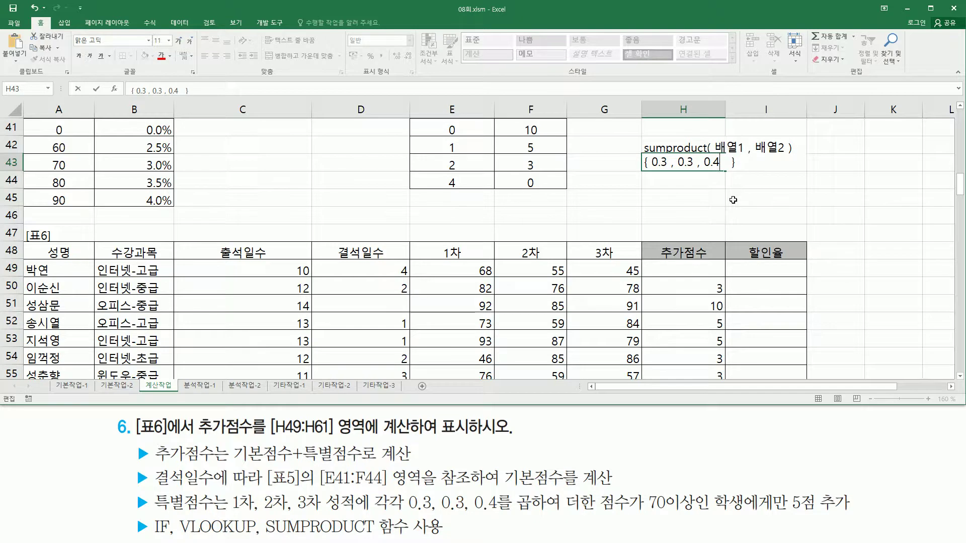
{"action": "type", "text": "4"}
{"action": "key", "text": "Return"}
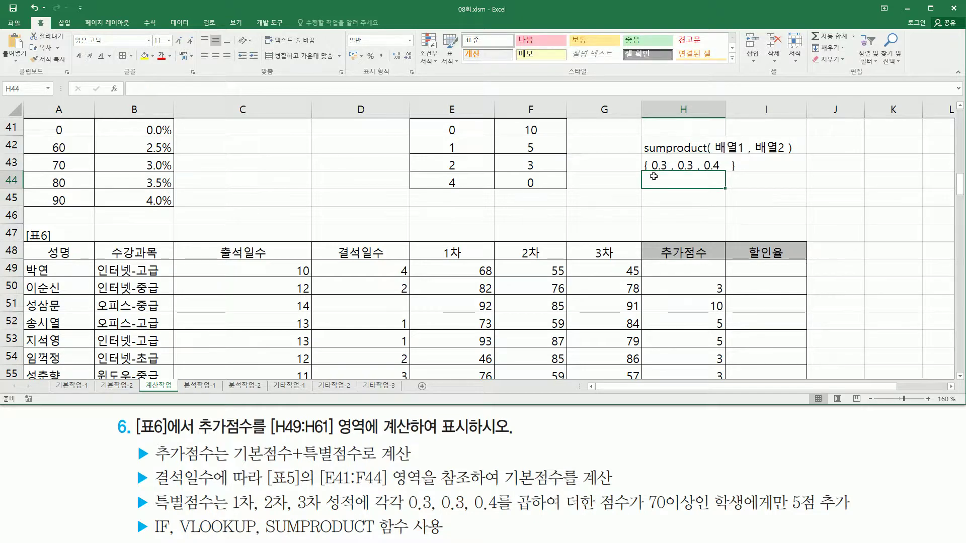
- Compare the horizontal layout of the scores in E49:G49 with the comma-separated weights in H43
{"action": "left_click", "coordinate": [611, 182]}
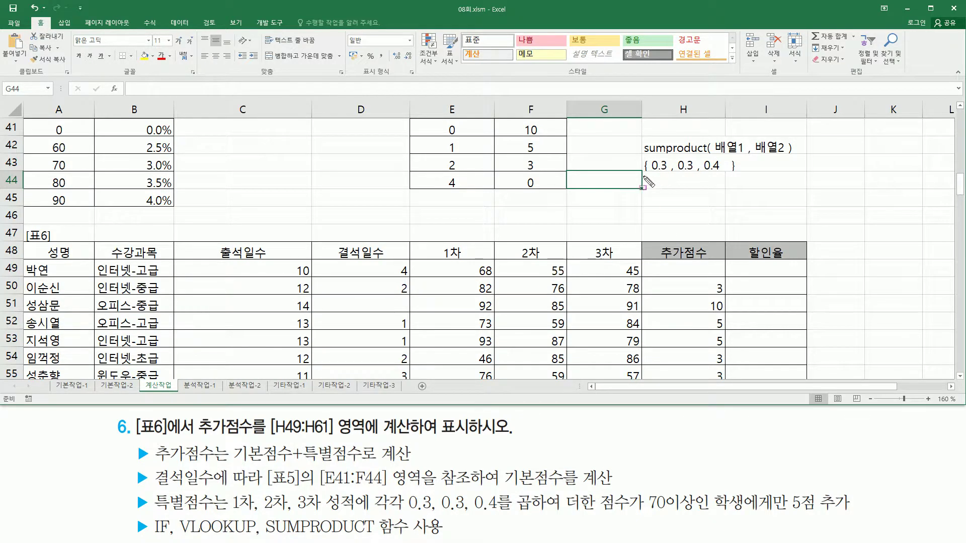
{"action": "left_click_drag", "start_coordinate": [457, 262], "coordinate": [646, 277]}
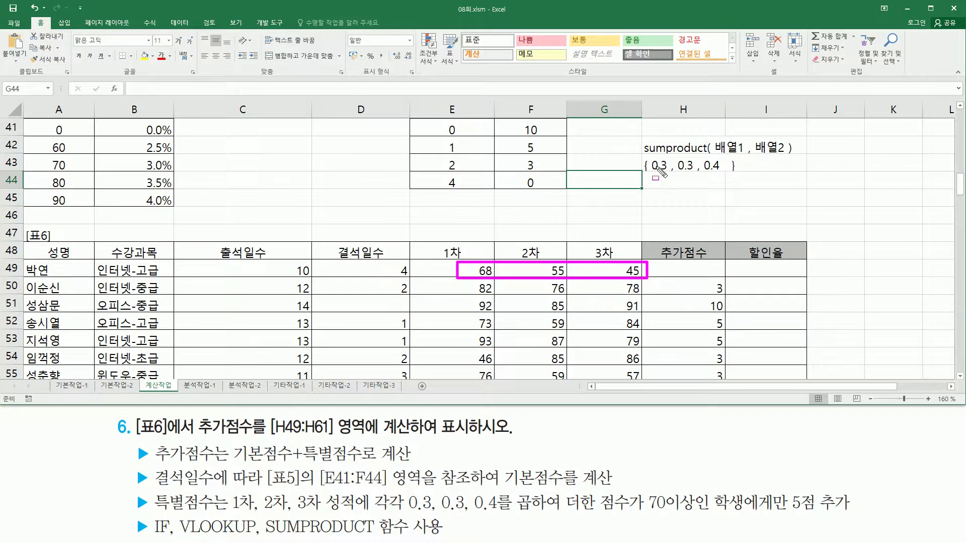
{"action": "mouse_move", "coordinate": [642, 175]}
{"action": "left_mouse_down"}
{"action": "mouse_move", "coordinate": [743, 177]}
{"action": "mouse_move", "coordinate": [736, 156]}
{"action": "left_mouse_up"}
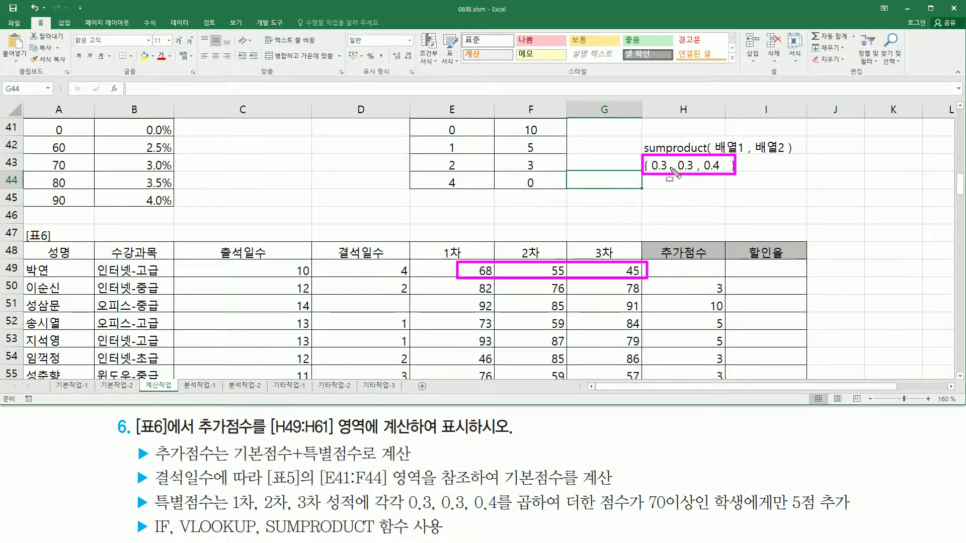
{"action": "mouse_move", "coordinate": [668, 168]}
{"action": "left_mouse_down"}
{"action": "mouse_move", "coordinate": [679, 179]}
{"action": "mouse_move", "coordinate": [703, 176]}
{"action": "left_mouse_up"}
{"action": "key", "text": "Escape"}
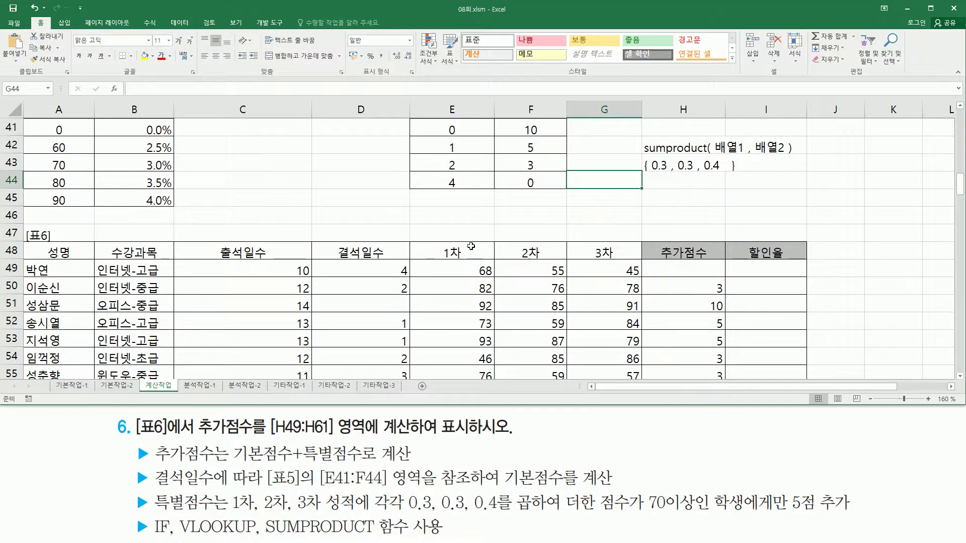
- Copy the 1차, 2차 and 3차 headers of [표6] one below another into C43:C45
{"action": "left_click", "coordinate": [471, 249]}
{"action": "key", "text": "ctrl+c"}
{"action": "left_click", "coordinate": [263, 162]}
{"action": "key", "text": "ctrl+v"}
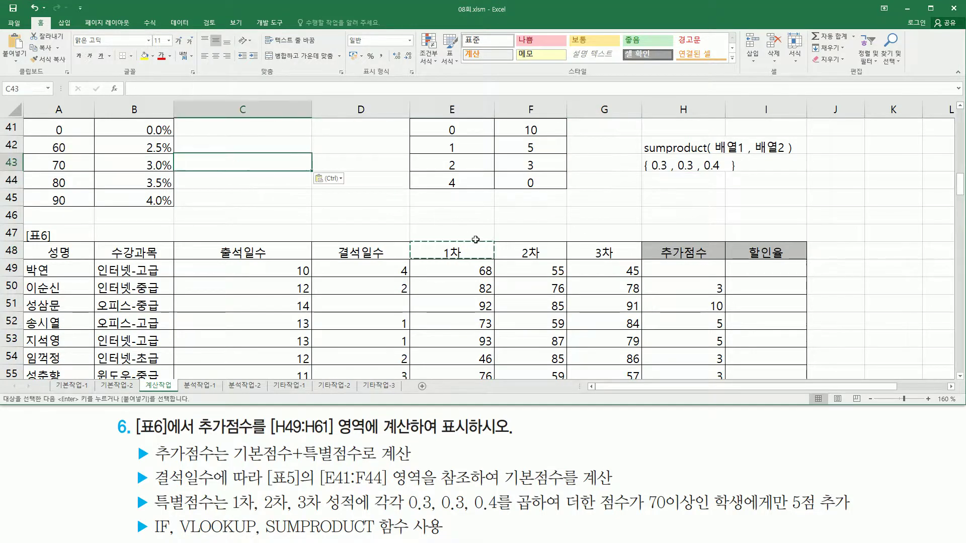
{"action": "left_click", "coordinate": [531, 253]}
{"action": "key", "text": "ctrl+c"}
{"action": "left_click", "coordinate": [242, 182]}
{"action": "key", "text": "ctrl+v"}
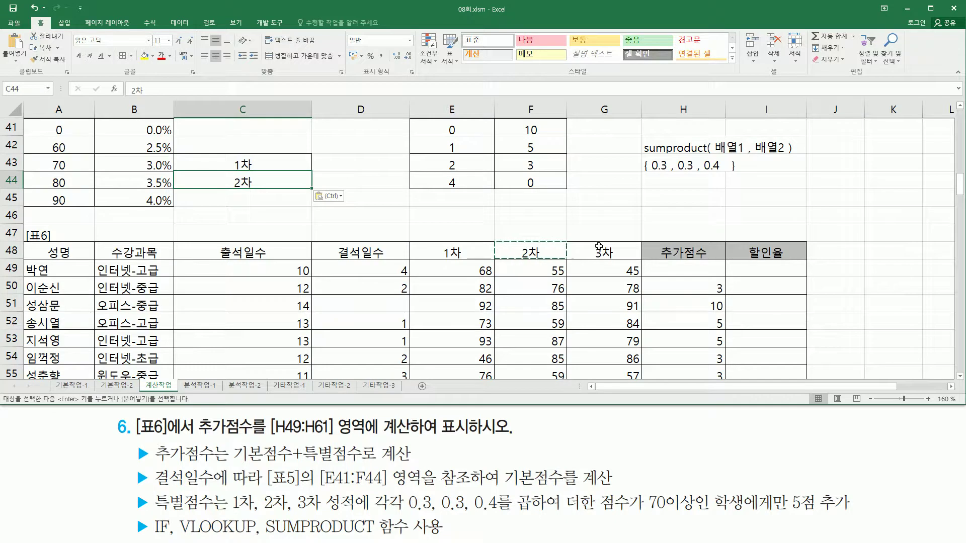
{"action": "left_click", "coordinate": [603, 250]}
{"action": "key", "text": "ctrl+c"}
{"action": "left_click", "coordinate": [242, 200]}
{"action": "key", "text": "ctrl+v"}
- Copy the first student's three scores from E49:G49 one below another into D43:D45
{"action": "left_click", "coordinate": [480, 269]}
{"action": "key", "text": "ctrl+c"}
{"action": "left_click", "coordinate": [337, 162]}
{"action": "key", "text": "ctrl+v"}
{"action": "left_click", "coordinate": [513, 269]}
{"action": "key", "text": "ctrl+c"}
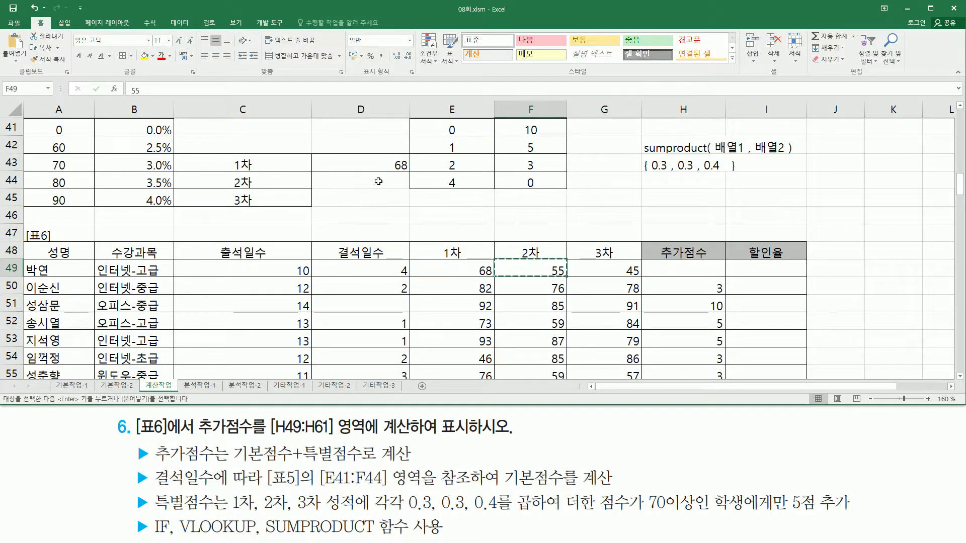
{"action": "left_click", "coordinate": [383, 183]}
{"action": "key", "text": "ctrl+v"}
{"action": "left_click", "coordinate": [603, 269]}
{"action": "key", "text": "ctrl+c"}
{"action": "left_click", "coordinate": [347, 200]}
{"action": "key", "text": "ctrl+v"}
- Compare the vertical scores in D43:D45 with the comma-separated weight array in H43
{"action": "left_click_drag", "start_coordinate": [388, 158], "coordinate": [409, 210]}
{"action": "left_click_drag", "start_coordinate": [645, 175], "coordinate": [723, 175]}
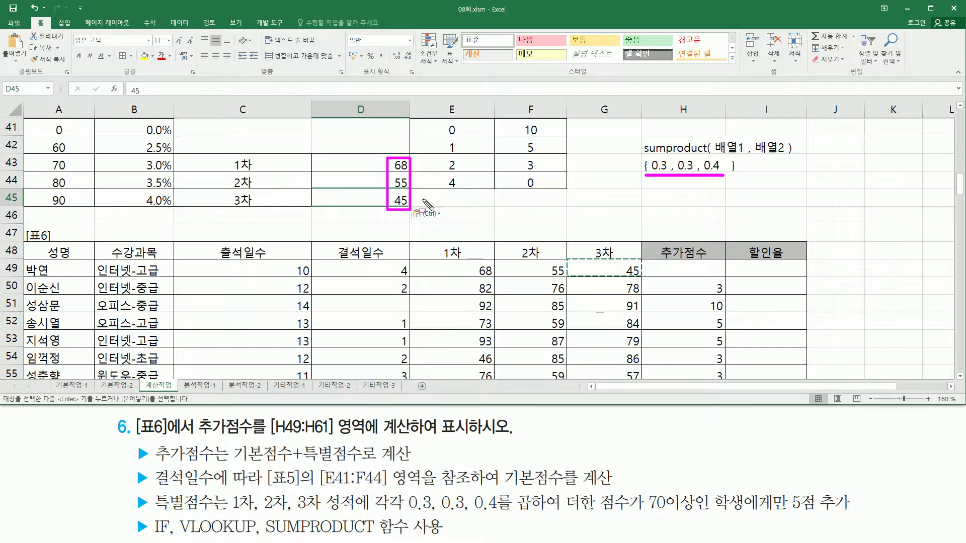
{"action": "key", "text": "Escape"}
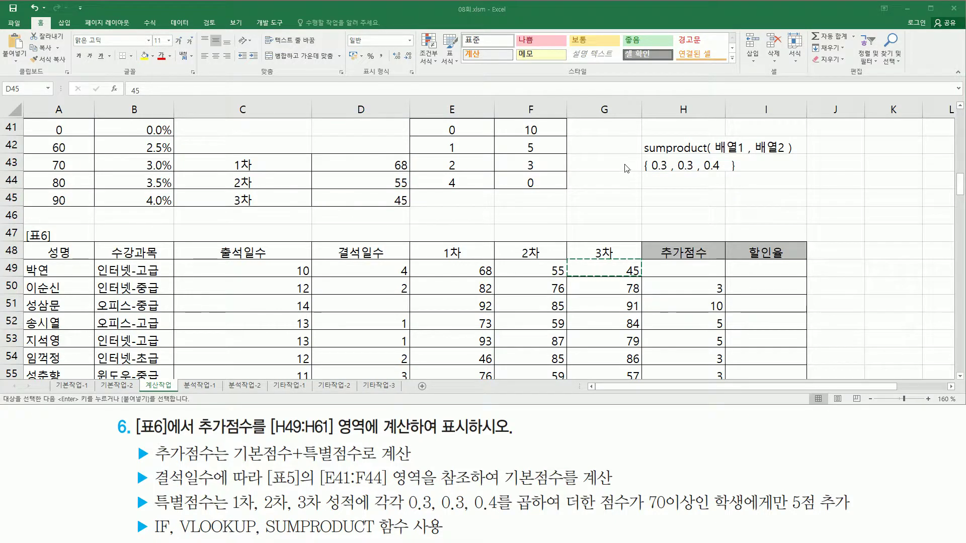
- Label the array notes with "열" in G43 and "행" in G44, and right-align both labels
{"action": "left_click", "coordinate": [627, 169]}
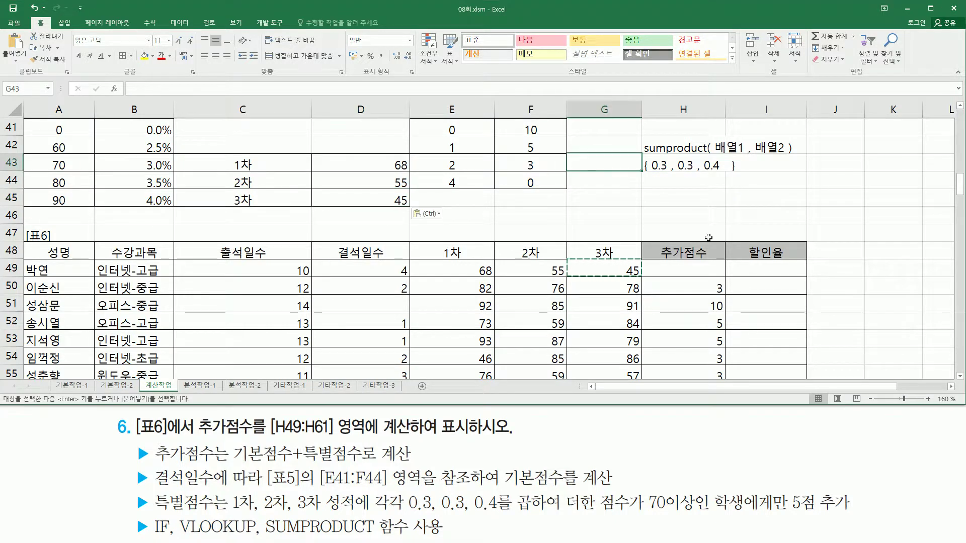
{"action": "type", "text": "열"}
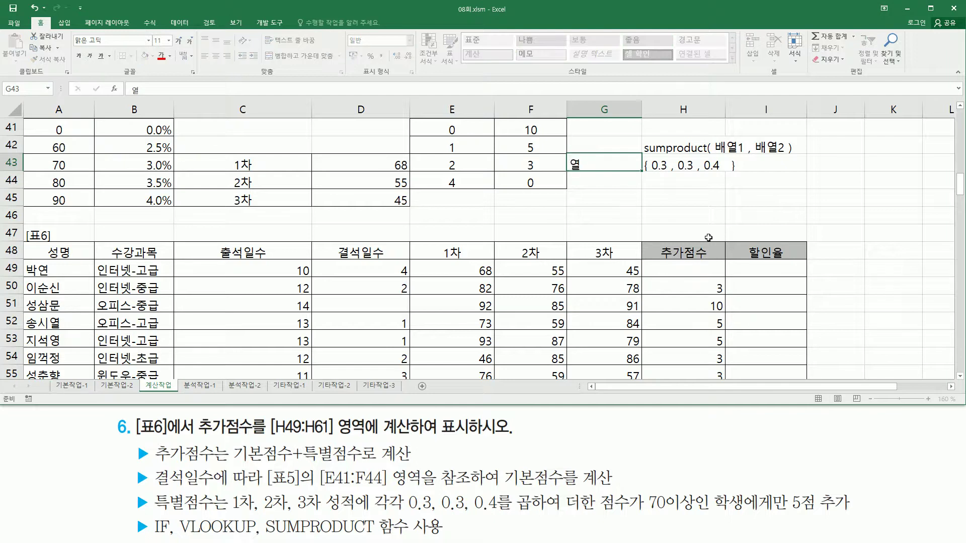
{"action": "key", "text": "Return"}
{"action": "type", "text": "행"}
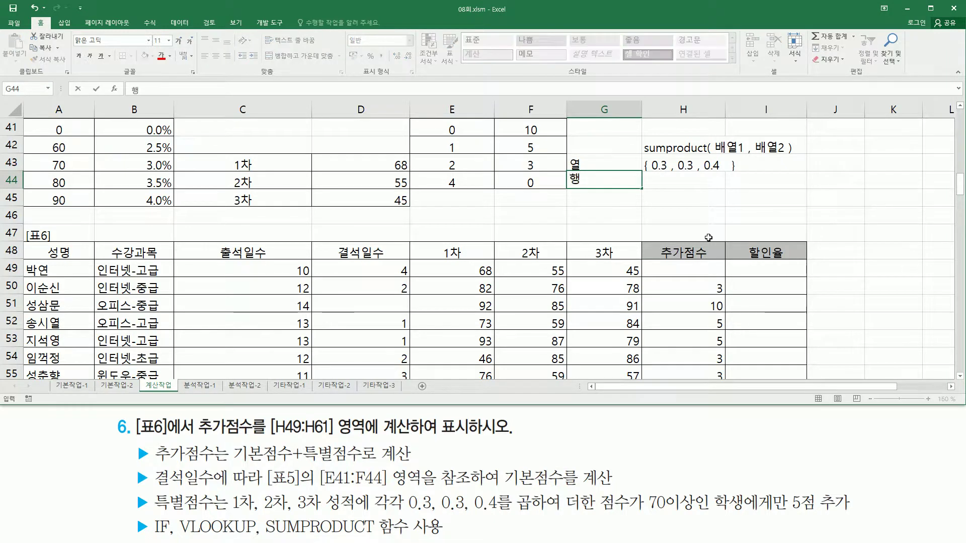
{"action": "key", "text": "Return"}
{"action": "mouse_move", "coordinate": [636, 166]}
{"action": "left_mouse_down"}
{"action": "mouse_move", "coordinate": [636, 182]}
{"action": "mouse_move", "coordinate": [733, 174]}
{"action": "left_mouse_up"}
{"action": "key", "text": "Escape"}
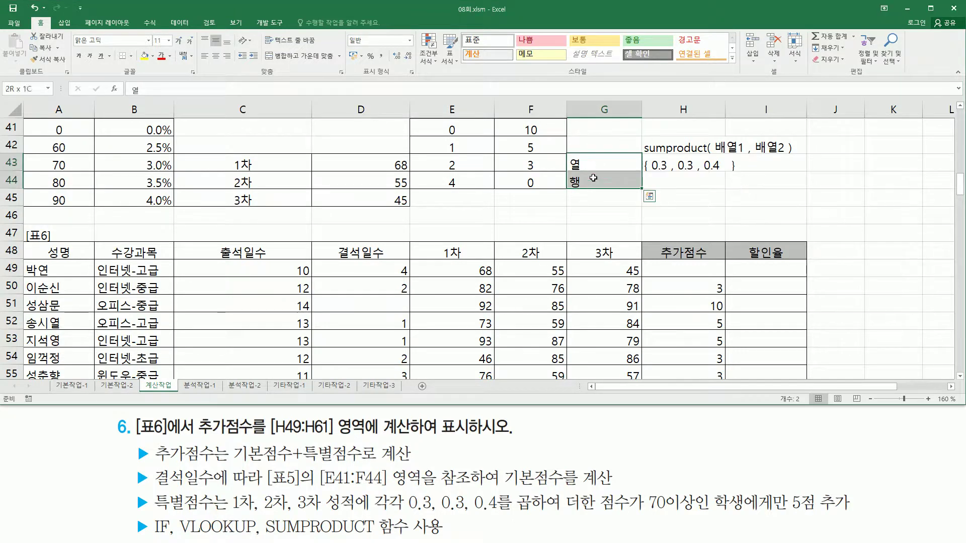
{"action": "left_click", "coordinate": [226, 57]}
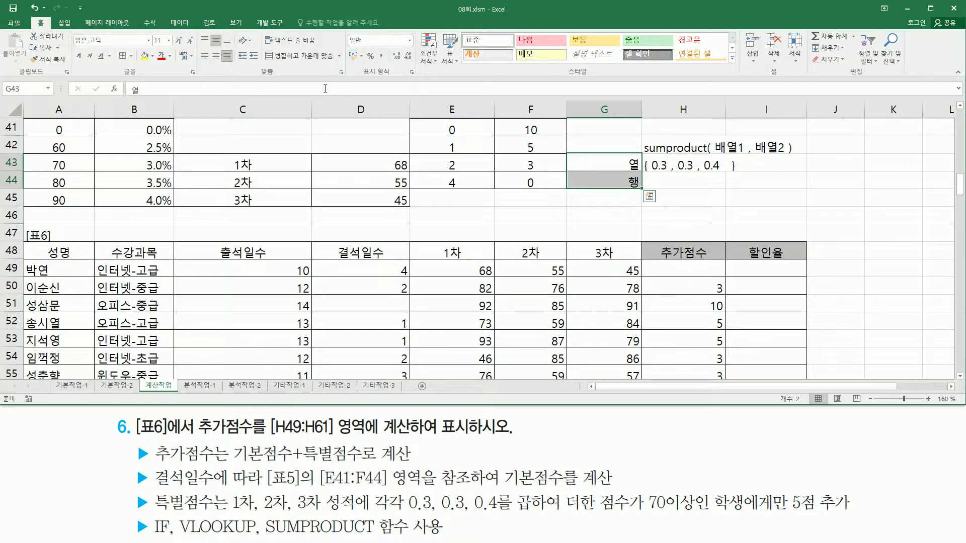
- Write the semicolon-separated weight array "{ 0.3 ; 0.3 ; 0.4 }" as text in H44
{"action": "left_click", "coordinate": [672, 182]}
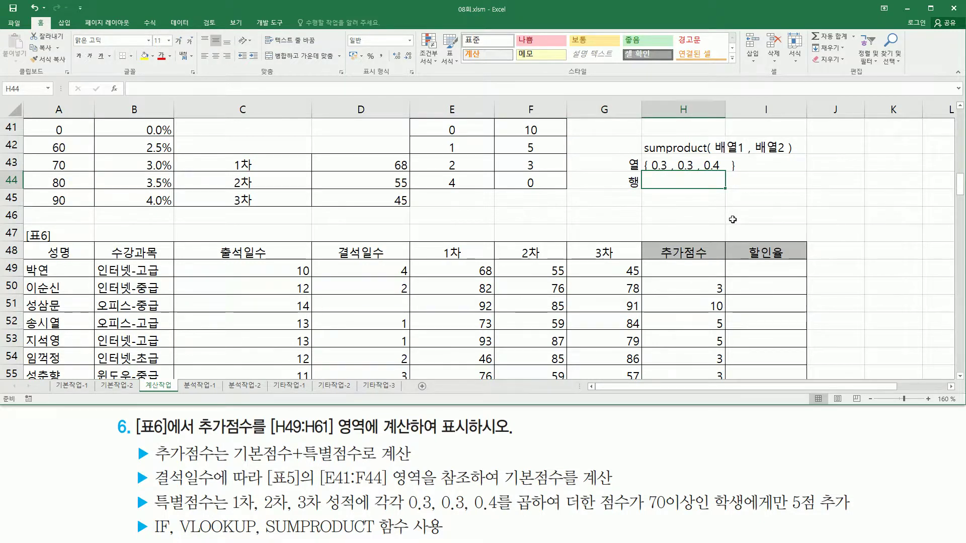
{"action": "type", "text": "{ 0.3"}
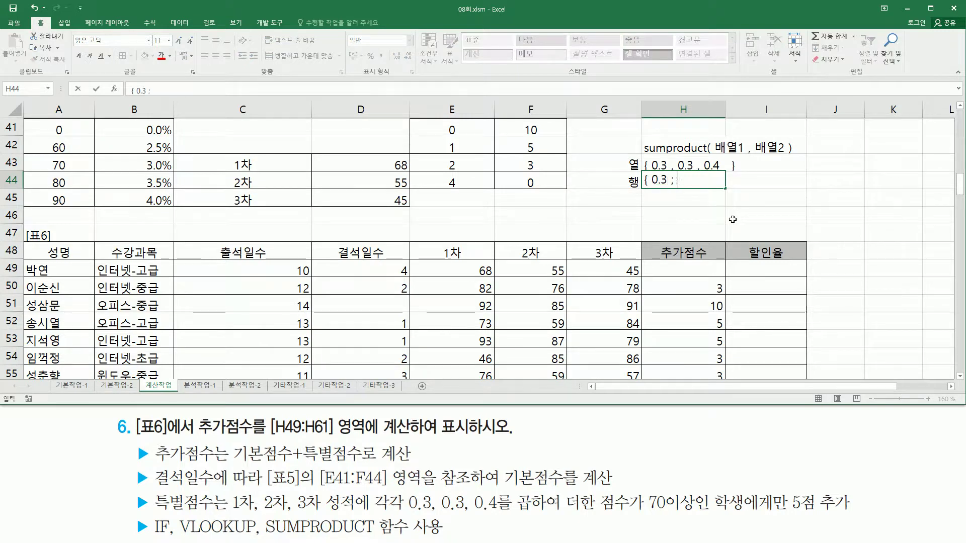
{"action": "type", "text": " ; 0.3 ; 0."}
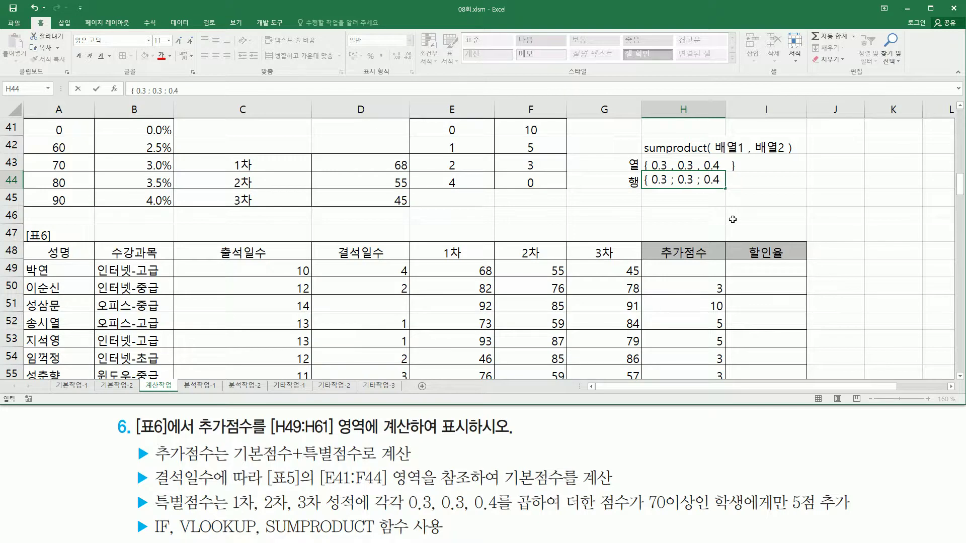
{"action": "type", "text": "4 }"}
{"action": "key", "text": "Return"}
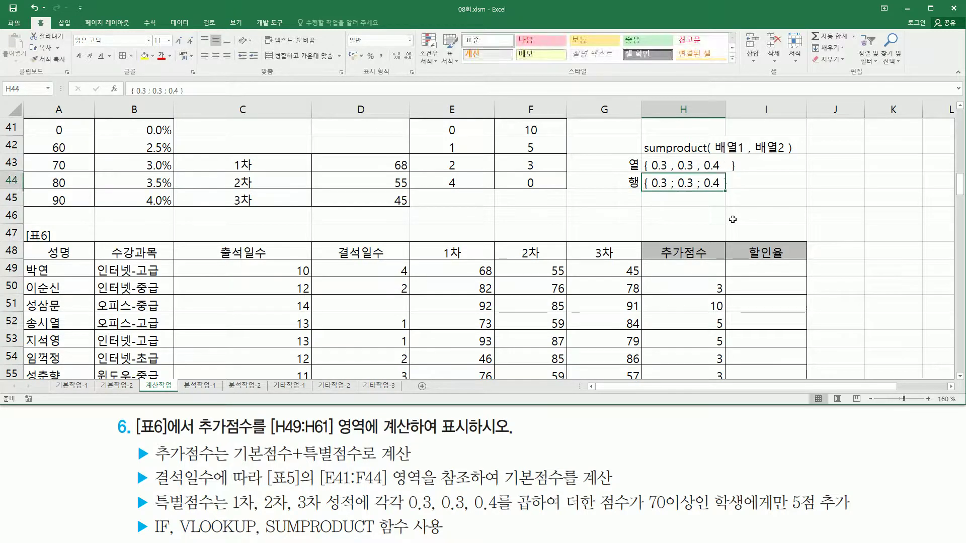
- Remove the extra spaces before the closing brace in H43 so the note reads "{ 0.3 , 0.3 , 0.4 }"
{"action": "key", "text": "Up"}
{"action": "key", "text": "Up"}
{"action": "key", "text": "F2"}
{"action": "key", "text": "Left"}
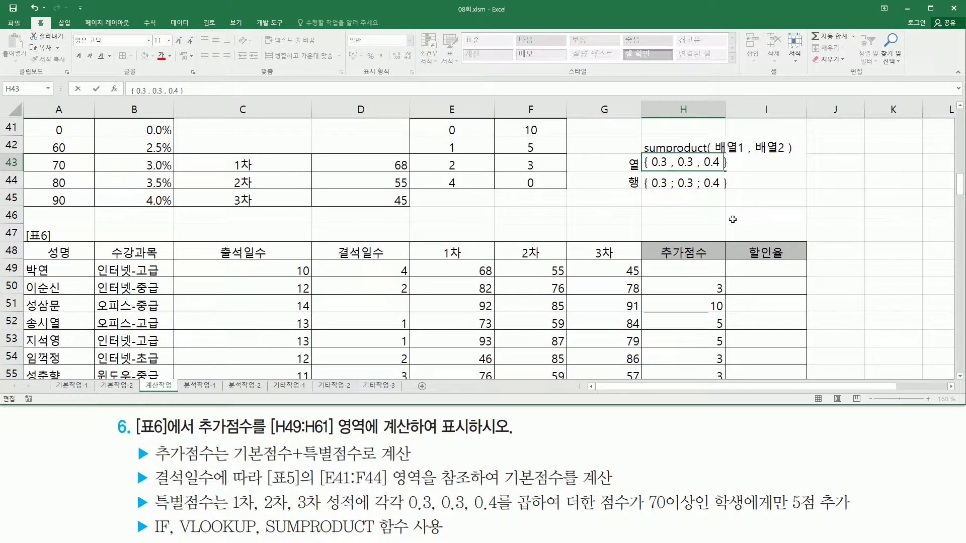
{"action": "key", "text": "Return"}
{"action": "left_click", "coordinate": [732, 219]}
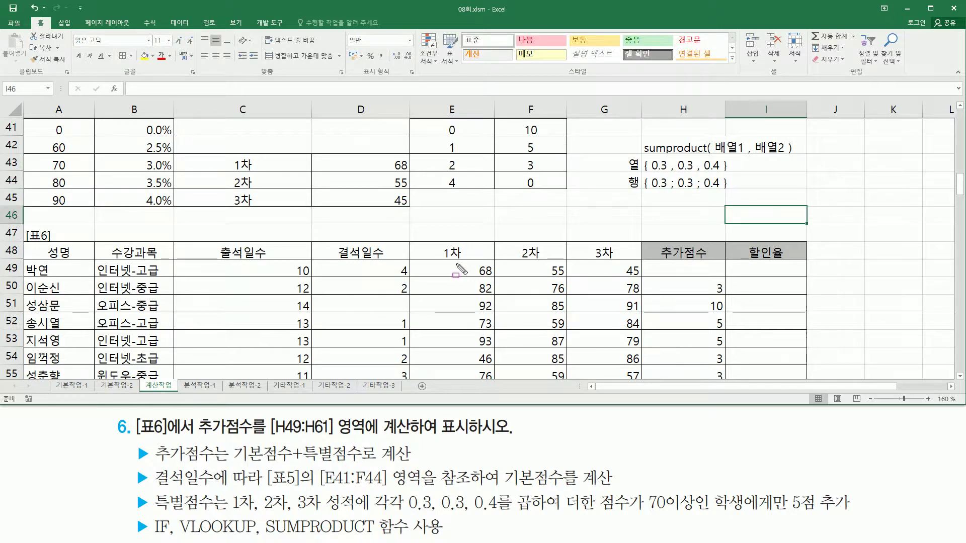
- Compare the horizontal scores in E49:G49 and the vertical scores in D43:D45 with the two weight array notes in H43:H44
{"action": "left_click_drag", "start_coordinate": [446, 260], "coordinate": [644, 279]}
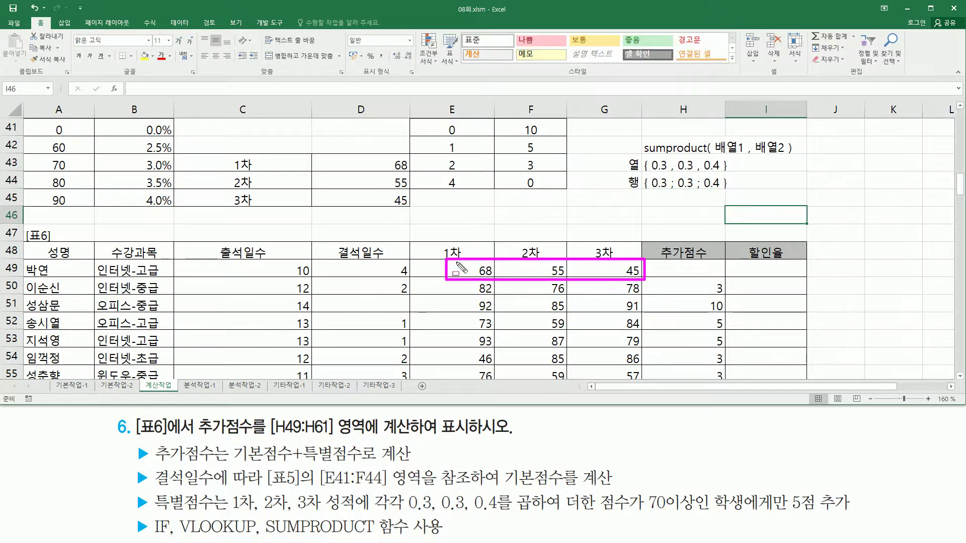
{"action": "left_click_drag", "start_coordinate": [619, 171], "coordinate": [734, 172]}
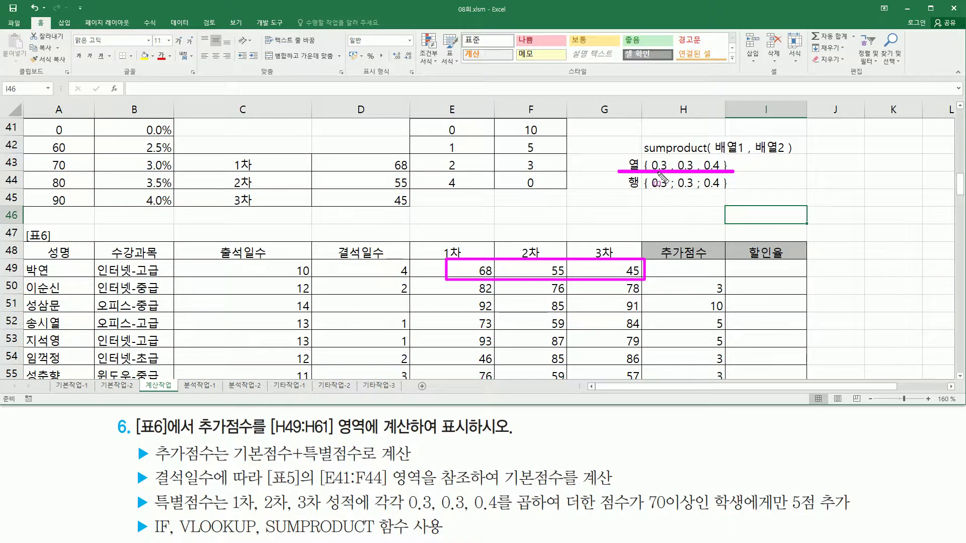
{"action": "key", "text": "Escape"}
{"action": "left_click_drag", "start_coordinate": [390, 151], "coordinate": [410, 209]}
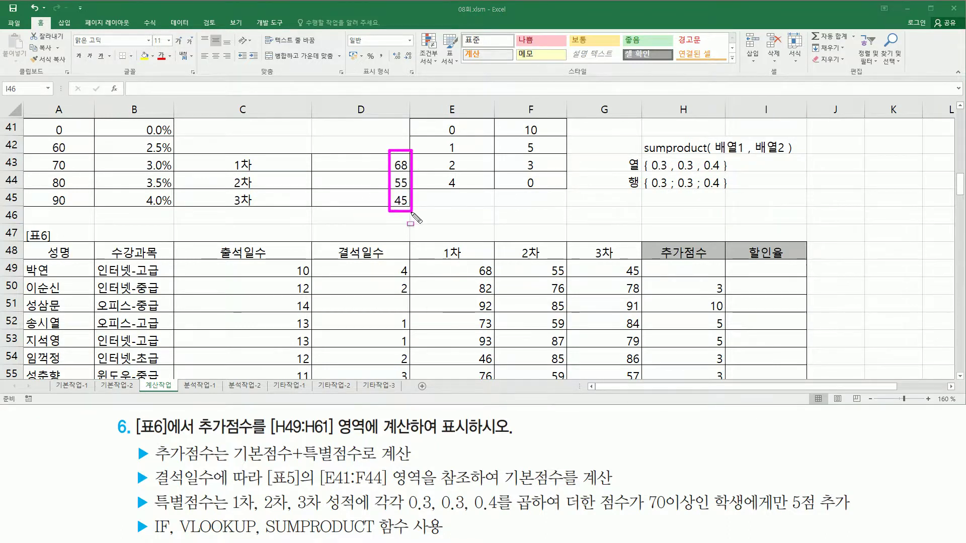
{"action": "left_click_drag", "start_coordinate": [645, 193], "coordinate": [733, 192]}
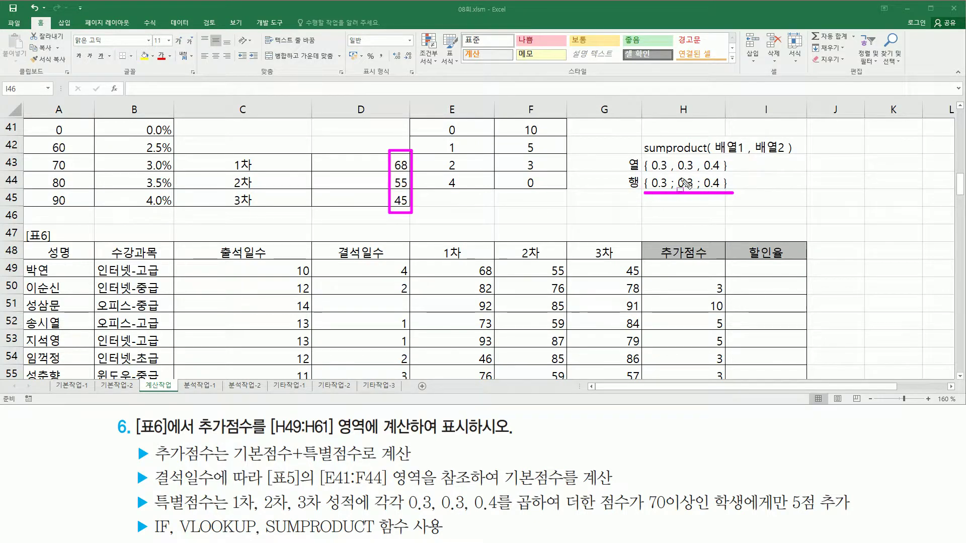
{"action": "key", "text": "e"}
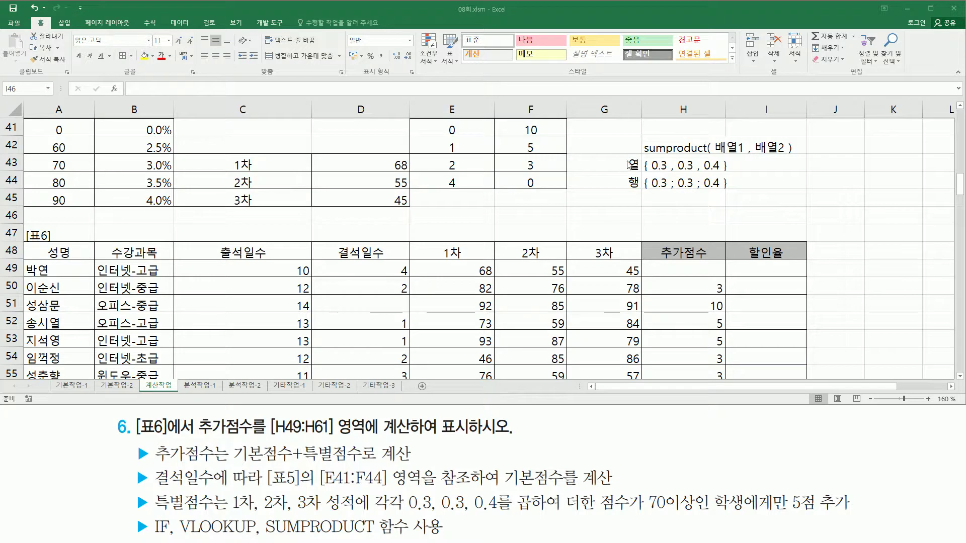
{"action": "mouse_move", "coordinate": [620, 150]}
{"action": "left_mouse_down"}
{"action": "mouse_move", "coordinate": [620, 181]}
{"action": "mouse_move", "coordinate": [736, 195]}
{"action": "left_mouse_up"}
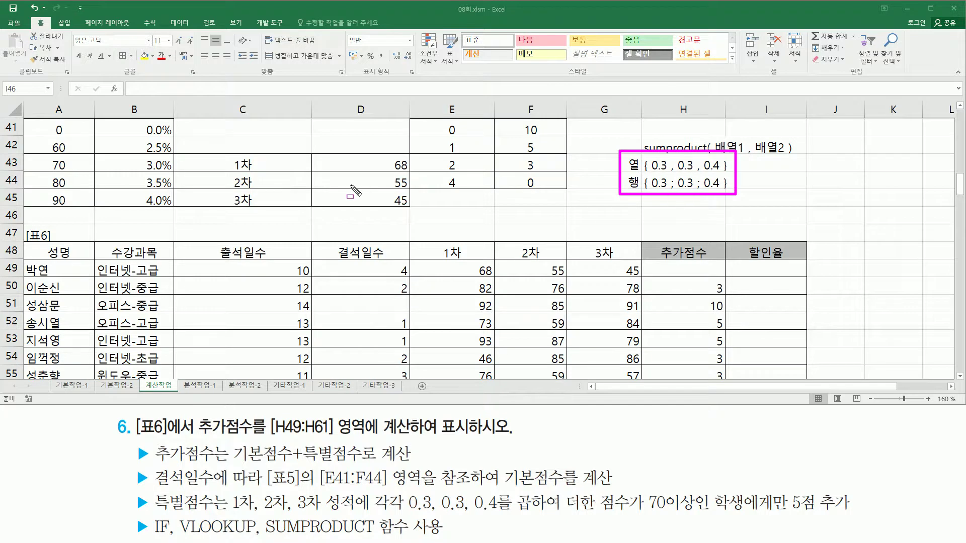
{"action": "left_click_drag", "start_coordinate": [445, 260], "coordinate": [640, 275]}
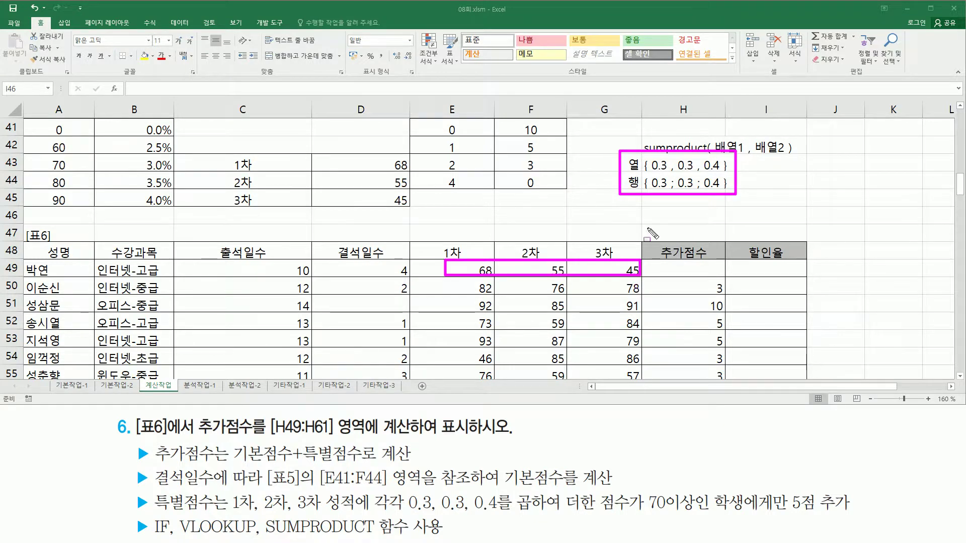
{"action": "left_click_drag", "start_coordinate": [643, 172], "coordinate": [725, 172]}
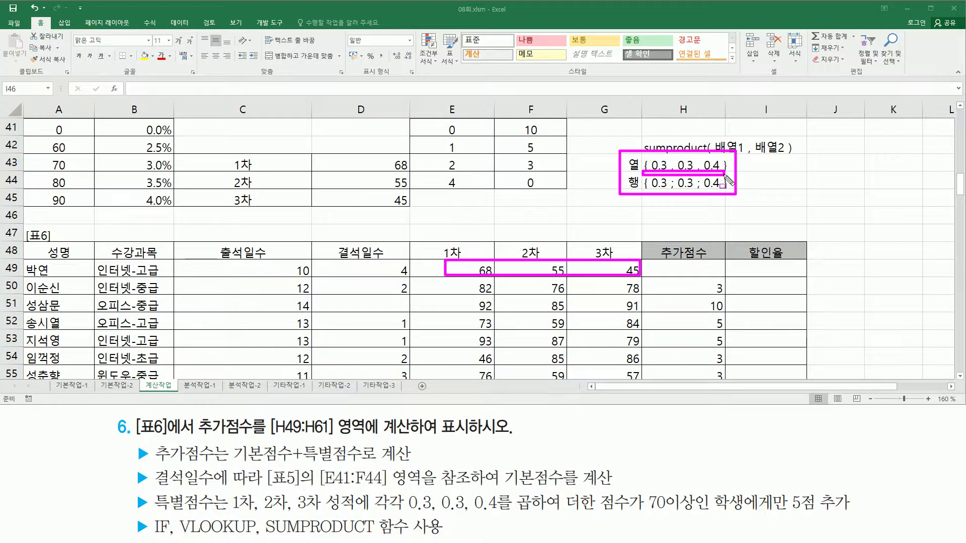
{"action": "key", "text": "Escape"}
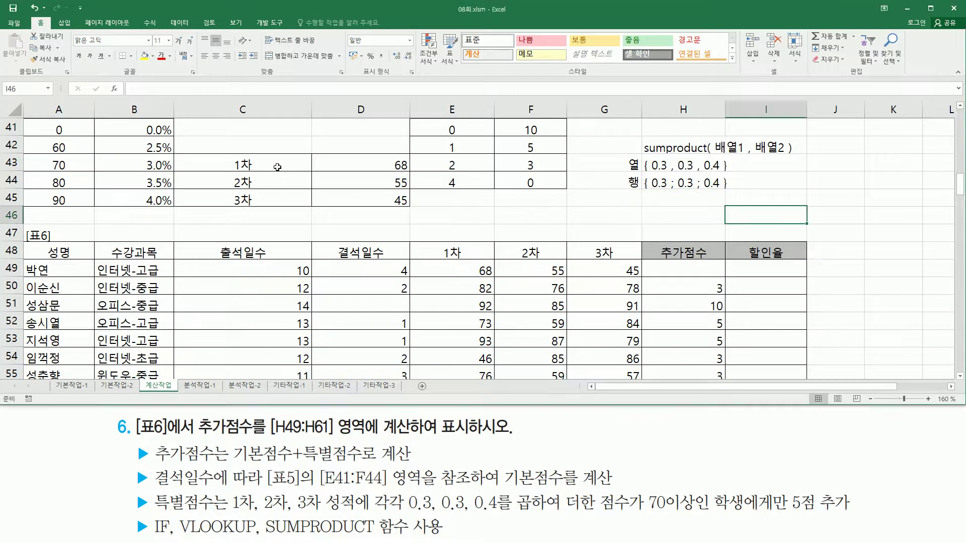
- Clear the vertical sample scores and their labels from C43:D45
{"action": "left_click_drag", "start_coordinate": [241, 165], "coordinate": [335, 198]}
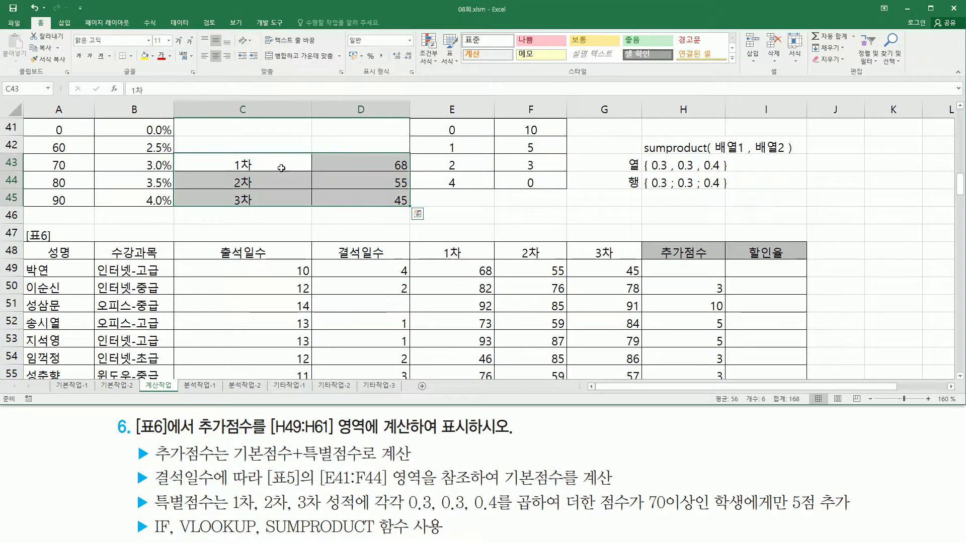
{"action": "key", "text": "Delete"}
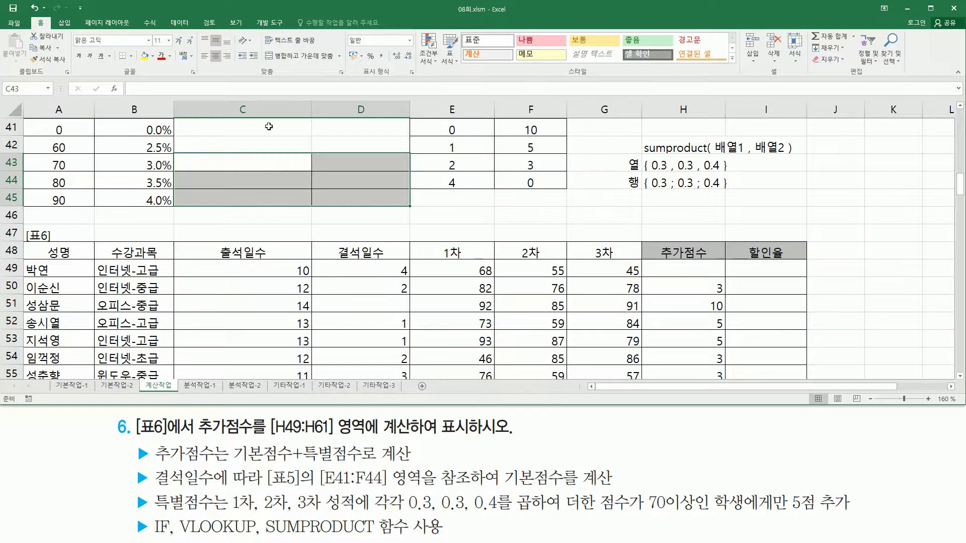
- Enter =SUMPRODUCT( E49:G49 , { 0.3 , 0.3 , 0.4 } ) in H49 to calculate the weighted score
{"action": "left_click", "coordinate": [683, 269]}
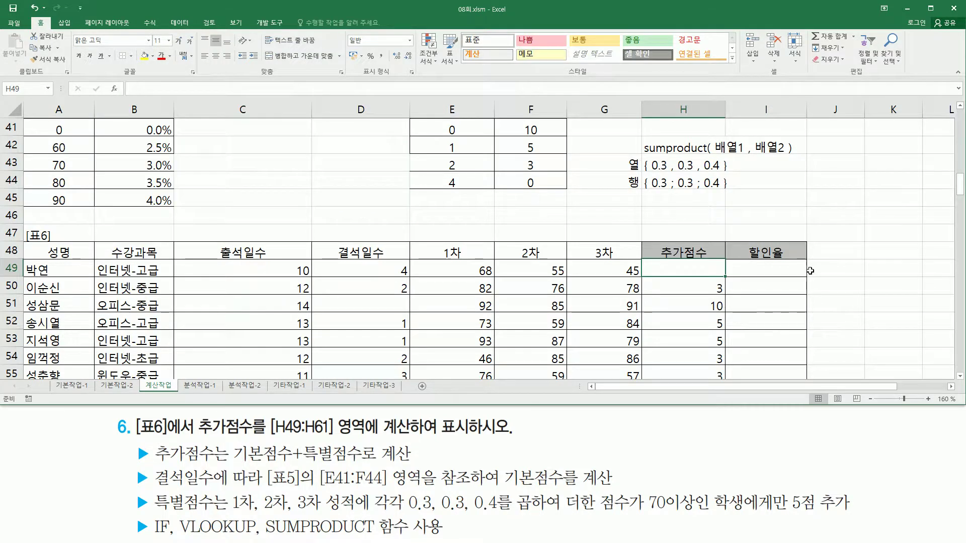
{"action": "type", "text": "="}
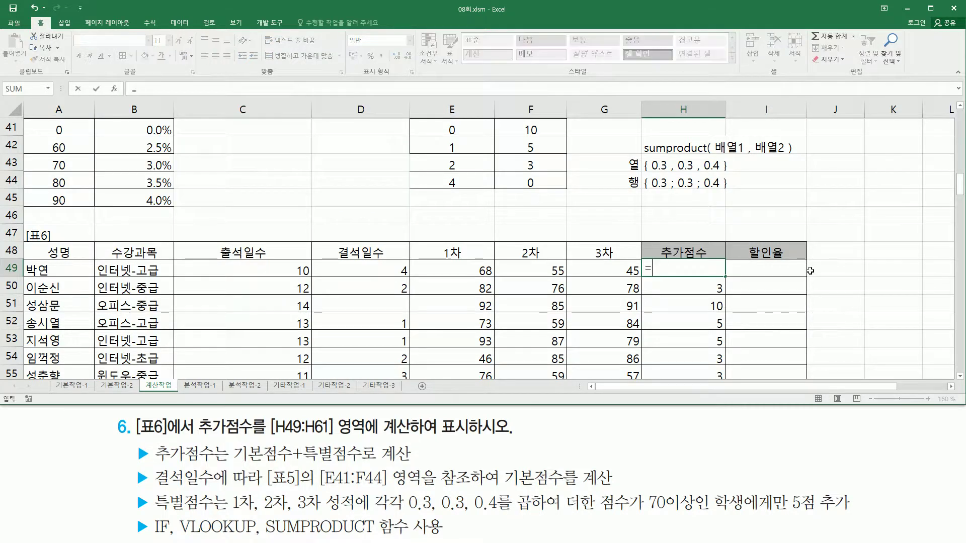
{"action": "type", "text": "sump"}
{"action": "key", "text": "Tab"}
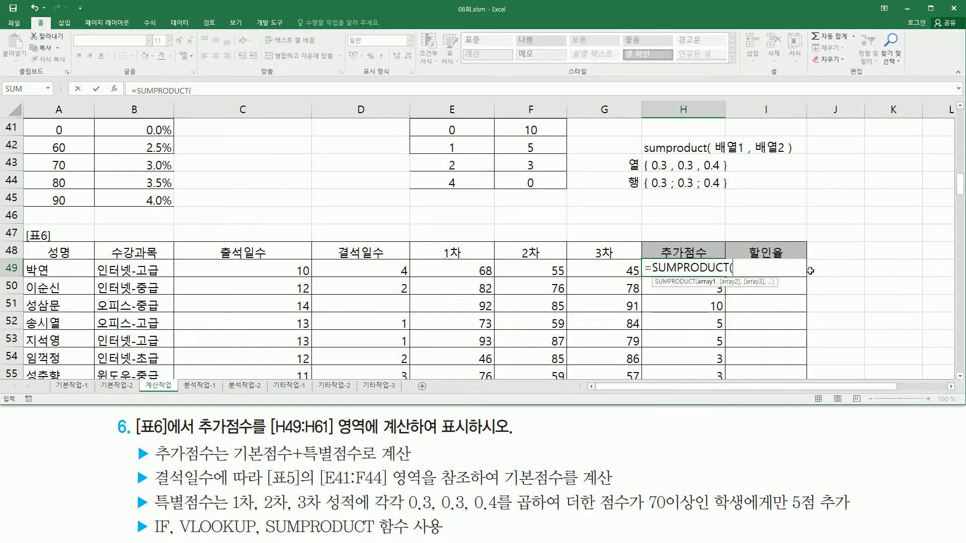
{"action": "left_click_drag", "start_coordinate": [465, 269], "coordinate": [611, 272]}
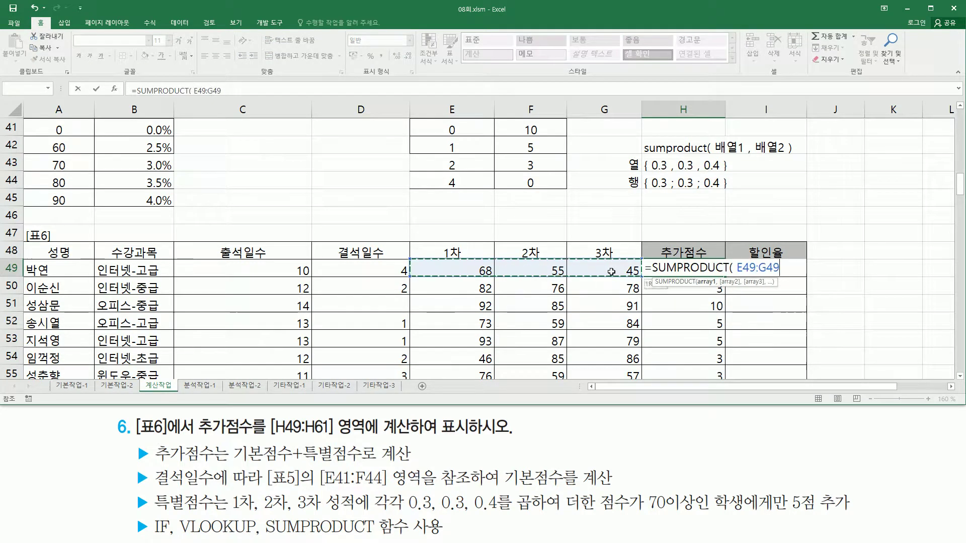
{"action": "type", "text": ","}
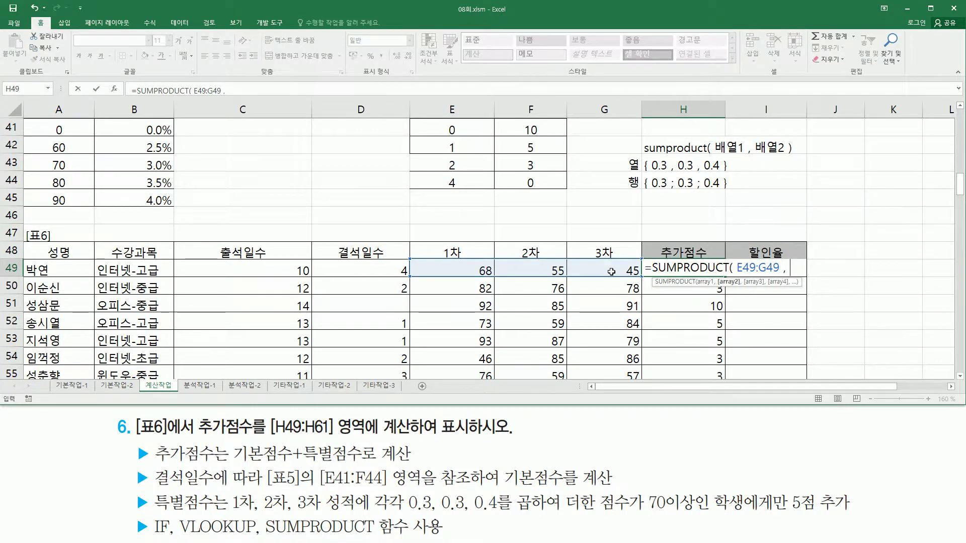
{"action": "type", "text": " { 0.3"}
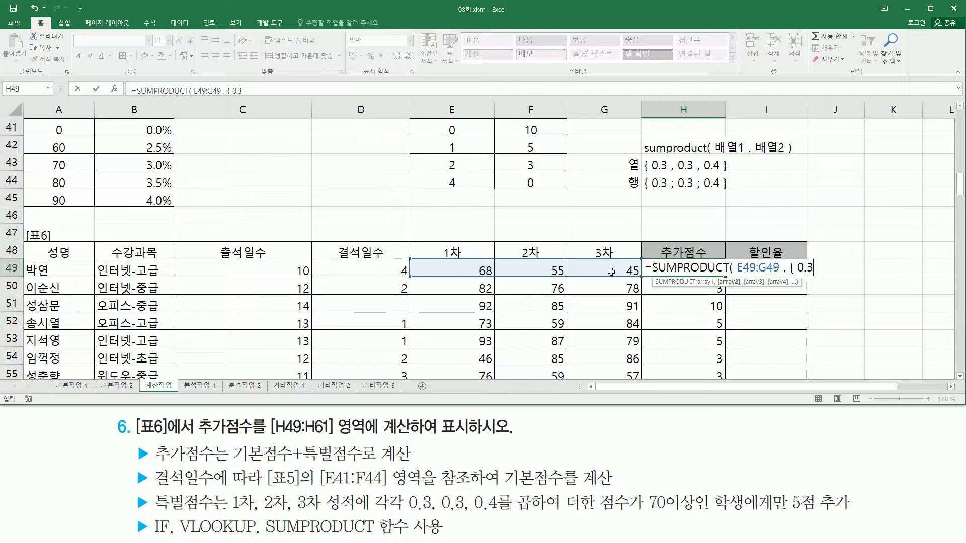
{"action": "type", "text": " , 0.3 , 0.4"}
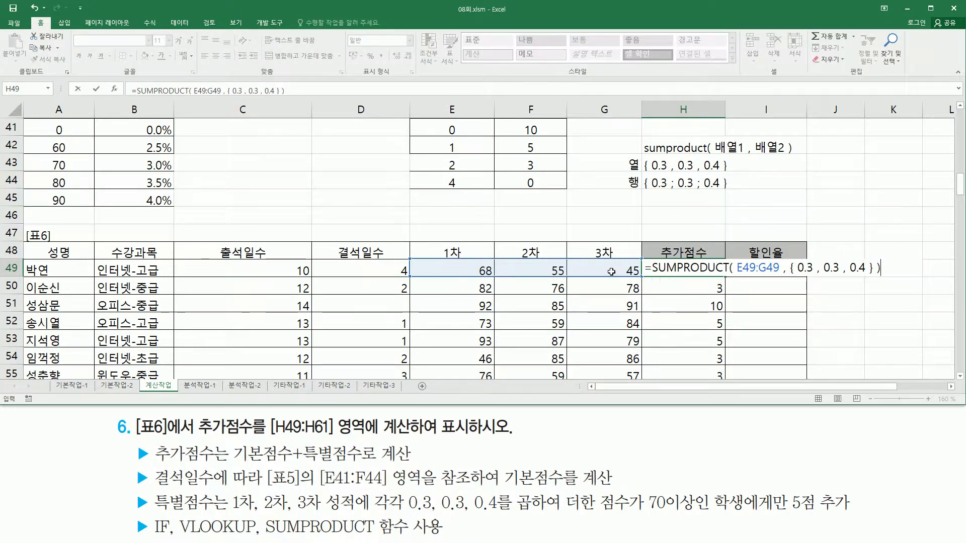
{"action": "key", "text": "Return"}
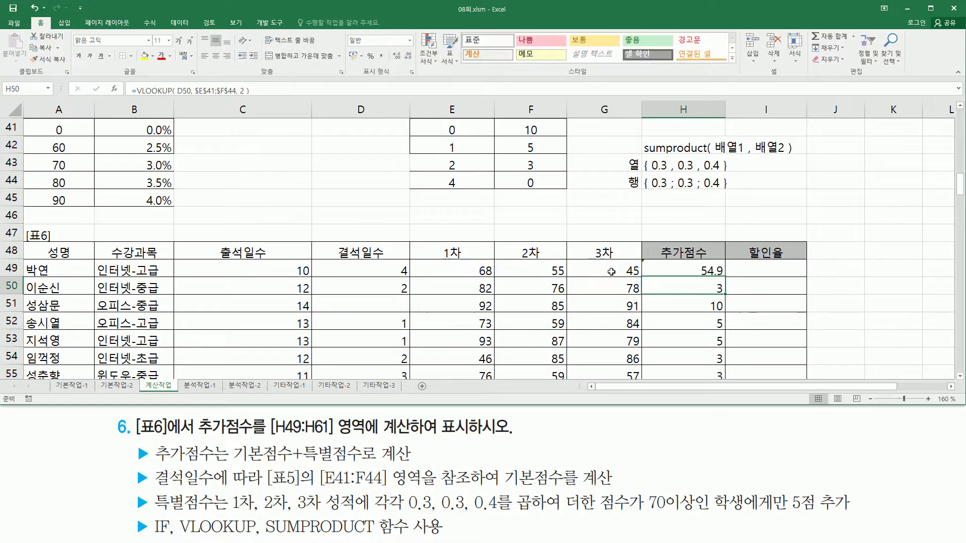
- Fill the SUMPRODUCT formula from H49 down through H61
{"action": "left_click", "coordinate": [697, 271]}
{"action": "left_click_drag", "start_coordinate": [725, 277], "coordinate": [730, 344]}
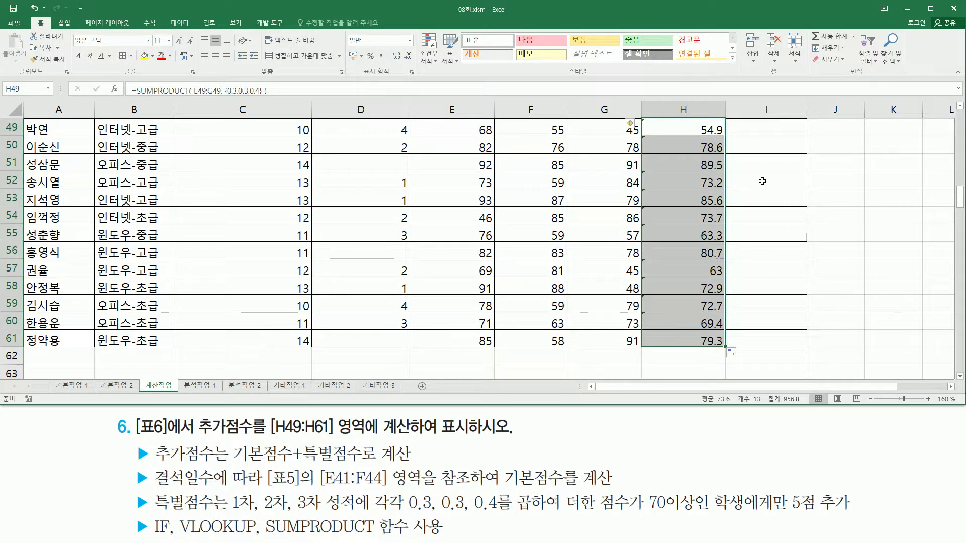
{"action": "left_click", "coordinate": [960, 107]}
{"action": "left_click", "coordinate": [960, 106]}
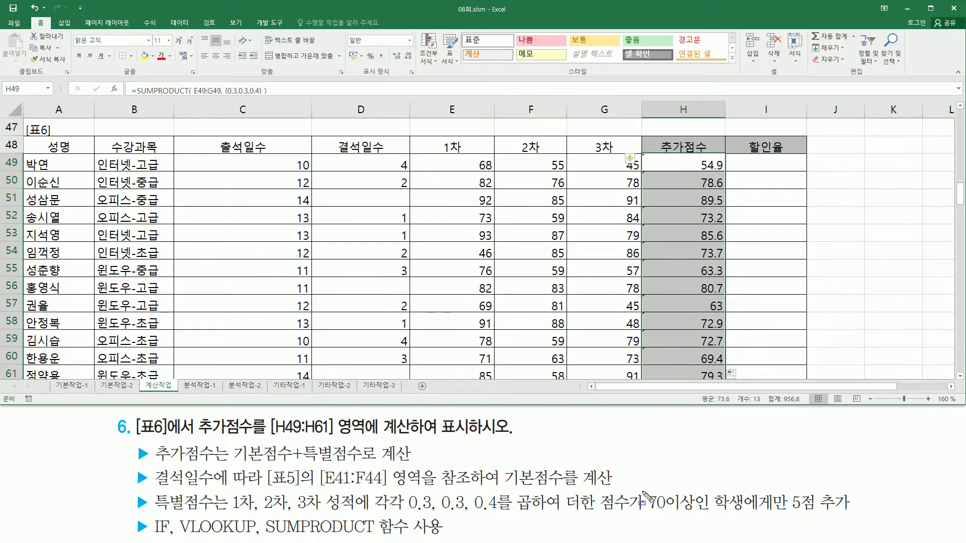
- Wrap H49's SUMPRODUCT in an IF that returns 5 when the weighted score is >=70 and 0 otherwise
{"action": "mouse_move", "coordinate": [648, 513]}
{"action": "left_mouse_down"}
{"action": "mouse_move", "coordinate": [732, 515]}
{"action": "mouse_move", "coordinate": [753, 496]}
{"action": "mouse_move", "coordinate": [745, 489]}
{"action": "left_mouse_up"}
{"action": "left_click_drag", "start_coordinate": [790, 514], "coordinate": [853, 515]}
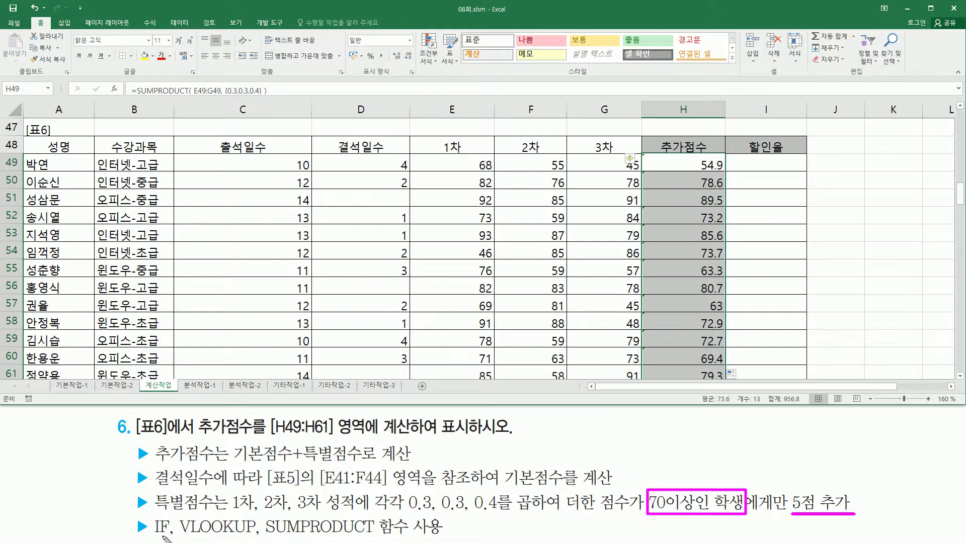
{"action": "left_click_drag", "start_coordinate": [152, 516], "coordinate": [169, 538]}
{"action": "key", "text": "Escape"}
{"action": "double_click", "coordinate": [682, 165]}
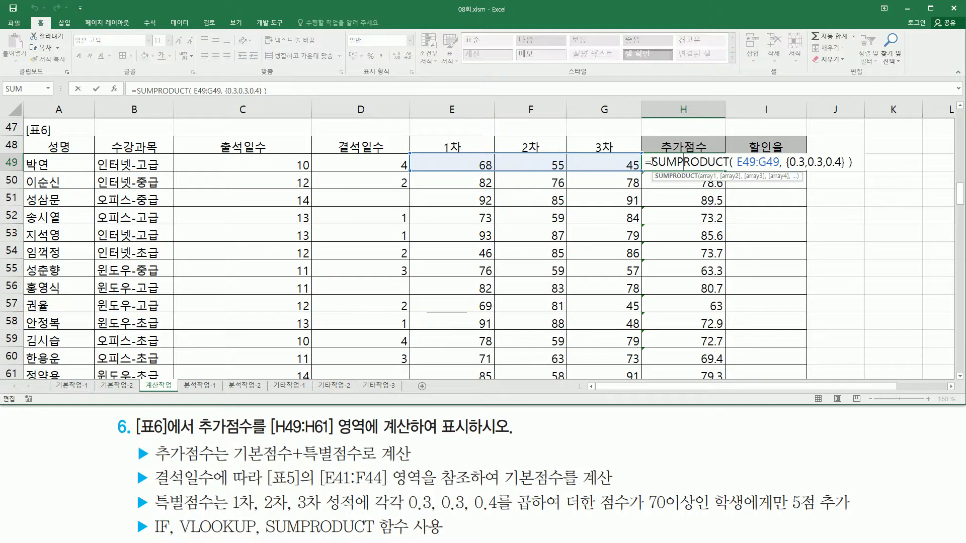
{"action": "type", "text": "if("}
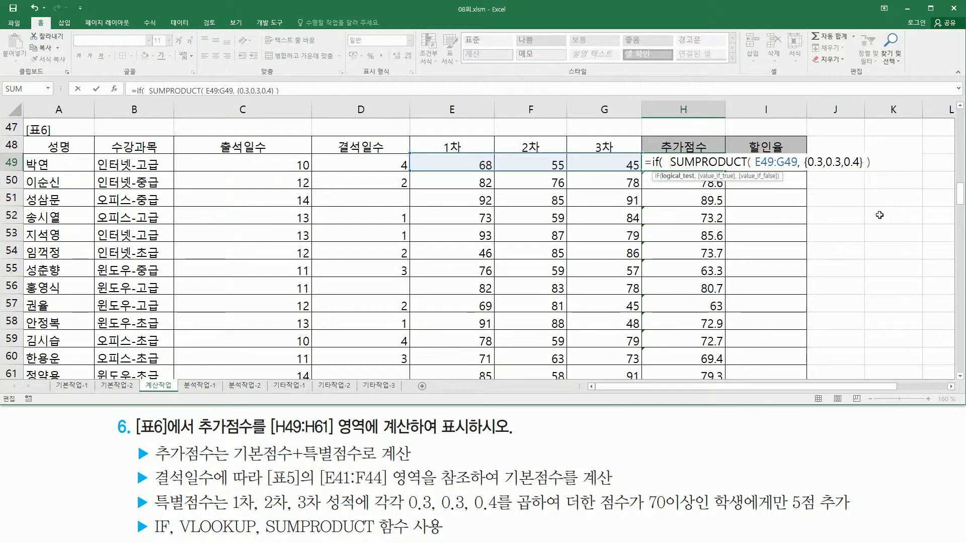
{"action": "key", "text": "shift+End"}
{"action": "key", "text": "End"}
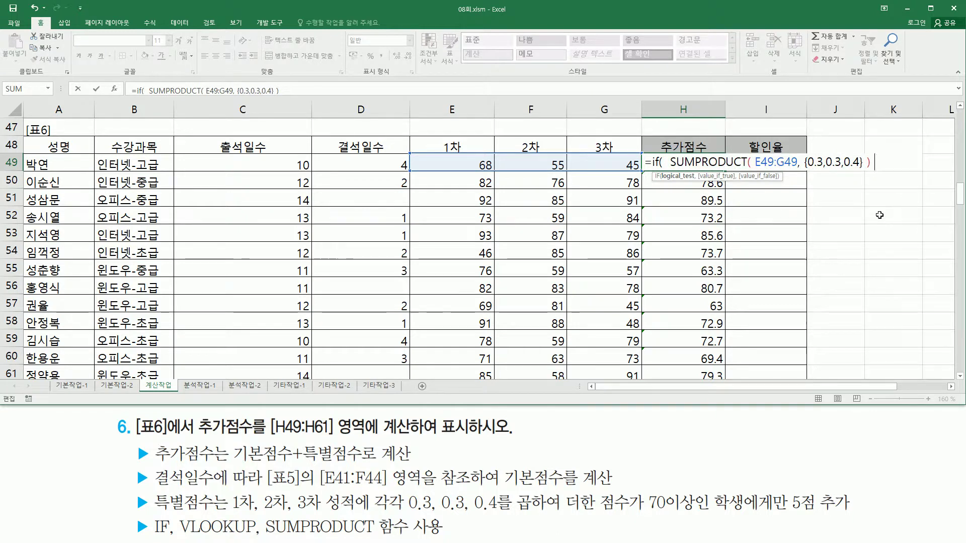
{"action": "type", "text": ">=70 ,"}
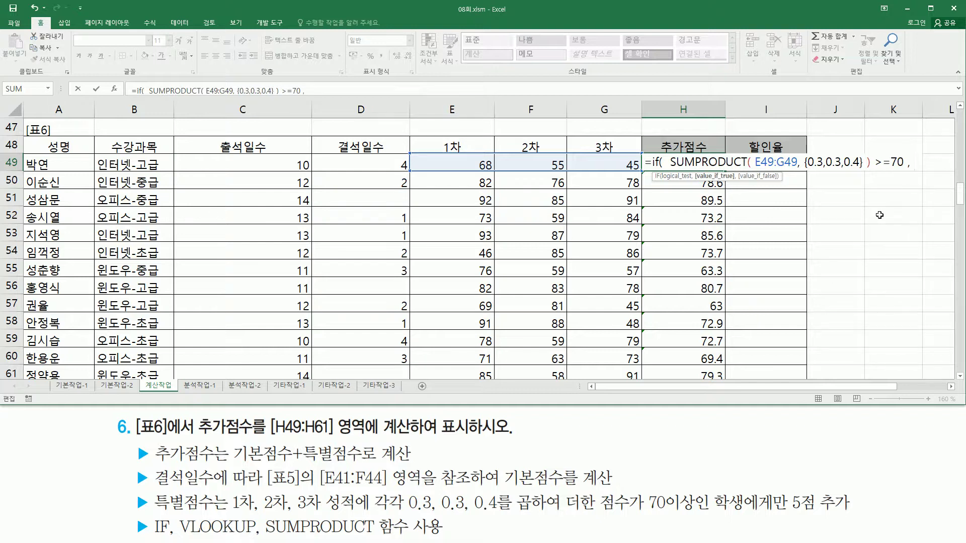
{"action": "type", "text": " 5 , 0"}
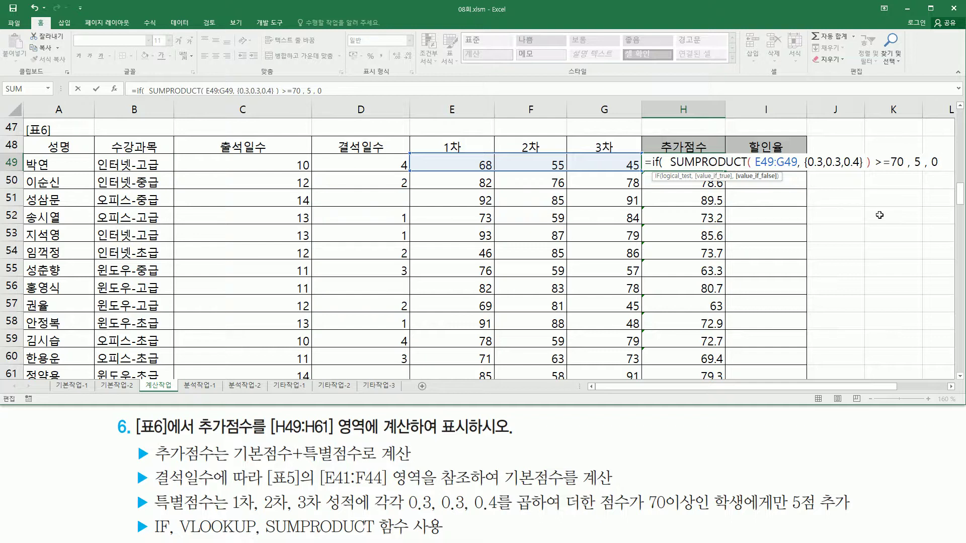
{"action": "type", "text": ")"}
{"action": "key", "text": "Return"}
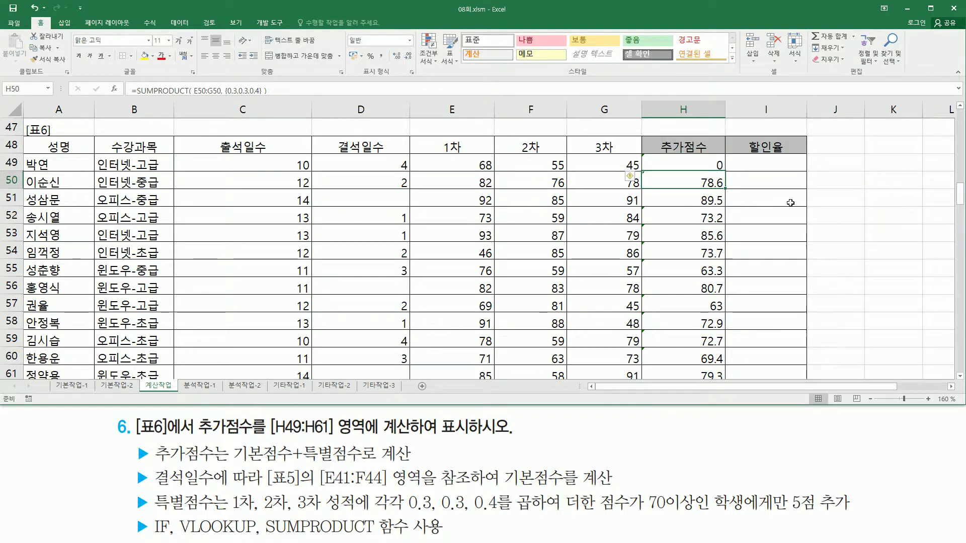
- Fill the IF formula from H49 down to H59
{"action": "left_click", "coordinate": [694, 167]}
{"action": "left_click_drag", "start_coordinate": [724, 171], "coordinate": [722, 350]}
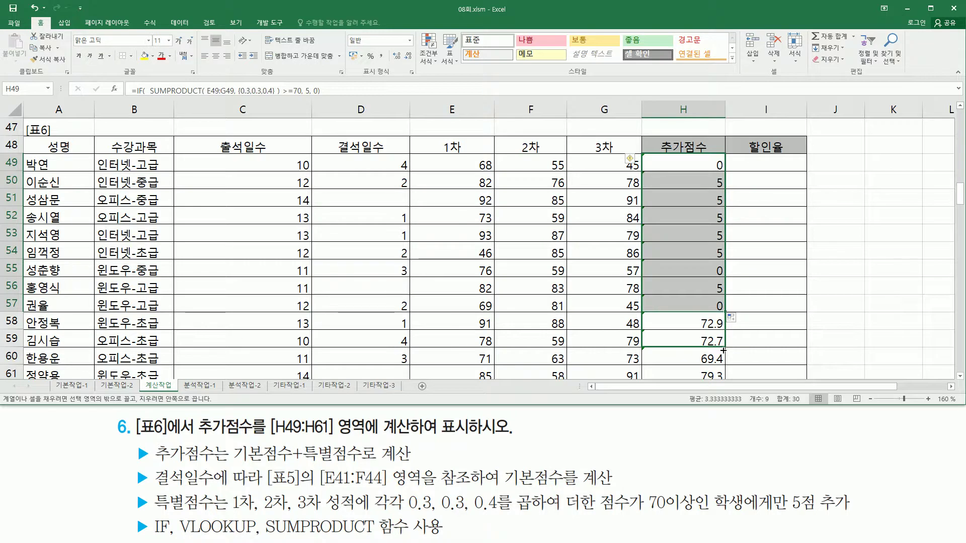
{"action": "left_click_drag", "start_coordinate": [722, 350], "coordinate": [722, 350]}
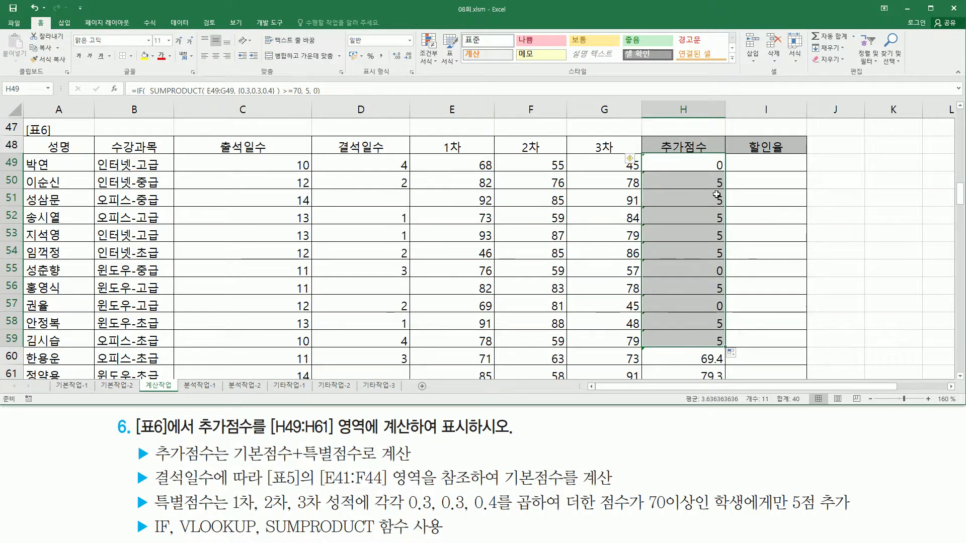
- Add the base score lookup VLOOKUP( D49, $E$41:$F$44, 2 ) + in front of the IF function in H49
{"action": "left_click", "coordinate": [699, 161]}
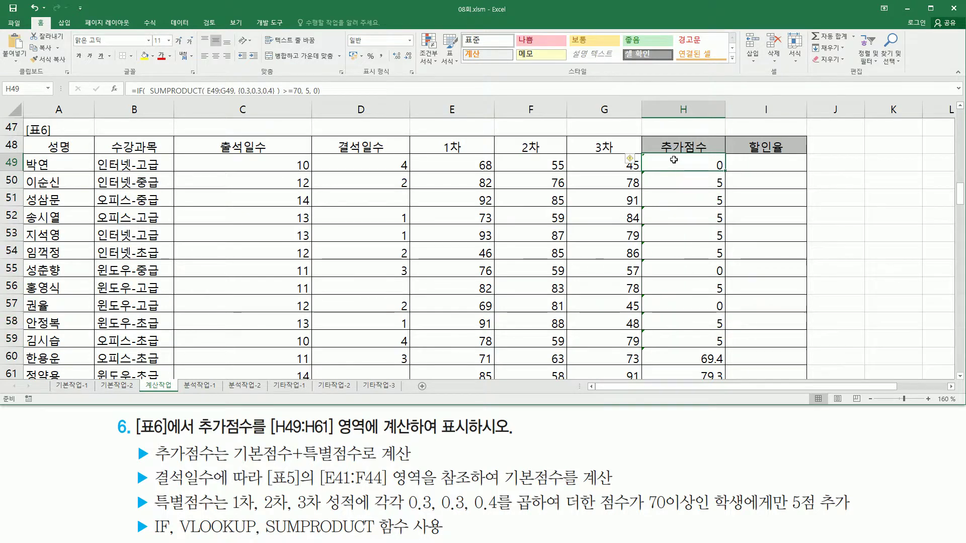
{"action": "left_click_drag", "start_coordinate": [302, 462], "coordinate": [356, 463]}
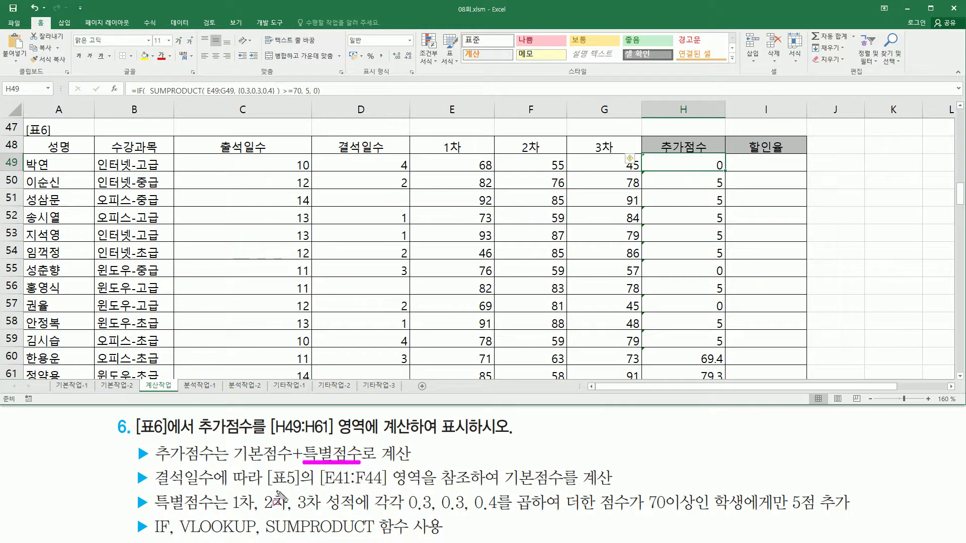
{"action": "mouse_move", "coordinate": [227, 442]}
{"action": "left_mouse_down"}
{"action": "mouse_move", "coordinate": [243, 457]}
{"action": "mouse_move", "coordinate": [289, 461]}
{"action": "left_mouse_up"}
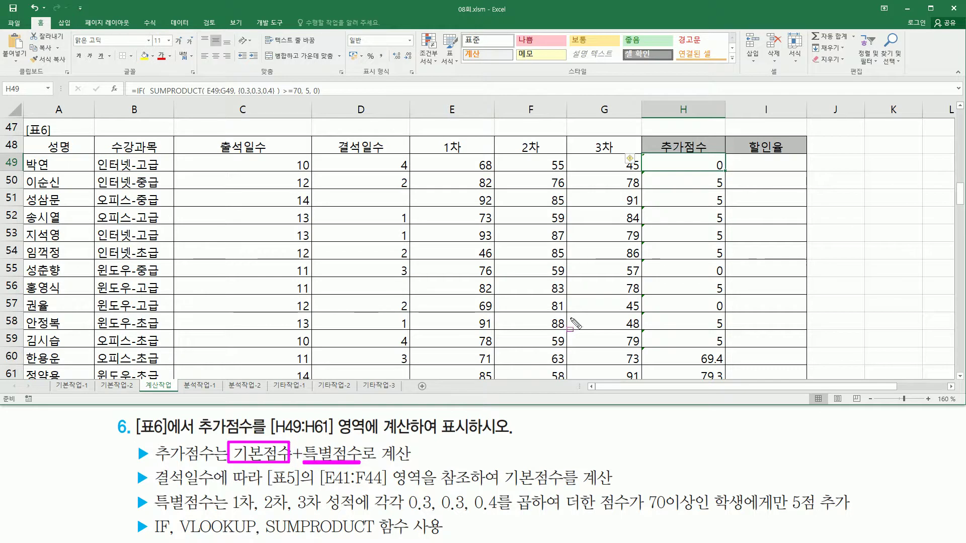
{"action": "key", "text": "Escape"}
{"action": "double_click", "coordinate": [669, 163]}
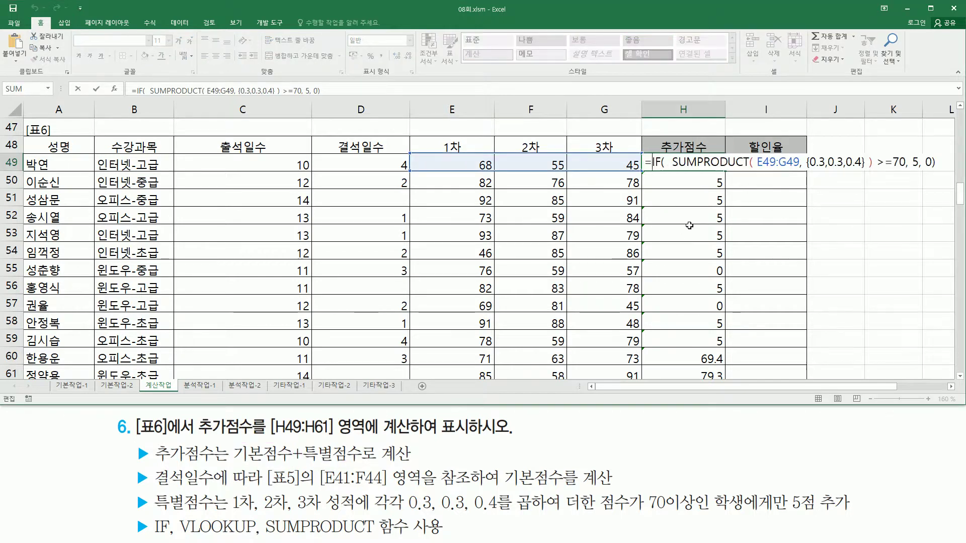
{"action": "type", "text": "VLOOKUP( D49, $E$41:$F$44, 2 )"}
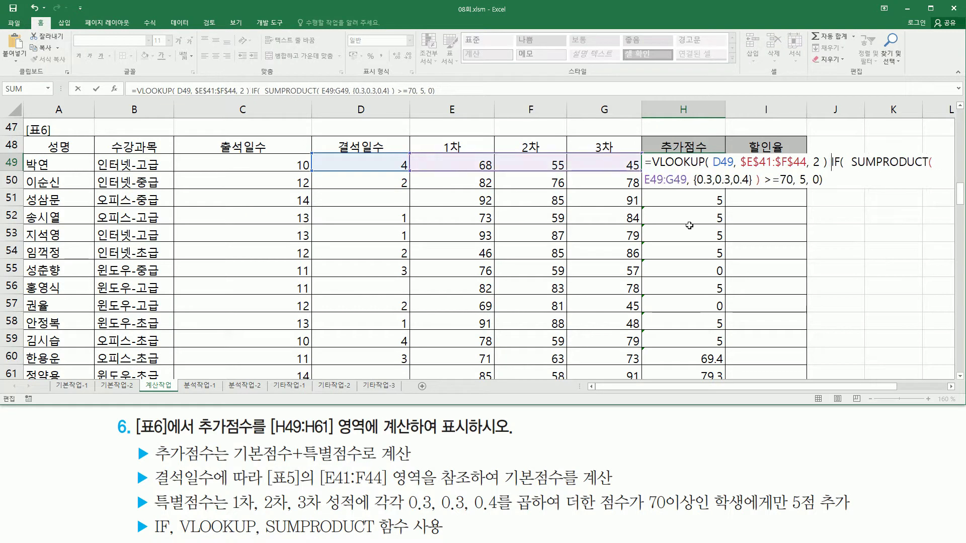
{"action": "type", "text": "+"}
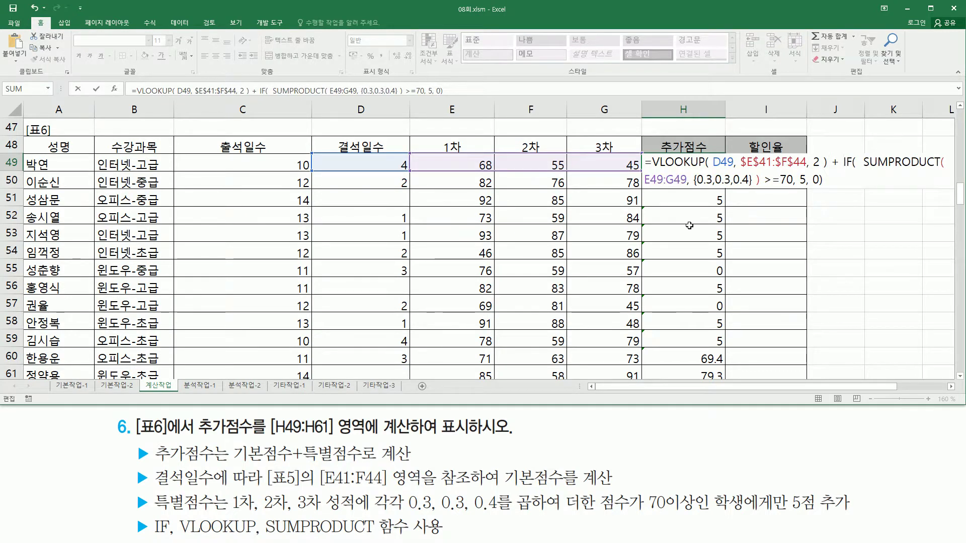
{"action": "key", "text": "Return"}
- Fill the combined VLOOKUP and IF formula from H49 down through H61
{"action": "left_click", "coordinate": [720, 161]}
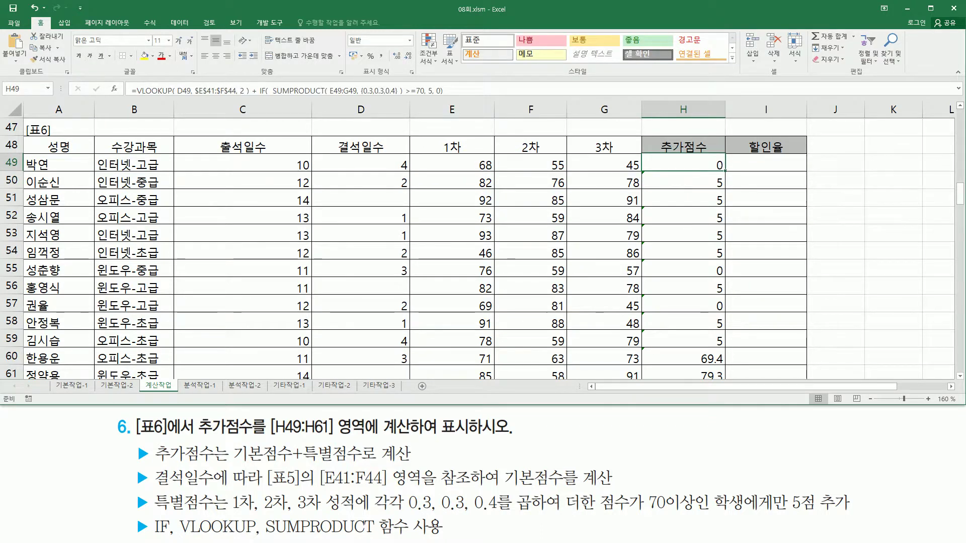
{"action": "left_click_drag", "start_coordinate": [725, 202], "coordinate": [726, 346]}
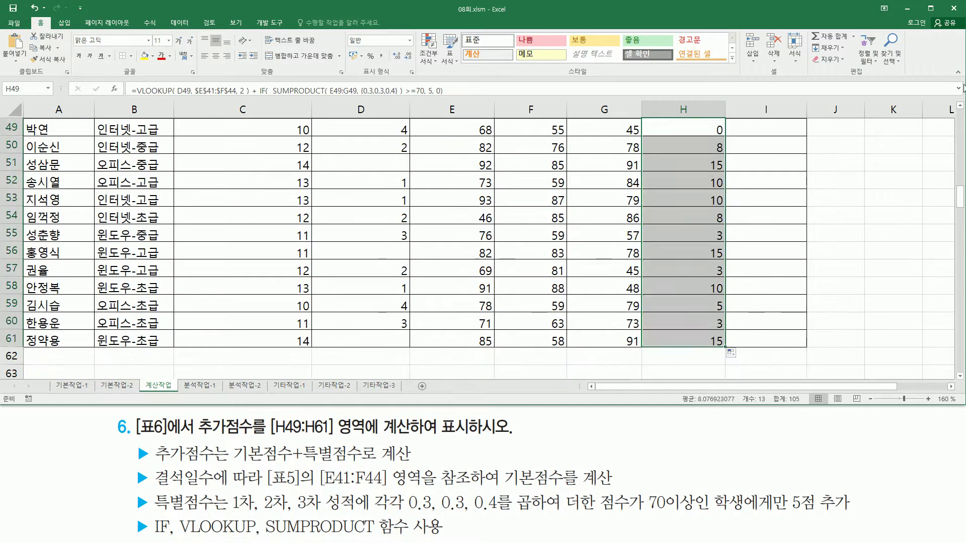
{"action": "left_click", "coordinate": [960, 106]}
{"action": "left_click", "coordinate": [960, 105]}
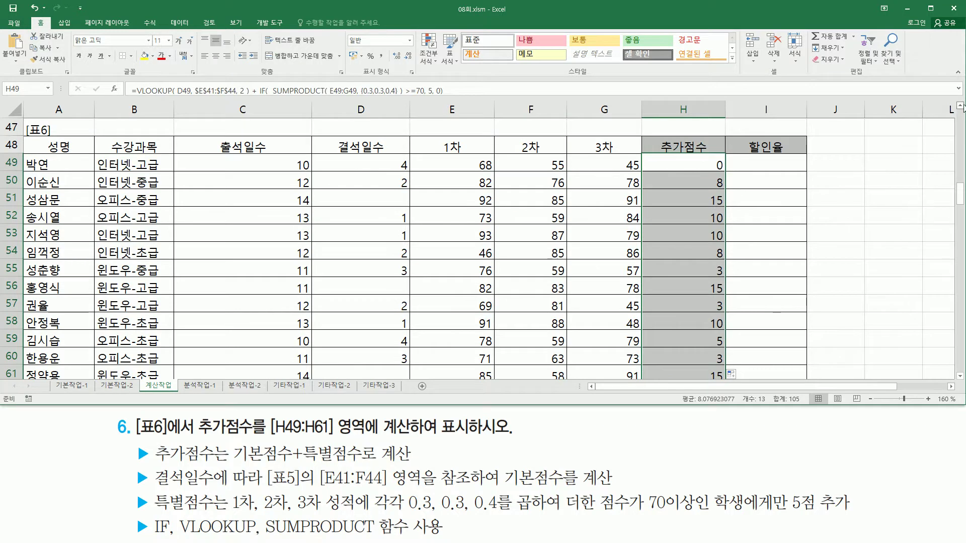
- Review the VLOOKUP base score, the IF/SUMPRODUCT special score and the array constant notation against task 6's rules
{"action": "scroll", "coordinate": [477, 249], "scroll_direction": "up", "scroll_amount": 3}
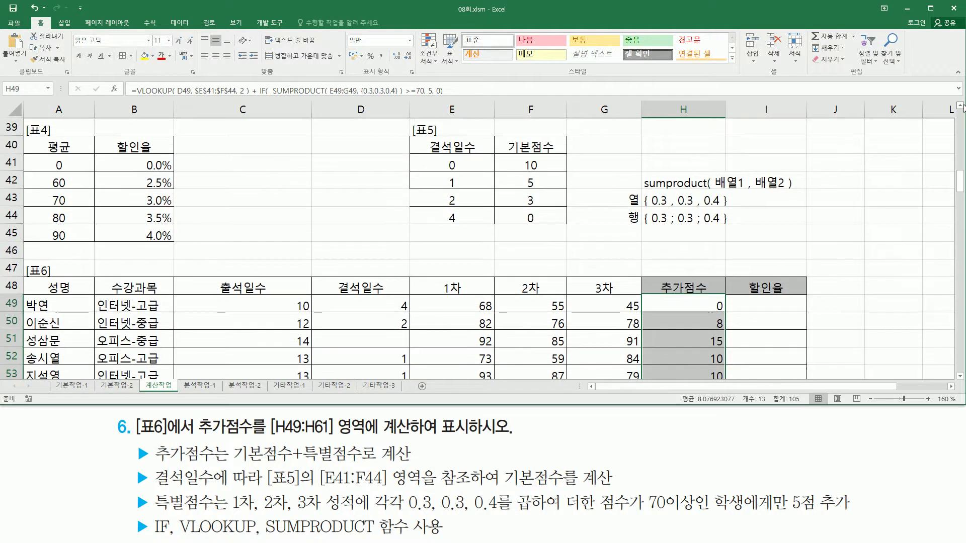
{"action": "left_click", "coordinate": [542, 248]}
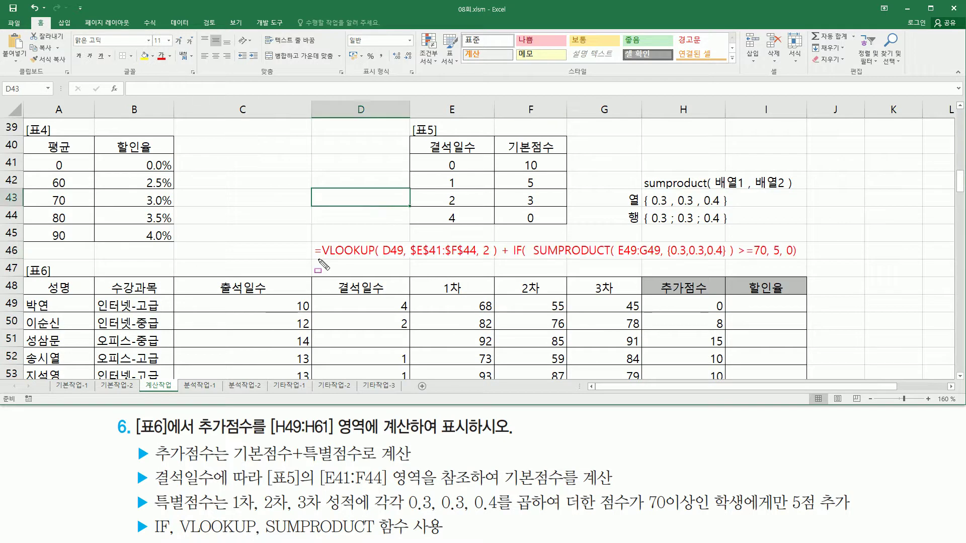
{"action": "left_click_drag", "start_coordinate": [321, 261], "coordinate": [495, 261]}
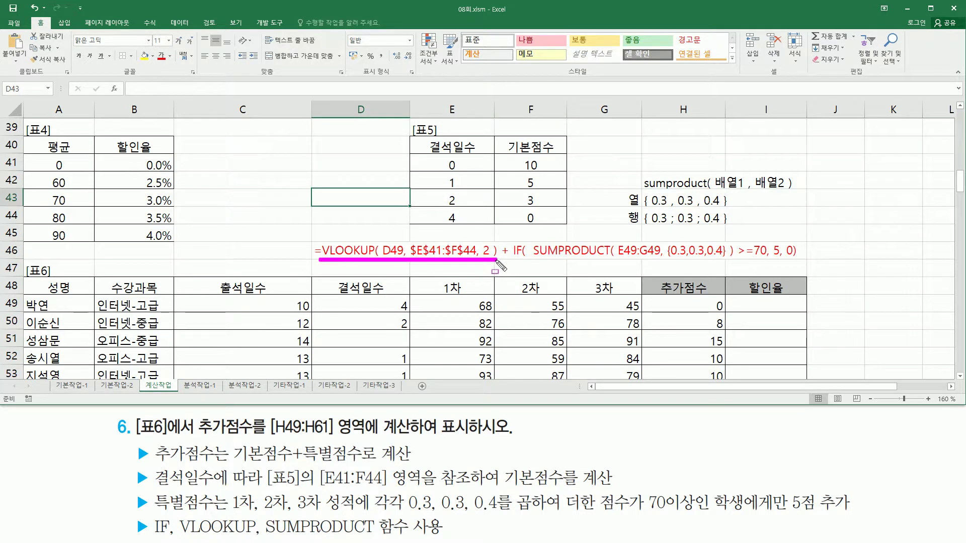
{"action": "left_click_drag", "start_coordinate": [229, 463], "coordinate": [304, 470]}
{"action": "mouse_move", "coordinate": [498, 239]}
{"action": "left_mouse_down"}
{"action": "mouse_move", "coordinate": [509, 266]}
{"action": "mouse_move", "coordinate": [803, 261]}
{"action": "left_mouse_up"}
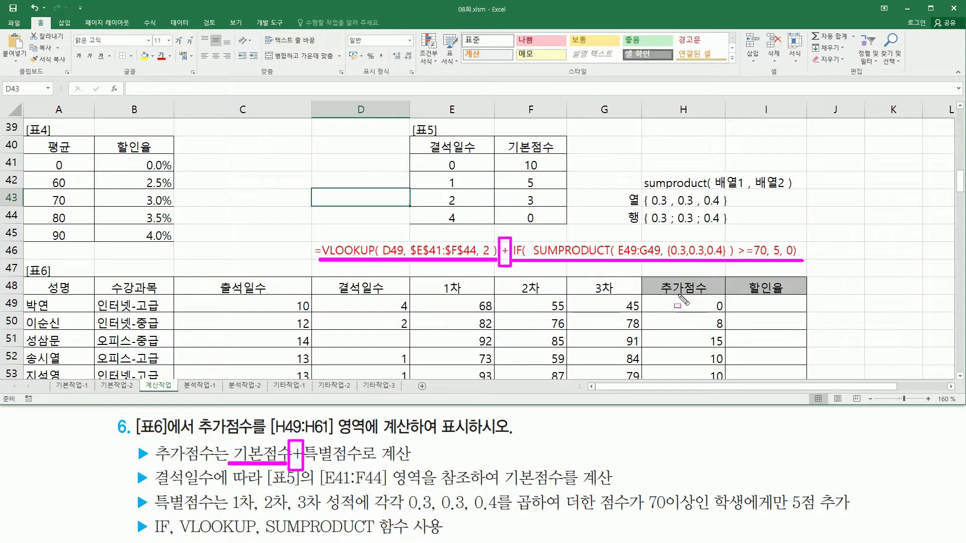
{"action": "key", "text": "Escape"}
{"action": "key", "text": "ctrl+shift+d"}
{"action": "left_click_drag", "start_coordinate": [532, 257], "coordinate": [734, 256]}
{"action": "mouse_move", "coordinate": [400, 513]}
{"action": "left_mouse_down"}
{"action": "mouse_move", "coordinate": [660, 509]}
{"action": "mouse_move", "coordinate": [700, 521]}
{"action": "left_mouse_up"}
{"action": "left_click_drag", "start_coordinate": [788, 512], "coordinate": [849, 512]}
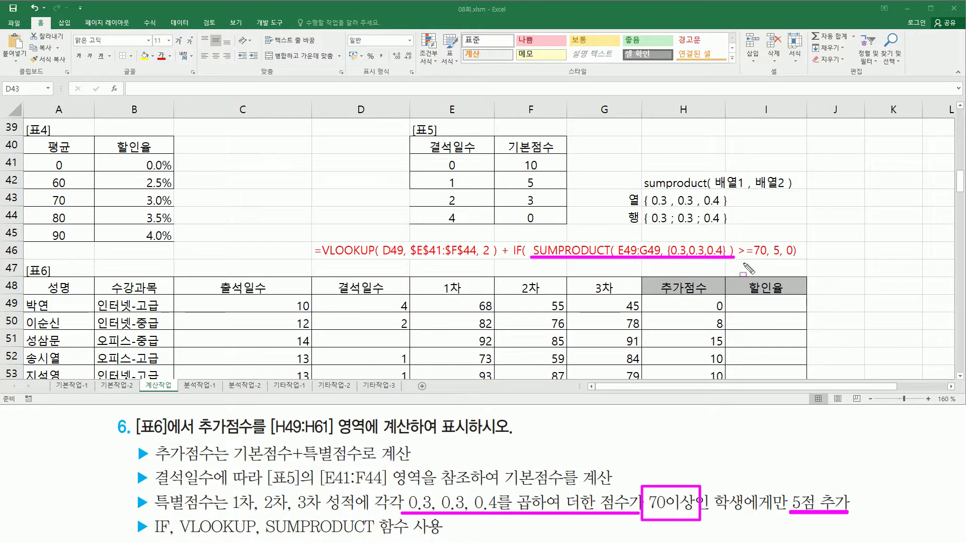
{"action": "left_click_drag", "start_coordinate": [740, 257], "coordinate": [765, 258]}
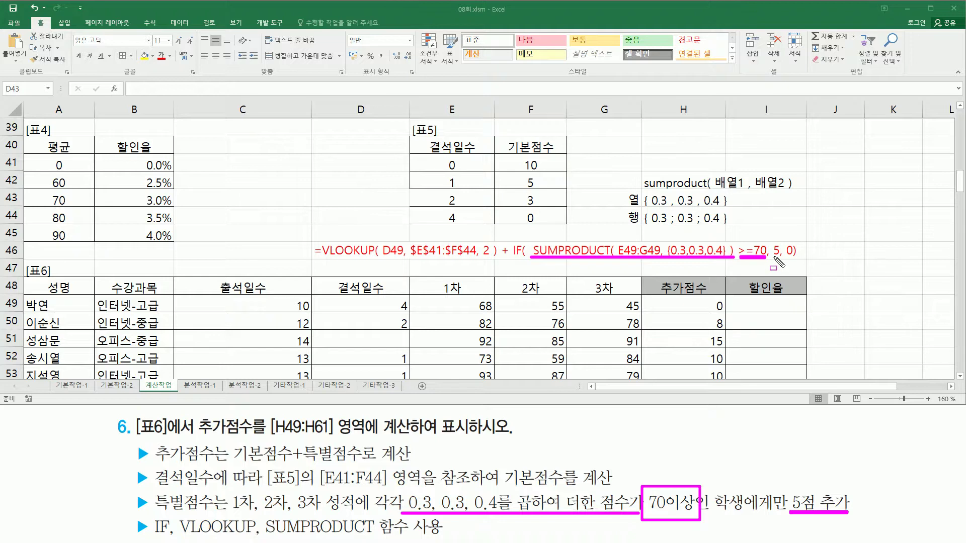
{"action": "left_click_drag", "start_coordinate": [786, 257], "coordinate": [793, 257]}
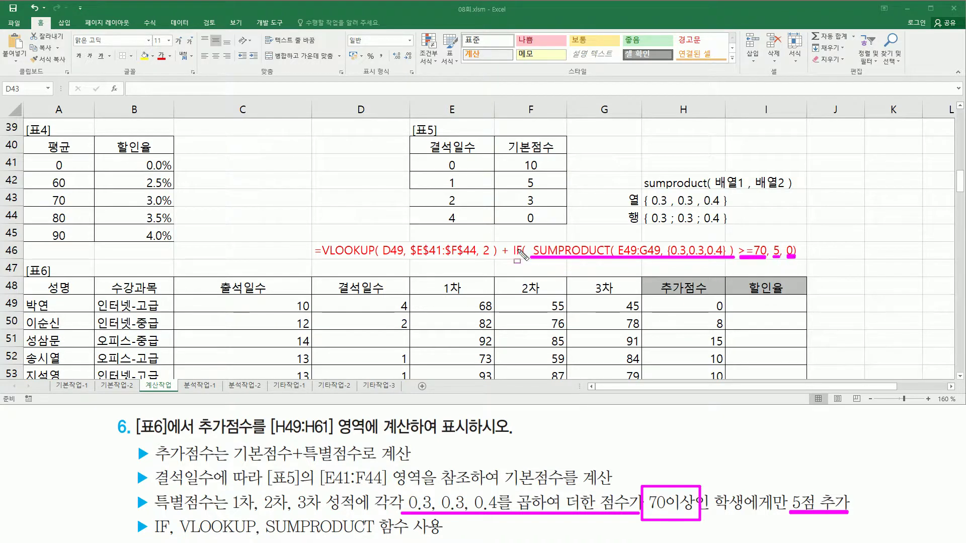
{"action": "key", "text": "Escape"}
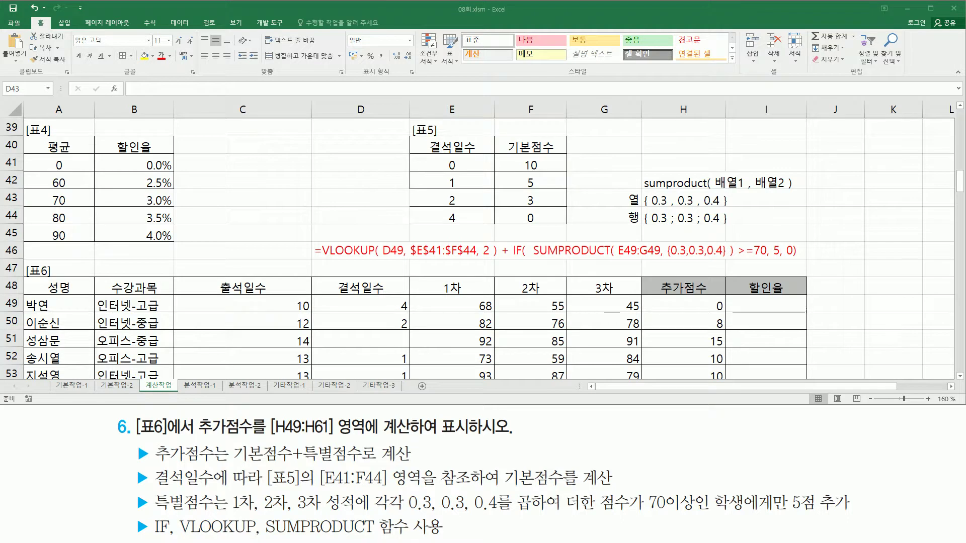
{"action": "mouse_move", "coordinate": [621, 192]}
{"action": "left_mouse_down"}
{"action": "mouse_move", "coordinate": [638, 226]}
{"action": "mouse_move", "coordinate": [733, 230]}
{"action": "left_mouse_up"}
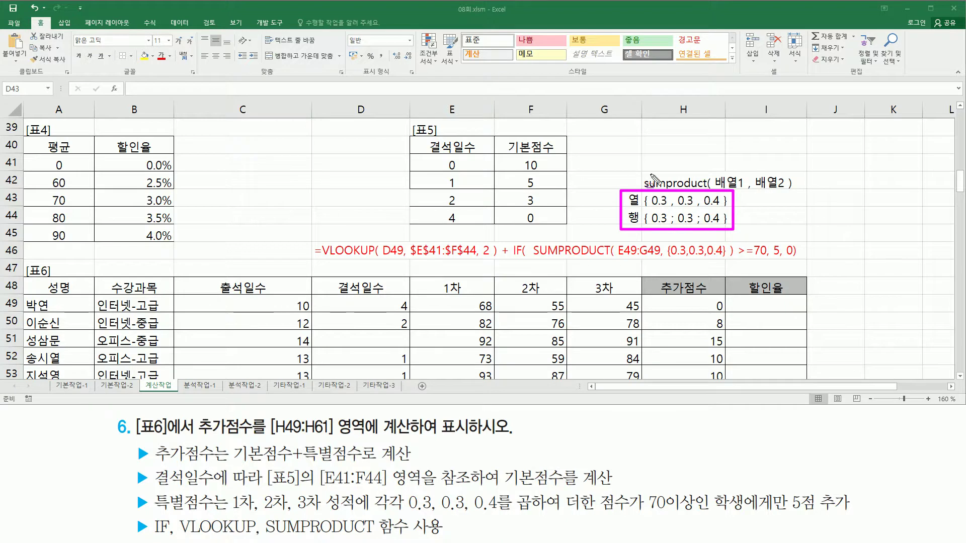
{"action": "key", "text": "Escape"}
- Read task 7's heading to identify the source table [표6] and the discount rate range I49:I61
{"action": "left_click", "coordinate": [594, 158]}
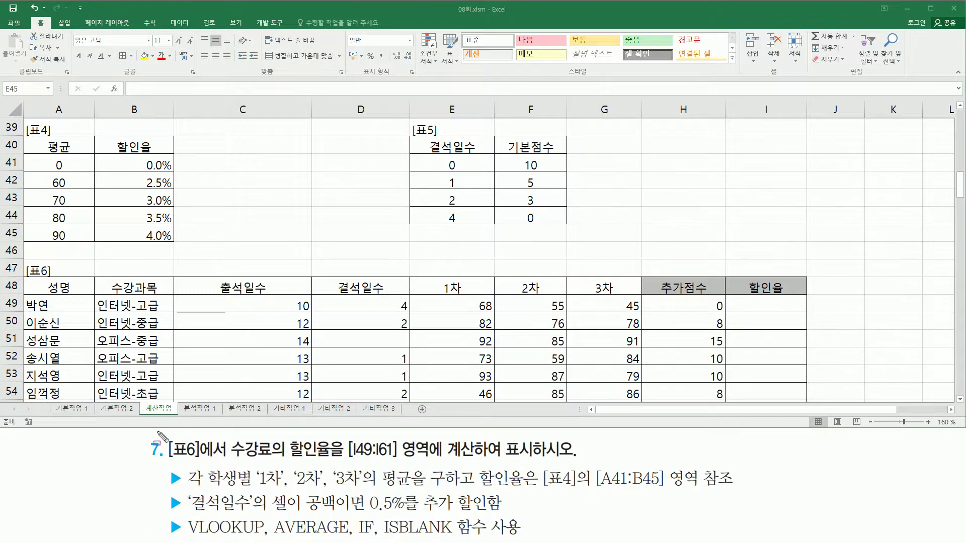
{"action": "mouse_move", "coordinate": [163, 433]}
{"action": "left_mouse_down"}
{"action": "mouse_move", "coordinate": [192, 459]}
{"action": "mouse_move", "coordinate": [231, 463]}
{"action": "left_mouse_up"}
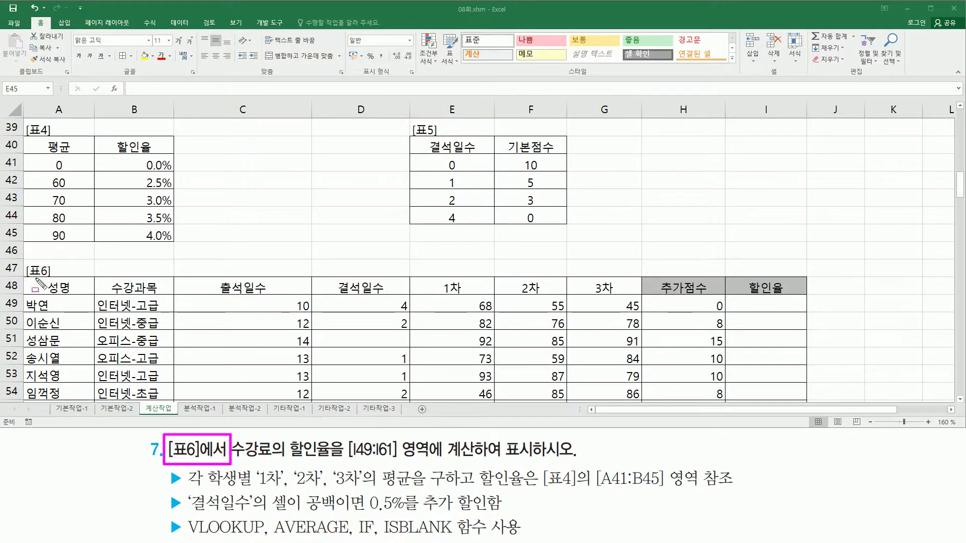
{"action": "left_click_drag", "start_coordinate": [25, 261], "coordinate": [207, 341]}
{"action": "mouse_move", "coordinate": [382, 346]}
{"action": "left_mouse_down"}
{"action": "mouse_move", "coordinate": [807, 397]}
{"action": "mouse_move", "coordinate": [815, 408]}
{"action": "mouse_move", "coordinate": [811, 401]}
{"action": "left_mouse_up"}
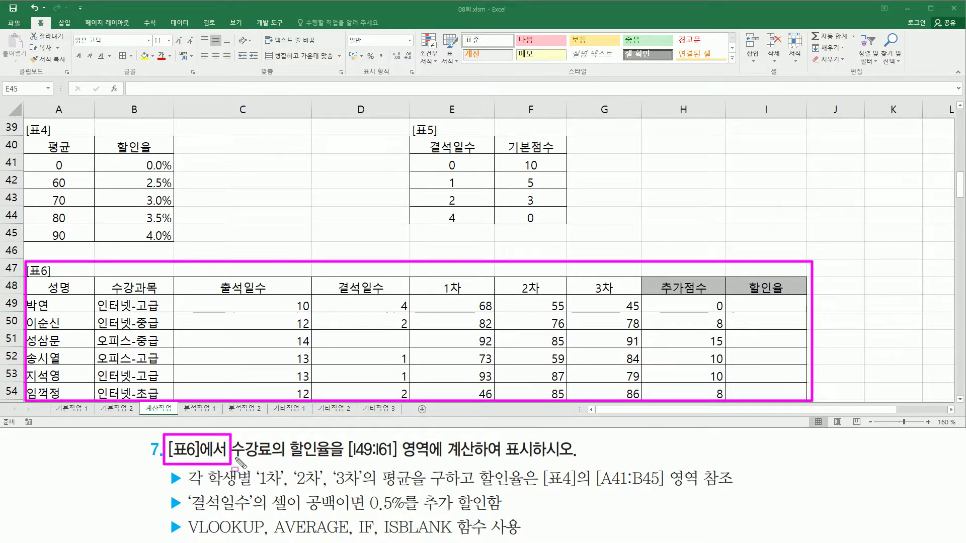
{"action": "left_click_drag", "start_coordinate": [286, 463], "coordinate": [401, 464]}
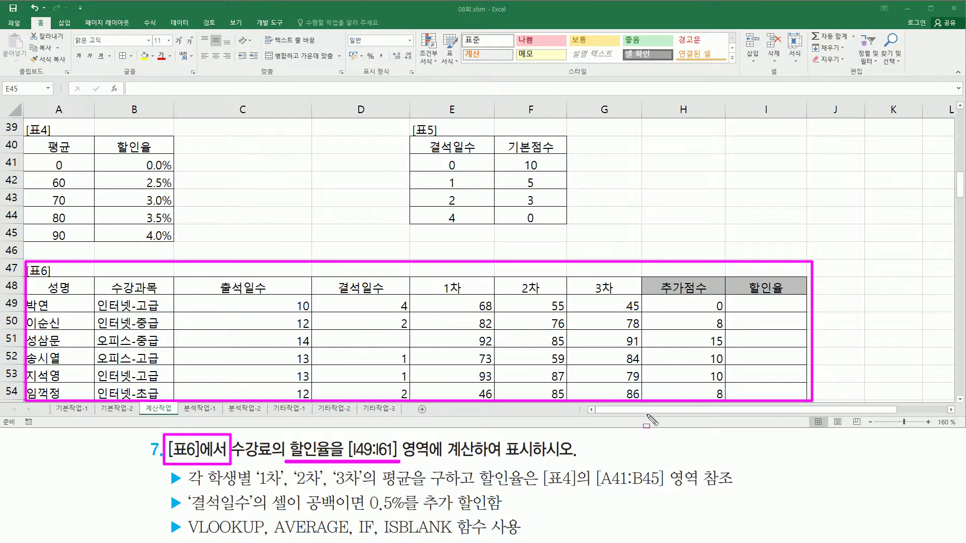
{"action": "mouse_move", "coordinate": [740, 301]}
{"action": "left_mouse_down"}
{"action": "mouse_move", "coordinate": [801, 372]}
{"action": "mouse_move", "coordinate": [797, 397]}
{"action": "left_mouse_up"}
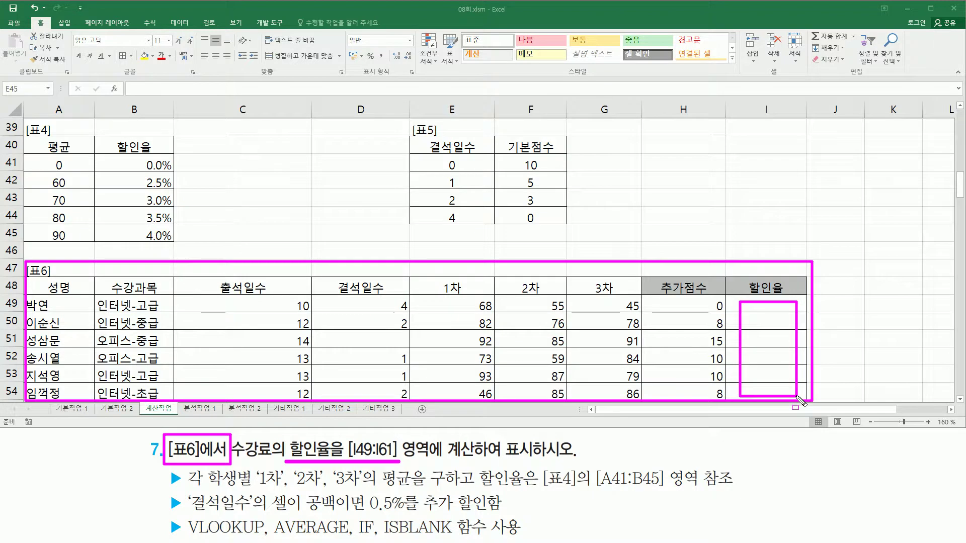
{"action": "key", "text": "Escape"}
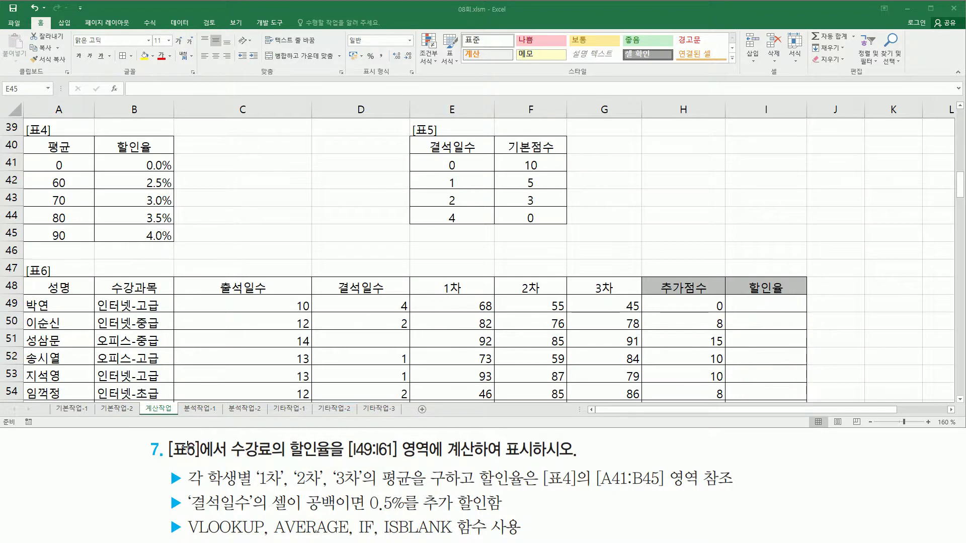
- Examine task 7's rules on averaging 1차 to 3차, the [표4] lookup in A41:B45 and the extra 0.5% for blank 결석일수 cells
{"action": "mouse_move", "coordinate": [189, 487]}
{"action": "left_mouse_down"}
{"action": "mouse_move", "coordinate": [252, 487]}
{"action": "mouse_move", "coordinate": [269, 459]}
{"action": "mouse_move", "coordinate": [373, 489]}
{"action": "mouse_move", "coordinate": [475, 486]}
{"action": "left_mouse_up"}
{"action": "mouse_move", "coordinate": [431, 300]}
{"action": "left_mouse_down"}
{"action": "mouse_move", "coordinate": [434, 312]}
{"action": "mouse_move", "coordinate": [641, 314]}
{"action": "left_mouse_up"}
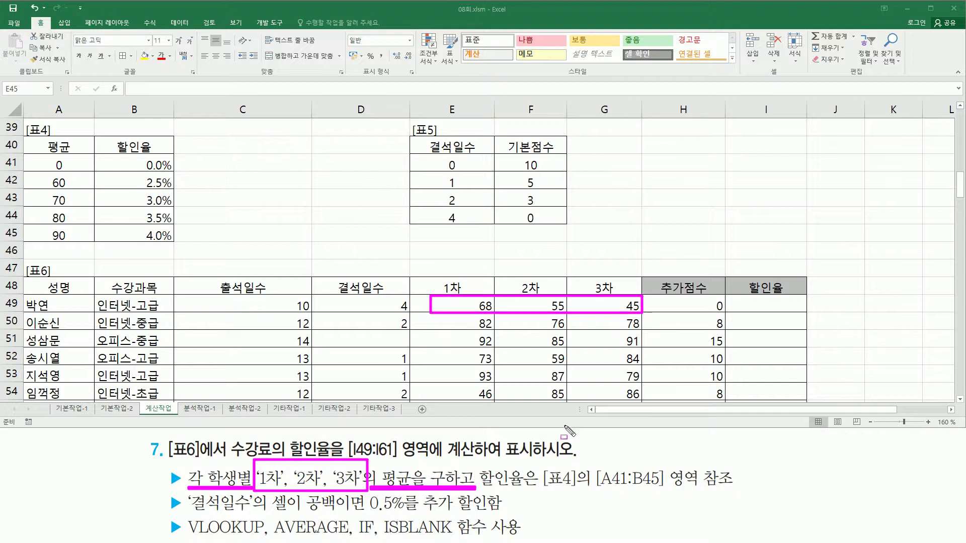
{"action": "mouse_move", "coordinate": [476, 462]}
{"action": "left_mouse_down"}
{"action": "mouse_move", "coordinate": [562, 495]}
{"action": "mouse_move", "coordinate": [740, 495]}
{"action": "left_mouse_up"}
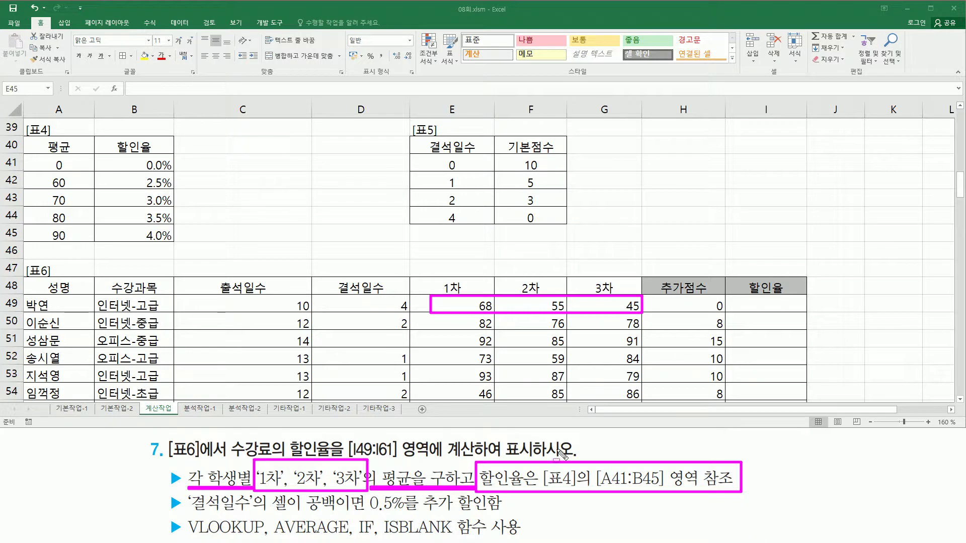
{"action": "mouse_move", "coordinate": [30, 136]}
{"action": "left_mouse_down"}
{"action": "mouse_move", "coordinate": [41, 187]}
{"action": "mouse_move", "coordinate": [177, 249]}
{"action": "left_mouse_up"}
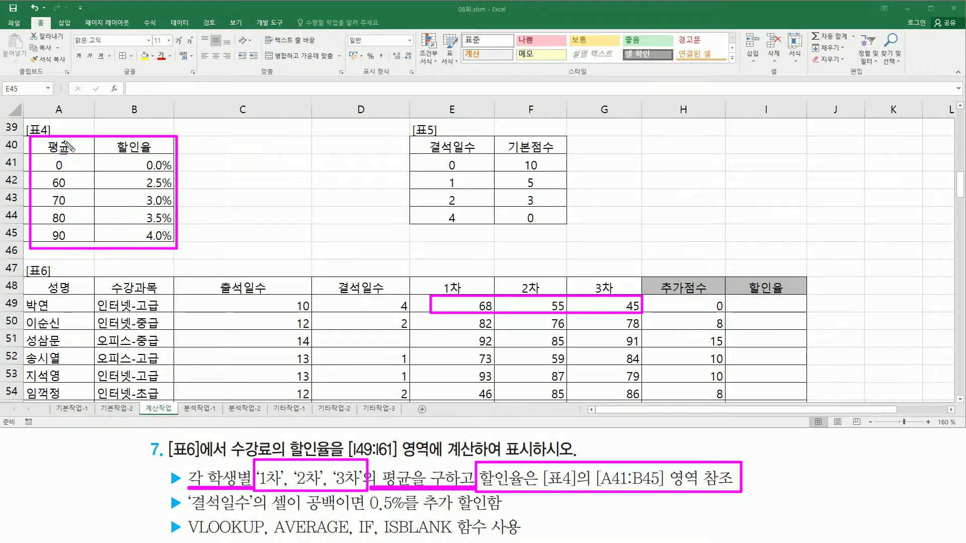
{"action": "left_click_drag", "start_coordinate": [133, 156], "coordinate": [173, 246]}
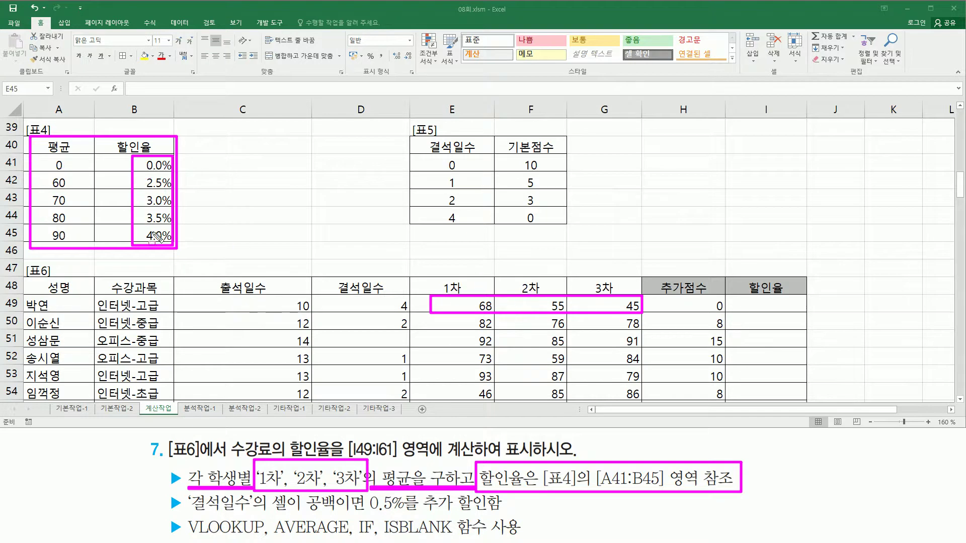
{"action": "left_click_drag", "start_coordinate": [743, 298], "coordinate": [793, 398]}
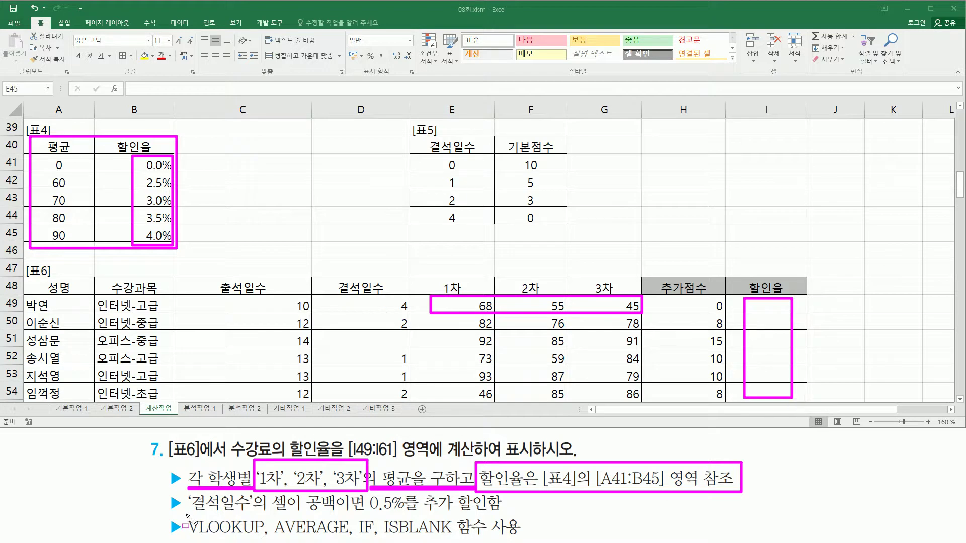
{"action": "left_click_drag", "start_coordinate": [184, 512], "coordinate": [250, 512]}
{"action": "left_click_drag", "start_coordinate": [184, 511], "coordinate": [340, 514]}
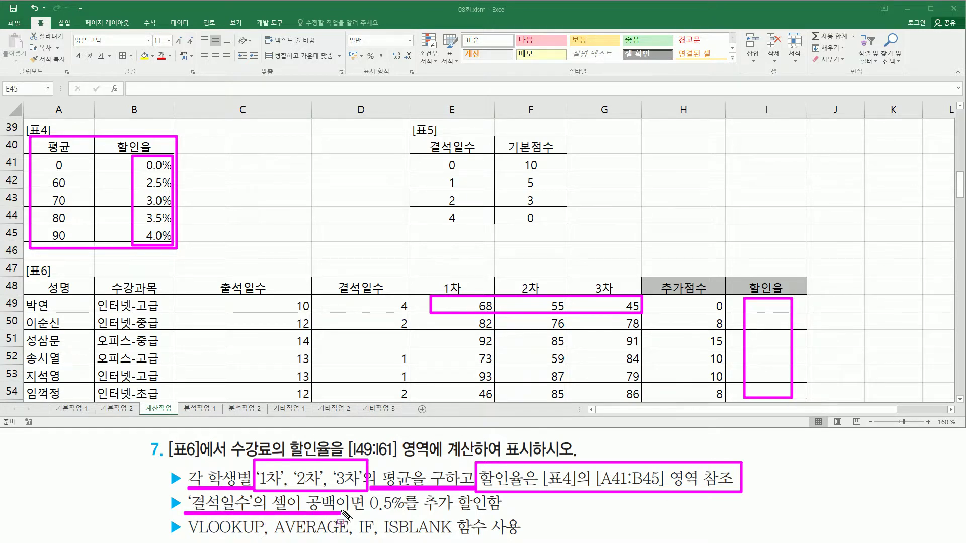
{"action": "left_click_drag", "start_coordinate": [393, 330], "coordinate": [410, 348]}
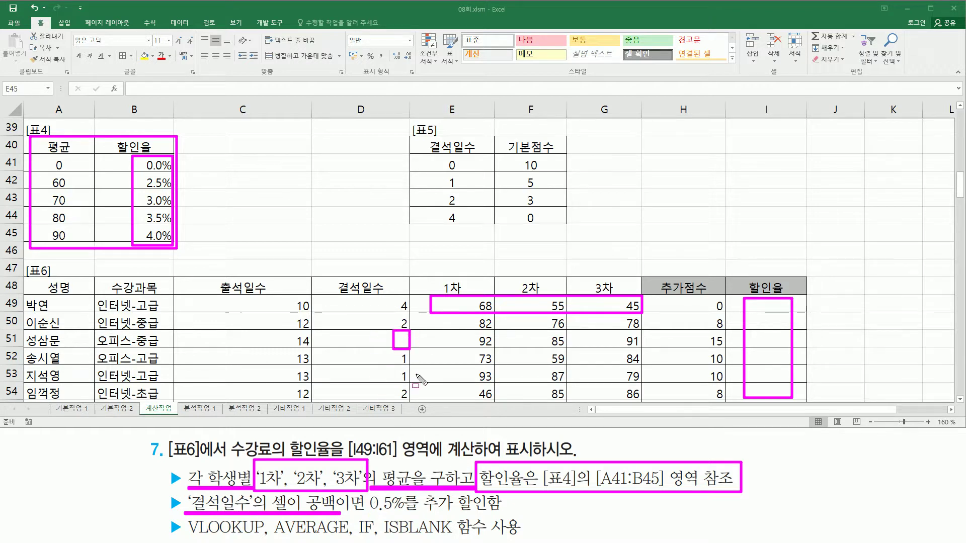
{"action": "left_click_drag", "start_coordinate": [365, 513], "coordinate": [496, 515]}
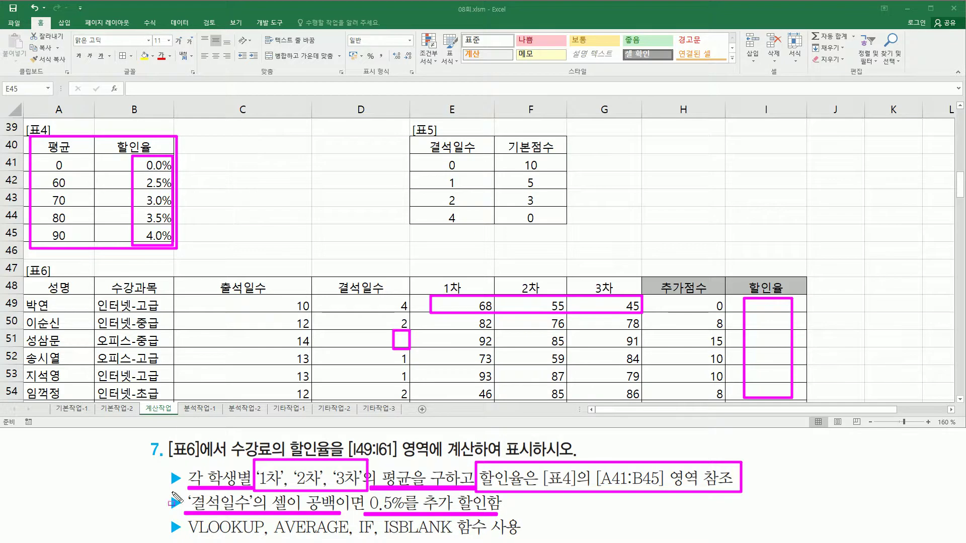
{"action": "key", "text": "Escape"}
- Write the pseudo-formula note "if( 결석일수=공백, 할인율+0.5% , 할인율 )" in cell D45
{"action": "left_click", "coordinate": [368, 234]}
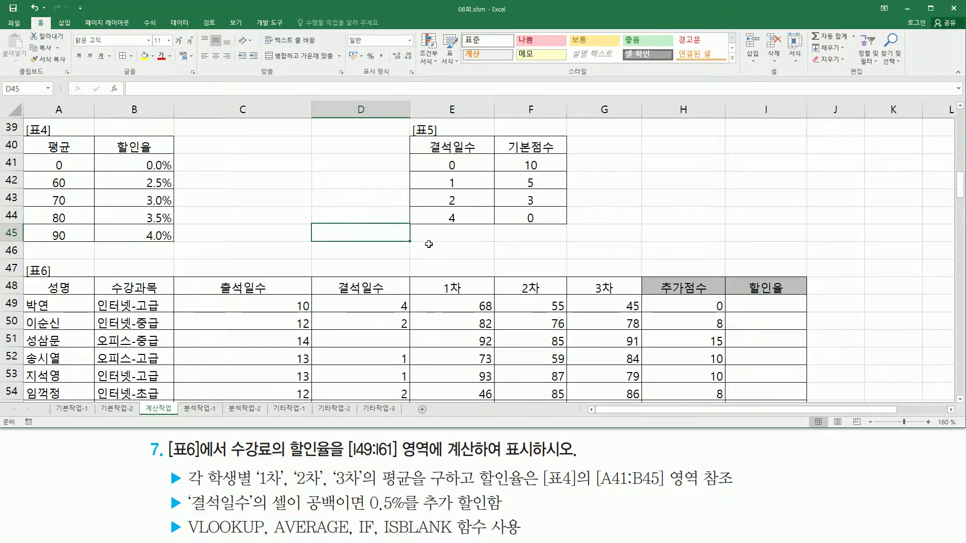
{"action": "type", "text": "if( r"}
{"action": "key", "text": "BackSpace"}
{"action": "type", "text": "겨"}
{"action": "type", "text": "서"}
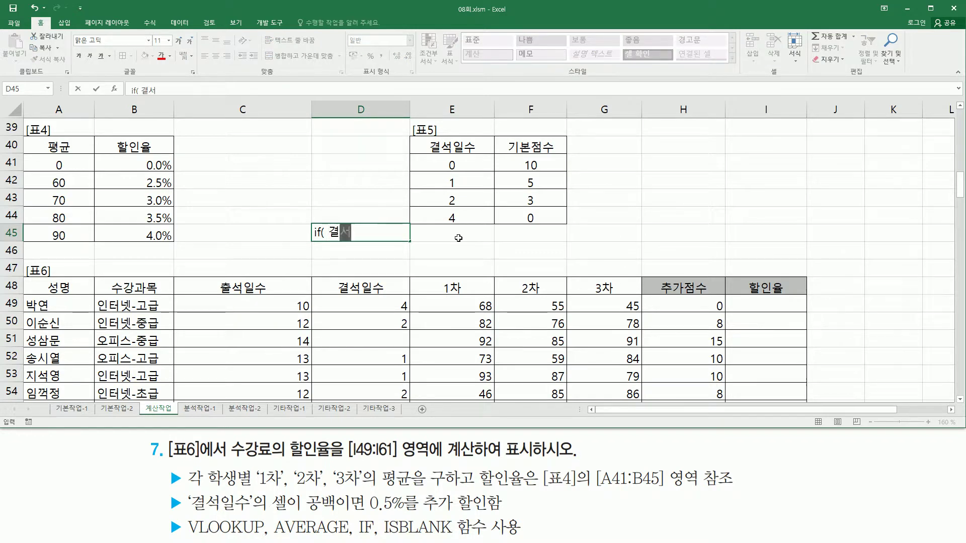
{"action": "type", "text": "ㄱ일"}
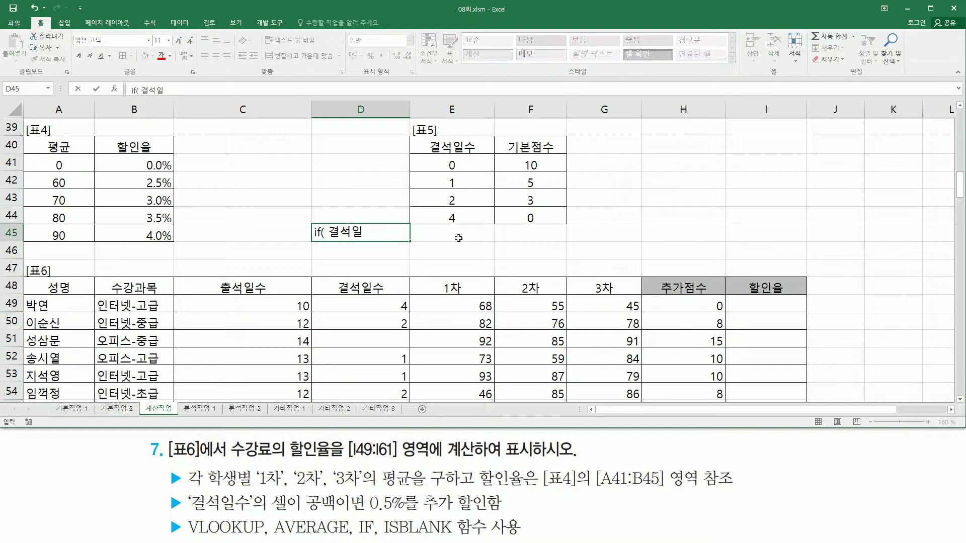
{"action": "type", "text": "수=공백 ,"}
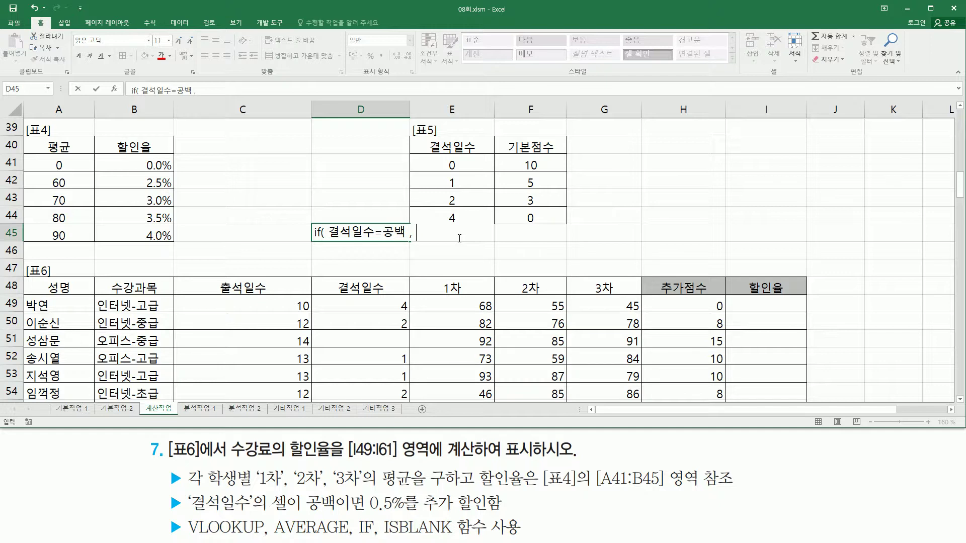
{"action": "type", "text": " 할이"}
{"action": "key", "text": "BackSpace"}
{"action": "key", "text": "BackSpace"}
{"action": "key", "text": "BackSpace"}
{"action": "key", "text": "BackSpace"}
{"action": "key", "text": "BackSpace"}
{"action": "type", "text": ", 할"}
{"action": "type", "text": "인ㅇ"}
{"action": "type", "text": "+0.5% , ㅎ"}
{"action": "type", "text": "할인율"}
{"action": "type", "text": " )"}
{"action": "key", "text": "Return"}
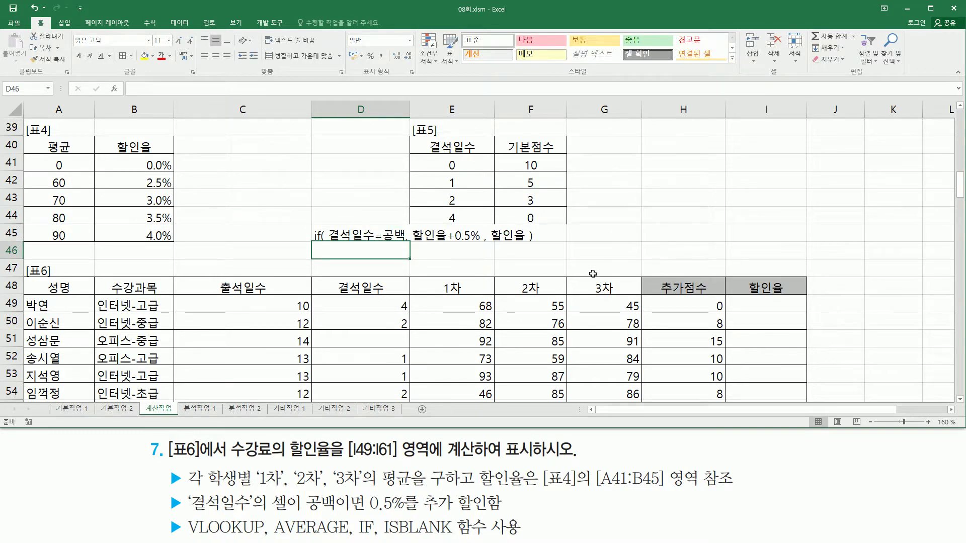
- Write the alternative pseudo-formula note "할인율 + if( 결석일수=공백, 0.5% , 0% )" in cell D46
{"action": "type", "text": "할인율"}
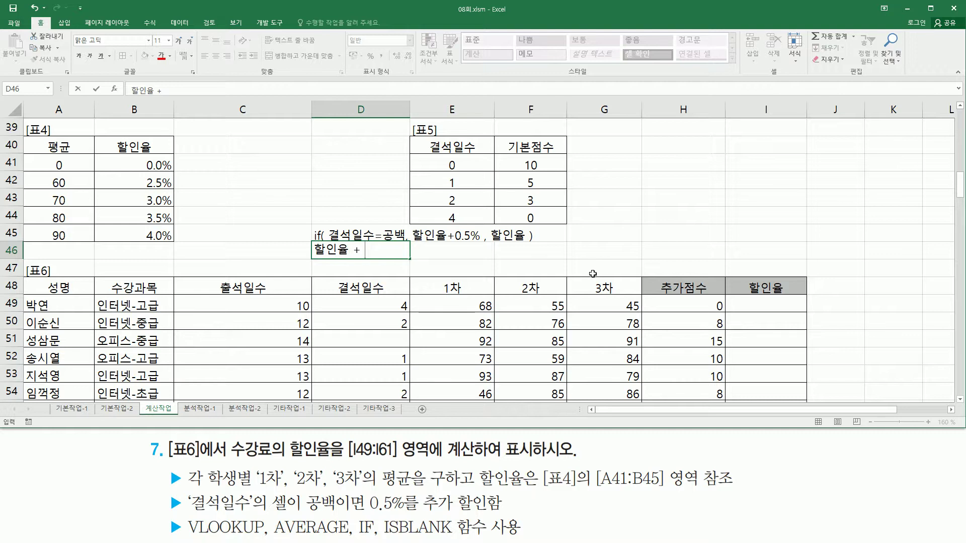
{"action": "type", "text": " + if( 결석일수=공백,"}
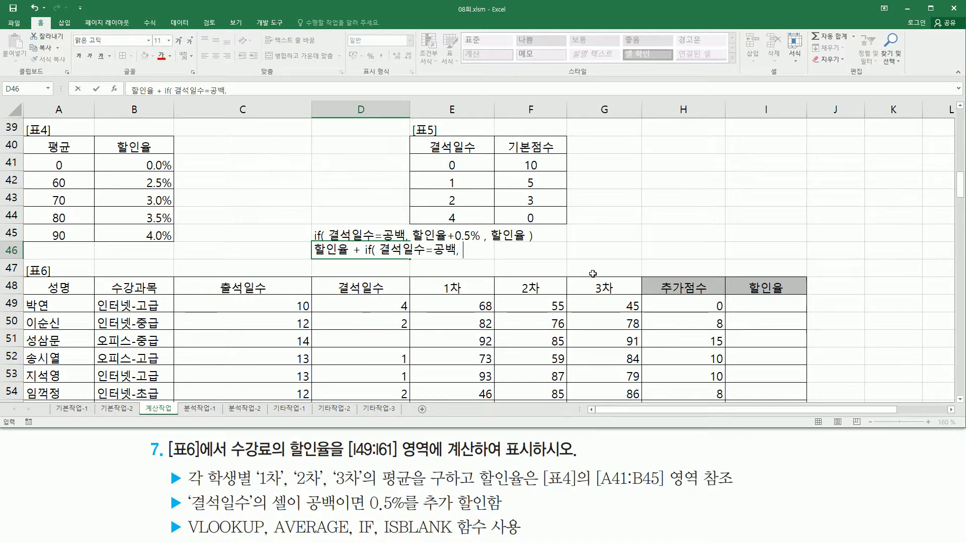
{"action": "type", "text": "0.5% "}
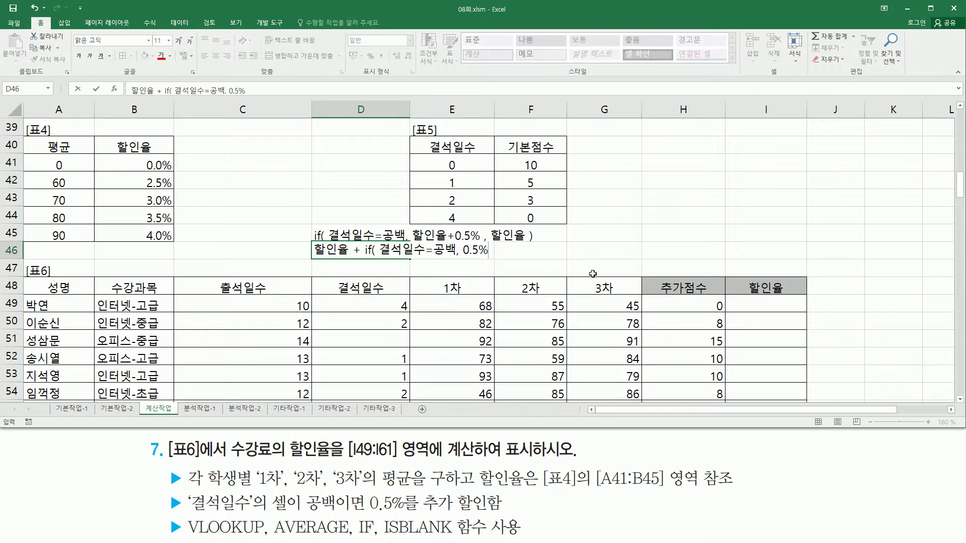
{"action": "type", "text": ", 0% )"}
{"action": "key", "text": "Return"}
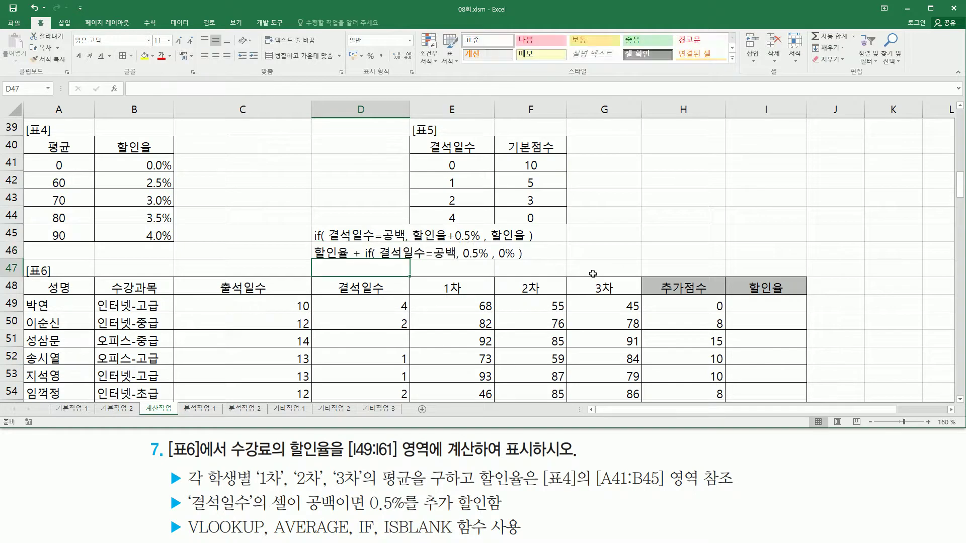
- Match task 7's rules to their functions: ISBLANK for blank 결석일수, AVERAGE for 1차 to 3차, and VLOOKUP for the [표4] table
{"action": "mouse_move", "coordinate": [182, 514]}
{"action": "left_mouse_down"}
{"action": "mouse_move", "coordinate": [325, 514]}
{"action": "mouse_move", "coordinate": [337, 490]}
{"action": "left_mouse_up"}
{"action": "mouse_move", "coordinate": [382, 537]}
{"action": "left_mouse_down"}
{"action": "mouse_move", "coordinate": [457, 538]}
{"action": "mouse_move", "coordinate": [457, 517]}
{"action": "left_mouse_up"}
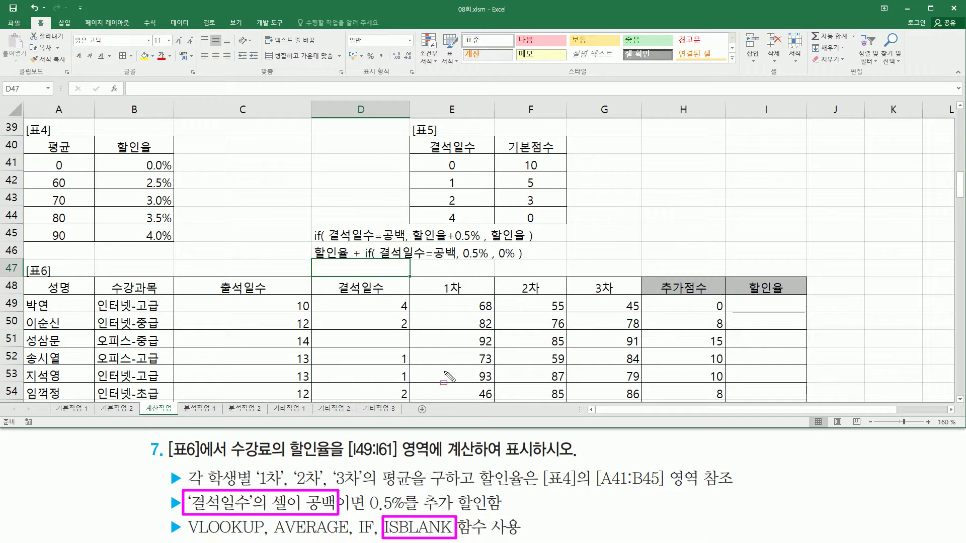
{"action": "left_click_drag", "start_coordinate": [448, 296], "coordinate": [641, 314]}
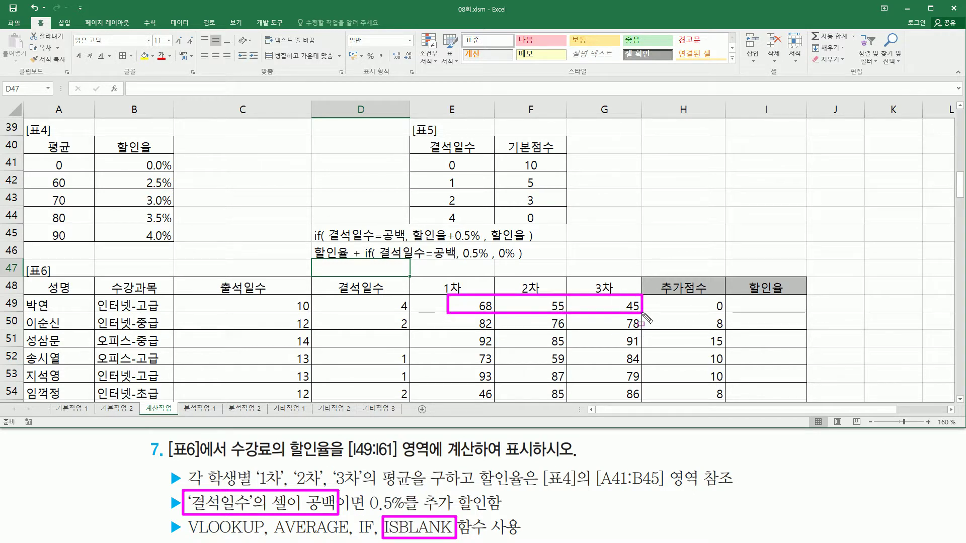
{"action": "left_click_drag", "start_coordinate": [278, 536], "coordinate": [349, 537]}
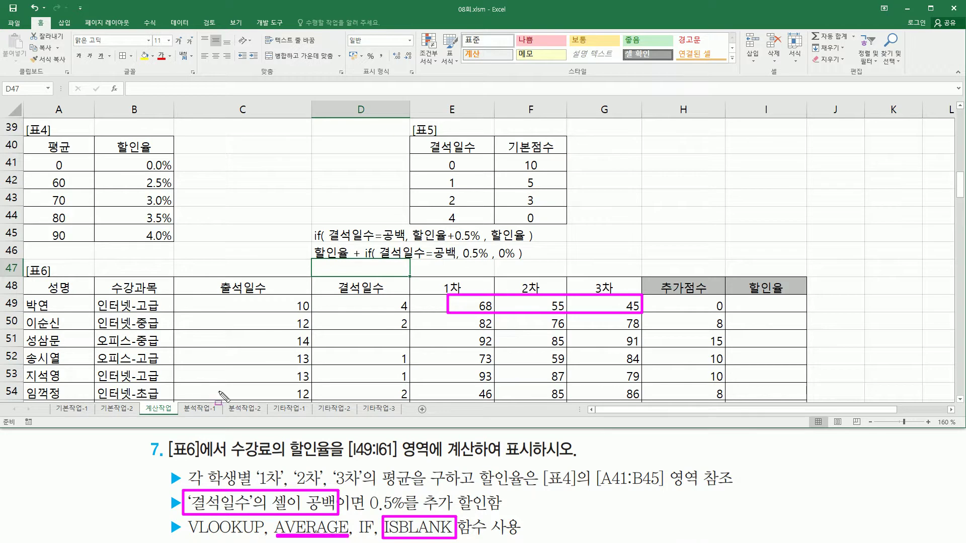
{"action": "mouse_move", "coordinate": [24, 152]}
{"action": "left_mouse_down"}
{"action": "mouse_move", "coordinate": [64, 194]}
{"action": "mouse_move", "coordinate": [171, 228]}
{"action": "mouse_move", "coordinate": [176, 244]}
{"action": "left_mouse_up"}
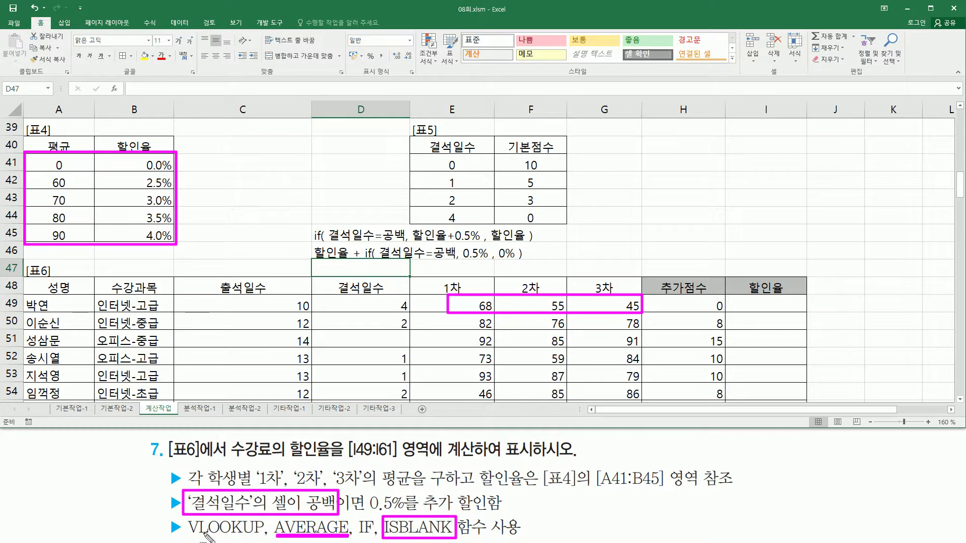
{"action": "left_click_drag", "start_coordinate": [74, 131], "coordinate": [74, 244]}
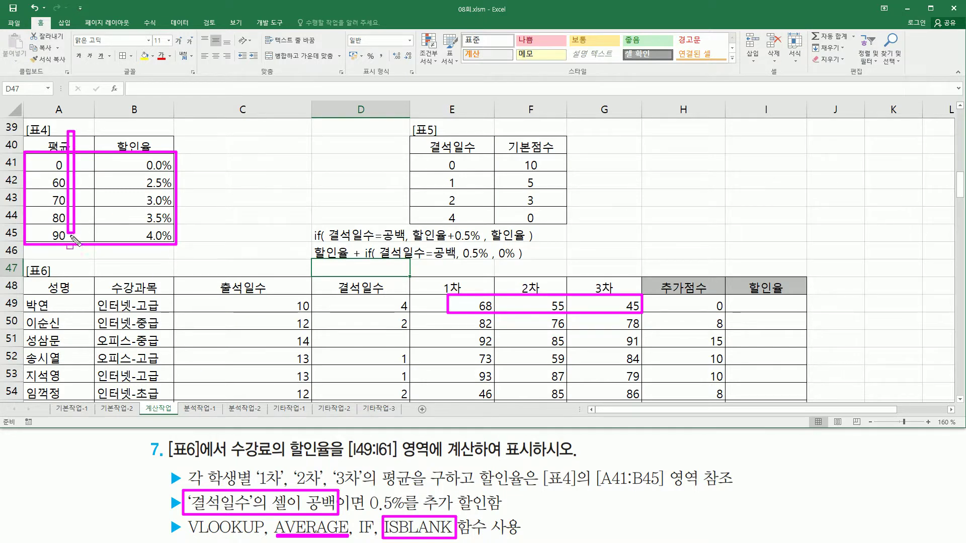
{"action": "left_click_drag", "start_coordinate": [139, 132], "coordinate": [138, 244]}
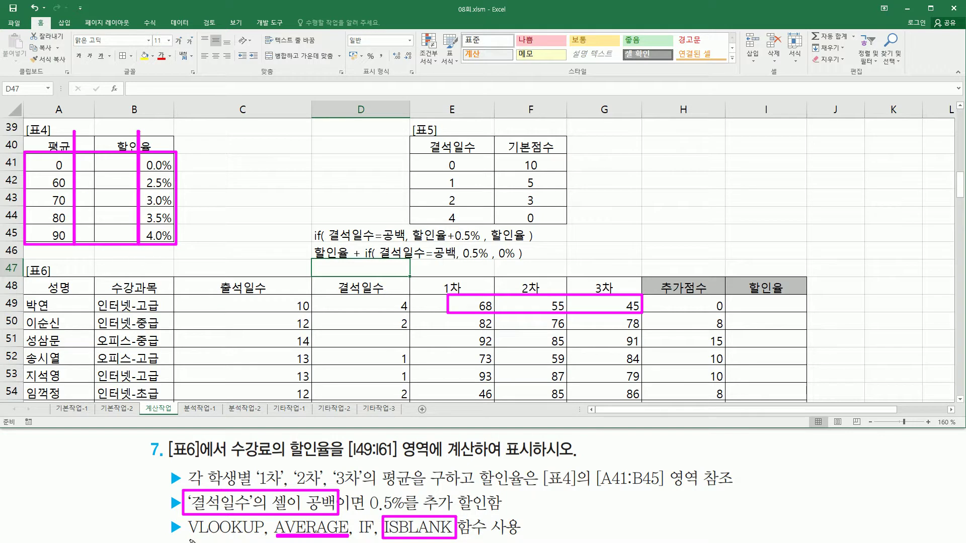
{"action": "left_click_drag", "start_coordinate": [187, 537], "coordinate": [261, 537]}
{"action": "key", "text": "Escape"}
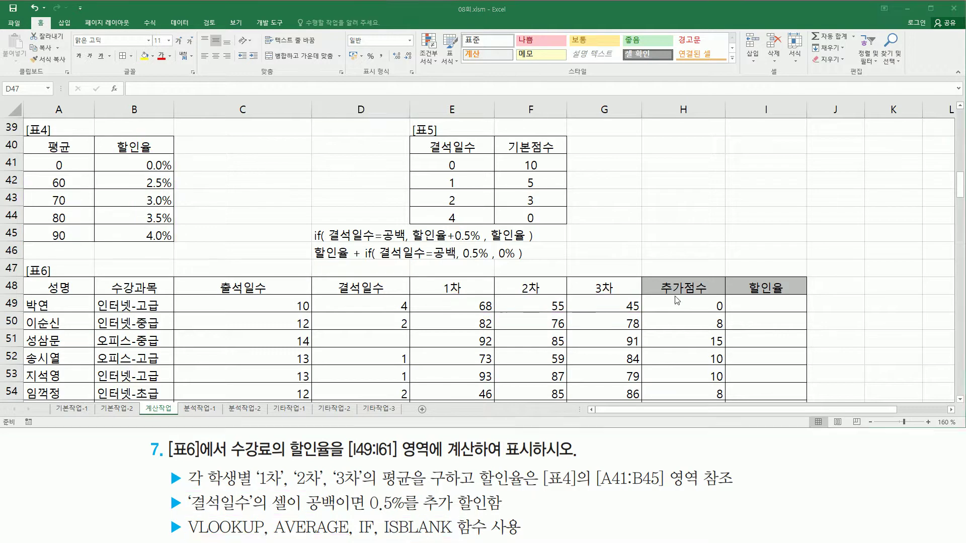
- Start a VLOOKUP formula in I49 with AVERAGE(E49:G49) as its lookup value
{"action": "left_click", "coordinate": [766, 305]}
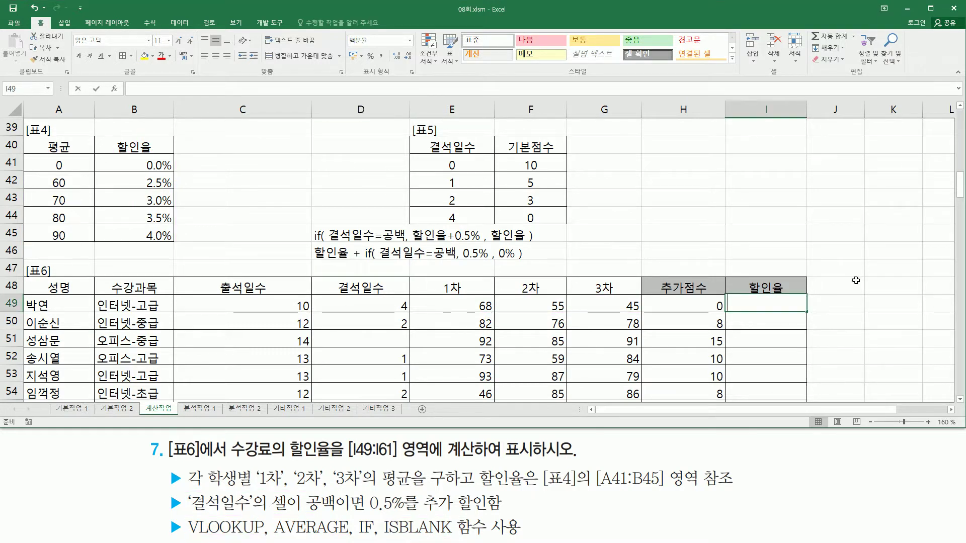
{"action": "type", "text": "="}
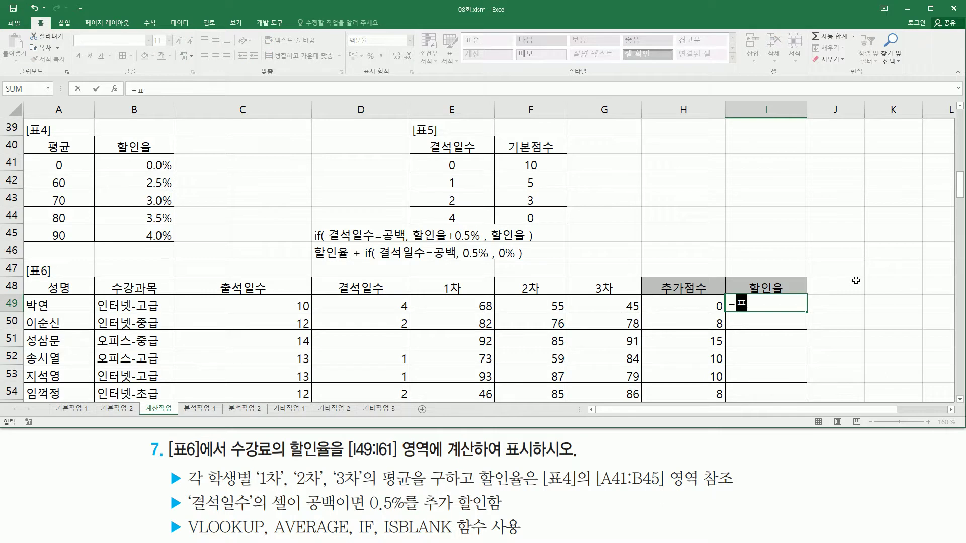
{"action": "type", "text": "vl"}
{"action": "key", "text": "Tab"}
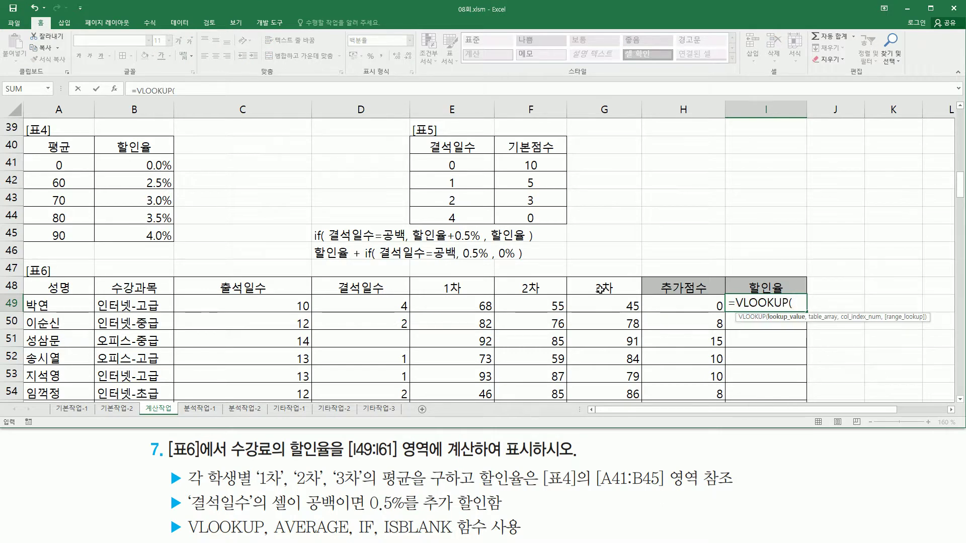
{"action": "mouse_move", "coordinate": [29, 154]}
{"action": "left_mouse_down"}
{"action": "mouse_move", "coordinate": [173, 228]}
{"action": "mouse_move", "coordinate": [175, 243]}
{"action": "left_mouse_up"}
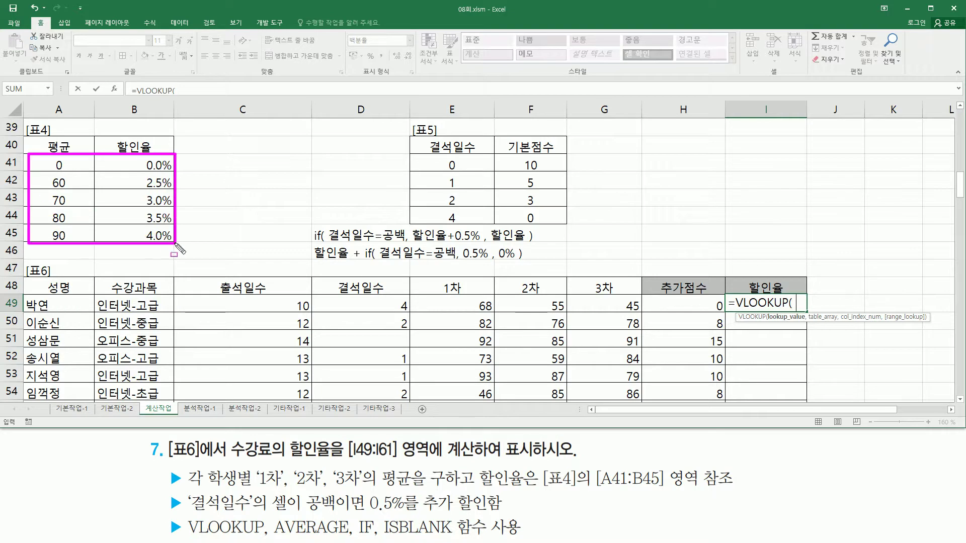
{"action": "mouse_move", "coordinate": [53, 157]}
{"action": "left_mouse_down"}
{"action": "mouse_move", "coordinate": [51, 204]}
{"action": "mouse_move", "coordinate": [68, 240]}
{"action": "left_mouse_up"}
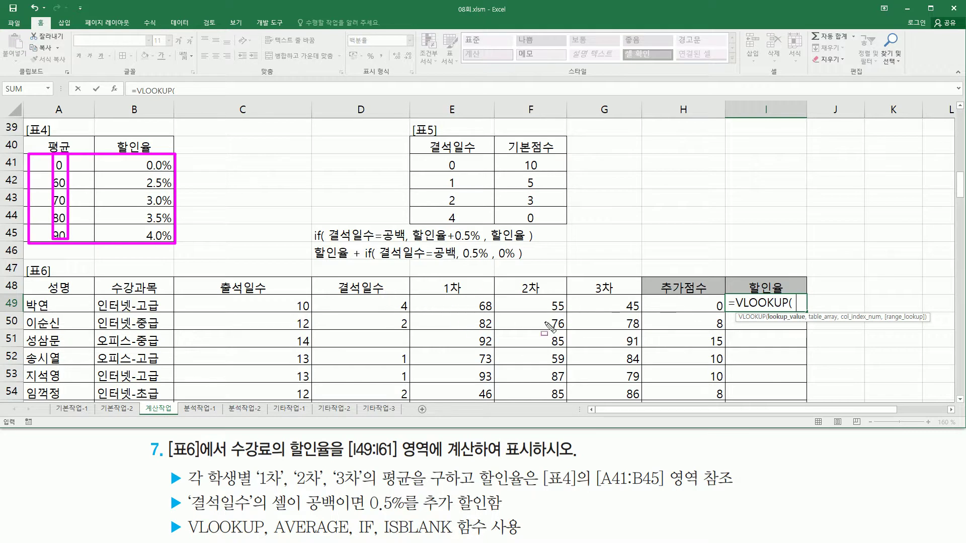
{"action": "key", "text": "Escape"}
{"action": "type", "text": "av"}
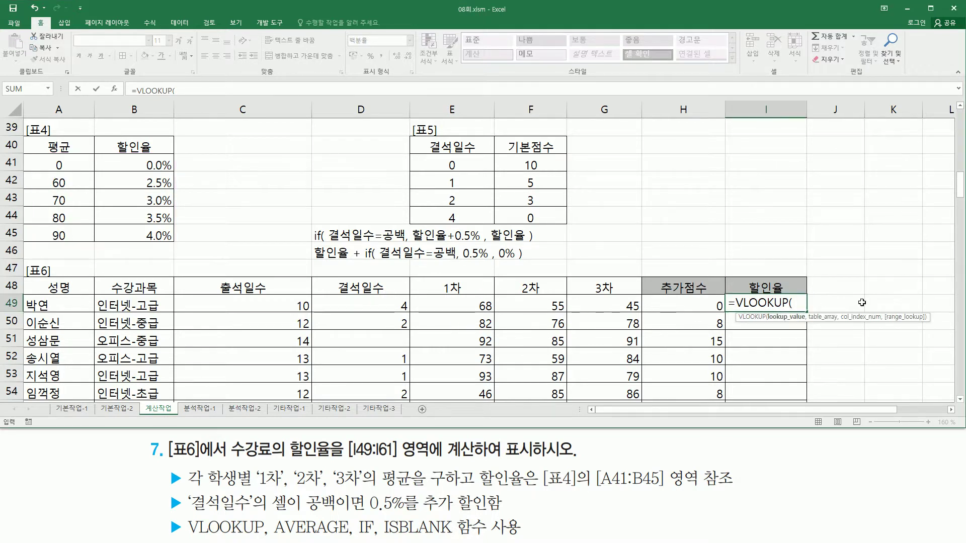
{"action": "type", "text": "er"}
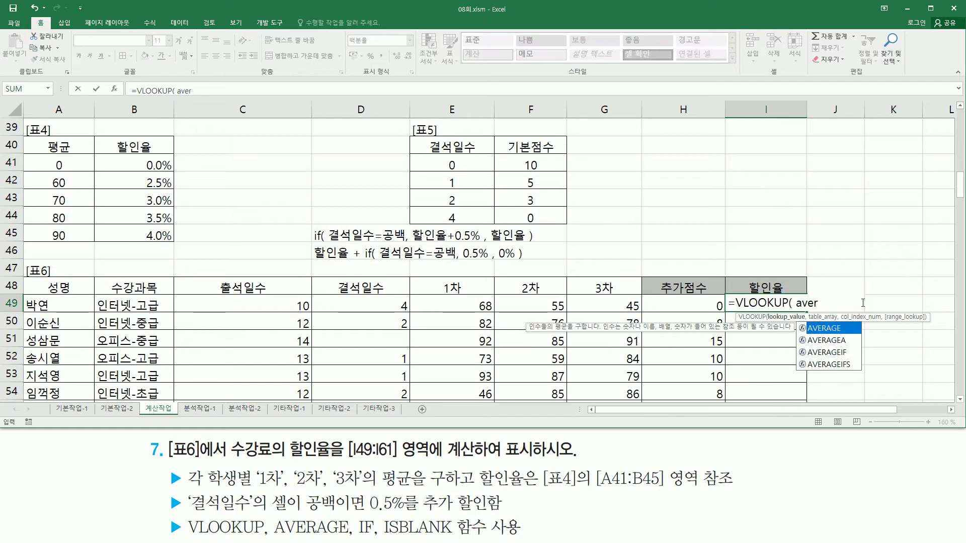
{"action": "key", "text": "Tab"}
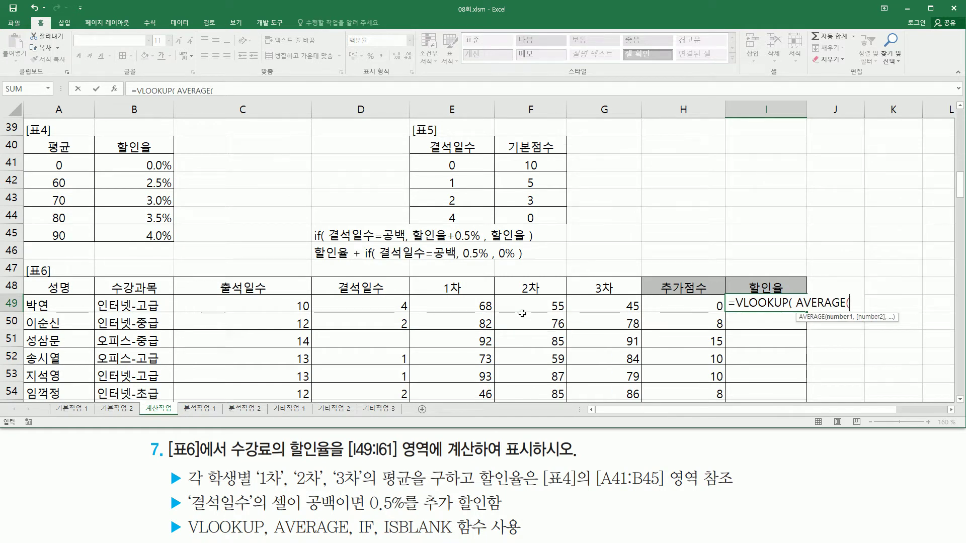
{"action": "left_click_drag", "start_coordinate": [465, 302], "coordinate": [636, 302]}
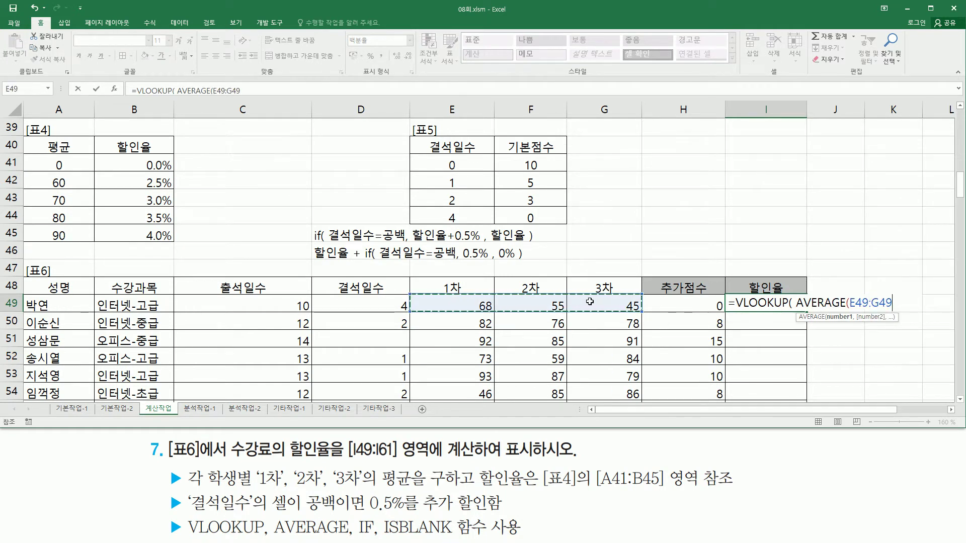
{"action": "type", "text": ")"}
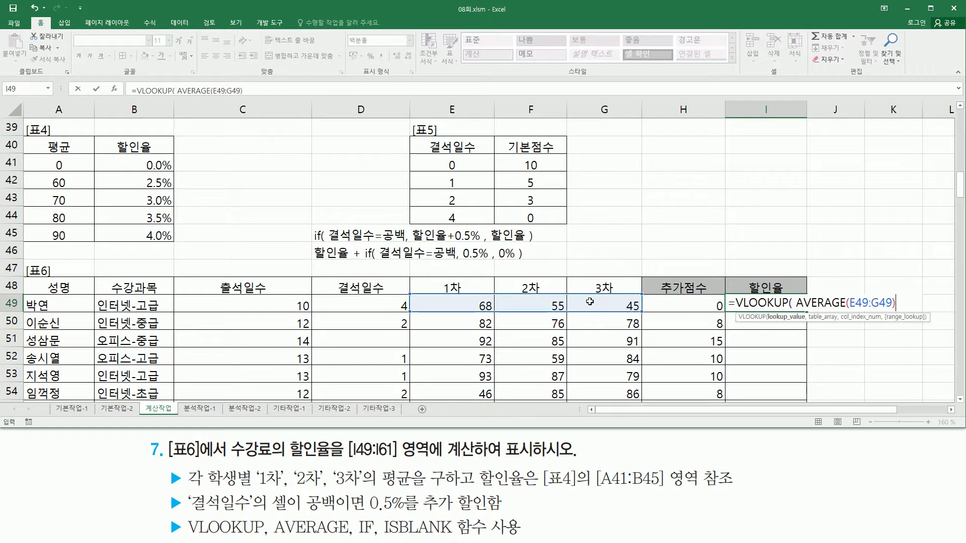
- Add the [표4] range A41:B45 as the VLOOKUP table array in I49, with absolute references $A$41:$B$45
{"action": "type", "text": " ,"}
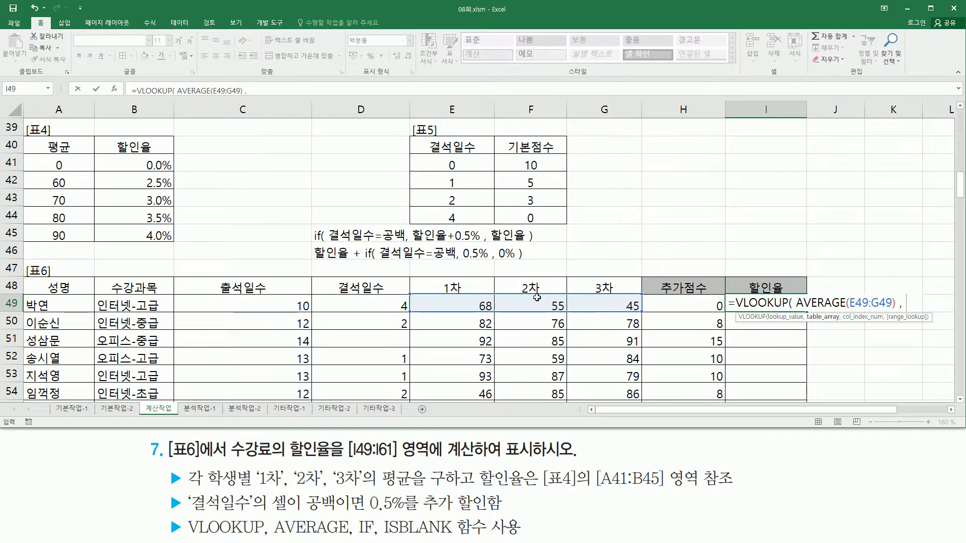
{"action": "left_click_drag", "start_coordinate": [82, 161], "coordinate": [135, 233]}
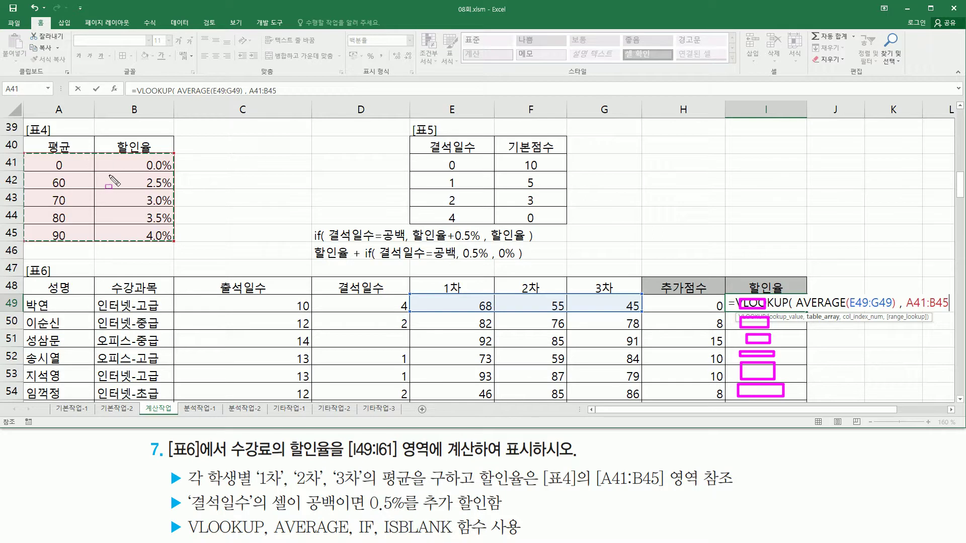
{"action": "key", "text": "Escape"}
{"action": "left_click", "coordinate": [945, 303]}
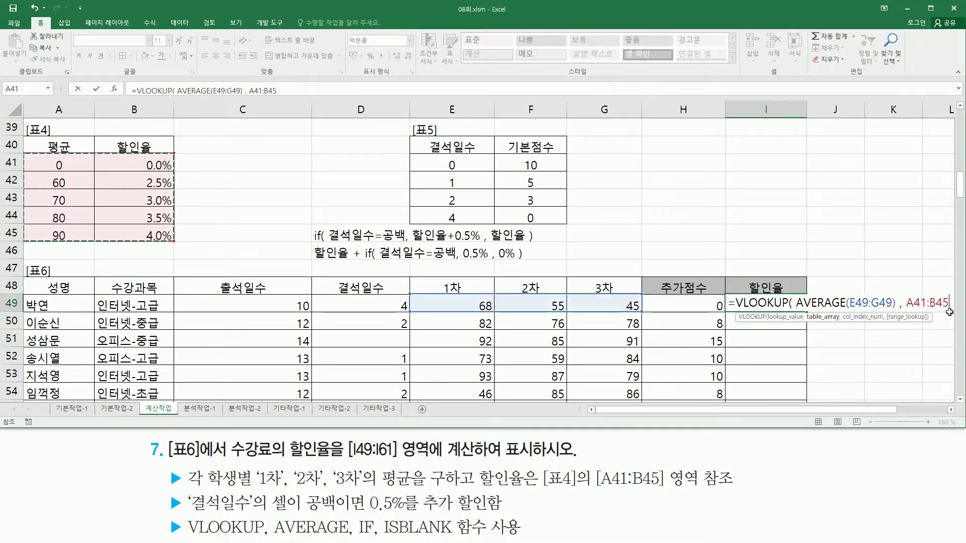
{"action": "key", "text": "F4"}
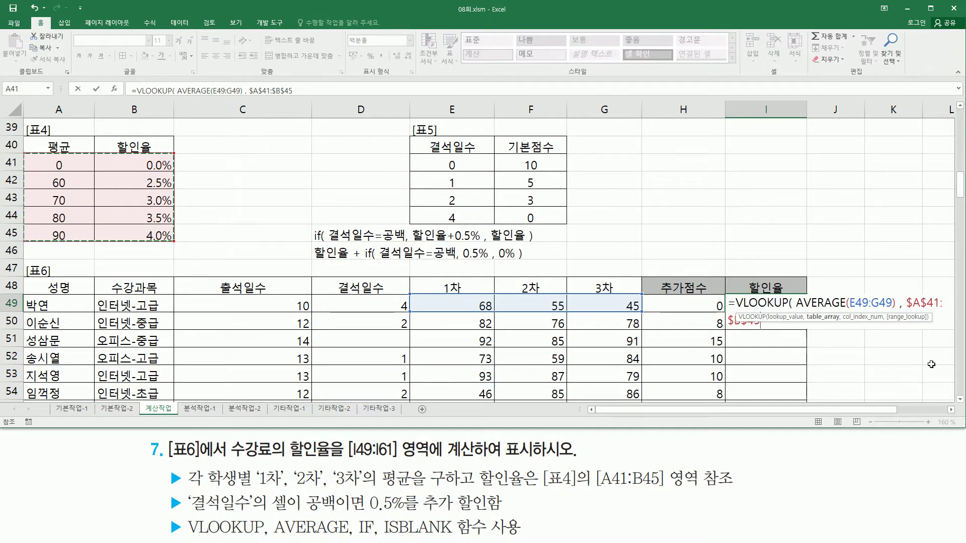
- Set the VLOOKUP column index in I49 to 2, for the 할인율 column of [표4], and continue to the match type argument
{"action": "type", "text": ","}
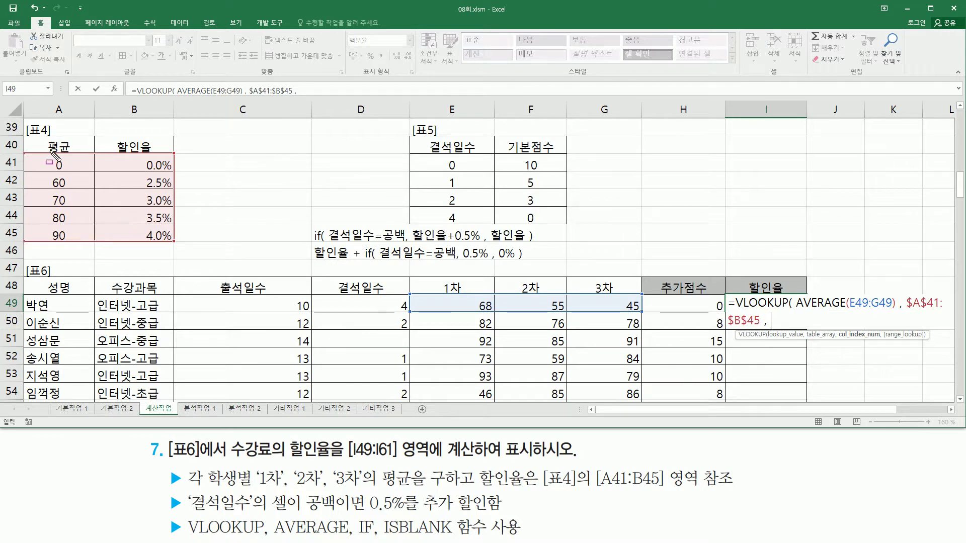
{"action": "left_click_drag", "start_coordinate": [51, 150], "coordinate": [182, 245]}
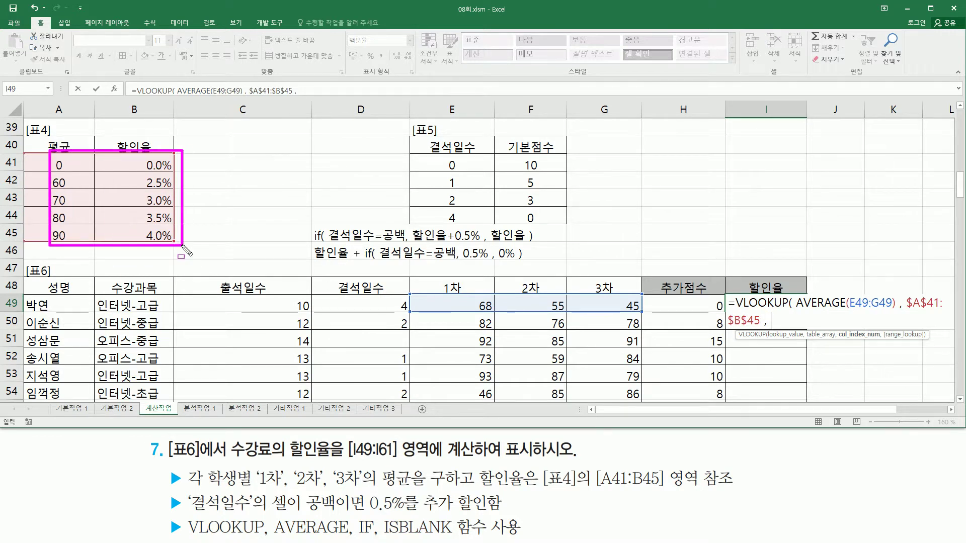
{"action": "left_click_drag", "start_coordinate": [141, 123], "coordinate": [141, 227]}
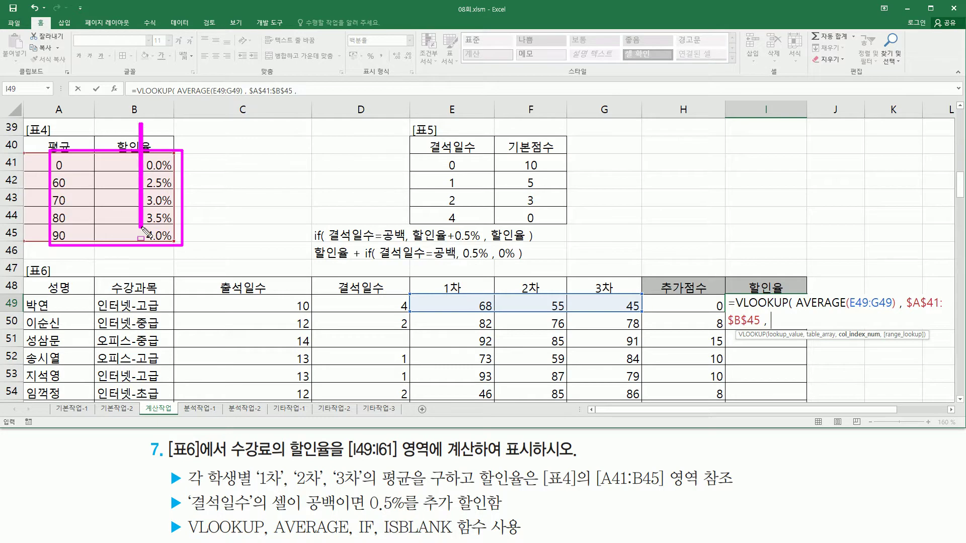
{"action": "key", "text": "Escape"}
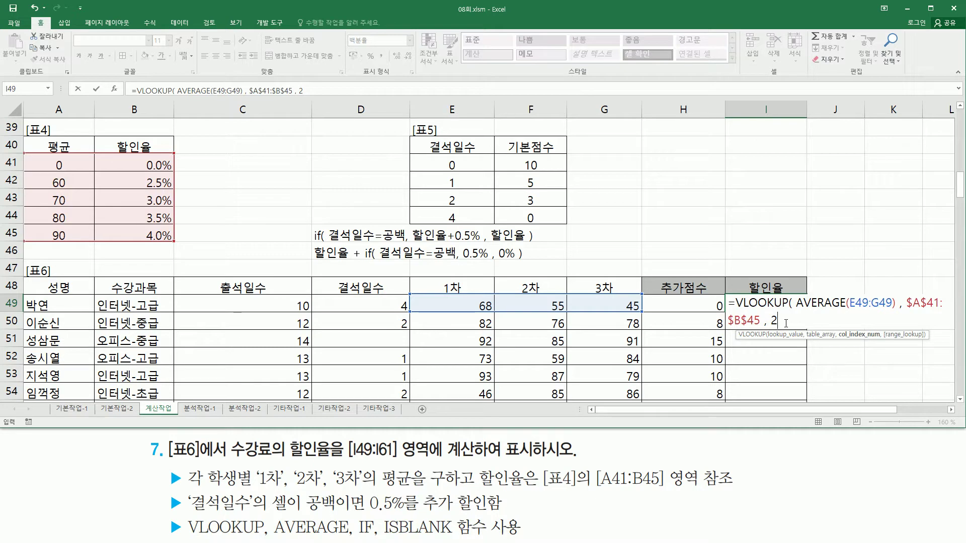
{"action": "type", "text": ","}
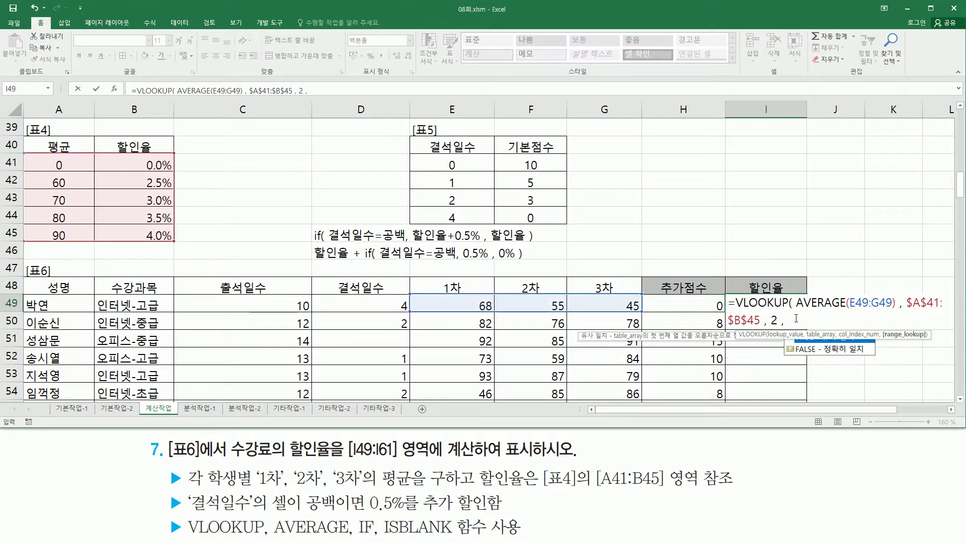
- Close the VLOOKUP in I49 without a match type argument and fill the formula down to I61
{"action": "key", "text": "BackSpace"}
{"action": "key", "text": "BackSpace"}
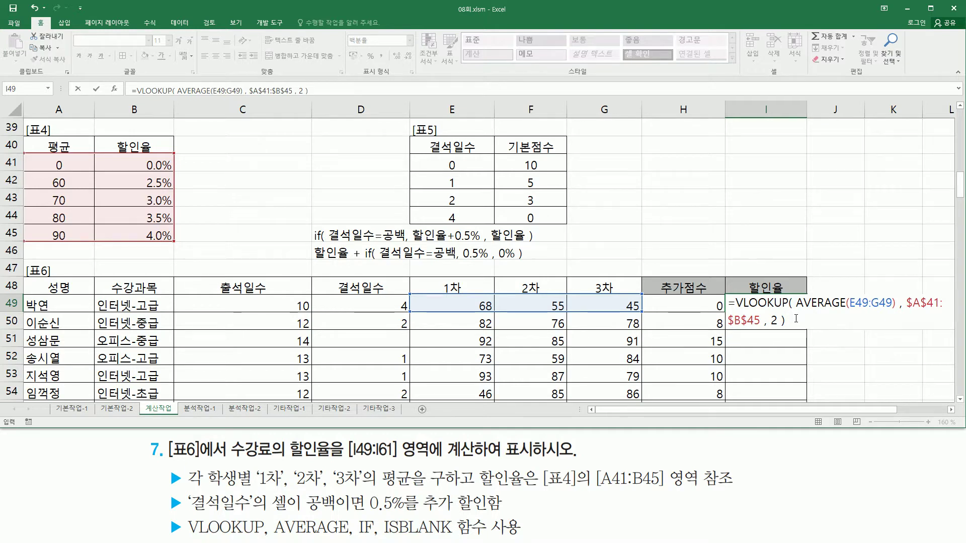
{"action": "key", "text": "Return"}
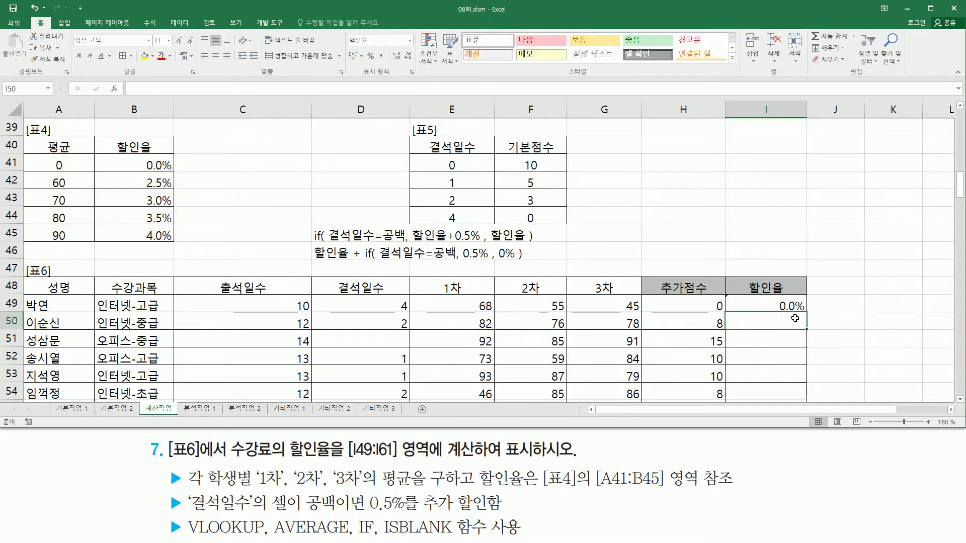
{"action": "left_click", "coordinate": [793, 307]}
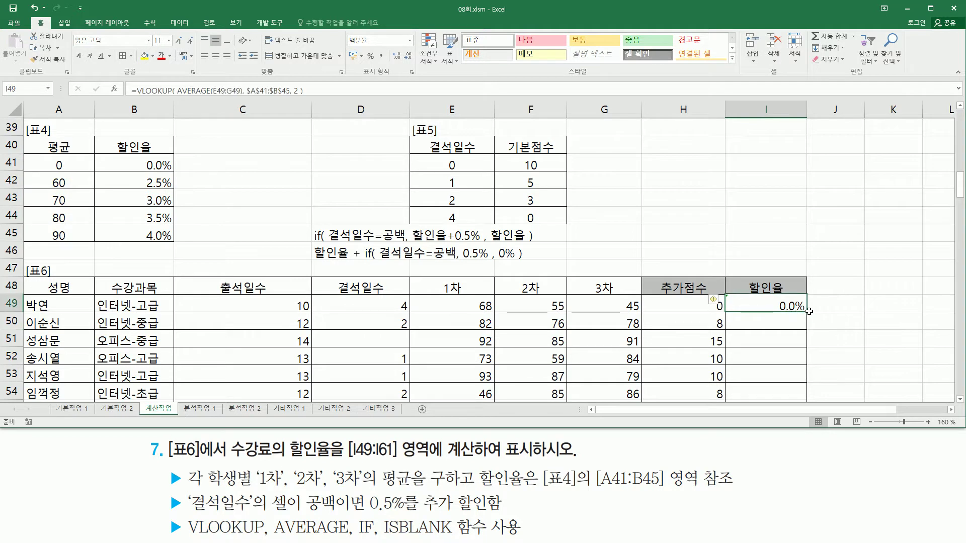
{"action": "left_click_drag", "start_coordinate": [808, 311], "coordinate": [807, 386]}
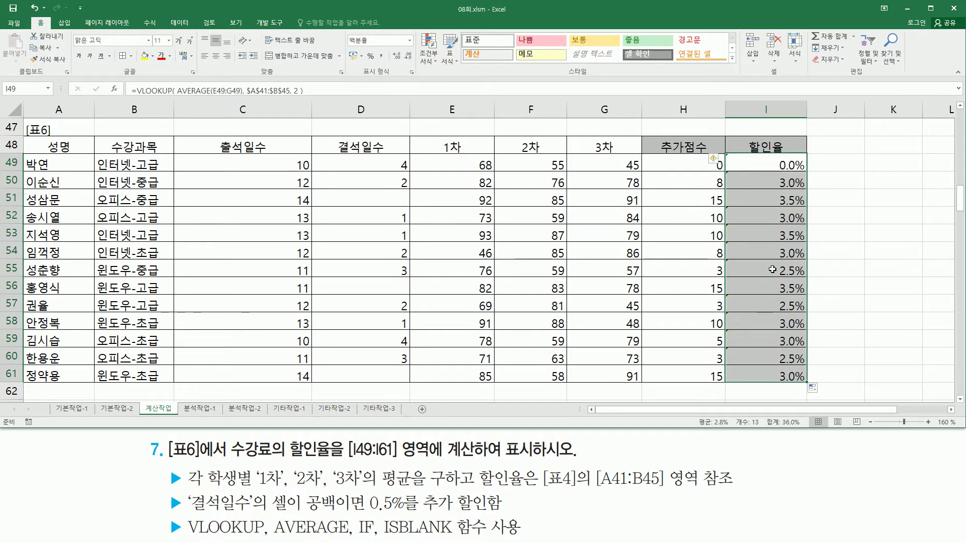
- Review the 0.5% rule for blank 결석일수, and cut the whole VLOOKUP expression out of I49, keeping only the equals sign
{"action": "mouse_move", "coordinate": [187, 489]}
{"action": "left_mouse_down"}
{"action": "mouse_move", "coordinate": [275, 513]}
{"action": "mouse_move", "coordinate": [520, 518]}
{"action": "left_mouse_up"}
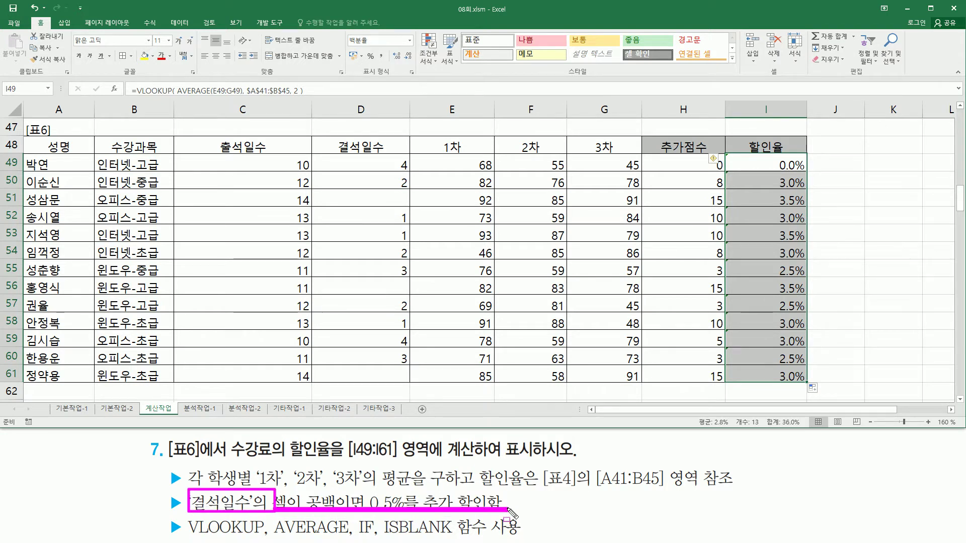
{"action": "key", "text": "Escape"}
{"action": "double_click", "coordinate": [741, 164]}
{"action": "left_click_drag", "start_coordinate": [737, 162], "coordinate": [815, 188]}
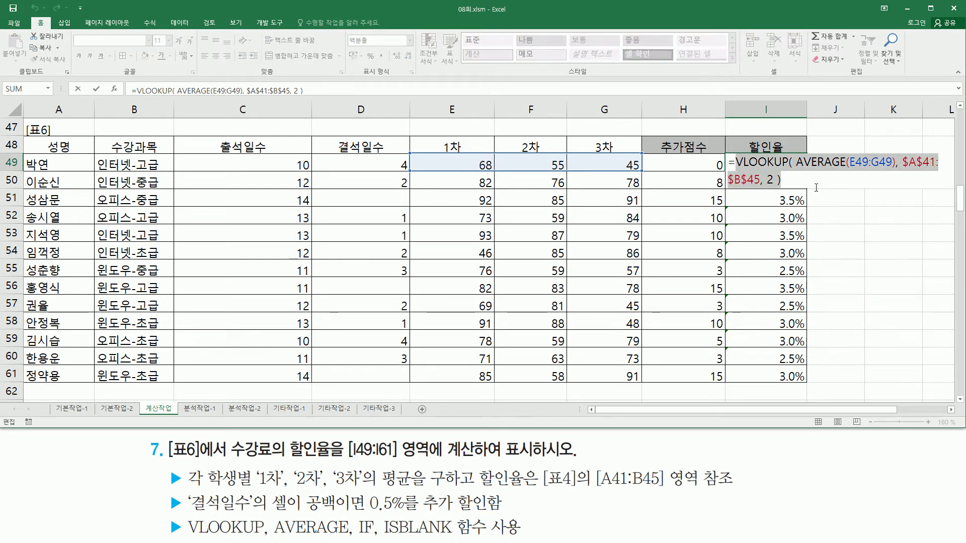
{"action": "key", "text": "ctrl+x"}
- Following the 할인율 + if pattern in D46, start an IF in I49 with ISBLANK(D49) as its logical test
{"action": "scroll", "coordinate": [815, 188], "scroll_direction": "up", "scroll_amount": 4}
{"action": "left_click_drag", "start_coordinate": [314, 279], "coordinate": [523, 296]}
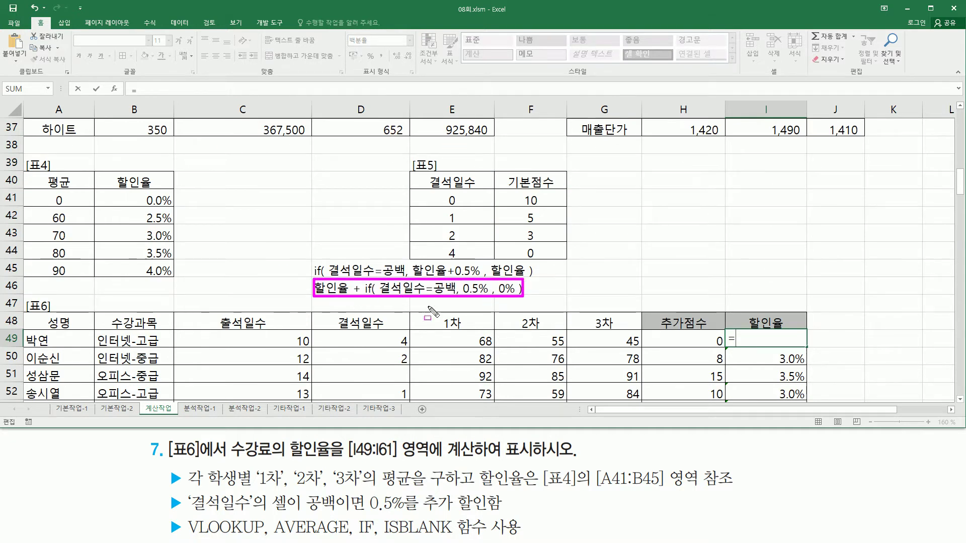
{"action": "key", "text": "Escape"}
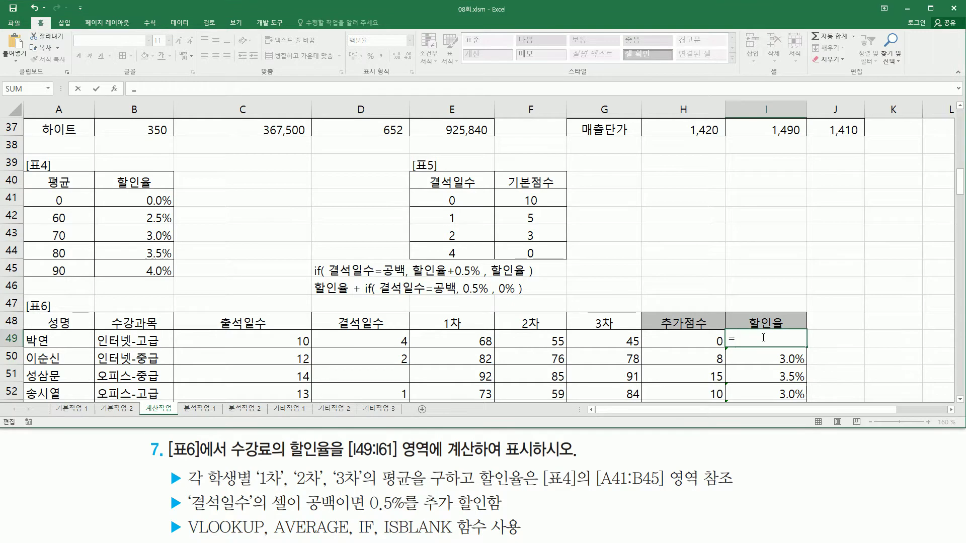
{"action": "type", "text": "if("}
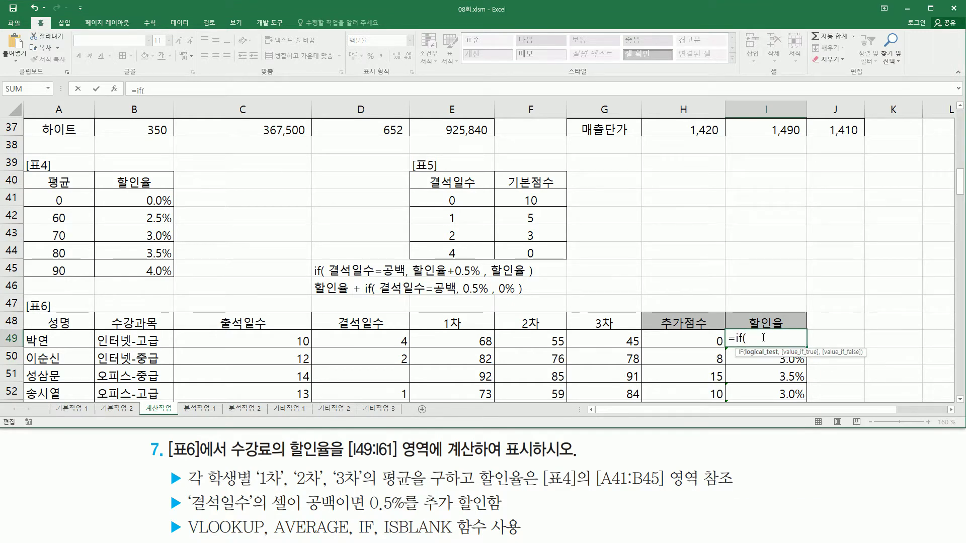
{"action": "left_click", "coordinate": [377, 340]}
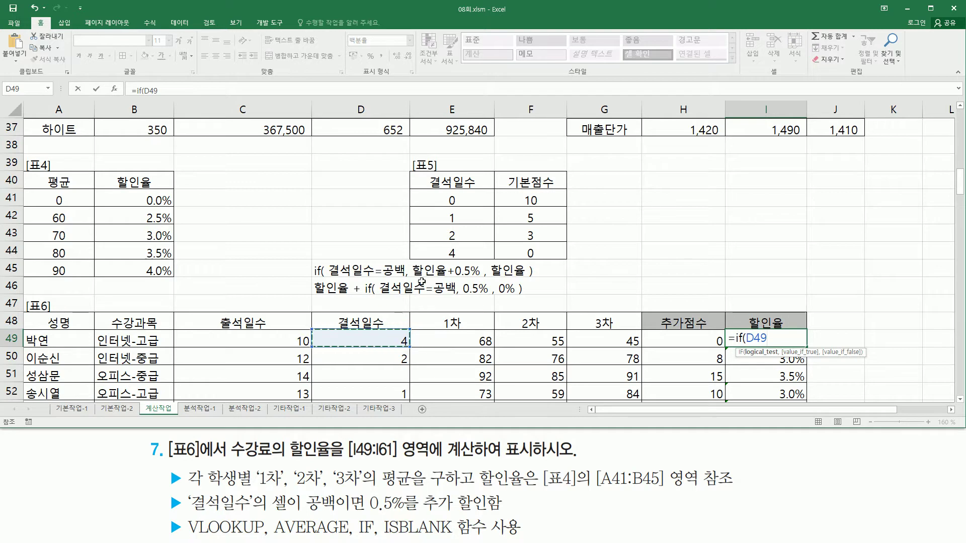
{"action": "left_click", "coordinate": [793, 341]}
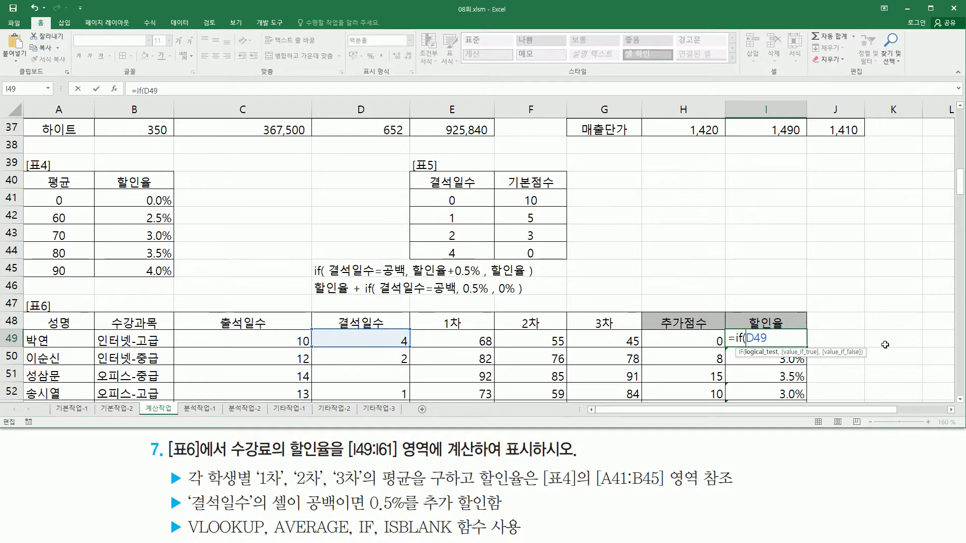
{"action": "type", "text": "is"}
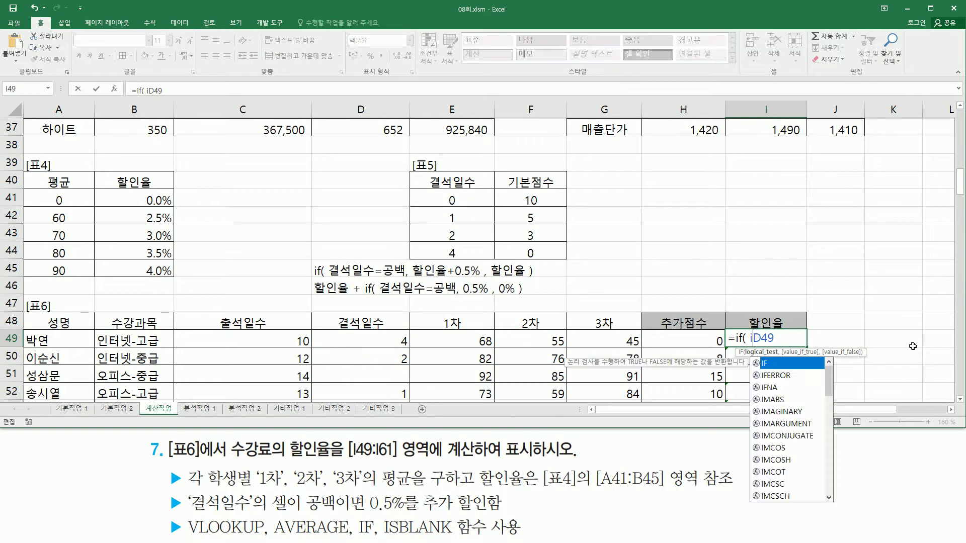
{"action": "key", "text": "Tab"}
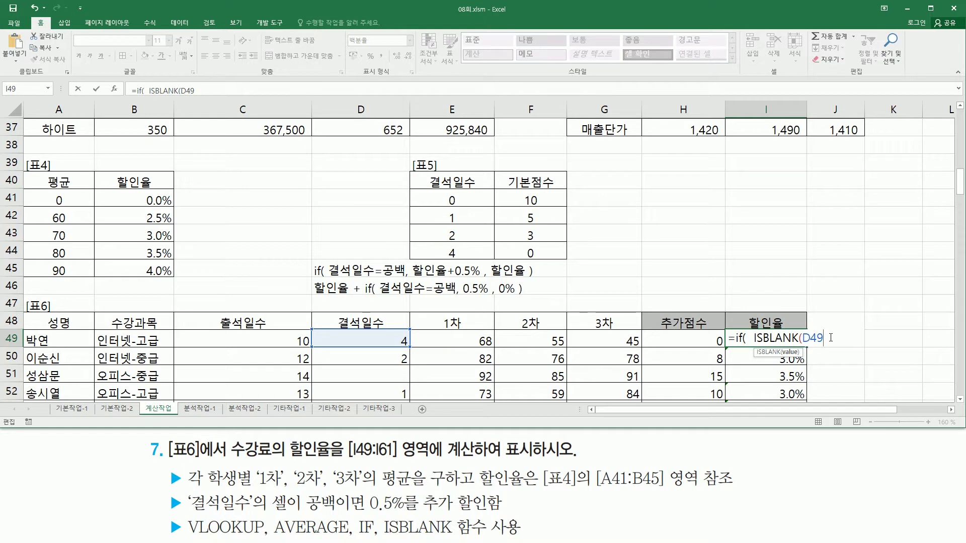
{"action": "type", "text": ")"}
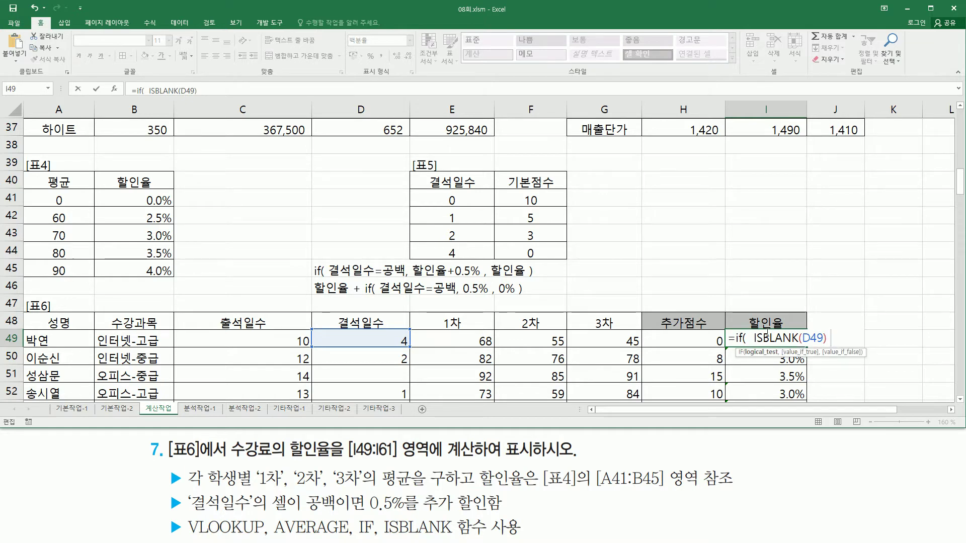
- Complete the IF in I49 with 0.5% when true and 0% when false, and fill it down to I61
{"action": "left_click_drag", "start_coordinate": [755, 338], "coordinate": [834, 336]}
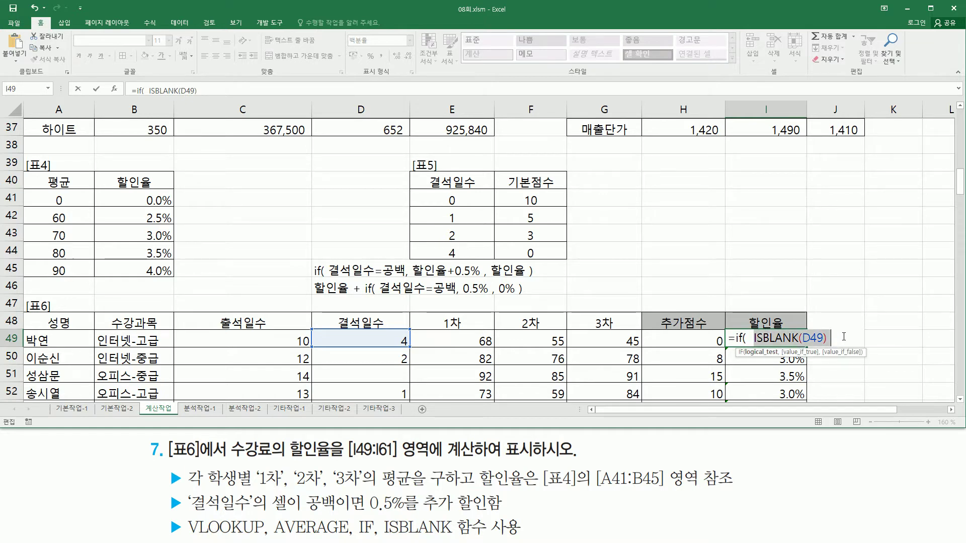
{"action": "left_click", "coordinate": [836, 337]}
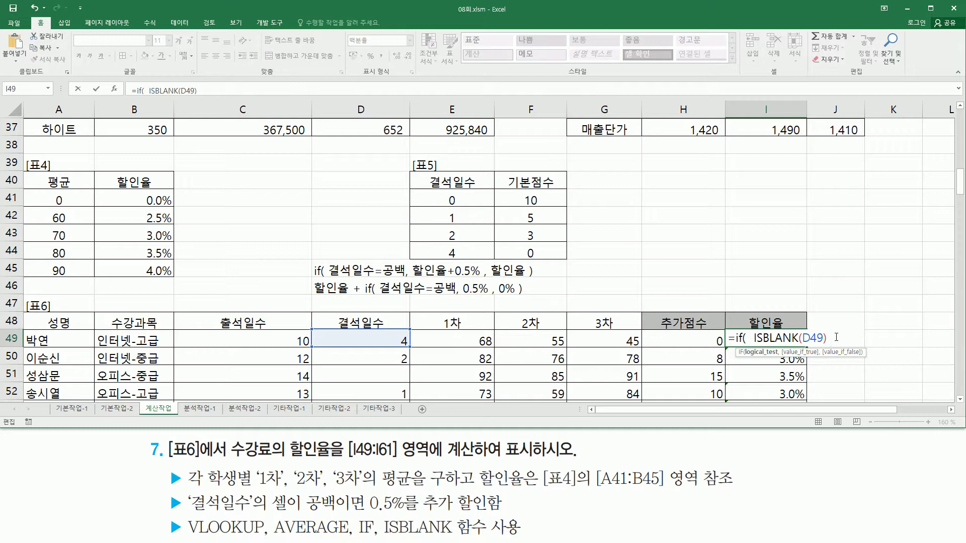
{"action": "type", "text": ", 0.5%,"}
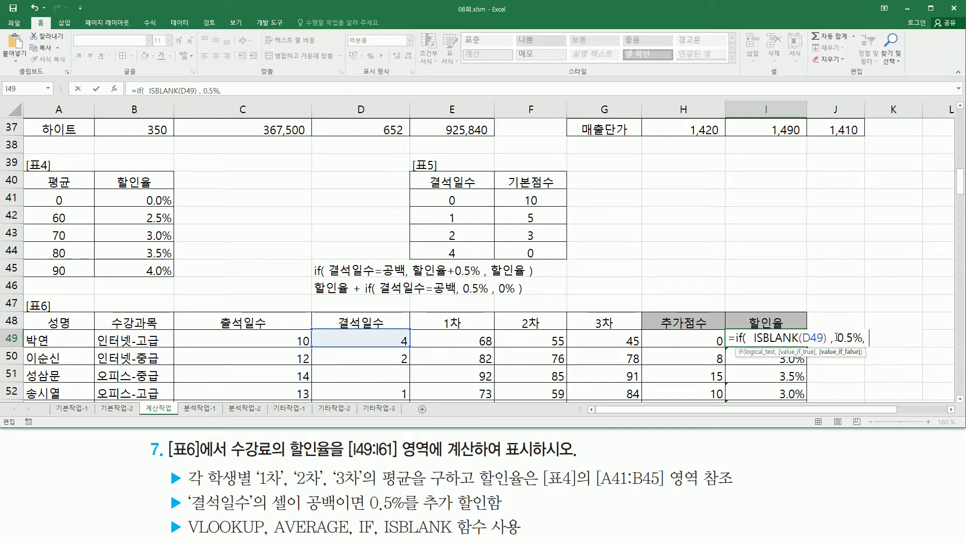
{"action": "type", "text": " 0"}
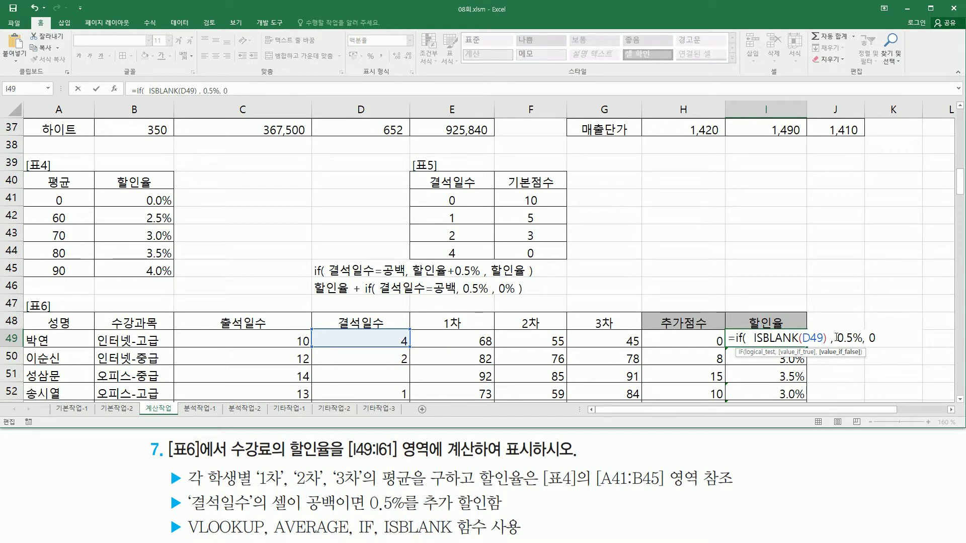
{"action": "type", "text": "% )"}
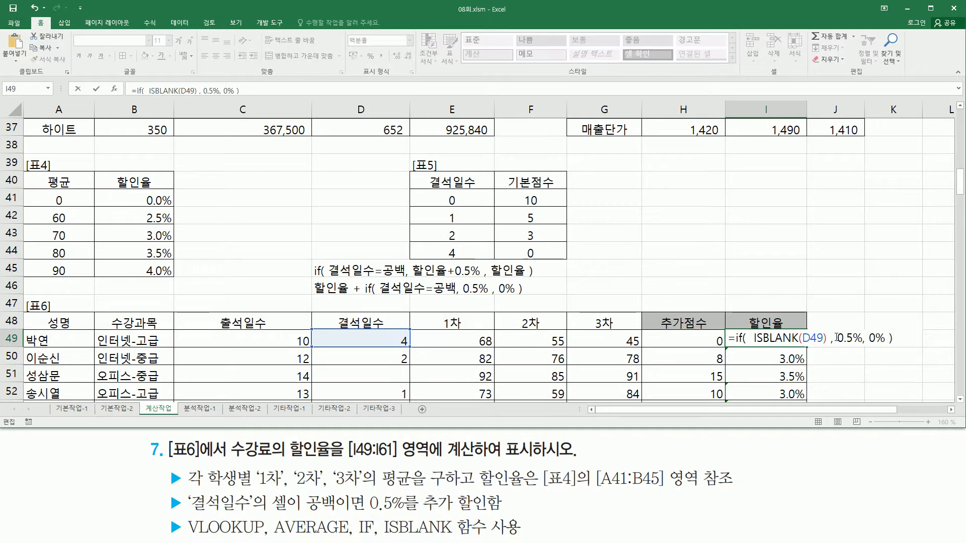
{"action": "key", "text": "Return"}
{"action": "left_click", "coordinate": [746, 342]}
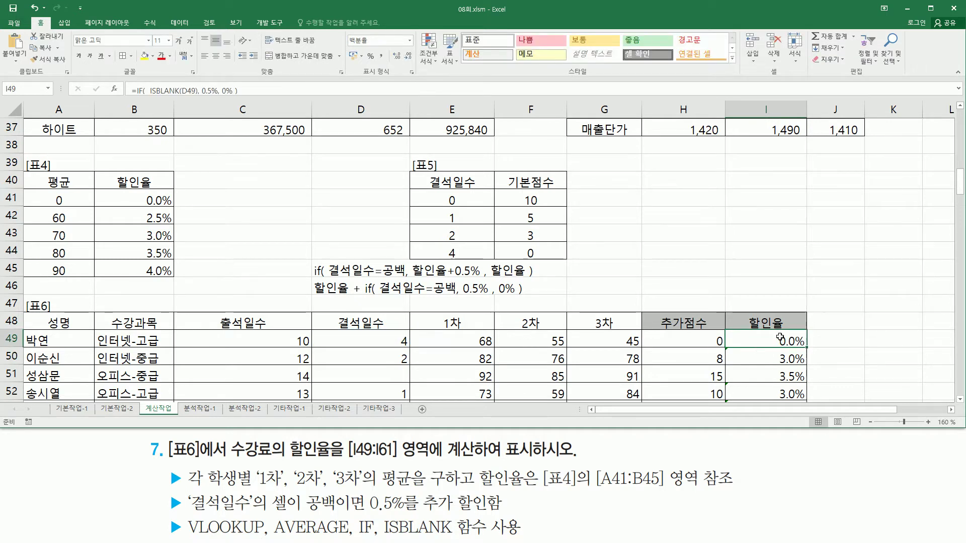
{"action": "left_click_drag", "start_coordinate": [806, 349], "coordinate": [803, 374]}
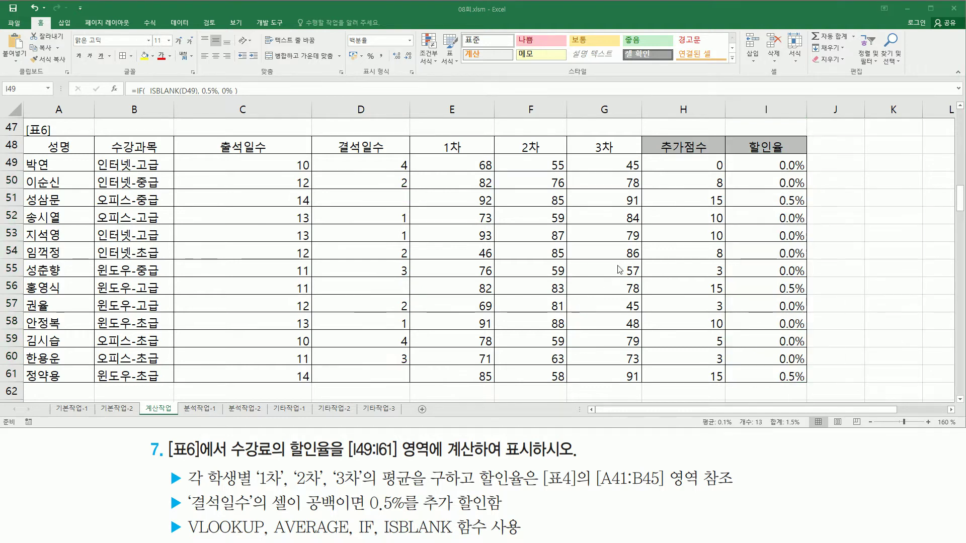
- Compare the if and 할인율 parts of the D46 pattern with the extra discount values in I49:I61
{"action": "left_click", "coordinate": [960, 105]}
{"action": "left_click", "coordinate": [959, 105]}
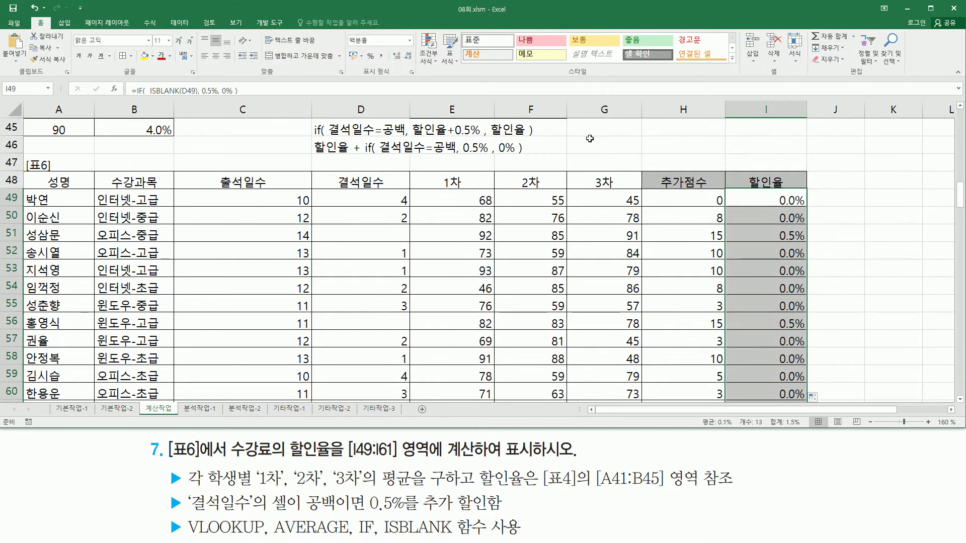
{"action": "left_click_drag", "start_coordinate": [362, 156], "coordinate": [520, 157]}
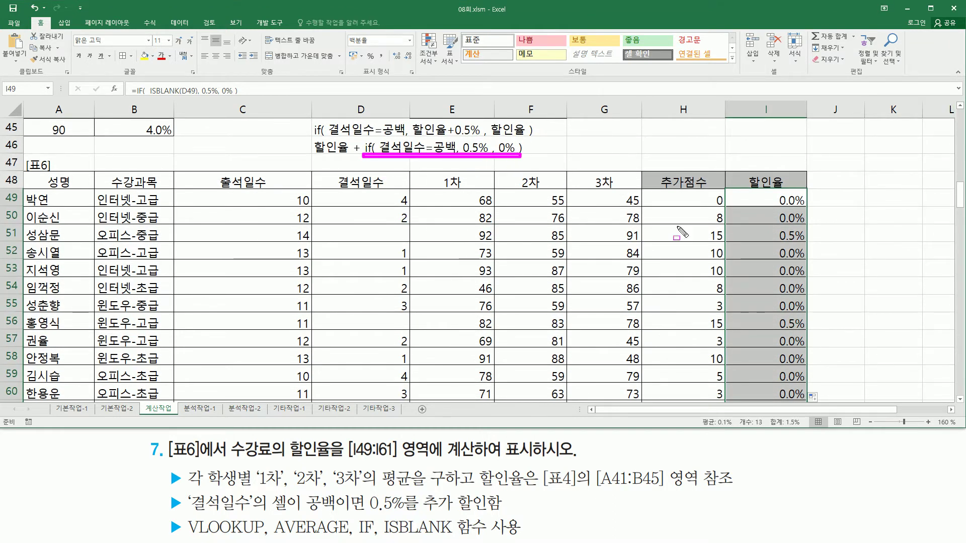
{"action": "left_click_drag", "start_coordinate": [774, 187], "coordinate": [809, 400]}
{"action": "left_click_drag", "start_coordinate": [308, 139], "coordinate": [369, 159]}
{"action": "key", "text": "Escape"}
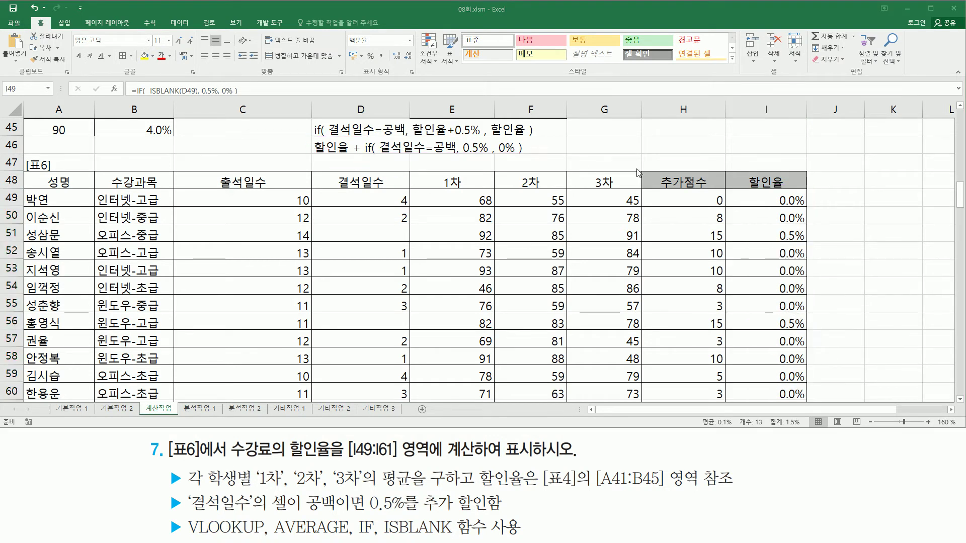
- Insert the cut VLOOKUP( AVERAGE(E49:G49), $A$41:$B$45, 2 ) before the IF in I49 and join the two with a plus sign
{"action": "double_click", "coordinate": [735, 198]}
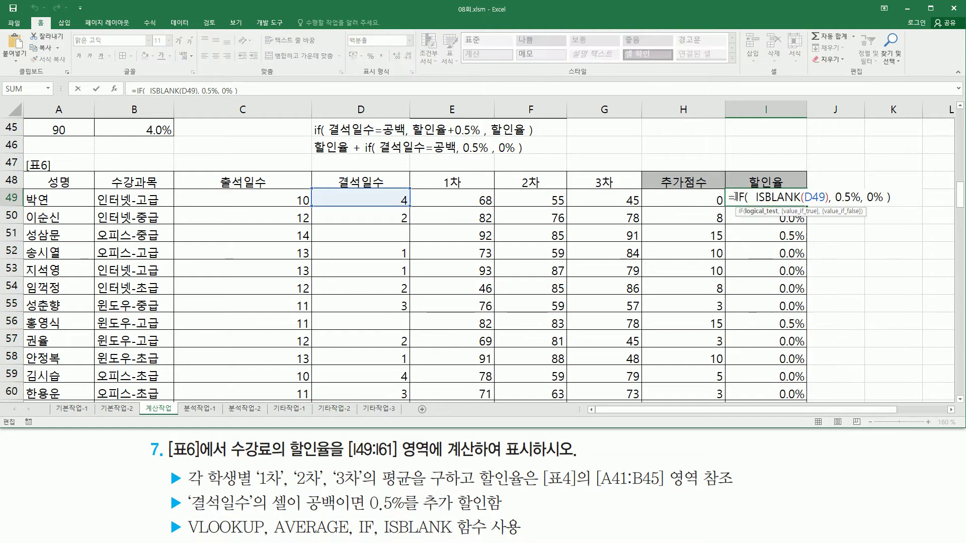
{"action": "left_click", "coordinate": [735, 197]}
{"action": "type", "text": "VLOOKUP( AVERAGE(E49:G49), $A$41:$B$45, 2 )"}
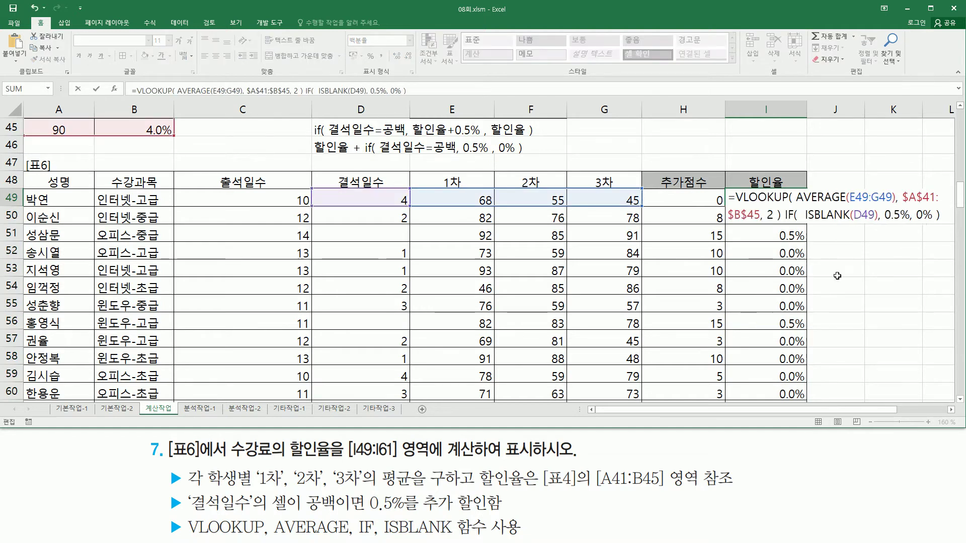
{"action": "key", "text": "shift+Up"}
{"action": "key", "text": "shift+Left"}
{"action": "key", "text": "shift+Left"}
{"action": "key", "text": "shift+Left"}
{"action": "key", "text": "shift+Left"}
{"action": "key", "text": "shift+Left"}
{"action": "key", "text": "shift+Left"}
{"action": "key", "text": "shift+Down"}
{"action": "key", "text": "shift+Right"}
{"action": "key", "text": "shift+Right"}
{"action": "key", "text": "shift+Right"}
{"action": "key", "text": "shift+Right"}
{"action": "key", "text": "shift+Right"}
{"action": "key", "text": "shift+Right"}
{"action": "key", "text": "shift+Right"}
{"action": "key", "text": "shift+Right"}
{"action": "key", "text": "shift+Right"}
{"action": "type", "text": "+"}
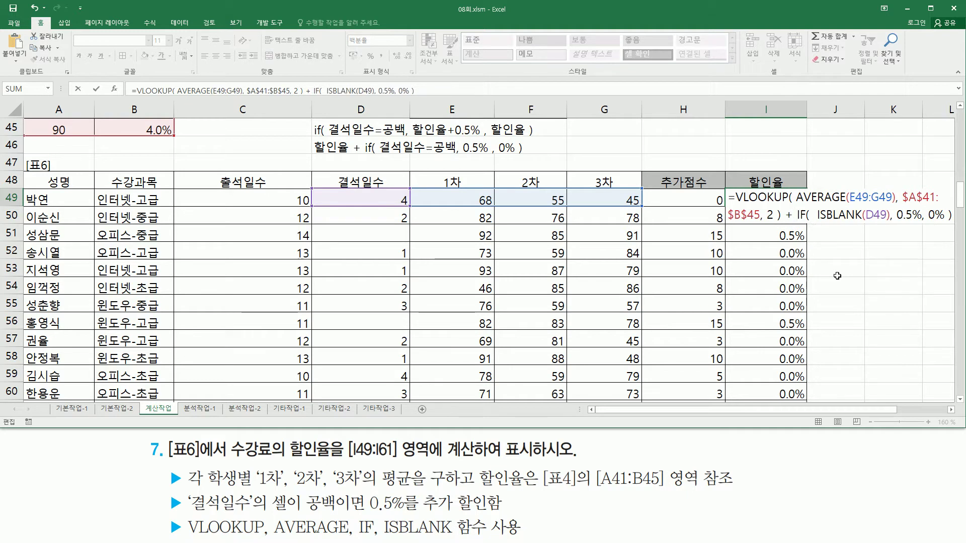
- Confirm the combined VLOOKUP and IF formula in I49 and fill it down to I61
{"action": "key", "text": "Return"}
{"action": "left_click", "coordinate": [802, 201]}
{"action": "left_click_drag", "start_coordinate": [805, 205], "coordinate": [800, 382]}
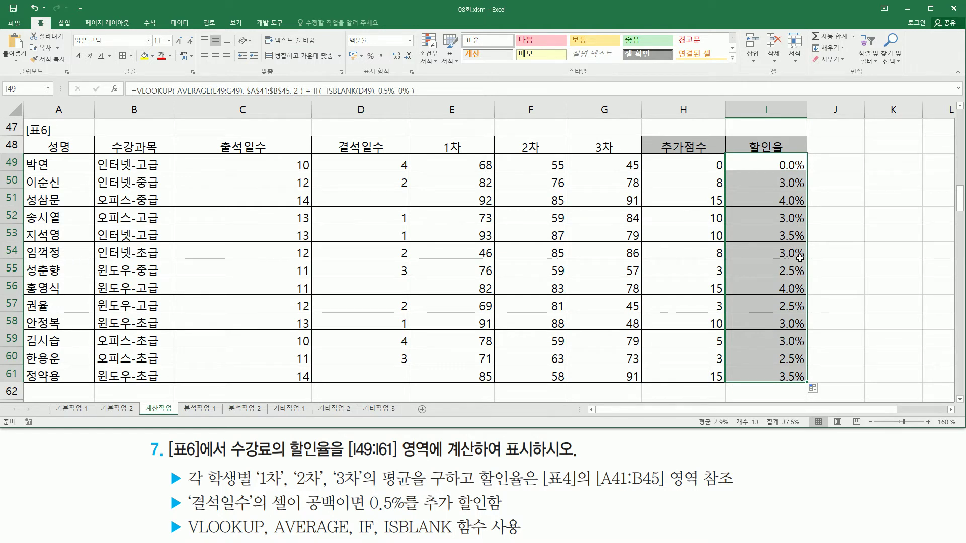
- Record the finished I49 formula as red text in row 46 and shift the notes to C45:C46 and the formula text to E46
{"action": "scroll", "coordinate": [799, 258], "scroll_direction": "up", "scroll_amount": 3}
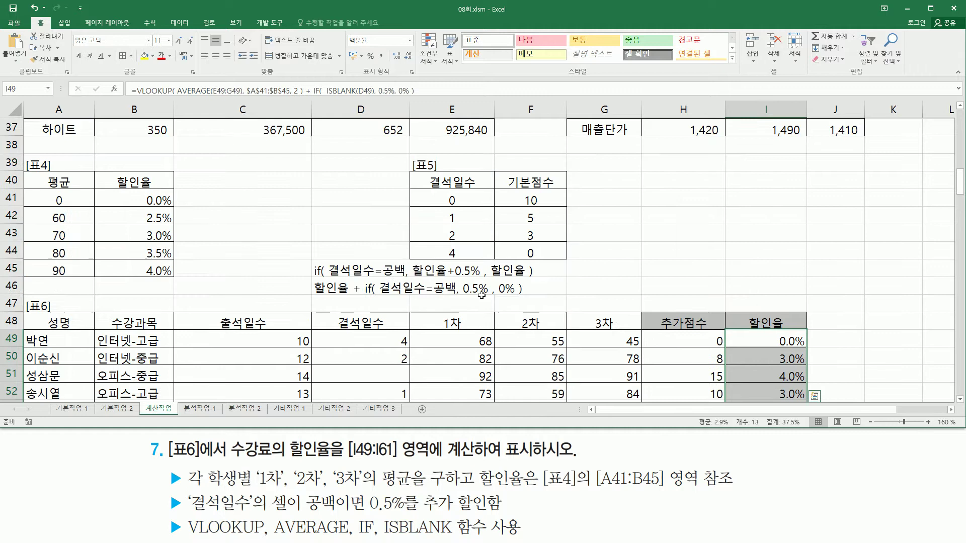
{"action": "left_click", "coordinate": [569, 285]}
{"action": "type", "text": "=VLOOKUP( AVERAGE(E49:G49), $A$41:$B$45, 2 ) + IF(  ISBLANK(D49), 0.5%, 0% )"}
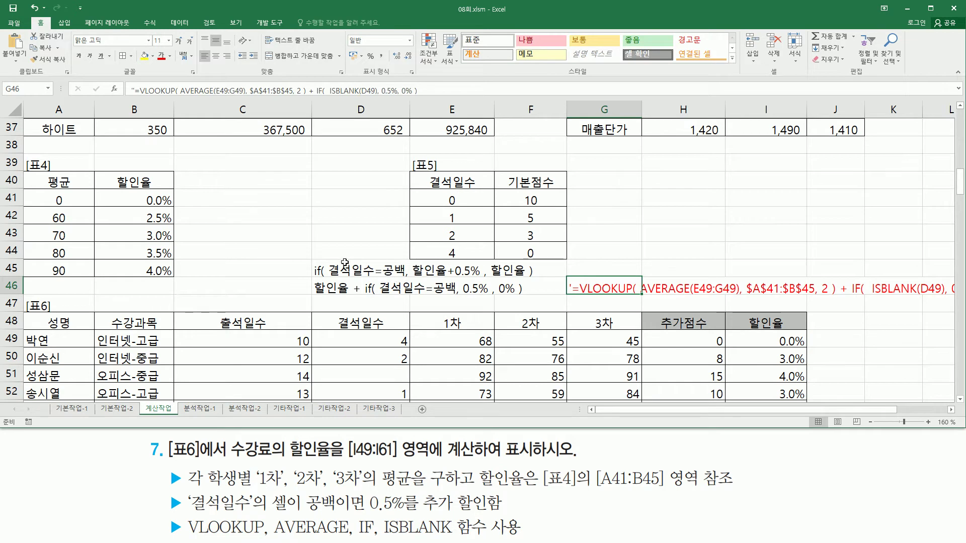
{"action": "left_click_drag", "start_coordinate": [341, 265], "coordinate": [352, 287]}
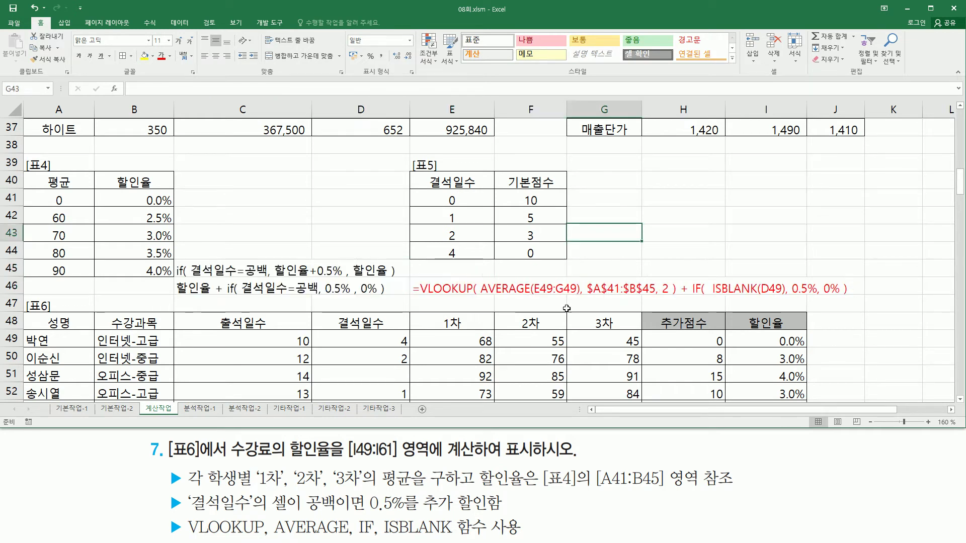
- Compare the recorded formula's VLOOKUP, plus sign and IF(ISBLANK) parts with the if pattern notes in C45:C46
{"action": "left_click_drag", "start_coordinate": [421, 296], "coordinate": [679, 297]}
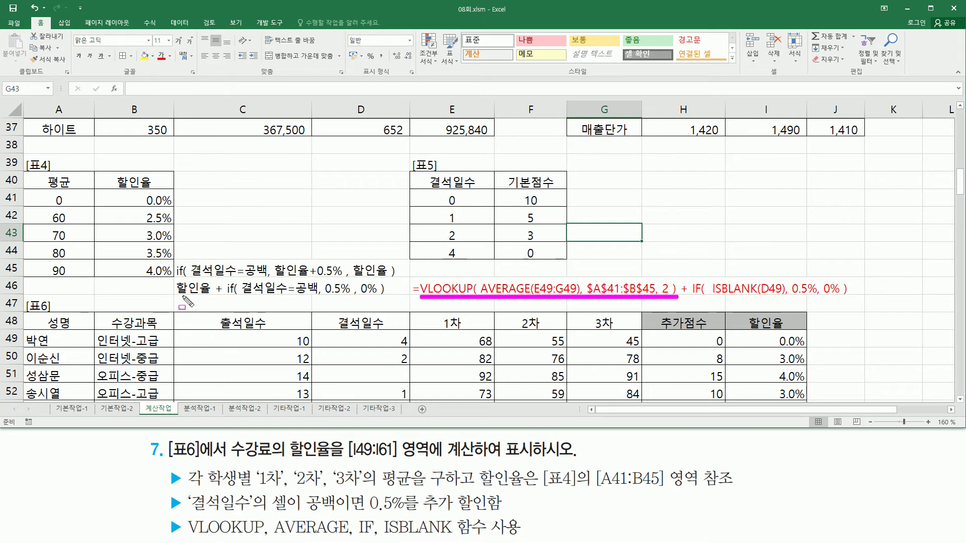
{"action": "mouse_move", "coordinate": [176, 296]}
{"action": "left_mouse_down"}
{"action": "mouse_move", "coordinate": [377, 310]}
{"action": "mouse_move", "coordinate": [391, 301]}
{"action": "left_mouse_up"}
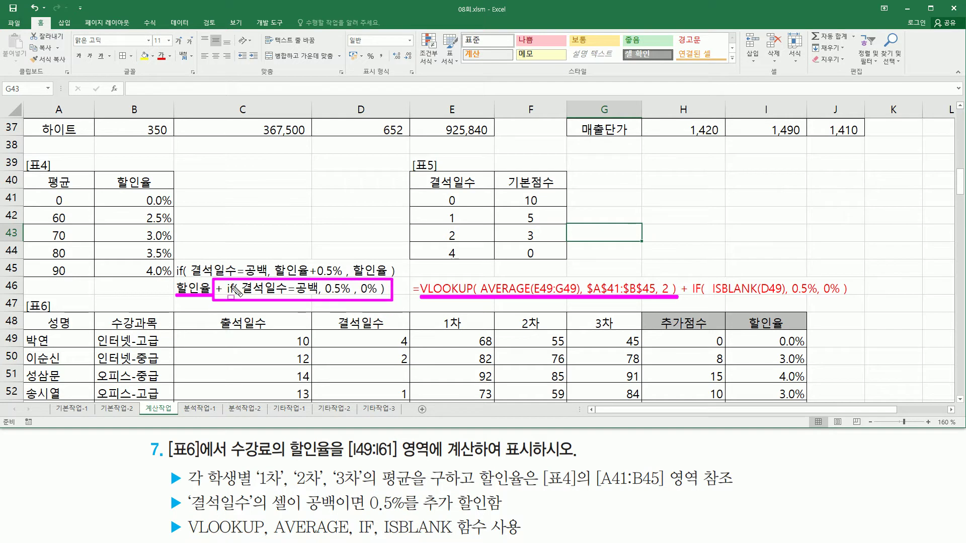
{"action": "mouse_move", "coordinate": [679, 275]}
{"action": "left_mouse_down"}
{"action": "mouse_move", "coordinate": [691, 296]}
{"action": "mouse_move", "coordinate": [815, 297]}
{"action": "left_mouse_up"}
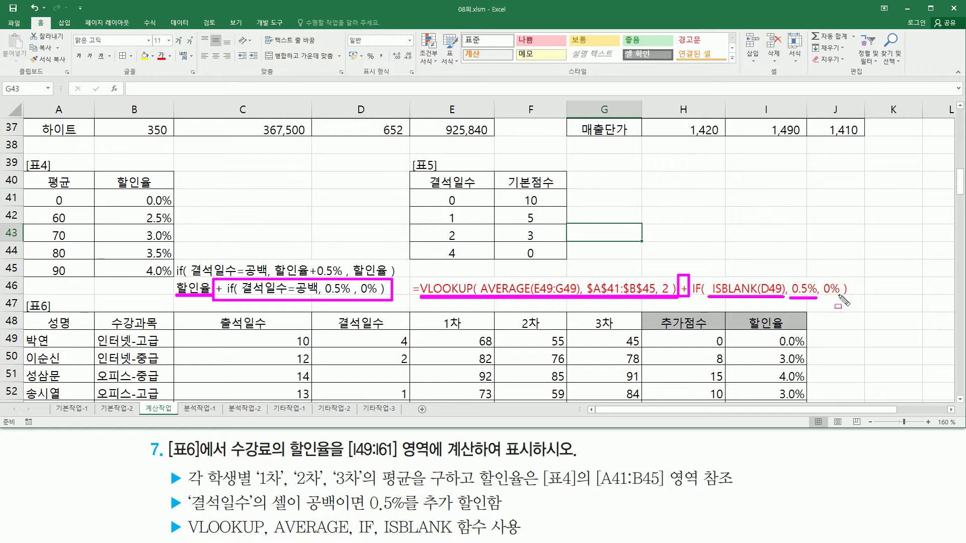
{"action": "left_click_drag", "start_coordinate": [823, 297], "coordinate": [841, 297]}
{"action": "left_click_drag", "start_coordinate": [176, 258], "coordinate": [187, 274]}
{"action": "left_click_drag", "start_coordinate": [245, 280], "coordinate": [400, 278]}
{"action": "key", "text": "Escape"}
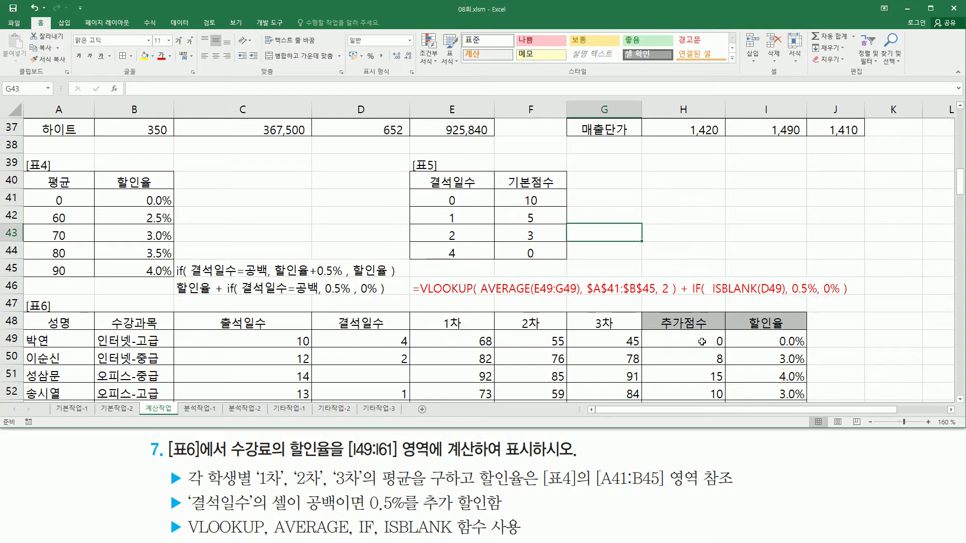
- Clear the existing VLOOKUP and IF formula in I49, keeping only the equals sign
{"action": "double_click", "coordinate": [744, 337]}
{"action": "type", "text": "=VLOOKUP( AVERAGE(E49:G49), $A$41:$B$45, 2 ) + IF(  ISBLANK(D49), 0.5%, 0% )"}
{"action": "left_click_drag", "start_coordinate": [735, 338], "coordinate": [898, 340]}
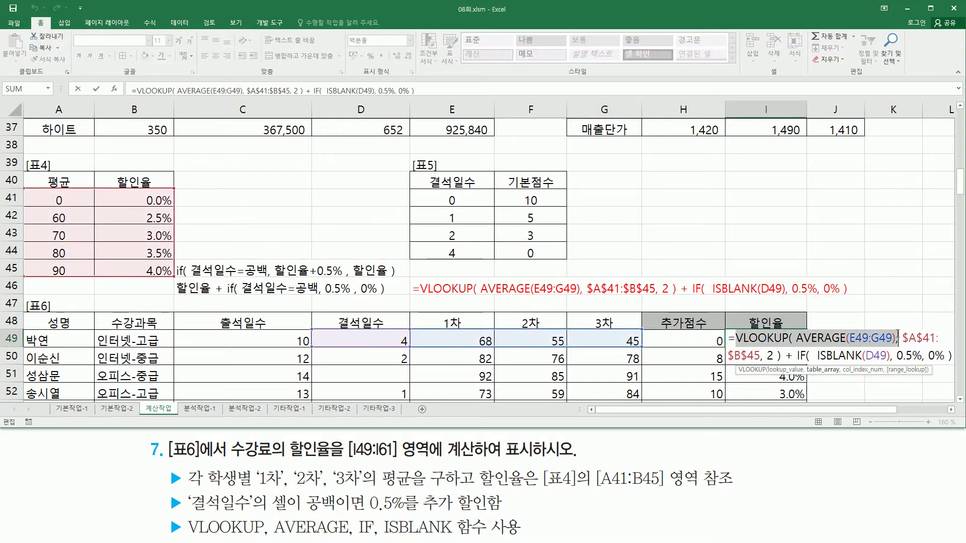
{"action": "key", "text": "Delete"}
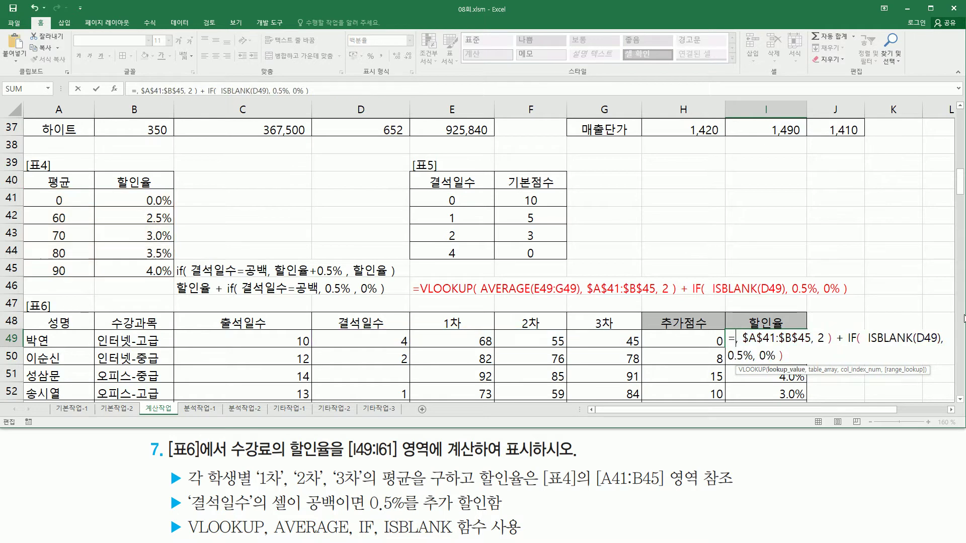
{"action": "key", "text": "Delete"}
{"action": "key", "text": "Delete"}
{"action": "key", "text": "Delete"}
{"action": "key", "text": "Delete"}
{"action": "key", "text": "Delete"}
{"action": "key", "text": "Delete"}
{"action": "key", "text": "Delete"}
{"action": "key", "text": "Delete"}
{"action": "key", "text": "Delete"}
{"action": "key", "text": "Delete"}
{"action": "key", "text": "Delete"}
{"action": "key", "text": "Delete"}
{"action": "key", "text": "Delete"}
{"action": "key", "text": "Delete"}
{"action": "key", "text": "Delete"}
{"action": "key", "text": "Delete"}
{"action": "key", "text": "Delete"}
{"action": "key", "text": "Delete"}
{"action": "key", "text": "Delete"}
{"action": "key", "text": "Delete"}
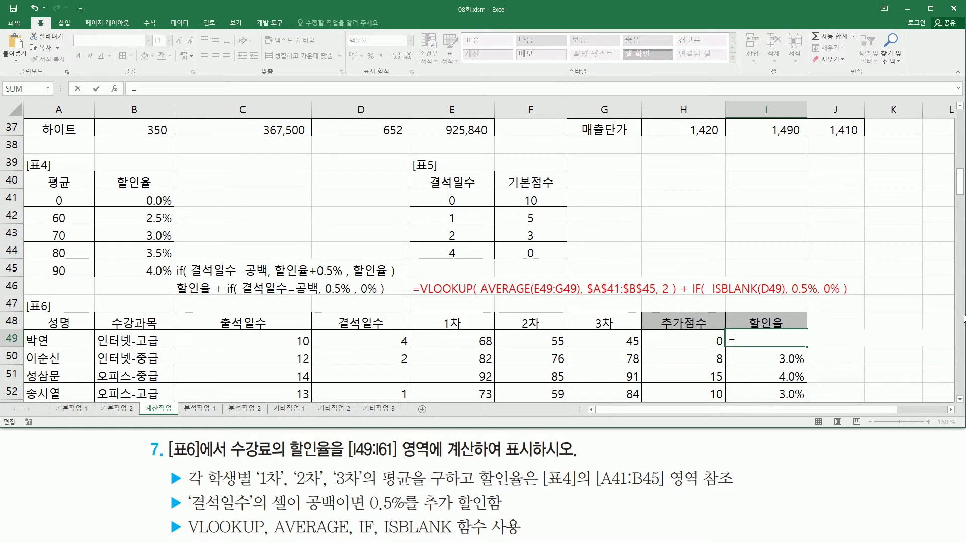
- Begin the new I49 formula with an IF whose logical test is ISBLANK(D49)
{"action": "type", "text": "ifi"}
{"action": "key", "text": "BackSpace"}
{"action": "type", "text": "("}
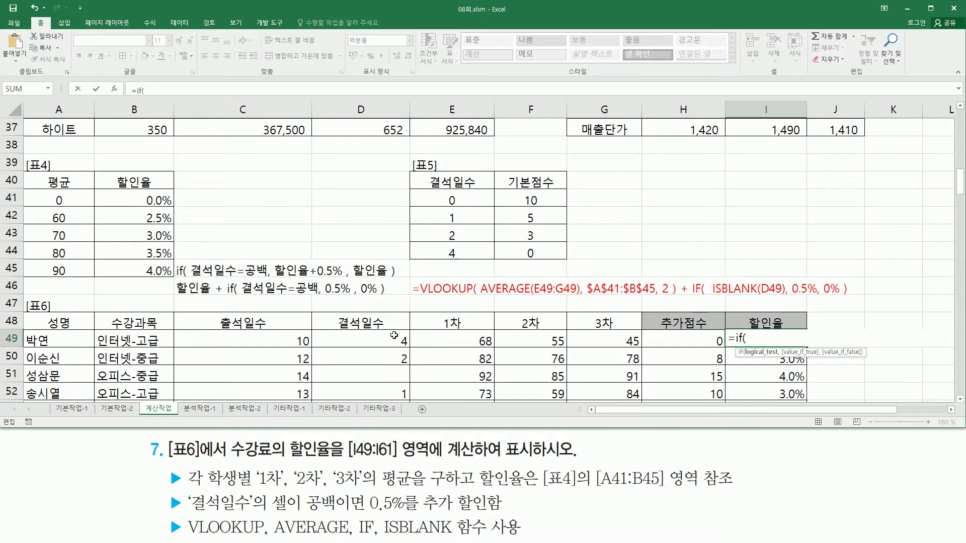
{"action": "left_click_drag", "start_coordinate": [191, 275], "coordinate": [272, 276]}
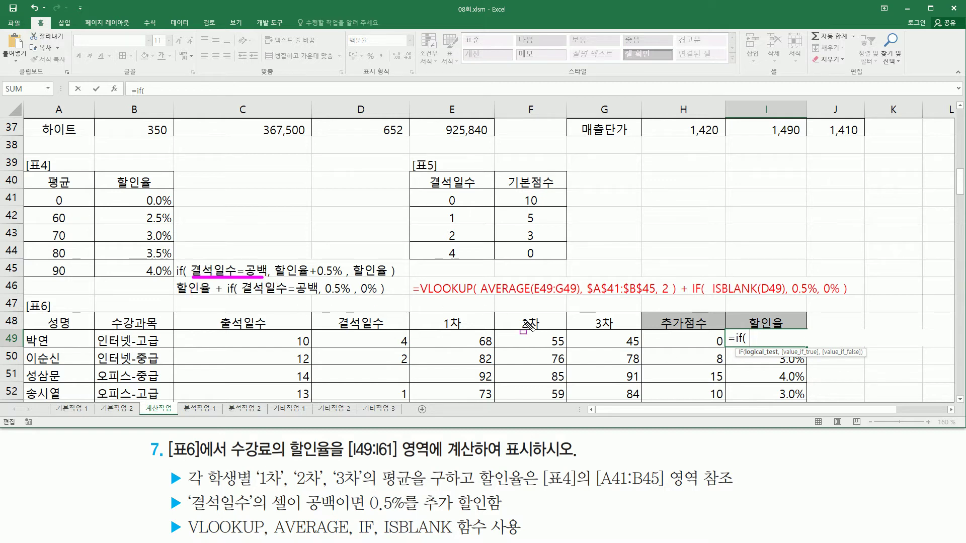
{"action": "key", "text": "Escape"}
{"action": "left_click", "coordinate": [768, 342]}
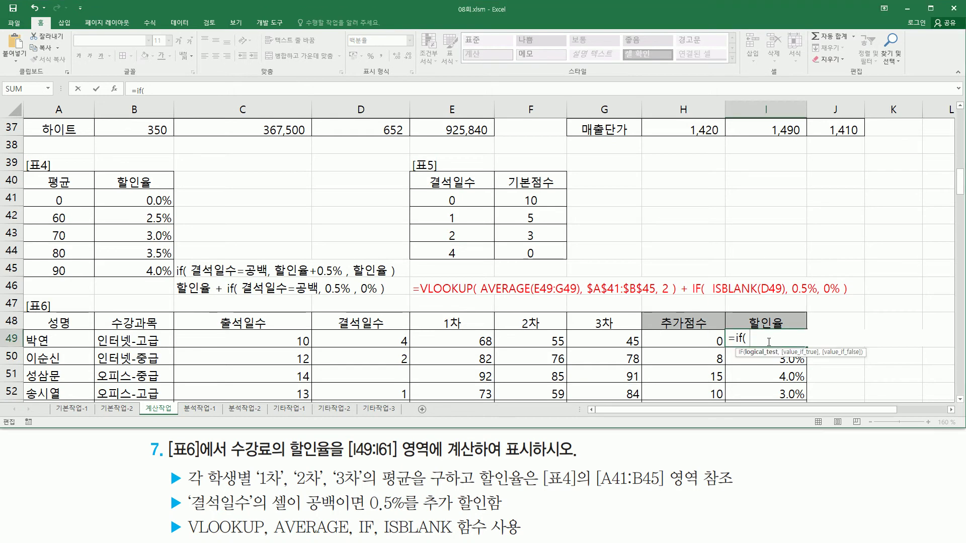
{"action": "type", "text": "is"}
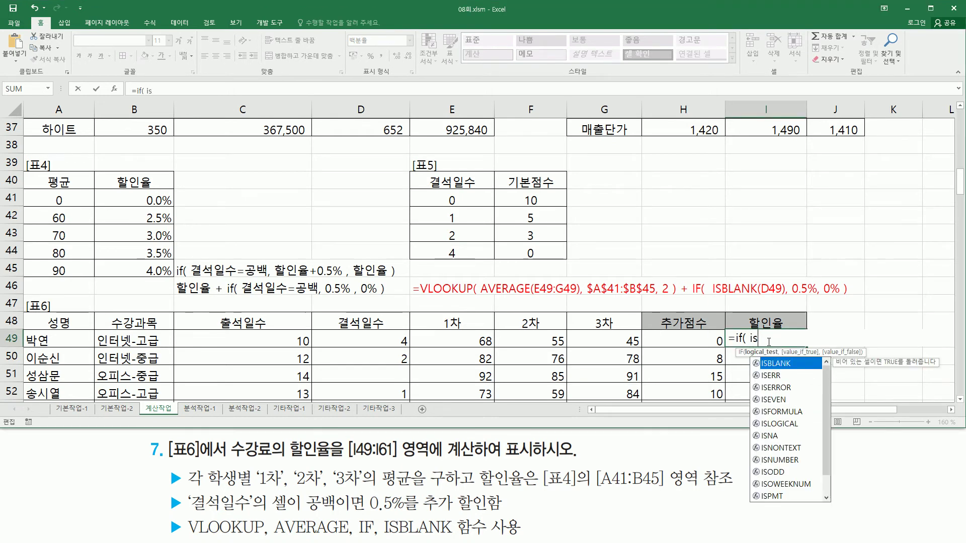
{"action": "key", "text": "Tab"}
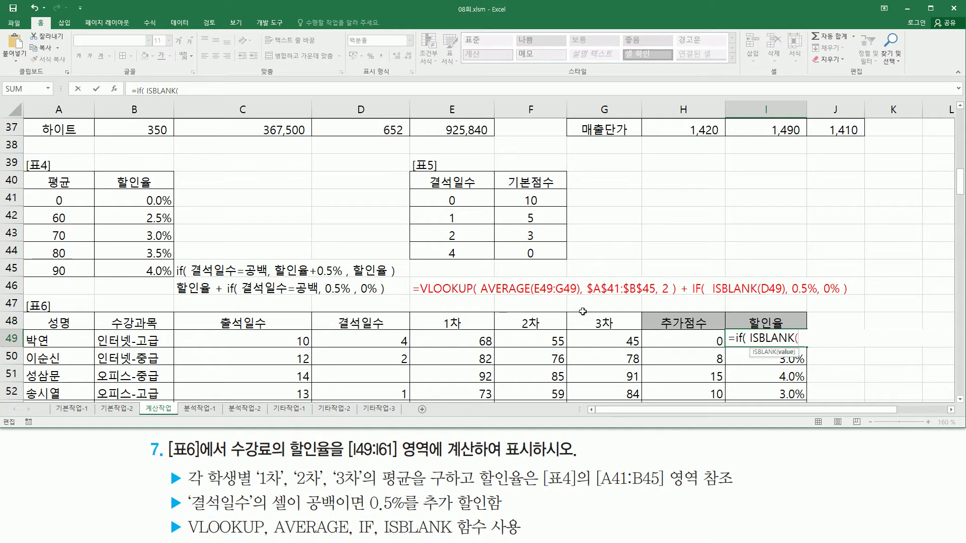
{"action": "left_click", "coordinate": [348, 336]}
{"action": "type", "text": ")"}
{"action": "left_click_drag", "start_coordinate": [753, 346], "coordinate": [823, 346]}
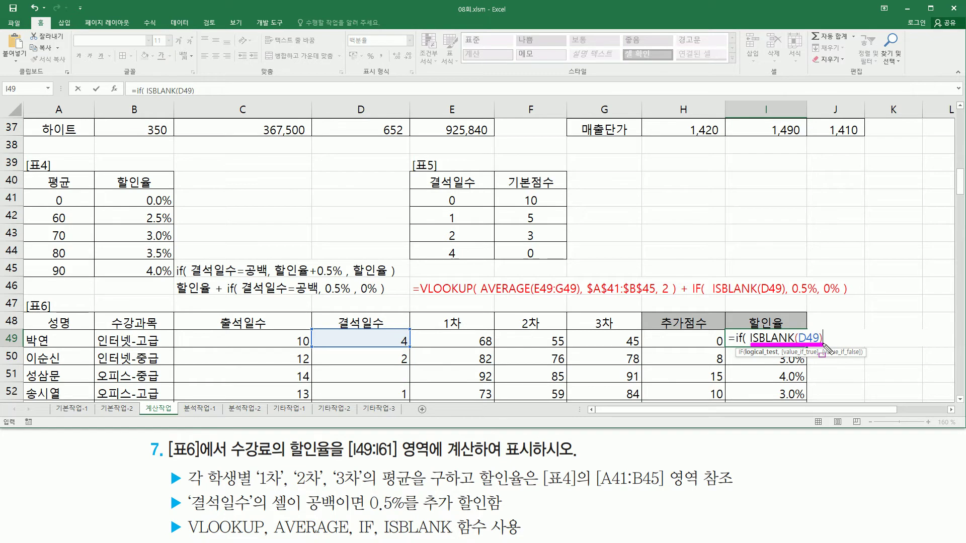
{"action": "key", "text": "Escape"}
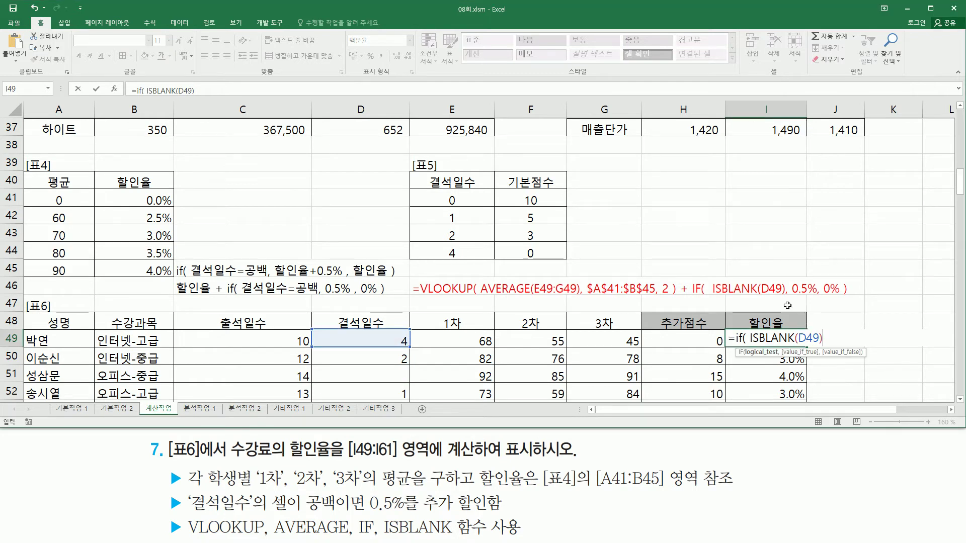
- Complete the IF with VLOOKUP( AVERAGE(E49:G49), $A$41:$B$45, 2 )+0.5% as the true value and the same VLOOKUP alone as the false value
{"action": "type", "text": ","}
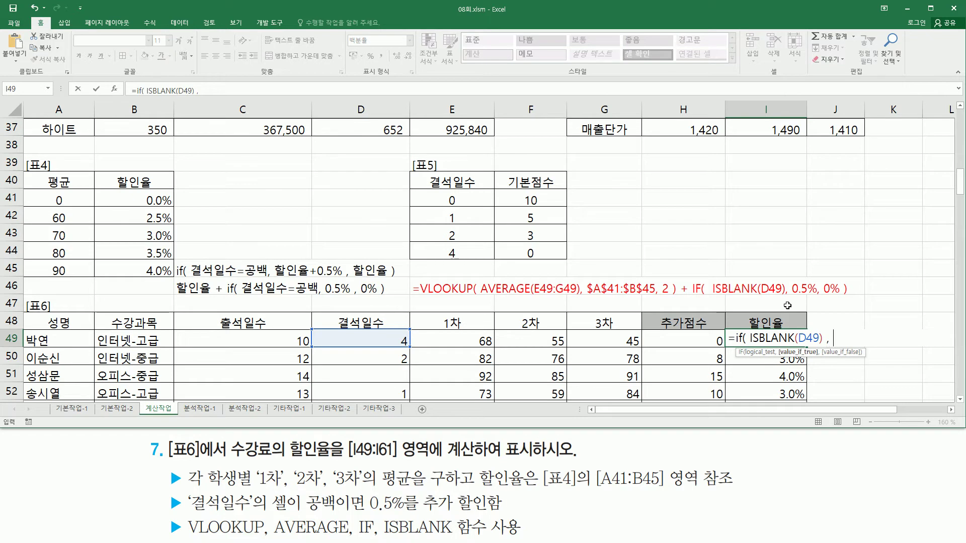
{"action": "left_click_drag", "start_coordinate": [274, 281], "coordinate": [344, 281]}
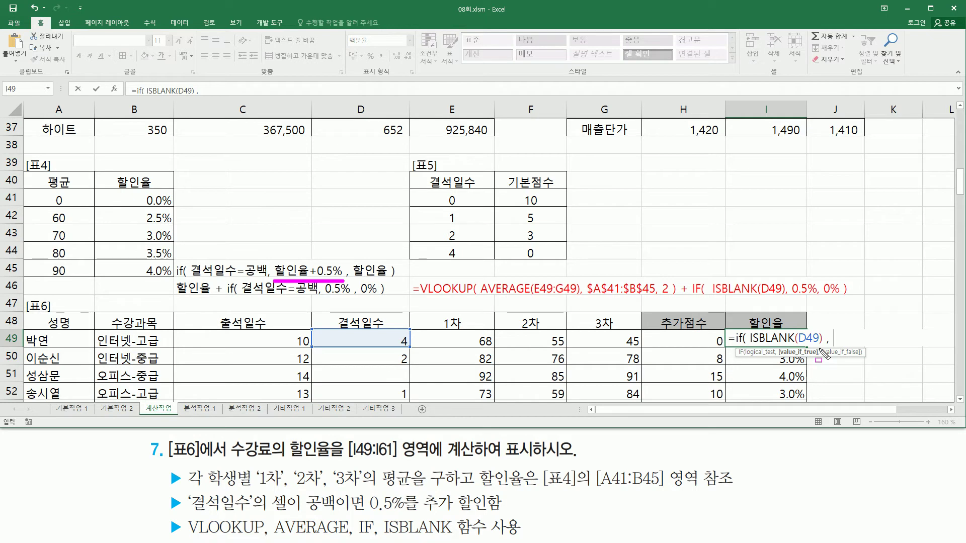
{"action": "key", "text": "Escape"}
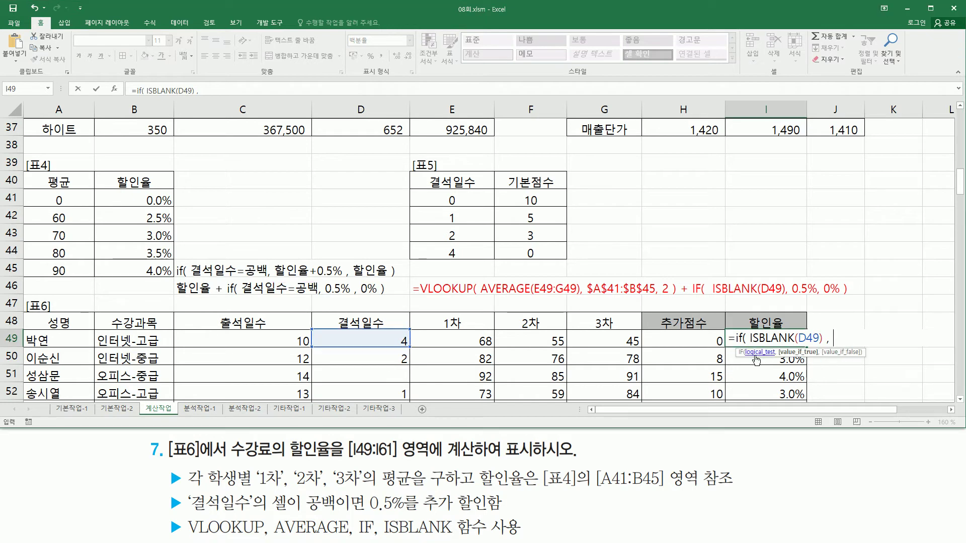
{"action": "type", "text": "VLOOKUP( AVERAGE(E49:G49), $A$41:$B$45, 2 )"}
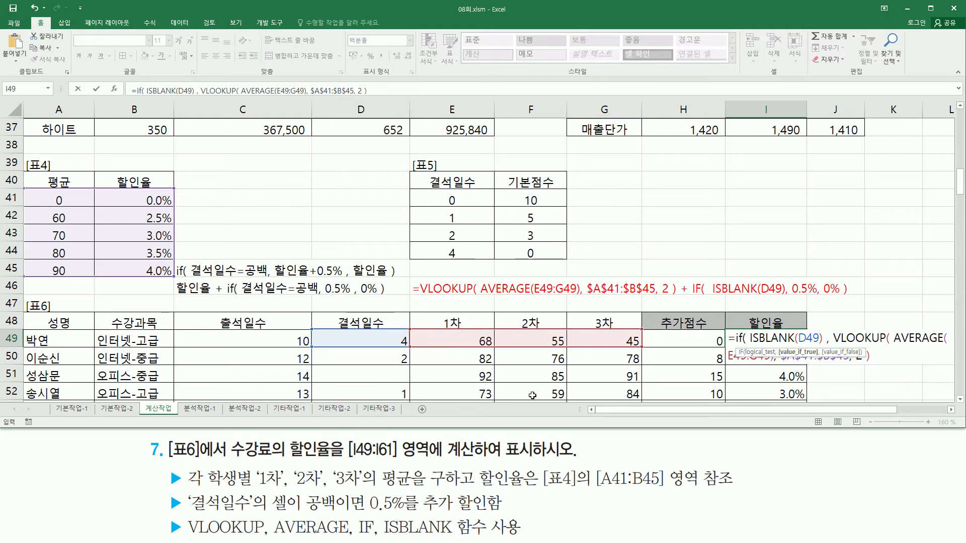
{"action": "type", "text": "+0.5%"}
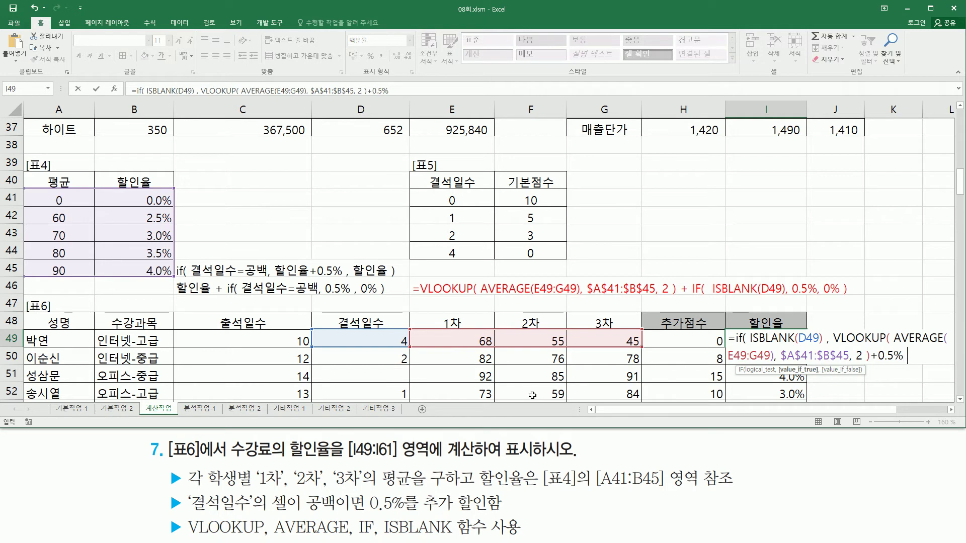
{"action": "type", "text": " ,"}
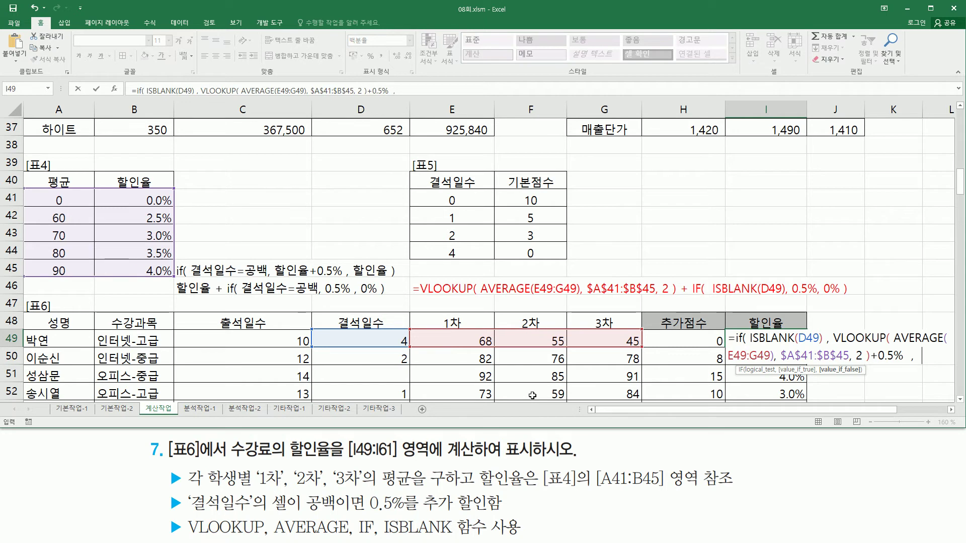
{"action": "type", "text": "VLOOKUP( AVERAGE(E49:G49), $A$41:$B$45, 2 )"}
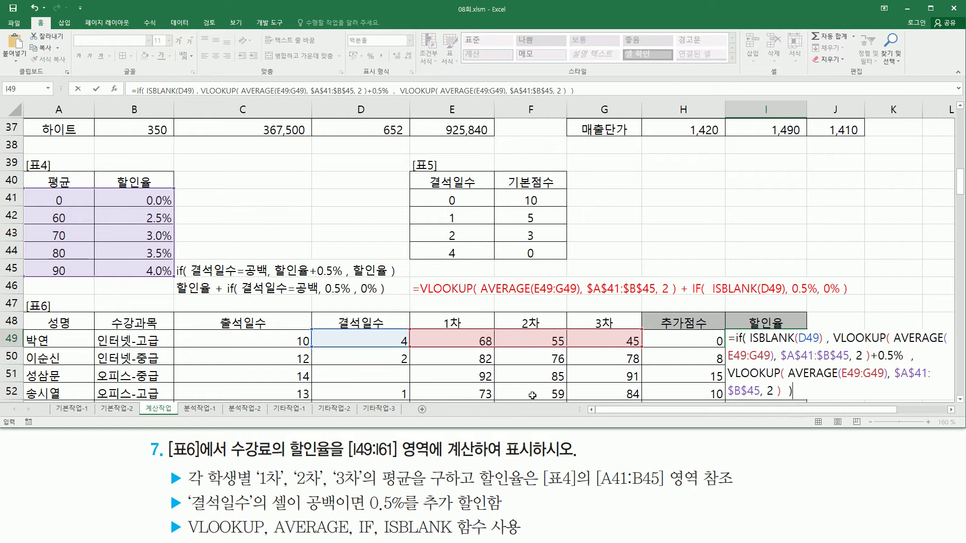
{"action": "key", "text": "Return"}
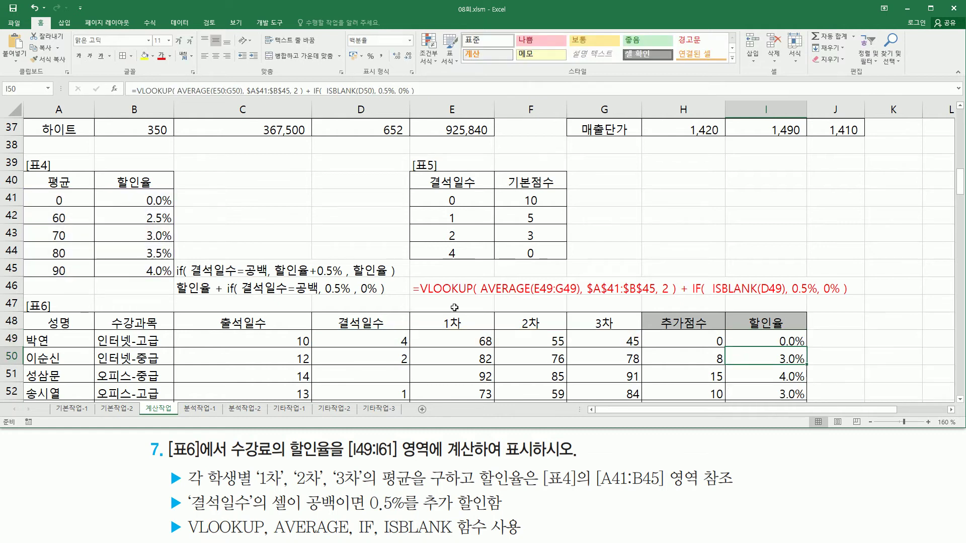
- Fill the IF version of the discount rate formula from I49 down to I61
{"action": "left_click", "coordinate": [790, 338]}
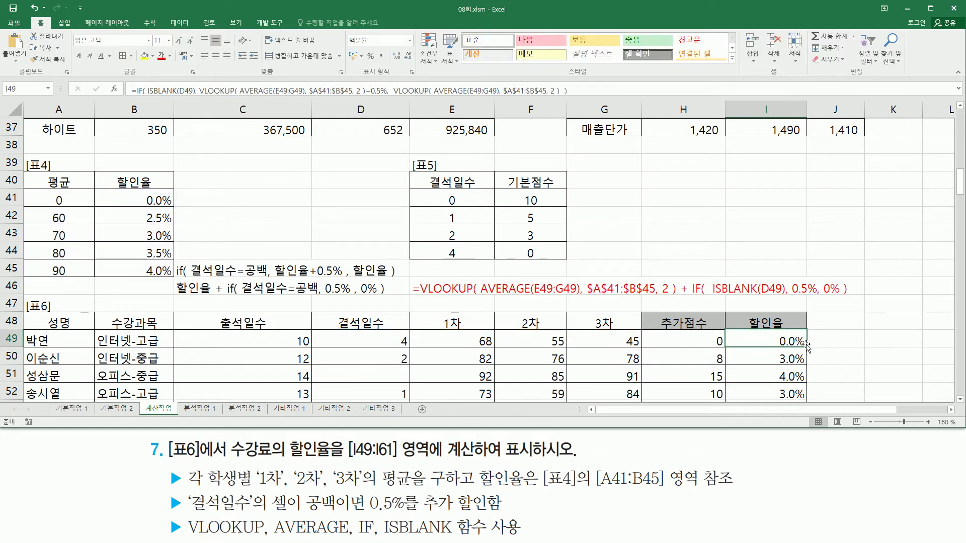
{"action": "double_click", "coordinate": [806, 347]}
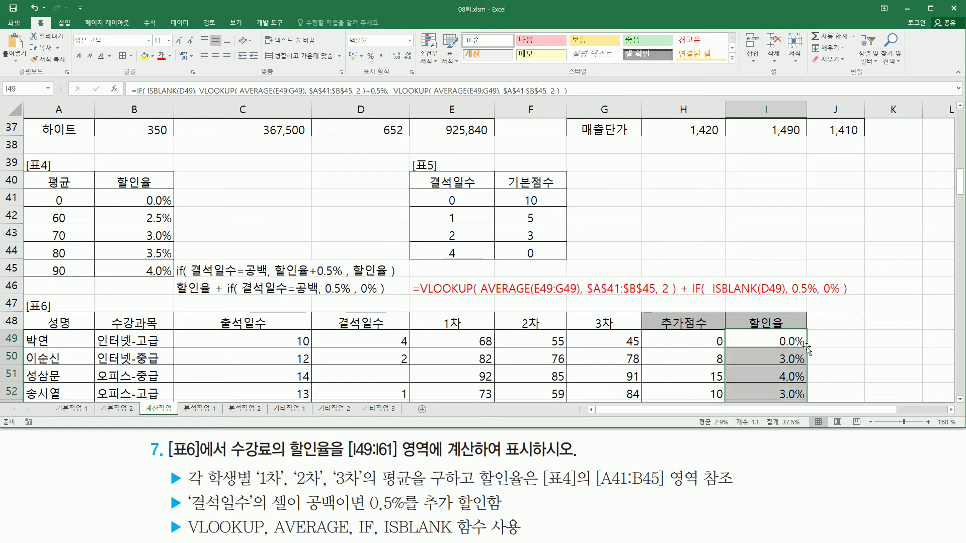
{"action": "scroll", "coordinate": [806, 347], "scroll_direction": "down", "scroll_amount": 7}
{"action": "scroll", "coordinate": [785, 171], "scroll_direction": "up", "scroll_amount": 3}
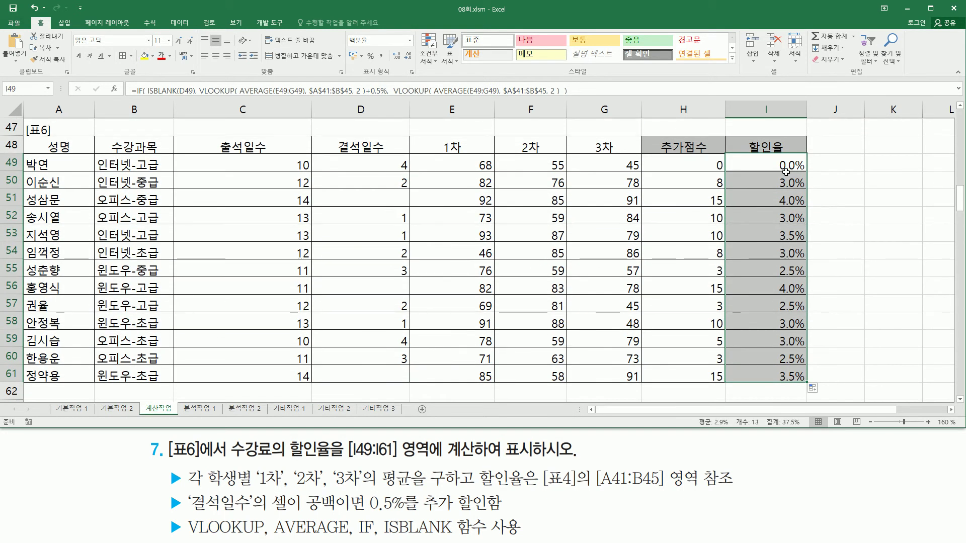
- Record the I49 formula as text in E45, beside the first if pattern note
{"action": "scroll", "coordinate": [604, 226], "scroll_direction": "up", "scroll_amount": 3}
{"action": "left_click", "coordinate": [424, 267]}
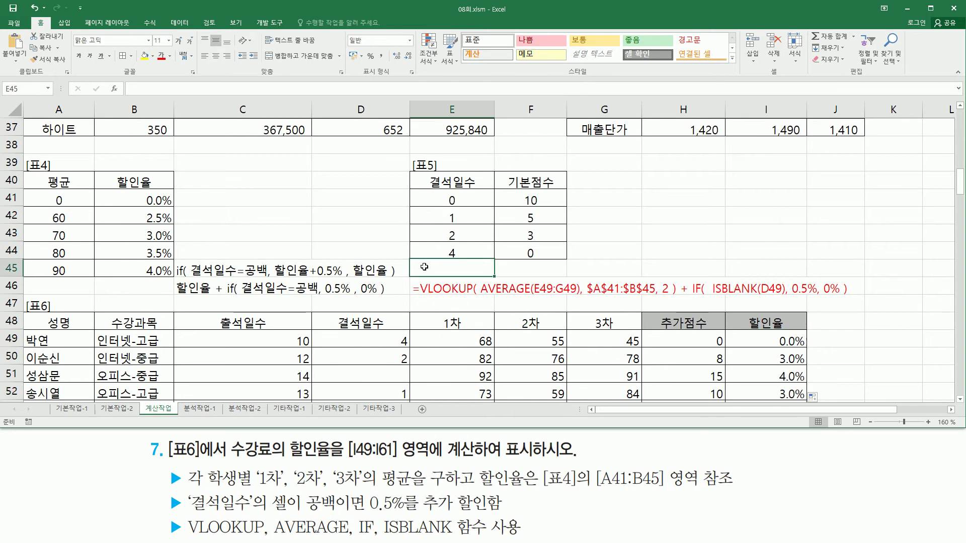
{"action": "type", "text": "'"}
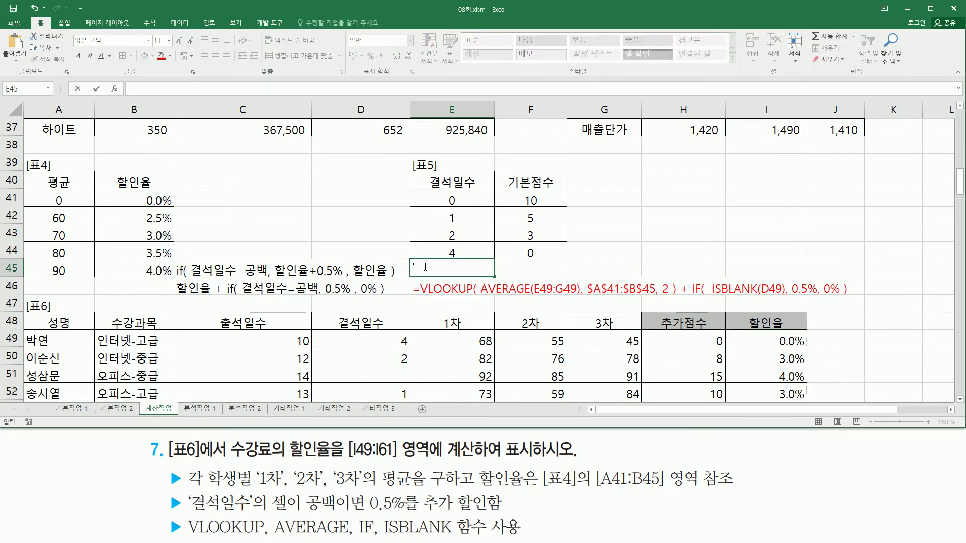
{"action": "type", "text": "=IF( ISBLANK(D49), VLOOKUP( AVERAGE(E49:G49), $A$41:$B$45, 2 )+0.5%,  VLOOKUP( AVERAGE(E49:G49), $A$41:$B$45, 2 ) )"}
{"action": "key", "text": "ctrl+Return"}
{"action": "left_click", "coordinate": [951, 410]}
{"action": "left_click", "coordinate": [950, 409]}
{"action": "left_click", "coordinate": [483, 215]}
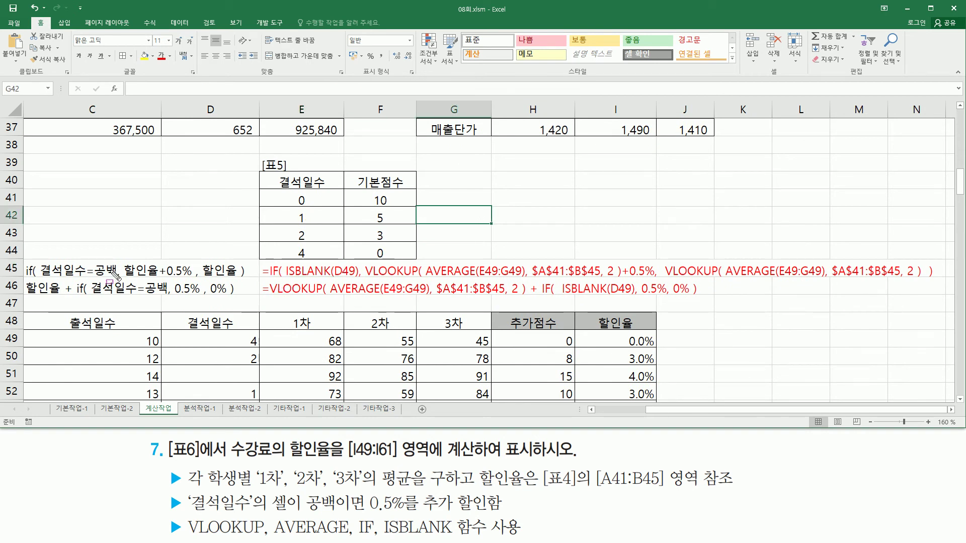
- Compare the ISBLANK test and both VLOOKUP parts recorded in E45 with the C45 note and the alternative formula in E46
{"action": "left_click_drag", "start_coordinate": [44, 277], "coordinate": [112, 276]}
{"action": "mouse_move", "coordinate": [284, 280]}
{"action": "left_mouse_down"}
{"action": "mouse_move", "coordinate": [293, 288]}
{"action": "mouse_move", "coordinate": [364, 290]}
{"action": "mouse_move", "coordinate": [358, 251]}
{"action": "left_mouse_up"}
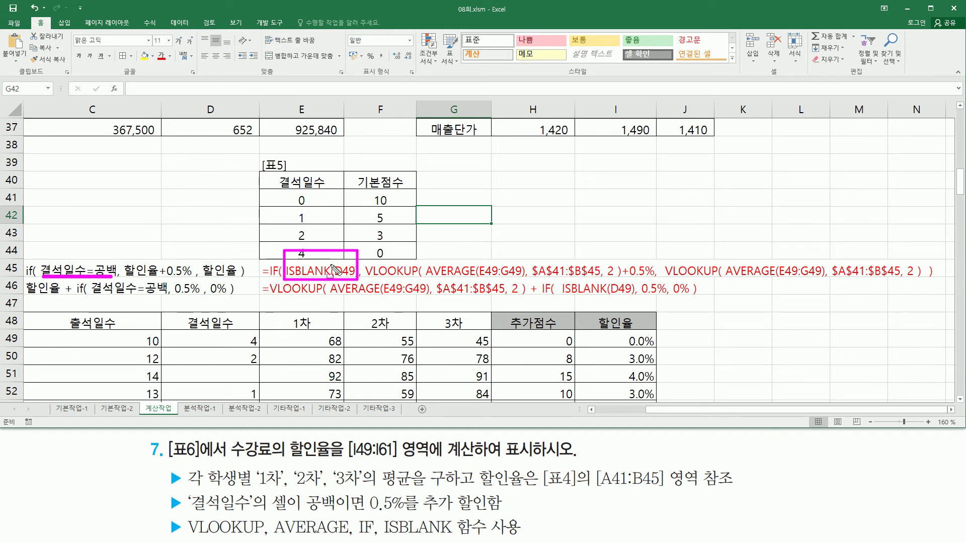
{"action": "left_click_drag", "start_coordinate": [365, 283], "coordinate": [923, 282]}
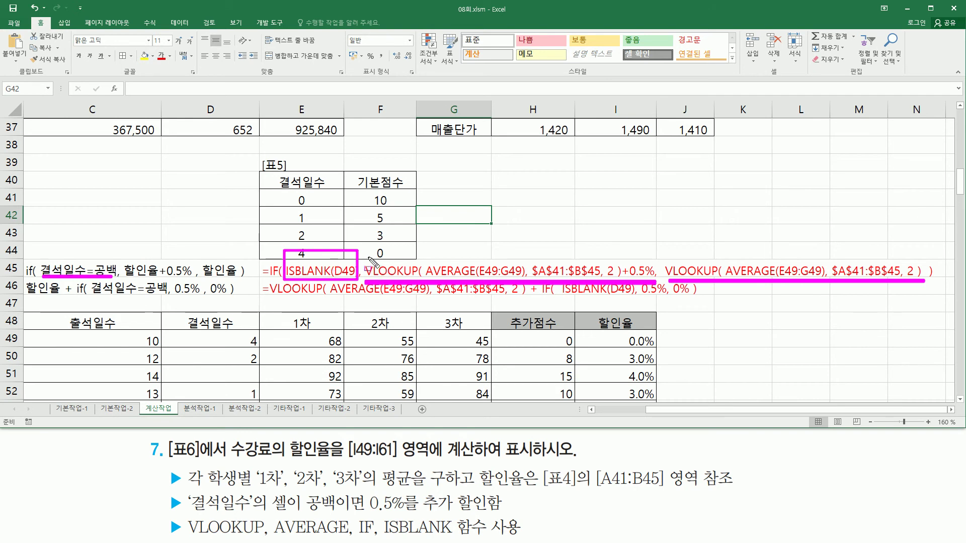
{"action": "mouse_move", "coordinate": [367, 259]}
{"action": "left_mouse_down"}
{"action": "mouse_move", "coordinate": [615, 256]}
{"action": "mouse_move", "coordinate": [623, 282]}
{"action": "left_mouse_up"}
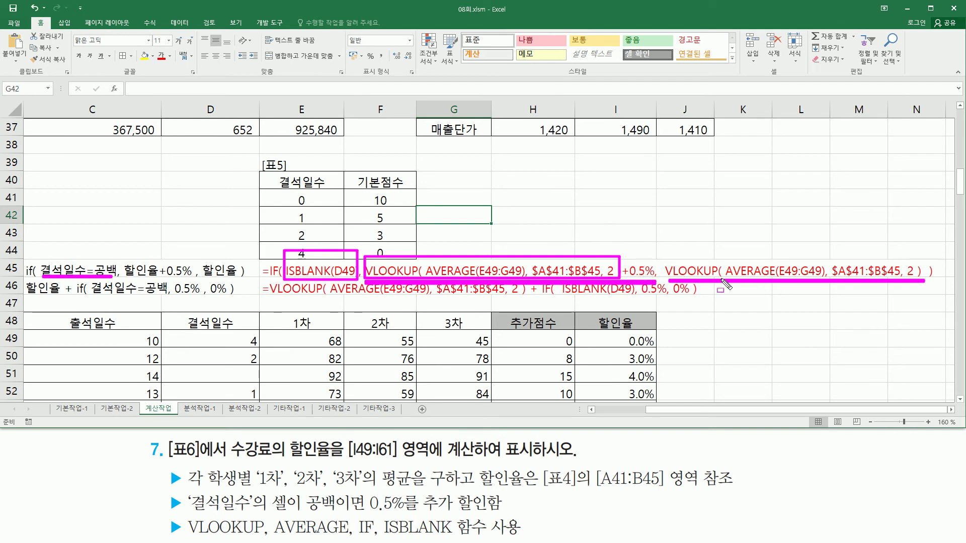
{"action": "mouse_move", "coordinate": [665, 260]}
{"action": "left_mouse_down"}
{"action": "mouse_move", "coordinate": [804, 256]}
{"action": "mouse_move", "coordinate": [923, 269]}
{"action": "mouse_move", "coordinate": [926, 280]}
{"action": "left_mouse_up"}
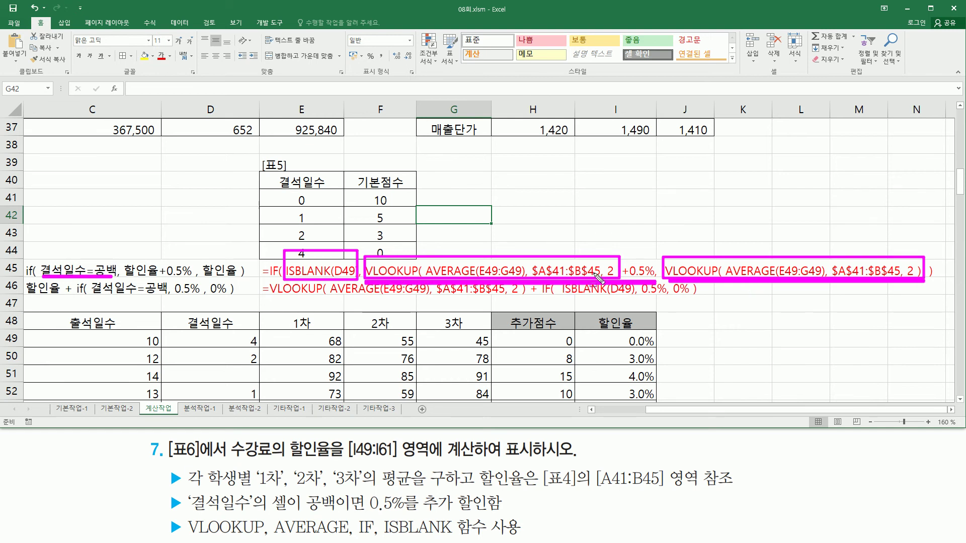
{"action": "key", "text": "Escape"}
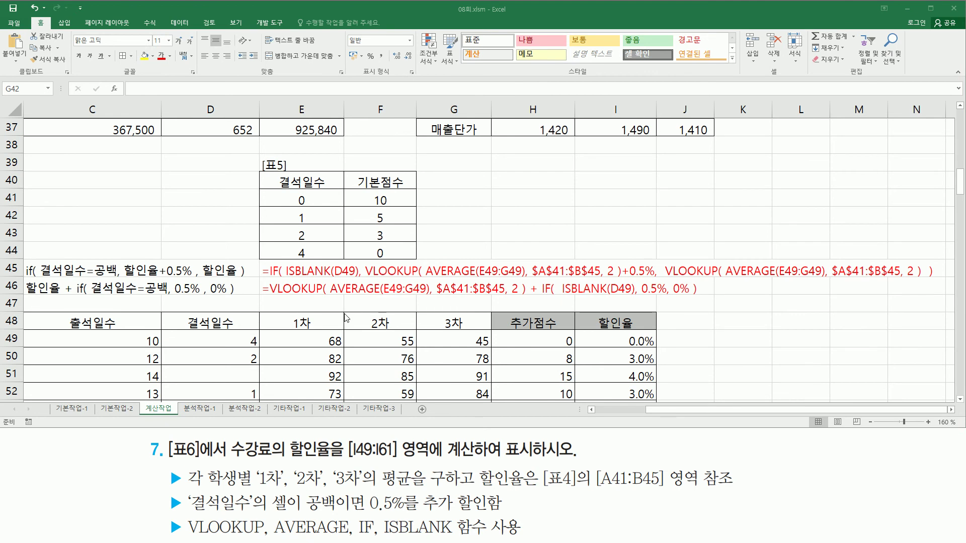
{"action": "mouse_move", "coordinate": [253, 260]}
{"action": "left_mouse_down"}
{"action": "mouse_move", "coordinate": [839, 294]}
{"action": "mouse_move", "coordinate": [944, 280]}
{"action": "left_mouse_up"}
{"action": "left_click_drag", "start_coordinate": [255, 281], "coordinate": [725, 309]}
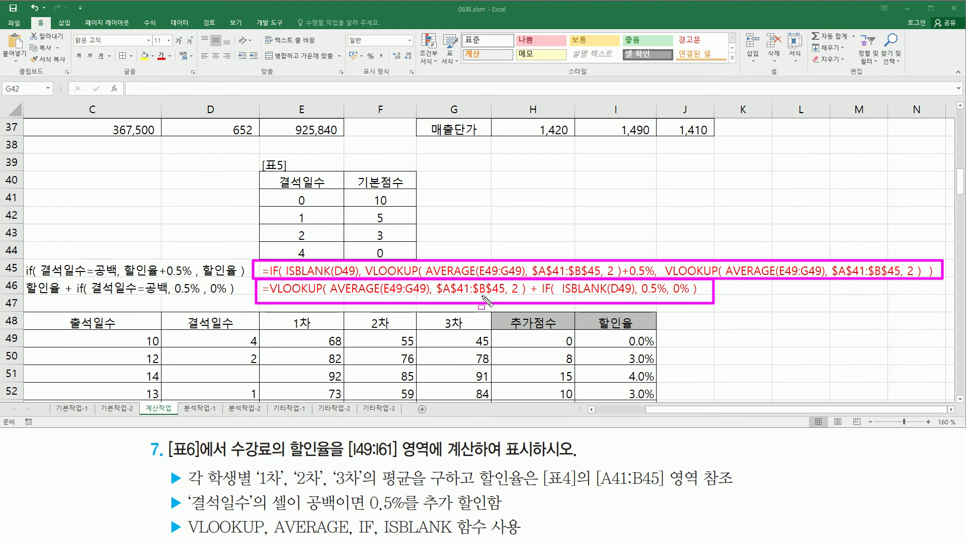
{"action": "key", "text": "Escape"}
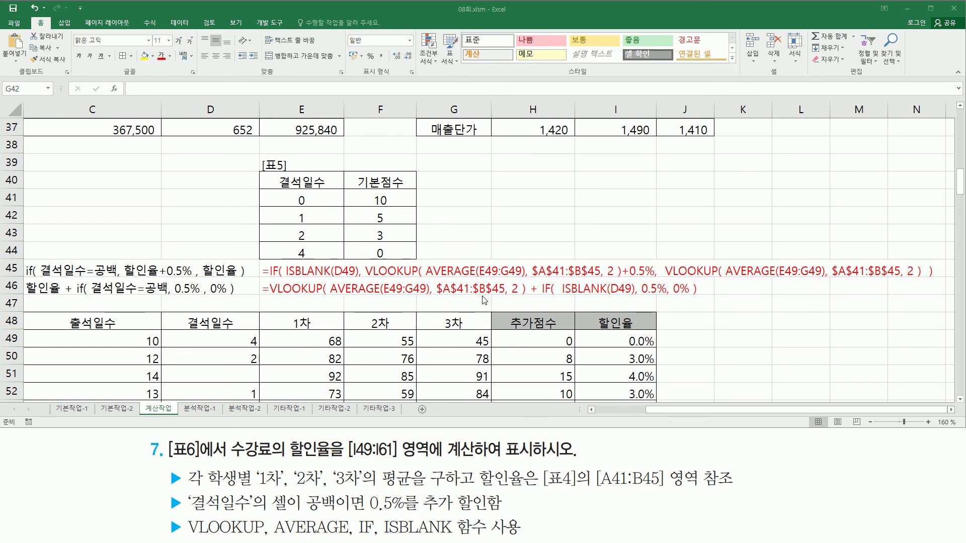